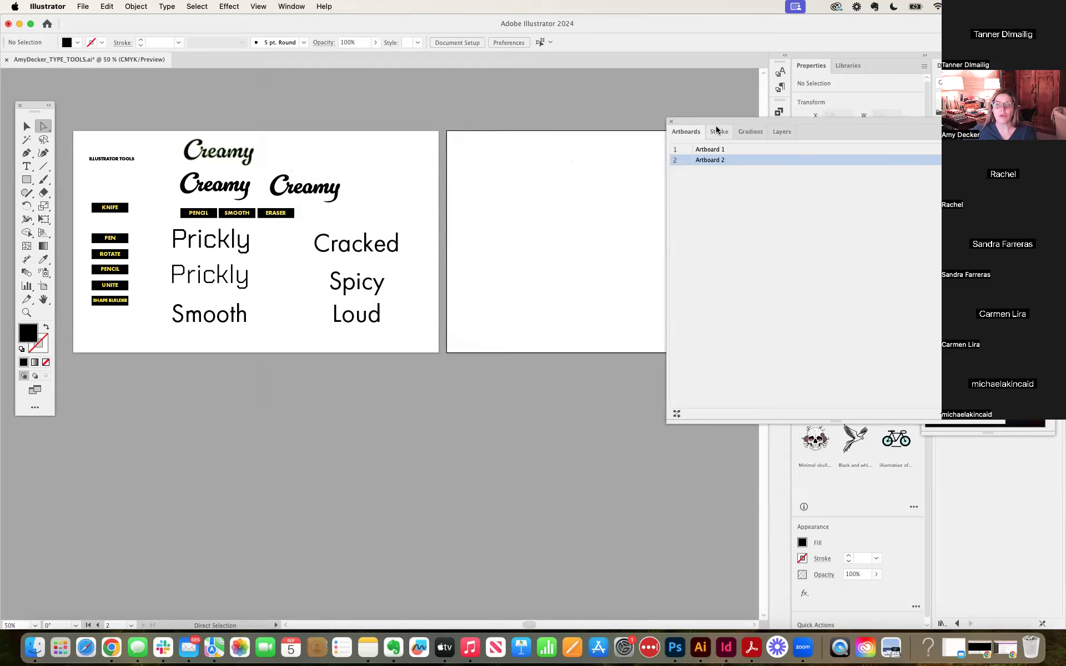
Step: Move the floating Artboards panel group over the canvas and close it
{"action": "left_click_drag", "start_coordinate": [718, 124], "coordinate": [404, 82]}
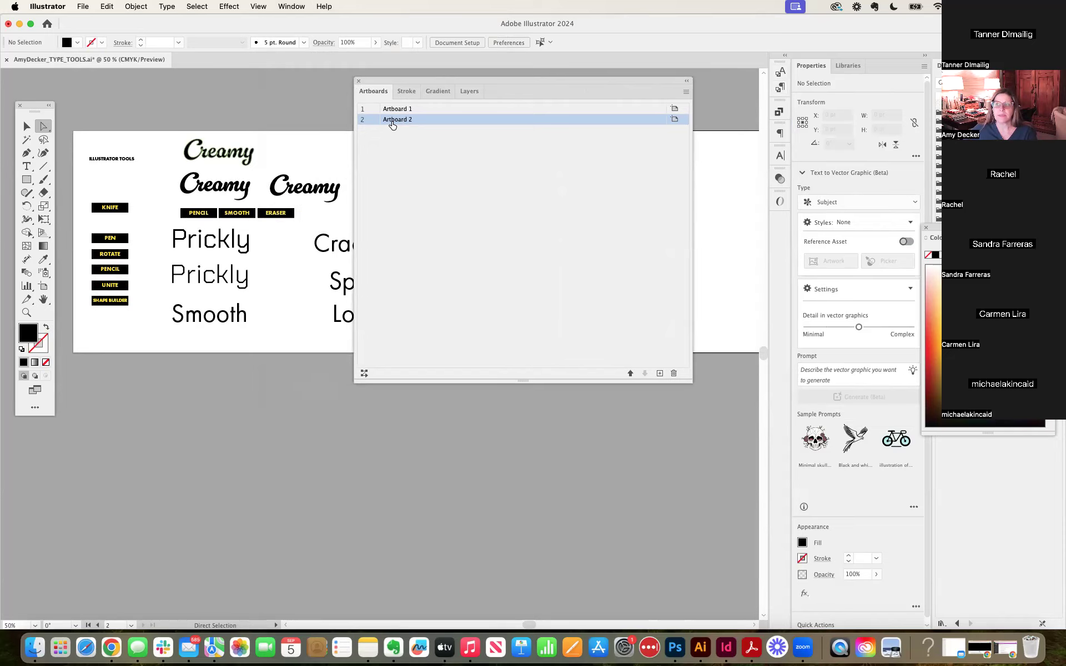
{"action": "mouse_move", "coordinate": [587, 23]}
{"action": "left_mouse_down"}
{"action": "mouse_move", "coordinate": [587, 55]}
{"action": "mouse_move", "coordinate": [587, 24]}
{"action": "left_mouse_up"}
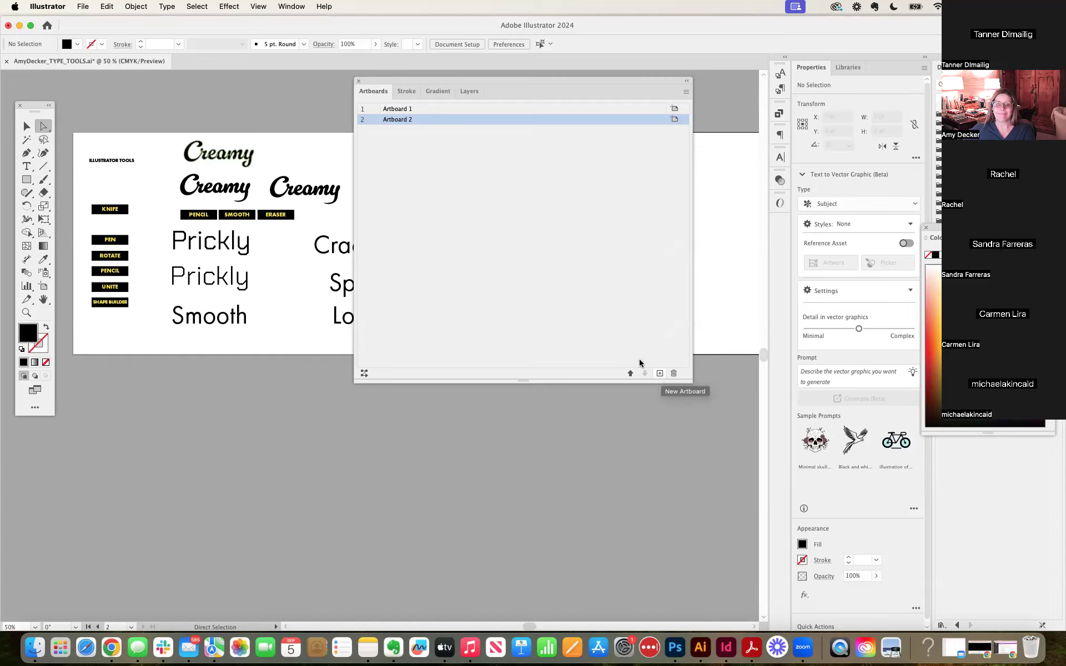
{"action": "left_click", "coordinate": [358, 81]}
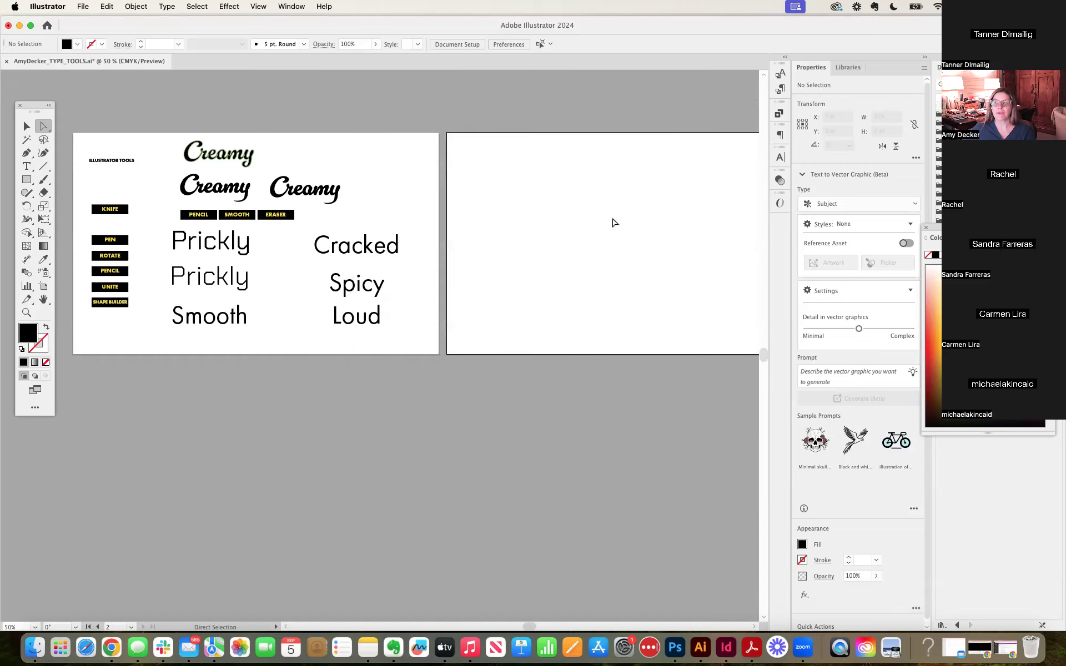
{"action": "key", "text": "space"}
{"action": "left_click_drag", "start_coordinate": [638, 181], "coordinate": [583, 186]}
{"action": "mouse_move", "coordinate": [502, 191]}
{"action": "left_mouse_down"}
{"action": "mouse_move", "coordinate": [485, 195]}
{"action": "mouse_move", "coordinate": [495, 195]}
{"action": "left_mouse_up"}
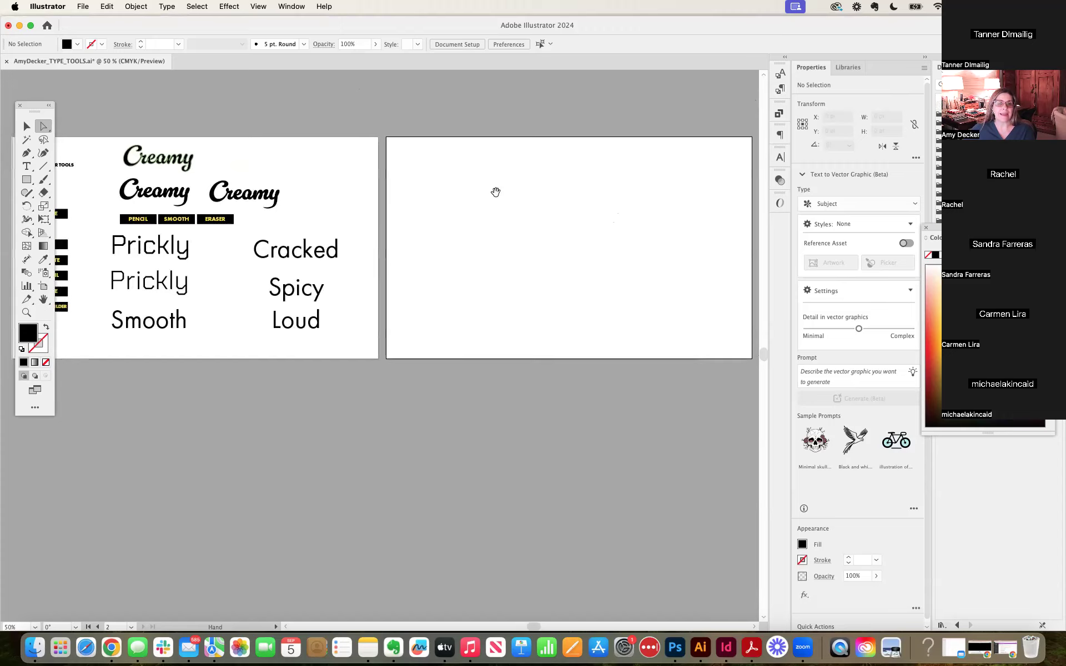
{"action": "key", "text": "space"}
{"action": "left_click_drag", "start_coordinate": [488, 193], "coordinate": [525, 194]}
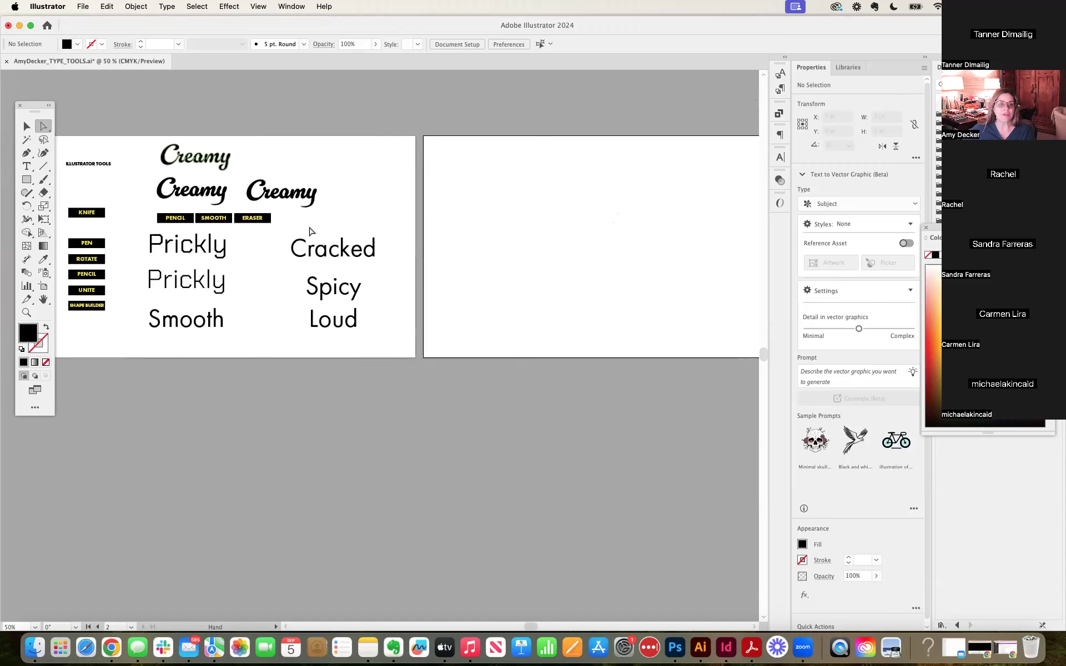
{"action": "scroll", "coordinate": [559, 195], "scroll_direction": "right", "scroll_amount": 5}
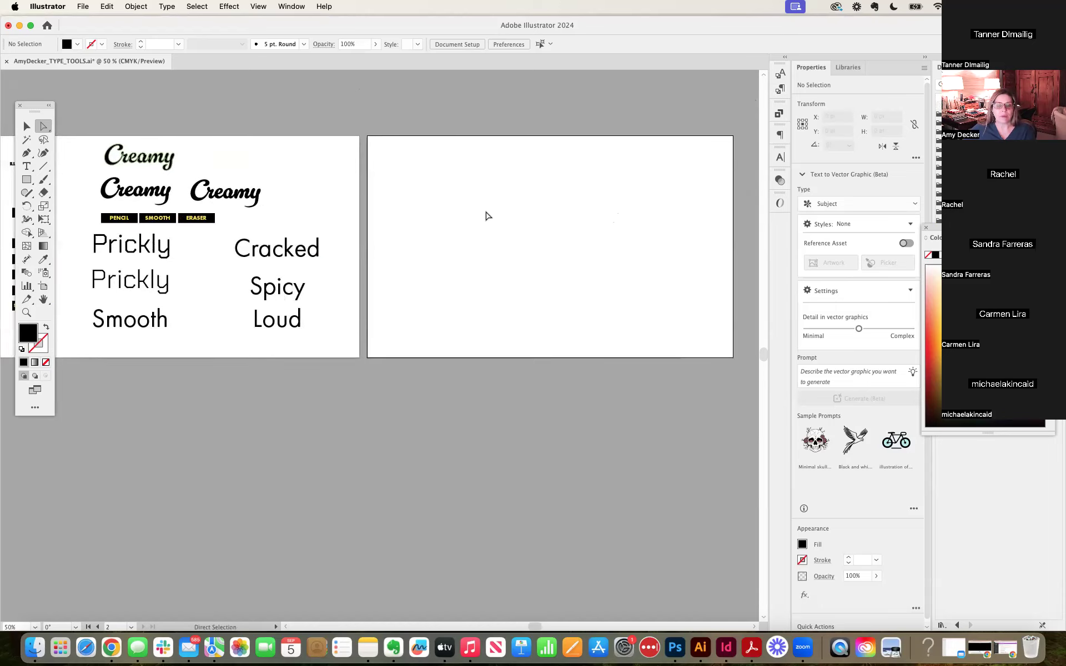
Step: Move the column of tool labels, from KNIFE to SHAPE BUILDER, from the first artboard to the empty second artboard
{"action": "key", "text": "space"}
{"action": "left_click_drag", "start_coordinate": [490, 255], "coordinate": [551, 258]}
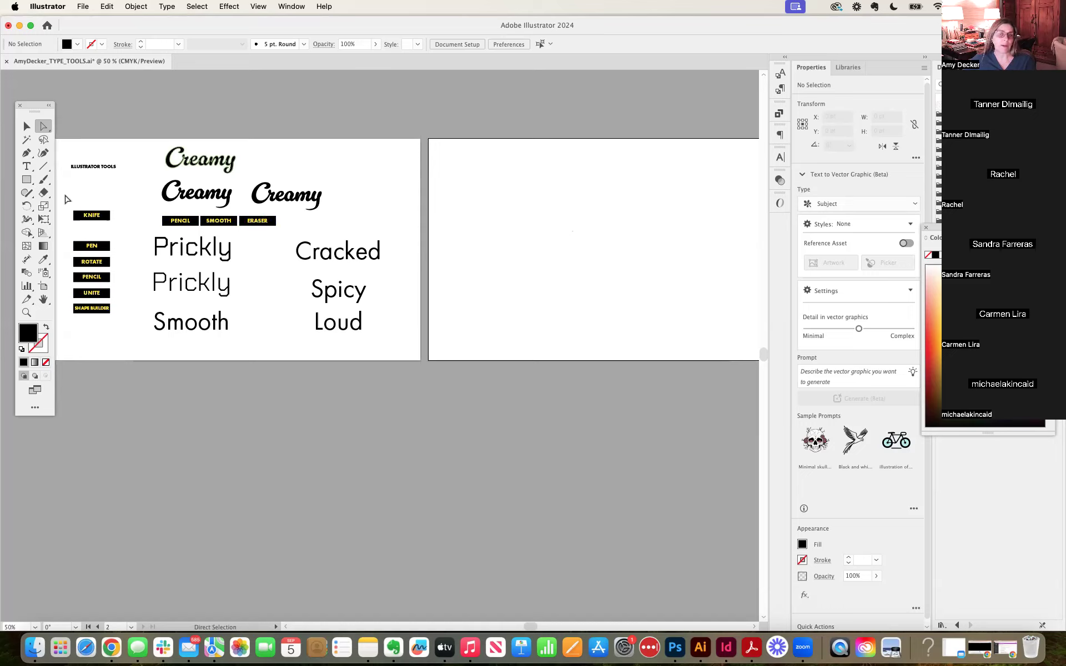
{"action": "left_click_drag", "start_coordinate": [64, 195], "coordinate": [127, 333]}
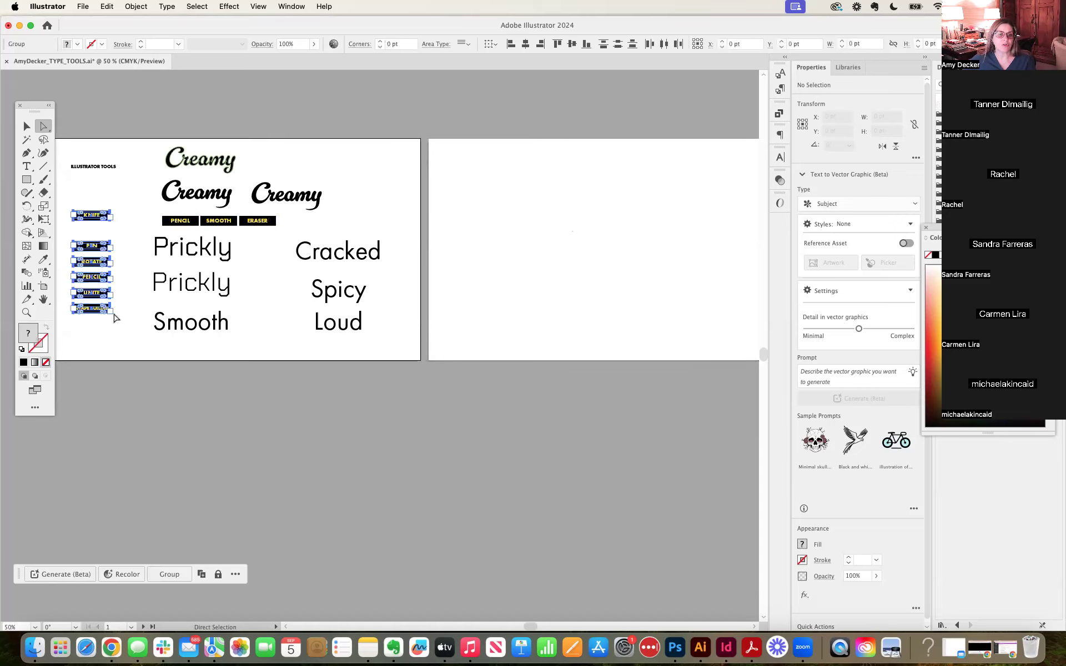
{"action": "left_click_drag", "start_coordinate": [91, 220], "coordinate": [468, 160]}
{"action": "left_click", "coordinate": [554, 262]}
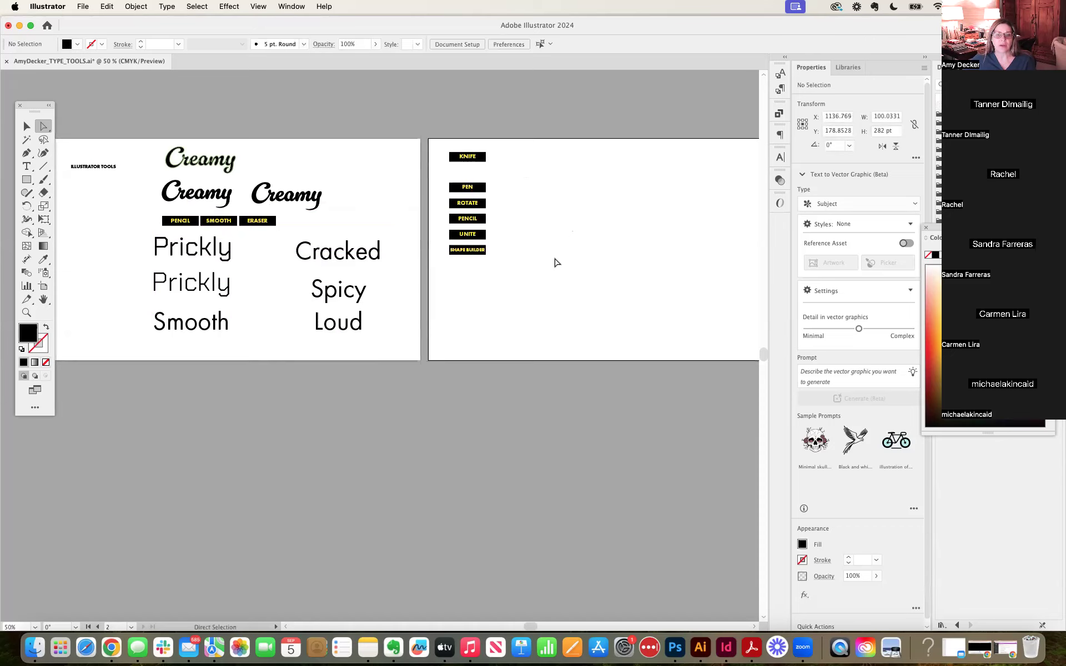
Step: Add a point text reading "A" beside the tool labels on the second artboard
{"action": "left_click_drag", "start_coordinate": [583, 242], "coordinate": [457, 320]}
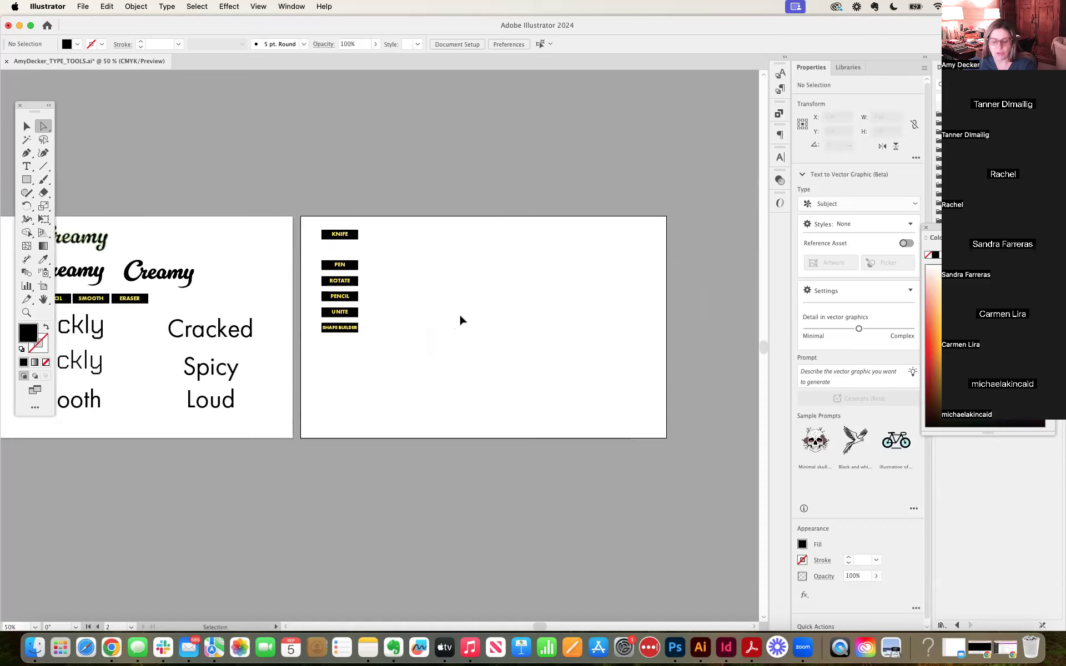
{"action": "key", "text": "super+equal"}
{"action": "left_click_drag", "start_coordinate": [522, 348], "coordinate": [381, 349]}
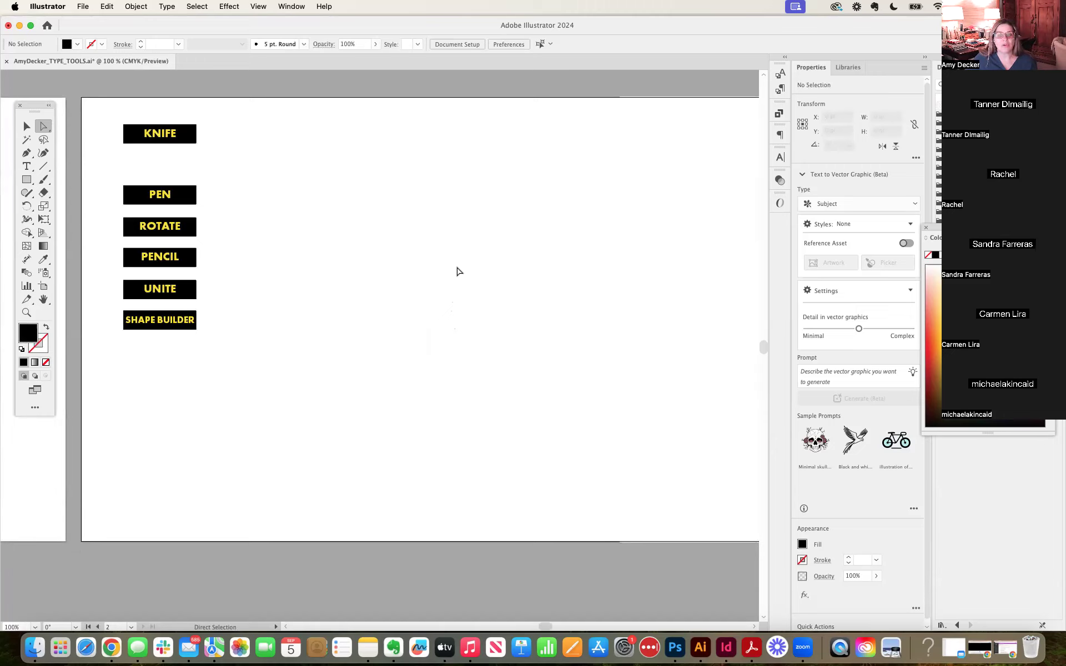
{"action": "left_click", "coordinate": [27, 167]}
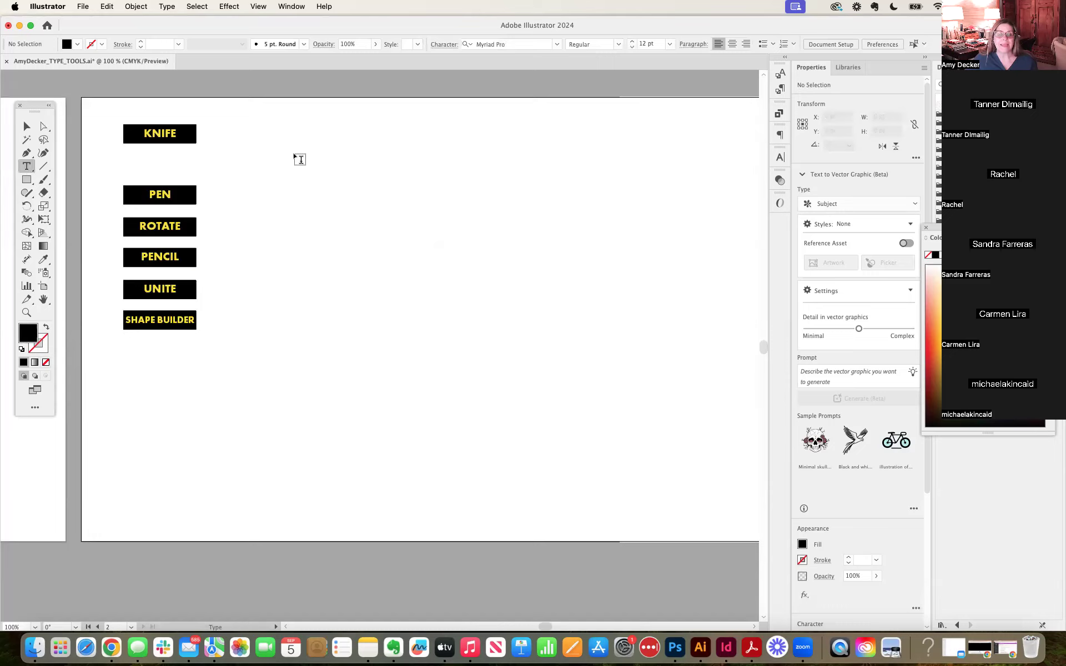
{"action": "left_click", "coordinate": [303, 193]}
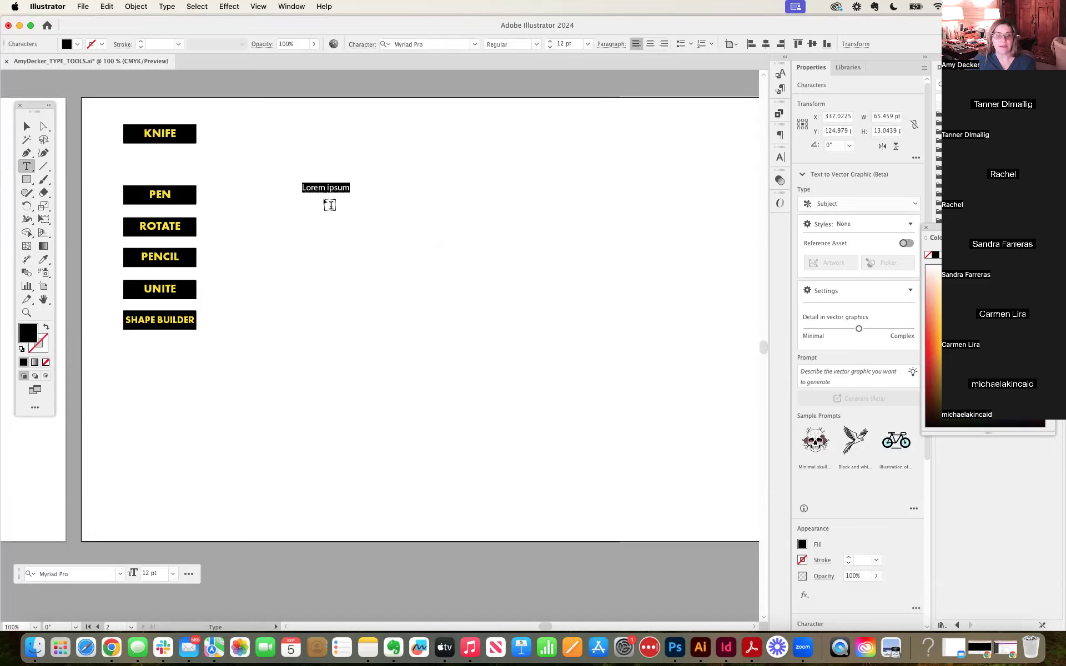
{"action": "type", "text": "A"}
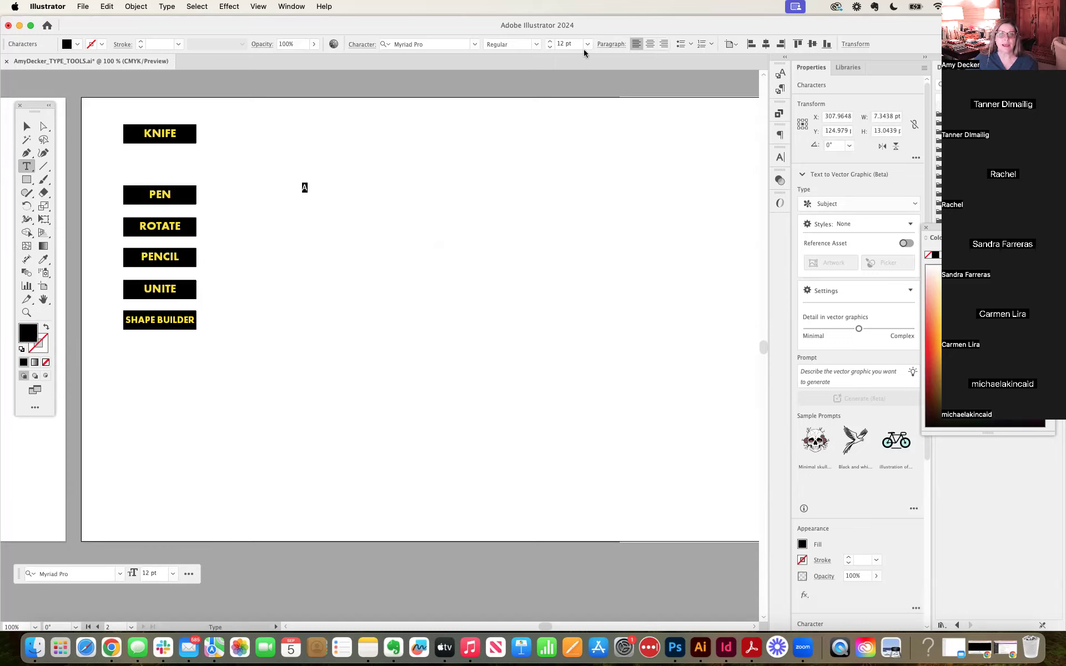
Step: Set the letter A's font to Bodoni 72 Bold
{"action": "left_click", "coordinate": [475, 46]}
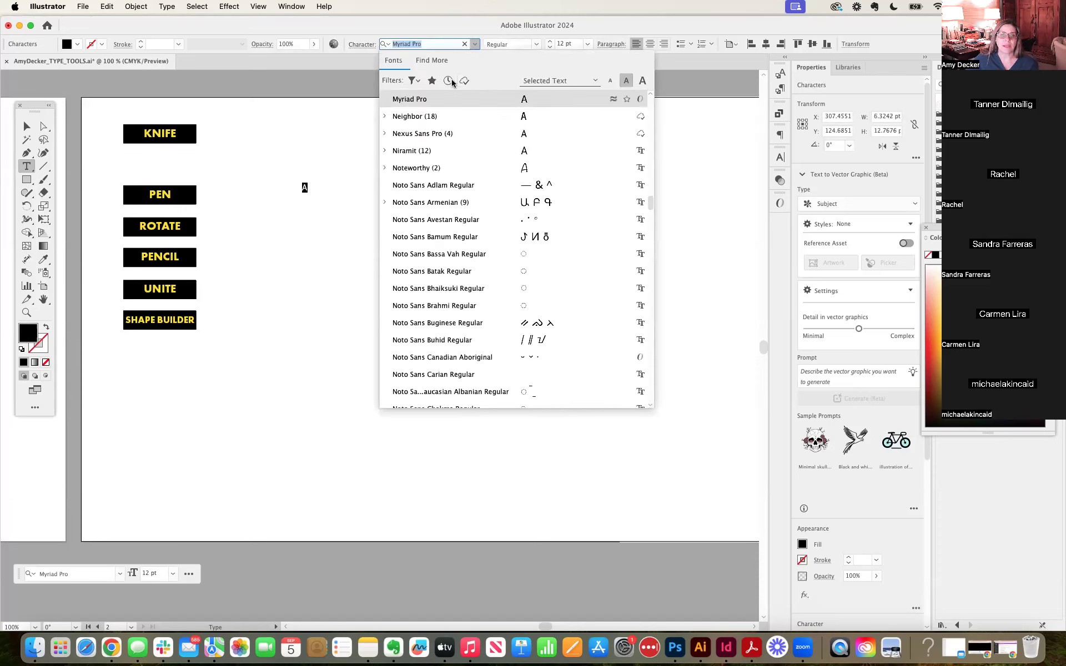
{"action": "scroll", "coordinate": [439, 165], "scroll_direction": "down", "scroll_amount": 10}
{"action": "scroll", "coordinate": [440, 165], "scroll_direction": "down", "scroll_amount": 15}
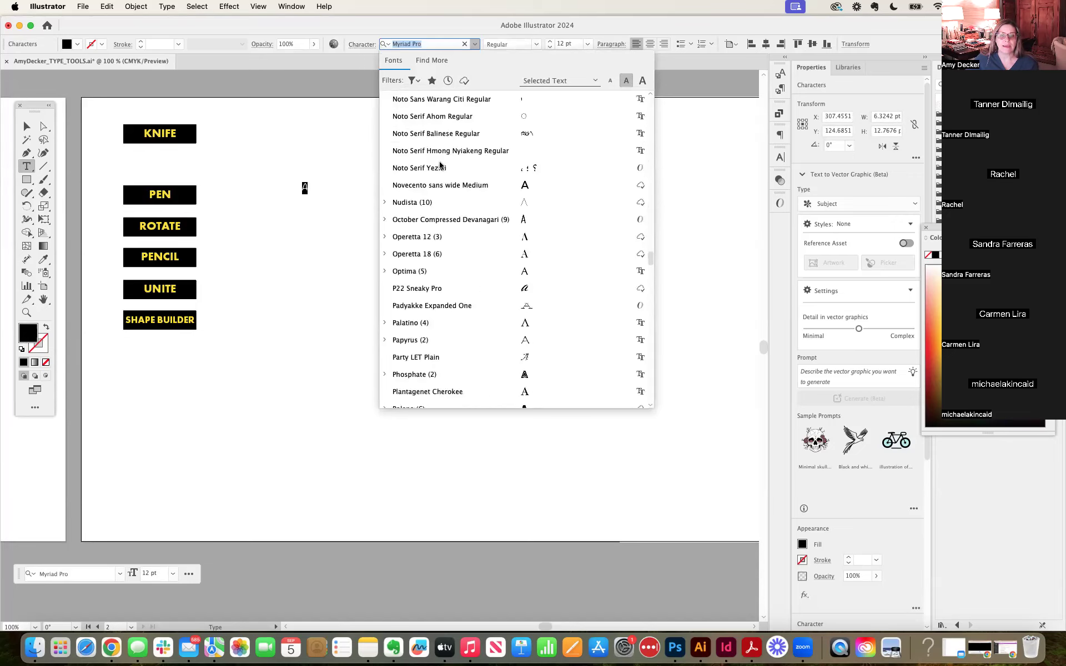
{"action": "scroll", "coordinate": [439, 165], "scroll_direction": "down", "scroll_amount": 3}
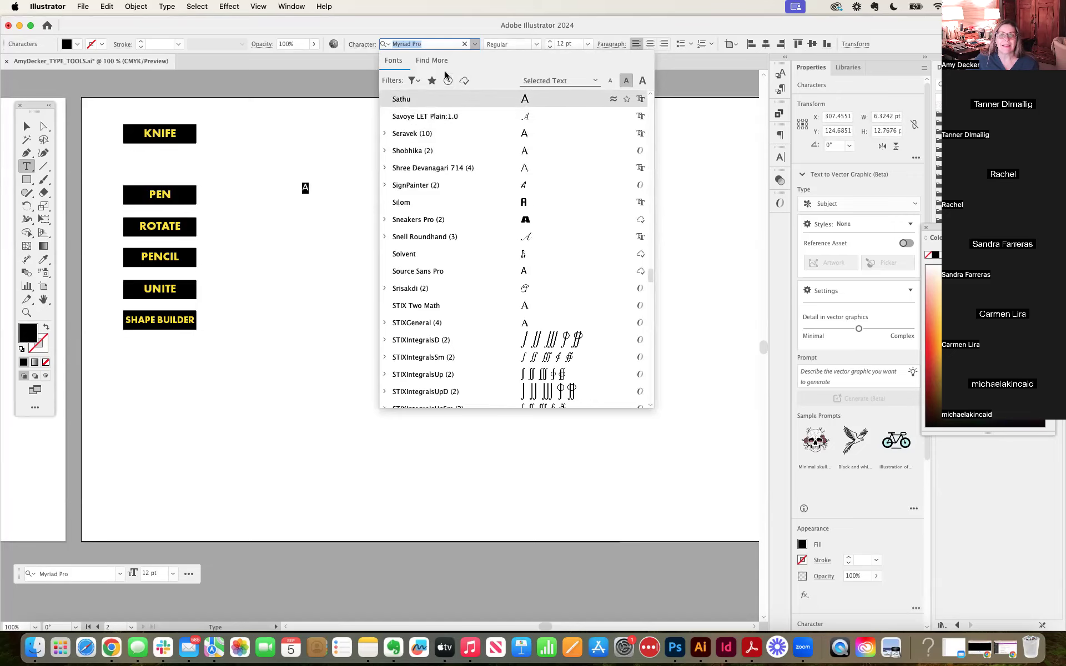
{"action": "type", "text": "b"}
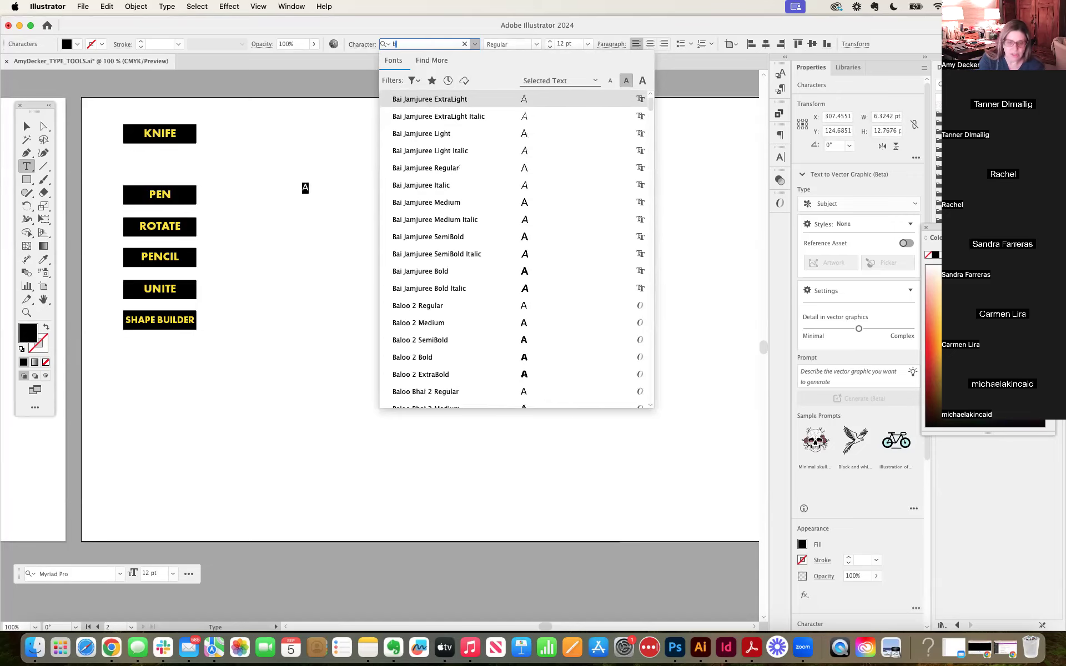
{"action": "type", "text": "o"}
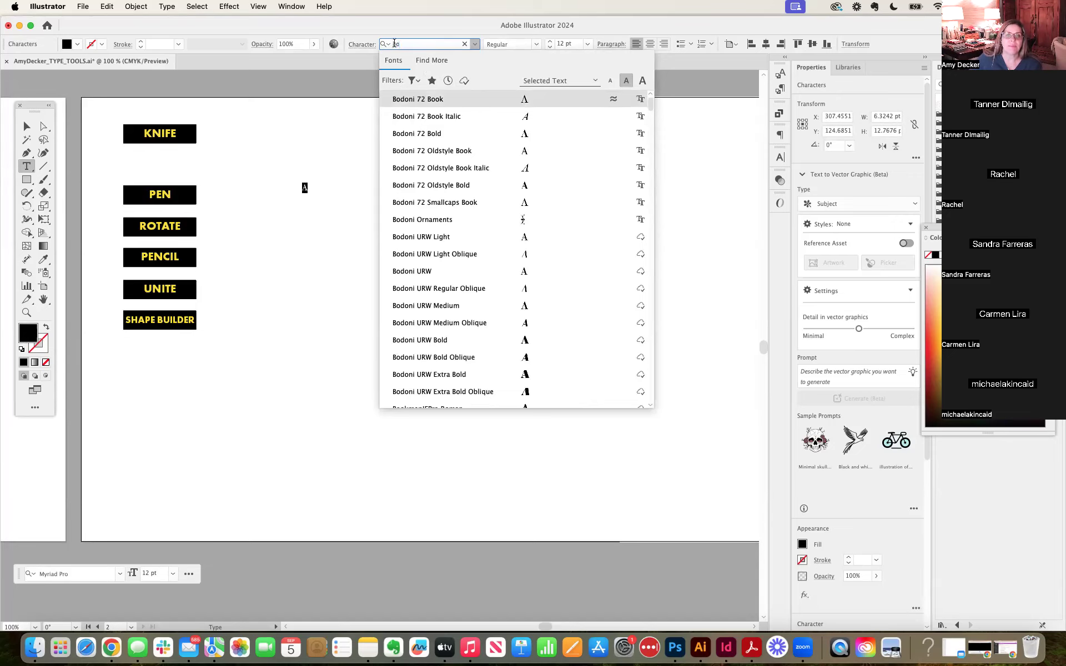
{"action": "left_click", "coordinate": [441, 135]}
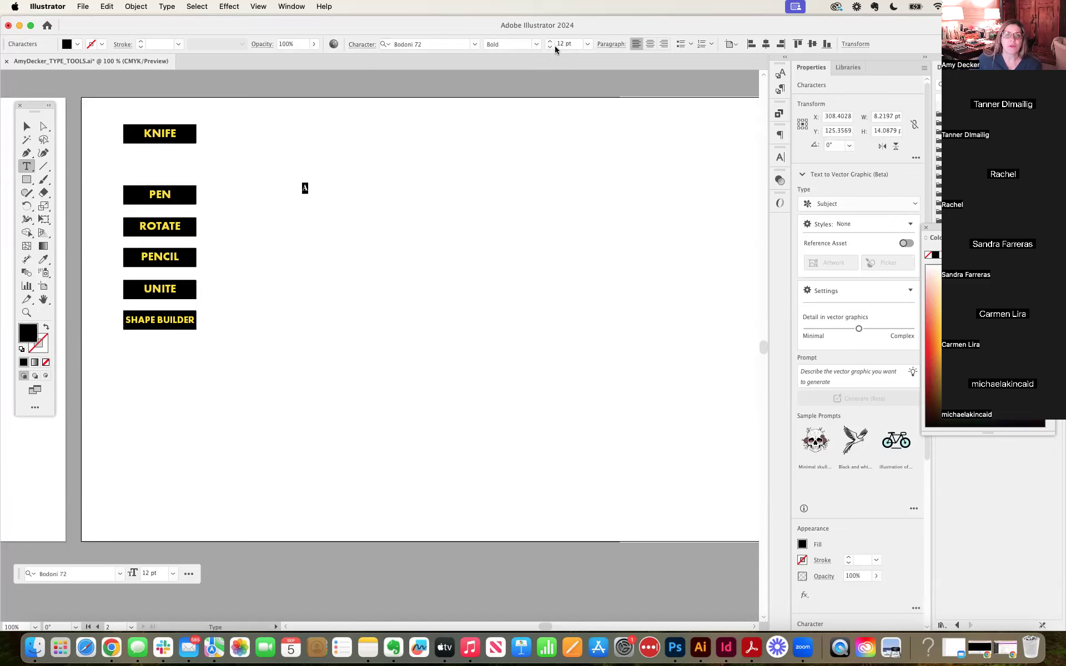
Step: Set the letter A's font size to 72 pt
{"action": "left_click", "coordinate": [587, 44]}
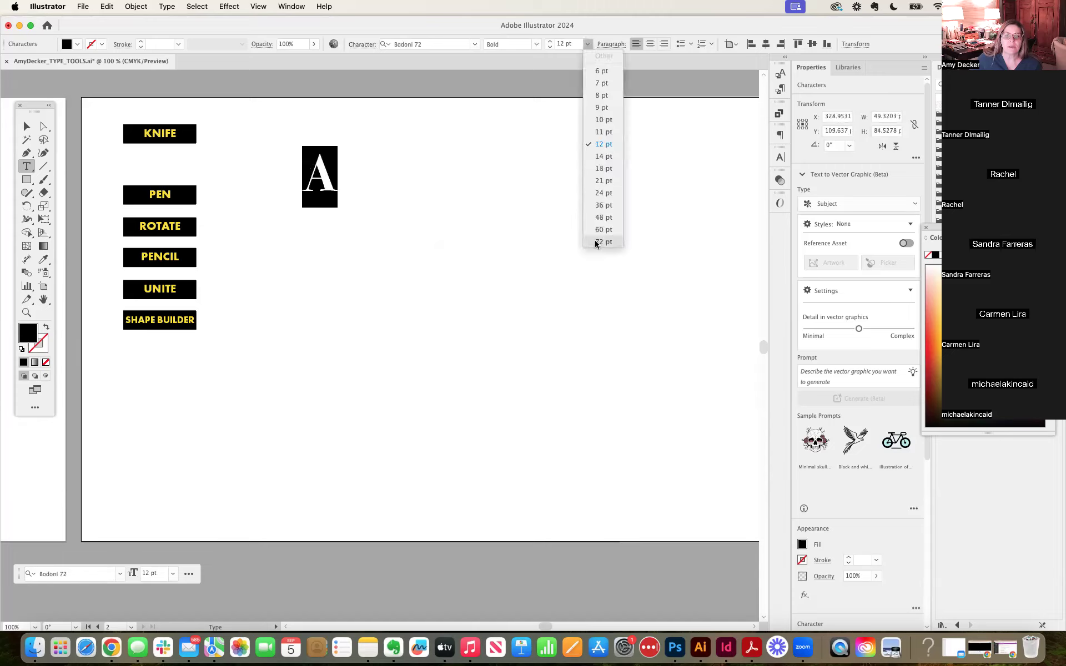
{"action": "left_click", "coordinate": [598, 245]}
{"action": "left_click", "coordinate": [26, 127]}
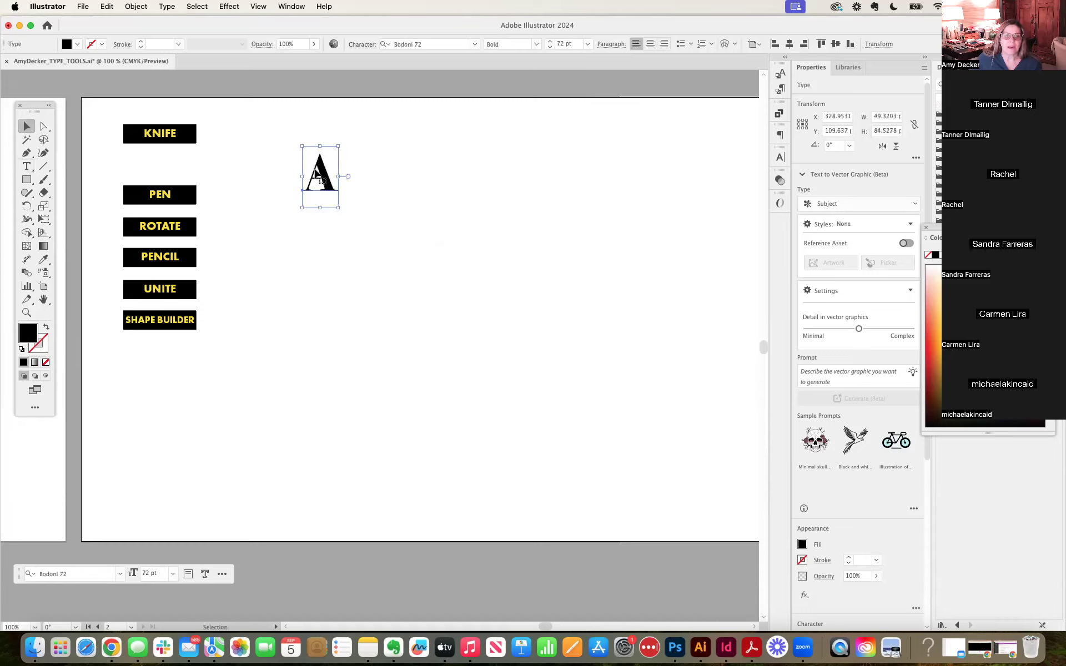
Step: Set the letter A's font size to 172 pt
{"action": "double_click", "coordinate": [317, 176]}
{"action": "double_click", "coordinate": [316, 175]}
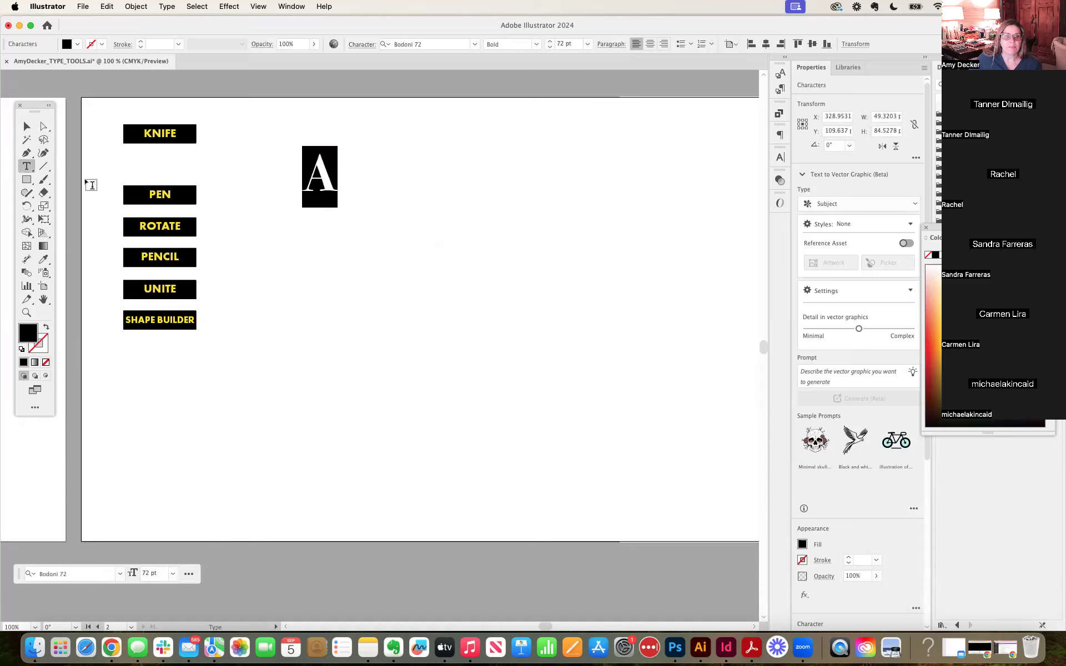
{"action": "left_click", "coordinate": [560, 44]}
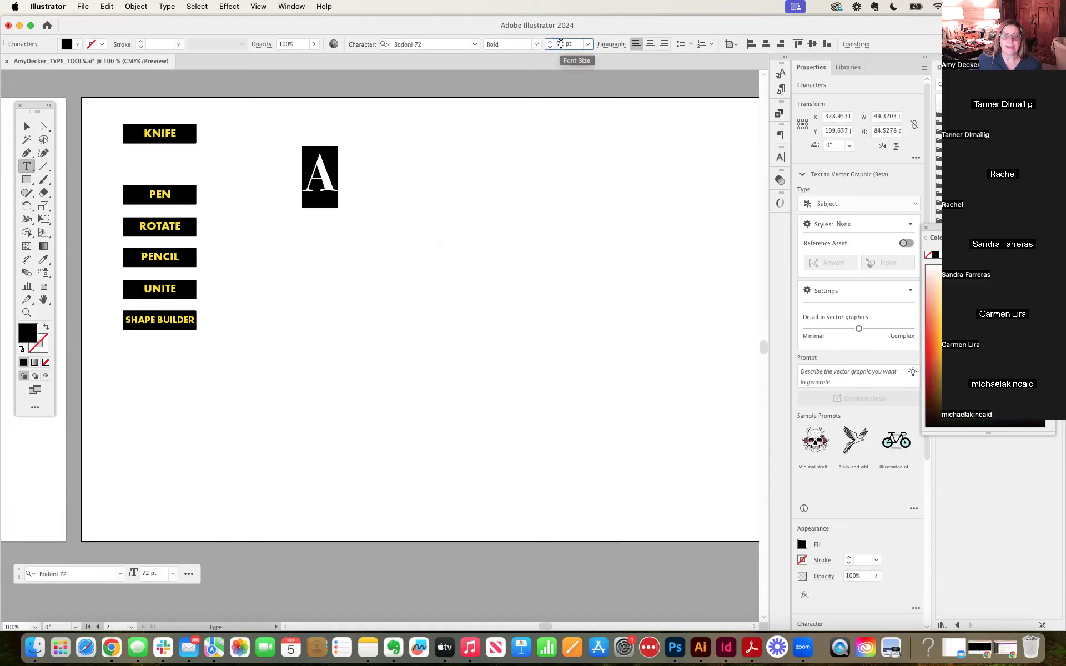
{"action": "left_click", "coordinate": [605, 45]}
{"action": "left_click", "coordinate": [588, 44]}
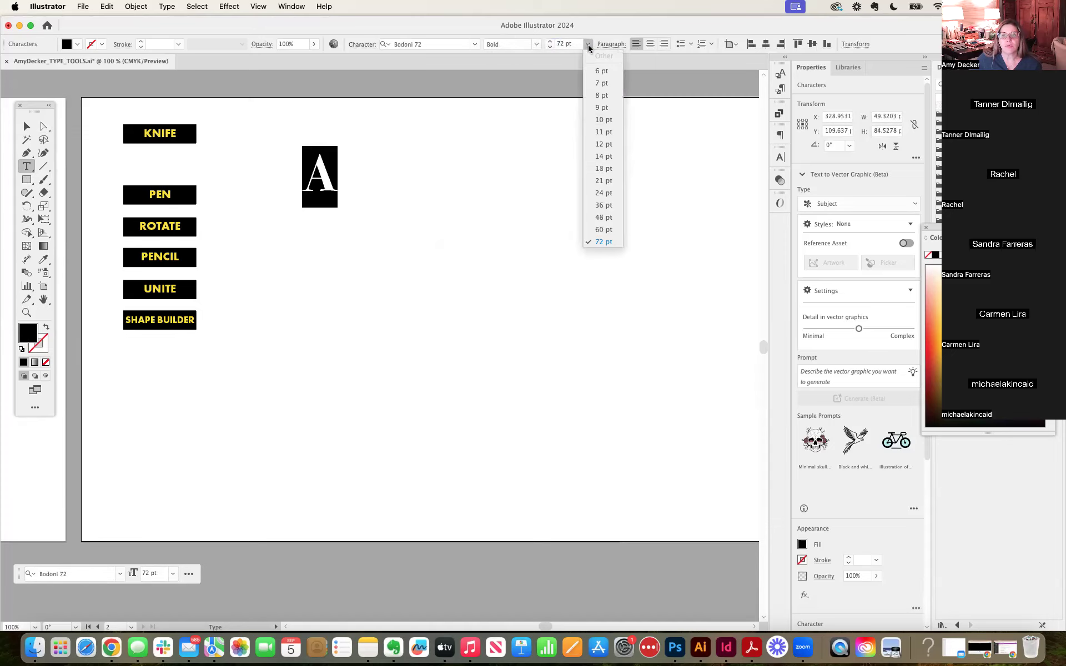
{"action": "left_click", "coordinate": [564, 44]}
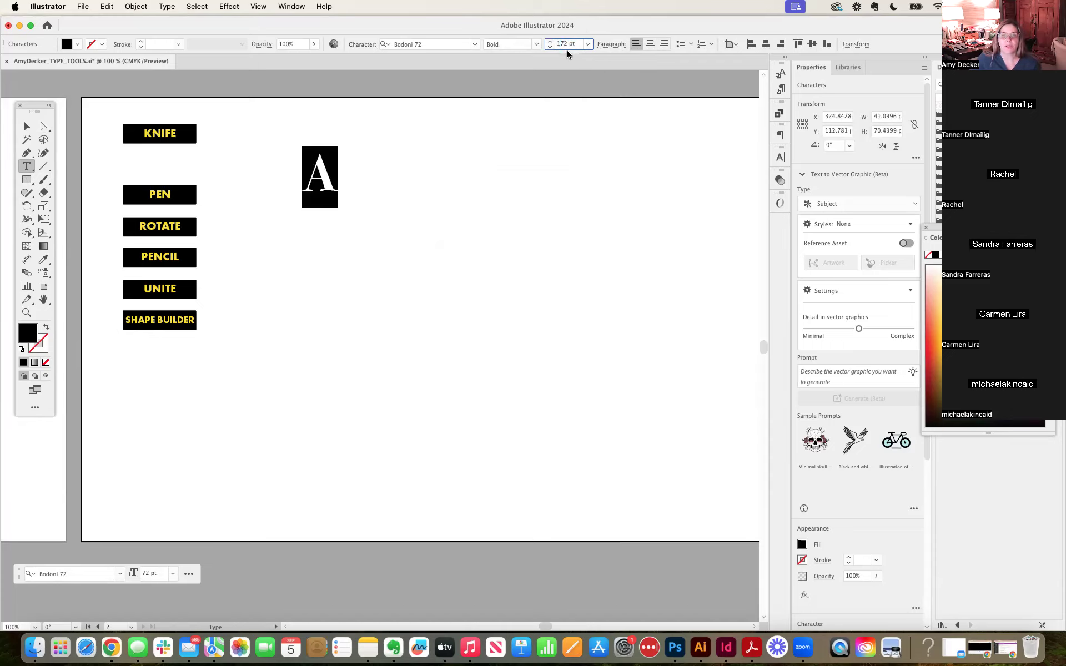
{"action": "key", "text": "Return"}
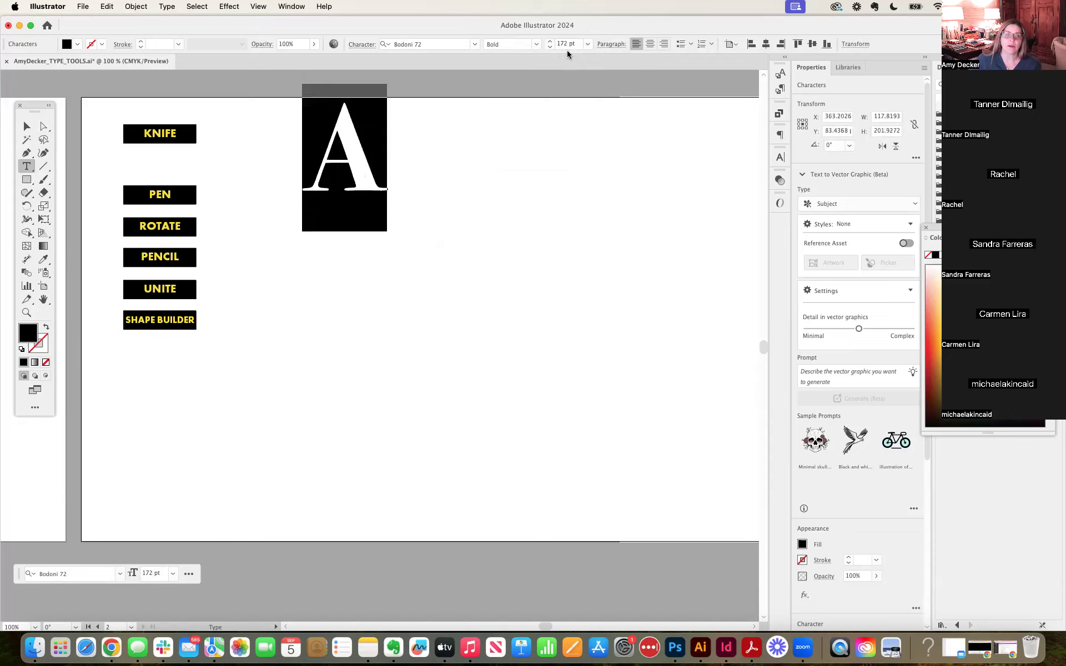
Step: Move the letter A next to the tool labels, fully inside the second artboard, at about X 280, Y 121 pt
{"action": "left_click", "coordinate": [27, 127]}
{"action": "left_click_drag", "start_coordinate": [335, 178], "coordinate": [335, 224]}
{"action": "key", "text": "super+equal"}
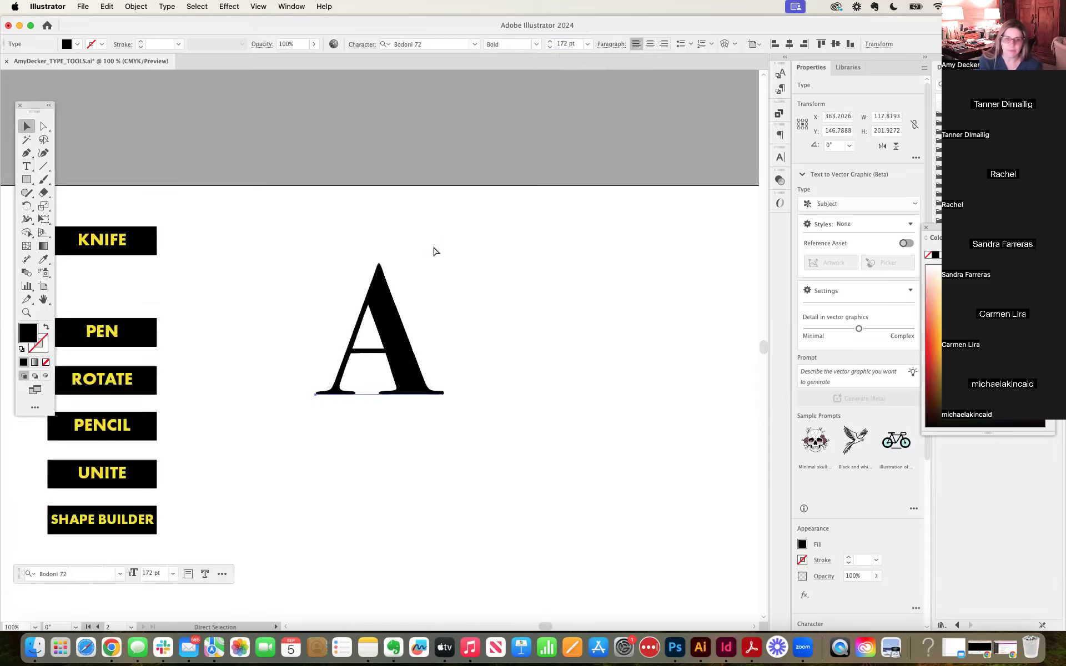
{"action": "scroll", "coordinate": [421, 289], "scroll_direction": "left", "scroll_amount": 5}
{"action": "scroll", "coordinate": [420, 289], "scroll_direction": "down", "scroll_amount": 2}
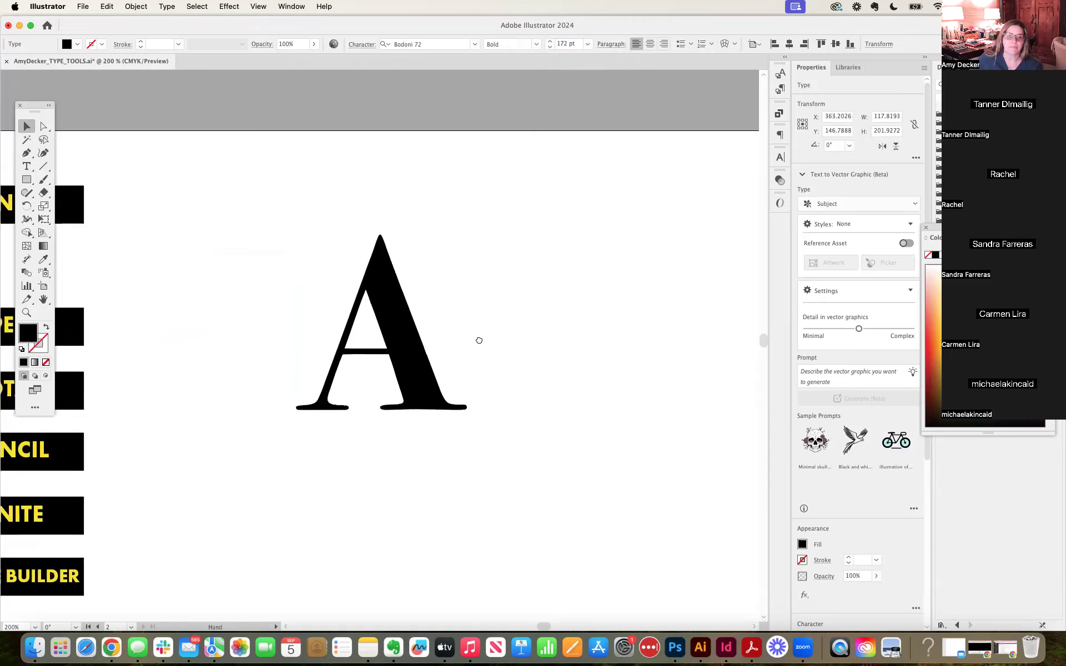
{"action": "left_click_drag", "start_coordinate": [573, 355], "coordinate": [453, 317]}
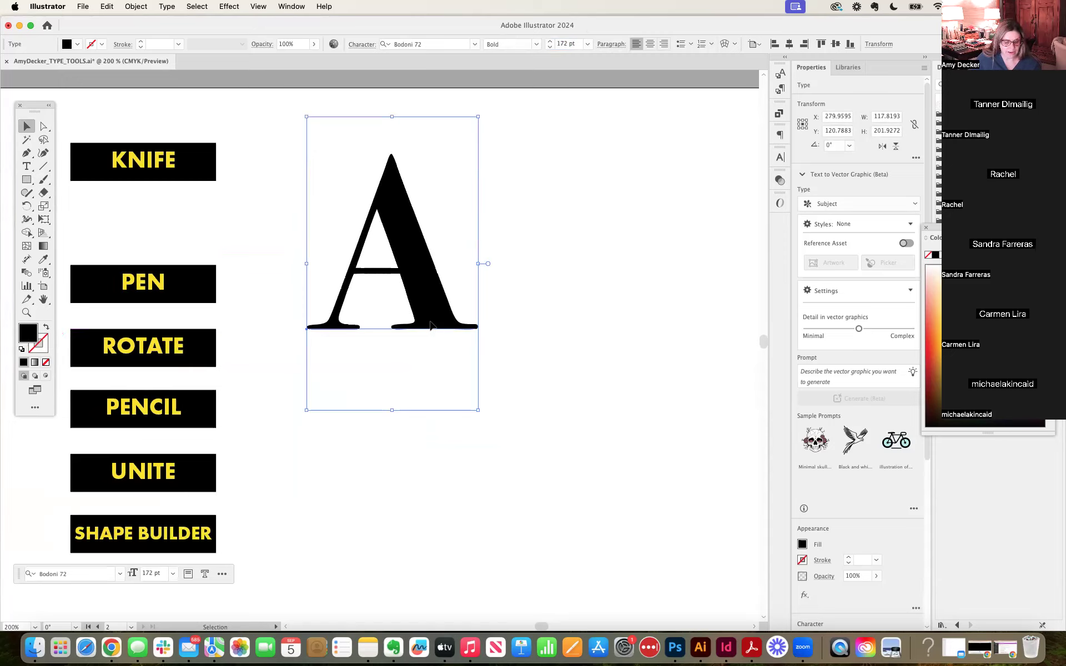
Step: Duplicate the letter A twice in a straight, evenly spaced row extending away from the tool labels
{"action": "left_click_drag", "start_coordinate": [431, 325], "coordinate": [635, 324]}
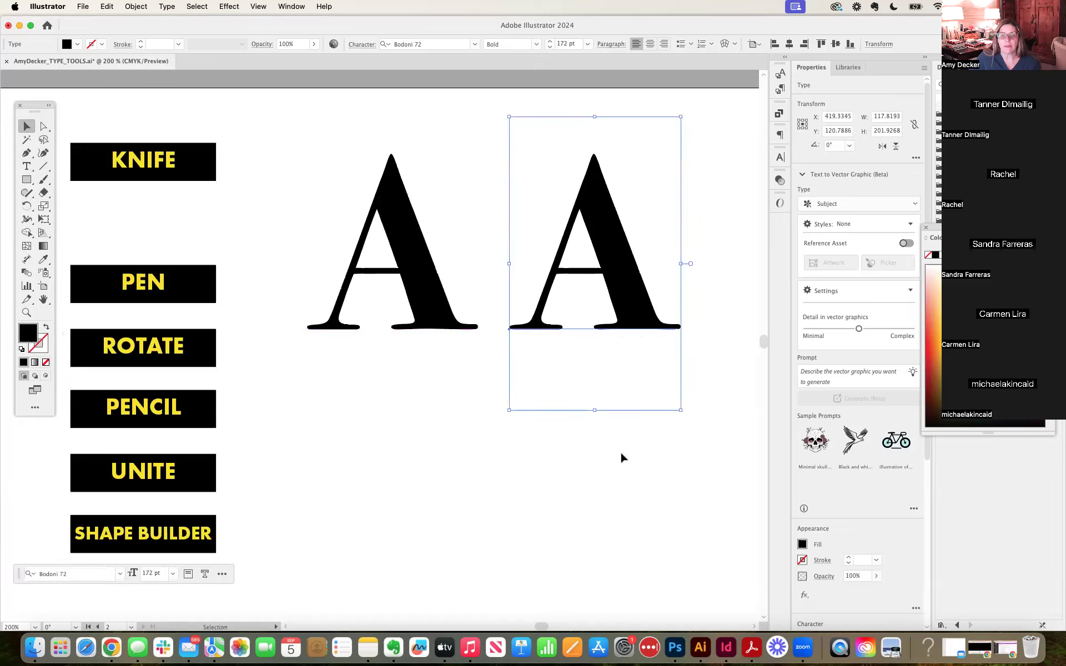
{"action": "scroll", "coordinate": [617, 452], "scroll_direction": "right", "scroll_amount": 10}
{"action": "left_click_drag", "start_coordinate": [373, 325], "coordinate": [574, 325]}
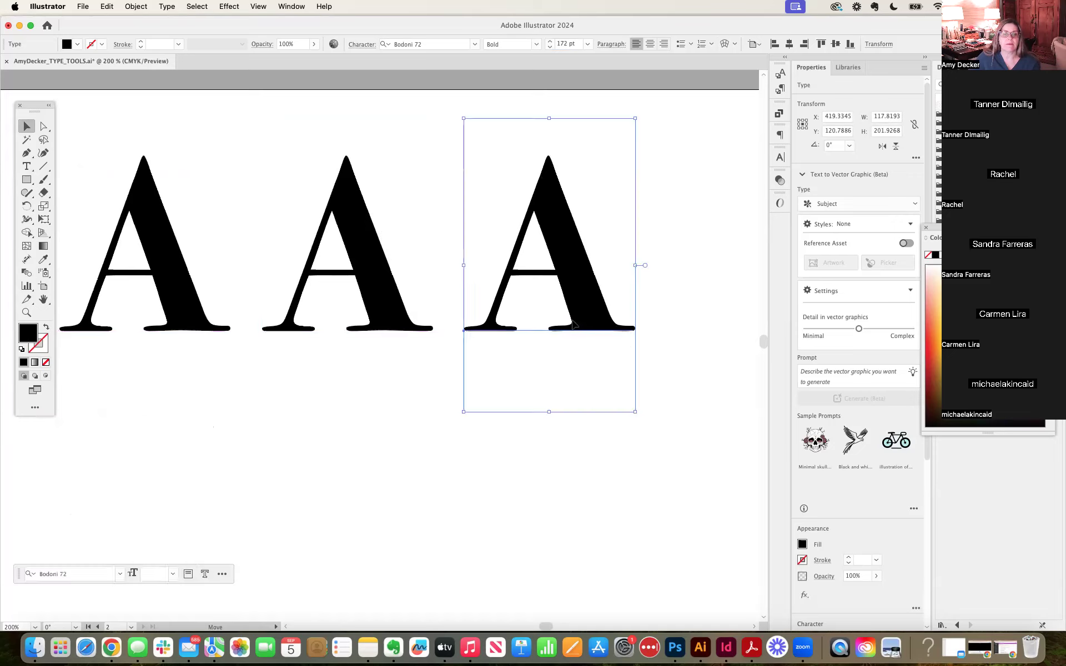
Step: Replace the second letter in the row with "M" and the third with "D"
{"action": "key", "text": "t"}
{"action": "double_click", "coordinate": [345, 274]}
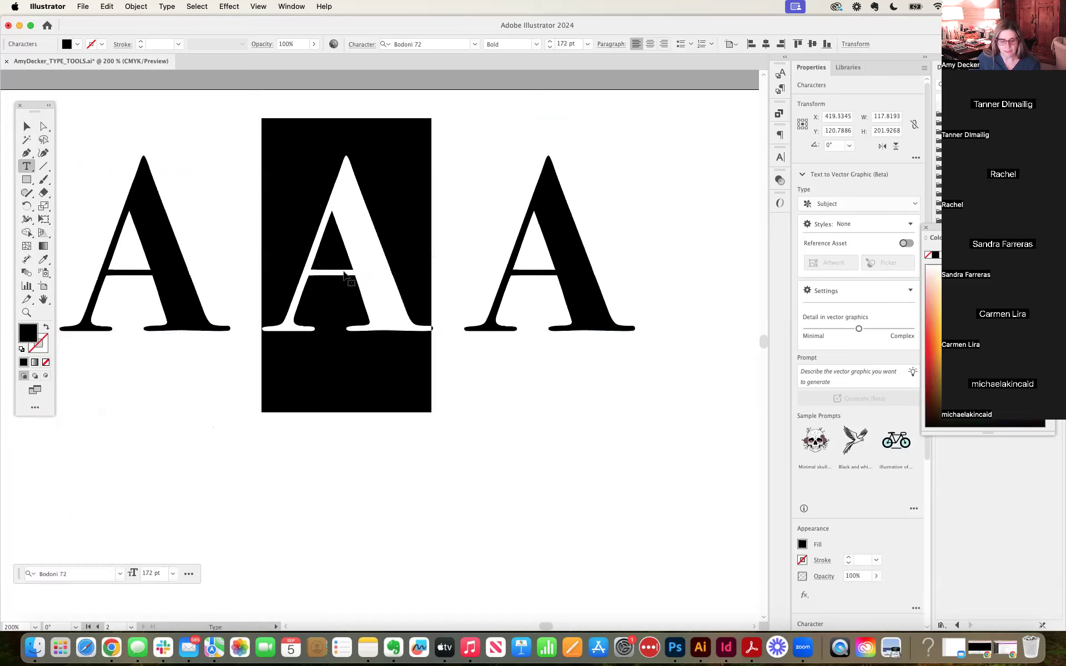
{"action": "type", "text": "M"}
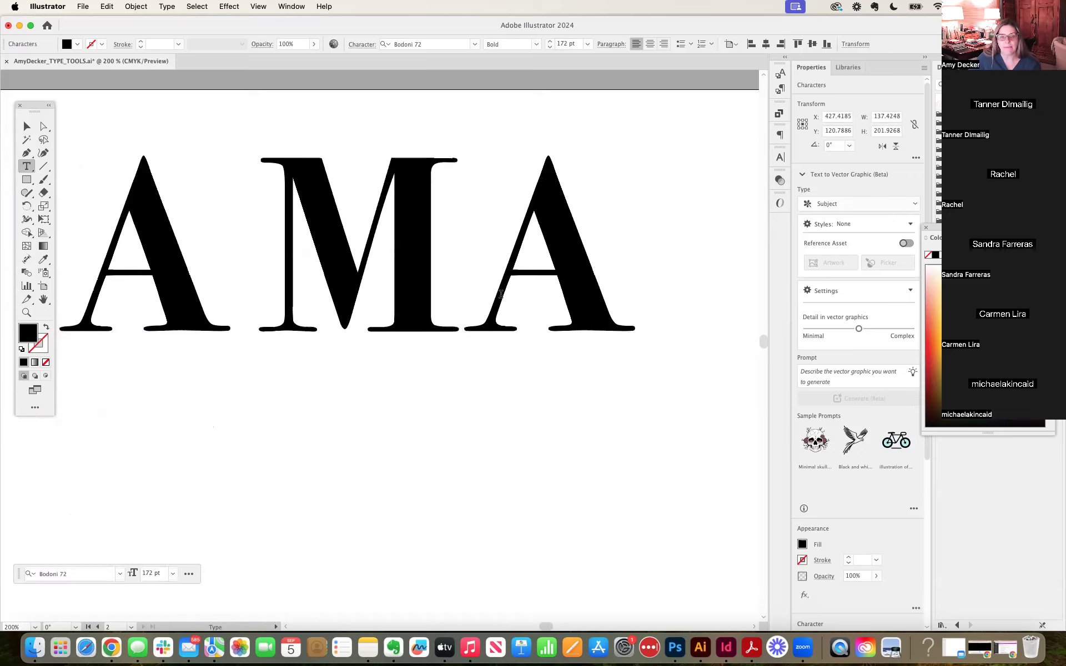
{"action": "double_click", "coordinate": [590, 295]}
{"action": "type", "text": "D"}
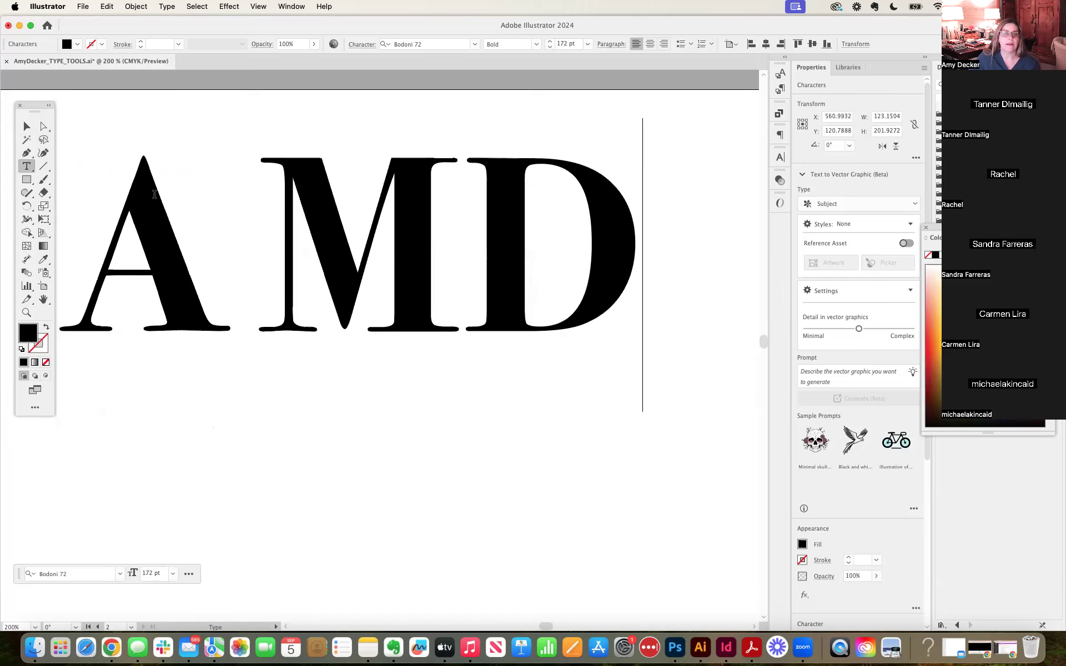
Step: Move the letter D slightly away from the M to open the tight gap between them
{"action": "left_click", "coordinate": [27, 126]}
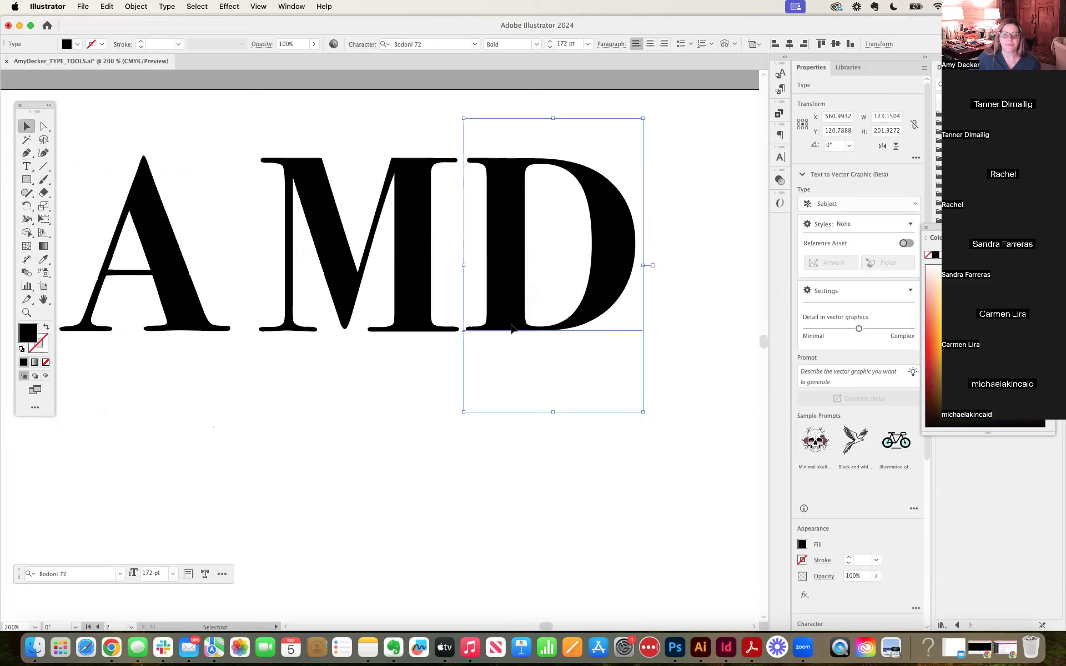
{"action": "left_click_drag", "start_coordinate": [511, 329], "coordinate": [536, 329]}
{"action": "left_click", "coordinate": [361, 317]}
{"action": "left_click_drag", "start_coordinate": [312, 329], "coordinate": [424, 332]}
{"action": "left_click_drag", "start_coordinate": [307, 462], "coordinate": [333, 417]}
{"action": "left_click", "coordinate": [485, 504]}
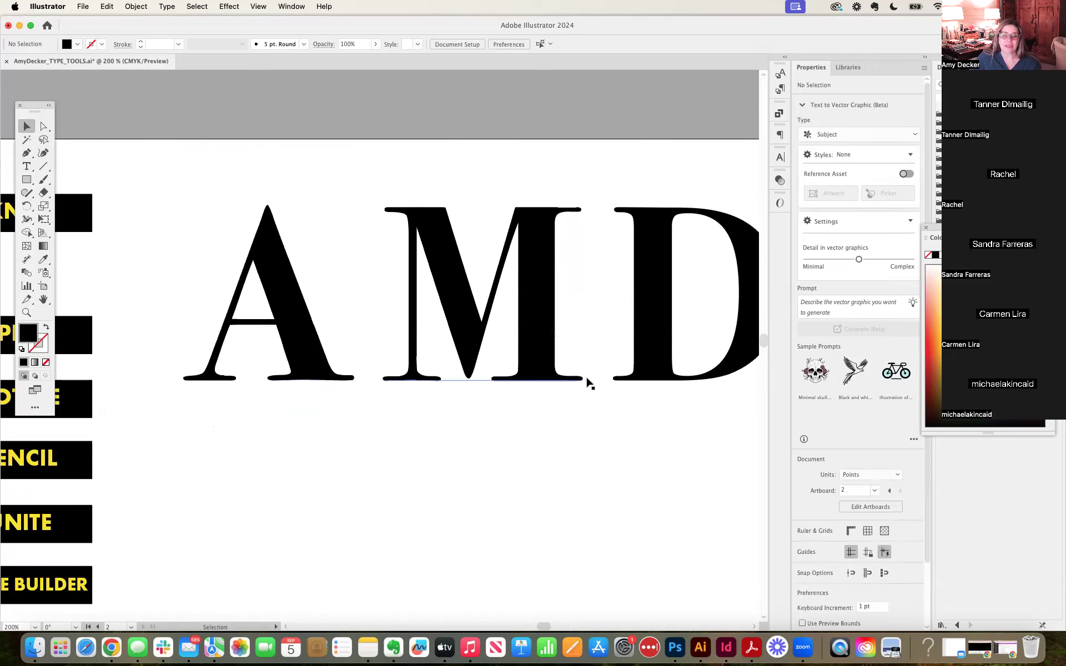
Step: Nudge A, M and D up and closer together, to about X 280, 416 and 564 pt, all at Y 115 pt
{"action": "mouse_move", "coordinate": [296, 369]}
{"action": "left_mouse_down"}
{"action": "mouse_move", "coordinate": [296, 351]}
{"action": "mouse_move", "coordinate": [290, 362]}
{"action": "left_mouse_up"}
{"action": "mouse_move", "coordinate": [493, 364]}
{"action": "left_mouse_down"}
{"action": "mouse_move", "coordinate": [474, 341]}
{"action": "mouse_move", "coordinate": [473, 360]}
{"action": "left_mouse_up"}
{"action": "mouse_move", "coordinate": [653, 371]}
{"action": "left_mouse_down"}
{"action": "mouse_move", "coordinate": [646, 353]}
{"action": "mouse_move", "coordinate": [633, 371]}
{"action": "left_mouse_up"}
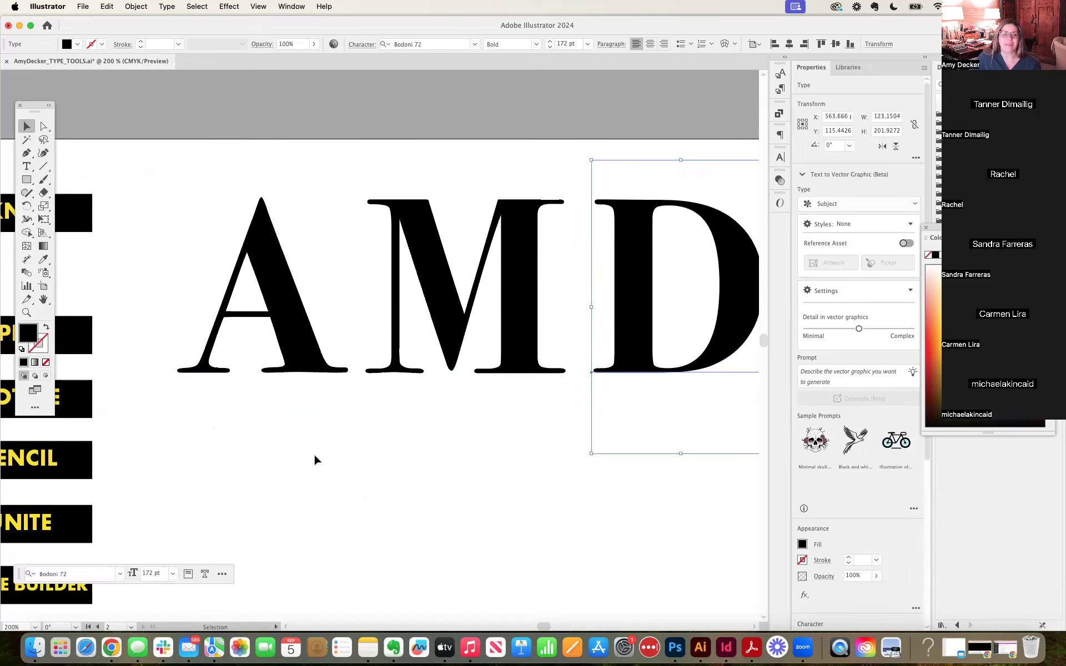
{"action": "left_click", "coordinate": [367, 366]}
{"action": "scroll", "coordinate": [366, 370], "scroll_direction": "up", "scroll_amount": 3}
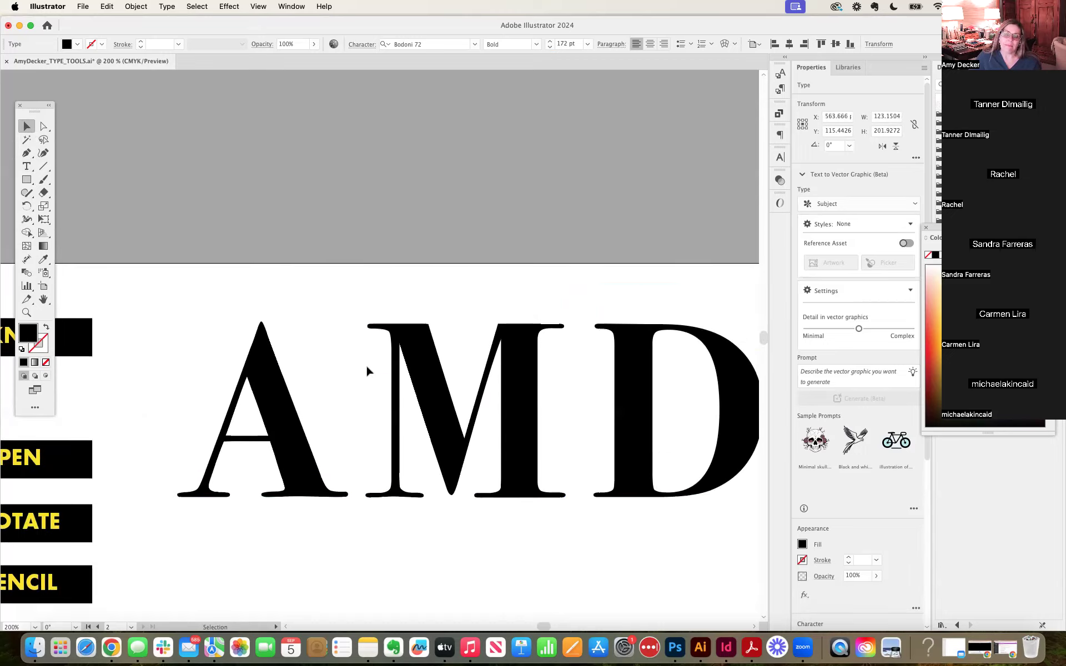
{"action": "scroll", "coordinate": [366, 367], "scroll_direction": "down", "scroll_amount": 2}
{"action": "key", "text": "super+minus"}
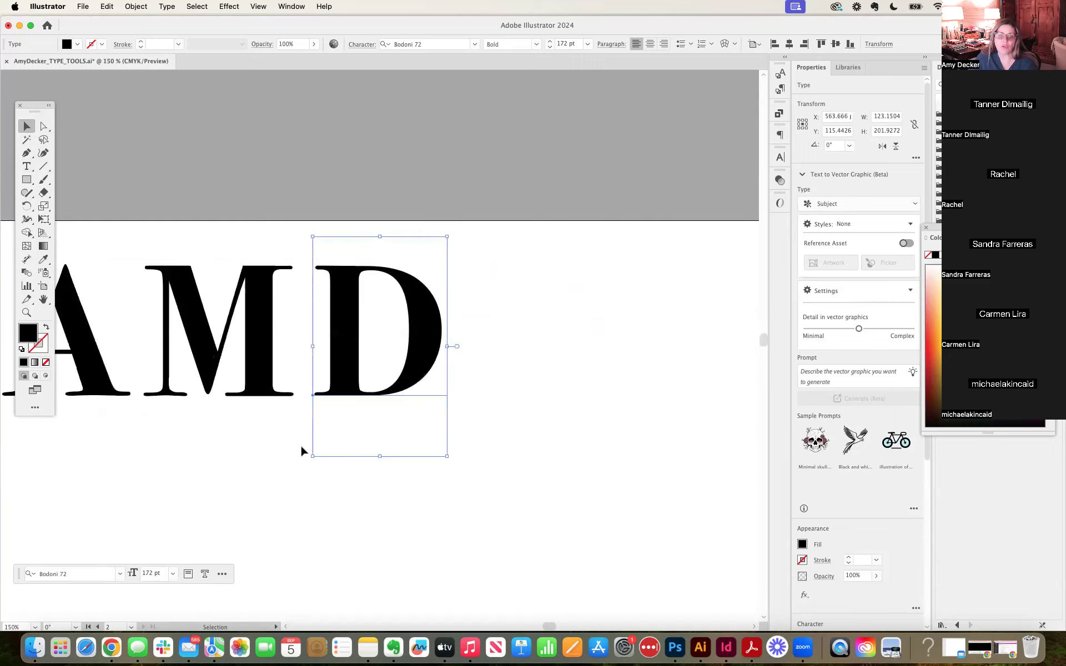
{"action": "left_click", "coordinate": [238, 467]}
{"action": "left_click_drag", "start_coordinate": [236, 469], "coordinate": [513, 398]}
{"action": "left_click", "coordinate": [388, 380]}
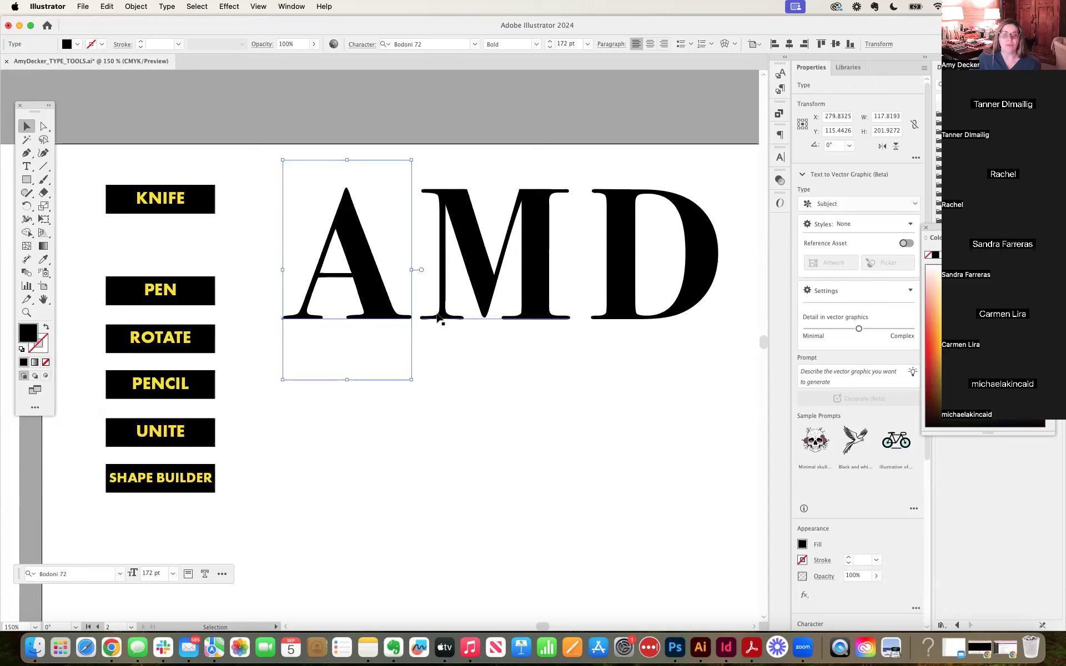
{"action": "double_click", "coordinate": [461, 300]}
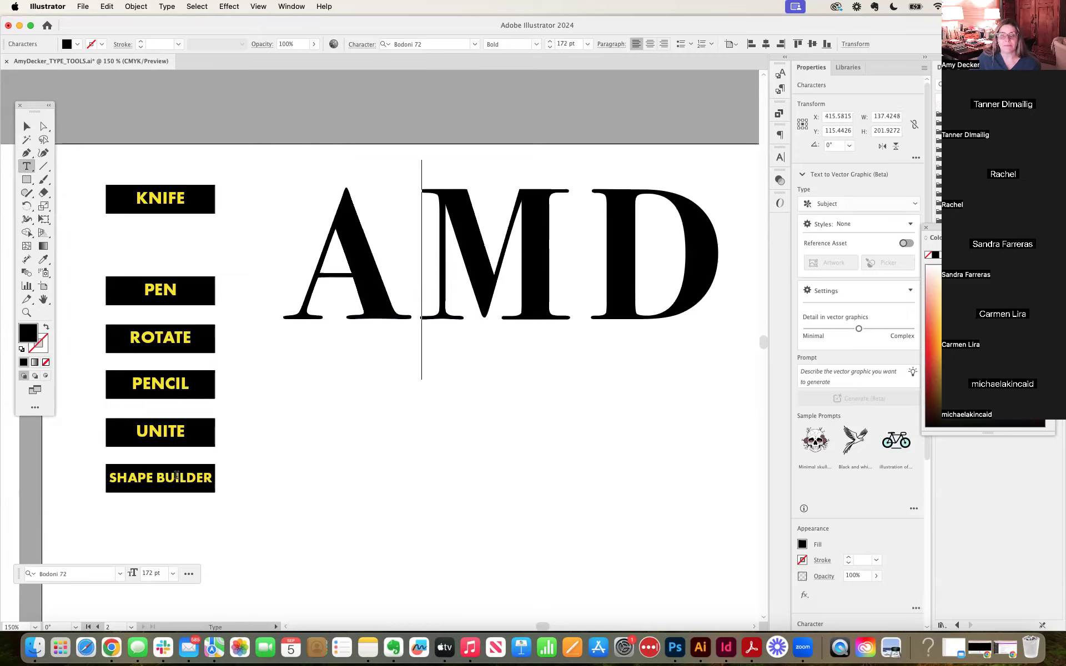
{"action": "left_click", "coordinate": [26, 127]}
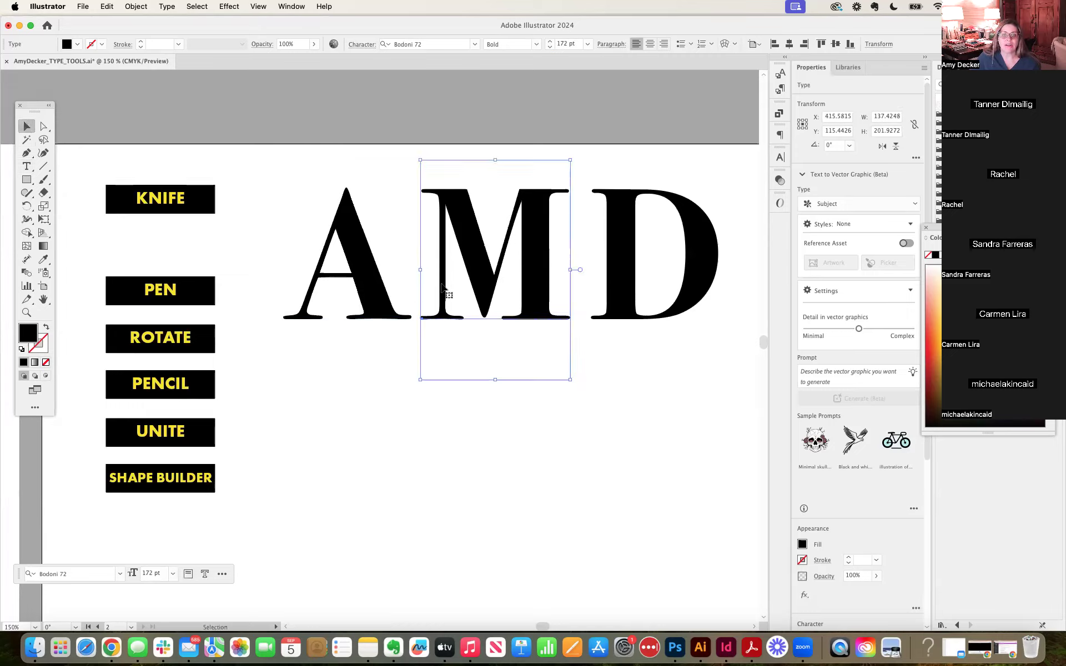
Step: Copy the letters A, M and D and place the duplicate set above the second artboard, at about X 448, Y -128 pt
{"action": "left_click", "coordinate": [380, 313]}
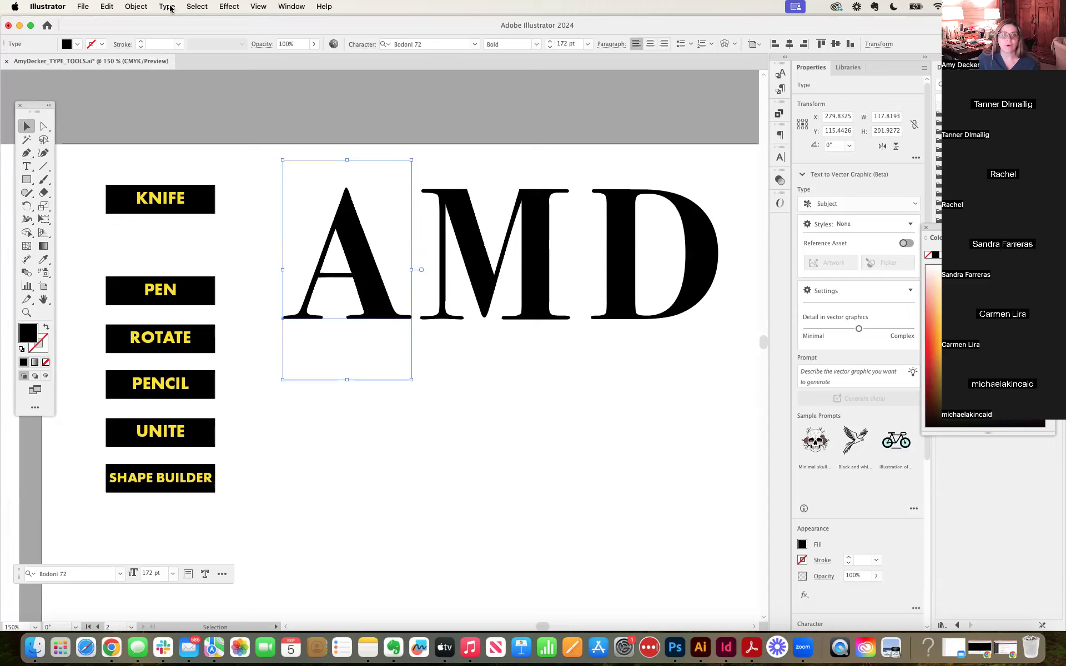
{"action": "left_click", "coordinate": [486, 307], "text": "shift"}
{"action": "left_click", "coordinate": [636, 303], "text": "shift"}
{"action": "key", "text": "super+c"}
{"action": "key", "text": "super+v"}
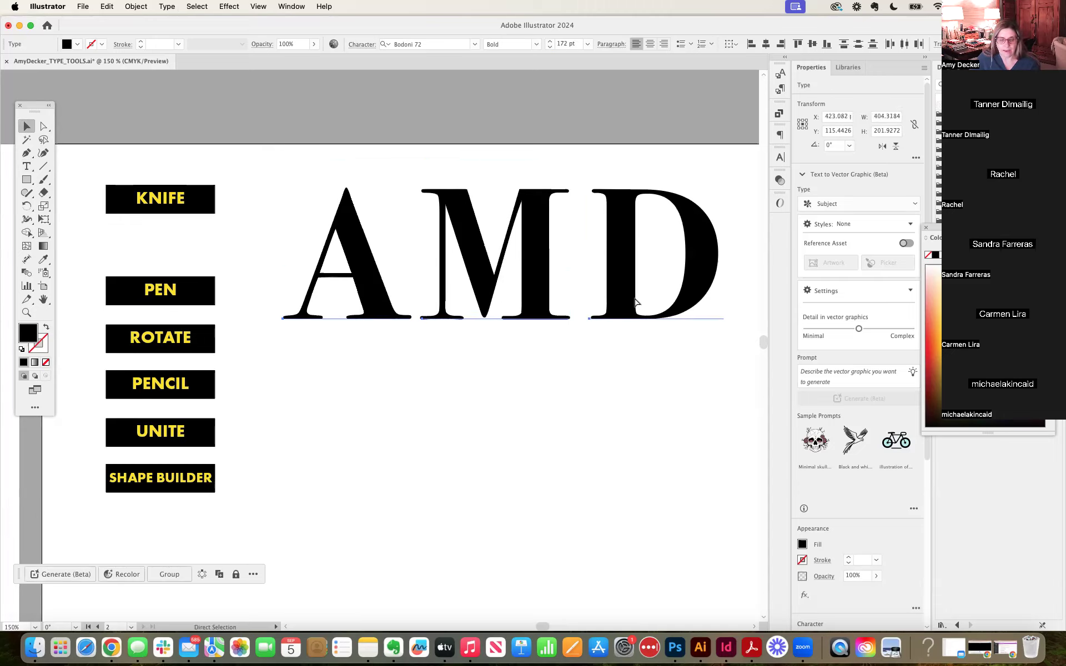
{"action": "left_click_drag", "start_coordinate": [517, 381], "coordinate": [699, 130]}
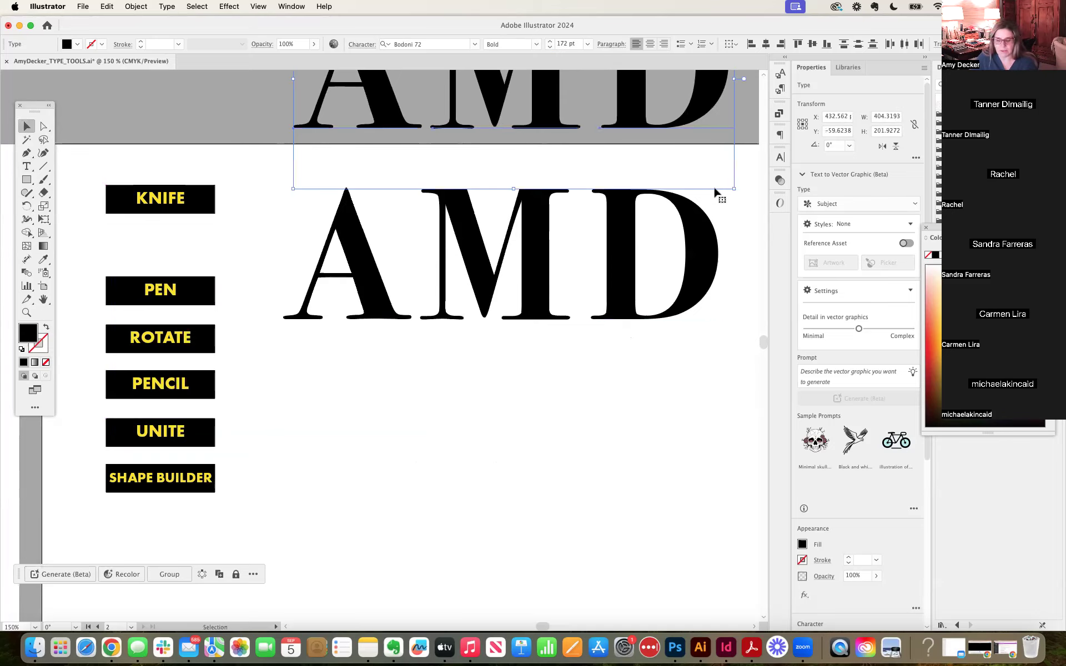
{"action": "key", "text": "super+minus"}
{"action": "left_click_drag", "start_coordinate": [475, 334], "coordinate": [489, 285]}
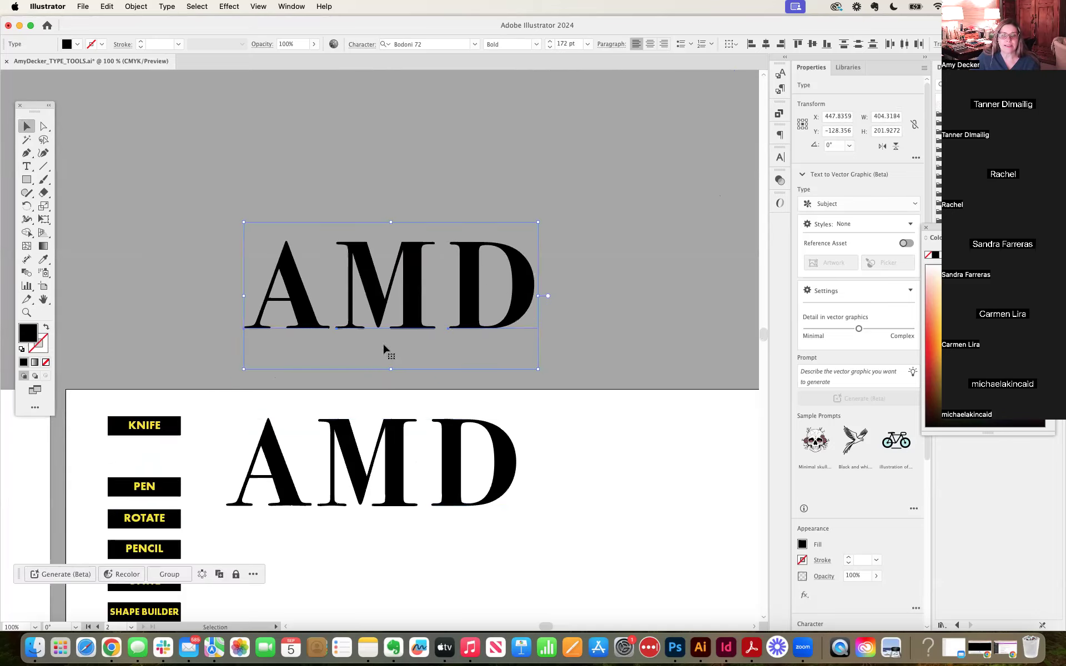
{"action": "left_click", "coordinate": [618, 361]}
{"action": "left_click_drag", "start_coordinate": [407, 404], "coordinate": [533, 200]}
{"action": "left_click", "coordinate": [389, 290]}
{"action": "right_click", "coordinate": [478, 291]}
{"action": "left_click", "coordinate": [493, 268]}
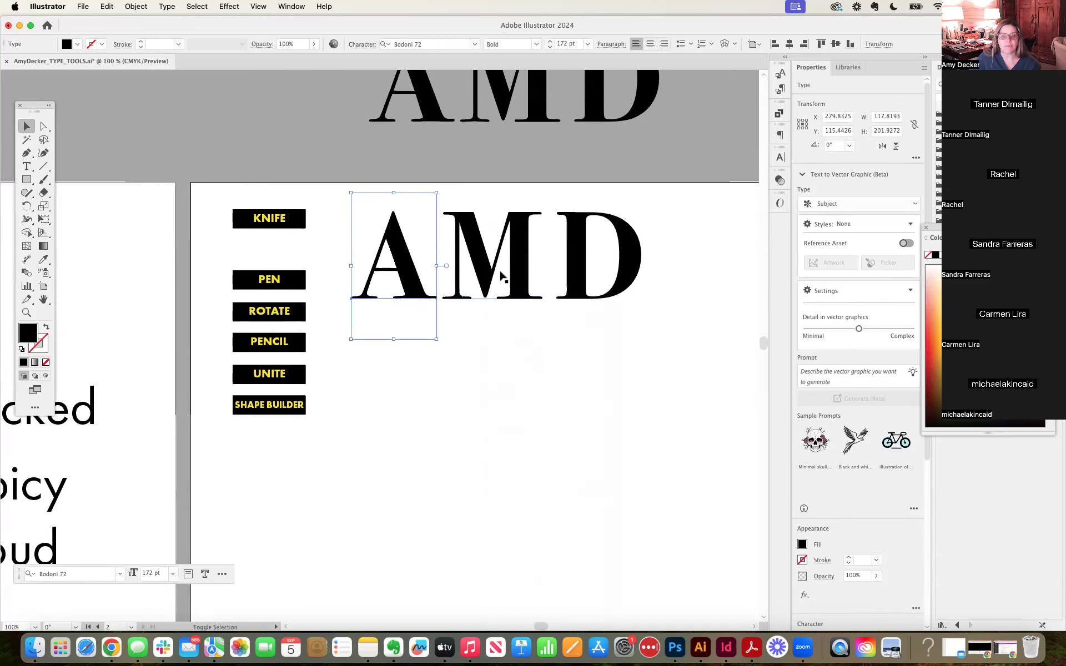
{"action": "left_click", "coordinate": [503, 274], "text": "shift"}
{"action": "left_click", "coordinate": [580, 271], "text": "shift"}
{"action": "left_click", "coordinate": [608, 414]}
Step: Convert the artboard's three letters A, M and D to outlines
{"action": "left_click", "coordinate": [409, 284]}
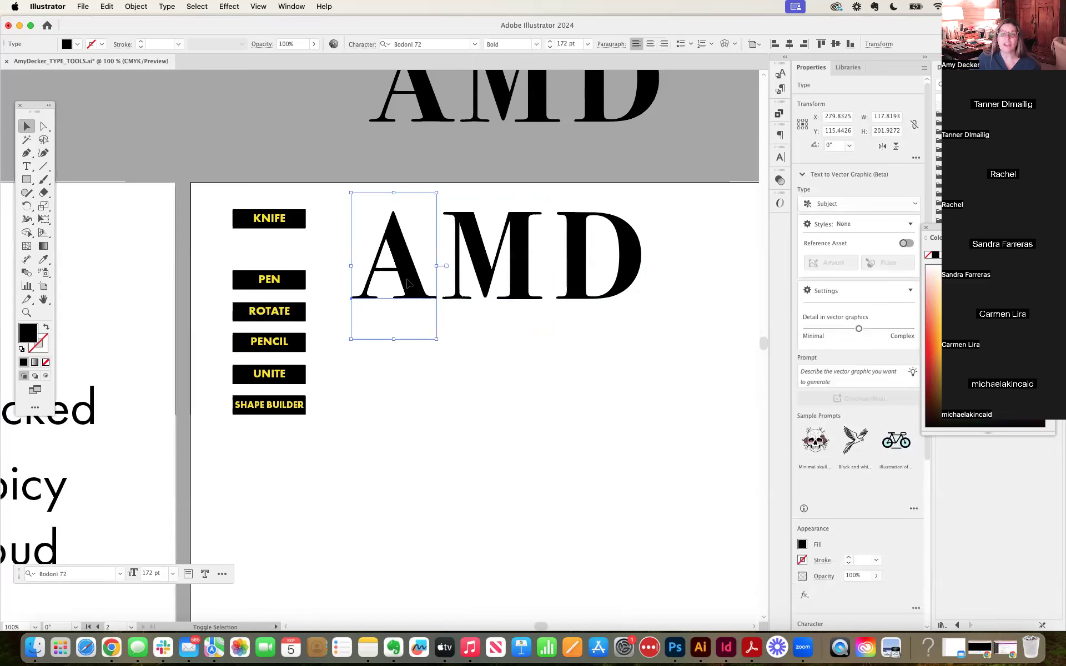
{"action": "left_click", "coordinate": [471, 263], "text": "shift"}
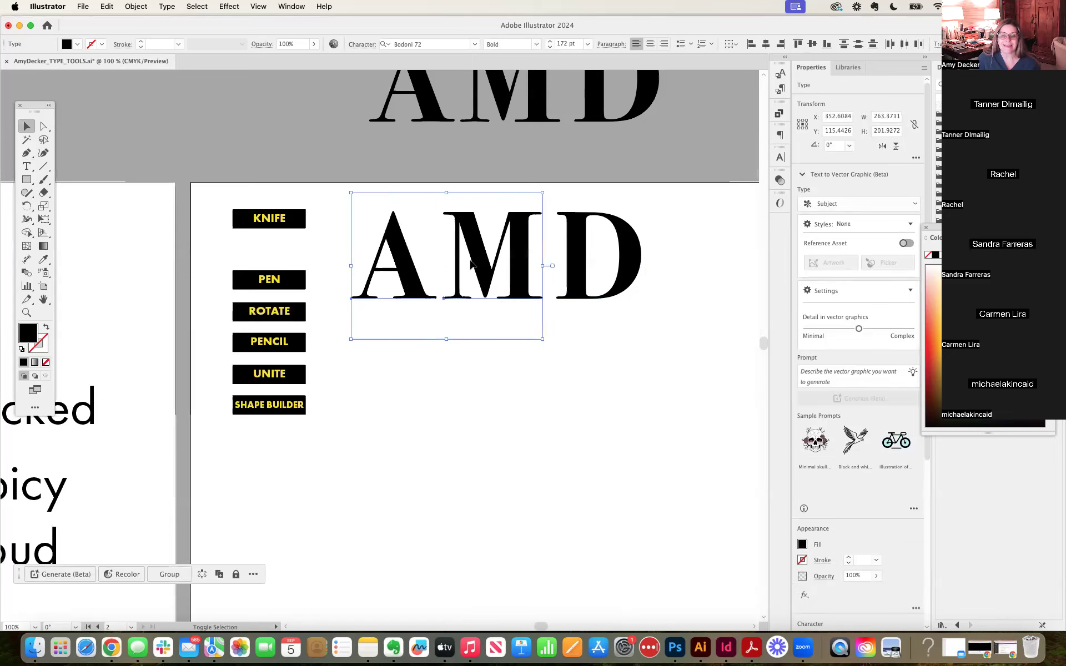
{"action": "left_click", "coordinate": [586, 269], "text": "shift"}
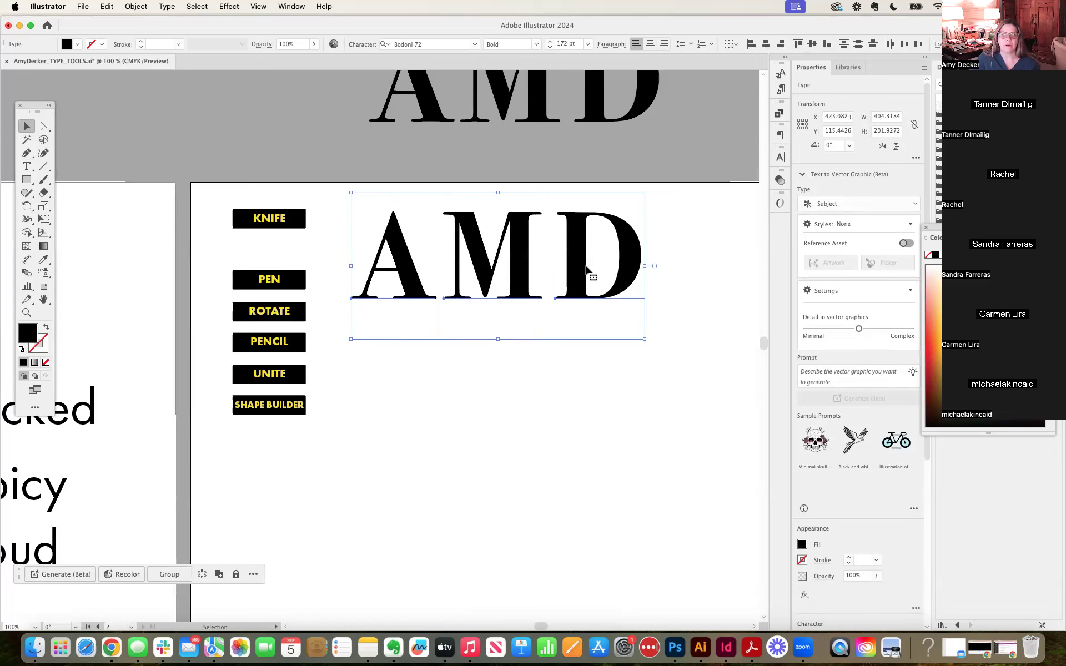
{"action": "left_click", "coordinate": [166, 6]}
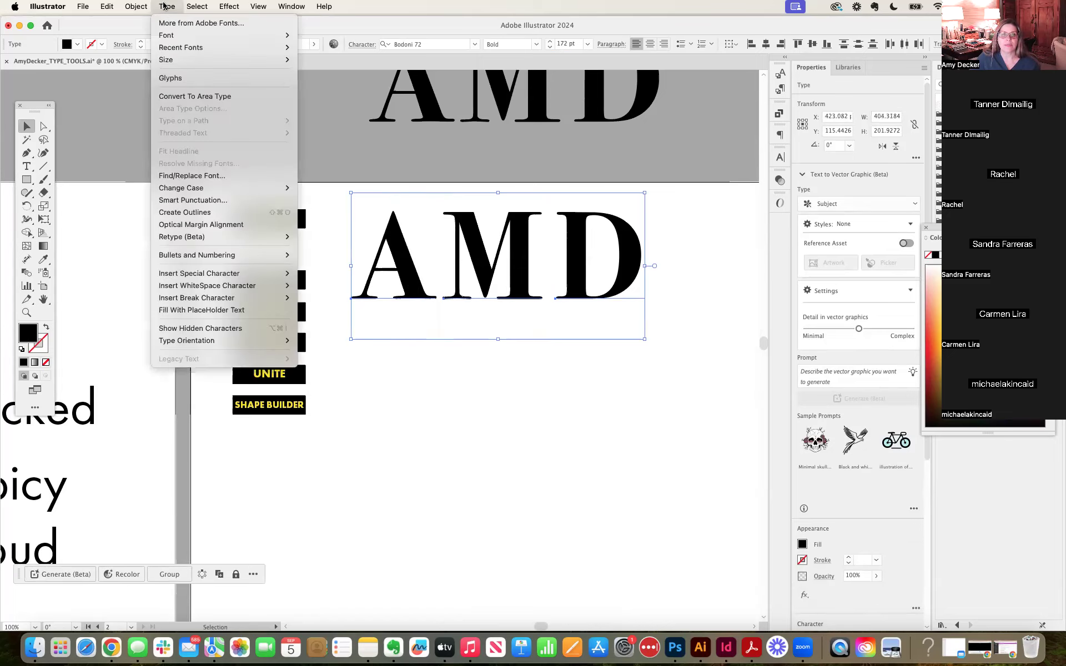
{"action": "left_click", "coordinate": [175, 212]}
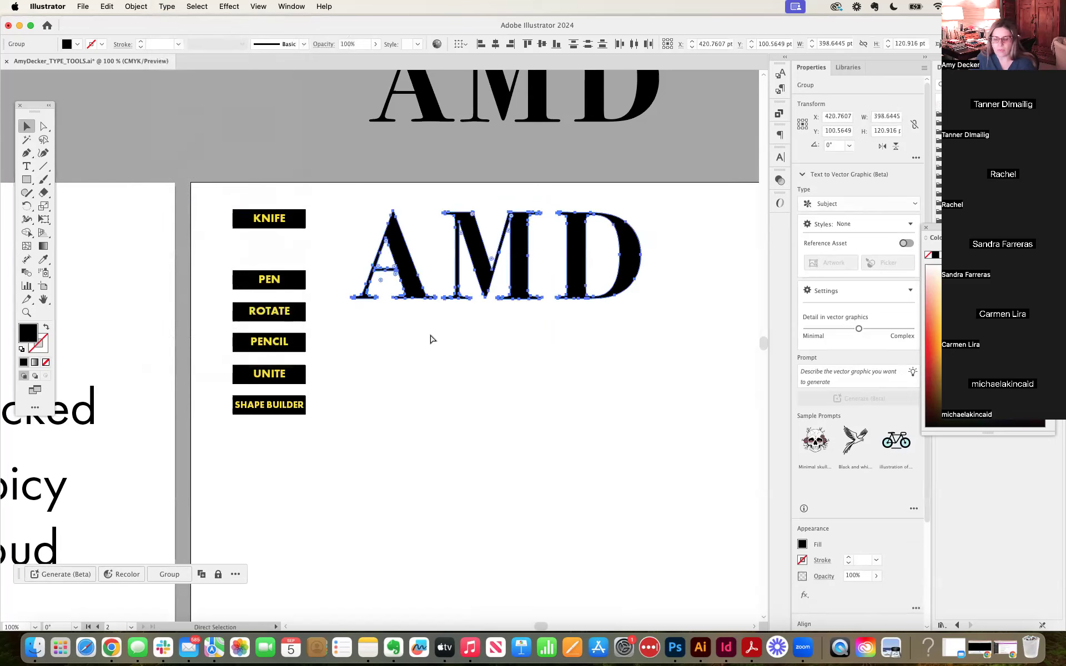
Step: Examine the outlined A, M and D up close, selecting each letter individually to check its paths and grouping
{"action": "key", "text": "super+equal"}
{"action": "key", "text": "super+equal"}
{"action": "left_click", "coordinate": [402, 245]}
{"action": "left_click", "coordinate": [442, 278]}
{"action": "left_click", "coordinate": [521, 263]}
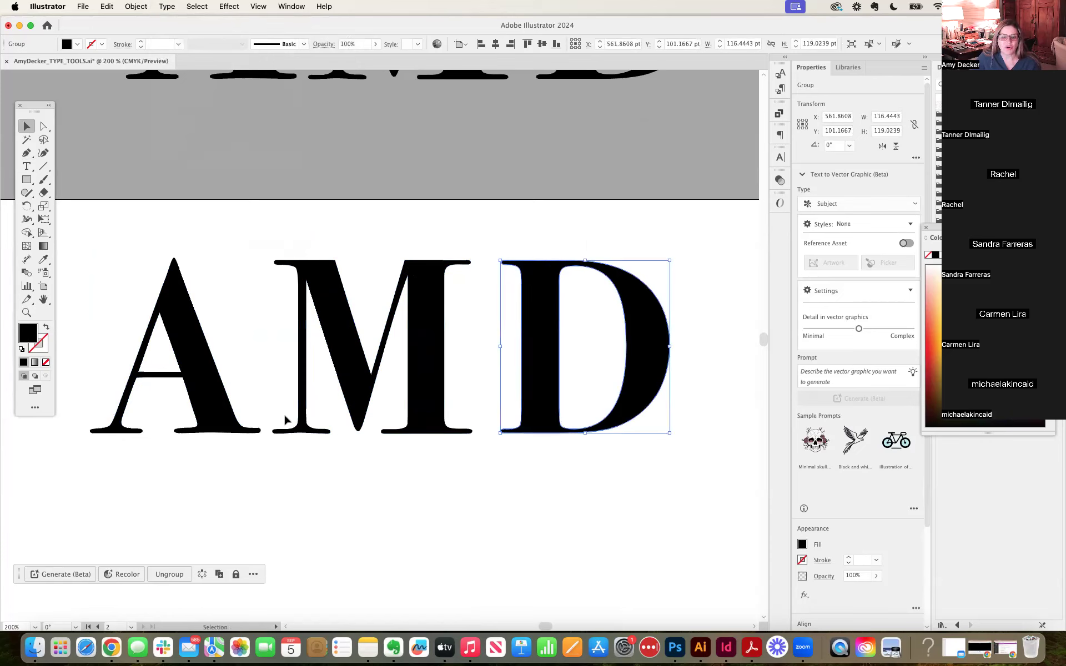
{"action": "left_click", "coordinate": [166, 365]}
{"action": "left_click", "coordinate": [176, 367]}
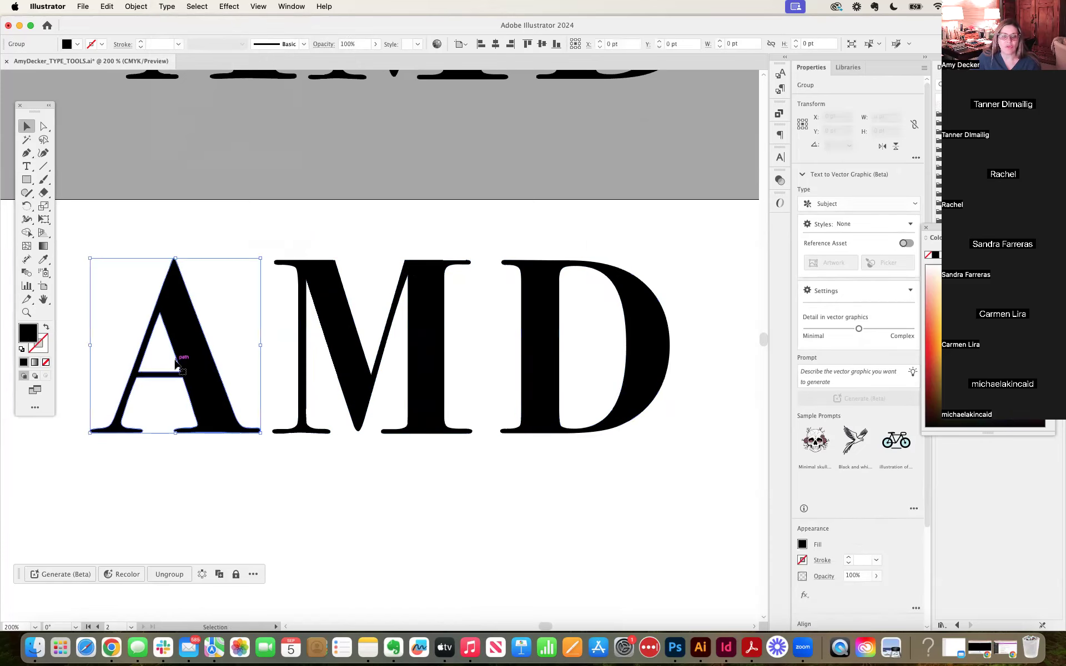
{"action": "left_click", "coordinate": [300, 356]}
{"action": "left_click", "coordinate": [510, 339]}
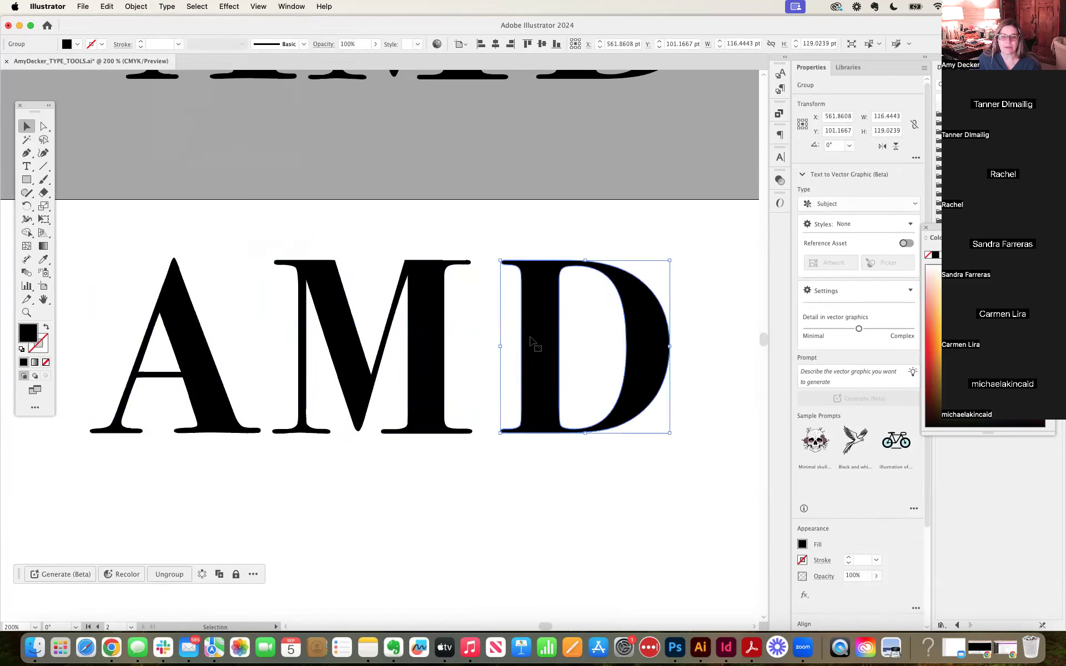
{"action": "key", "text": "super+minus"}
{"action": "key", "text": "space"}
{"action": "left_click_drag", "start_coordinate": [210, 487], "coordinate": [461, 376]}
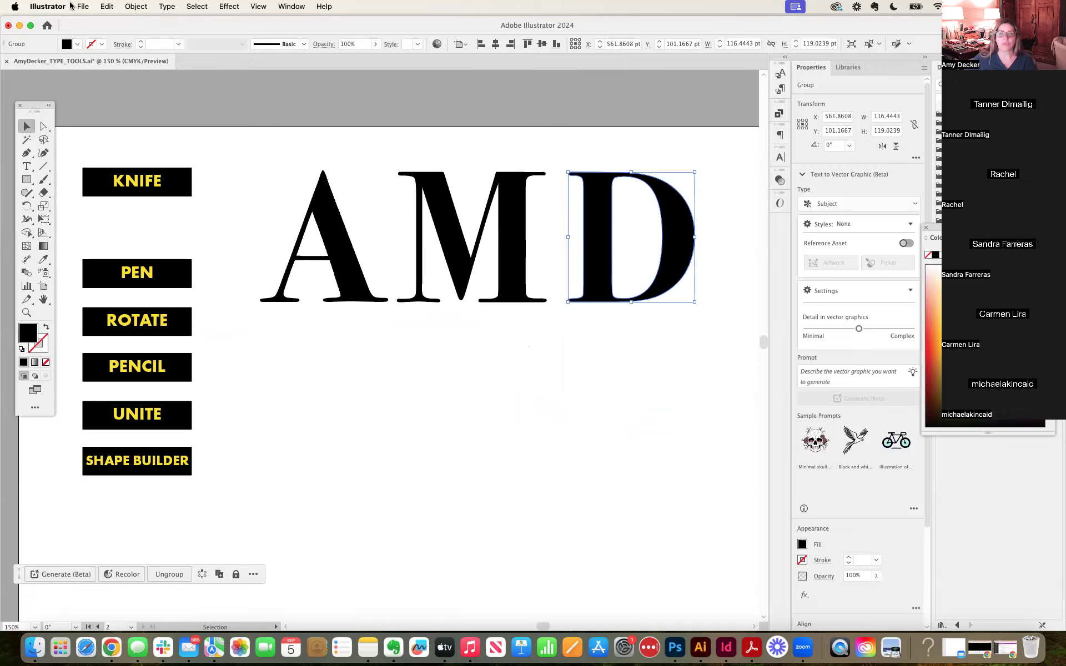
Step: Switch to Chrome, review the Adobe Fonts Approved List in Project 1: Form, Counter Form + Identity, and return to Illustrator
{"action": "left_click", "coordinate": [111, 647]}
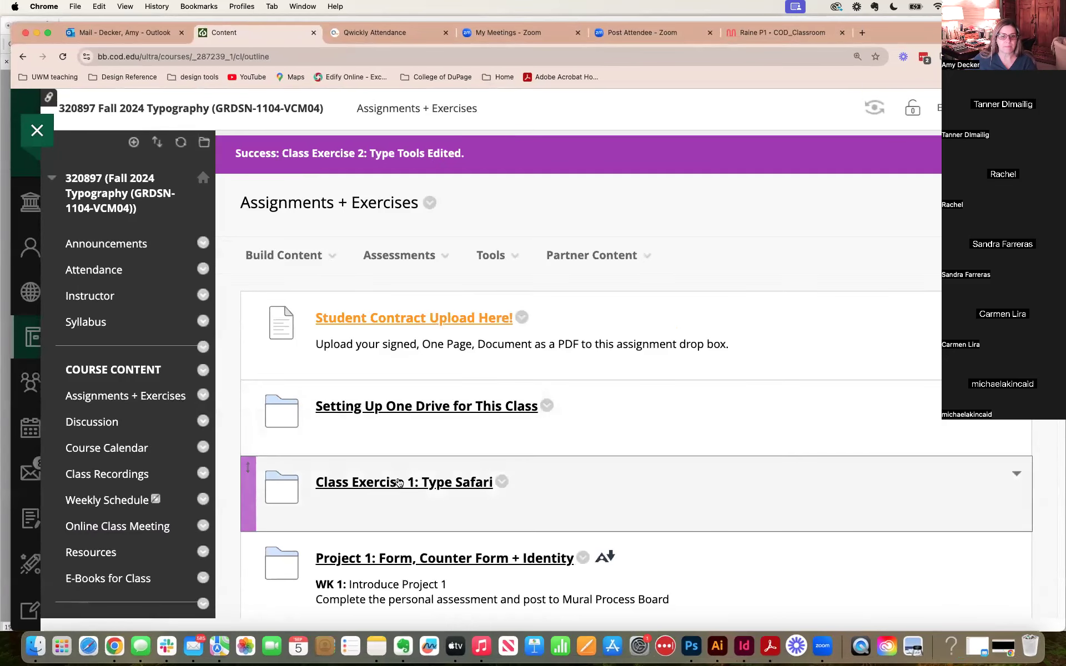
{"action": "scroll", "coordinate": [426, 508], "scroll_direction": "down", "scroll_amount": 1}
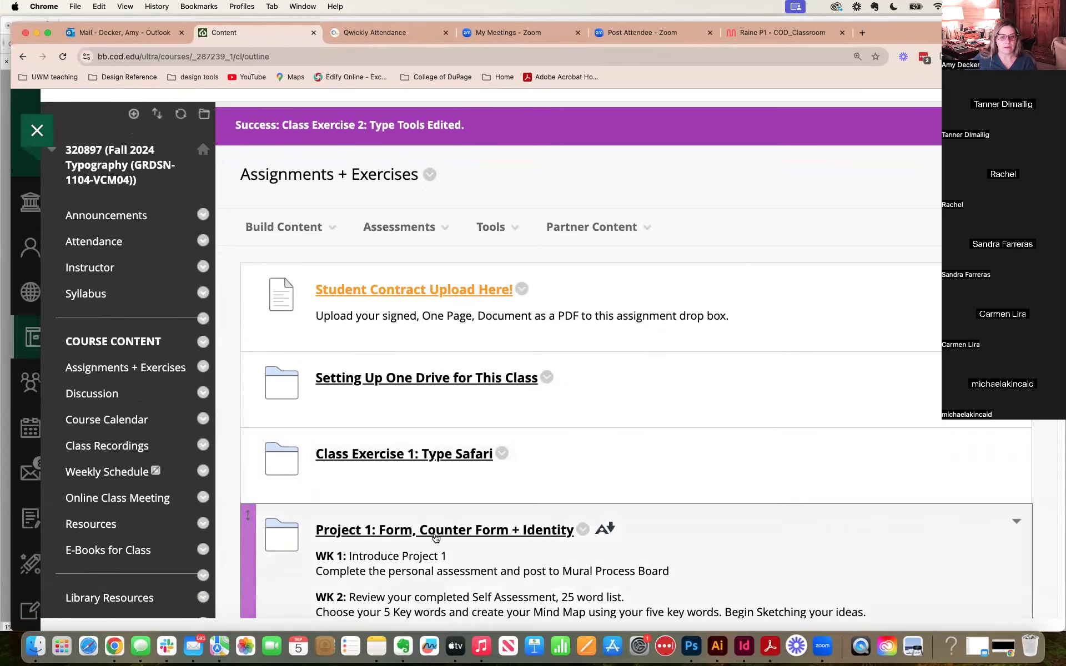
{"action": "left_click", "coordinate": [440, 530]}
{"action": "scroll", "coordinate": [483, 499], "scroll_direction": "down", "scroll_amount": 15}
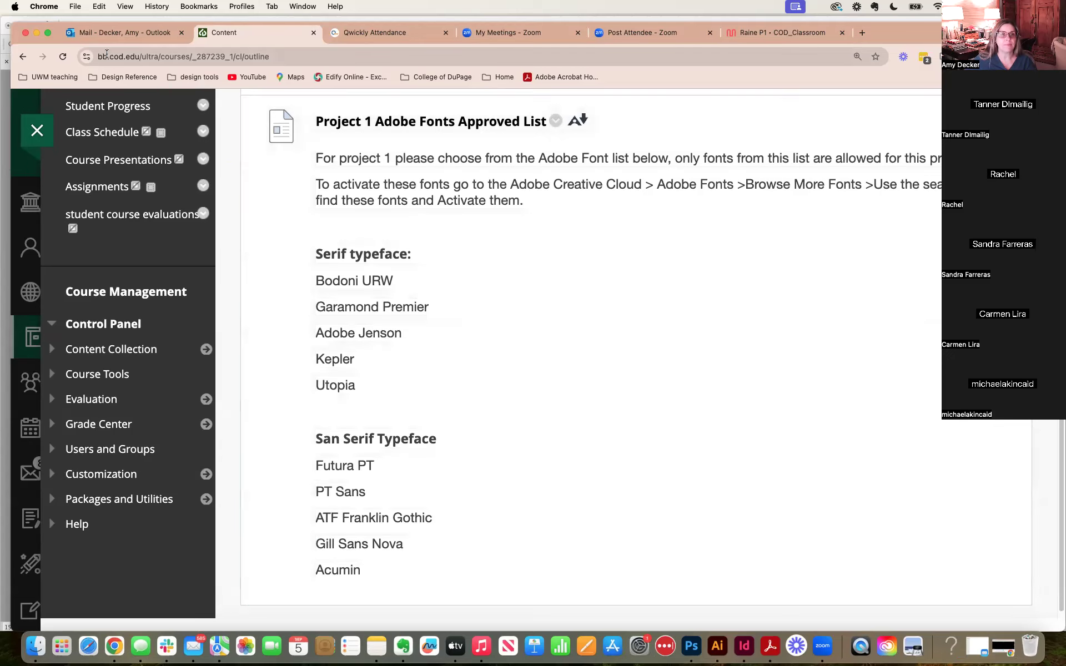
{"action": "left_click_drag", "start_coordinate": [55, 27], "coordinate": [1065, 28]}
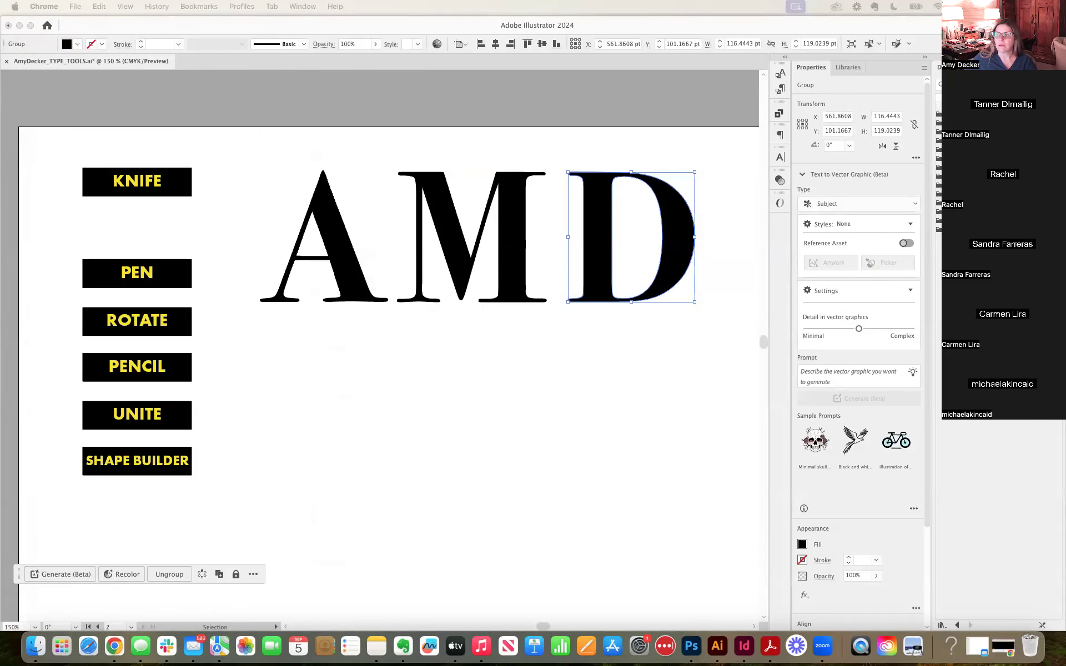
{"action": "left_click", "coordinate": [450, 353]}
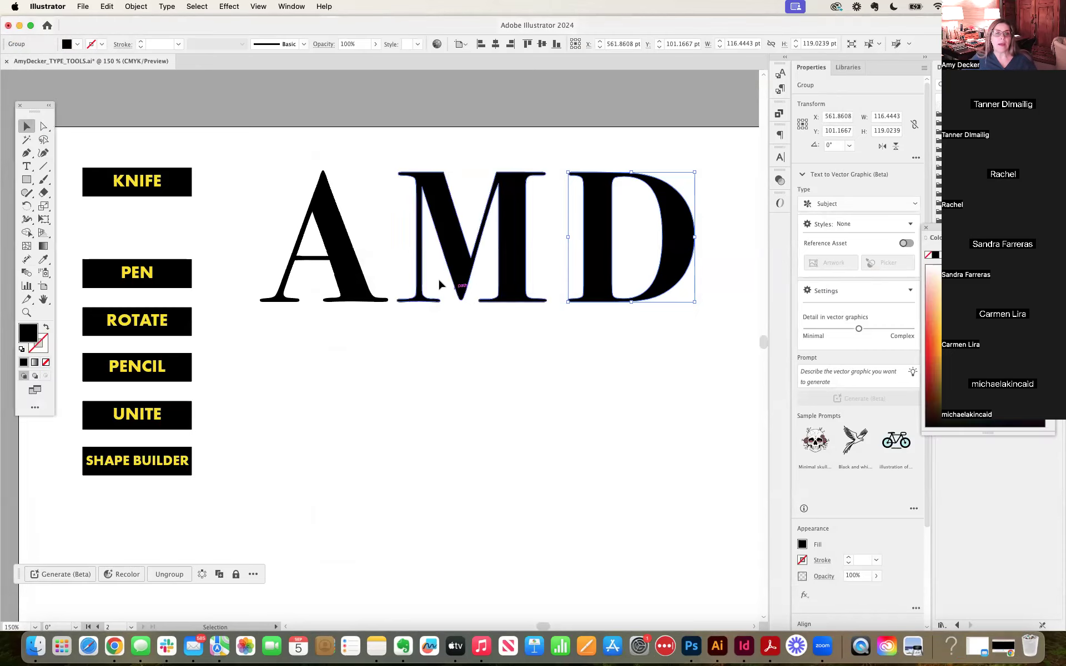
{"action": "left_click_drag", "start_coordinate": [278, 187], "coordinate": [656, 244]}
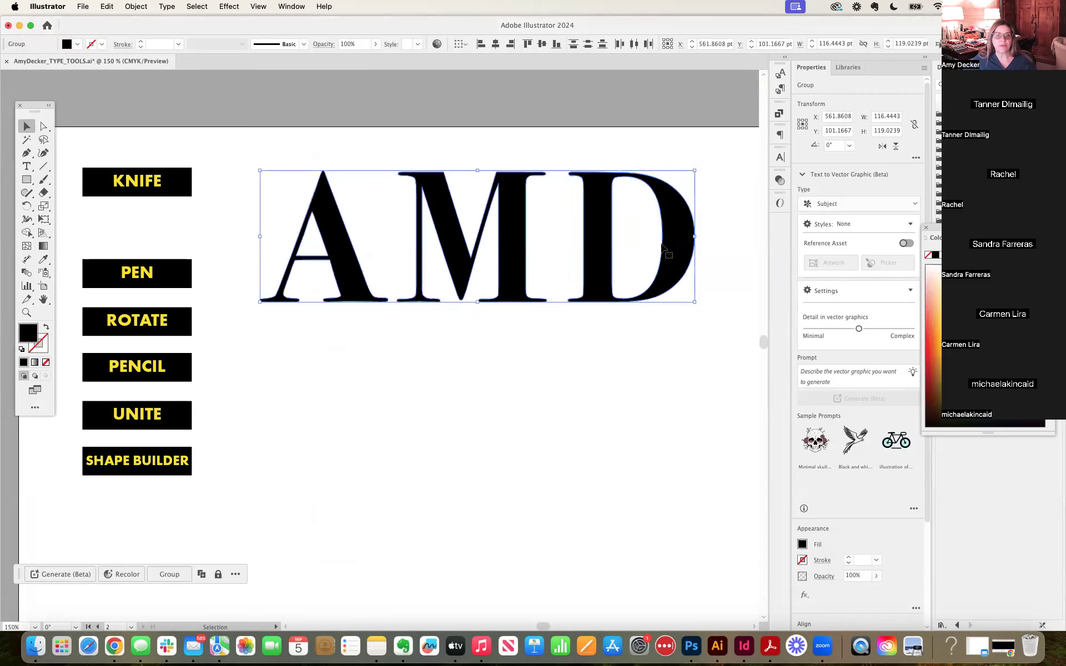
{"action": "left_click", "coordinate": [651, 328]}
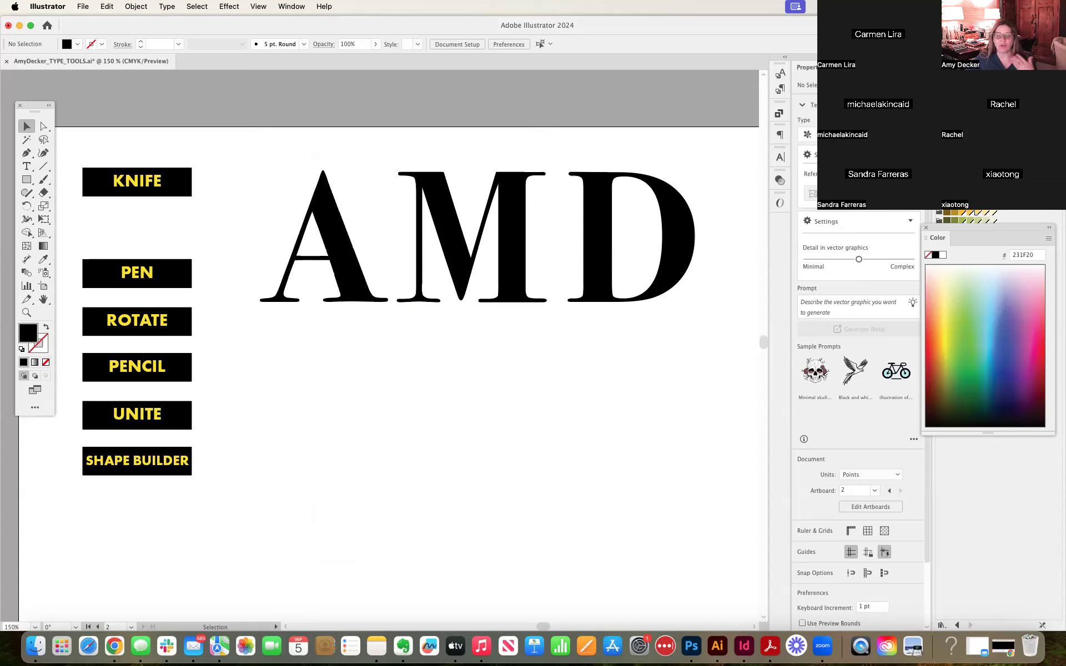
{"action": "left_click", "coordinate": [382, 300]}
{"action": "left_click", "coordinate": [425, 300]}
Step: Move the outlined letter A closer to the KNIFE and PEN labels, to about X 263, Y 100 pt
{"action": "left_click", "coordinate": [378, 293]}
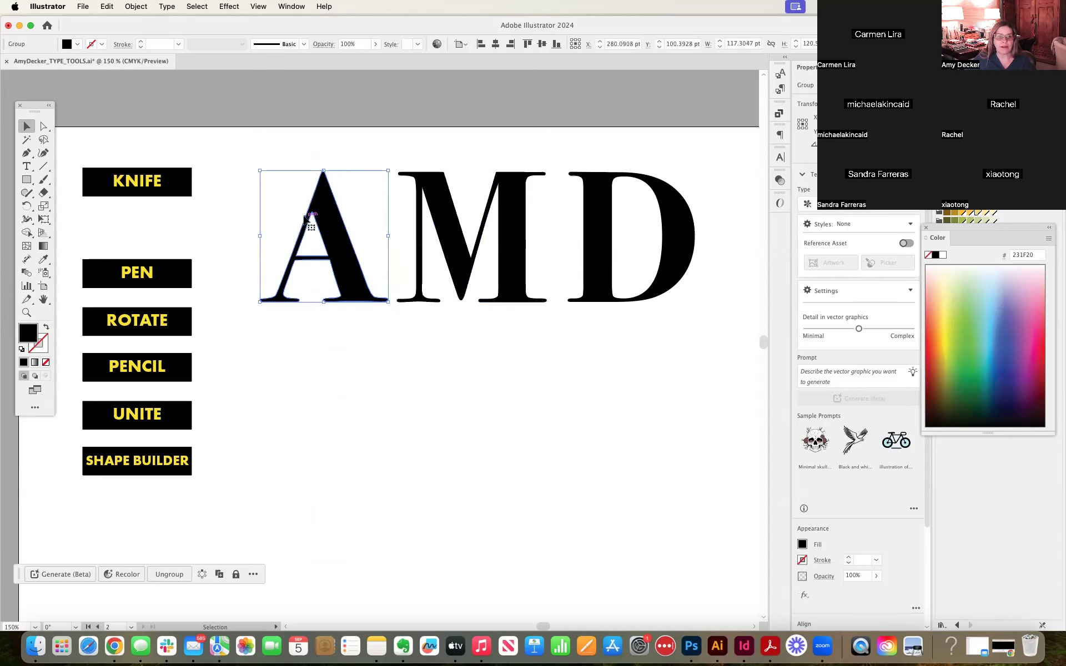
{"action": "key", "text": "super+equal"}
{"action": "key", "text": "super+equal"}
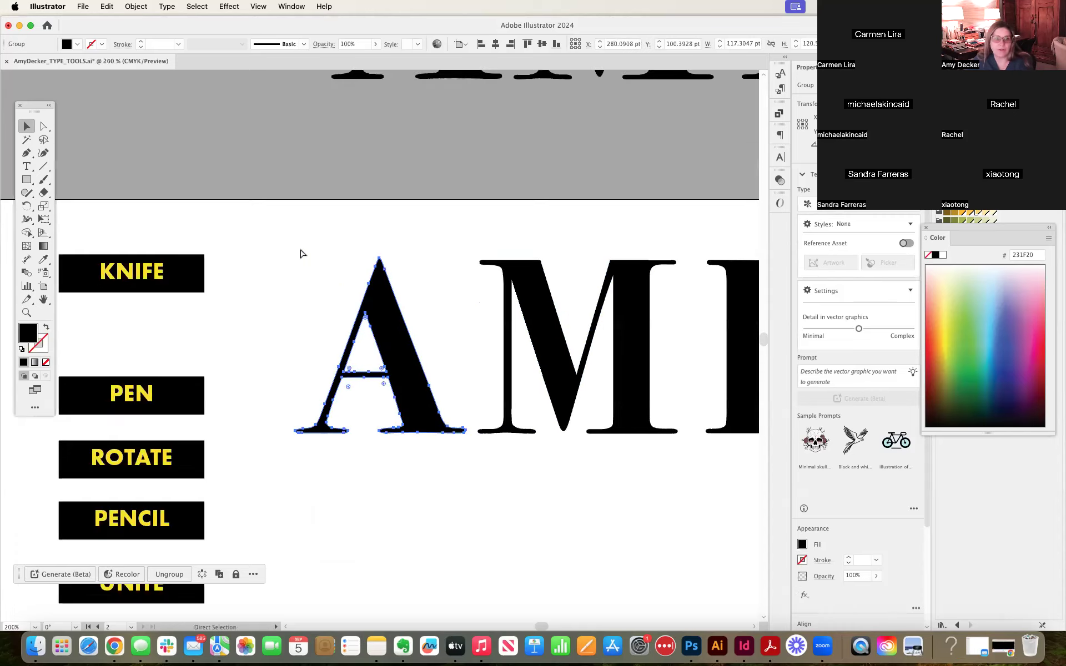
{"action": "left_click", "coordinate": [230, 264]}
{"action": "mouse_move", "coordinate": [231, 265]}
{"action": "left_mouse_down"}
{"action": "mouse_move", "coordinate": [400, 212]}
{"action": "mouse_move", "coordinate": [367, 194]}
{"action": "mouse_move", "coordinate": [381, 194]}
{"action": "left_mouse_up"}
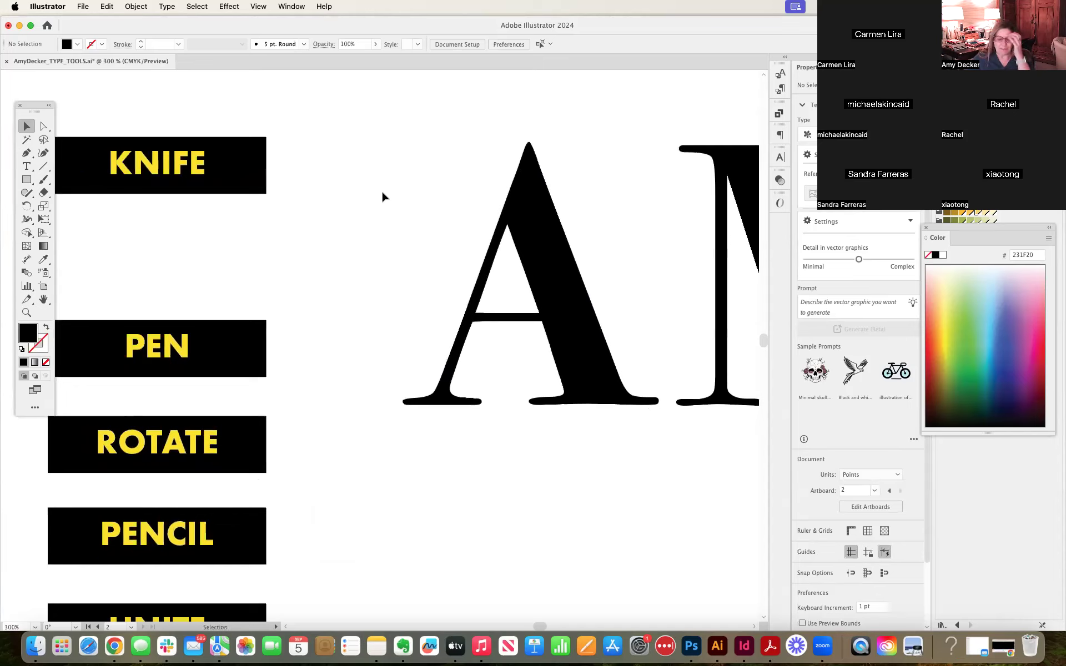
{"action": "left_click_drag", "start_coordinate": [569, 338], "coordinate": [530, 339]}
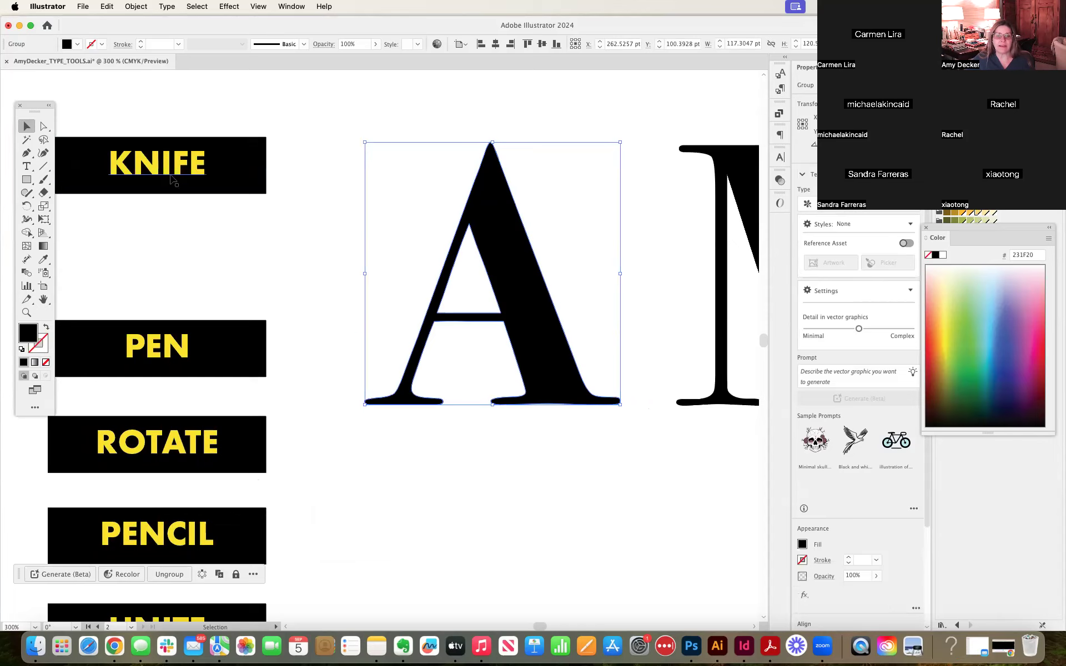
{"action": "left_click", "coordinate": [259, 242]}
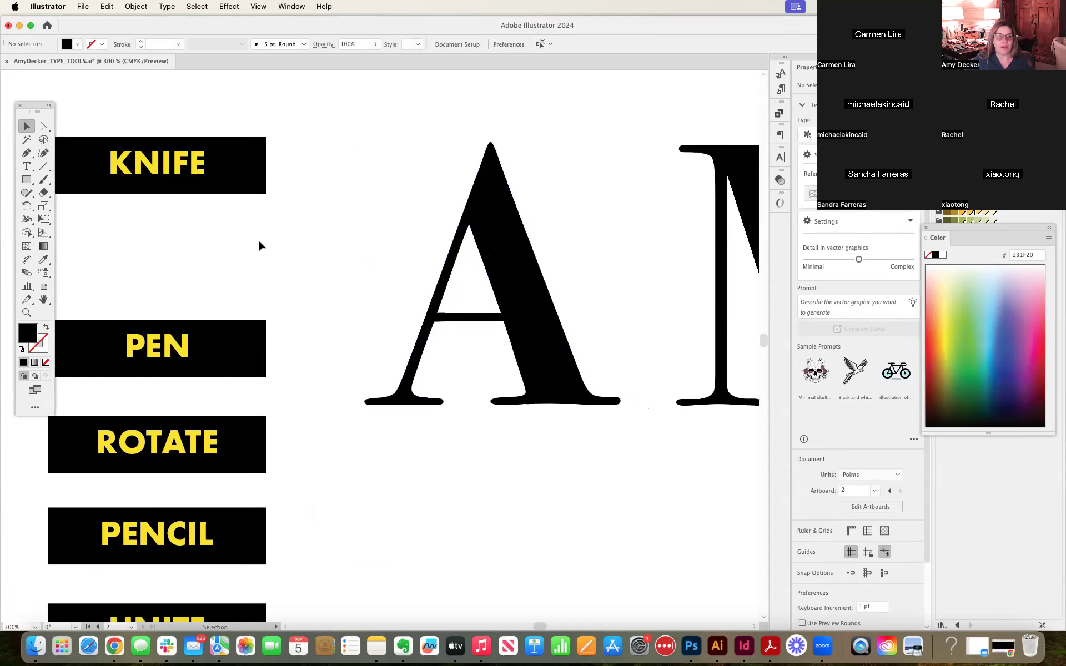
Step: Cut the outlined letter A with four slanted Knife strokes, spaced from near its apex down to just above the serifs
{"action": "left_click", "coordinate": [45, 193]}
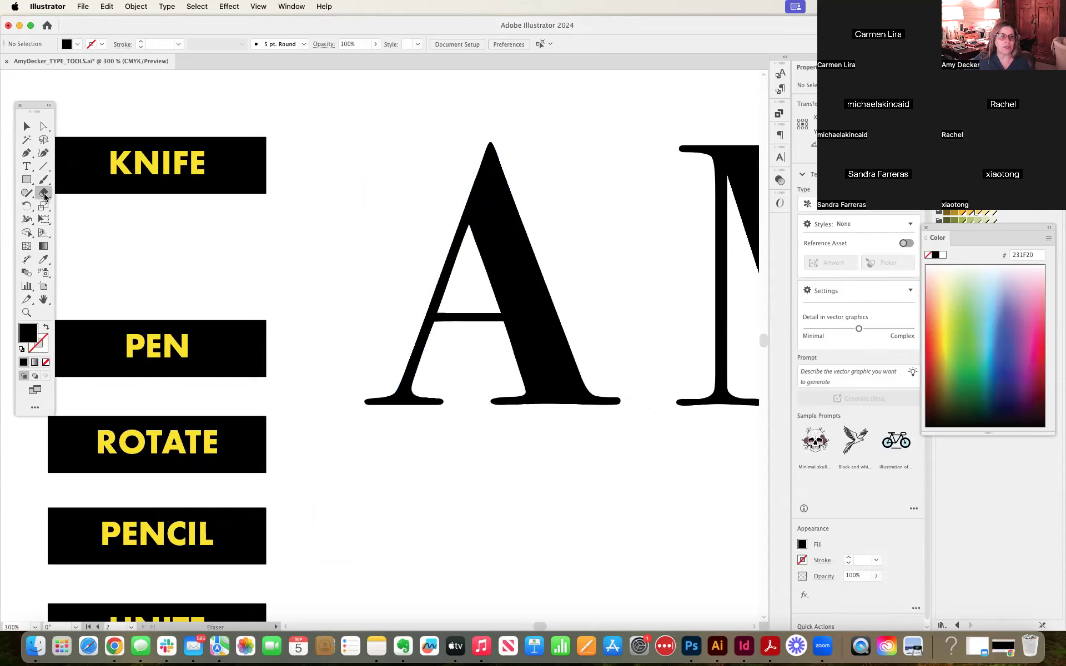
{"action": "left_click", "coordinate": [45, 195]}
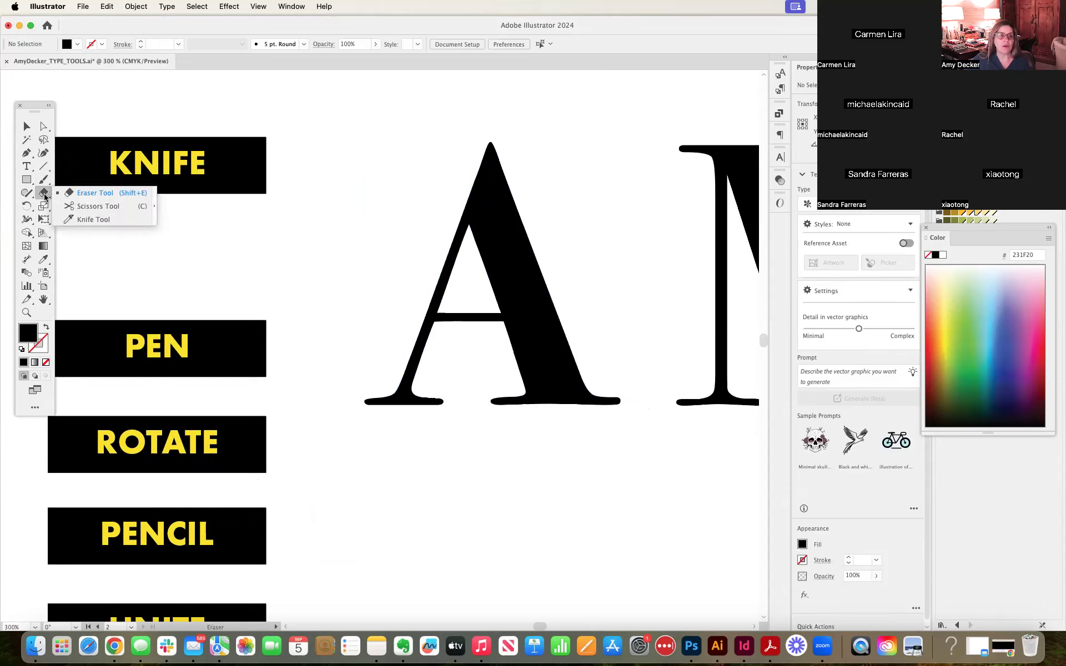
{"action": "left_click", "coordinate": [95, 220]}
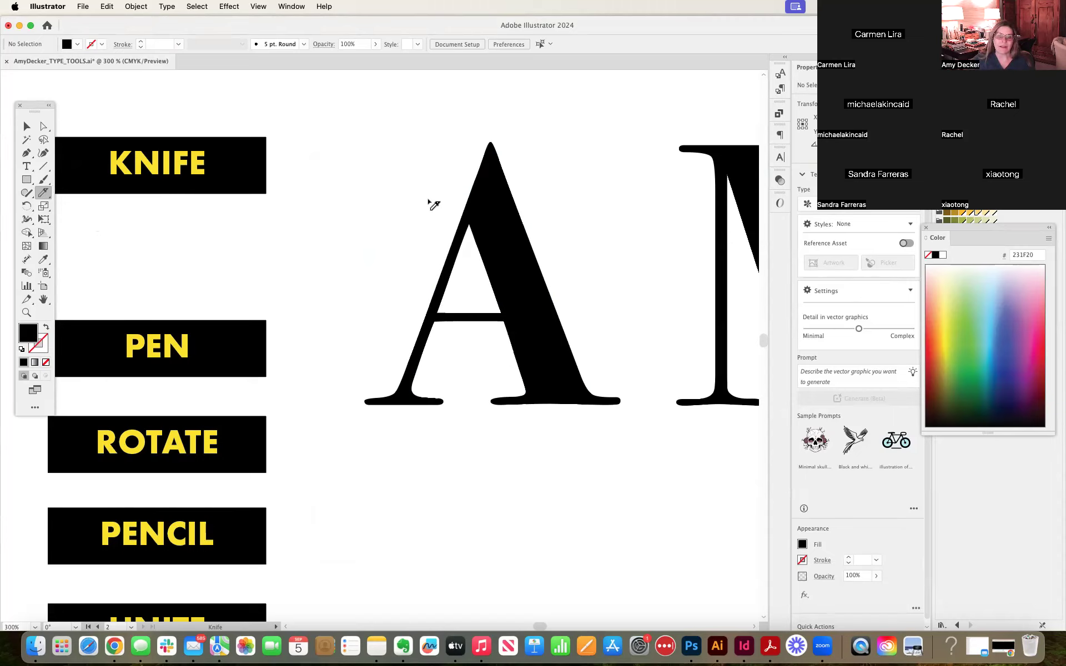
{"action": "mouse_move", "coordinate": [412, 219]}
{"action": "left_mouse_down"}
{"action": "mouse_move", "coordinate": [549, 170]}
{"action": "mouse_move", "coordinate": [574, 137]}
{"action": "left_mouse_up"}
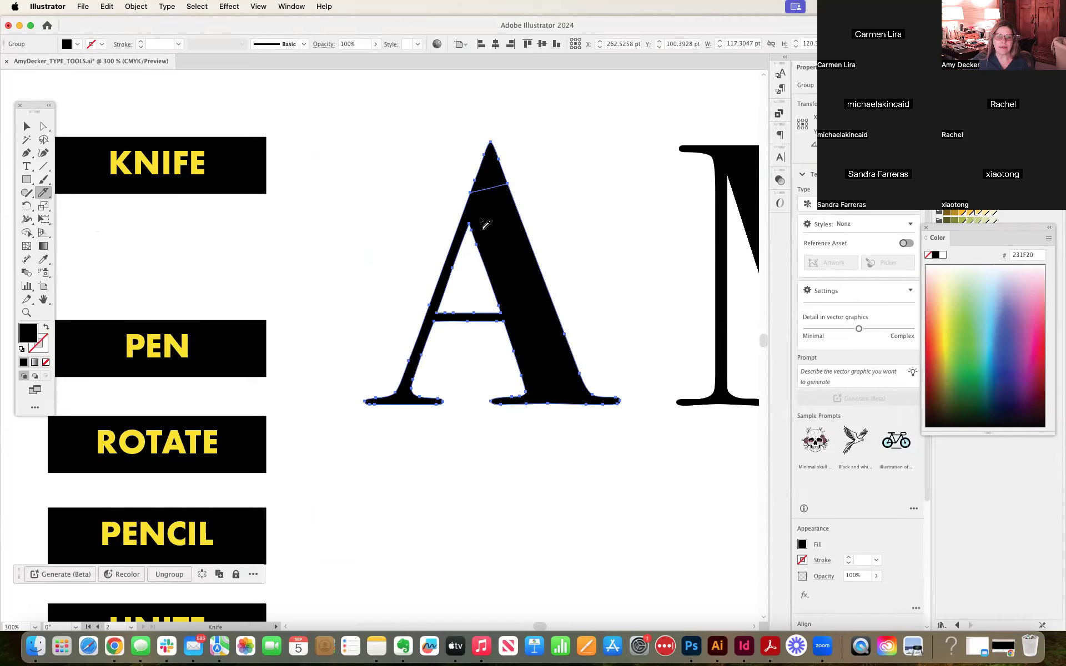
{"action": "left_click_drag", "start_coordinate": [533, 239], "coordinate": [585, 226]}
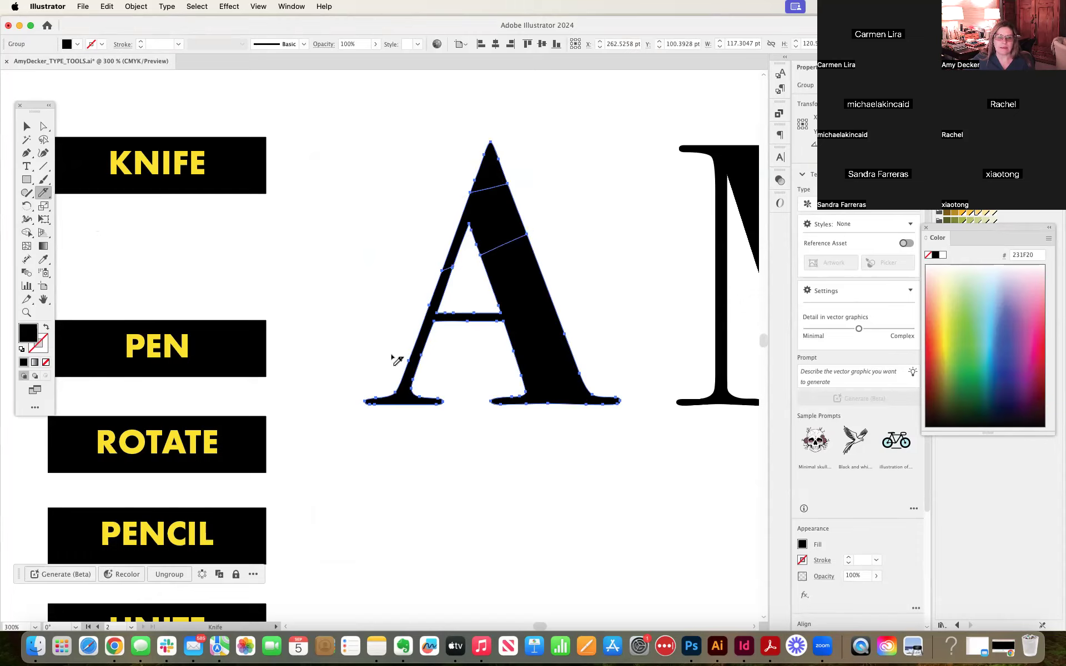
{"action": "left_click_drag", "start_coordinate": [395, 356], "coordinate": [633, 282]}
{"action": "mouse_move", "coordinate": [384, 421]}
{"action": "left_mouse_down"}
{"action": "mouse_move", "coordinate": [484, 401]}
{"action": "mouse_move", "coordinate": [662, 346]}
{"action": "left_mouse_up"}
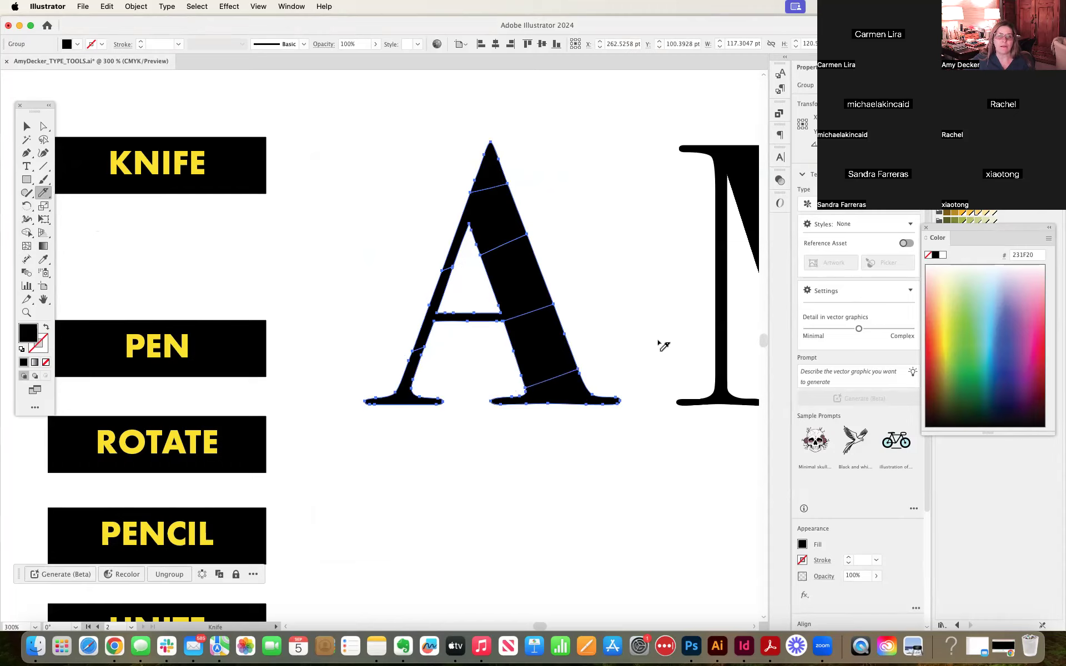
Step: Delete three sliced pieces of the letter A: the one below the apex, the lower thick stem and the thin leg's foot
{"action": "left_click", "coordinate": [43, 126]}
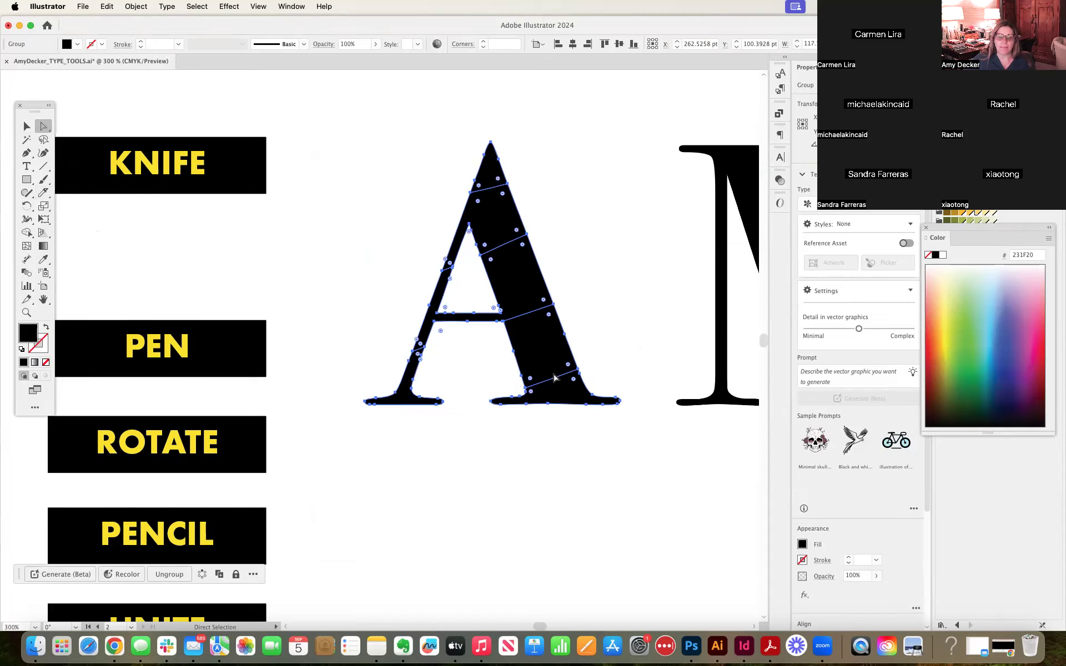
{"action": "left_click", "coordinate": [574, 237]}
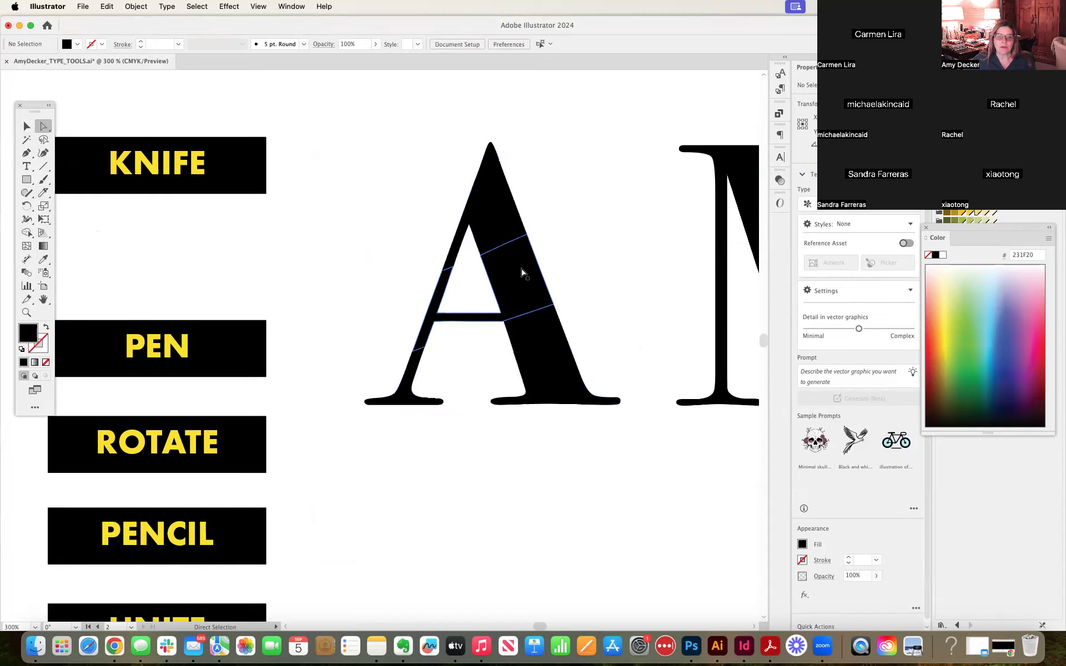
{"action": "left_click", "coordinate": [499, 238]}
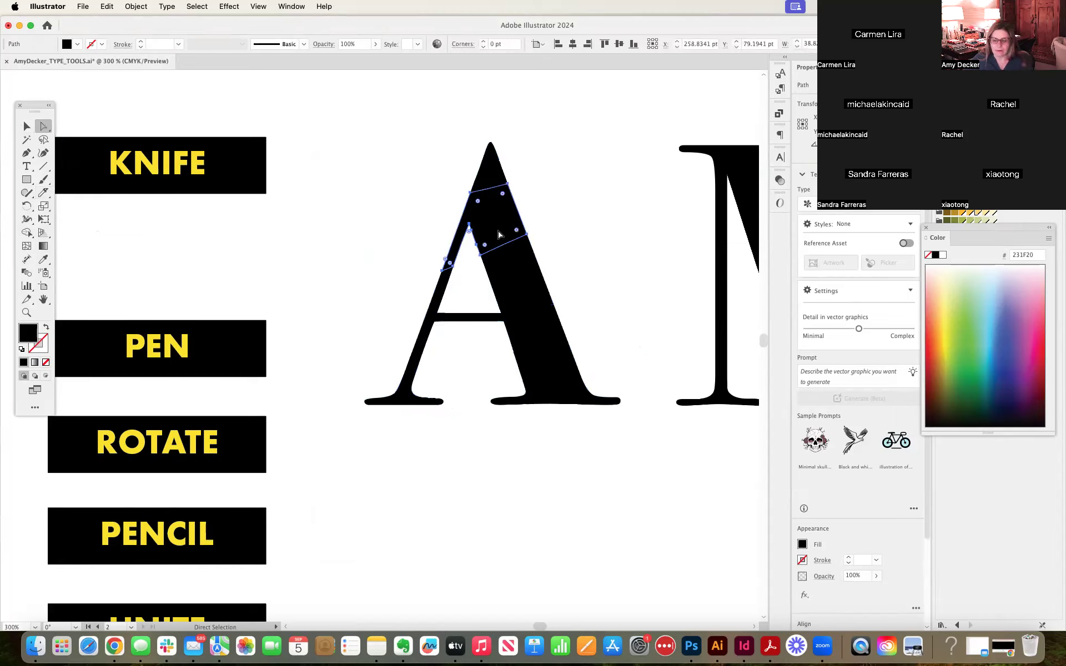
{"action": "key", "text": "Delete"}
{"action": "left_click", "coordinate": [546, 353]}
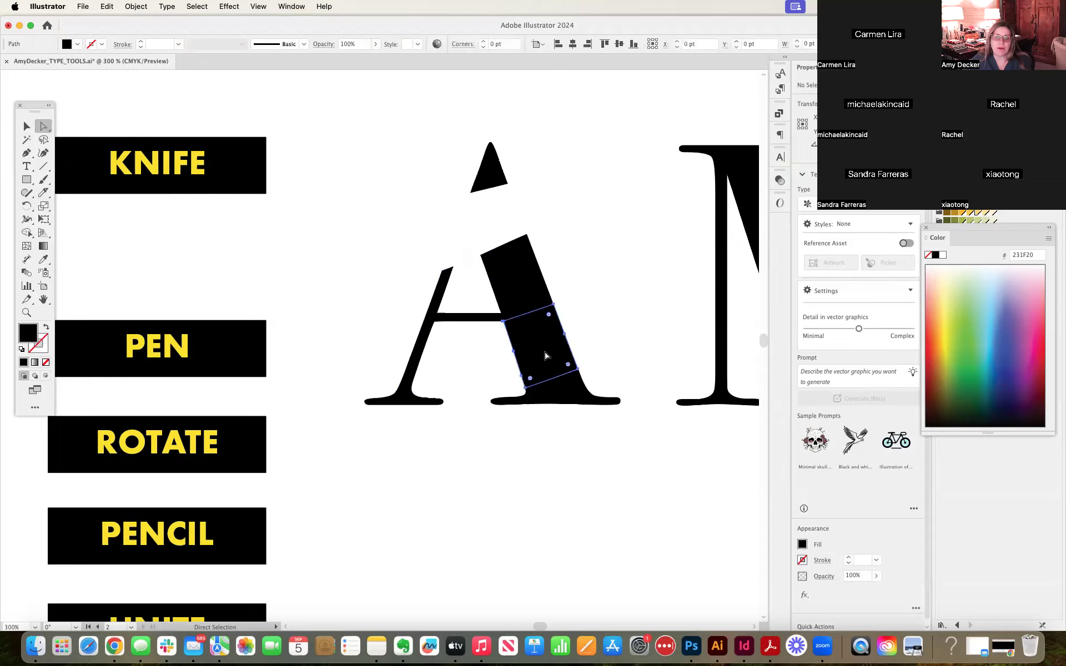
{"action": "key", "text": "Delete"}
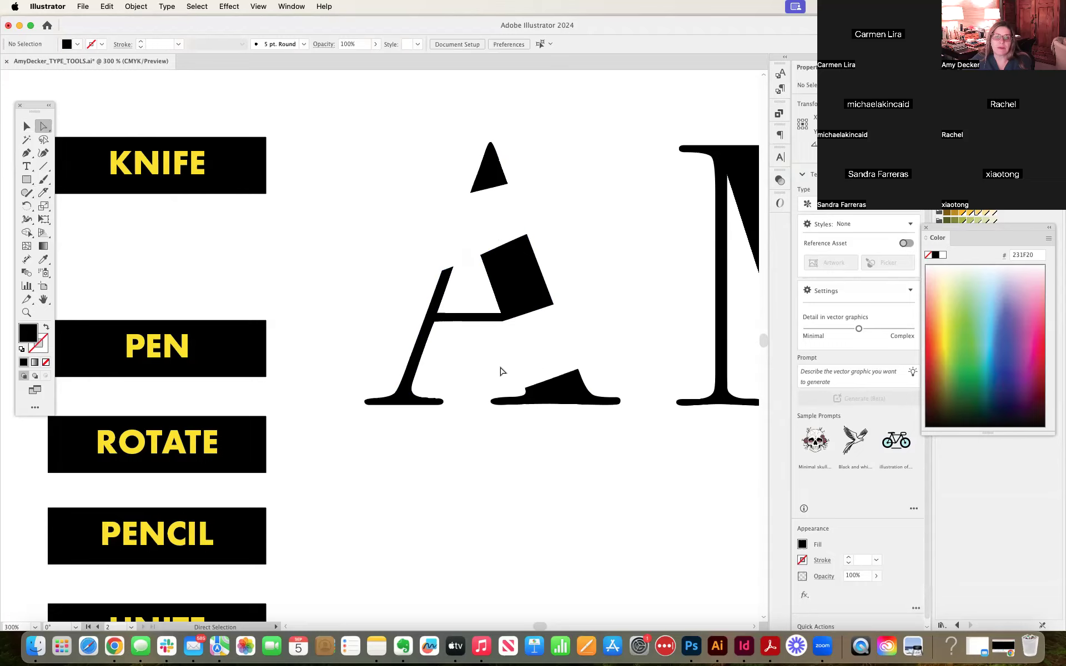
{"action": "left_click", "coordinate": [419, 363]}
{"action": "key", "text": "Delete"}
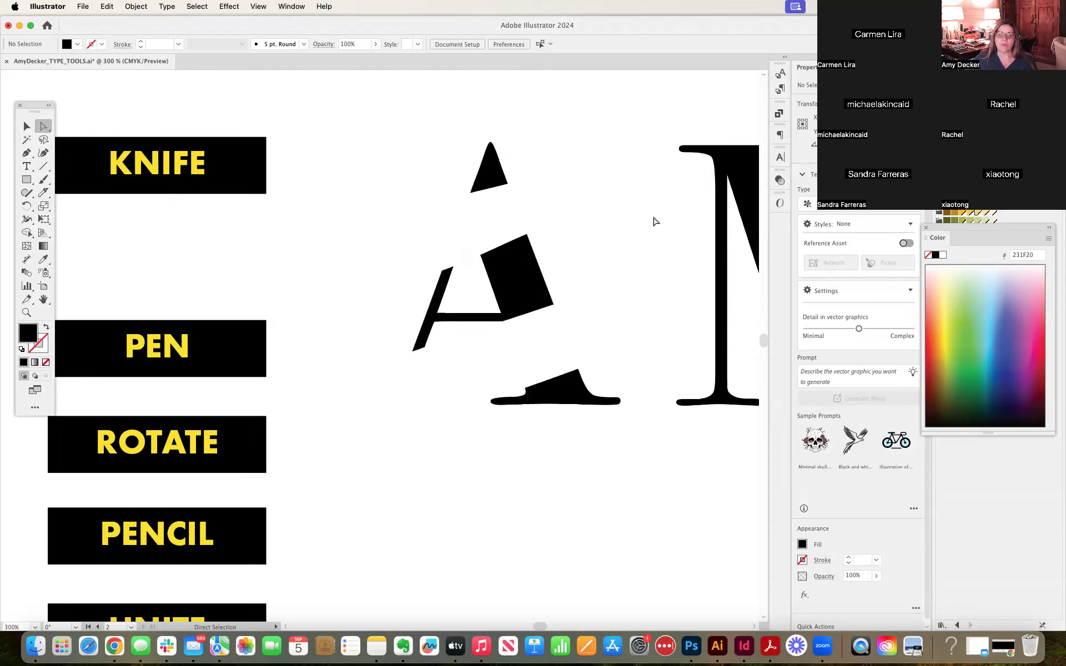
Step: Capture a screenshot of the cut-up letter A and place it in the document
{"action": "scroll", "coordinate": [625, 210], "scroll_direction": "down", "scroll_amount": 2}
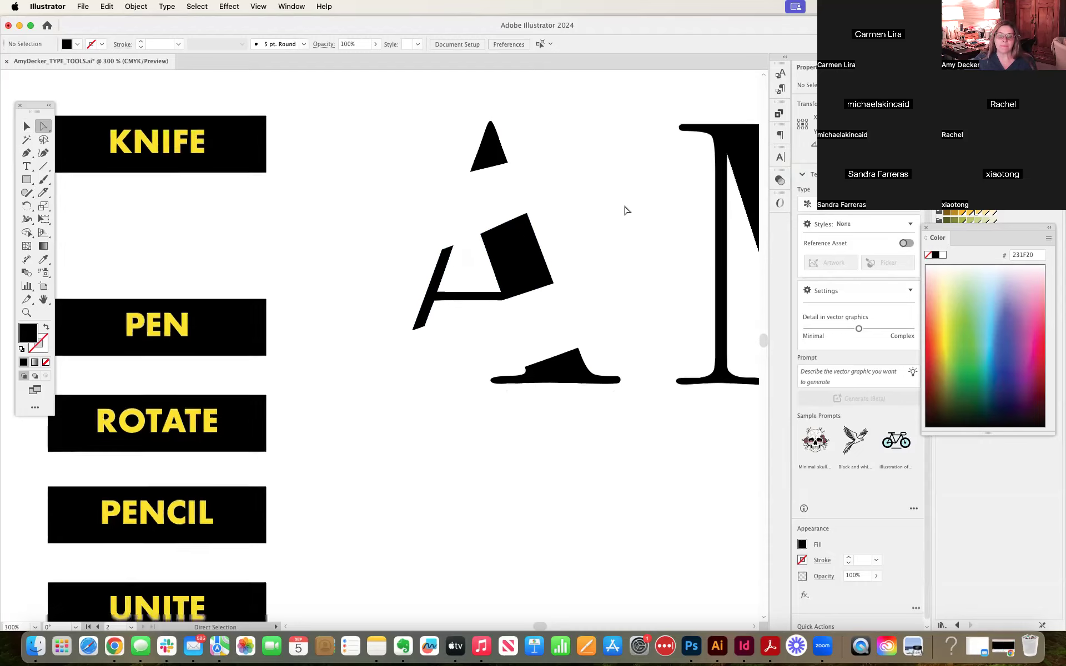
{"action": "scroll", "coordinate": [625, 210], "scroll_direction": "up", "scroll_amount": 2}
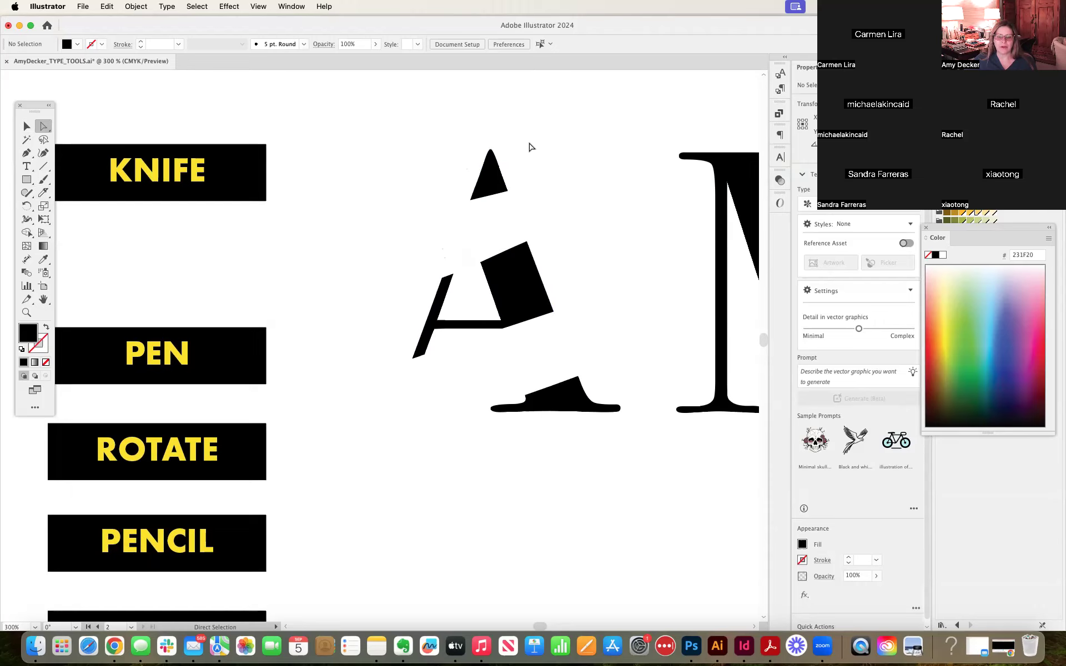
{"action": "left_click_drag", "start_coordinate": [564, 133], "coordinate": [509, 115]}
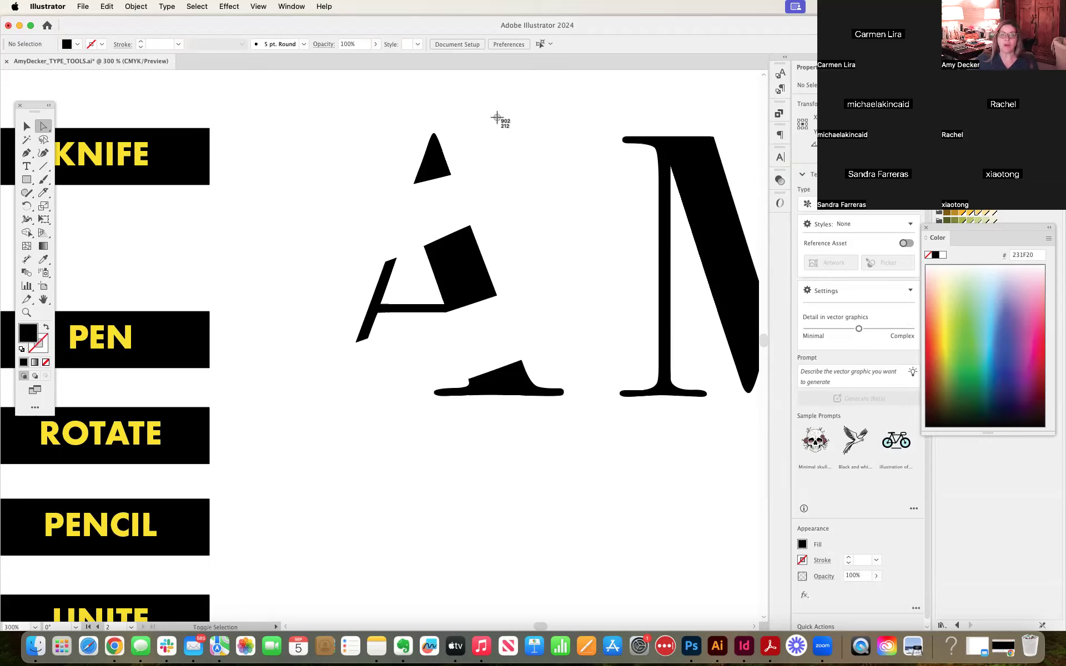
{"action": "left_click_drag", "start_coordinate": [304, 114], "coordinate": [590, 422]}
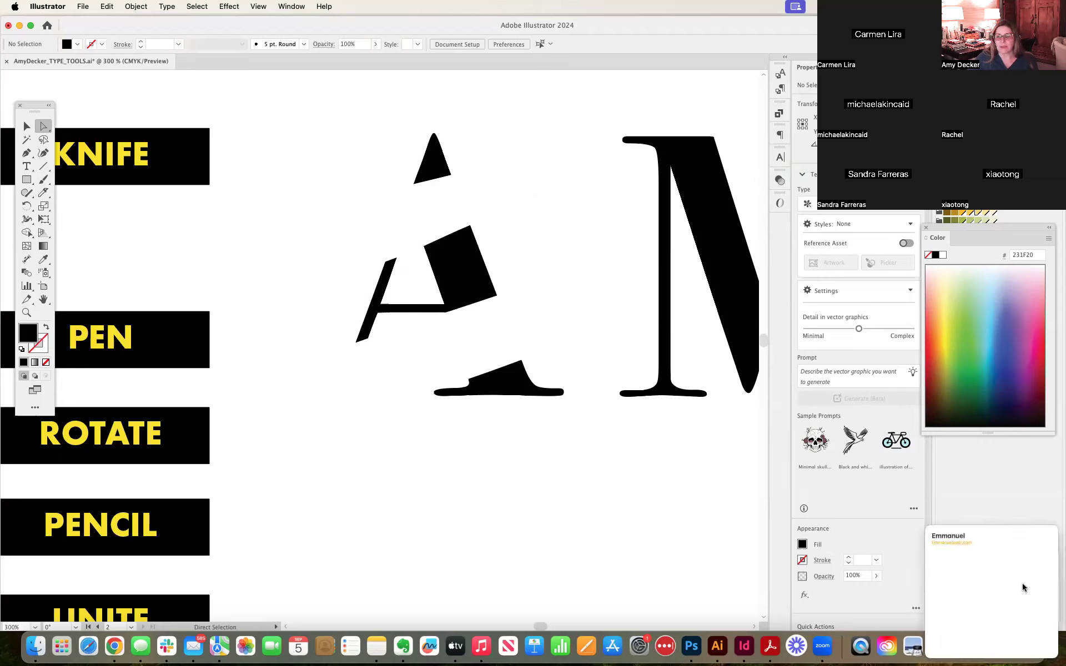
{"action": "left_click_drag", "start_coordinate": [1014, 583], "coordinate": [647, 488]}
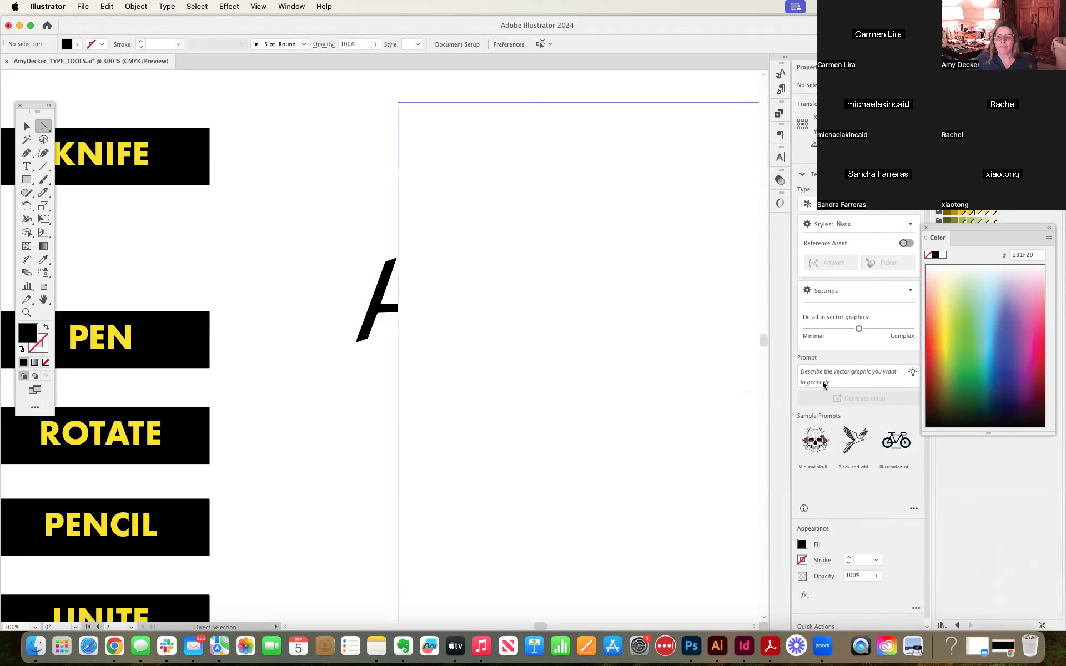
Step: Switch to Finder and look through the Desktop and Documents folders for the captured screenshot, moving the window out of the way
{"action": "left_click", "coordinate": [34, 647]}
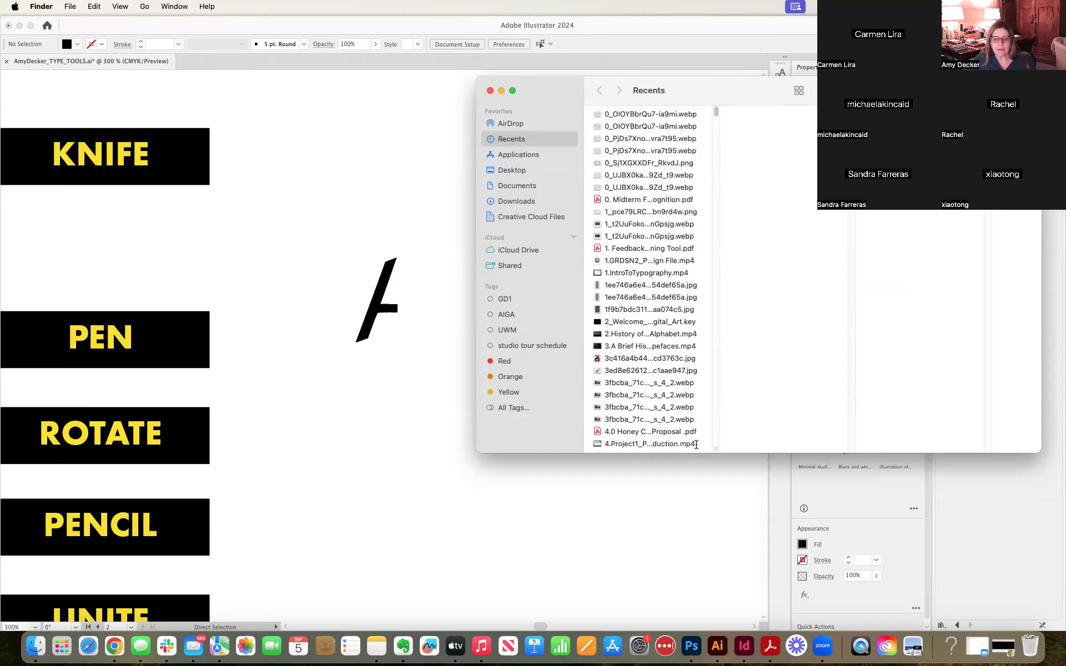
{"action": "left_click", "coordinate": [511, 170]}
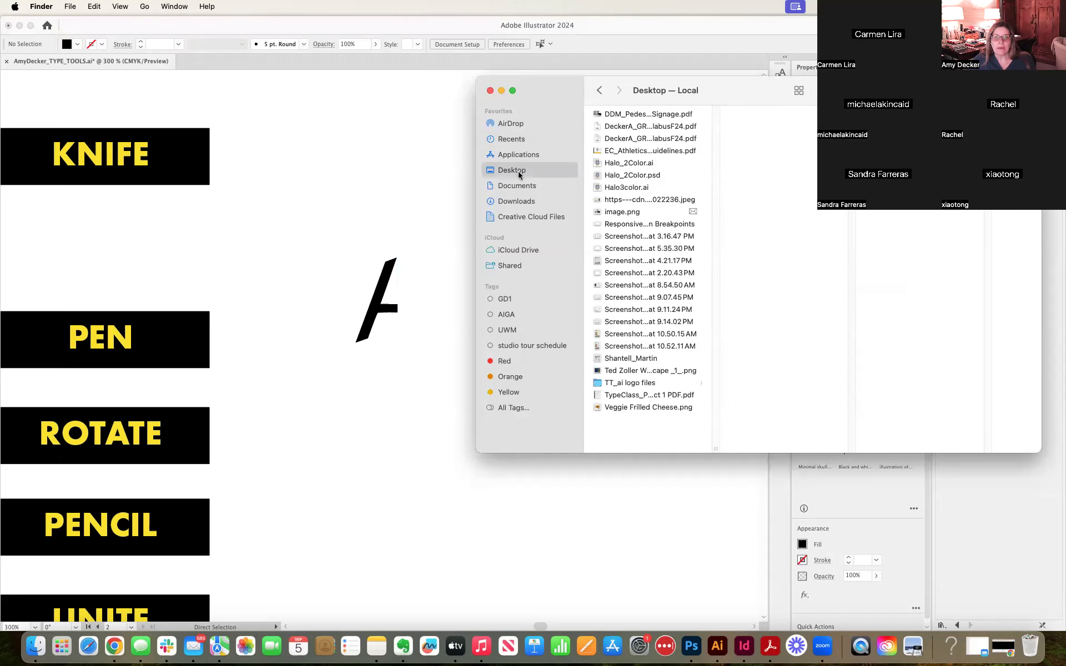
{"action": "left_click", "coordinate": [522, 186]}
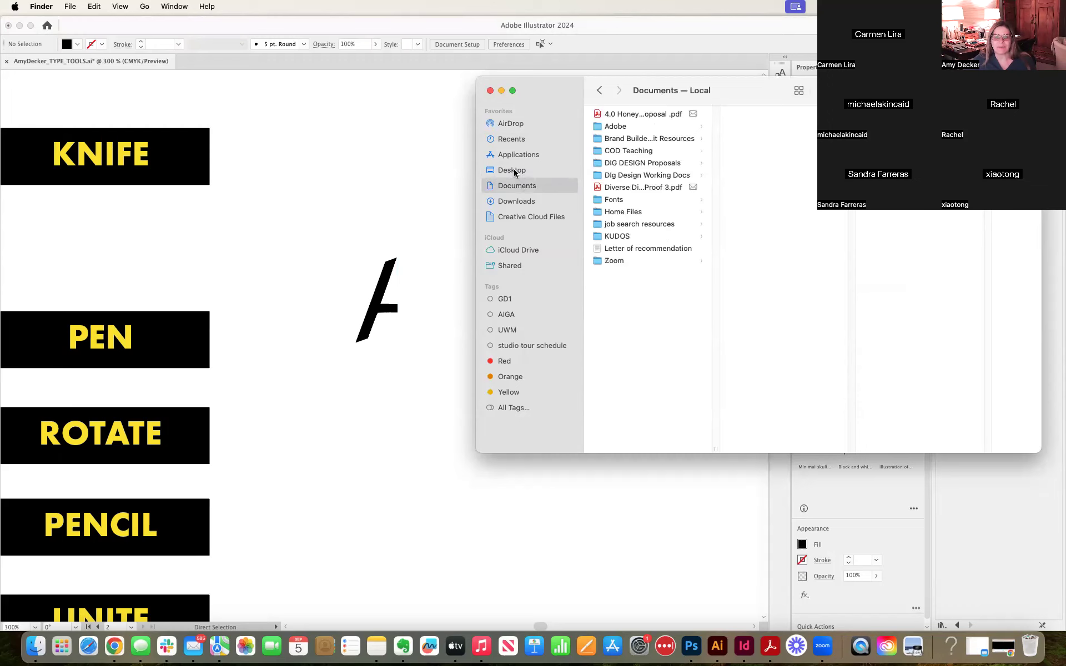
{"action": "left_click", "coordinate": [514, 172]}
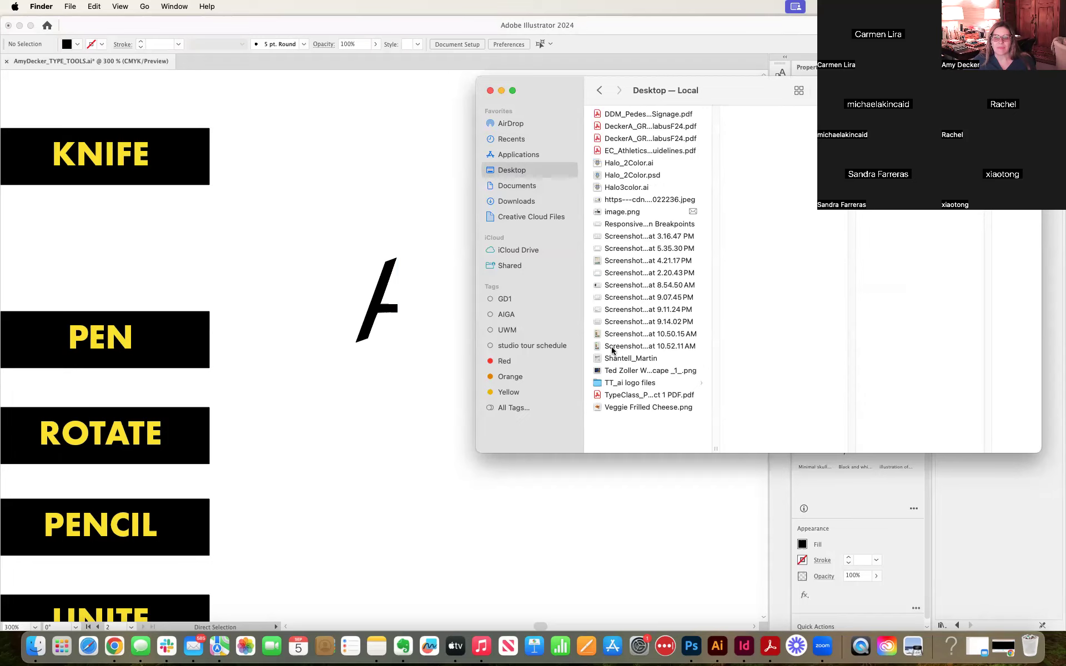
{"action": "left_click_drag", "start_coordinate": [561, 90], "coordinate": [1065, 78]}
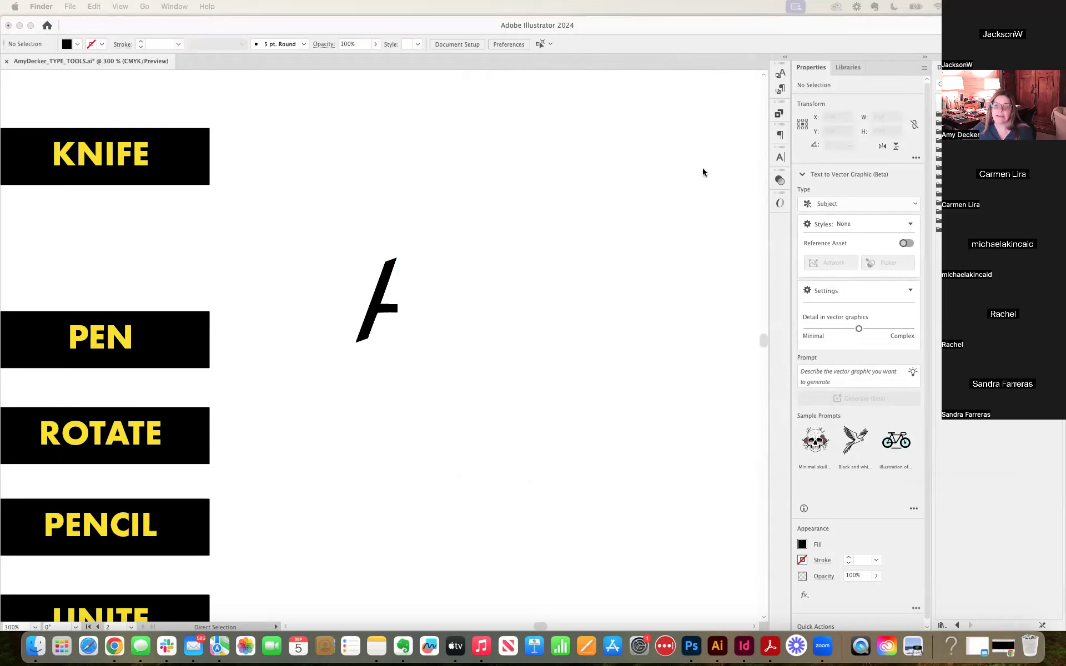
Step: Return to Illustrator and move the placed screenshot off the artboard, to about X 1345, Y 320 pt
{"action": "left_click", "coordinate": [498, 221]}
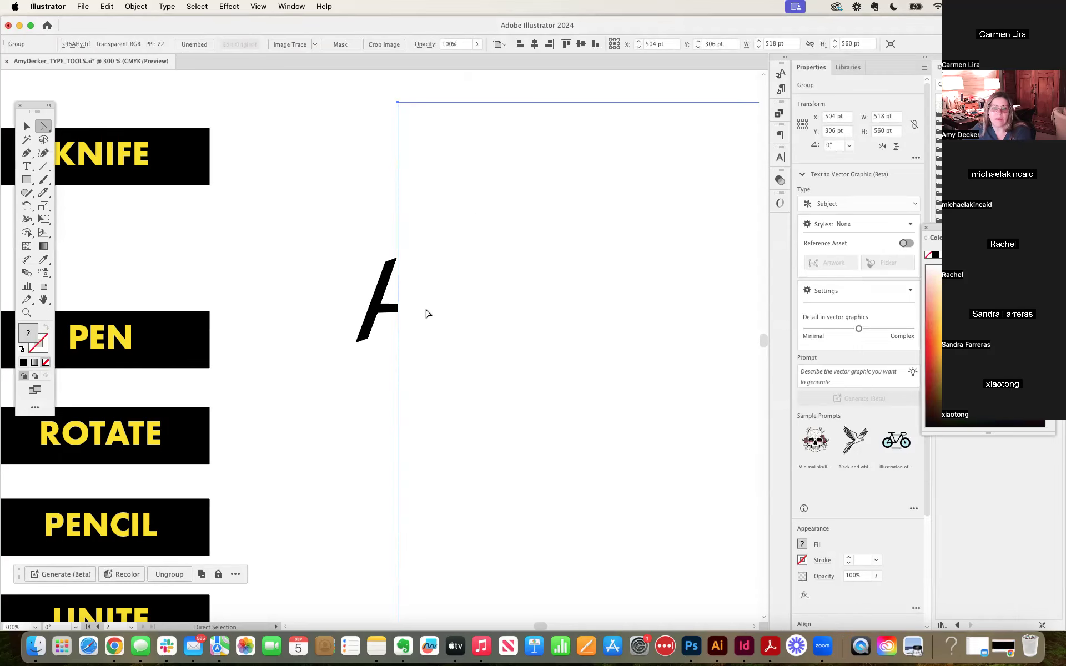
{"action": "key", "text": "super+shift+a"}
{"action": "left_click", "coordinate": [341, 332]}
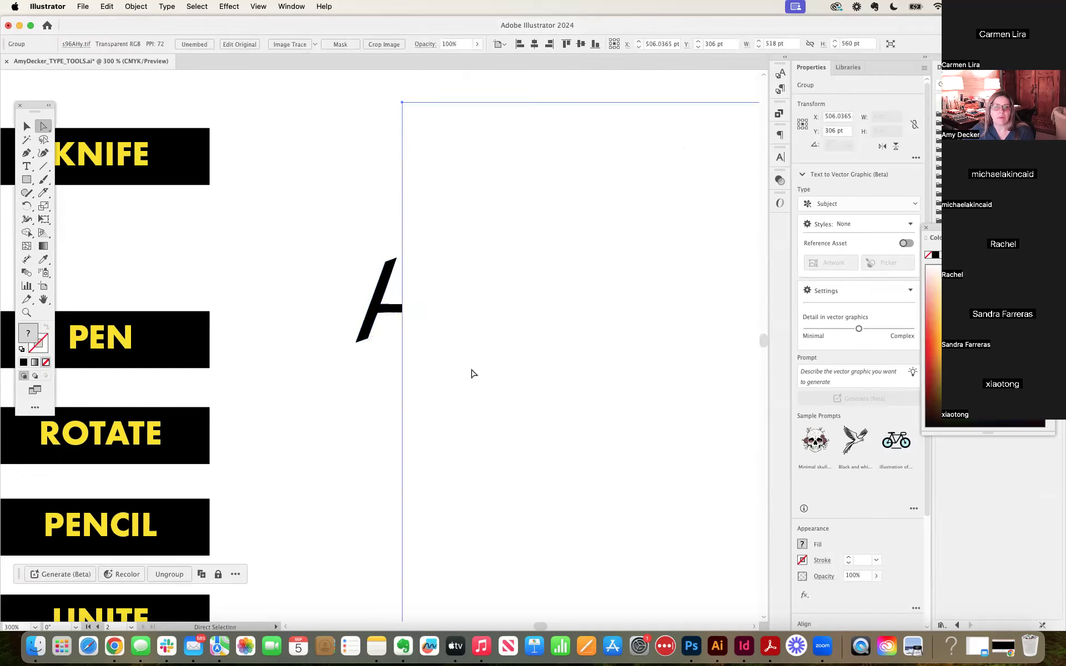
{"action": "key", "text": "super+1"}
{"action": "key", "text": "super+minus"}
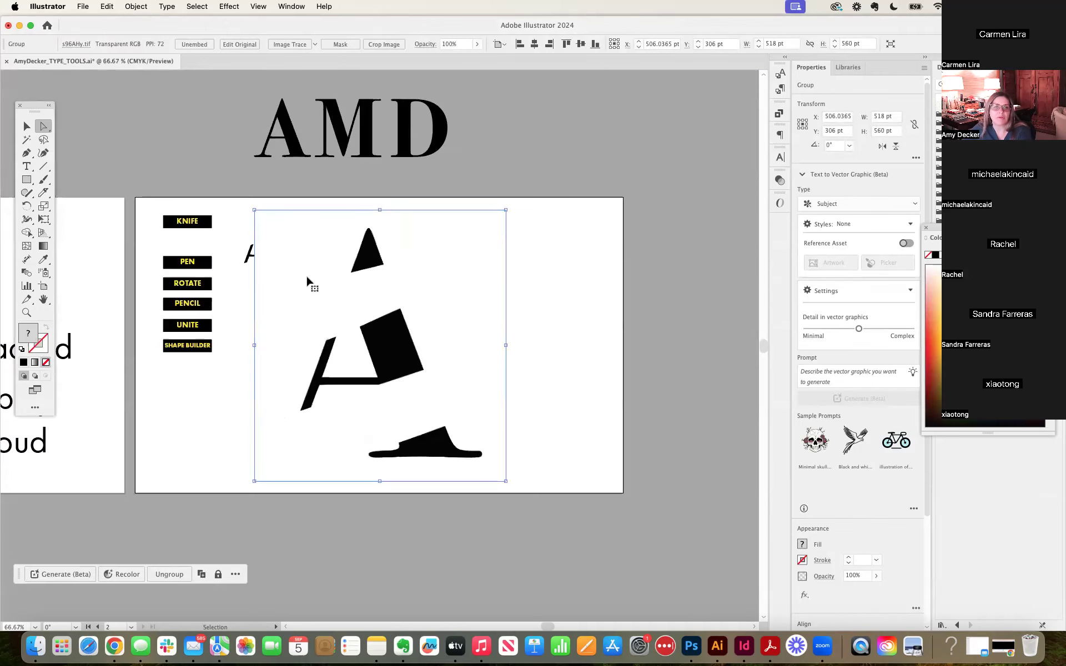
{"action": "left_click_drag", "start_coordinate": [302, 256], "coordinate": [708, 263]}
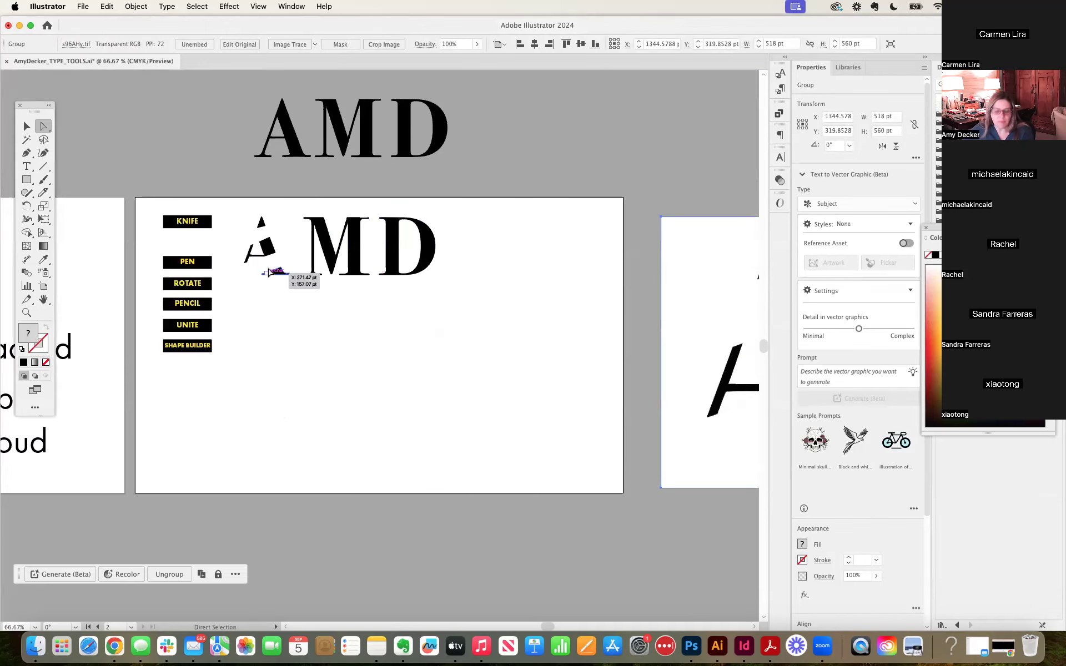
{"action": "key", "text": "super+plus"}
{"action": "key", "text": "super+plus"}
{"action": "key", "text": "super+plus"}
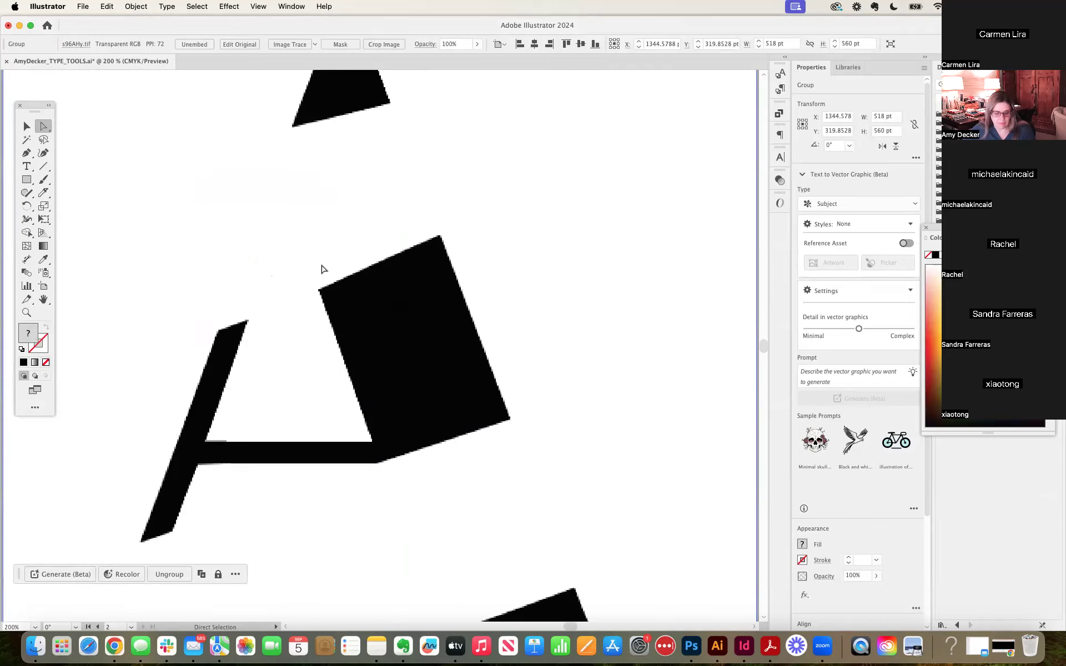
{"action": "key", "text": "super+minus"}
{"action": "key", "text": "super+minus"}
{"action": "key", "text": "super+minus"}
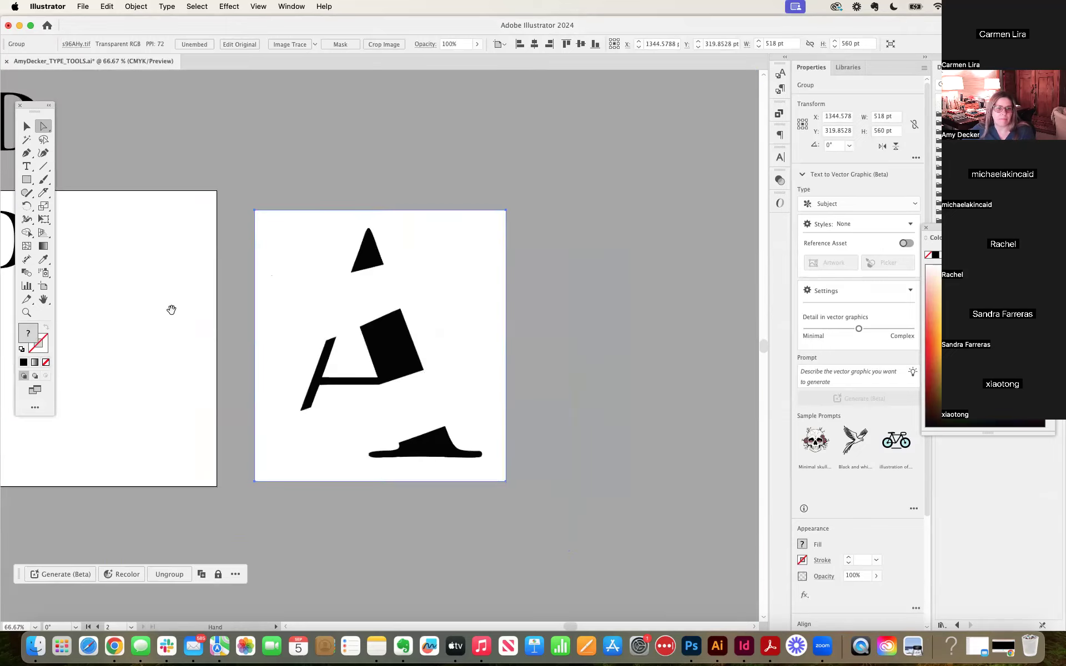
{"action": "left_click_drag", "start_coordinate": [172, 309], "coordinate": [742, 317]}
{"action": "left_click_drag", "start_coordinate": [526, 326], "coordinate": [493, 354]}
{"action": "left_click_drag", "start_coordinate": [447, 238], "coordinate": [362, 311]}
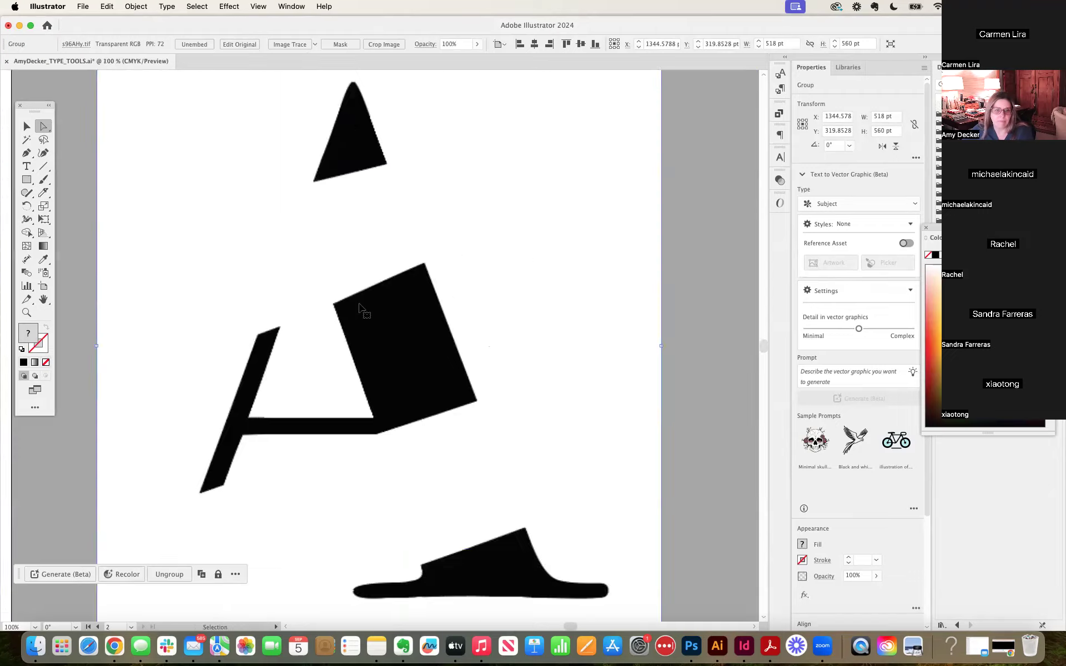
{"action": "left_click_drag", "start_coordinate": [255, 323], "coordinate": [661, 364]}
{"action": "left_click_drag", "start_coordinate": [345, 352], "coordinate": [482, 307]}
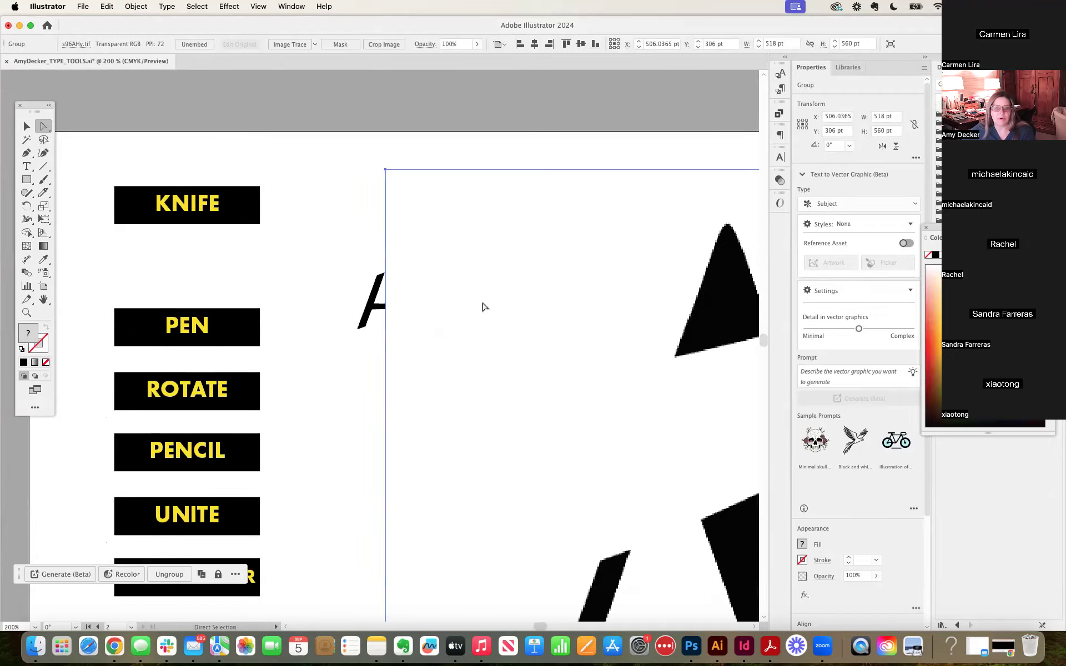
Step: Undo the screenshot placement, the piece deletions and the two lower Knife cuts on the letter A
{"action": "key", "text": "super+z"}
{"action": "key", "text": "super+z"}
{"action": "key", "text": "super+z"}
{"action": "key", "text": "super+z"}
{"action": "key", "text": "super+z"}
{"action": "key", "text": "super+z"}
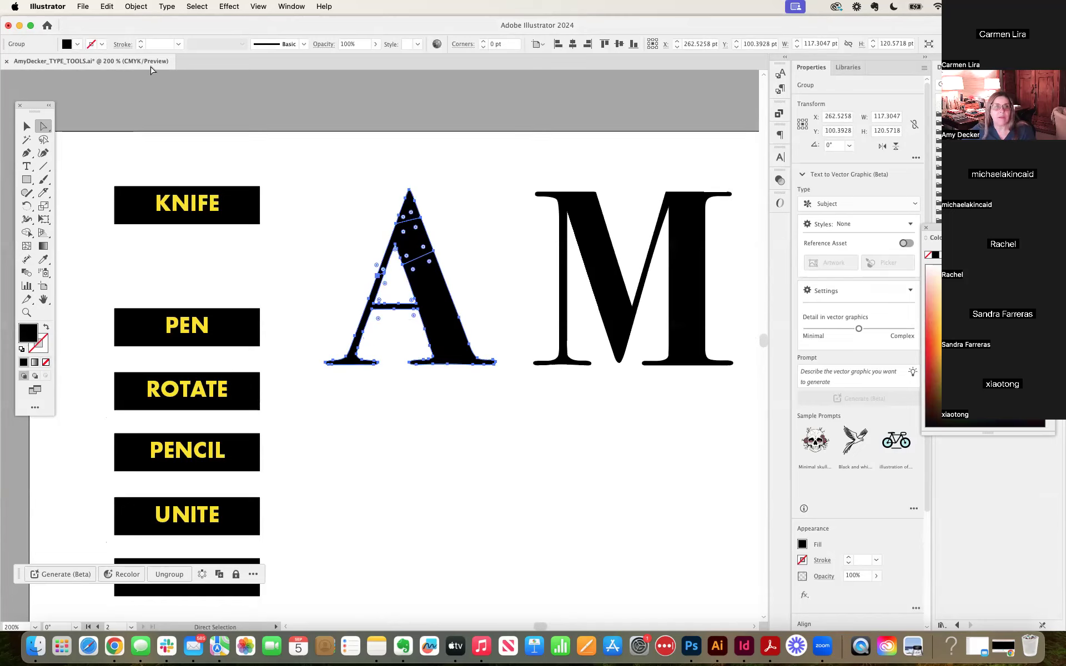
Step: Redo the two lower Knife cuts across the letter A
{"action": "left_click", "coordinate": [136, 6]}
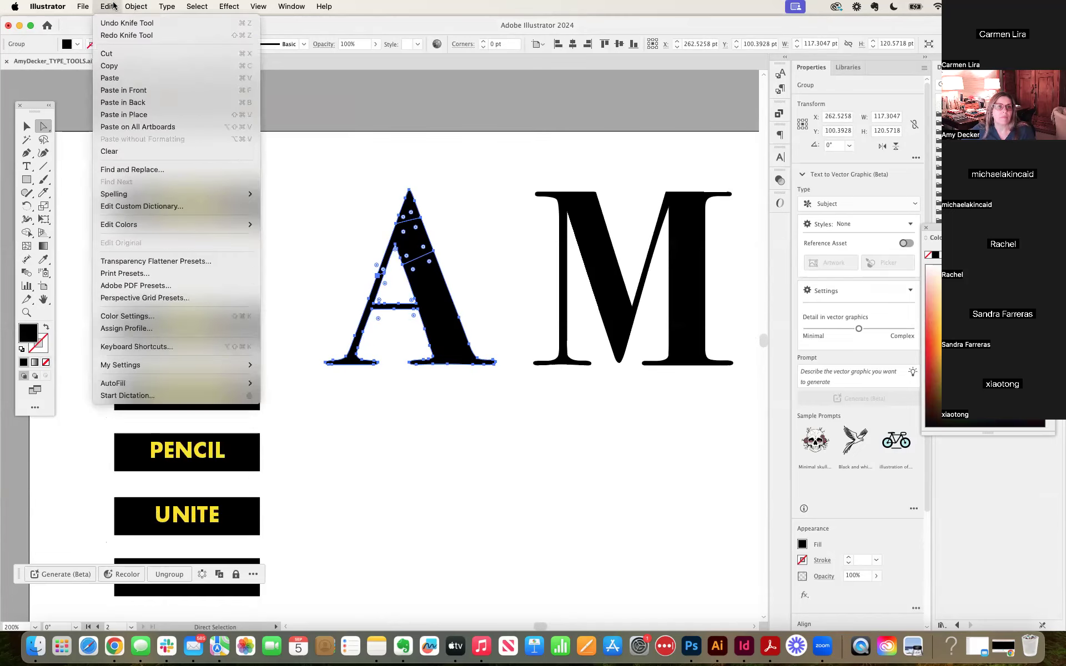
{"action": "left_click", "coordinate": [108, 35]}
{"action": "key", "text": "super+shift+z"}
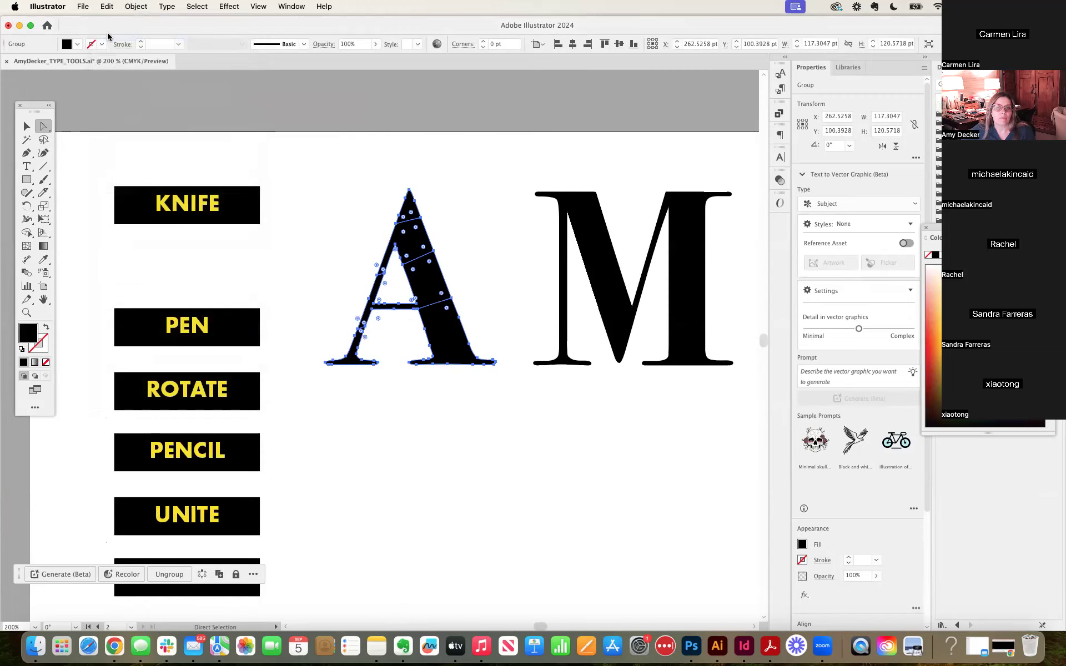
{"action": "left_click", "coordinate": [107, 7]}
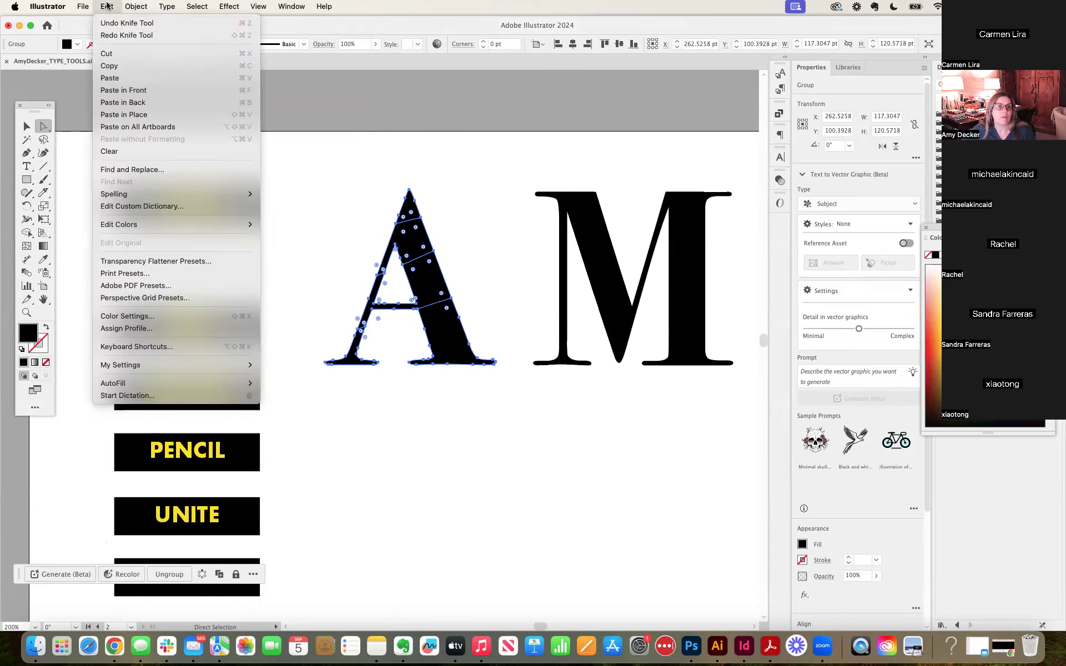
{"action": "left_click", "coordinate": [116, 35]}
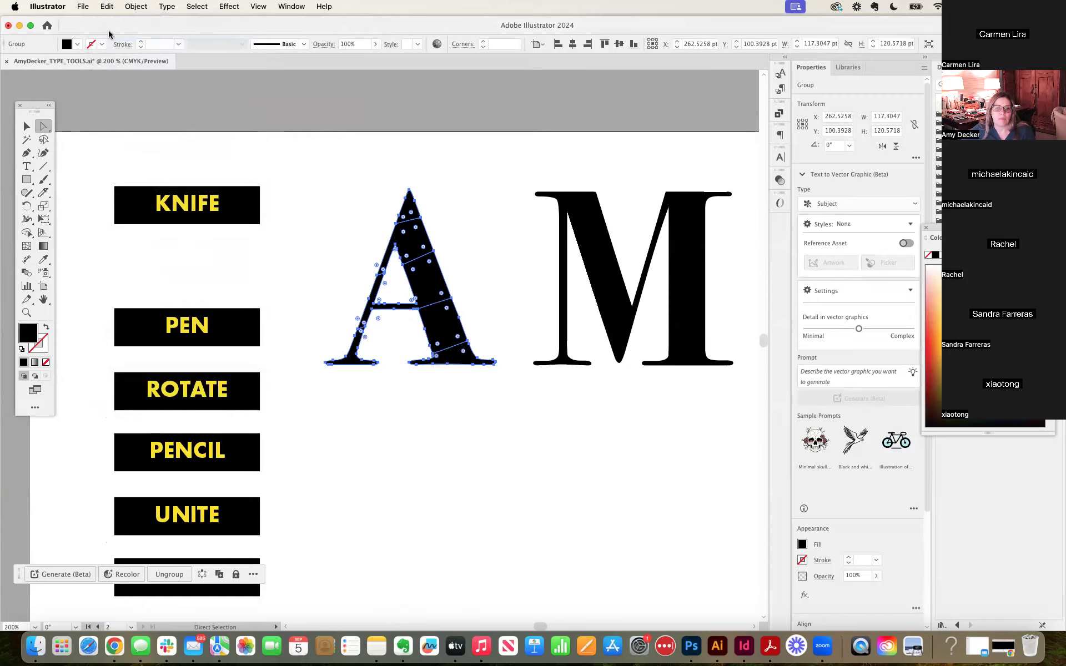
Step: Try deleting the sliced A's tip, its middle band with the crossbar, and its right foot
{"action": "left_click", "coordinate": [457, 199]}
{"action": "key", "text": "super+equal"}
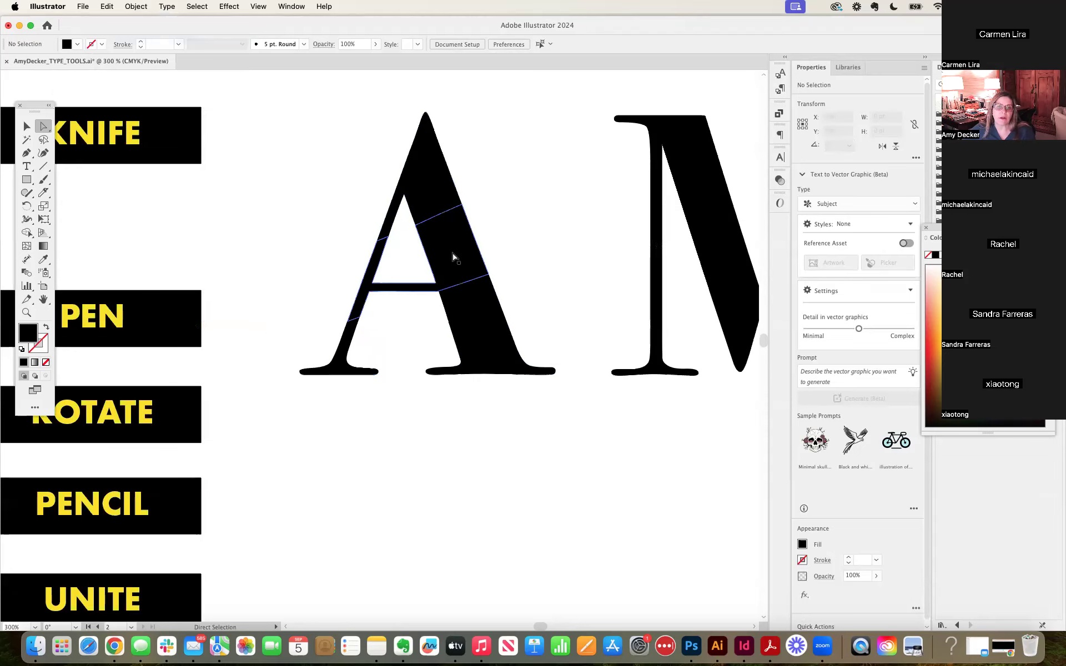
{"action": "left_click", "coordinate": [43, 127]}
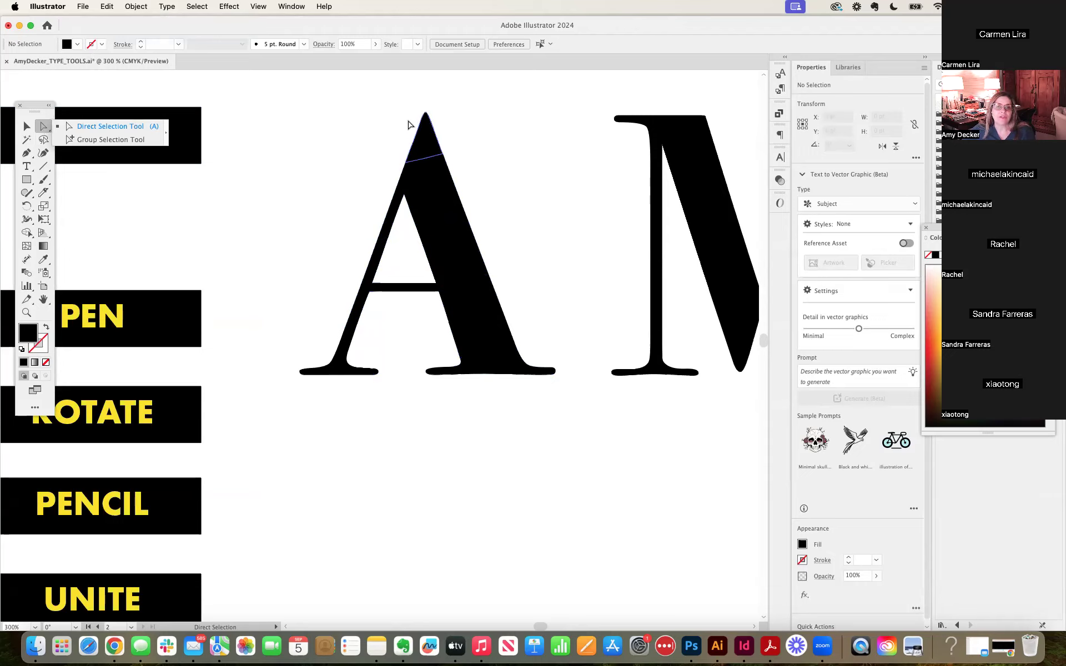
{"action": "left_click", "coordinate": [430, 149]}
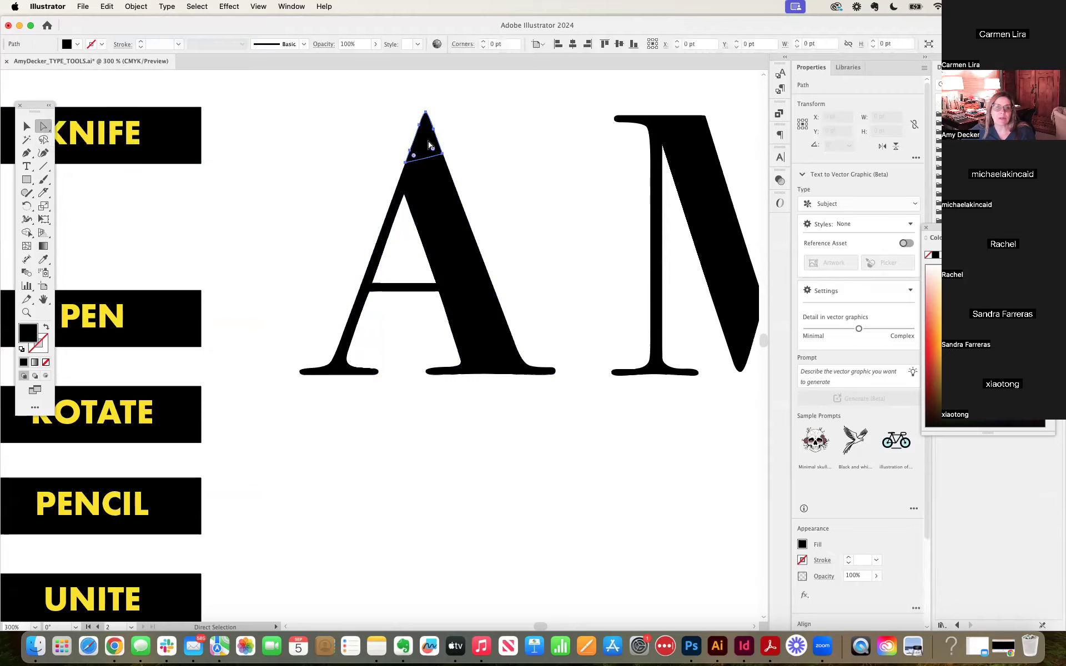
{"action": "key", "text": "Delete"}
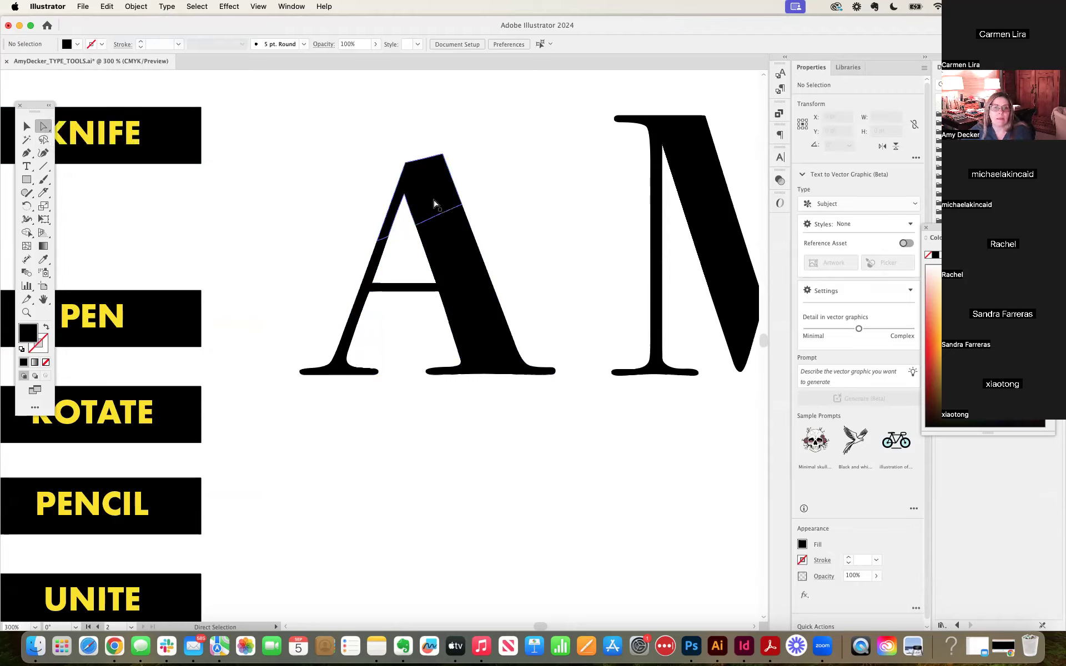
{"action": "key", "text": "Delete"}
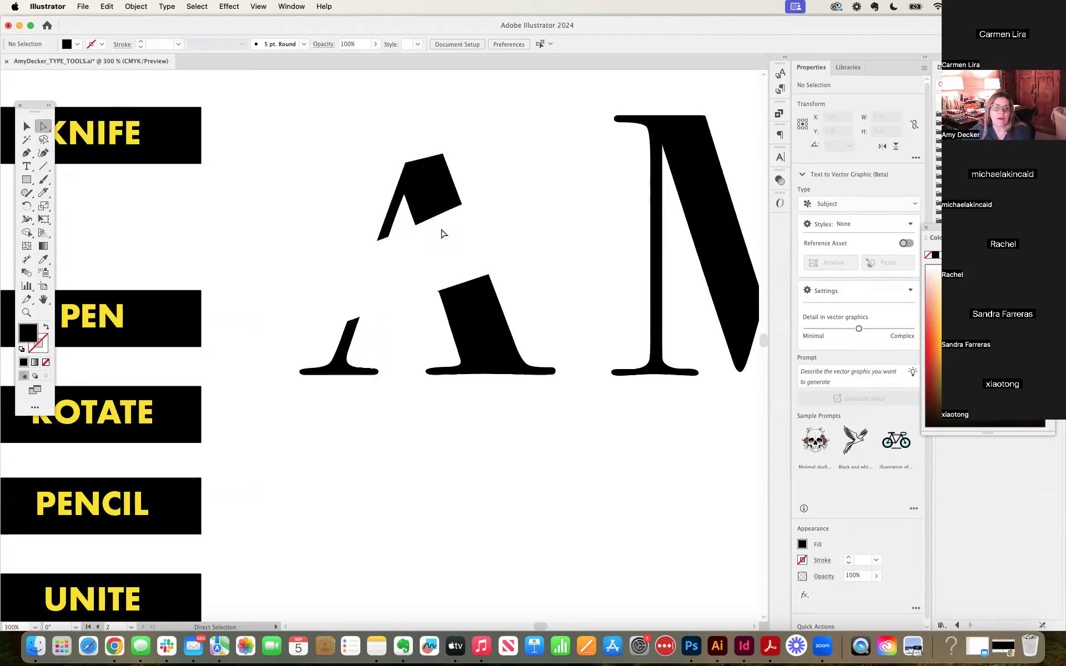
{"action": "left_click", "coordinate": [501, 364]}
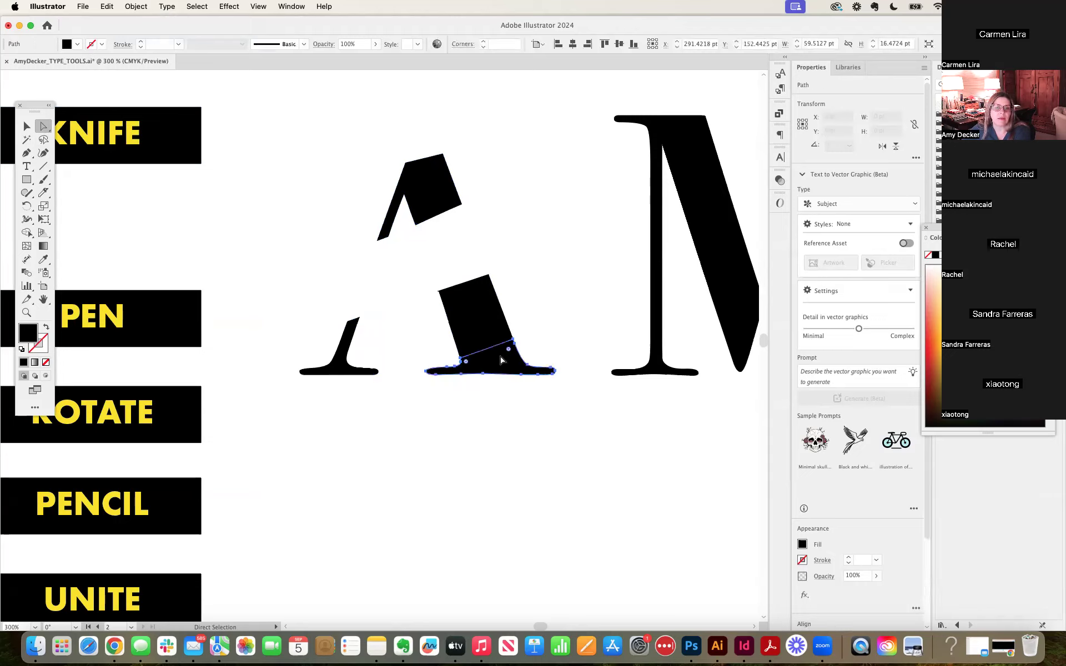
{"action": "key", "text": "Delete"}
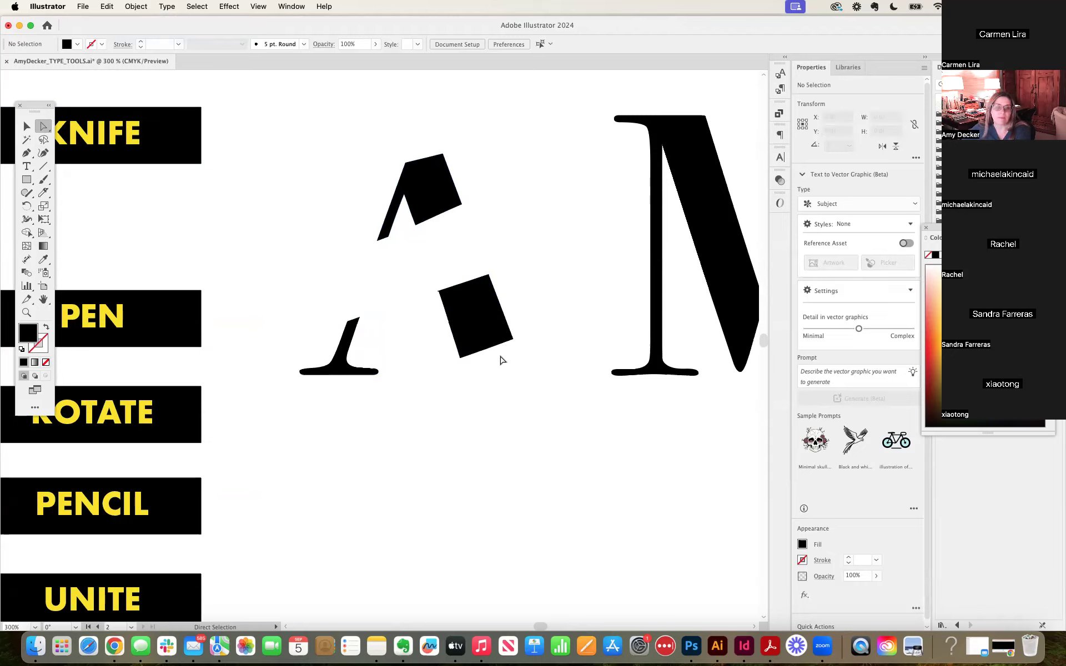
Step: Undo the three piece deletions on the letter A and deselect everything
{"action": "key", "text": "super+z"}
{"action": "key", "text": "super+z"}
{"action": "key", "text": "super+z"}
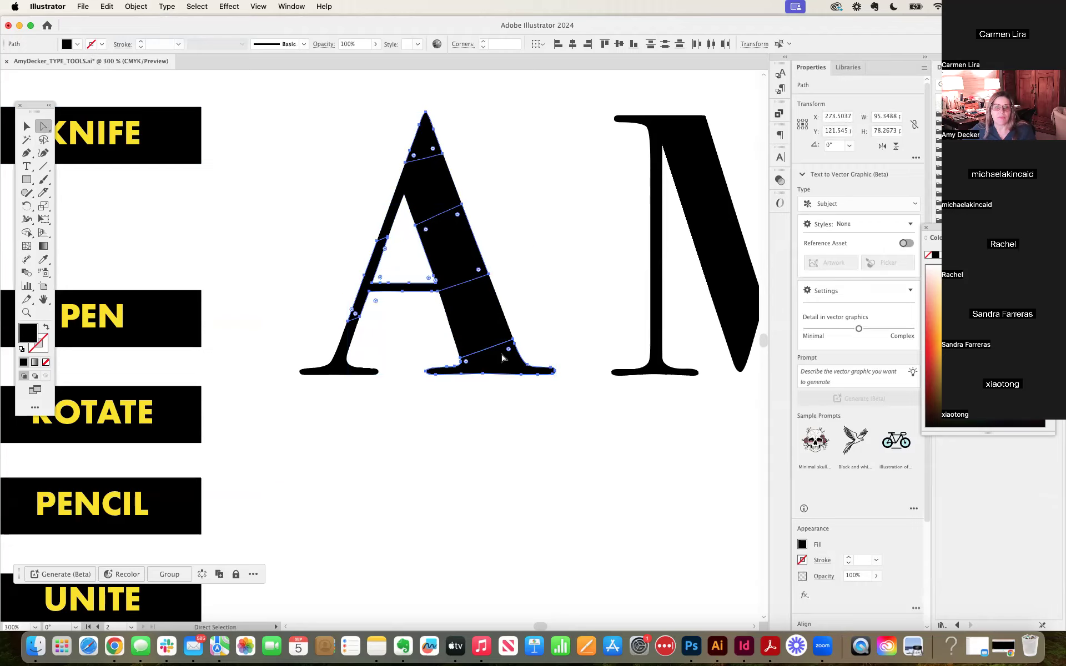
{"action": "left_click", "coordinate": [528, 163]}
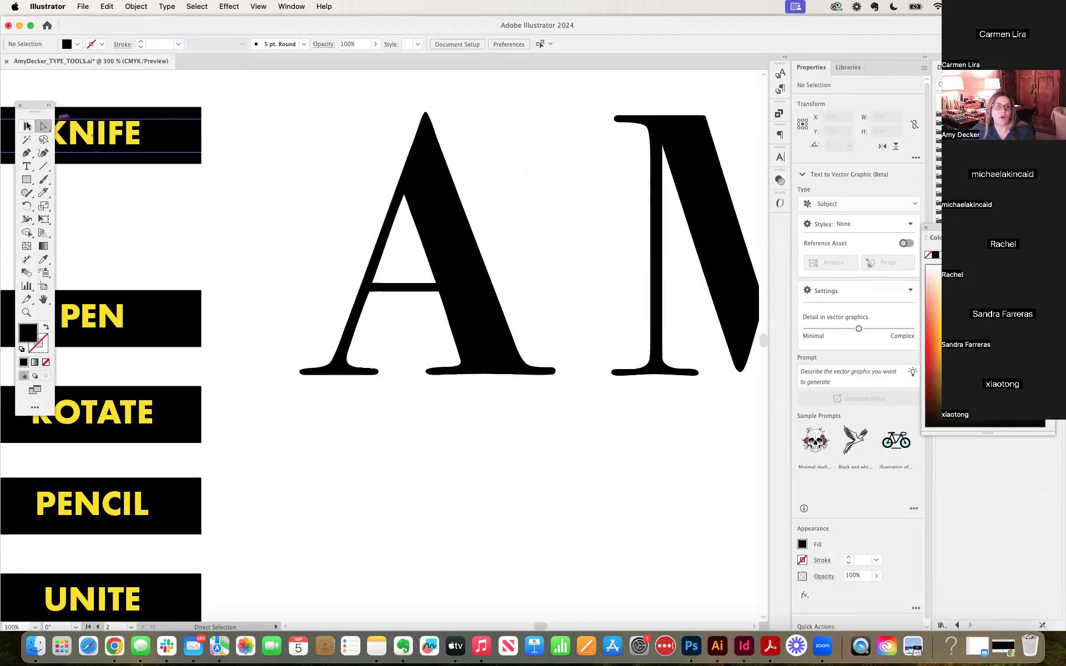
Step: Move the whole sliced A slightly up and to the left, and deselect it
{"action": "left_click", "coordinate": [27, 126]}
{"action": "left_click", "coordinate": [436, 190]}
{"action": "mouse_move", "coordinate": [435, 191]}
{"action": "left_mouse_down"}
{"action": "mouse_move", "coordinate": [462, 185]}
{"action": "mouse_move", "coordinate": [469, 163]}
{"action": "mouse_move", "coordinate": [450, 199]}
{"action": "mouse_move", "coordinate": [452, 176]}
{"action": "mouse_move", "coordinate": [442, 181]}
{"action": "mouse_move", "coordinate": [442, 172]}
{"action": "mouse_move", "coordinate": [476, 189]}
{"action": "mouse_move", "coordinate": [428, 187]}
{"action": "left_mouse_up"}
{"action": "key", "text": "a"}
{"action": "left_click", "coordinate": [350, 115]}
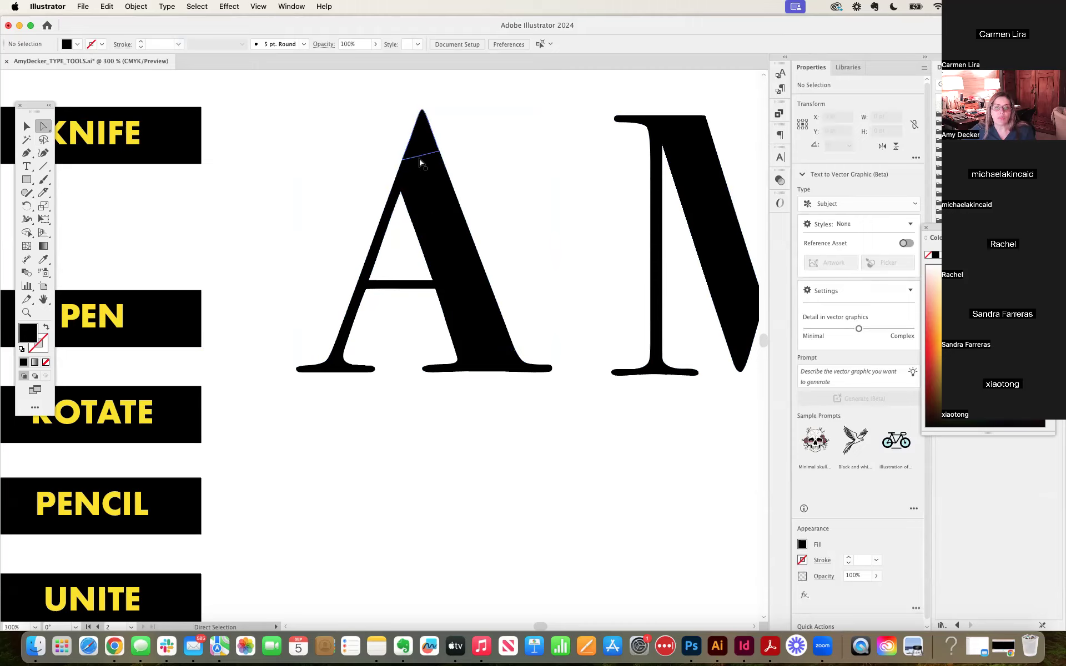
Step: Delete the band below the A's tip, the right-leg block above the foot, and the left foot piece
{"action": "left_click", "coordinate": [419, 193]}
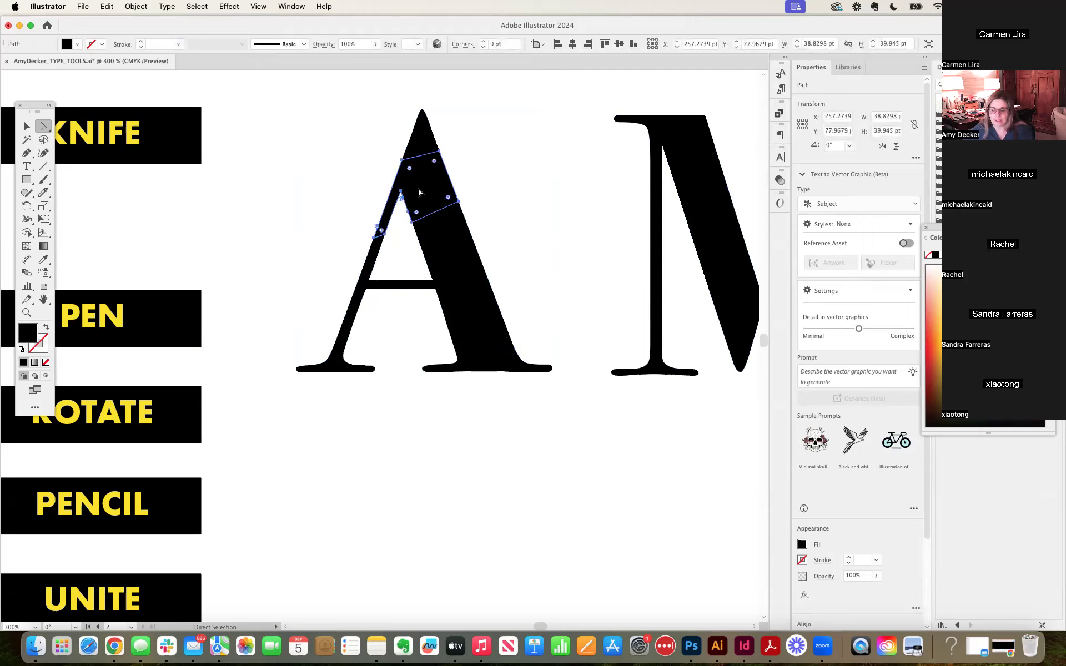
{"action": "key", "text": "Delete"}
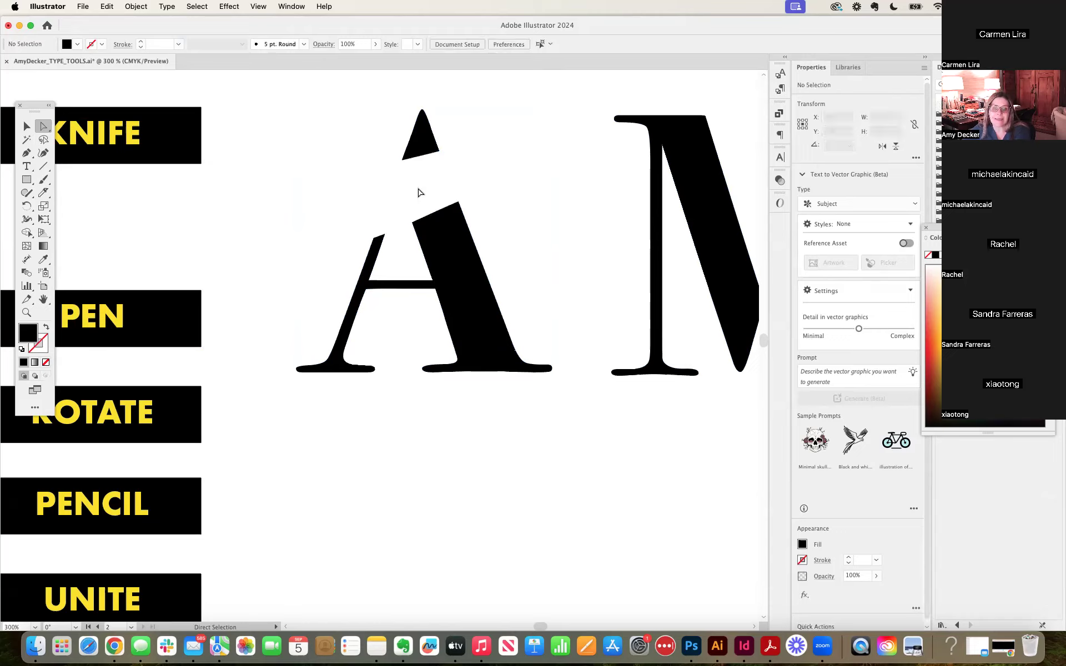
{"action": "left_click", "coordinate": [470, 307]}
{"action": "key", "text": "Delete"}
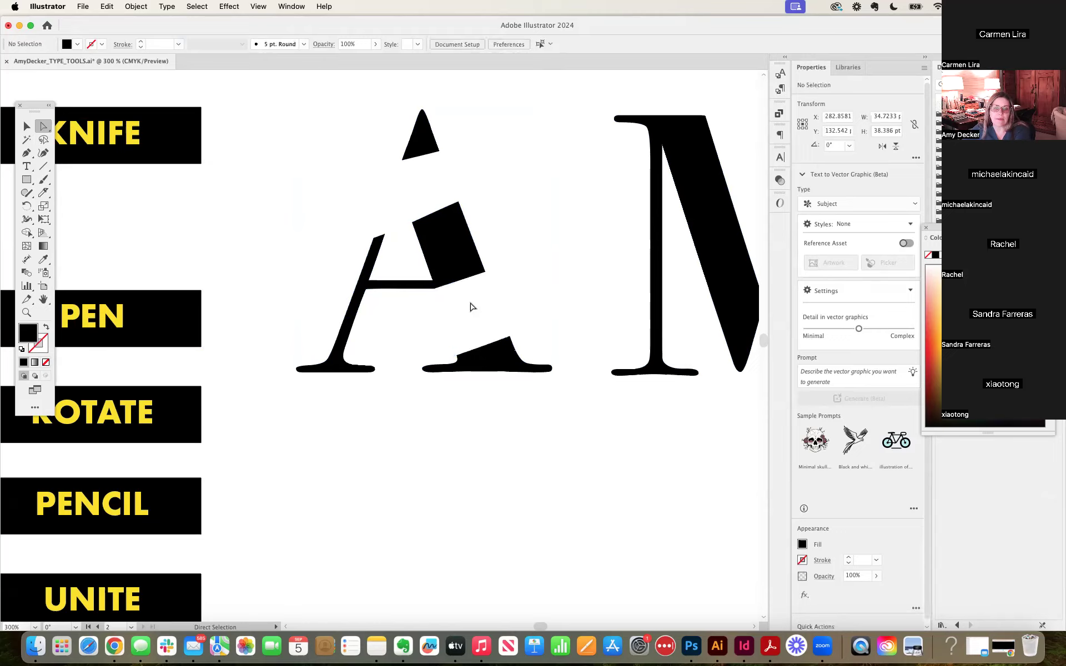
{"action": "left_click", "coordinate": [349, 332]}
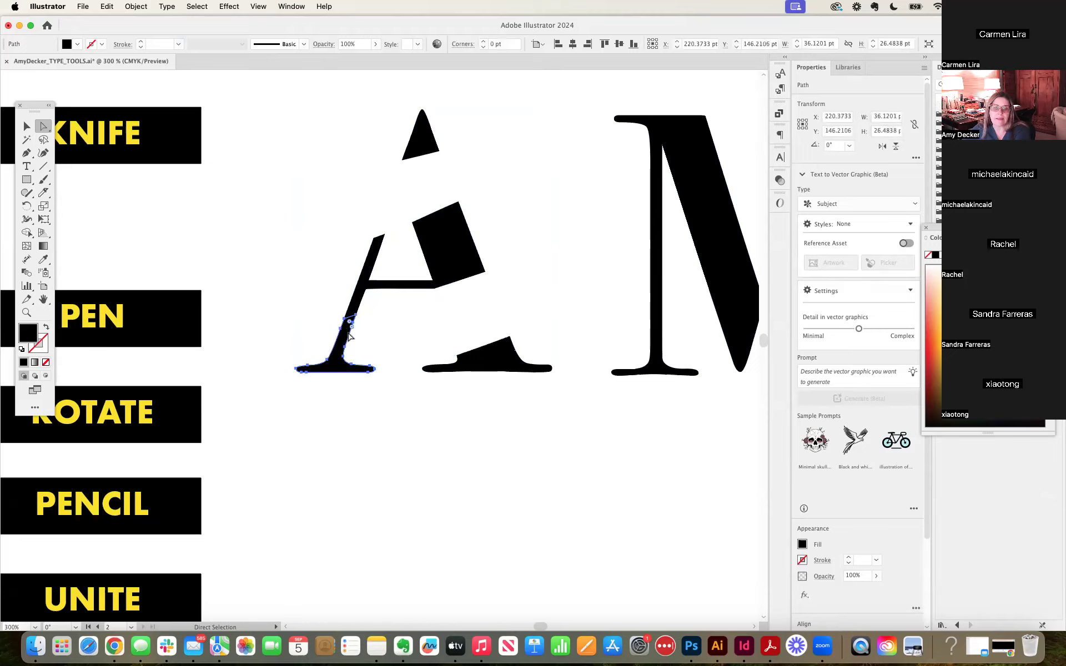
{"action": "key", "text": "Delete"}
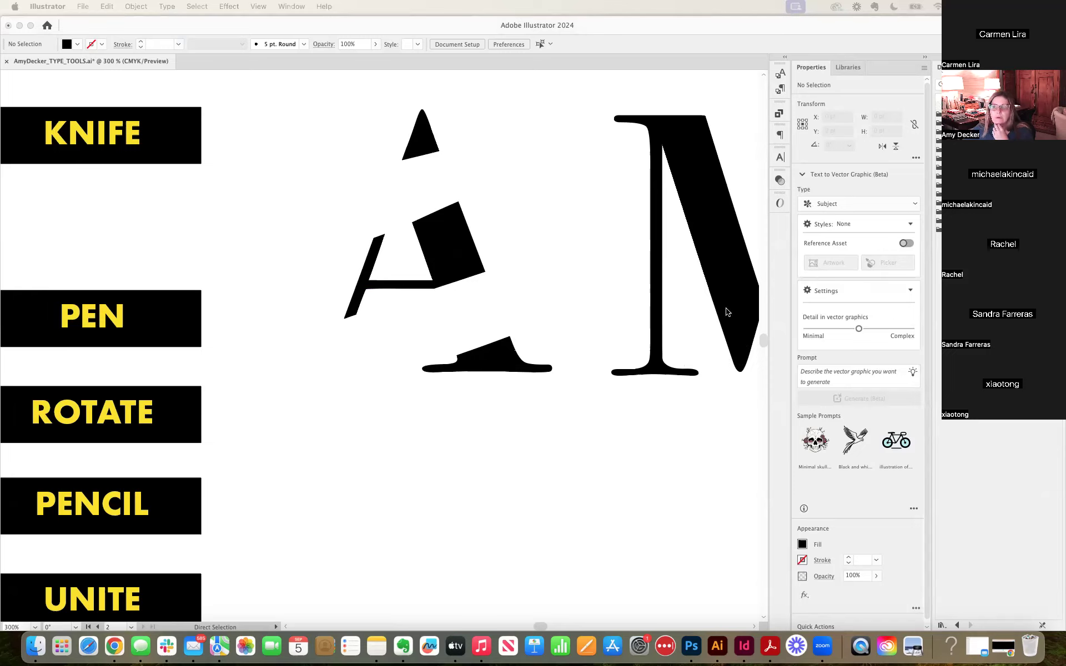
Step: Switch to Creative Cloud, try a search for Acumin, and close the window
{"action": "left_click", "coordinate": [836, 8]}
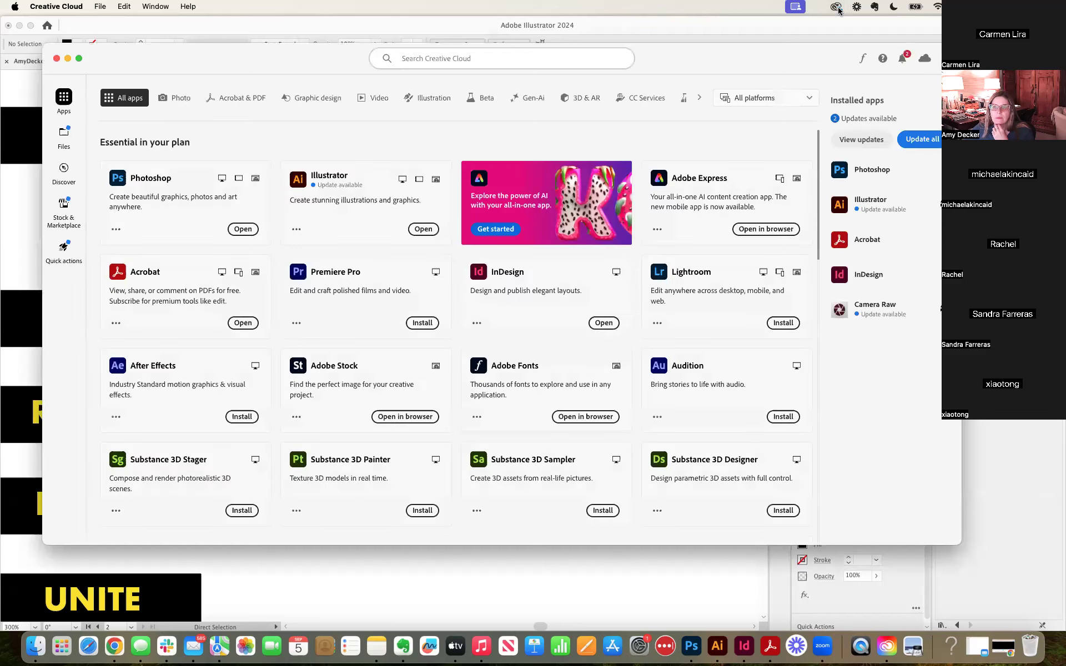
{"action": "left_click", "coordinate": [475, 61]}
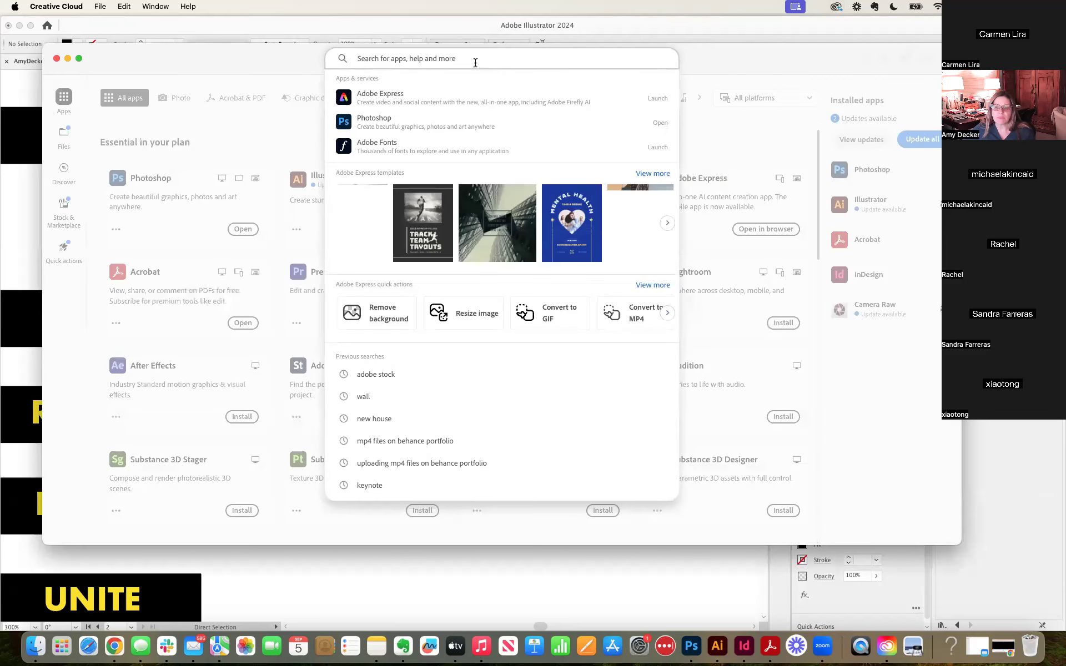
{"action": "type", "text": "Acumin"}
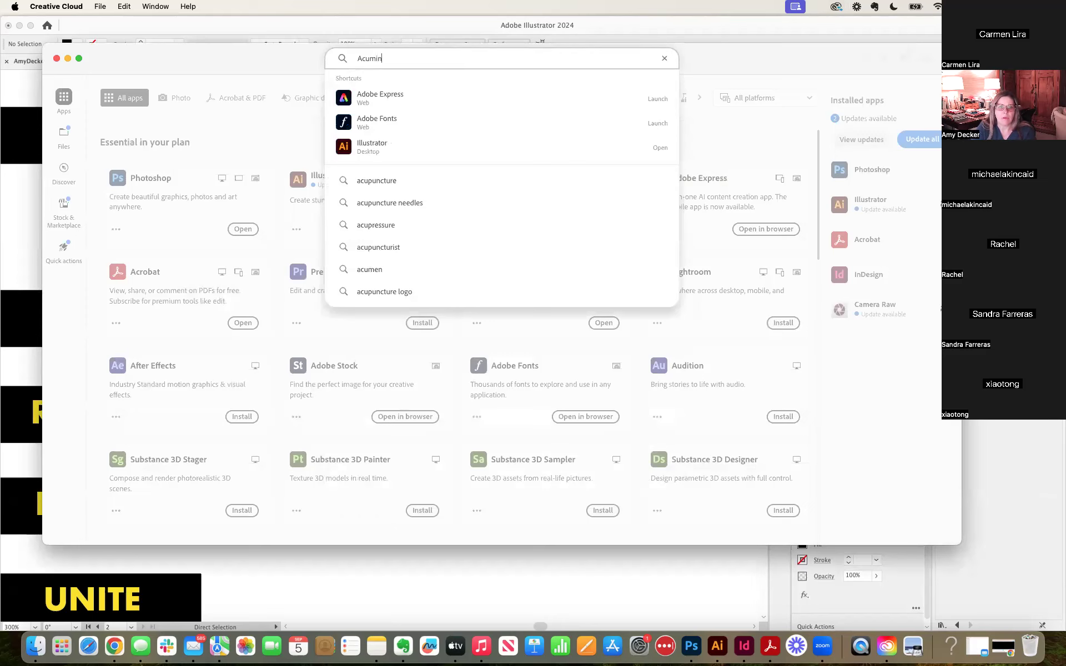
{"action": "key", "text": "BackSpace"}
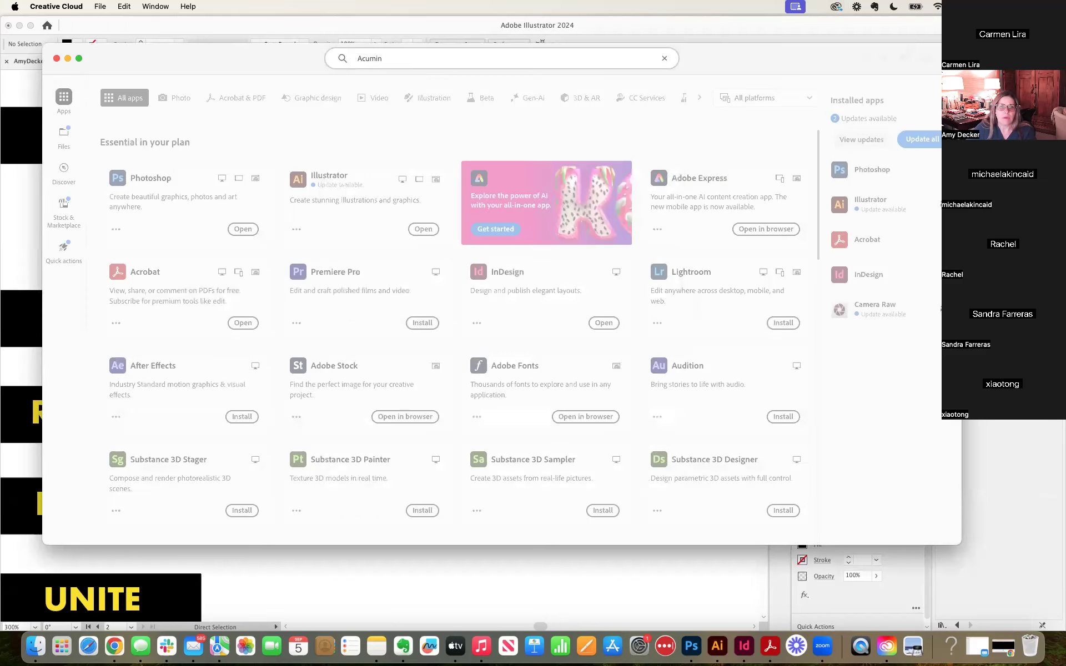
{"action": "key", "text": "BackSpace"}
{"action": "key", "text": "BackSpace"}
{"action": "key", "text": "BackSpace"}
{"action": "key", "text": "BackSpace"}
{"action": "key", "text": "BackSpace"}
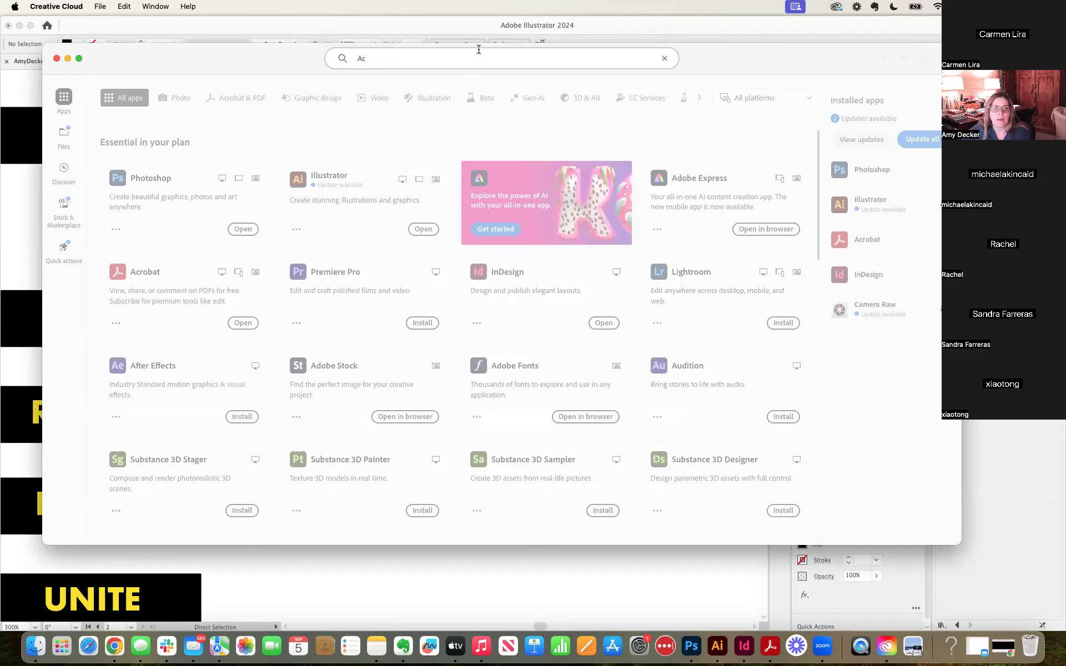
{"action": "left_click", "coordinate": [244, 66]}
{"action": "left_click", "coordinate": [56, 58]}
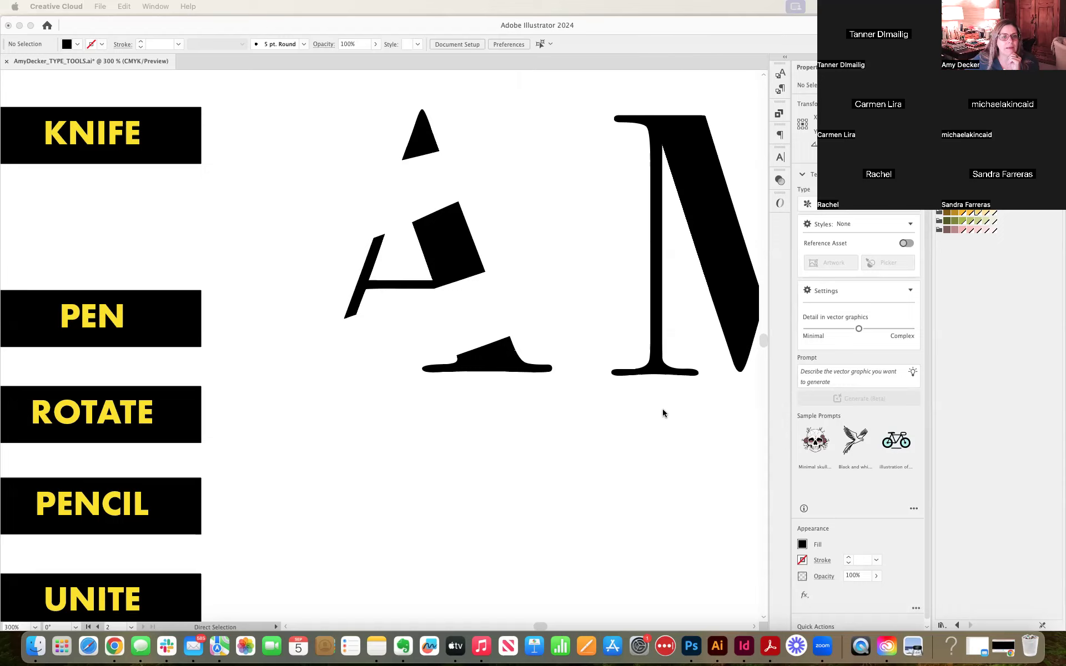
Step: Return to Illustrator and move the outlined D farther right, settling the M at about X 415.6 pt between the A and D
{"action": "left_click", "coordinate": [683, 329]}
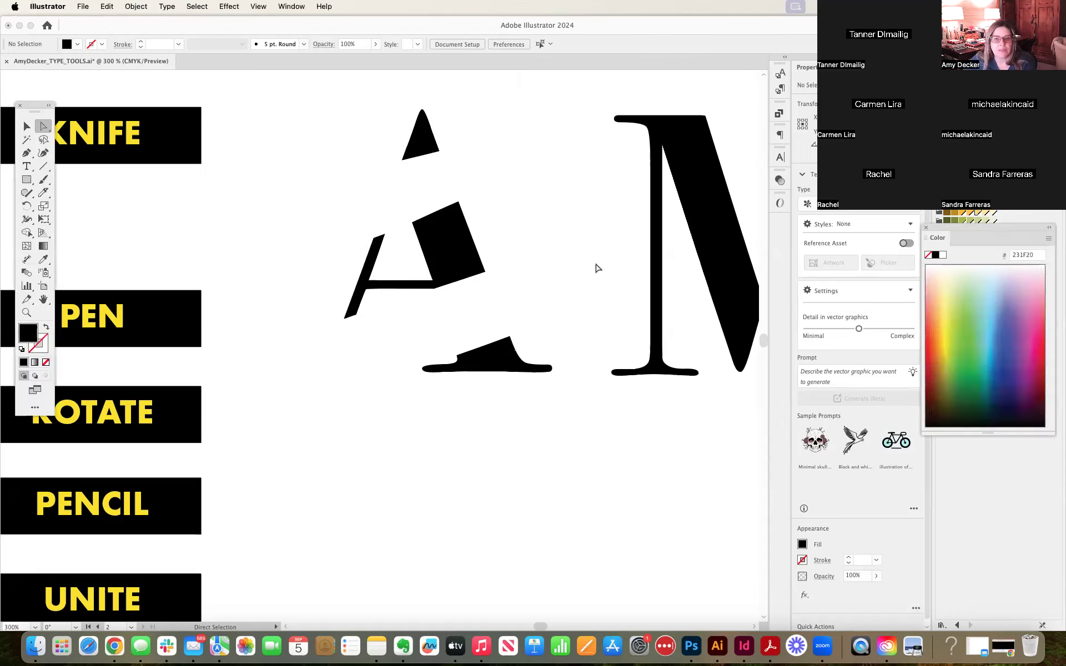
{"action": "key", "text": "super+1"}
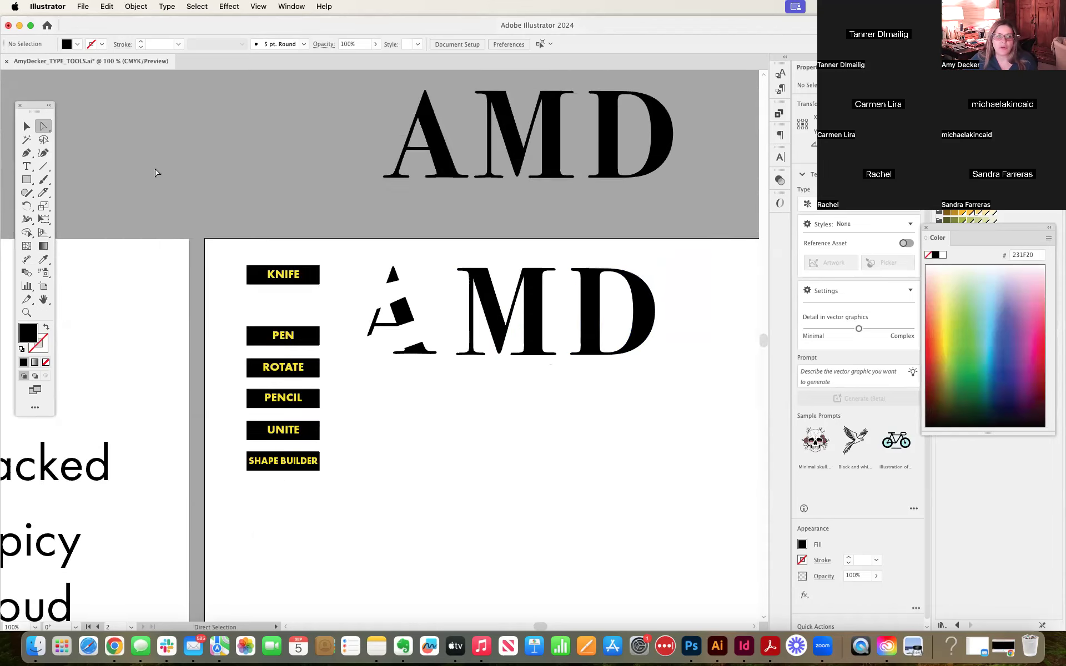
{"action": "left_click", "coordinate": [26, 127]}
{"action": "left_click_drag", "start_coordinate": [588, 329], "coordinate": [609, 329]}
{"action": "mouse_move", "coordinate": [529, 337]}
{"action": "left_mouse_down"}
{"action": "mouse_move", "coordinate": [550, 337]}
{"action": "mouse_move", "coordinate": [537, 338]}
{"action": "left_mouse_up"}
{"action": "left_click", "coordinate": [673, 376]}
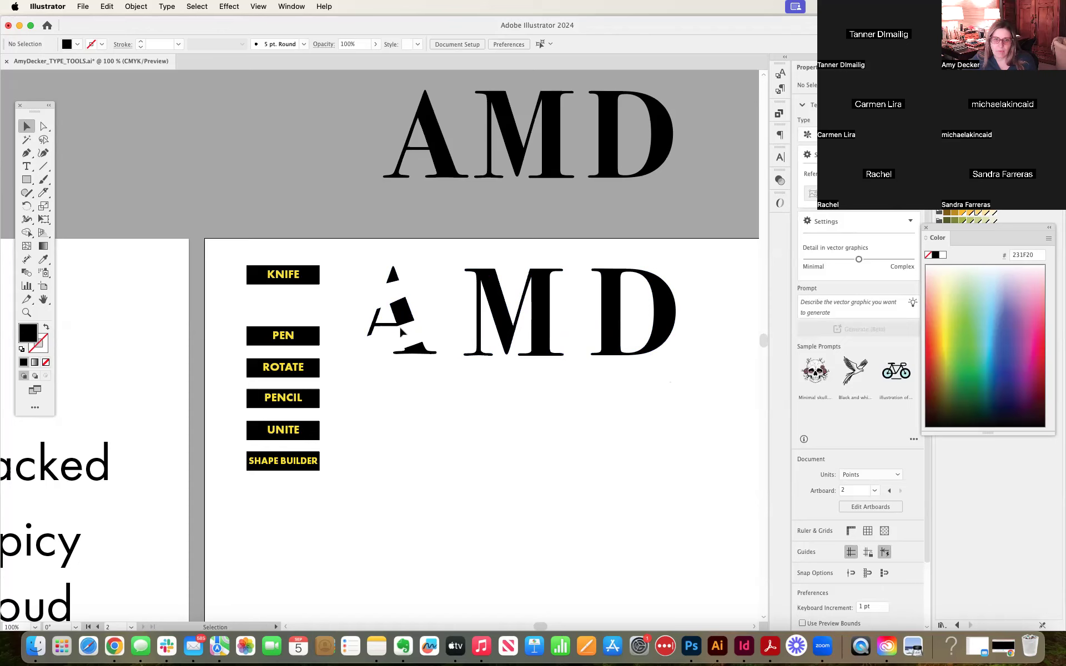
{"action": "left_click_drag", "start_coordinate": [499, 311], "coordinate": [491, 310]}
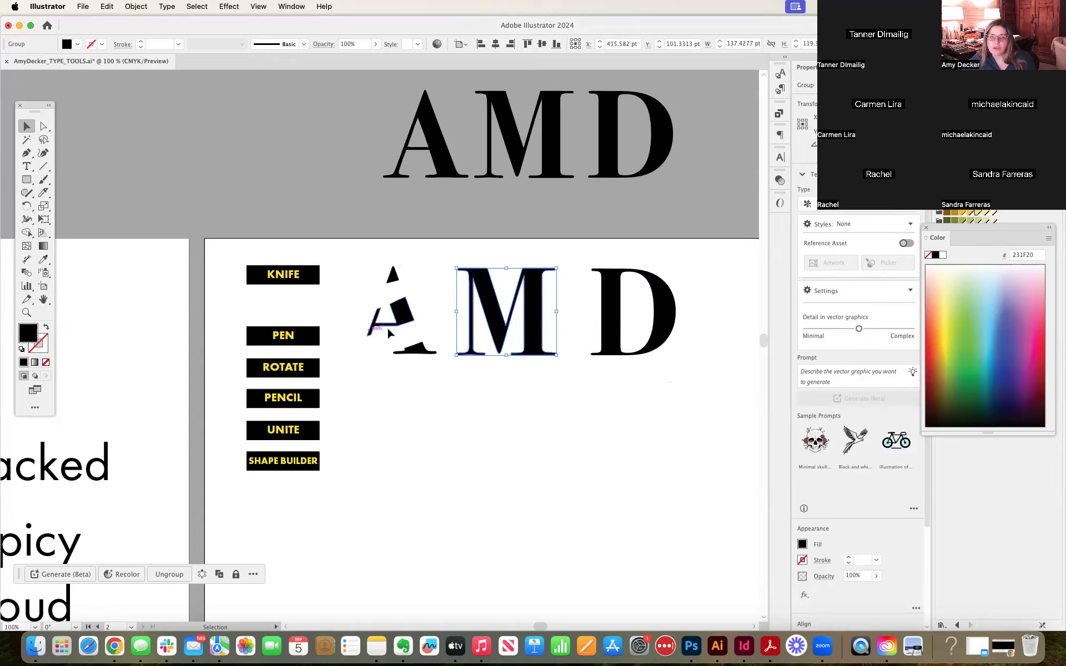
Step: Move the live-type Bodoni 72 A from above the artboard to beneath the sliced A
{"action": "left_click", "coordinate": [435, 159]}
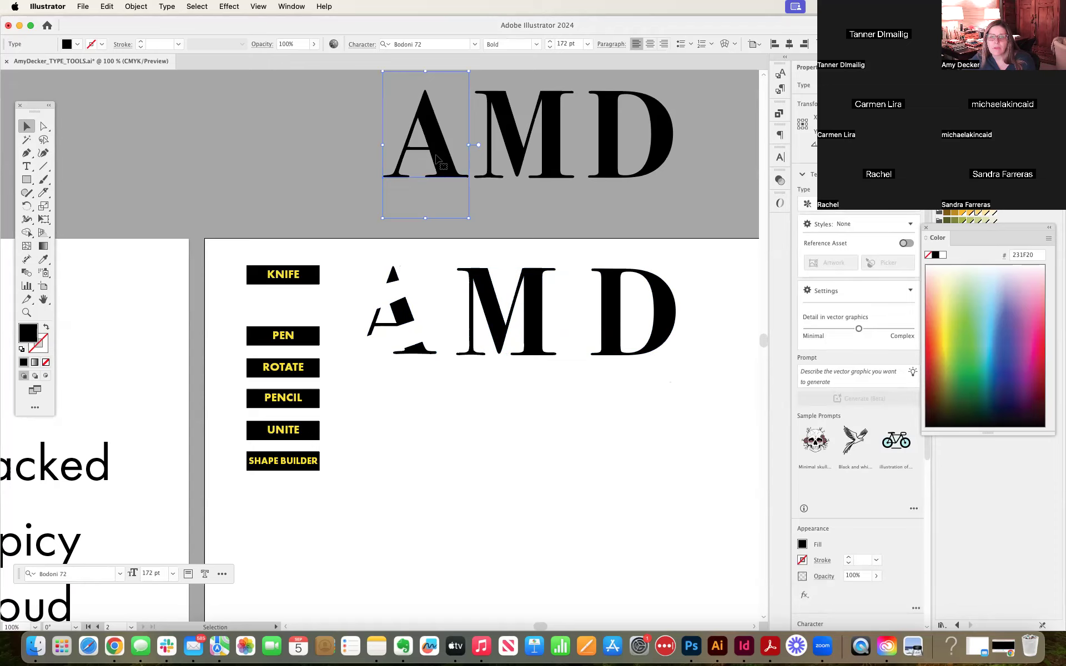
{"action": "scroll", "coordinate": [442, 169], "scroll_direction": "down", "scroll_amount": 3}
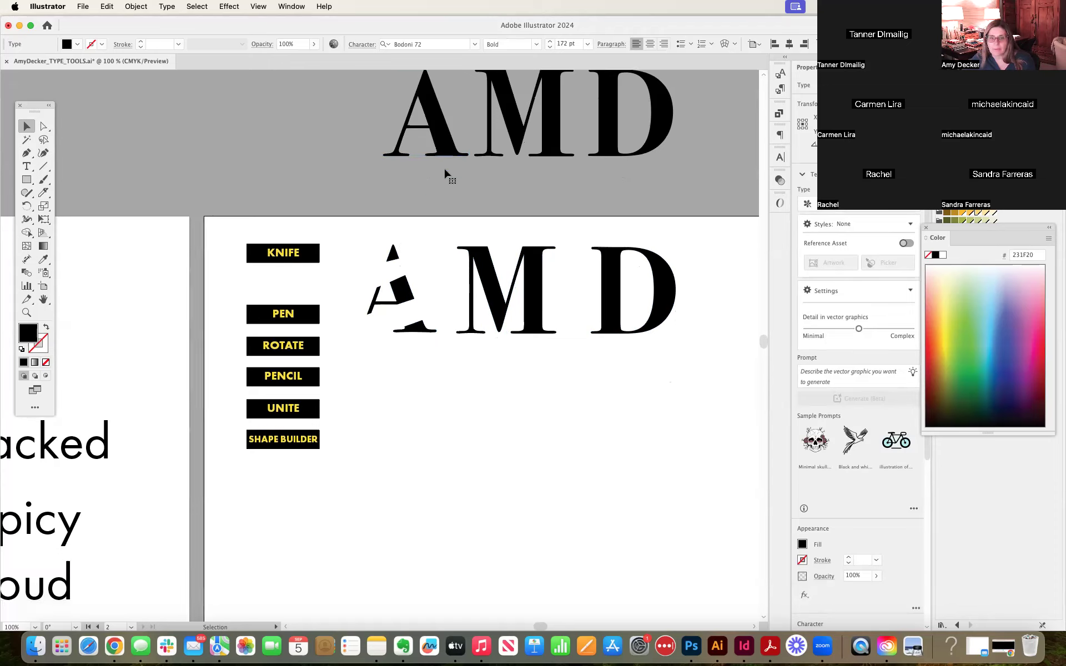
{"action": "left_click_drag", "start_coordinate": [446, 155], "coordinate": [429, 462]}
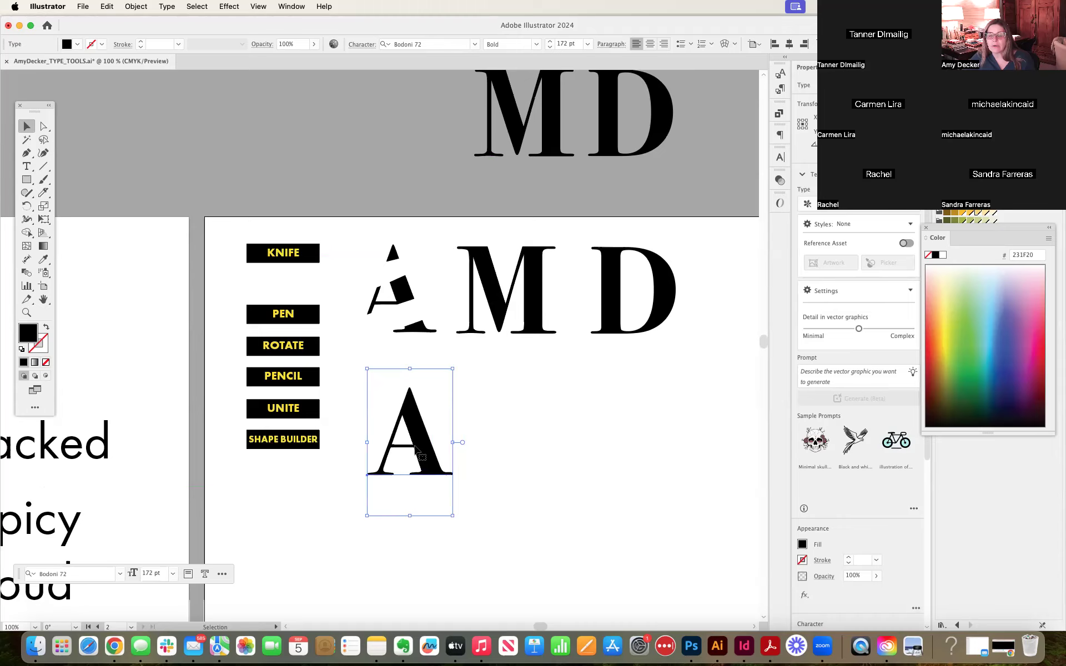
Step: Change the live-type A beneath the sliced letter to a T and place a duplicate of it to the right
{"action": "double_click", "coordinate": [391, 446]}
{"action": "double_click", "coordinate": [427, 448]}
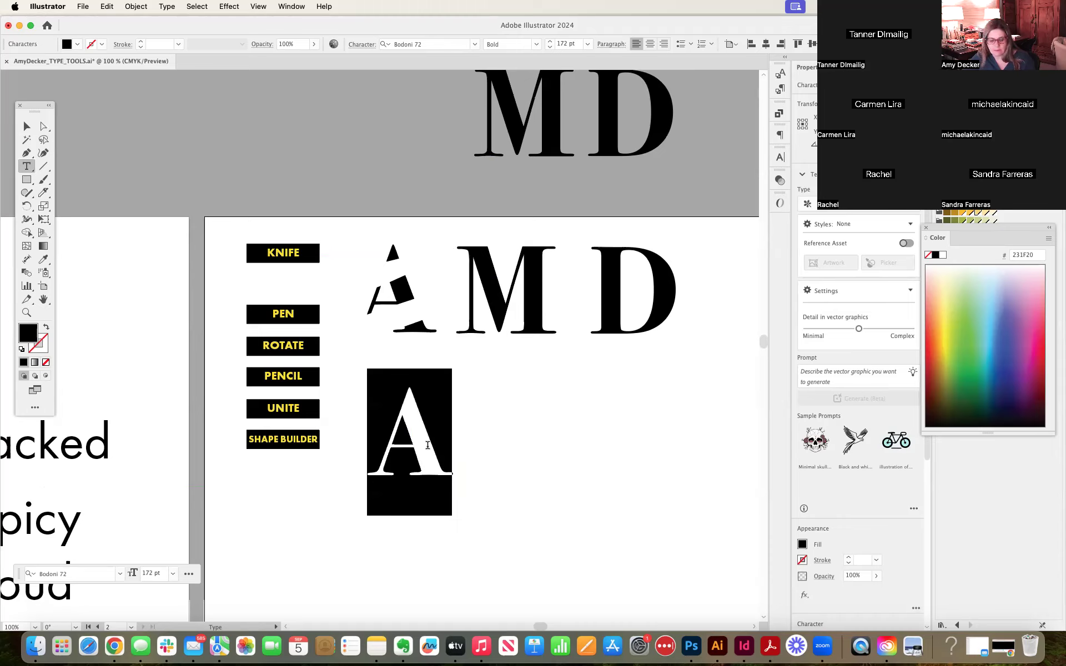
{"action": "type", "text": "T"}
{"action": "left_click", "coordinate": [26, 126]}
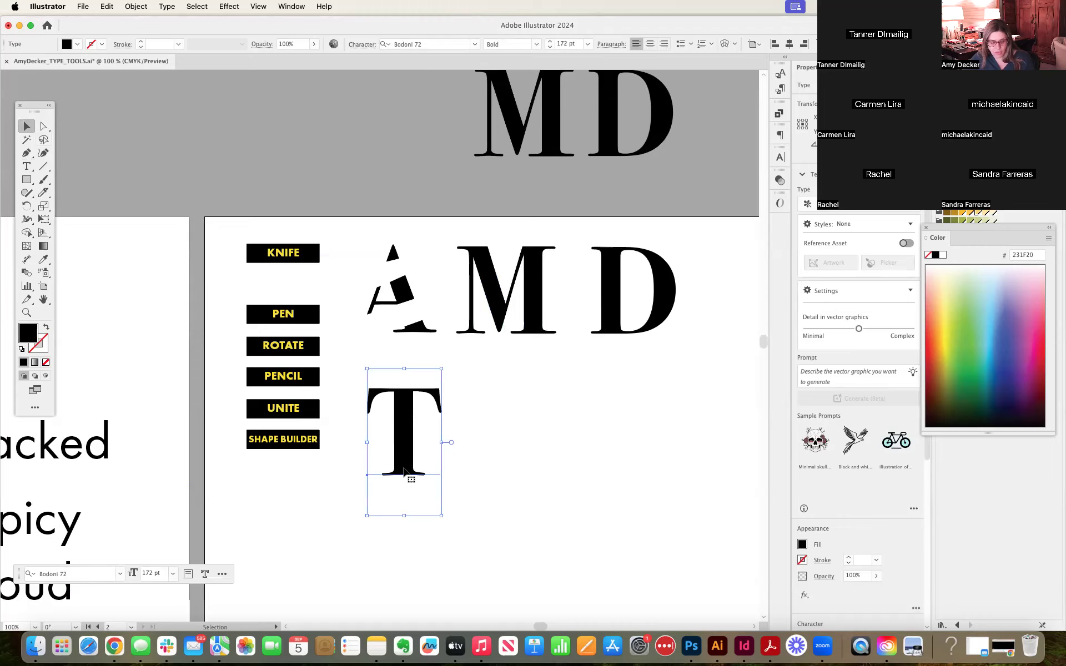
{"action": "left_click_drag", "start_coordinate": [404, 472], "coordinate": [516, 472]}
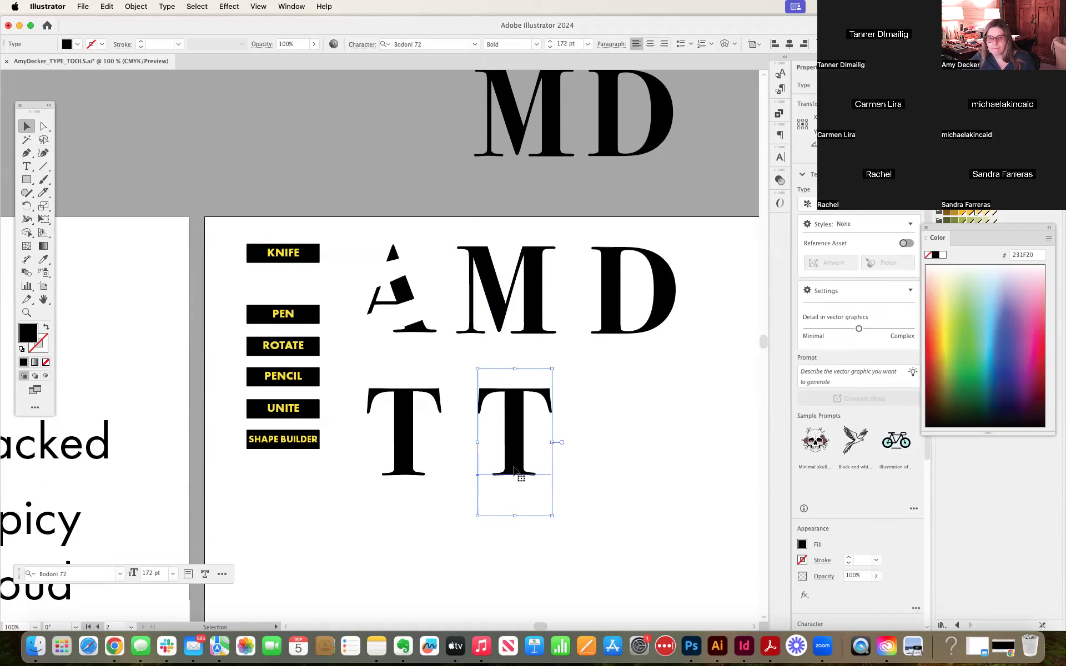
Step: Place a third copy of the T to the right of the second and delete that copy
{"action": "left_click_drag", "start_coordinate": [516, 469], "coordinate": [633, 459]}
{"action": "key", "text": "t"}
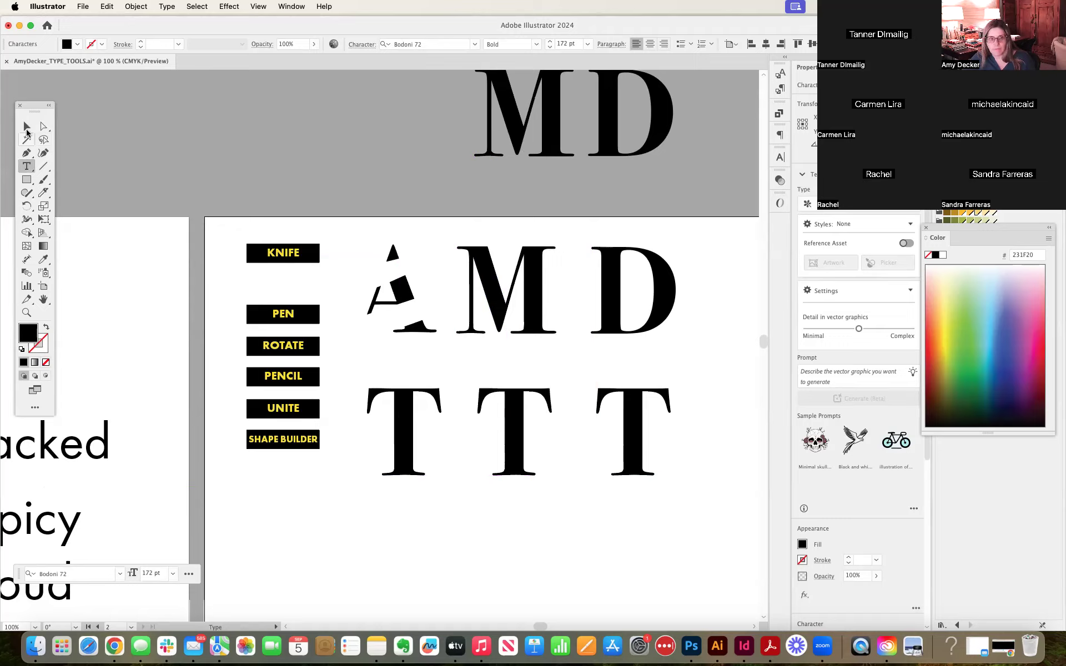
{"action": "left_click", "coordinate": [26, 130]}
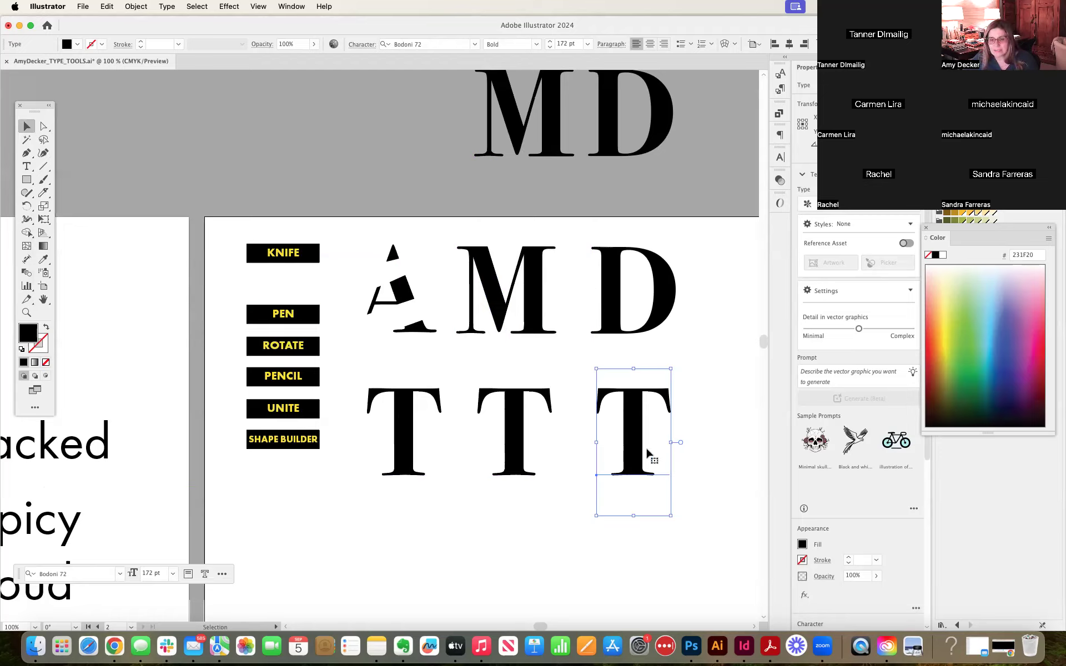
{"action": "key", "text": "Delete"}
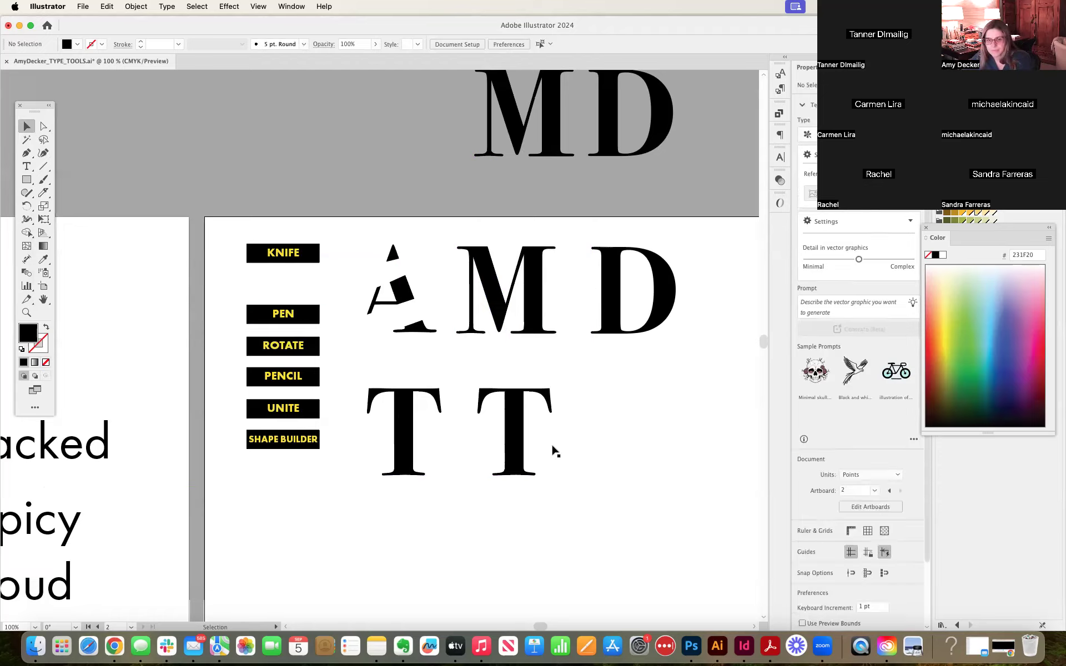
Step: Delete the second T and shift the remaining T slightly up and left beneath the sliced A
{"action": "left_click", "coordinate": [507, 446]}
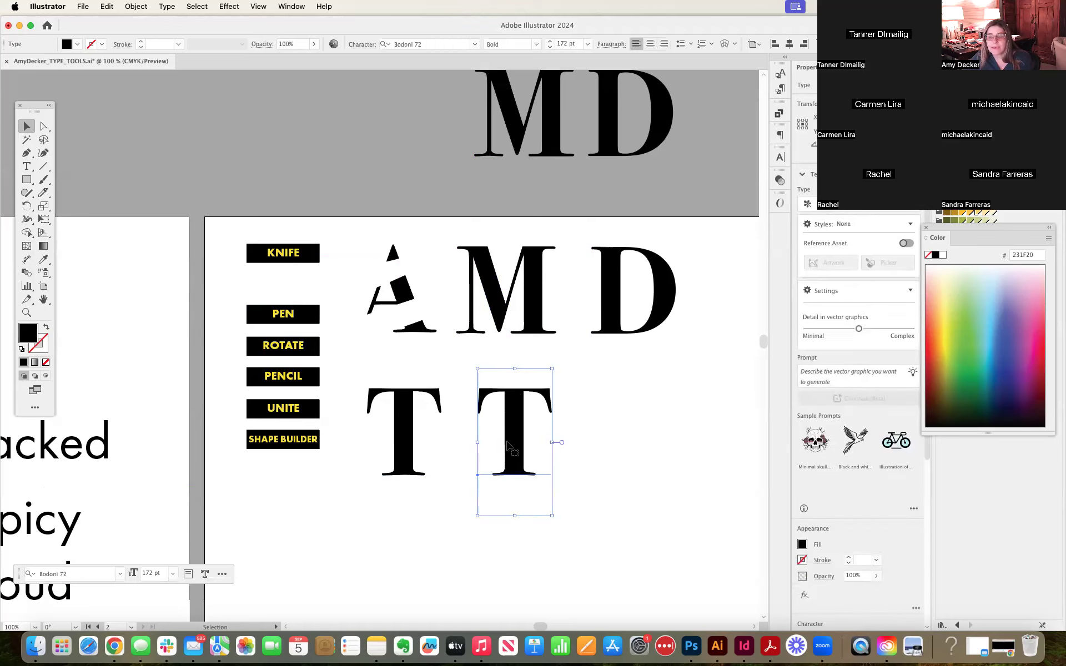
{"action": "key", "text": "Delete"}
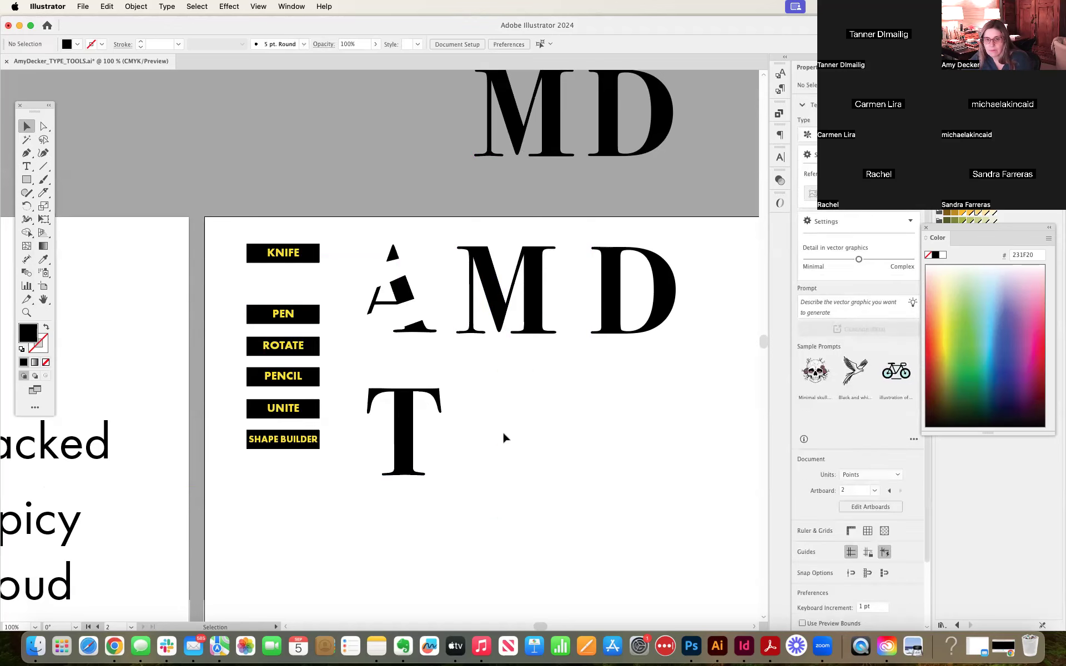
{"action": "left_click", "coordinate": [407, 447]}
{"action": "left_click_drag", "start_coordinate": [407, 448], "coordinate": [391, 439]}
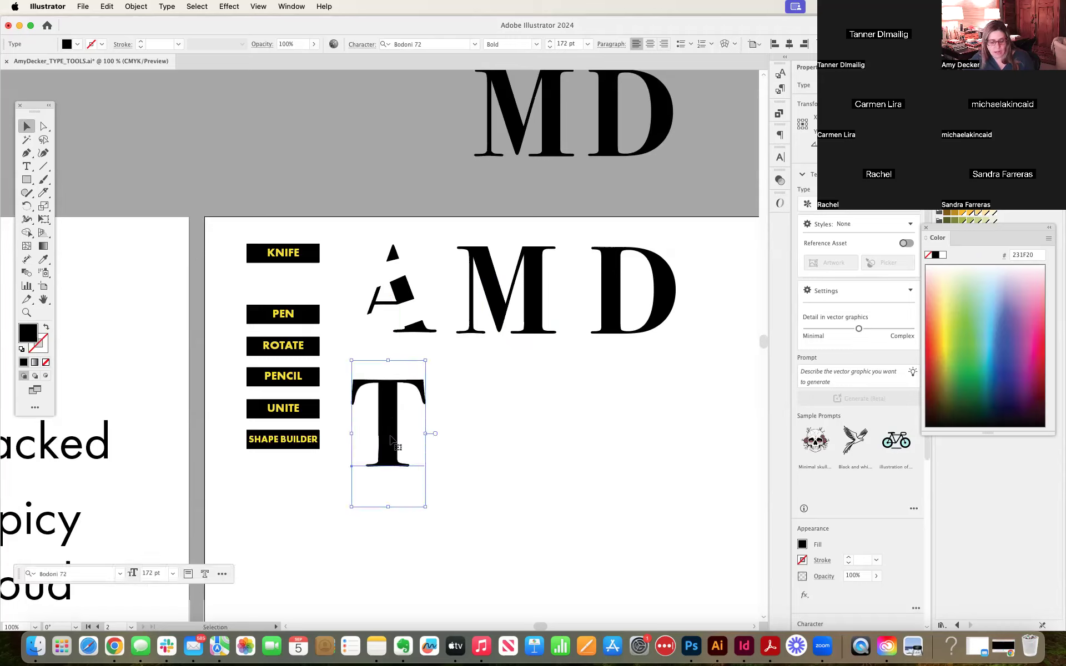
Step: Place two duplicates of the T in a row beside it and nudge the third one closer to the second
{"action": "left_click_drag", "start_coordinate": [391, 441], "coordinate": [485, 441]}
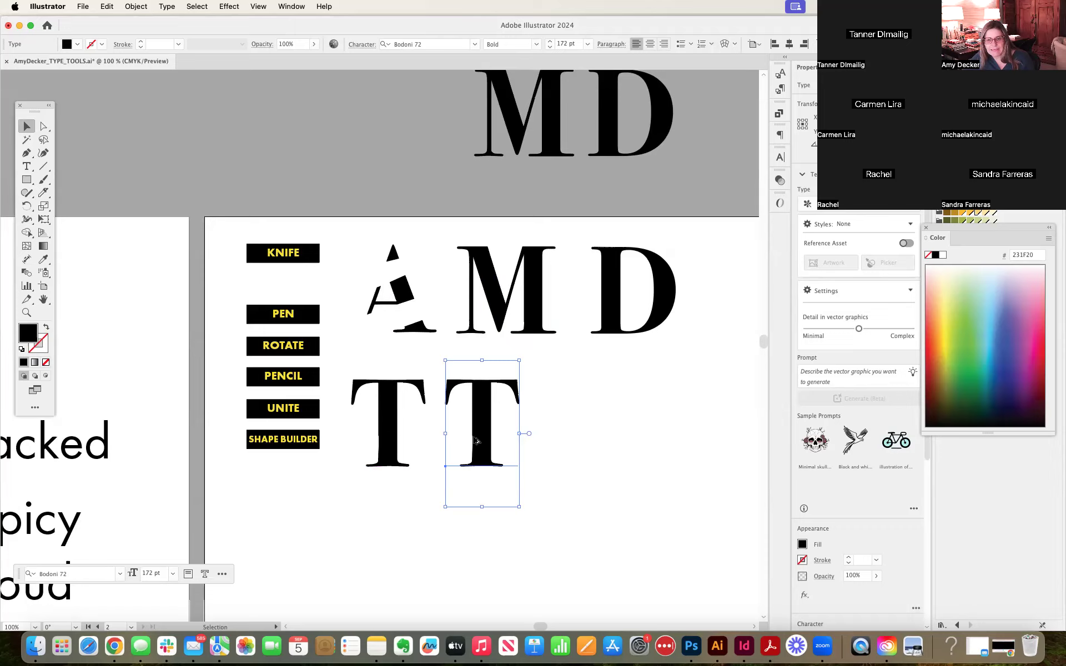
{"action": "left_click_drag", "start_coordinate": [485, 444], "coordinate": [580, 443]}
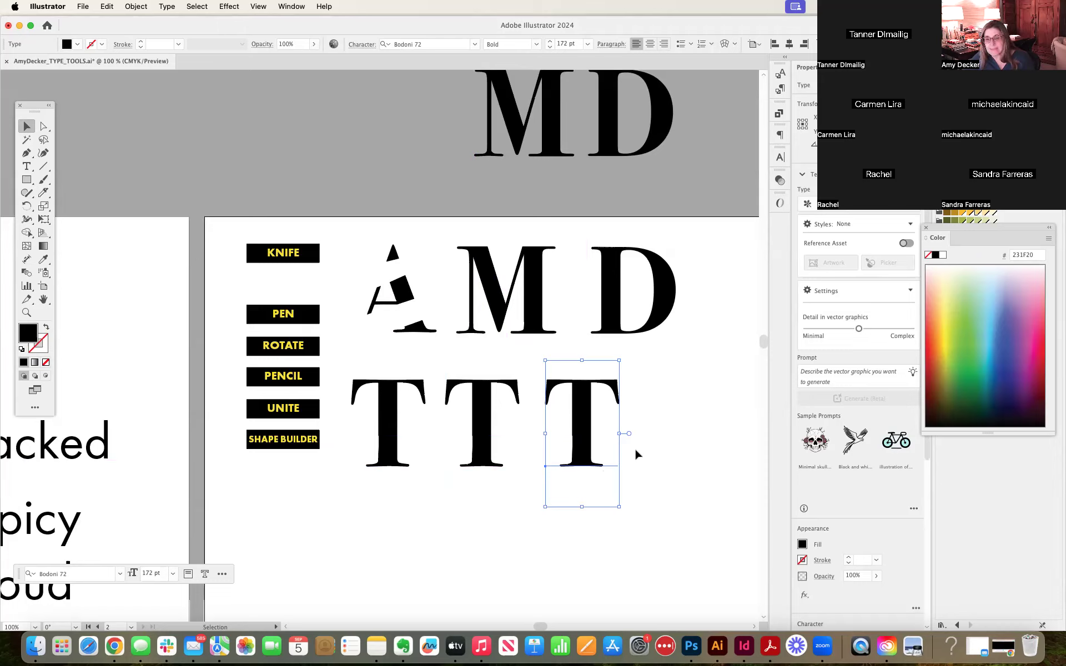
{"action": "key", "text": "super"}
{"action": "mouse_move", "coordinate": [575, 445]}
{"action": "left_mouse_down"}
{"action": "mouse_move", "coordinate": [686, 444]}
{"action": "mouse_move", "coordinate": [569, 442]}
{"action": "left_mouse_up"}
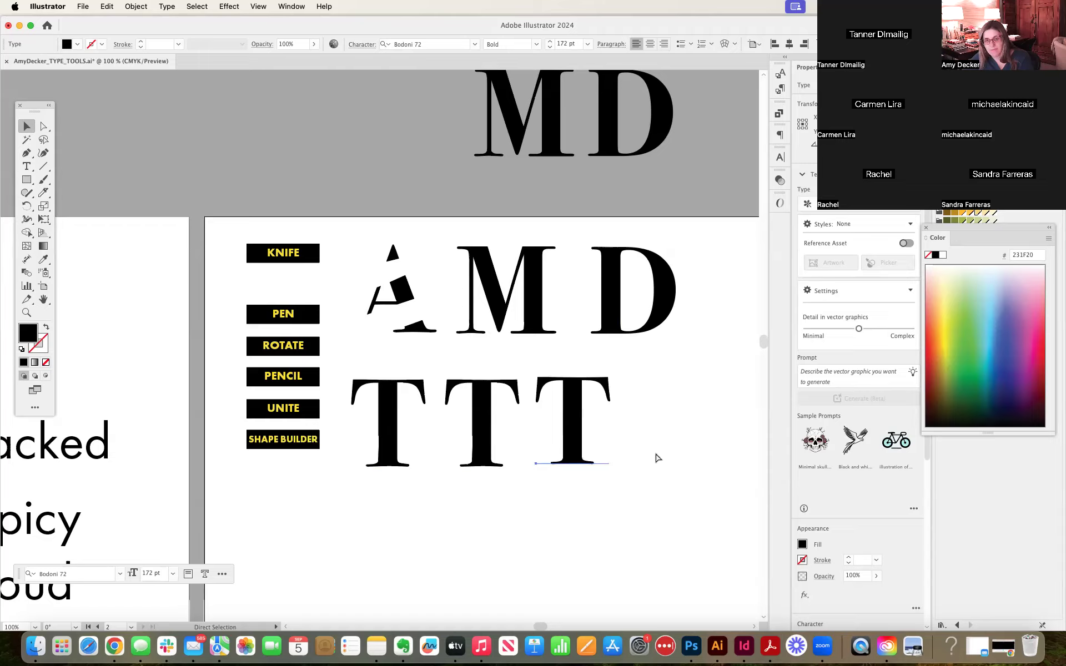
{"action": "key", "text": "super+v"}
{"action": "left_click_drag", "start_coordinate": [346, 347], "coordinate": [678, 431]}
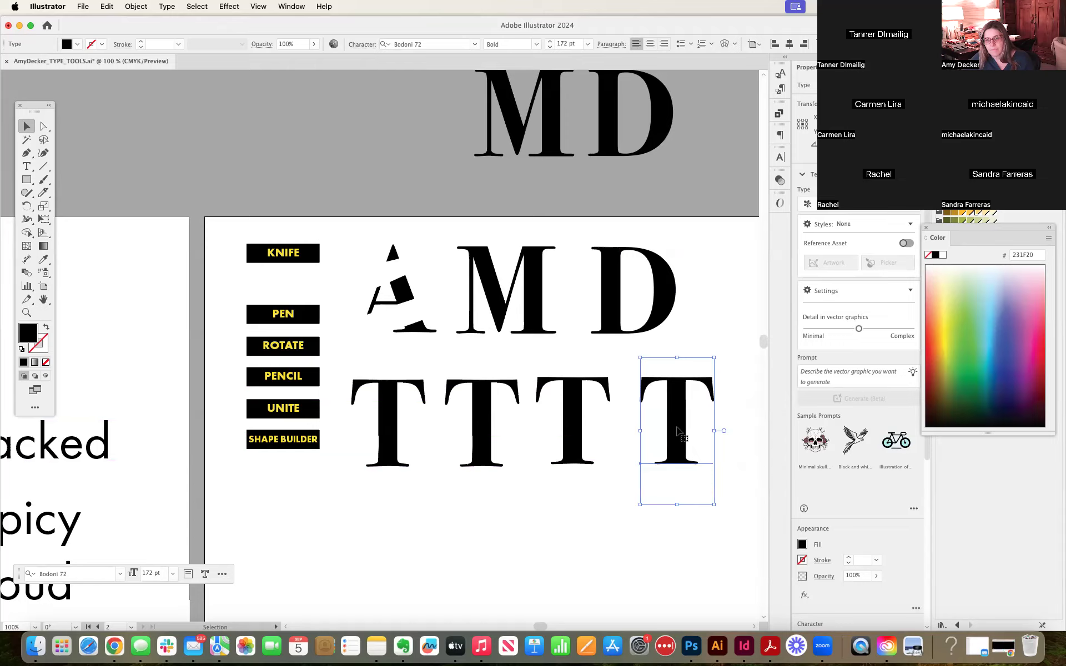
{"action": "key", "text": "Delete"}
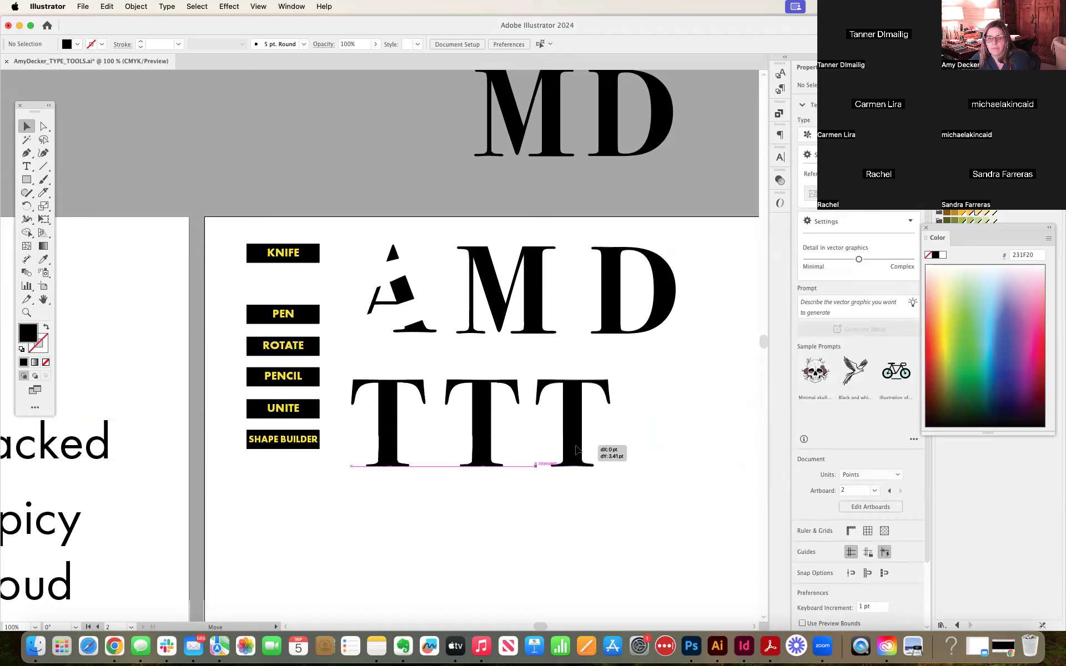
Step: Align the third T to the baseline of the others and spread the three Ts out beneath the A, M and D
{"action": "left_click", "coordinate": [577, 447]}
{"action": "left_click", "coordinate": [642, 456]}
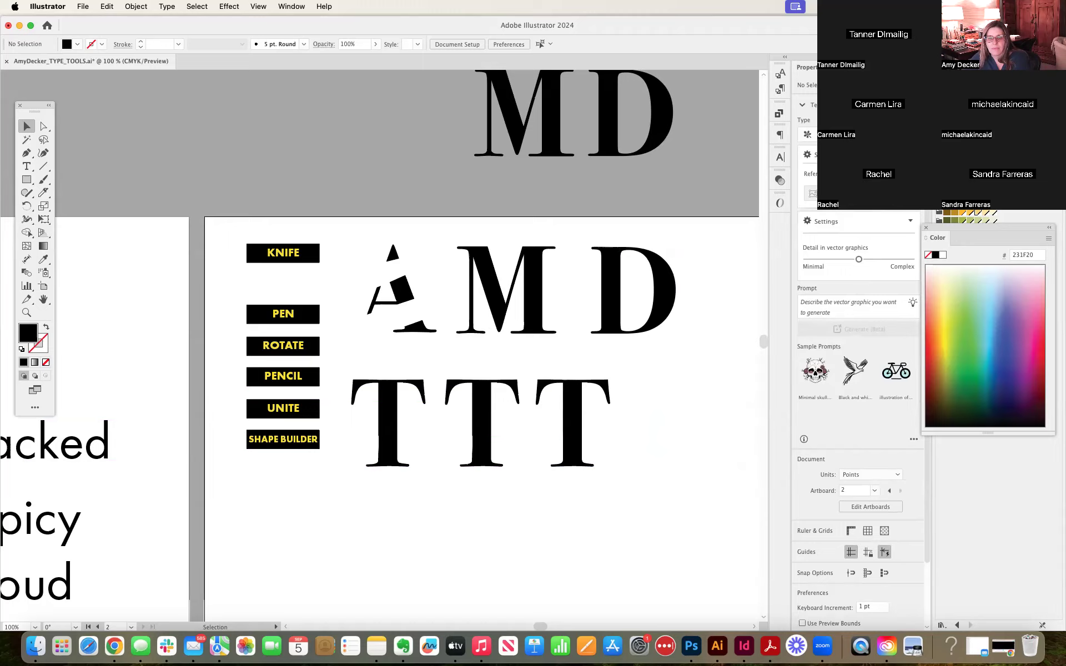
{"action": "scroll", "coordinate": [839, 344], "scroll_direction": "down", "scroll_amount": 3}
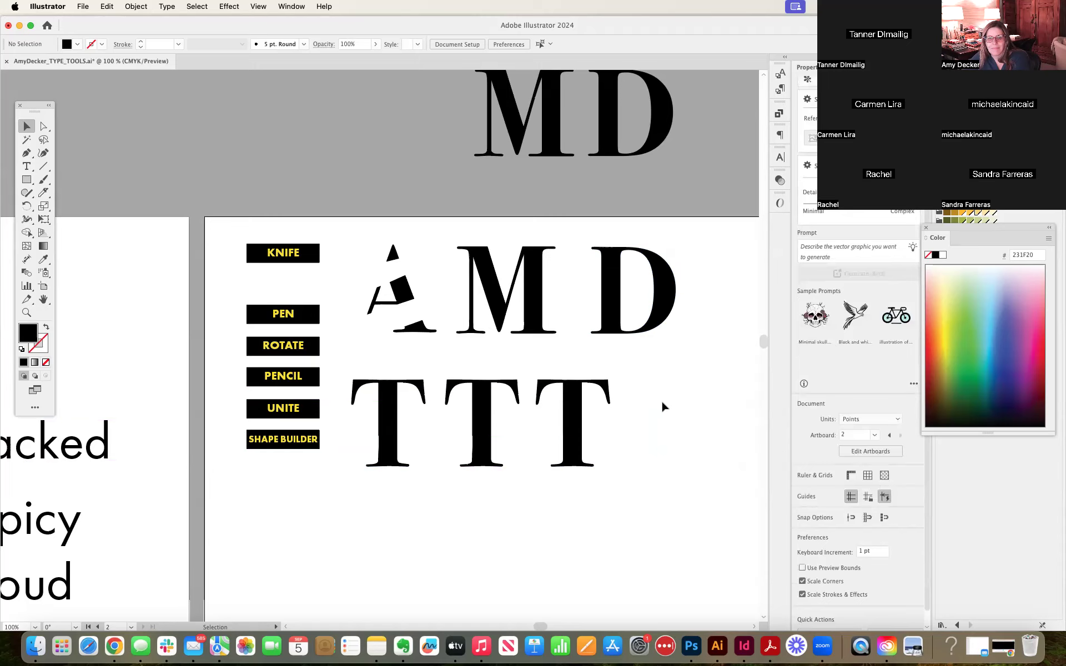
{"action": "left_click_drag", "start_coordinate": [573, 428], "coordinate": [644, 428]}
{"action": "left_click_drag", "start_coordinate": [482, 430], "coordinate": [538, 430]}
{"action": "left_click_drag", "start_coordinate": [380, 440], "coordinate": [417, 440]}
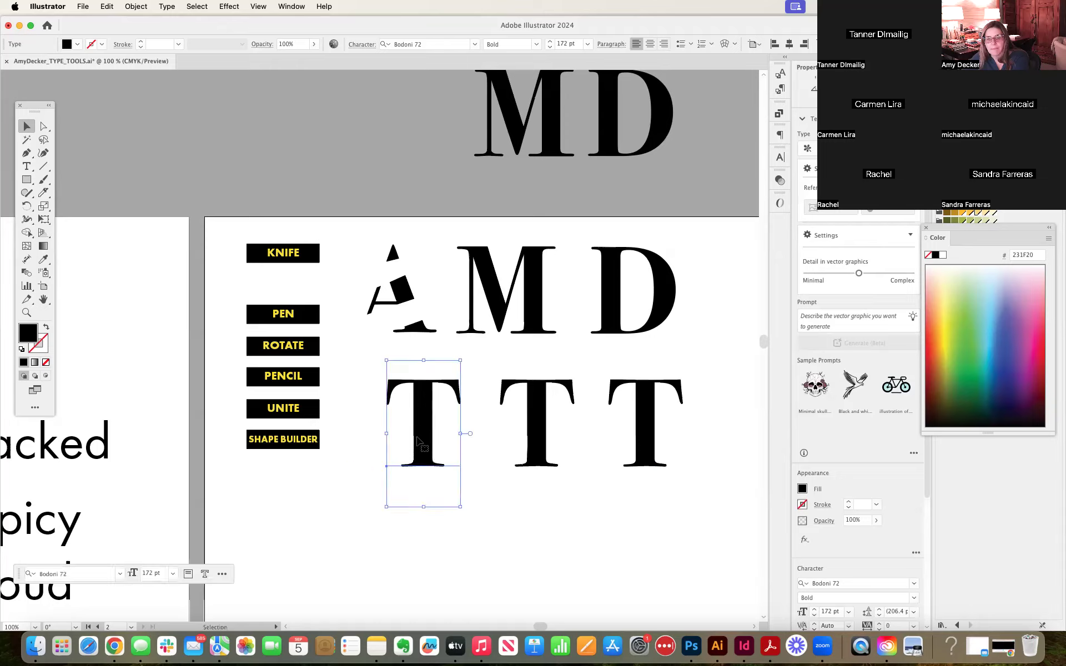
{"action": "left_click", "coordinate": [365, 444]}
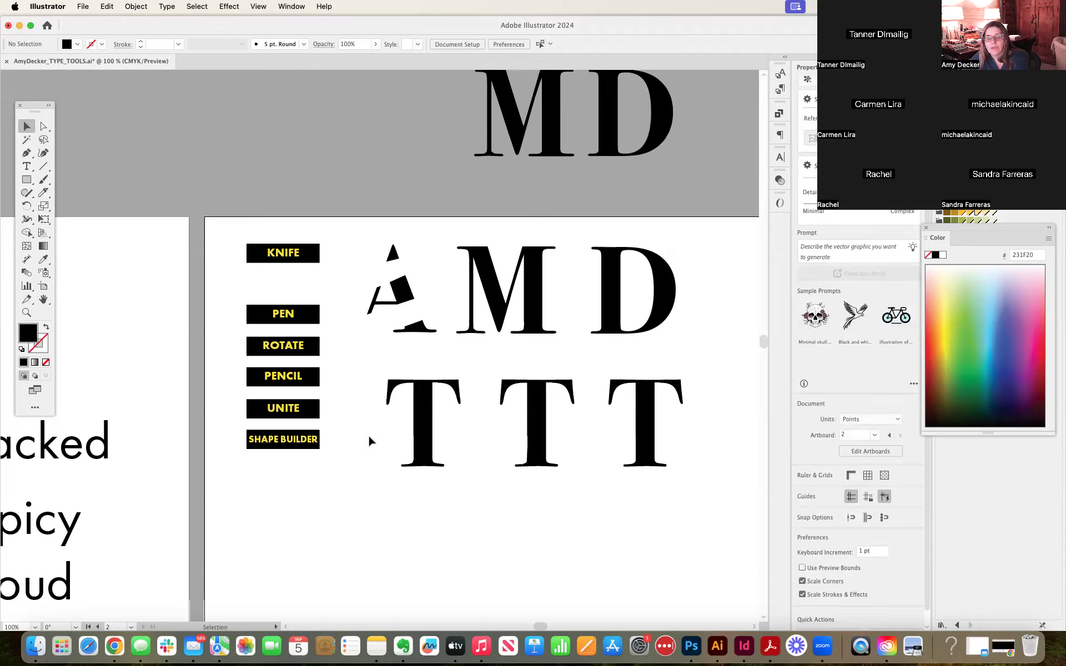
Step: Convert the three live-type Ts beneath the AMD row to outlines
{"action": "left_click_drag", "start_coordinate": [368, 435], "coordinate": [729, 491]}
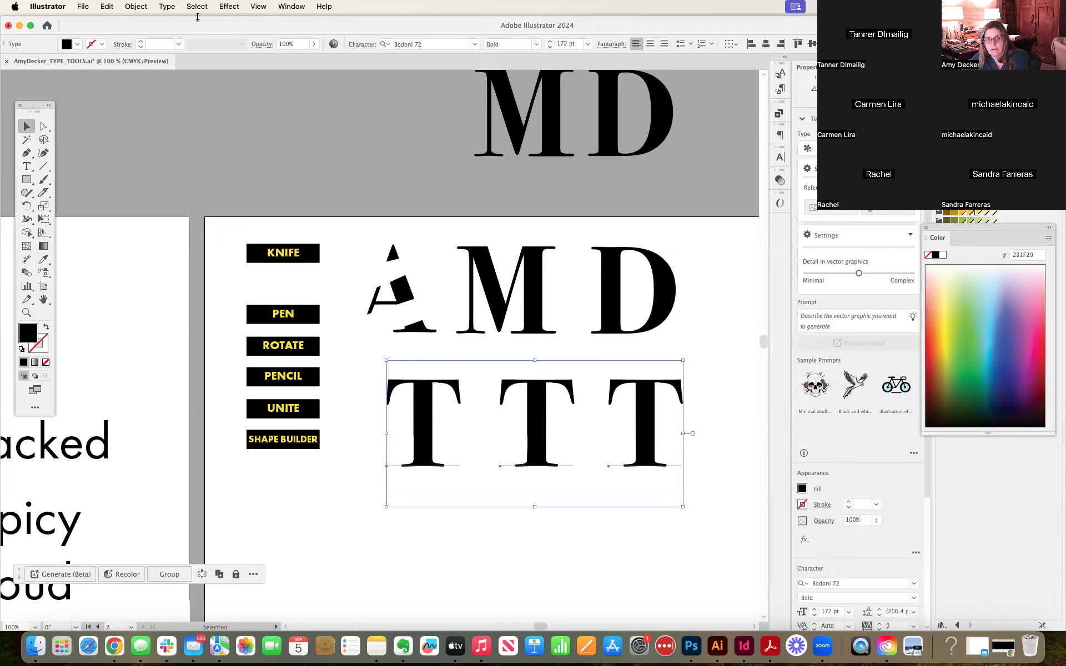
{"action": "left_click", "coordinate": [136, 6]}
{"action": "mouse_move", "coordinate": [168, 5]}
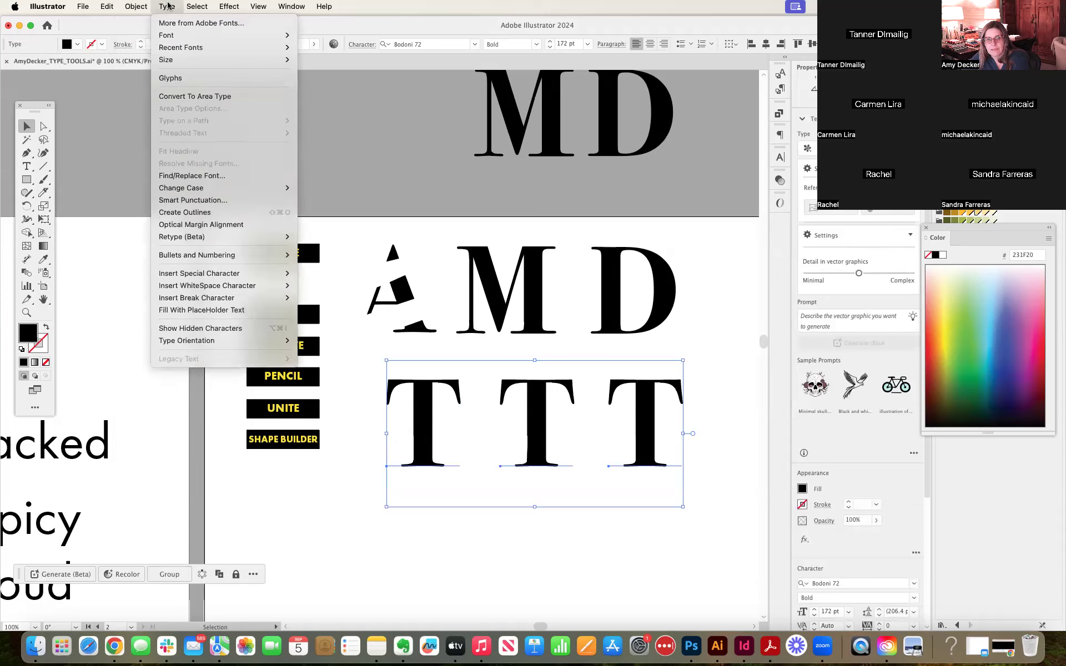
{"action": "left_click", "coordinate": [184, 216]}
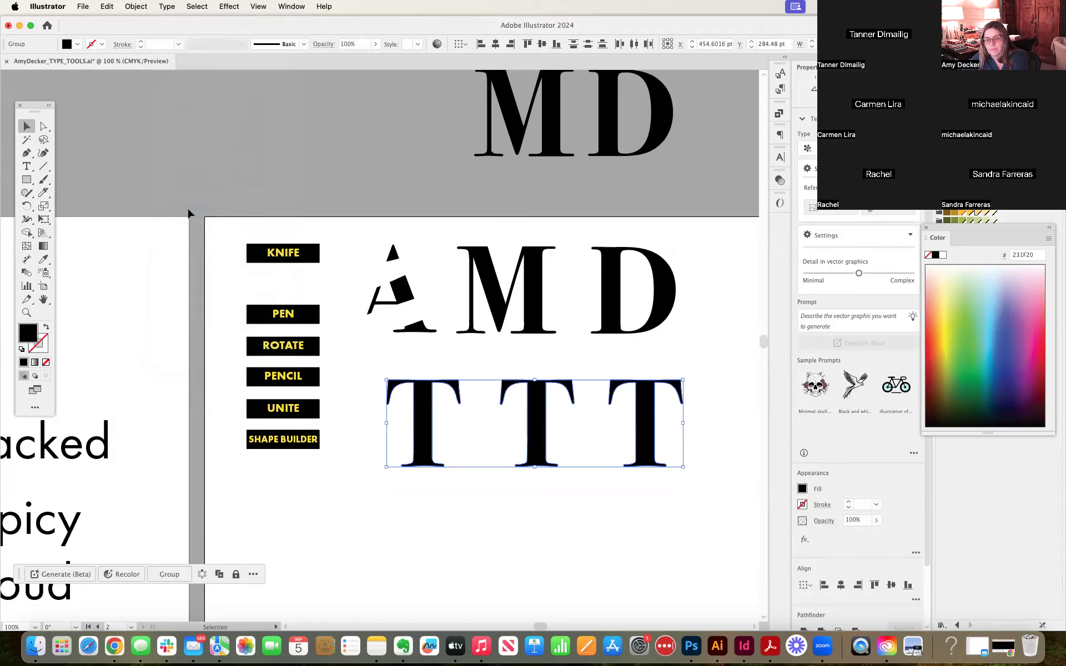
{"action": "left_click", "coordinate": [558, 572]}
Step: Reposition the outlined Ts in an even row at about Y 272.5 pt, with the first at X 259.4 pt and the third at X 607.4 pt
{"action": "left_click", "coordinate": [533, 464]}
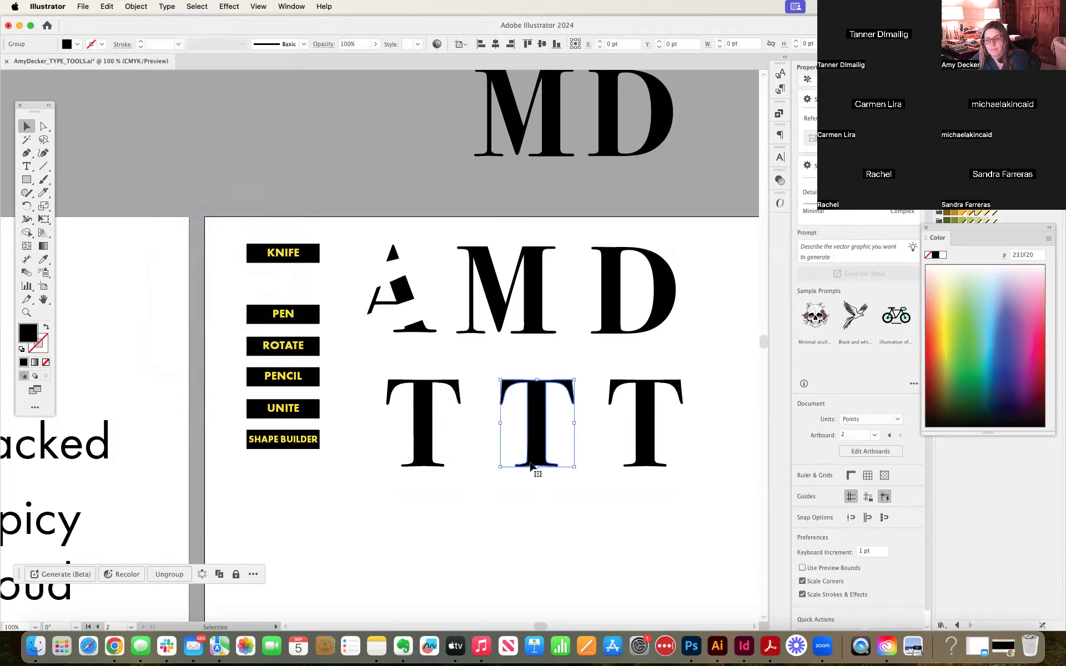
{"action": "left_click_drag", "start_coordinate": [652, 450], "coordinate": [683, 445]}
{"action": "left_click_drag", "start_coordinate": [564, 428], "coordinate": [602, 429]}
{"action": "left_click_drag", "start_coordinate": [435, 444], "coordinate": [405, 444]}
{"action": "left_click_drag", "start_coordinate": [578, 449], "coordinate": [523, 448]}
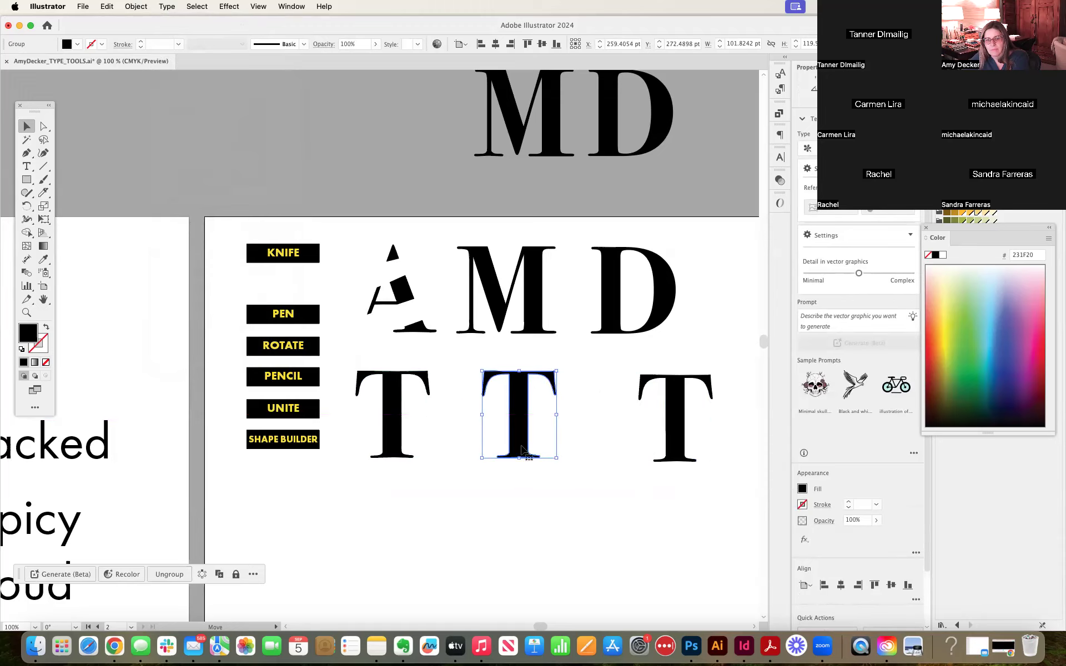
{"action": "left_click_drag", "start_coordinate": [676, 446], "coordinate": [644, 444]}
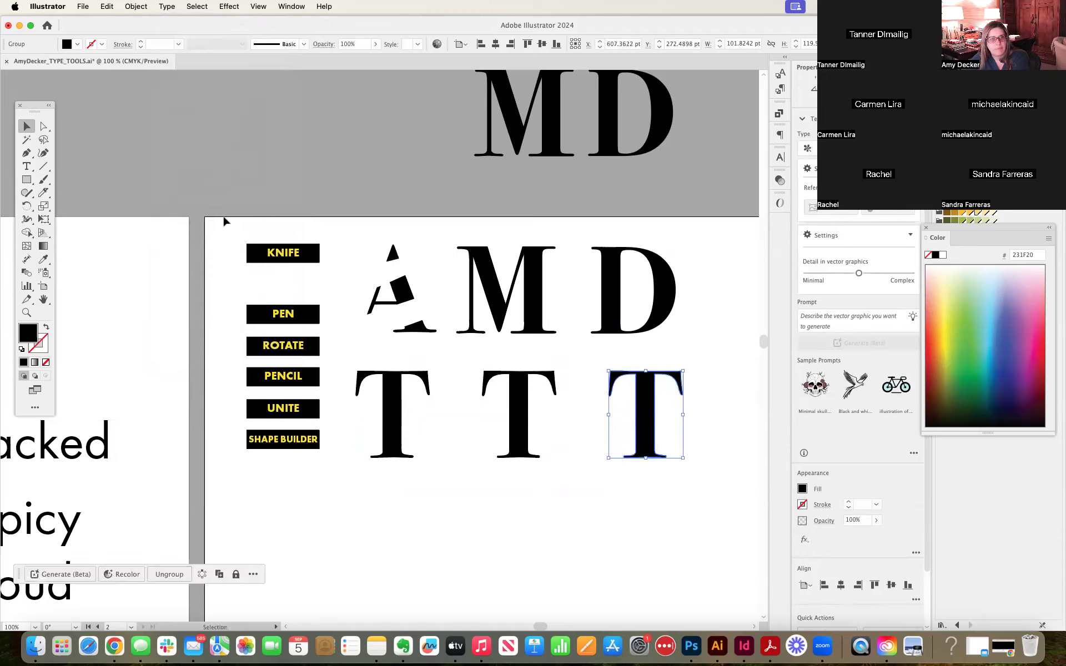
Step: Check the availability of Create Outlines for the selected T and examine the outlined Ts up close
{"action": "left_click", "coordinate": [168, 6]}
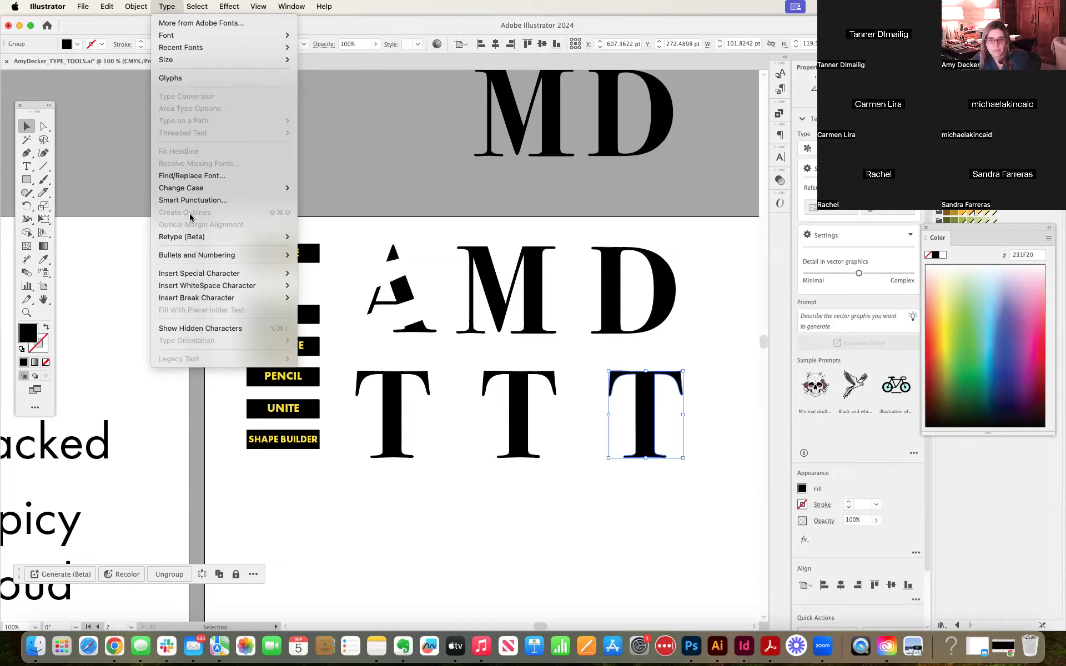
{"action": "left_click", "coordinate": [512, 485]}
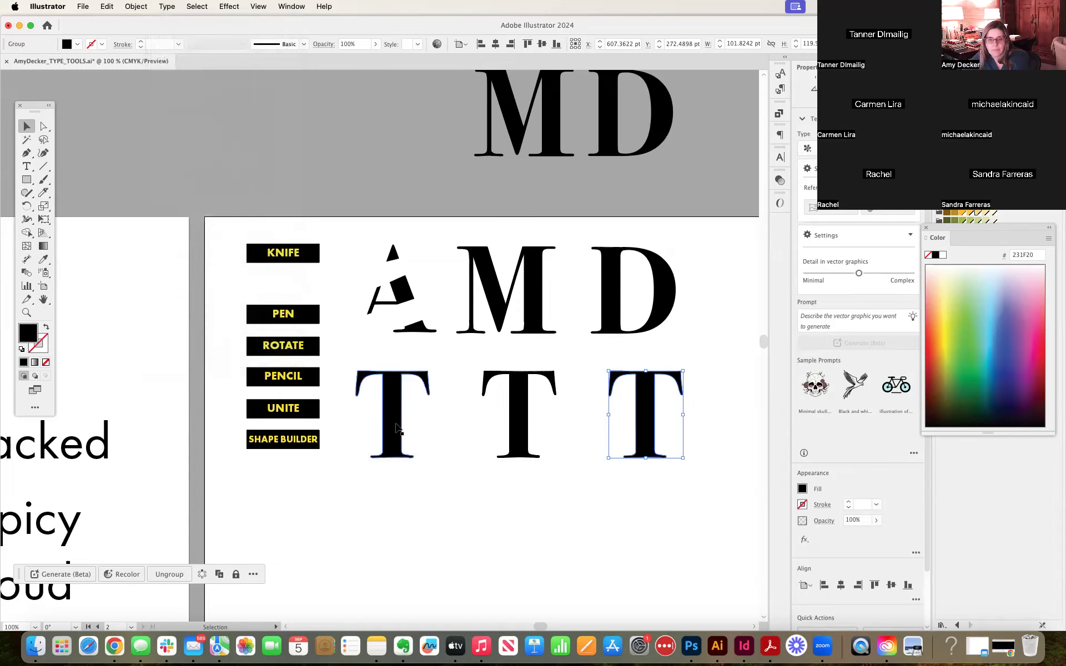
{"action": "key", "text": "super+equal"}
{"action": "key", "text": "super+equal"}
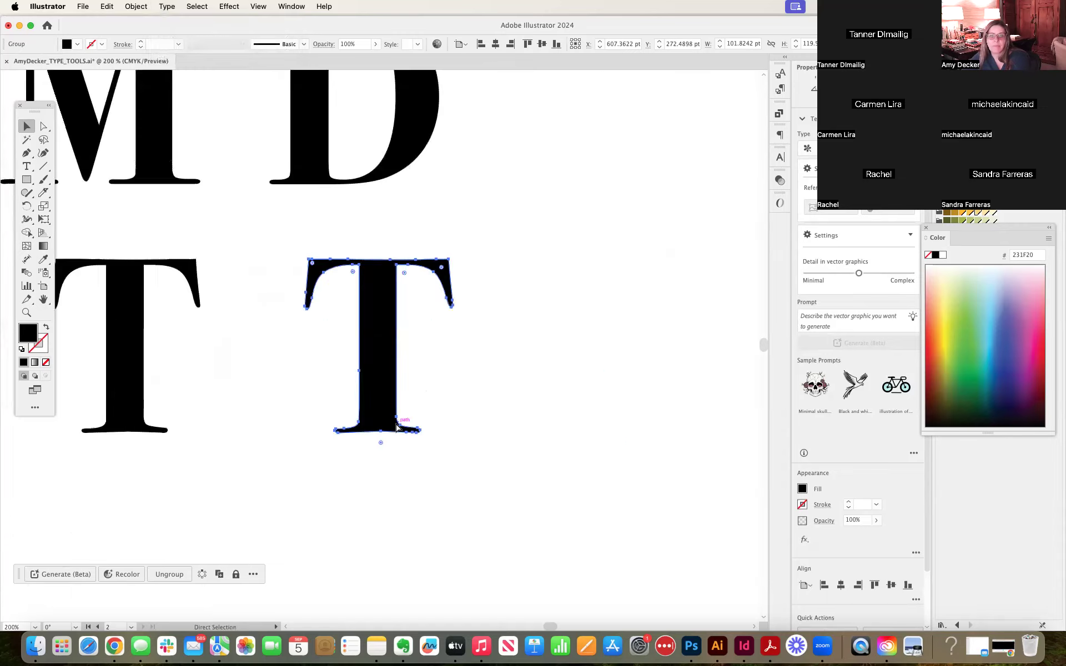
{"action": "left_click_drag", "start_coordinate": [268, 406], "coordinate": [598, 371]}
{"action": "left_click_drag", "start_coordinate": [397, 352], "coordinate": [340, 300]}
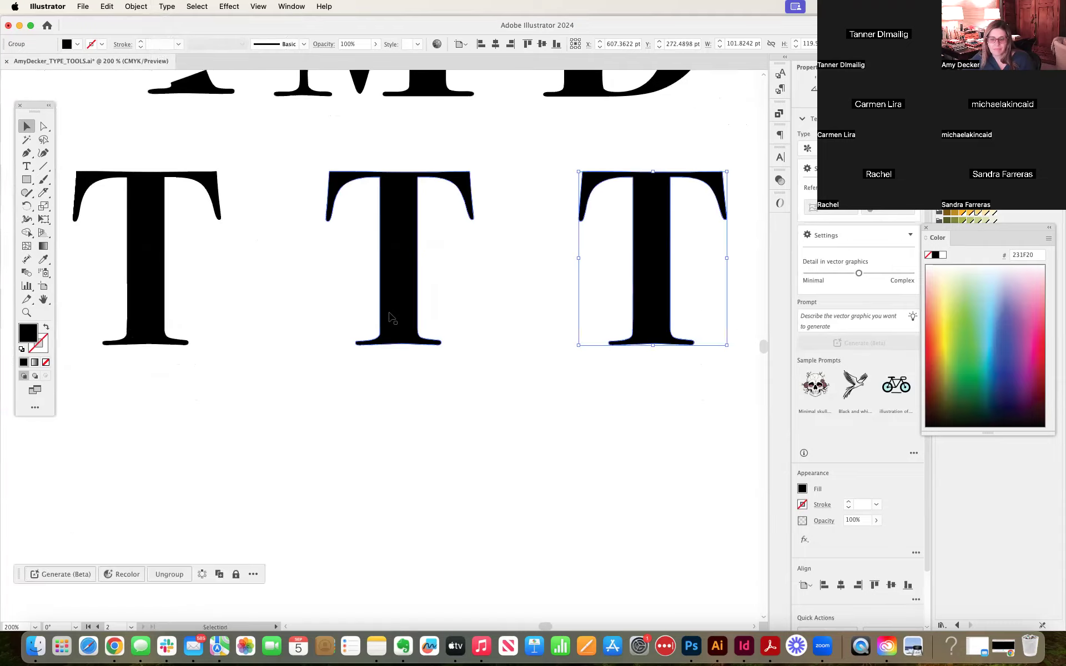
{"action": "key", "text": "super+minus"}
{"action": "key", "text": "super+minus"}
{"action": "left_click_drag", "start_coordinate": [508, 336], "coordinate": [632, 322]}
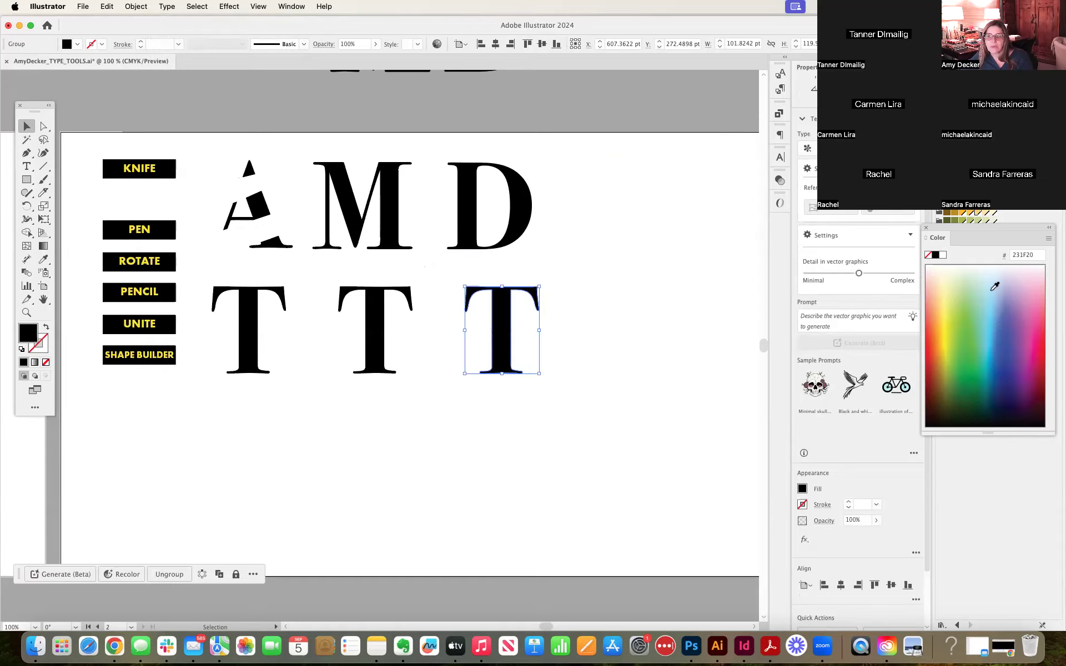
Step: Move the three Ts to the artboard's lower left and spread the M and D to about X 453.8 pt and X 636.9 pt
{"action": "left_click_drag", "start_coordinate": [233, 264], "coordinate": [592, 408]}
{"action": "left_click_drag", "start_coordinate": [497, 355], "coordinate": [378, 498]}
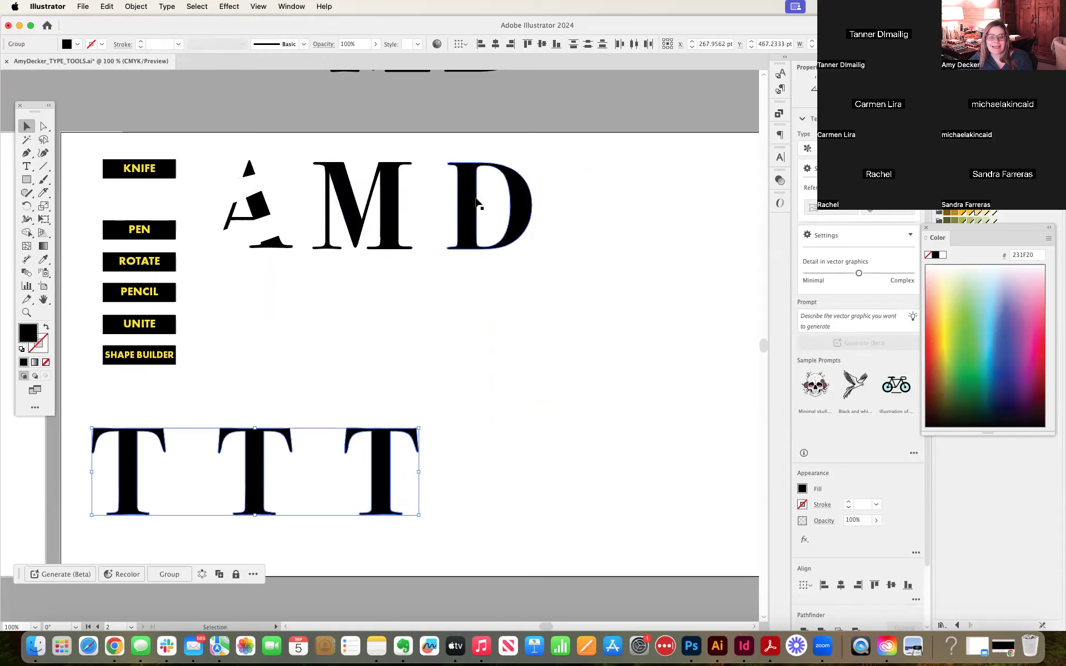
{"action": "left_click_drag", "start_coordinate": [462, 203], "coordinate": [496, 203]}
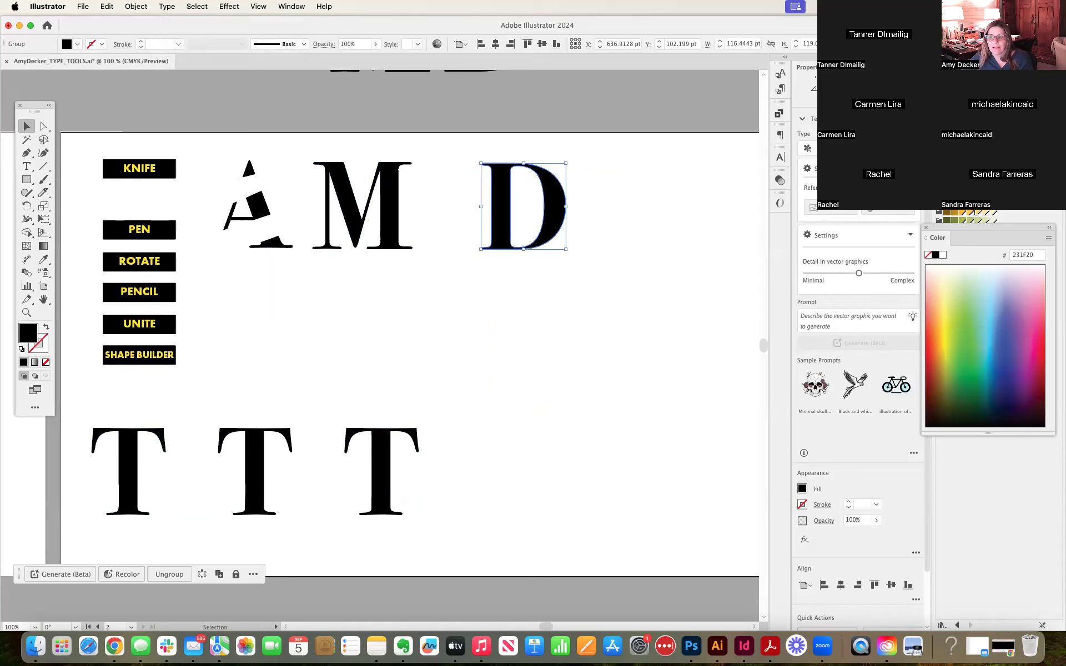
{"action": "left_click", "coordinate": [447, 276]}
{"action": "left_click_drag", "start_coordinate": [408, 246], "coordinate": [436, 246]}
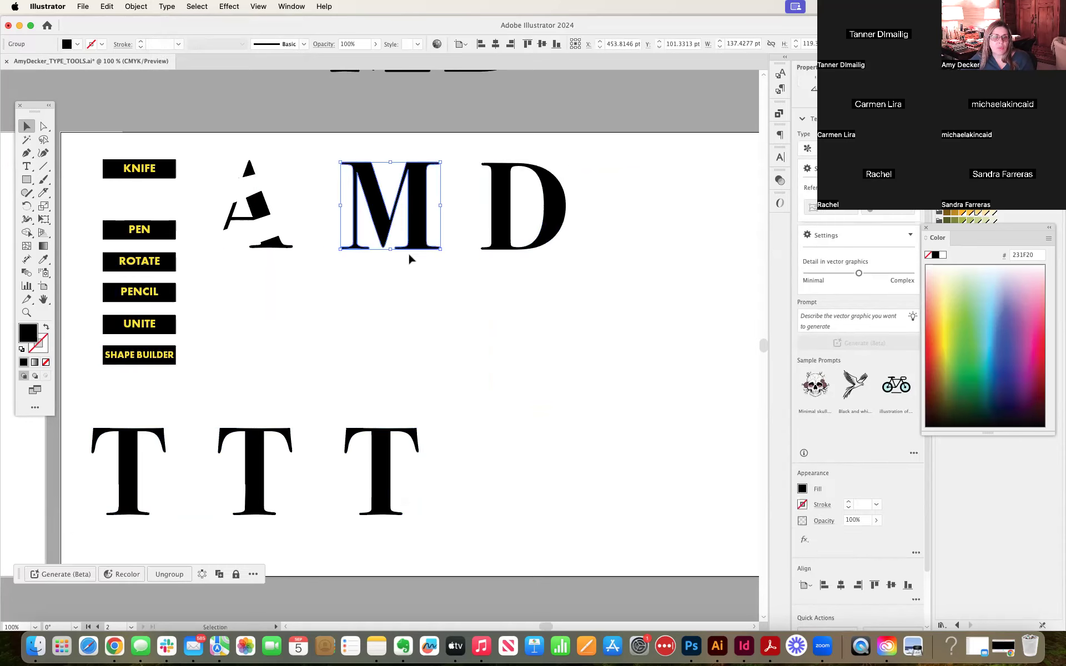
Step: Place the KNIFE label directly above the sliced A and stack the PEN and ROTATE labels beneath the M
{"action": "left_click_drag", "start_coordinate": [112, 160], "coordinate": [221, 132]}
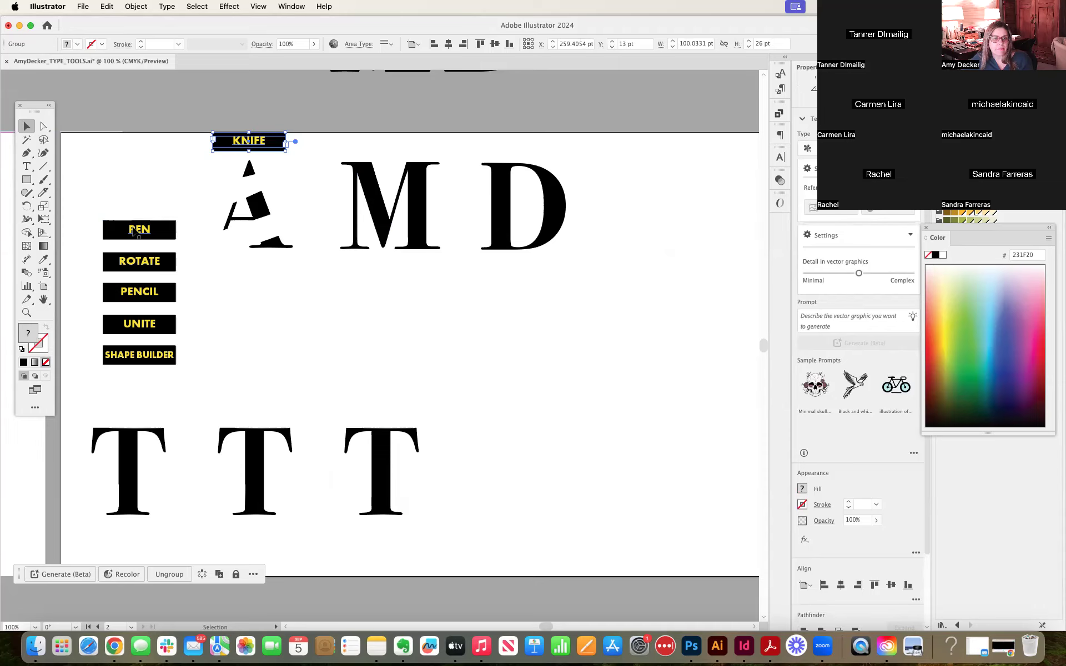
{"action": "left_click", "coordinate": [136, 233]}
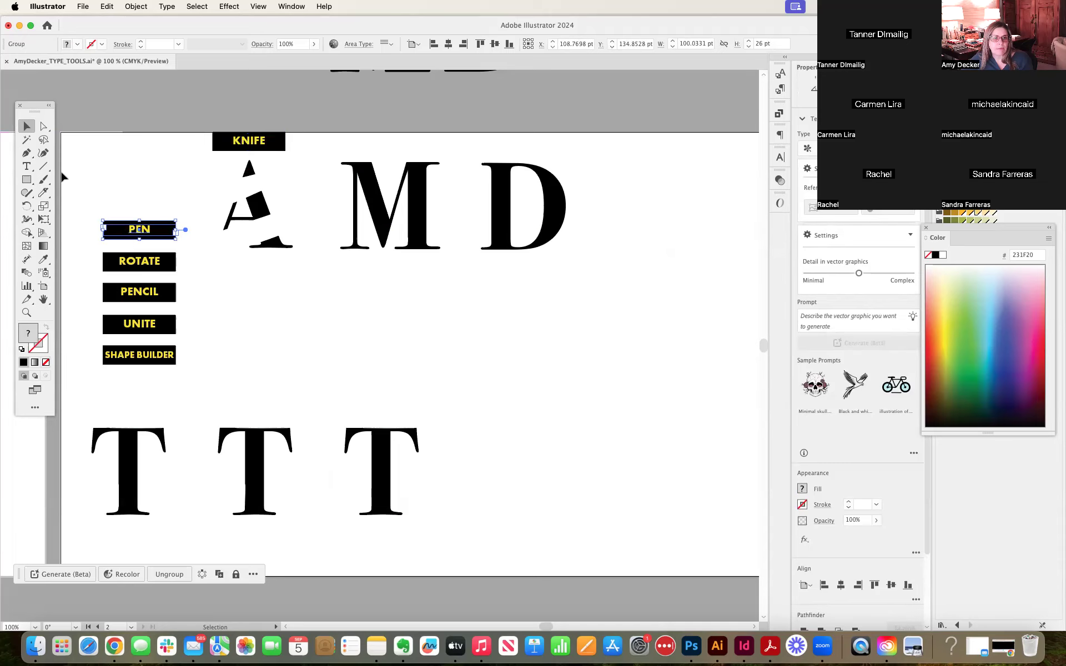
{"action": "left_click", "coordinate": [133, 195]}
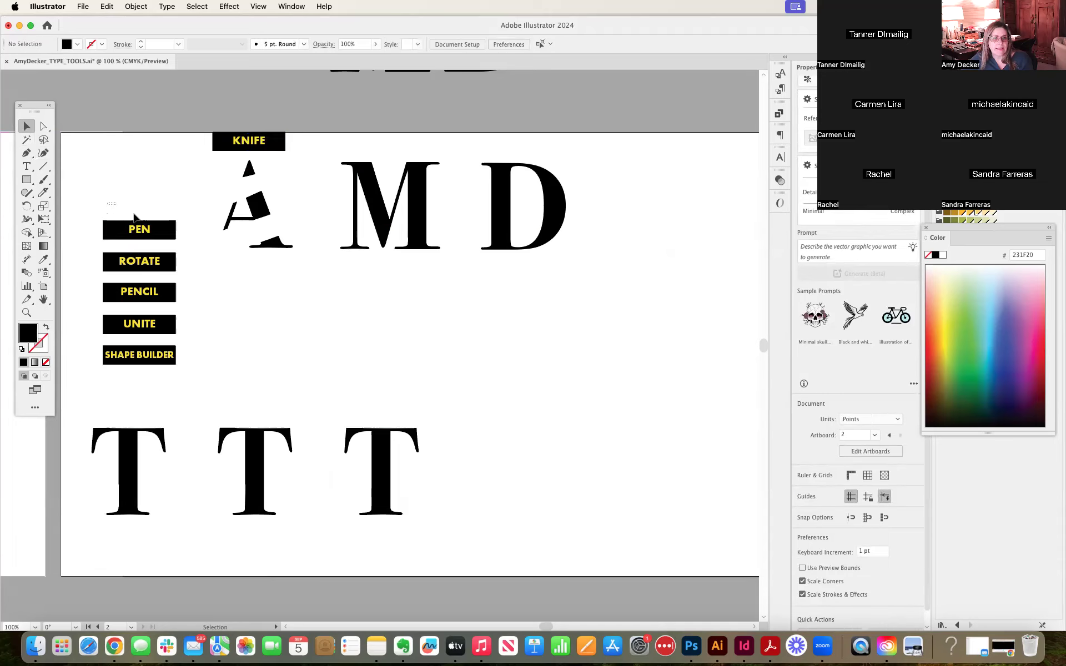
{"action": "left_click", "coordinate": [156, 236]}
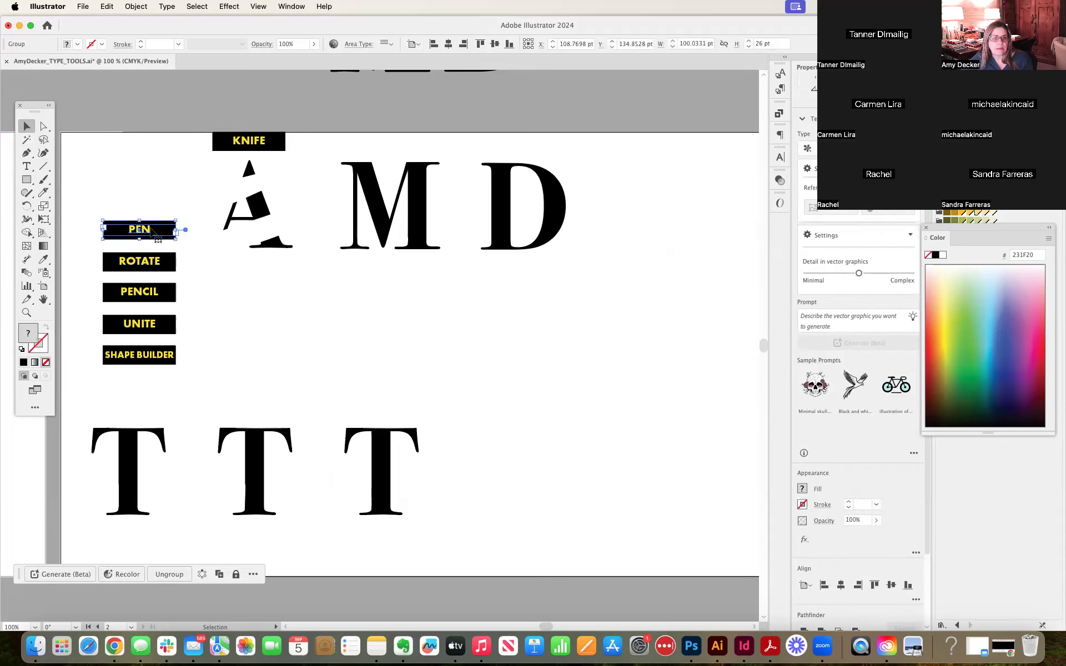
{"action": "left_click_drag", "start_coordinate": [146, 236], "coordinate": [387, 299]}
{"action": "left_click", "coordinate": [156, 266]}
{"action": "left_click_drag", "start_coordinate": [155, 266], "coordinate": [398, 338]}
{"action": "left_click", "coordinate": [485, 345]}
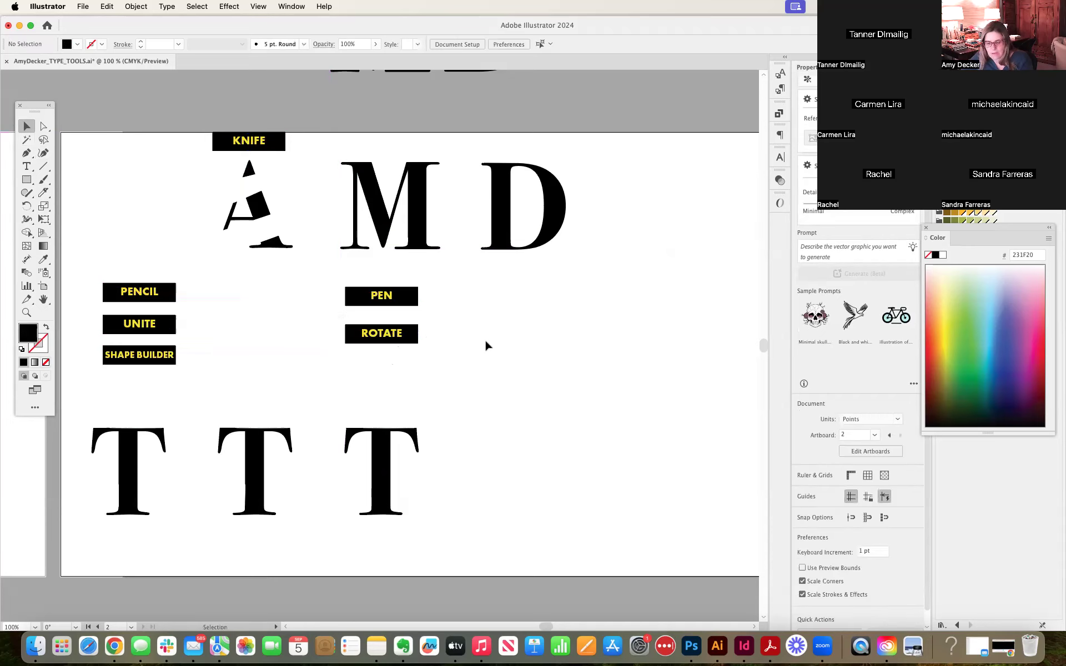
Step: Examine the outlined M up close at 200% and reveal its anchor points
{"action": "key", "text": "super+equal"}
{"action": "key", "text": "super+equal"}
{"action": "left_click_drag", "start_coordinate": [504, 244], "coordinate": [522, 422]}
{"action": "left_click", "coordinate": [480, 256]}
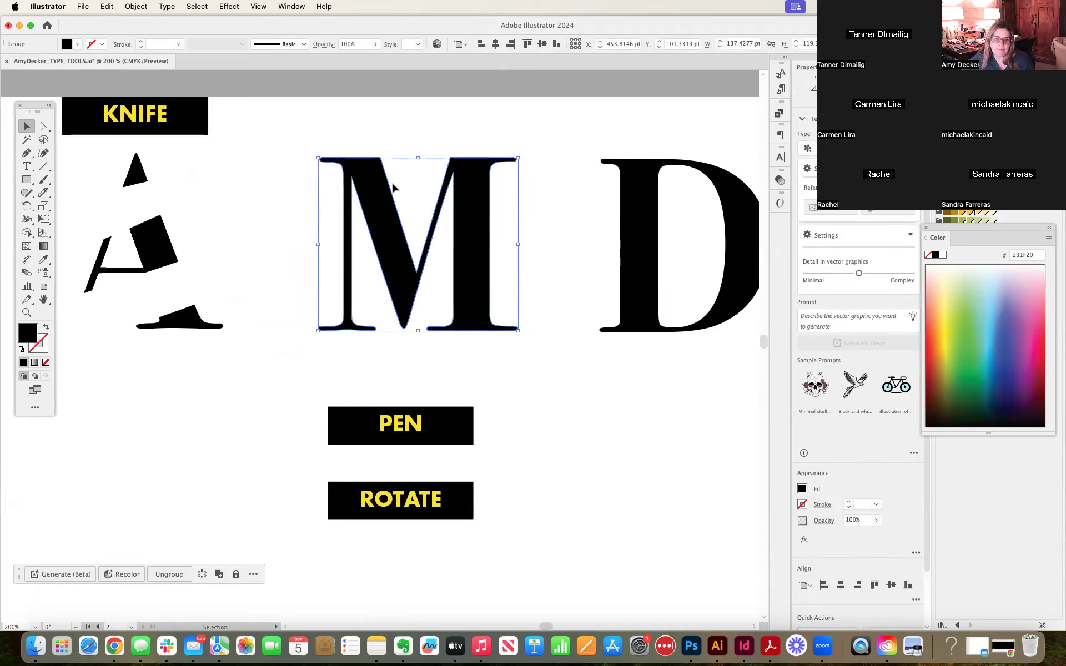
{"action": "left_click", "coordinate": [26, 155]}
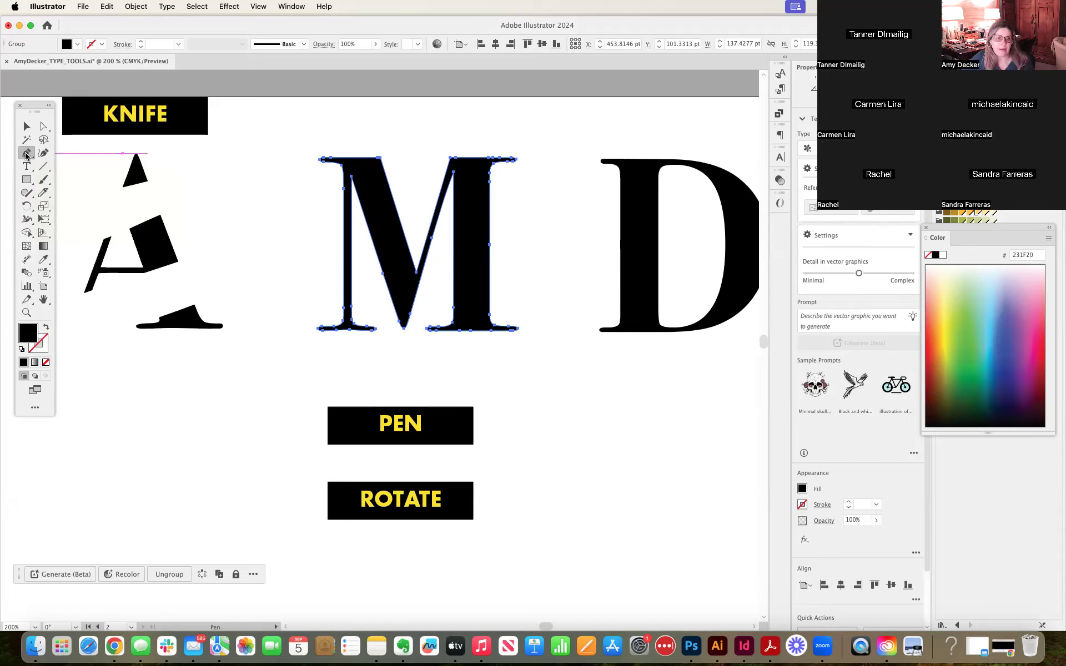
{"action": "left_click", "coordinate": [26, 126]}
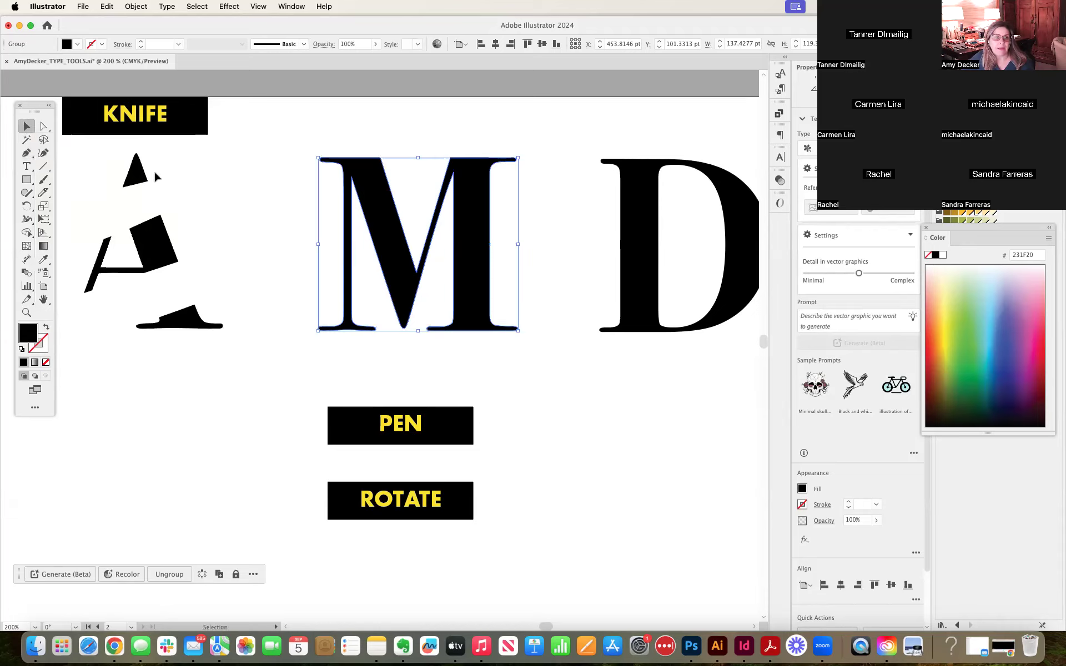
{"action": "key", "text": "a"}
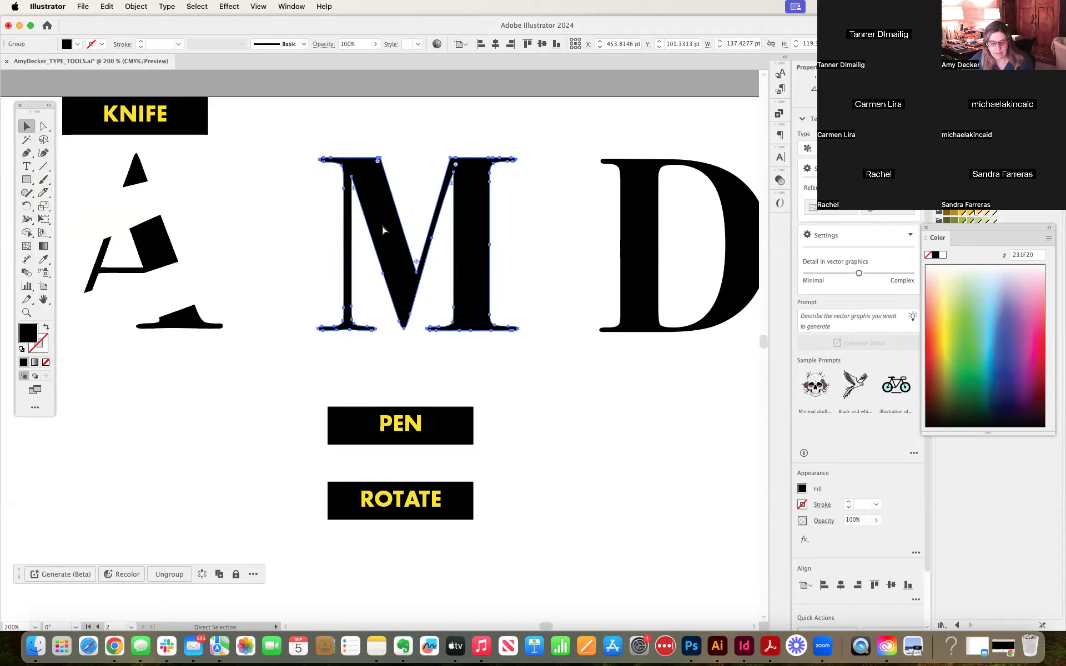
Step: Duplicate the outlined M and place the copy level with the original, just right of it, at about X 597.6 pt, Y 101.3 pt
{"action": "left_click_drag", "start_coordinate": [383, 229], "coordinate": [696, 461]}
{"action": "left_click_drag", "start_coordinate": [489, 317], "coordinate": [670, 320]}
{"action": "left_click_drag", "start_coordinate": [577, 276], "coordinate": [155, 506]}
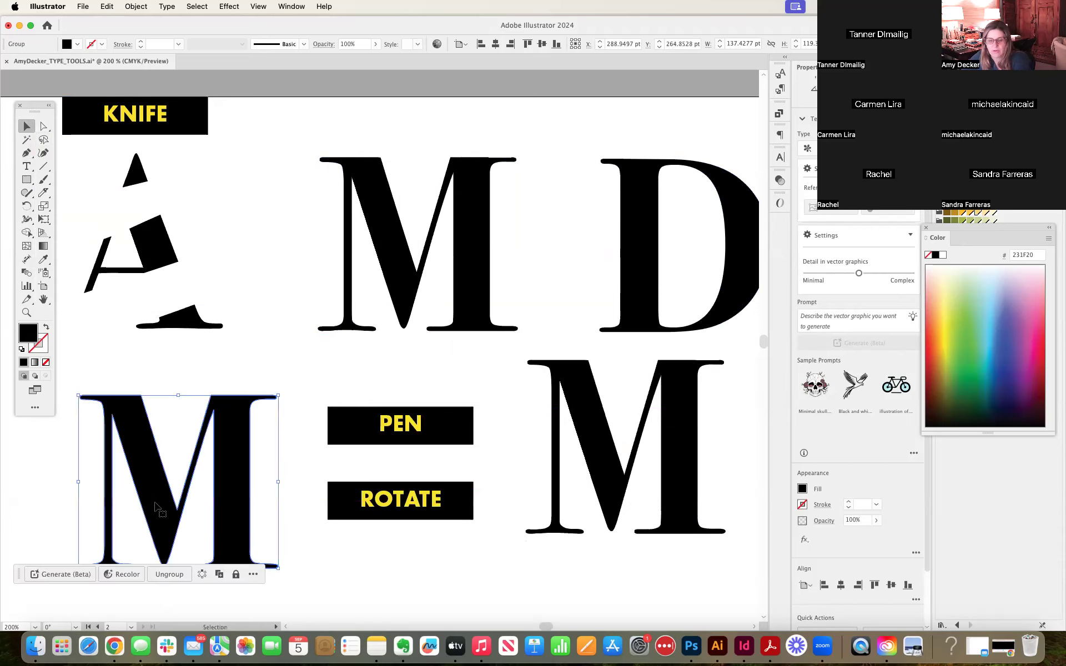
{"action": "key", "text": "Delete"}
{"action": "left_click_drag", "start_coordinate": [665, 271], "coordinate": [734, 218]}
{"action": "key", "text": "super+z"}
{"action": "left_click_drag", "start_coordinate": [617, 221], "coordinate": [673, 272]}
{"action": "left_click", "coordinate": [449, 404]}
{"action": "left_click_drag", "start_coordinate": [430, 466], "coordinate": [452, 257]}
{"action": "left_click_drag", "start_coordinate": [298, 261], "coordinate": [523, 307]}
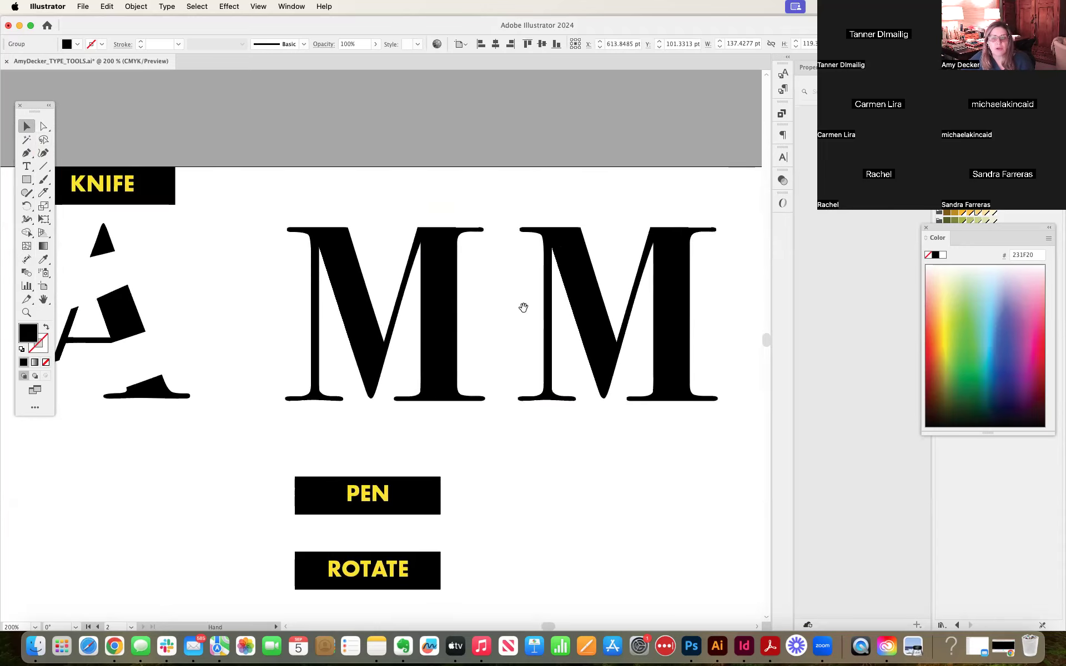
{"action": "left_click_drag", "start_coordinate": [575, 277], "coordinate": [544, 276]}
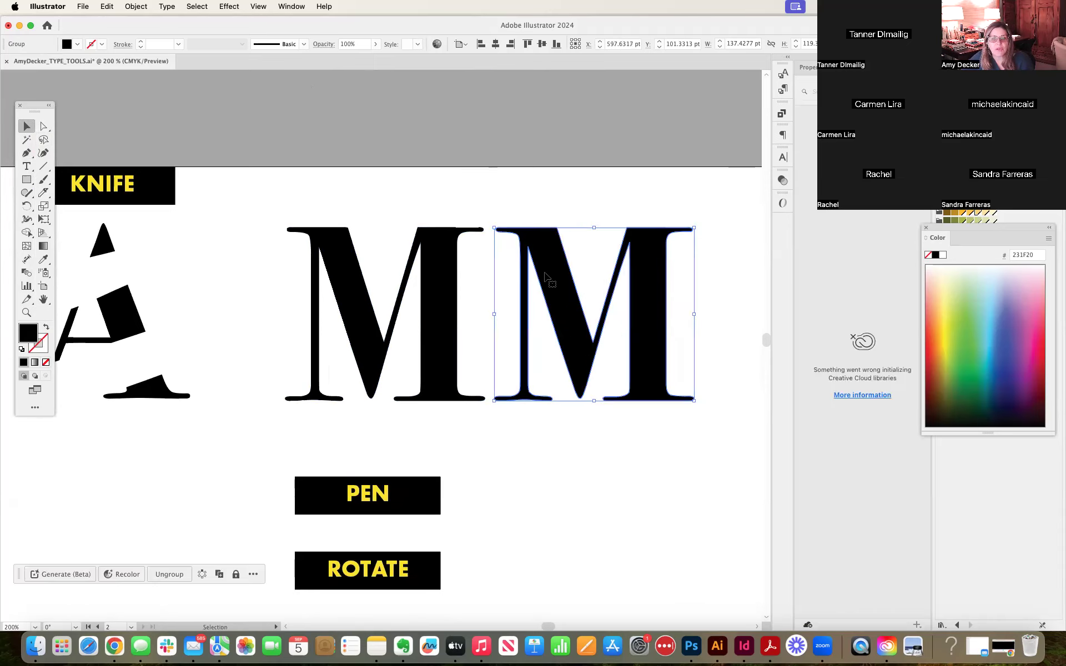
Step: Remove the M copy's upper-left serif by deleting the anchor points along its underside and inner curve
{"action": "key", "text": "a"}
{"action": "key", "text": "super+equal"}
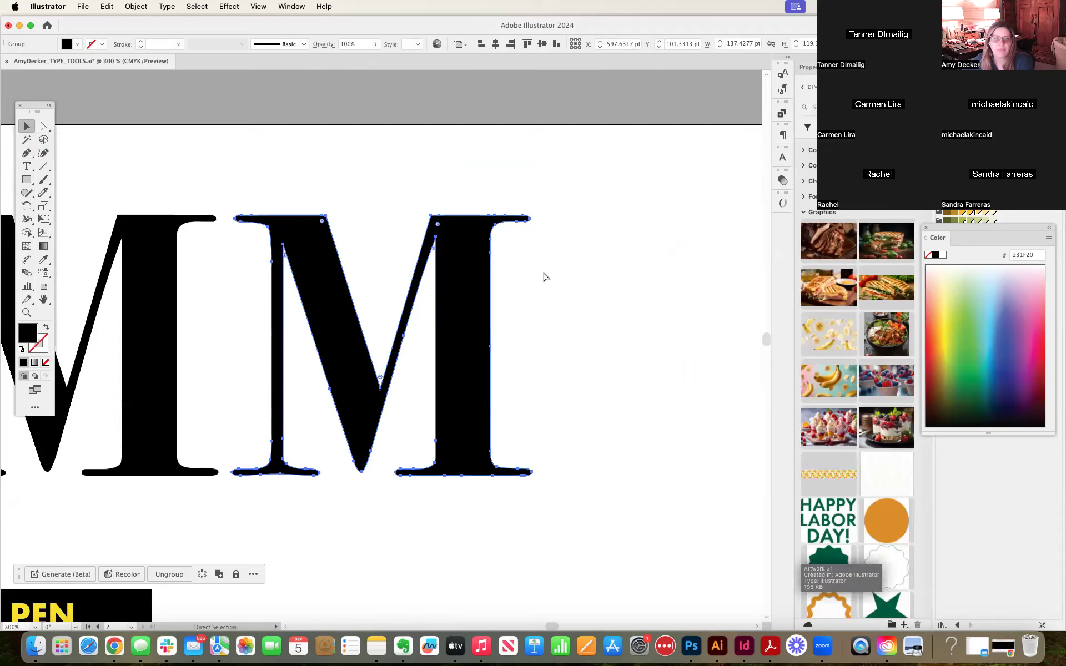
{"action": "key", "text": "super+equal"}
{"action": "left_click_drag", "start_coordinate": [298, 309], "coordinate": [426, 297]}
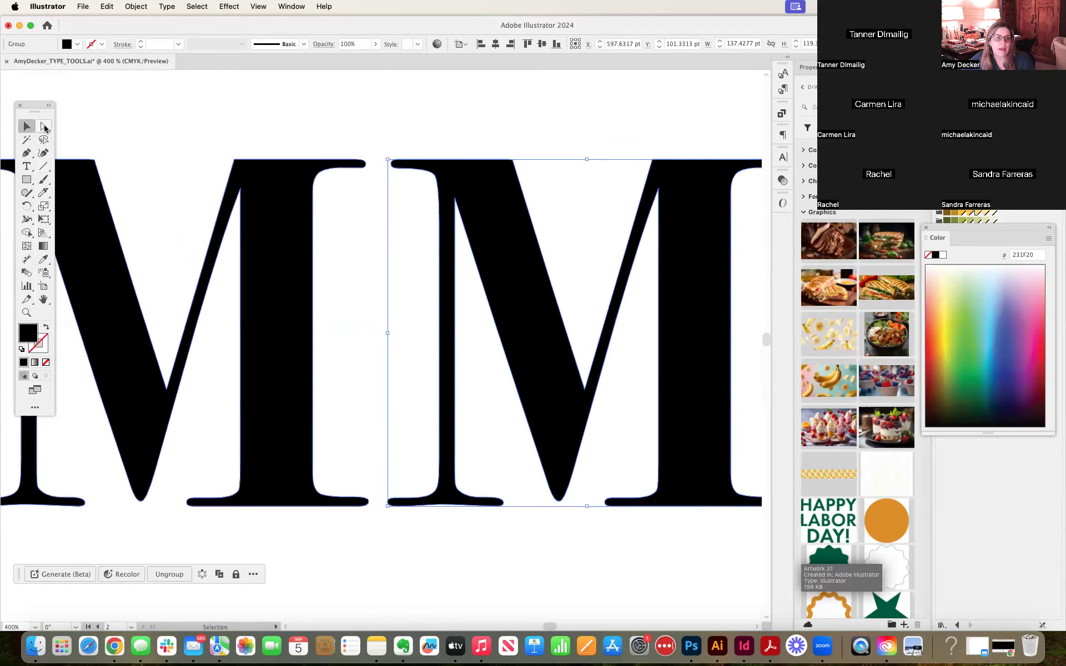
{"action": "left_click", "coordinate": [44, 127]}
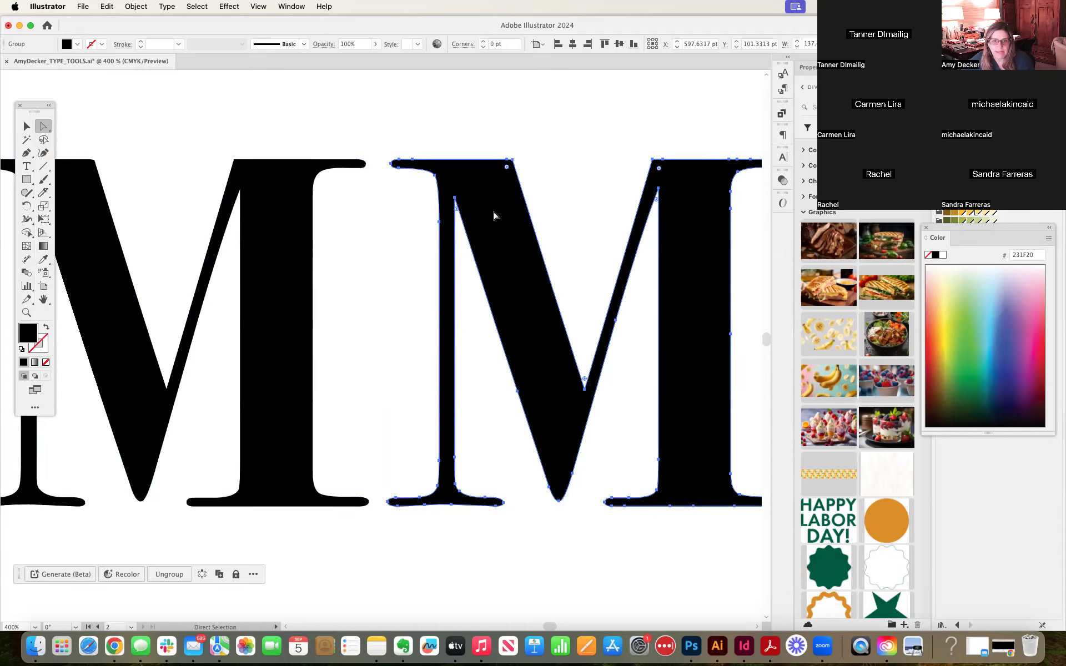
{"action": "left_click", "coordinate": [26, 154]}
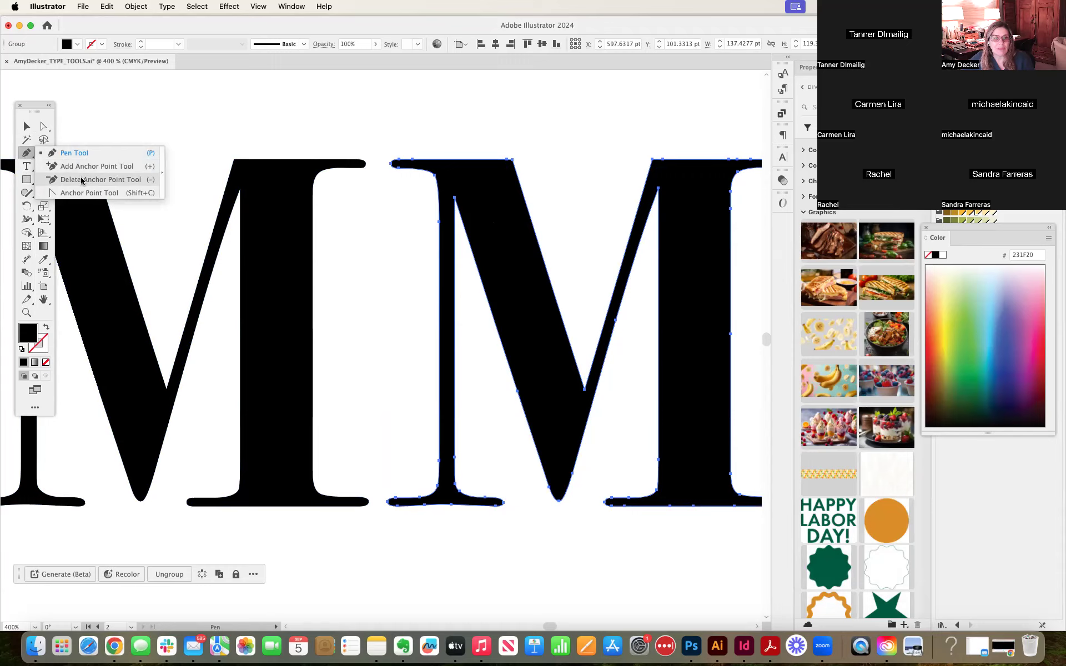
{"action": "left_click", "coordinate": [82, 180]}
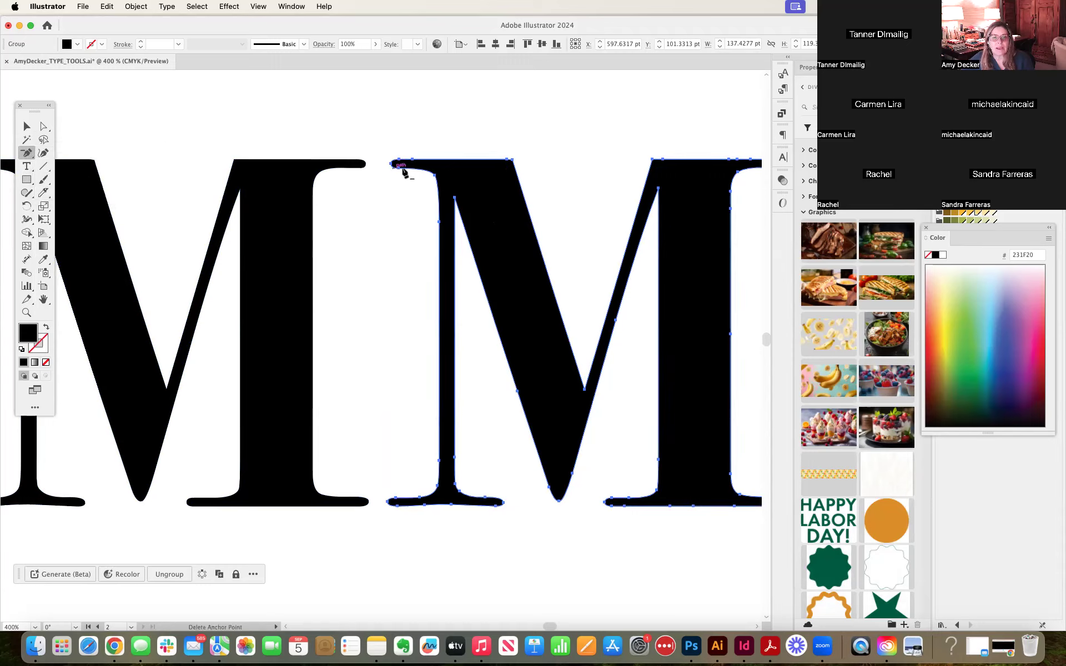
{"action": "left_click", "coordinate": [434, 176]}
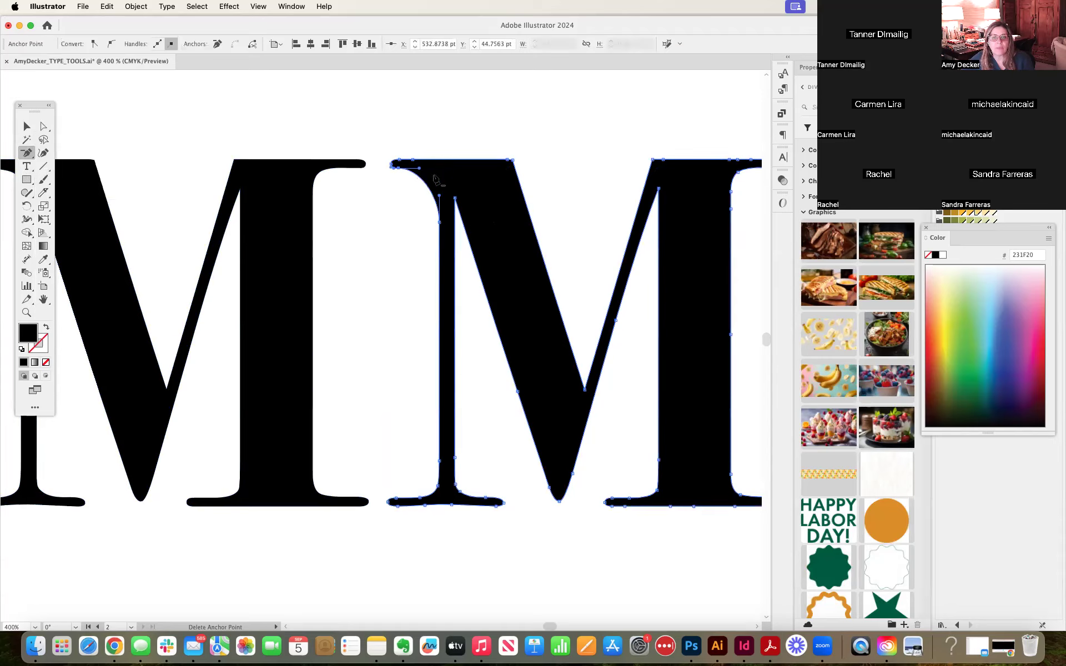
{"action": "left_click", "coordinate": [397, 168]}
{"action": "left_click", "coordinate": [439, 223]}
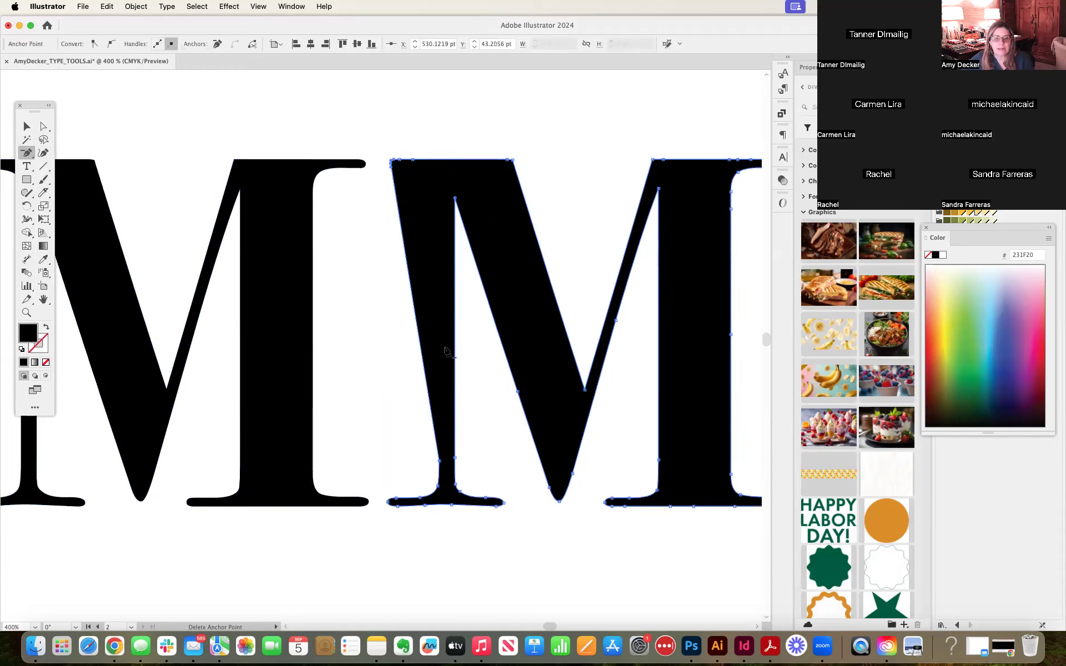
Step: Remove the M copy's lower-left serif by deleting its inner-curve anchor points, undoing the excess deletion at the bottom corner
{"action": "left_click", "coordinate": [439, 460]}
{"action": "left_click", "coordinate": [439, 484]}
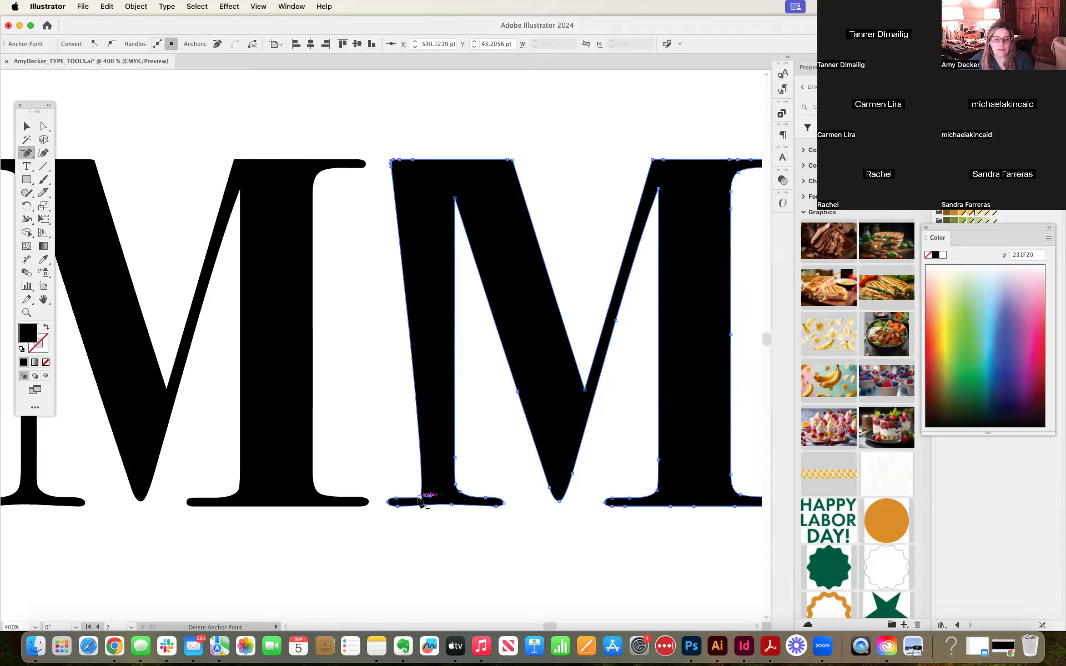
{"action": "left_click", "coordinate": [419, 501]}
{"action": "left_click", "coordinate": [397, 500]}
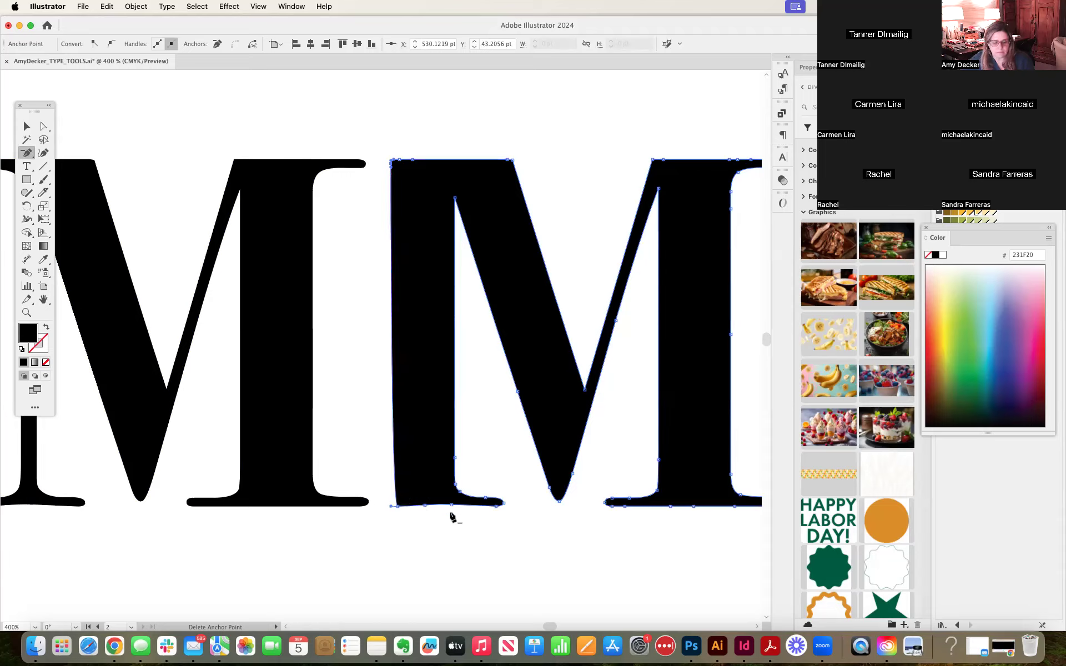
{"action": "key", "text": "super+z"}
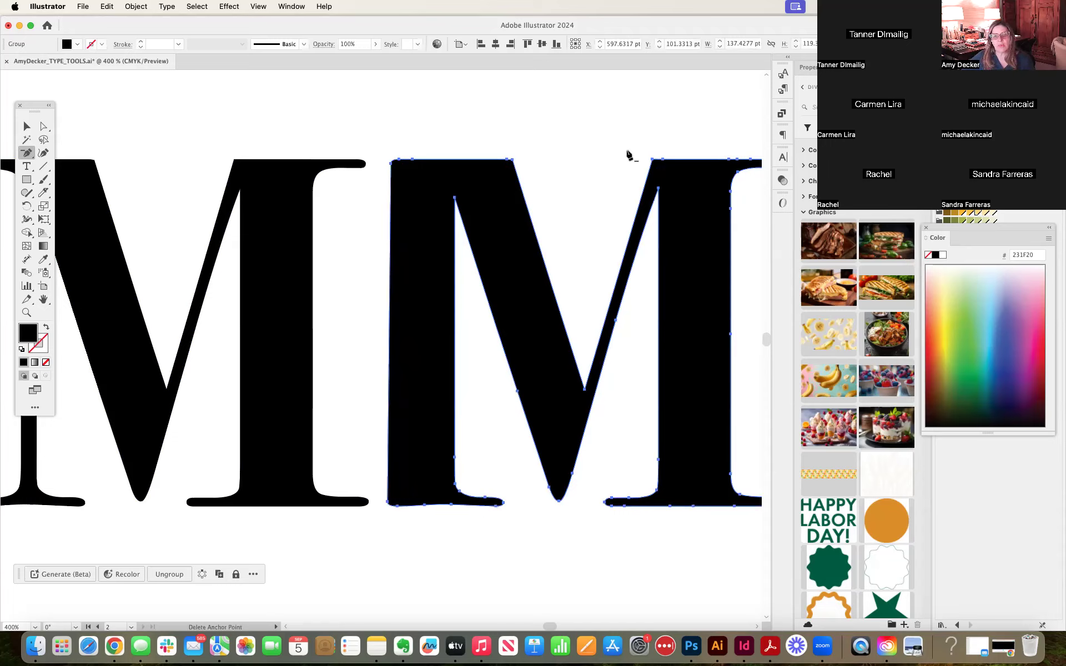
Step: Move the edited M copy to about X 600.3 pt, Y 96.6 pt
{"action": "left_click", "coordinate": [29, 129]}
{"action": "left_click", "coordinate": [500, 148]}
{"action": "left_click", "coordinate": [415, 192]}
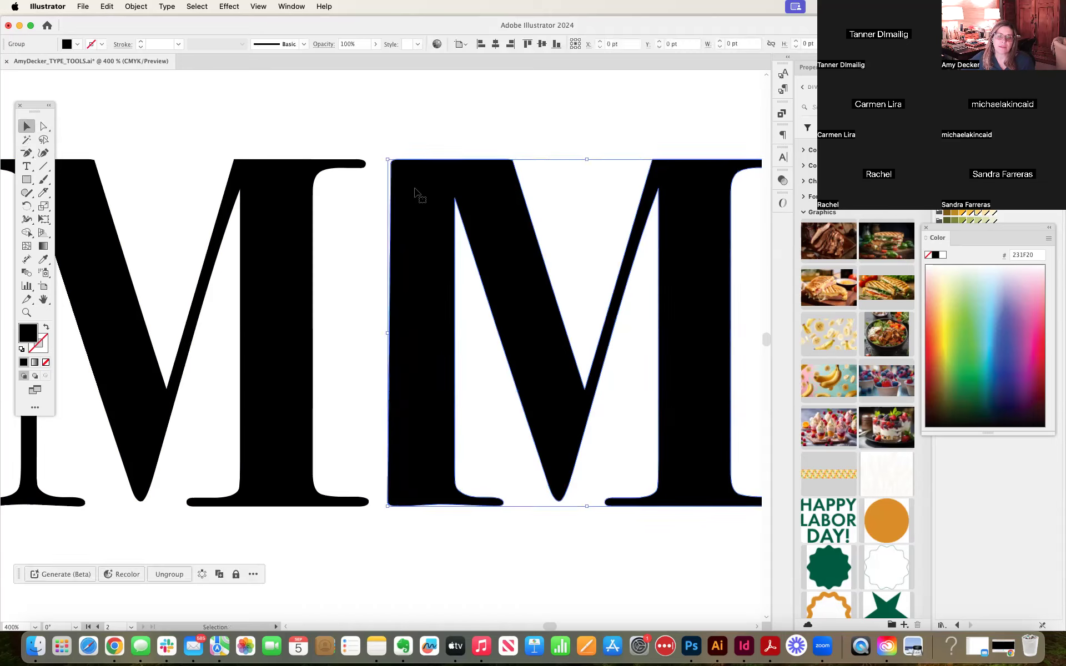
{"action": "mouse_move", "coordinate": [419, 200]}
{"action": "left_mouse_down"}
{"action": "mouse_move", "coordinate": [419, 178]}
{"action": "mouse_move", "coordinate": [427, 186]}
{"action": "left_mouse_up"}
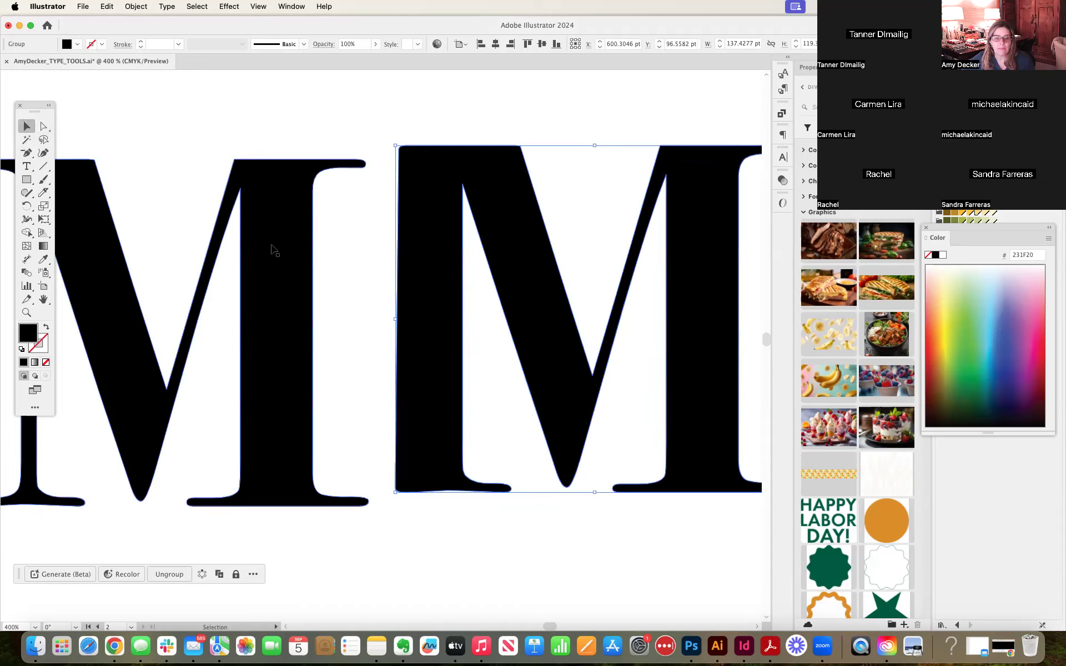
Step: Delete the anchor point midway along the underside of the M copy's left foot
{"action": "left_click", "coordinate": [43, 127]}
{"action": "left_click", "coordinate": [434, 489]}
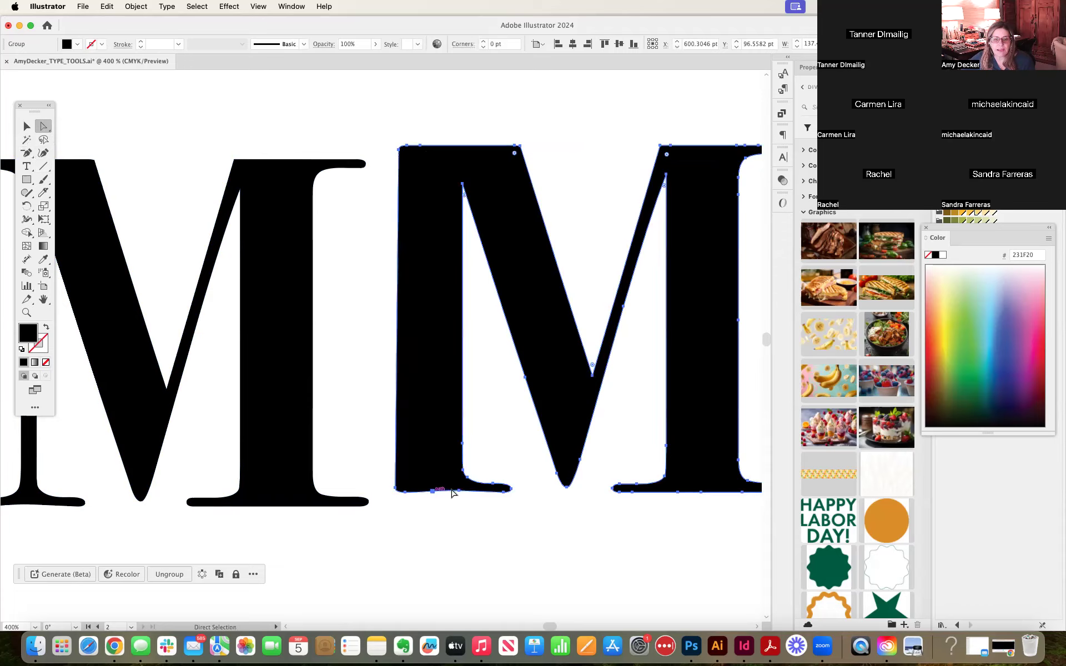
{"action": "left_click", "coordinate": [28, 154]}
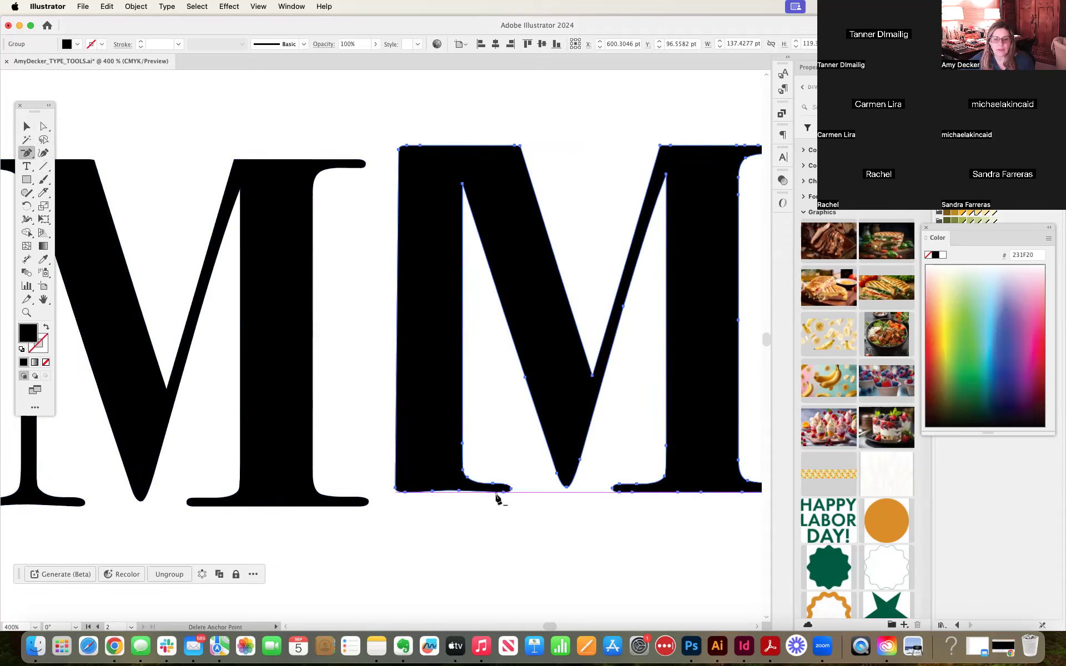
{"action": "left_click", "coordinate": [456, 492]}
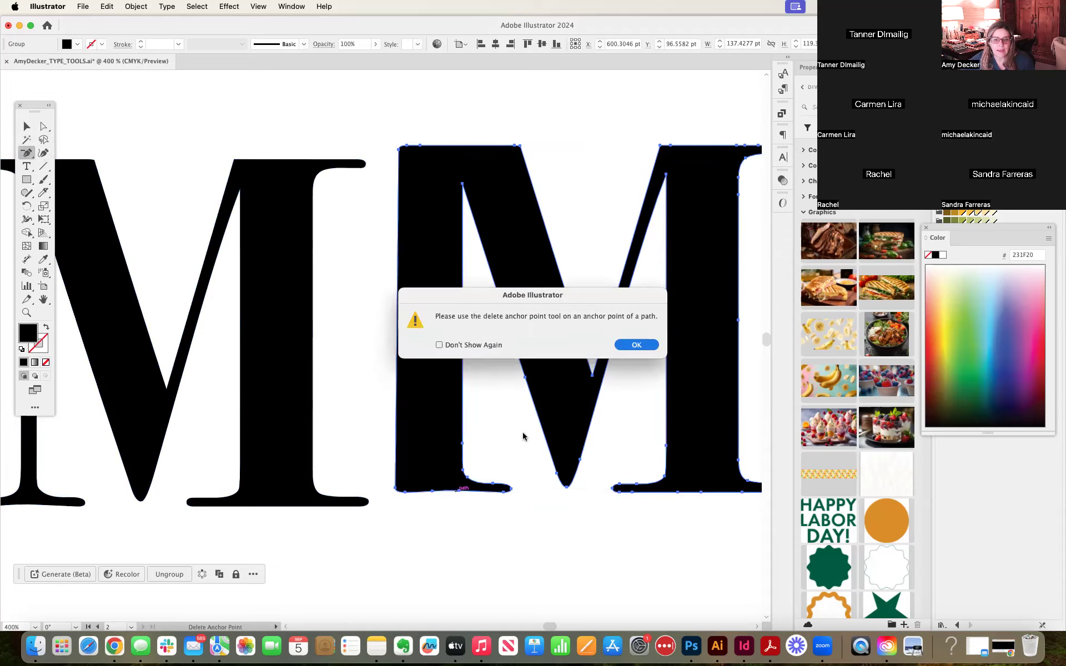
{"action": "left_click", "coordinate": [637, 345]}
{"action": "left_click", "coordinate": [459, 494]}
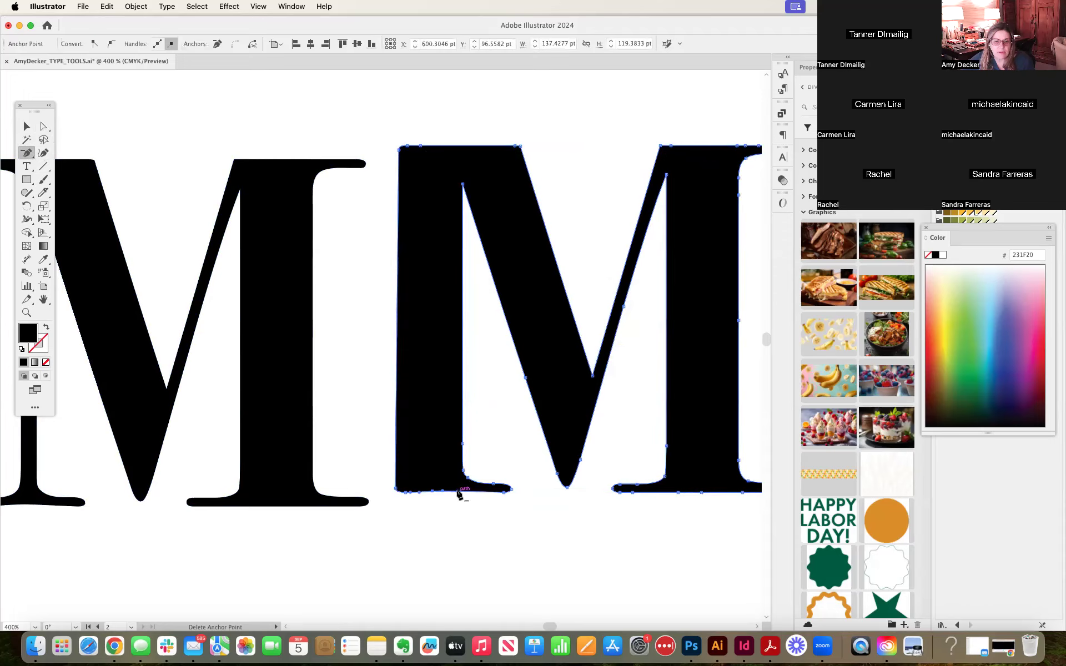
{"action": "left_click", "coordinate": [439, 493]}
{"action": "left_click", "coordinate": [636, 344]}
Step: Delete the remaining uneven anchor points on the underside of the left foot at 2400% zoom to straighten its bottom edge
{"action": "key", "text": "super+equal"}
{"action": "key", "text": "super+equal"}
{"action": "key", "text": "super+equal"}
{"action": "key", "text": "super+equal"}
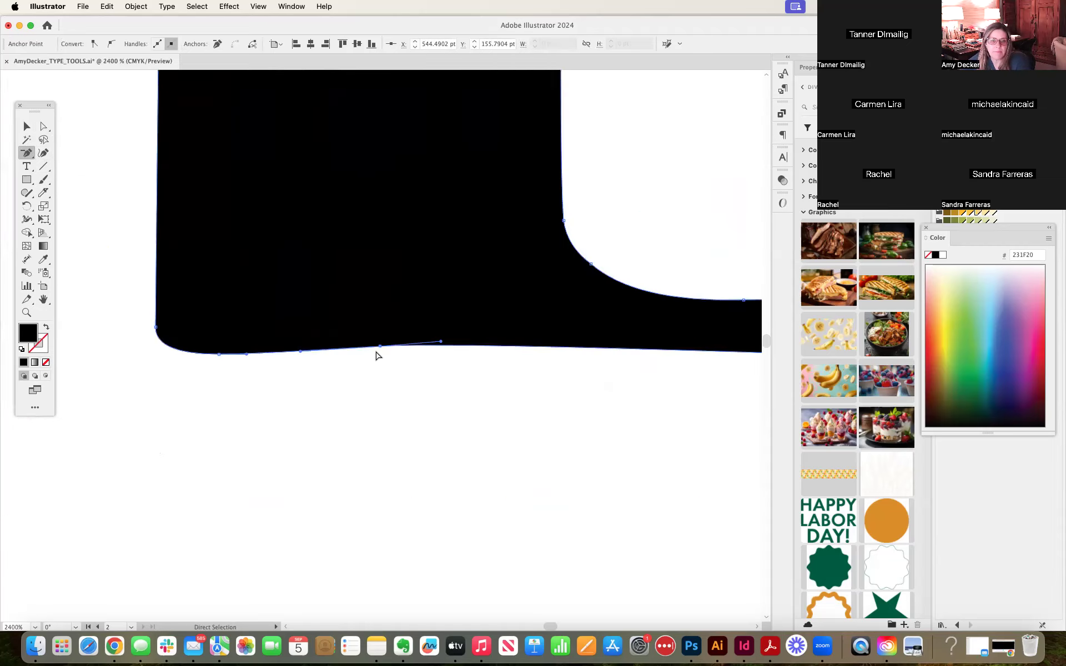
{"action": "left_click", "coordinate": [245, 354]}
{"action": "left_click", "coordinate": [636, 345]}
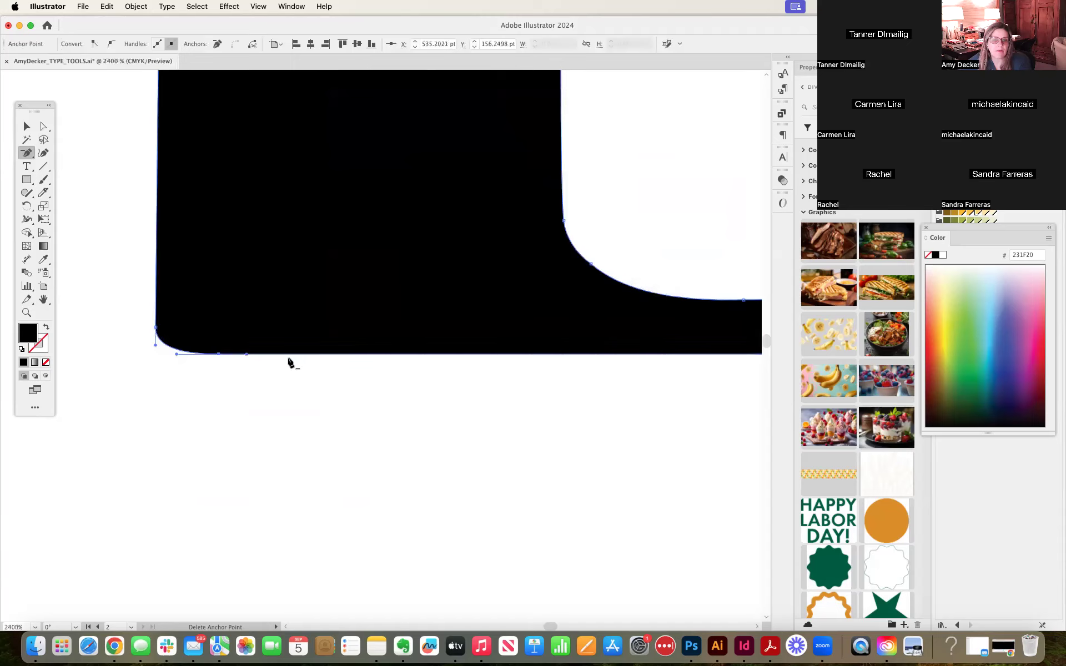
Step: Try to delete the anchor point rounding the left foot's lower-left corner, and undo the deletion
{"action": "left_click", "coordinate": [245, 355]}
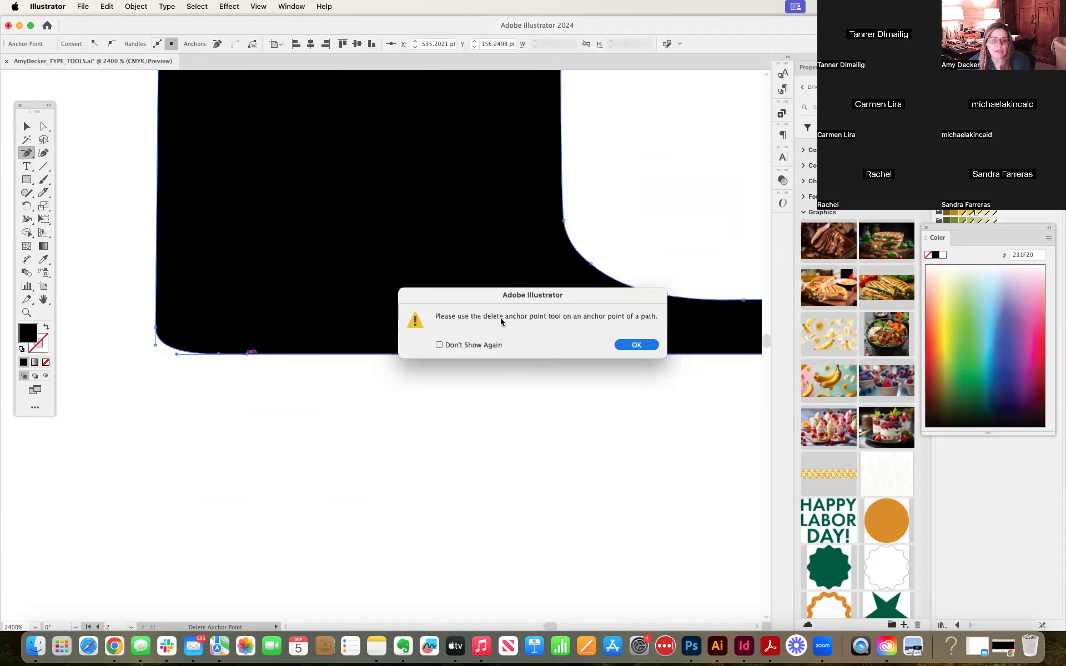
{"action": "left_click", "coordinate": [636, 346]}
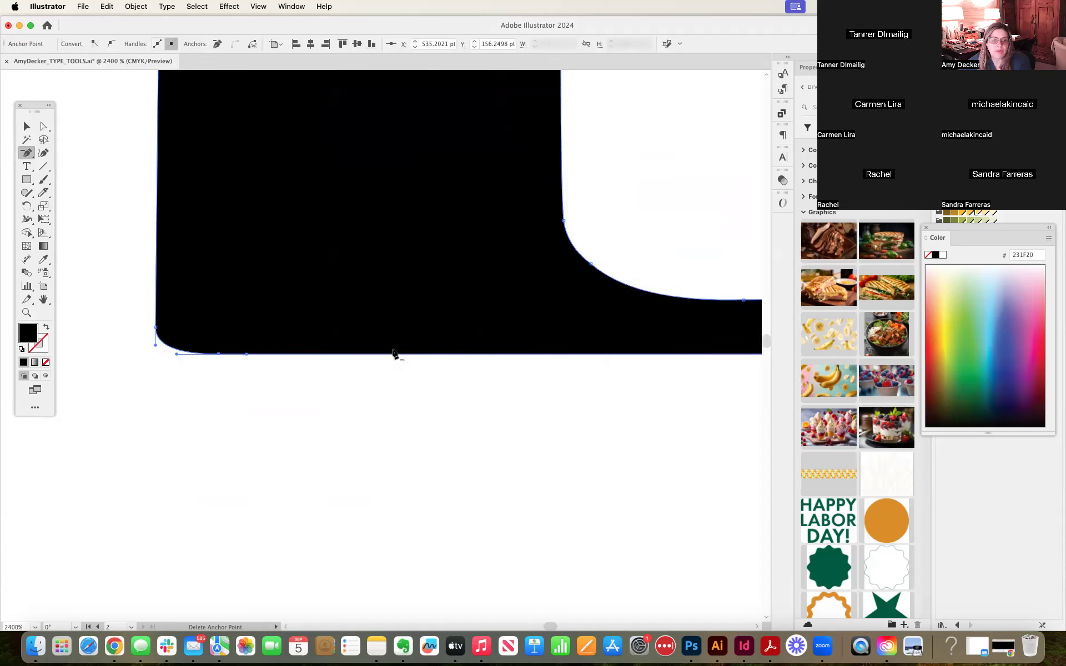
{"action": "left_click", "coordinate": [246, 358]}
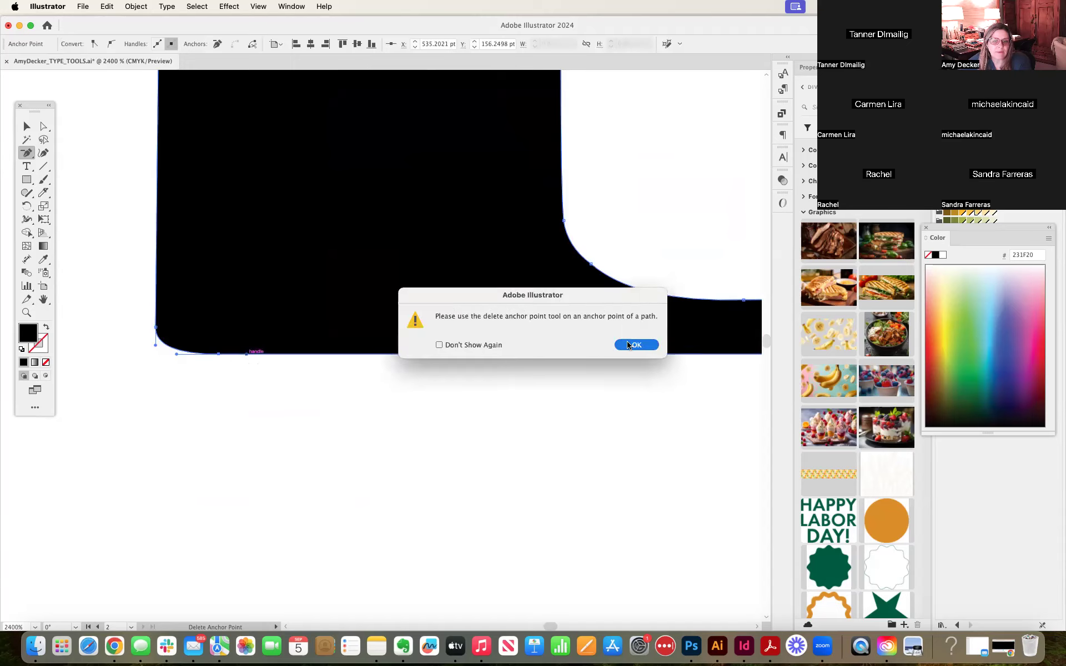
{"action": "left_click", "coordinate": [633, 345]}
{"action": "left_click", "coordinate": [219, 355]}
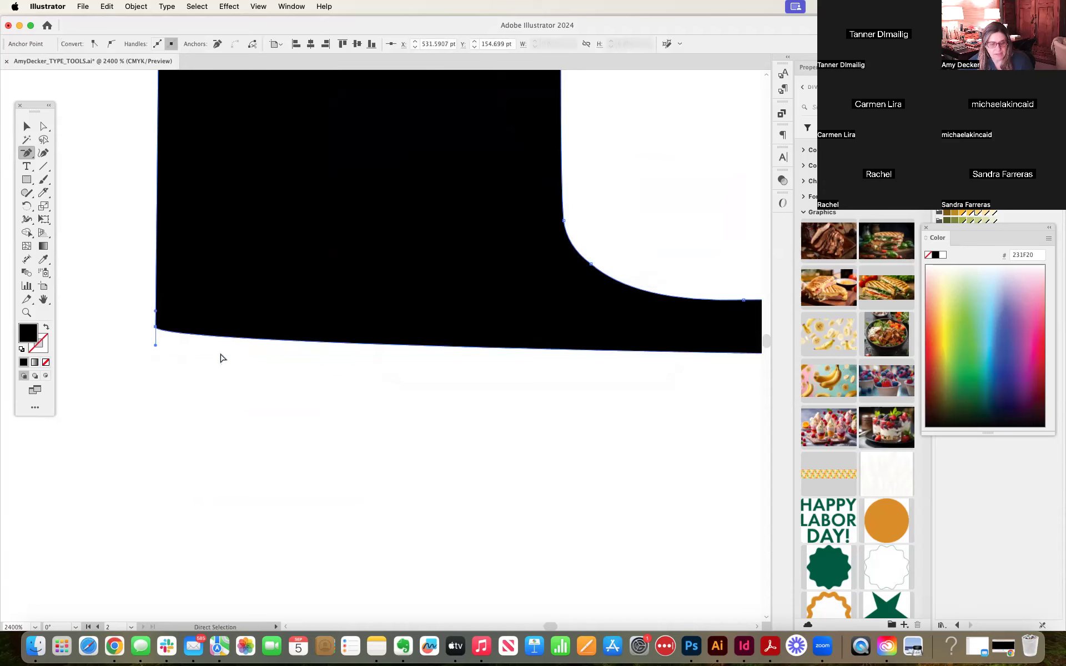
{"action": "key", "text": "super+z"}
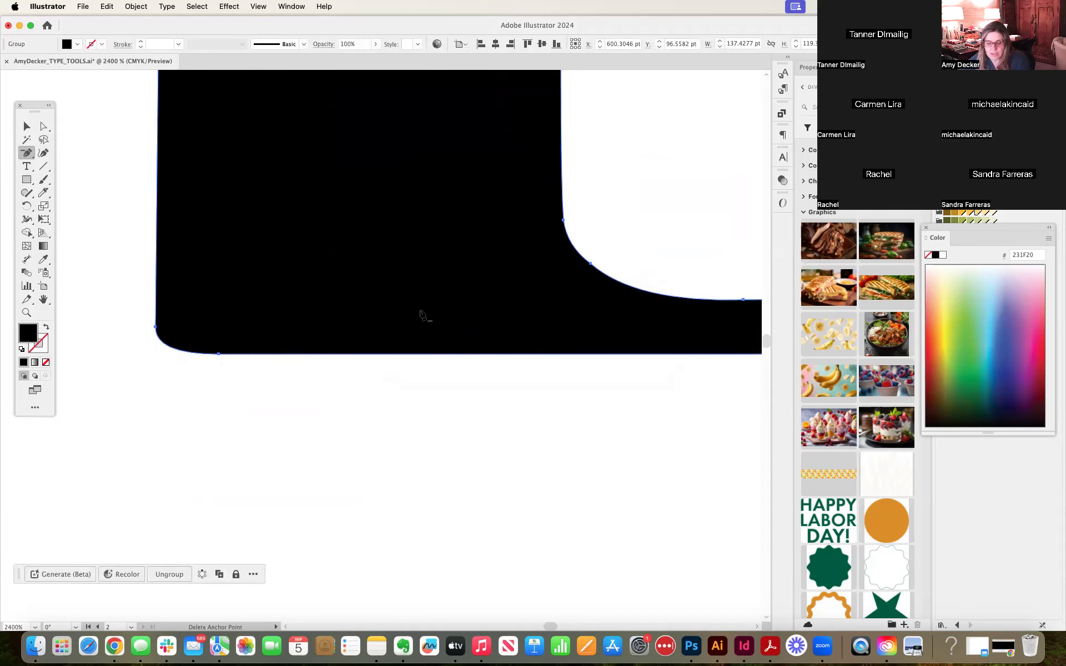
Step: Compare the M copy's squared-off left stem with the original M at 400% zoom
{"action": "key", "text": "super+minus"}
{"action": "key", "text": "super+minus"}
{"action": "key", "text": "super+minus"}
{"action": "key", "text": "super+minus"}
{"action": "key", "text": "super+minus"}
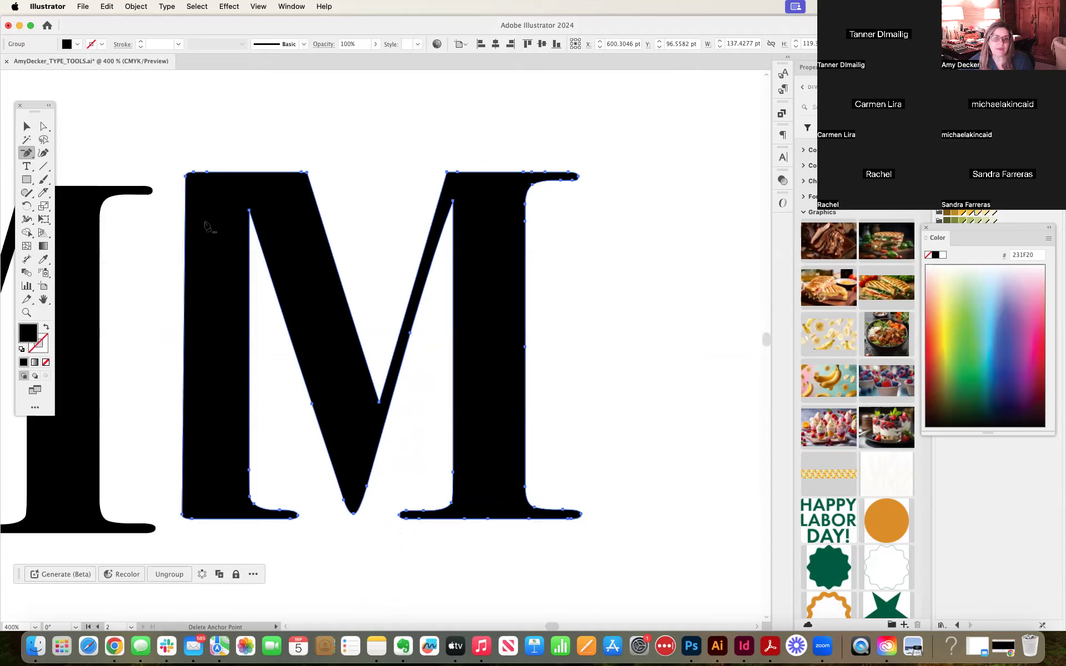
{"action": "left_click", "coordinate": [26, 127]}
{"action": "left_click", "coordinate": [278, 125]}
{"action": "left_click_drag", "start_coordinate": [281, 126], "coordinate": [521, 101]}
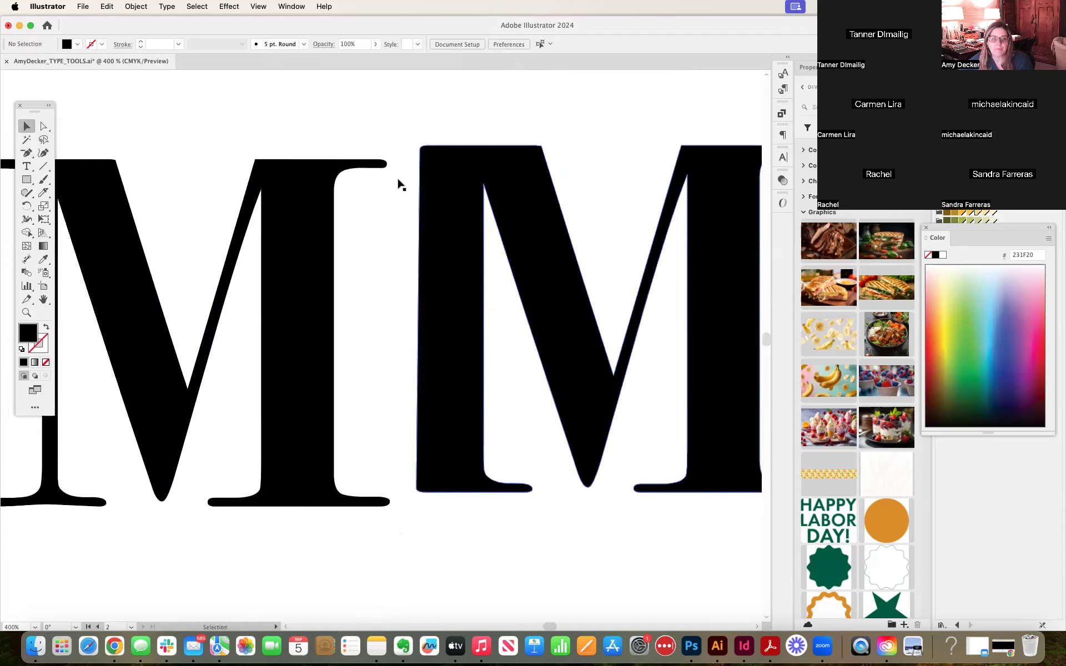
Step: Delete the anchor points beneath the original M's upper-right serif and down the right stem's outer edge
{"action": "left_click", "coordinate": [319, 204]}
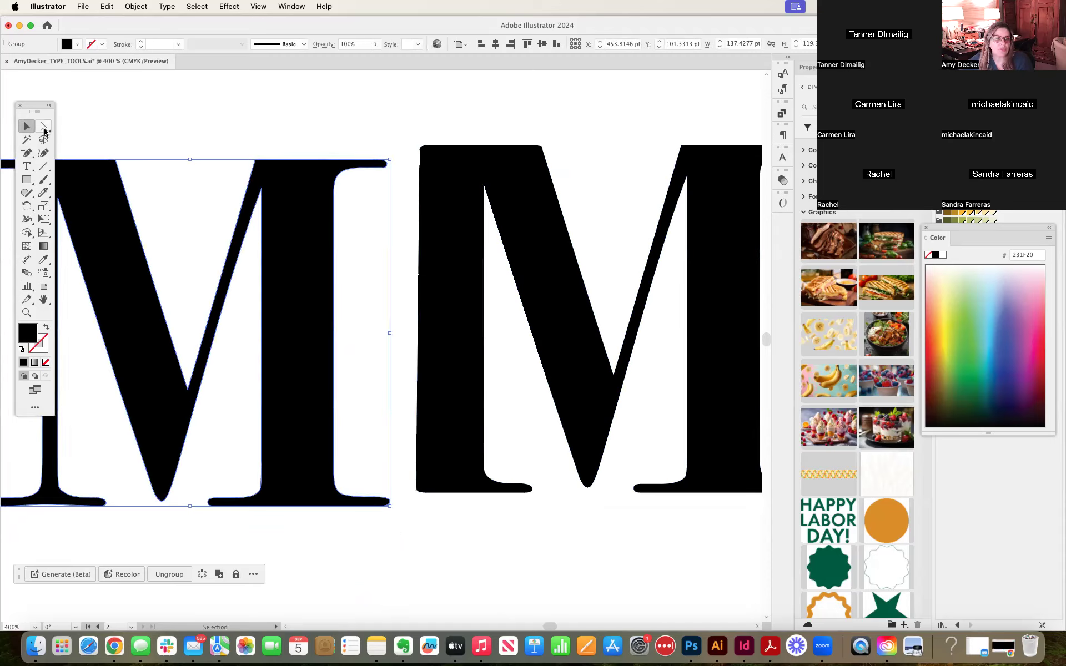
{"action": "left_click", "coordinate": [29, 157]}
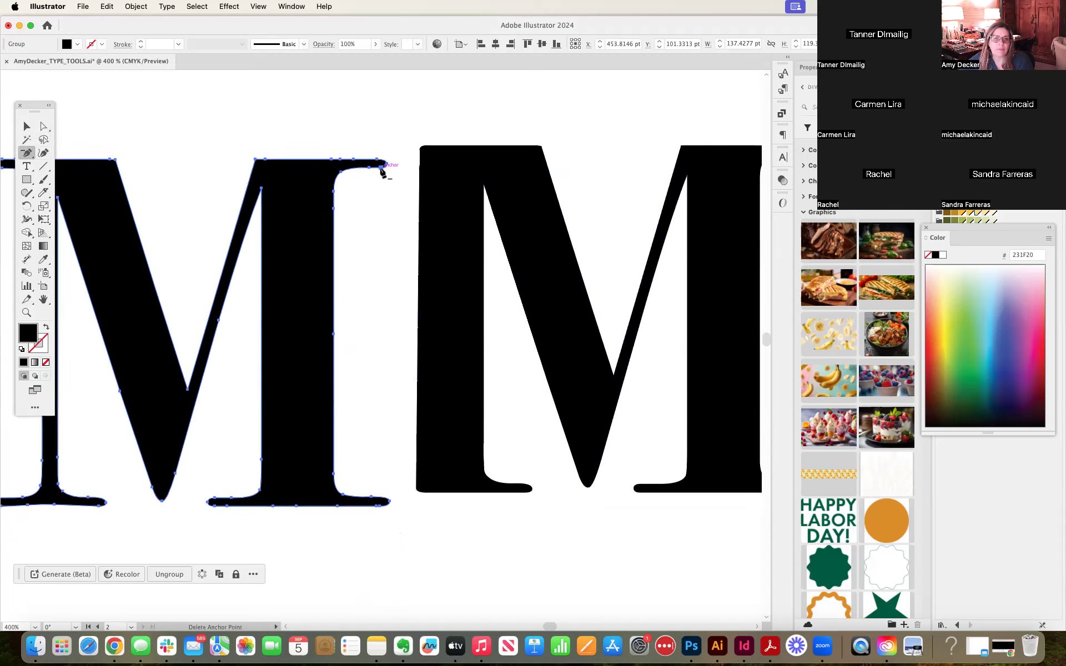
{"action": "left_click", "coordinate": [381, 167]}
{"action": "left_click", "coordinate": [369, 167]}
{"action": "left_click", "coordinate": [341, 172]}
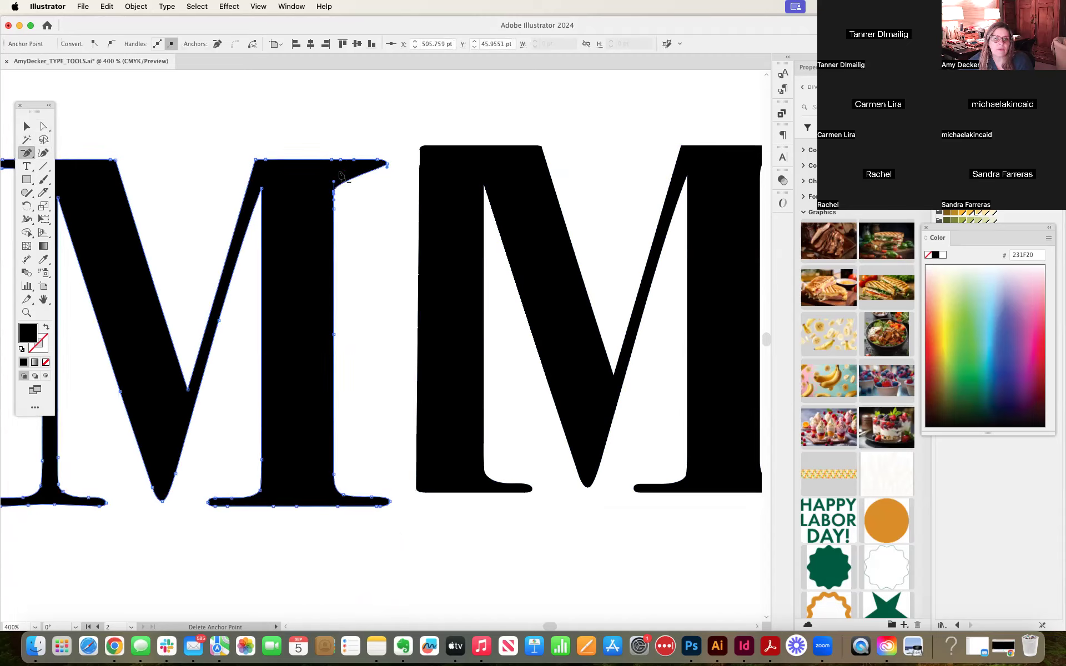
{"action": "left_click", "coordinate": [334, 191]}
{"action": "left_click", "coordinate": [333, 209]}
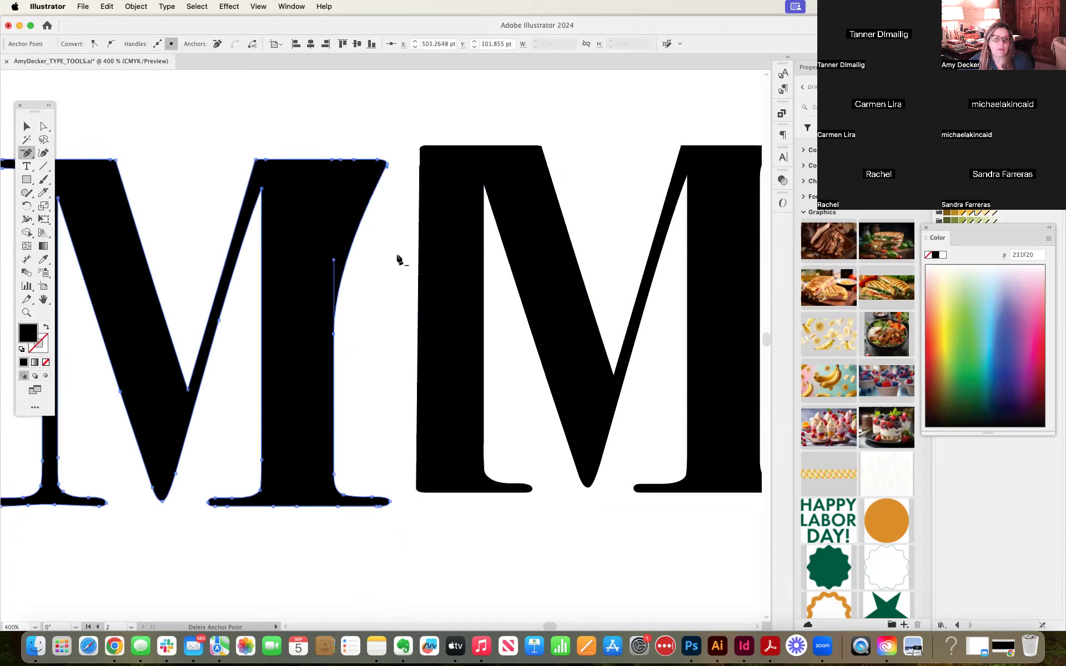
{"action": "left_click", "coordinate": [333, 334]}
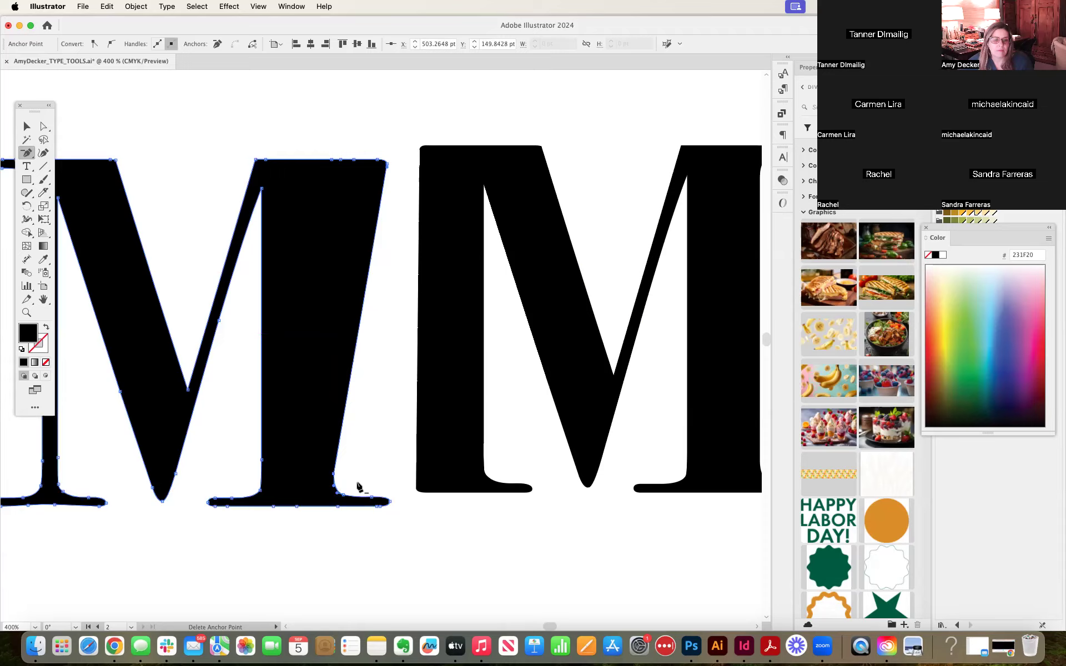
Step: Delete the anchor points on top of the original M's lower-right serif to square off the right stem
{"action": "left_click", "coordinate": [333, 474]}
{"action": "left_click", "coordinate": [339, 493]}
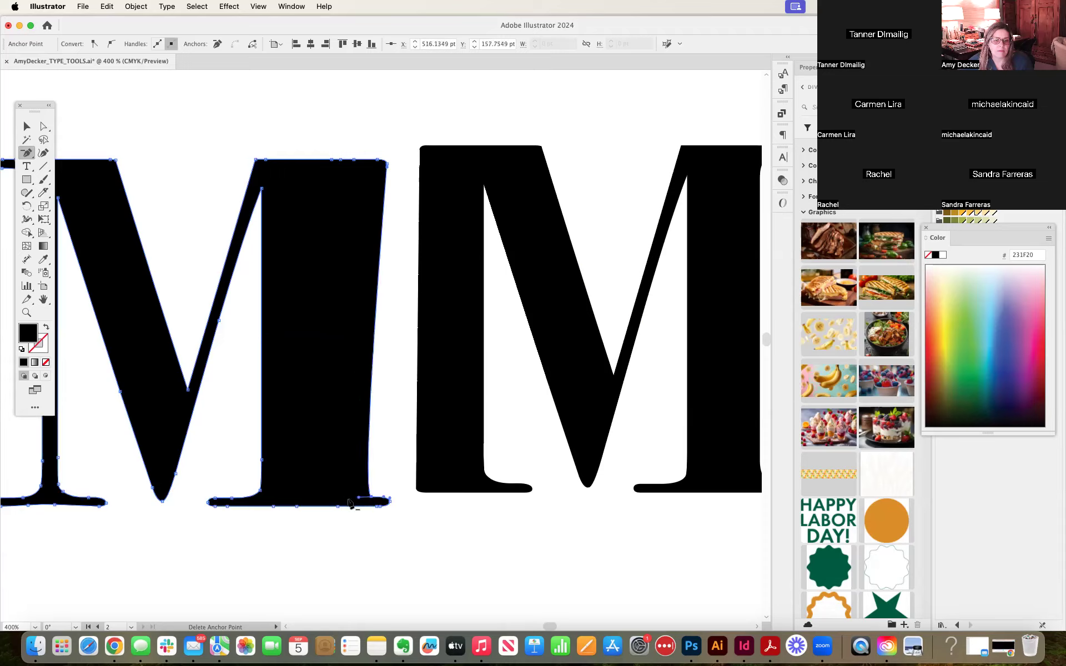
{"action": "left_click", "coordinate": [371, 498]}
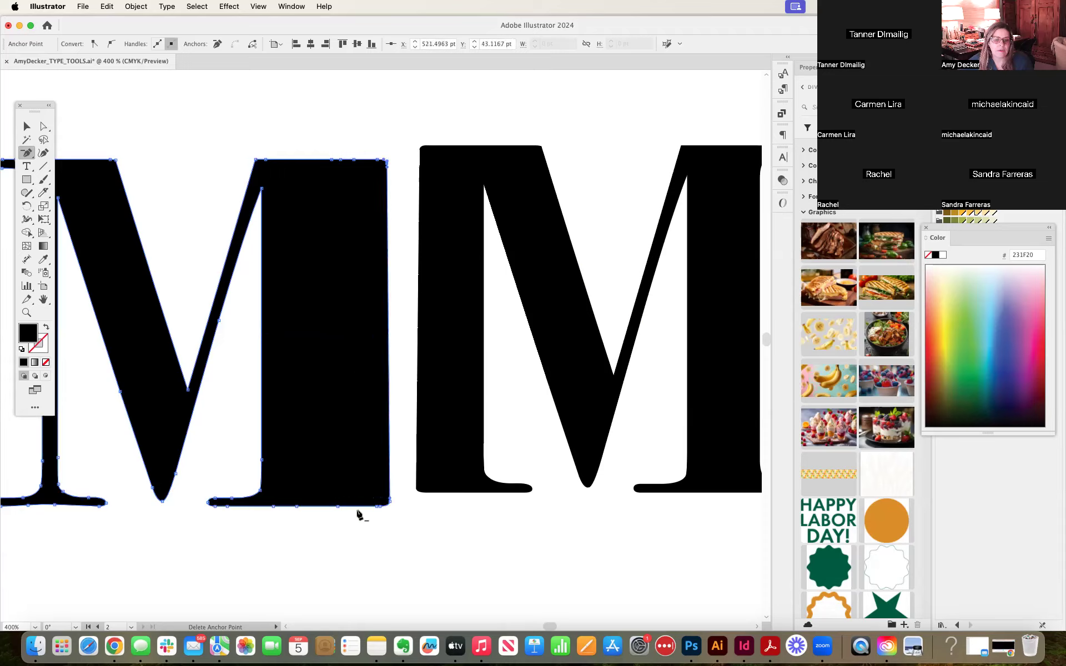
Step: Delete the extra anchor points along the underside of the original M's right foot and deselect the letter
{"action": "left_click", "coordinate": [293, 507]}
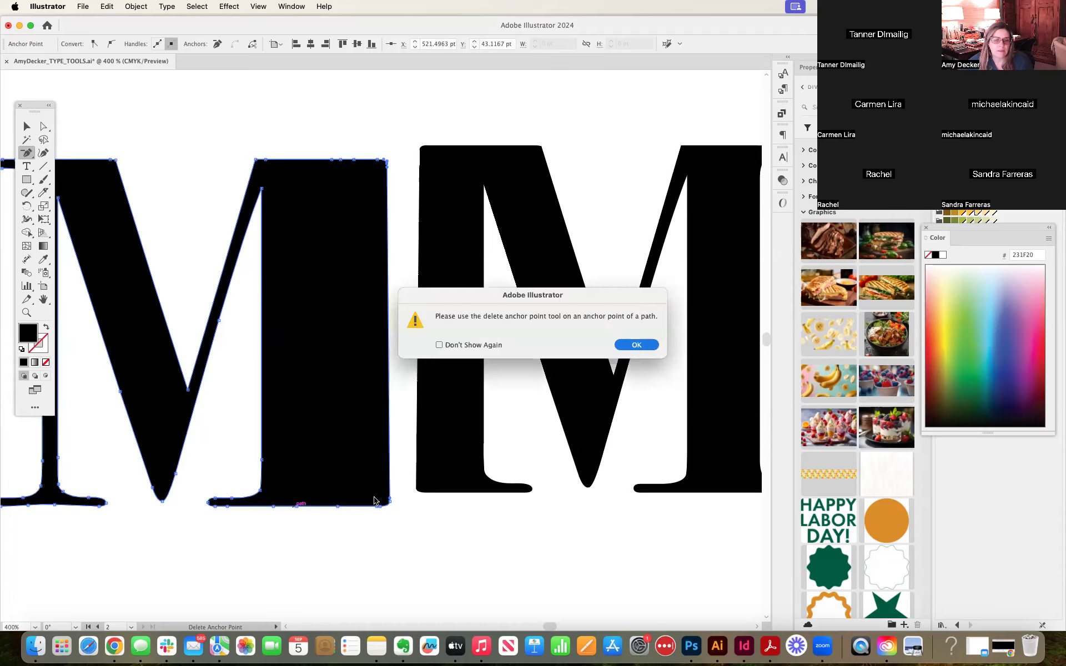
{"action": "left_click", "coordinate": [635, 344]}
{"action": "left_click", "coordinate": [338, 506]}
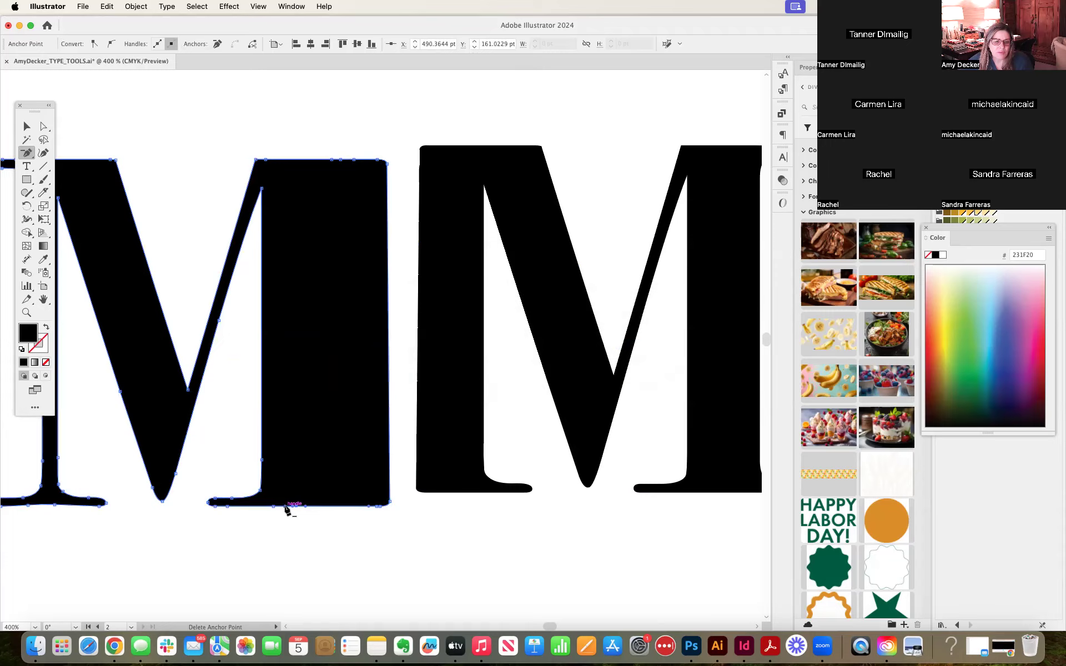
{"action": "left_click", "coordinate": [286, 507]}
{"action": "left_click", "coordinate": [644, 345]}
{"action": "left_click", "coordinate": [33, 131]}
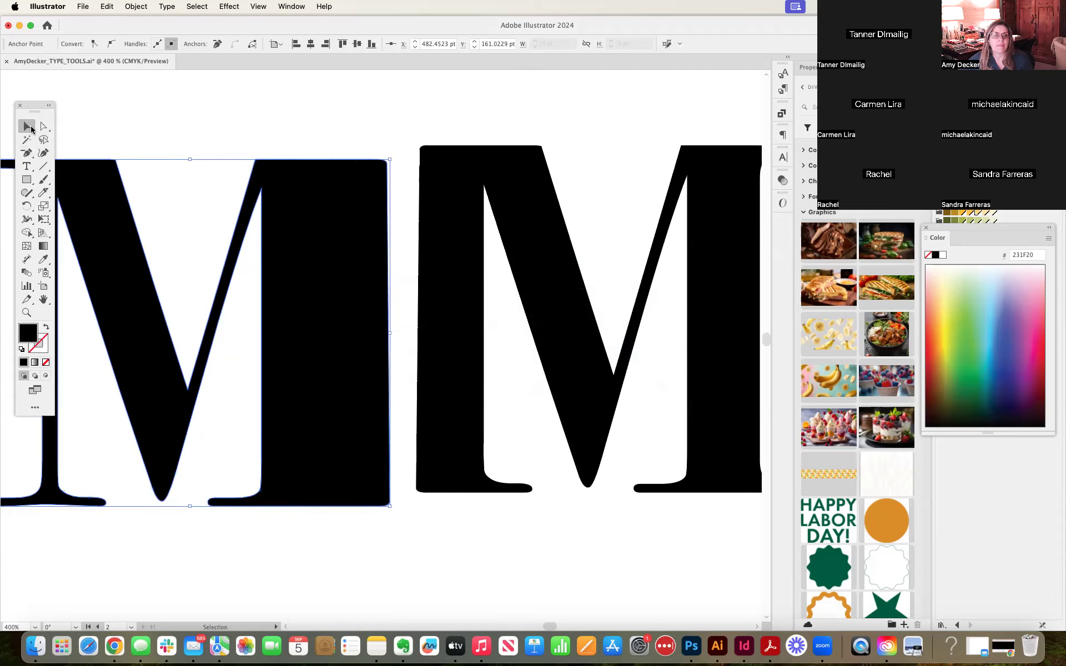
{"action": "left_click", "coordinate": [205, 108]}
{"action": "key", "text": "super+minus"}
{"action": "key", "text": "super+minus"}
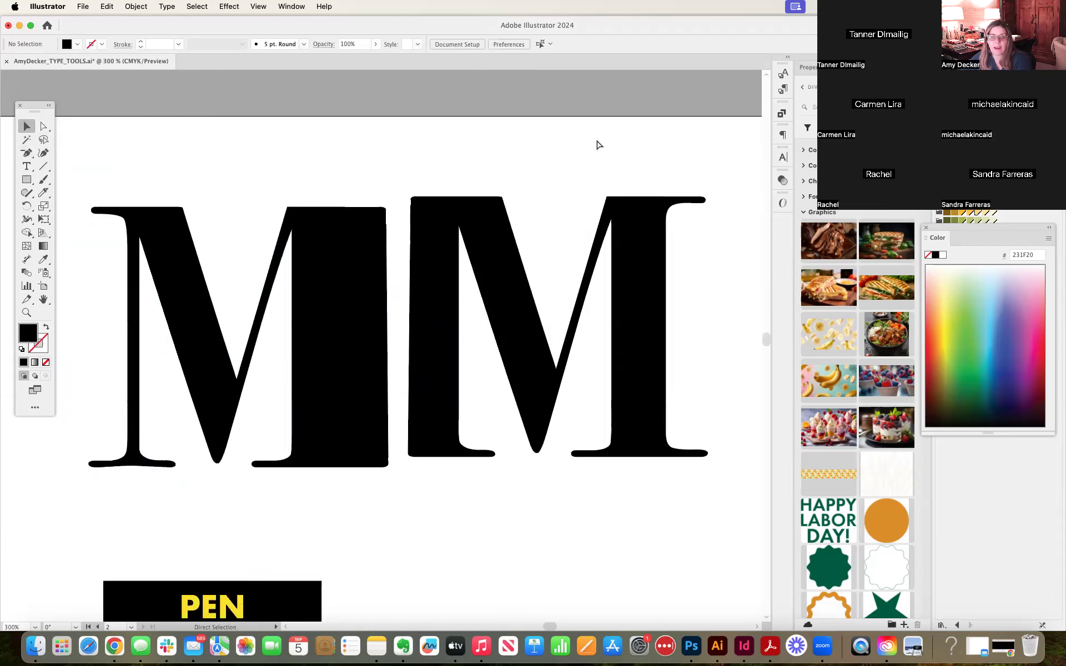
Step: Add two anchor points near the top of the M copy's outer left edge with the Add Anchor Point tool
{"action": "left_click_drag", "start_coordinate": [468, 301], "coordinate": [530, 302]}
{"action": "key", "text": "super+equal"}
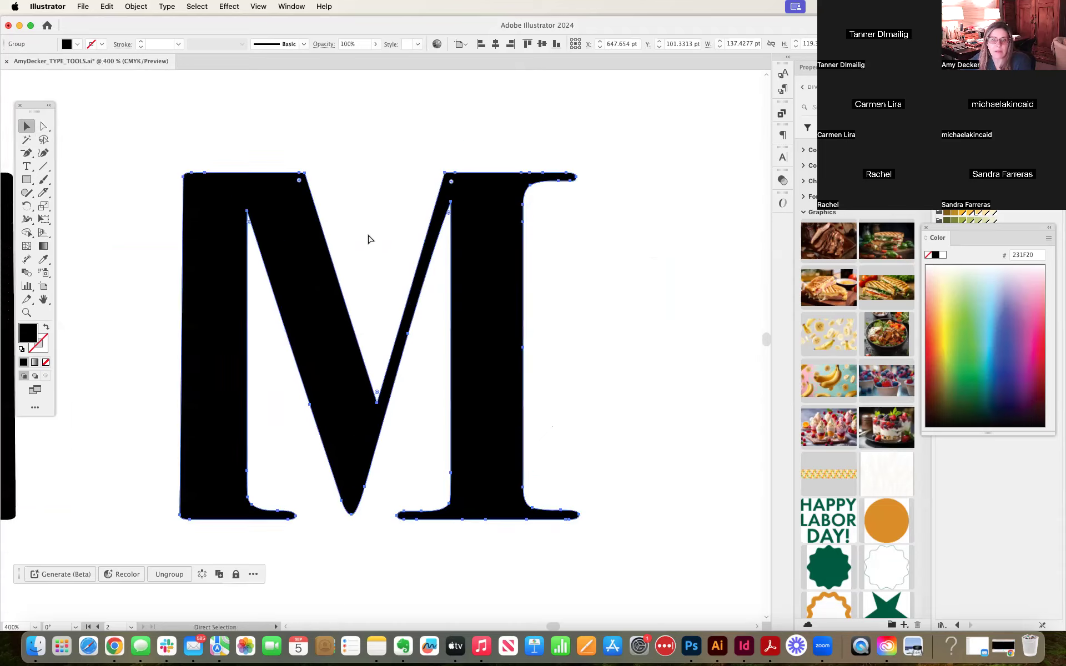
{"action": "key", "text": "super+equal"}
{"action": "left_click_drag", "start_coordinate": [235, 198], "coordinate": [345, 202]}
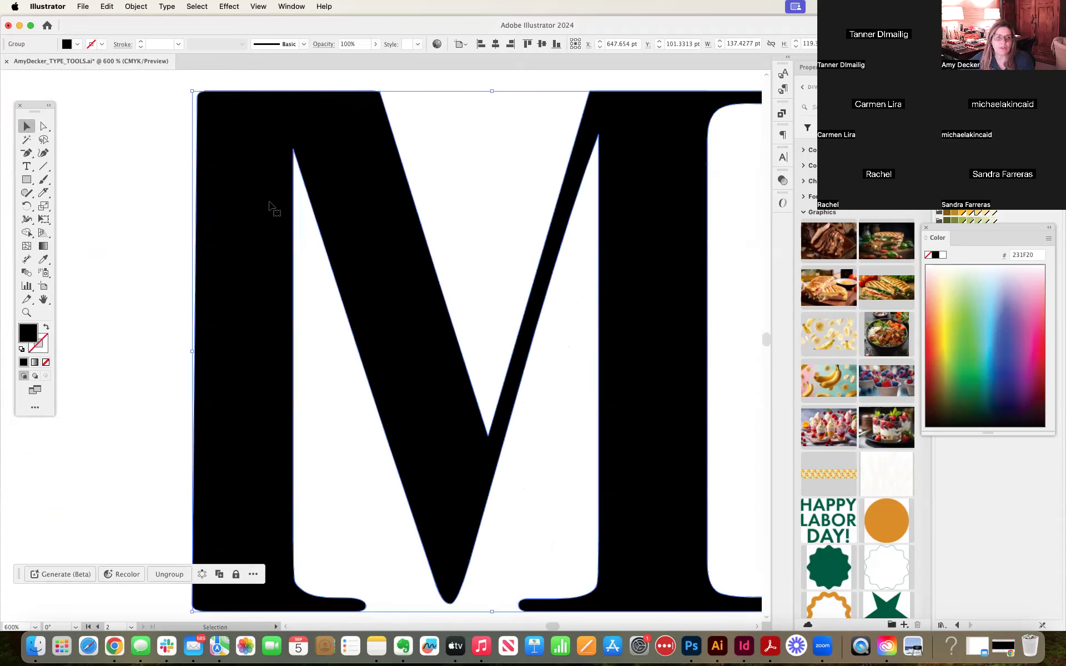
{"action": "left_click", "coordinate": [25, 152]}
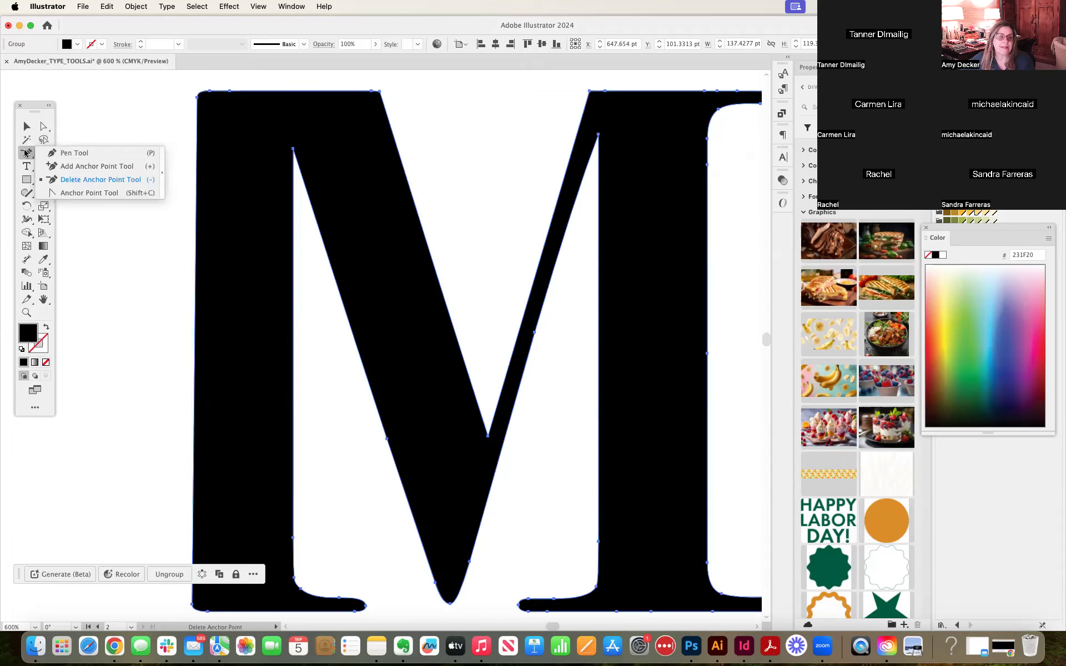
{"action": "left_click", "coordinate": [81, 167]}
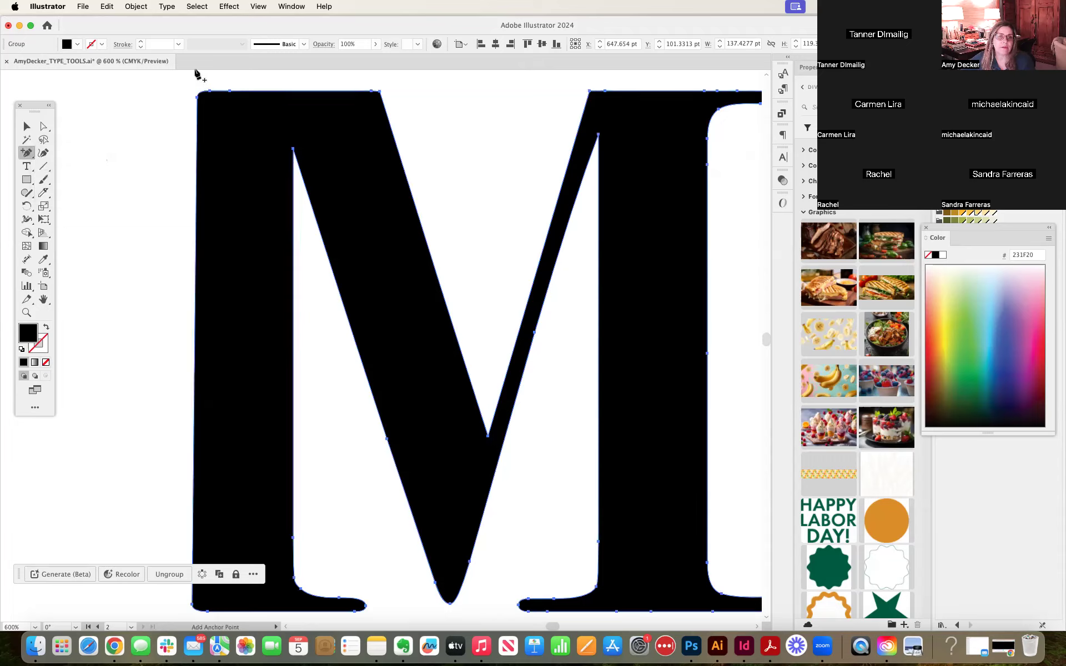
{"action": "left_click", "coordinate": [197, 114]}
{"action": "left_click", "coordinate": [197, 148]}
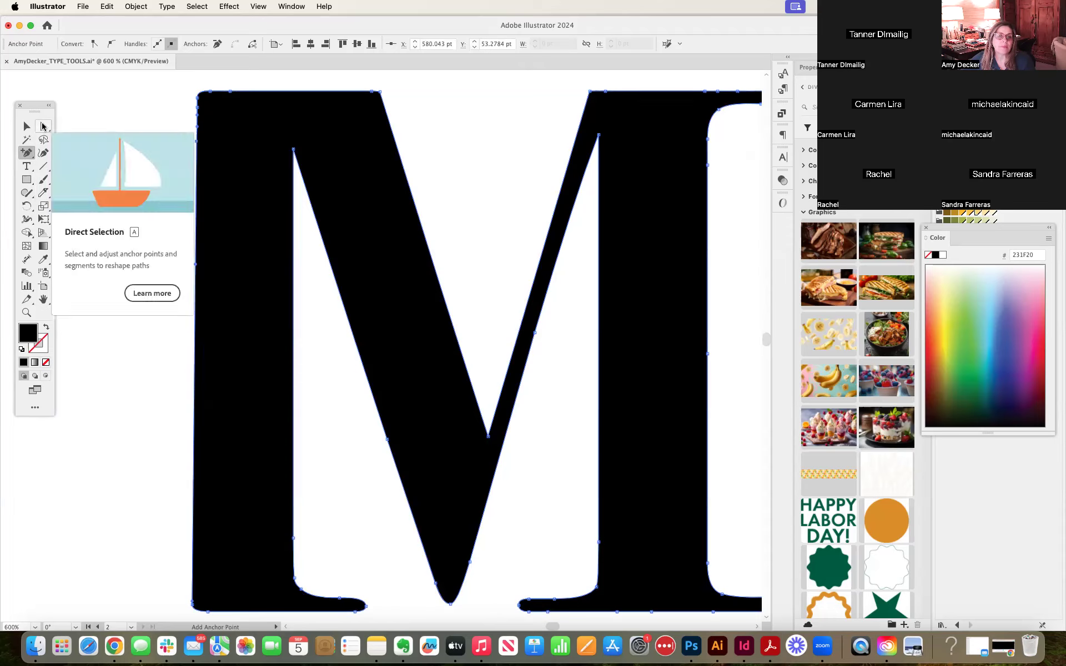
Step: Move the upper added point outward to about X 565 pt, Y 45 pt, and the lower one down the stem to about Y 94 pt
{"action": "left_click", "coordinate": [44, 127]}
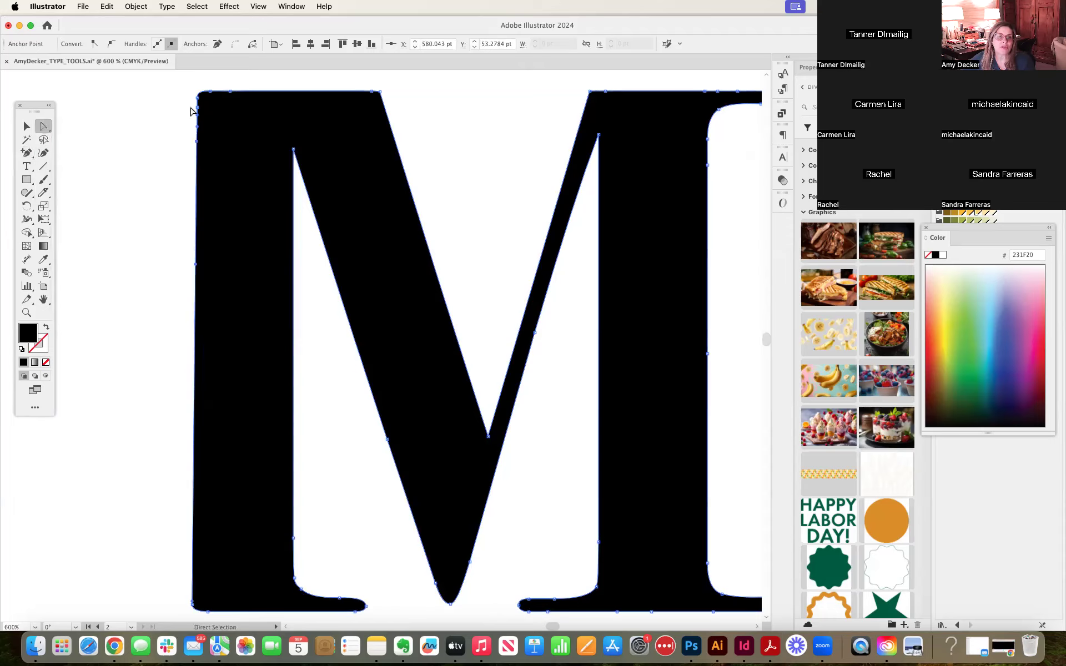
{"action": "left_click_drag", "start_coordinate": [197, 109], "coordinate": [131, 106]}
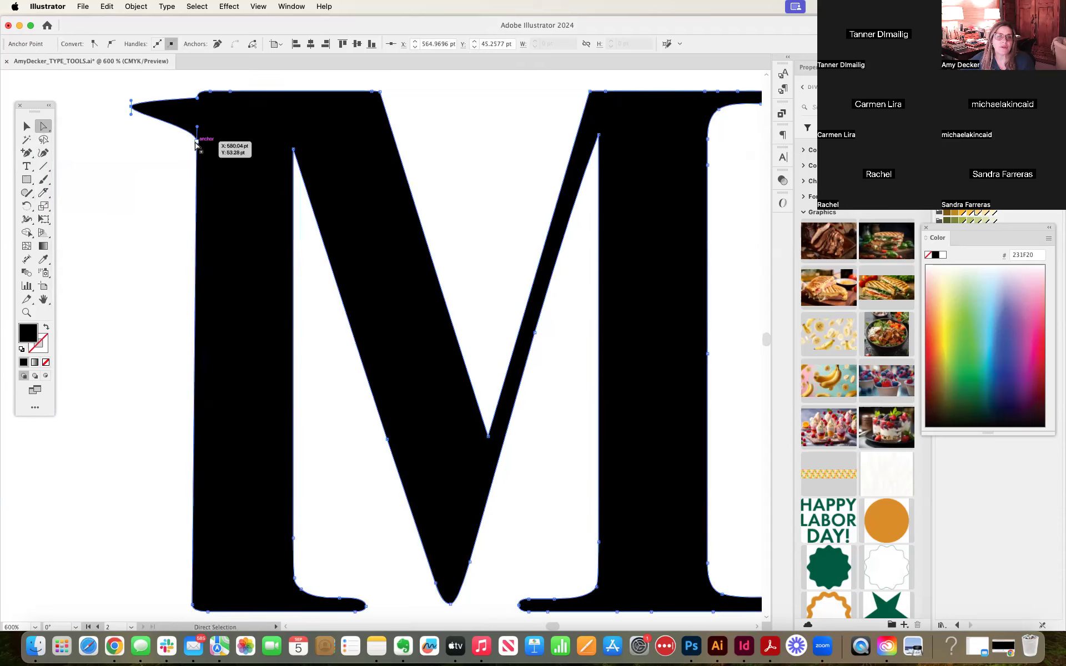
{"action": "left_click_drag", "start_coordinate": [197, 145], "coordinate": [156, 321]}
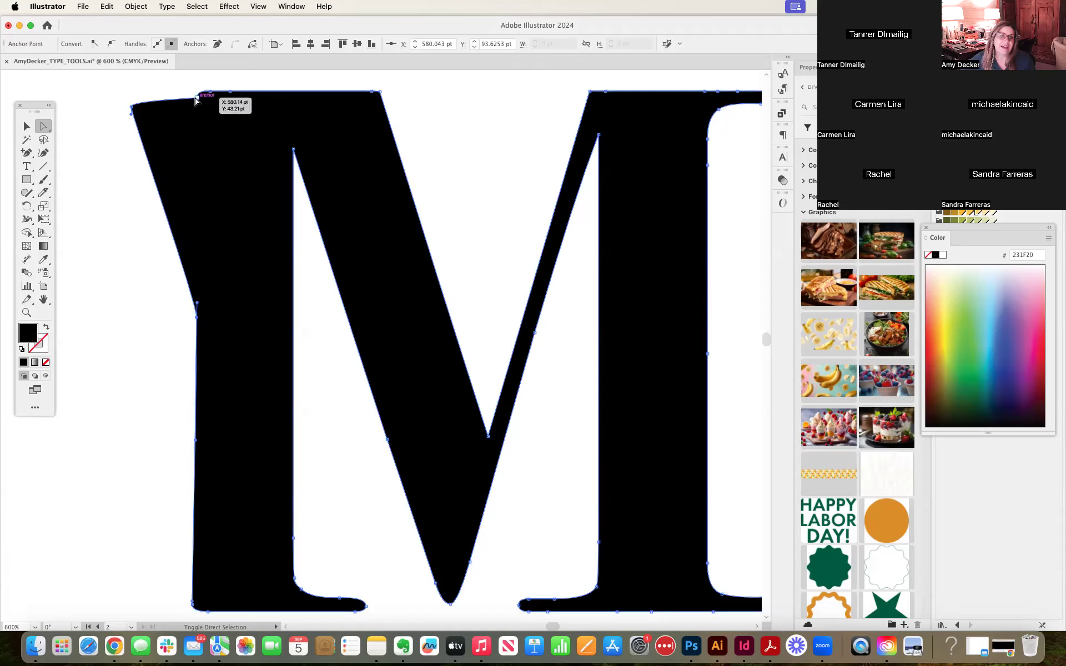
Step: Delete the old corner anchor point beside the M copy's flared tip and raise the tip level with the top edge
{"action": "left_click", "coordinate": [199, 99]}
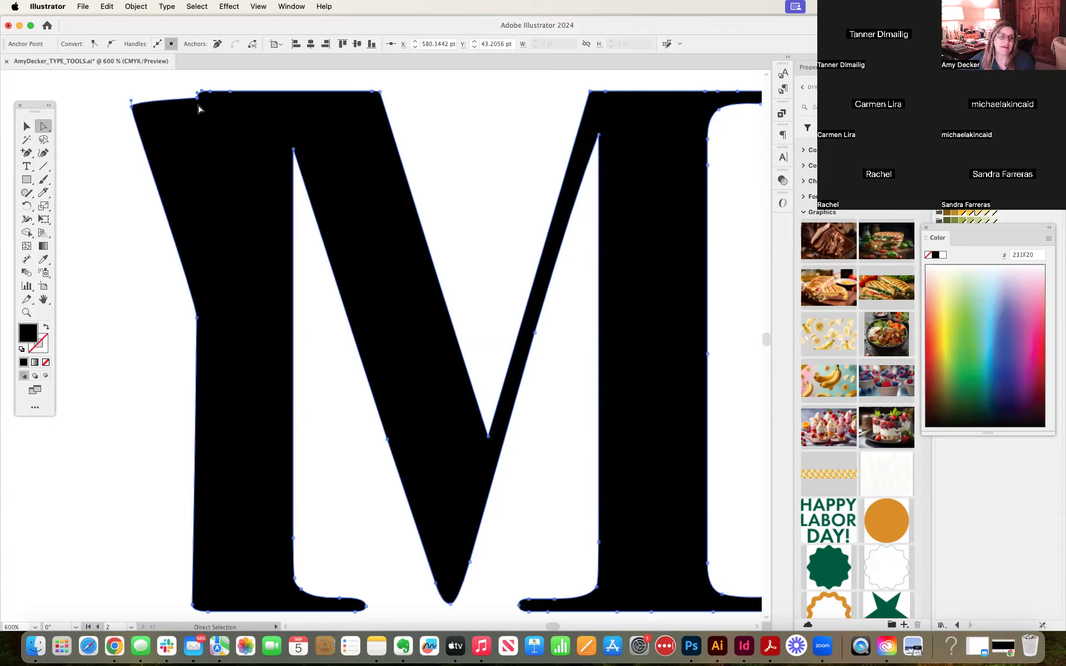
{"action": "left_click", "coordinate": [26, 158]}
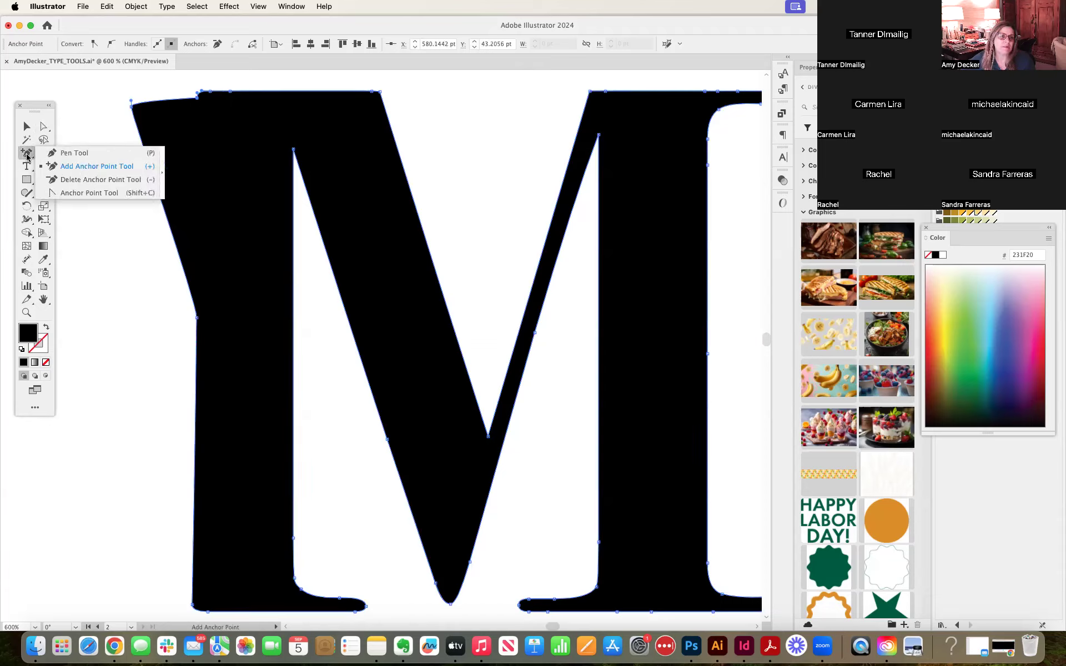
{"action": "left_click", "coordinate": [60, 181]}
{"action": "left_click", "coordinate": [198, 101]}
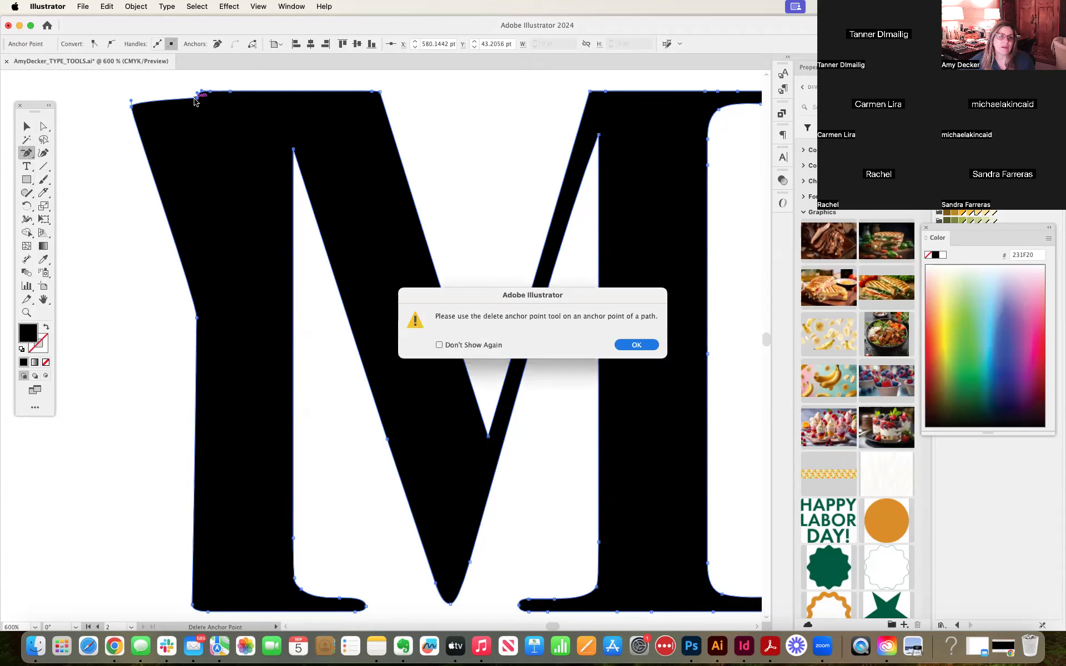
{"action": "left_click", "coordinate": [628, 350]}
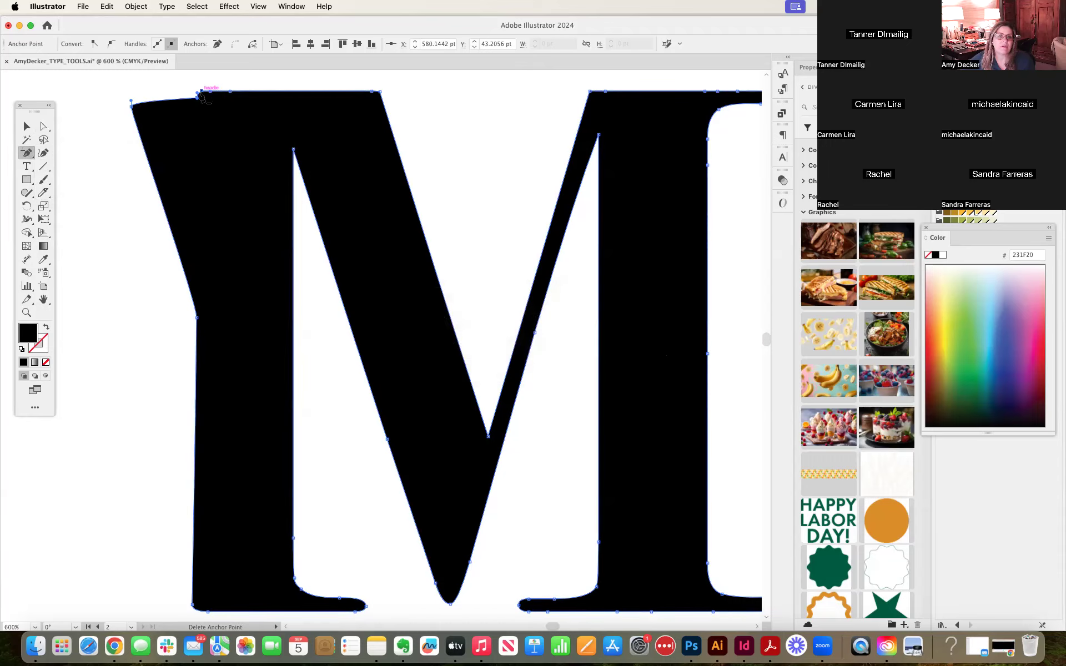
{"action": "left_click", "coordinate": [197, 99]}
{"action": "left_click", "coordinate": [44, 126]}
{"action": "left_click_drag", "start_coordinate": [131, 102], "coordinate": [141, 67]}
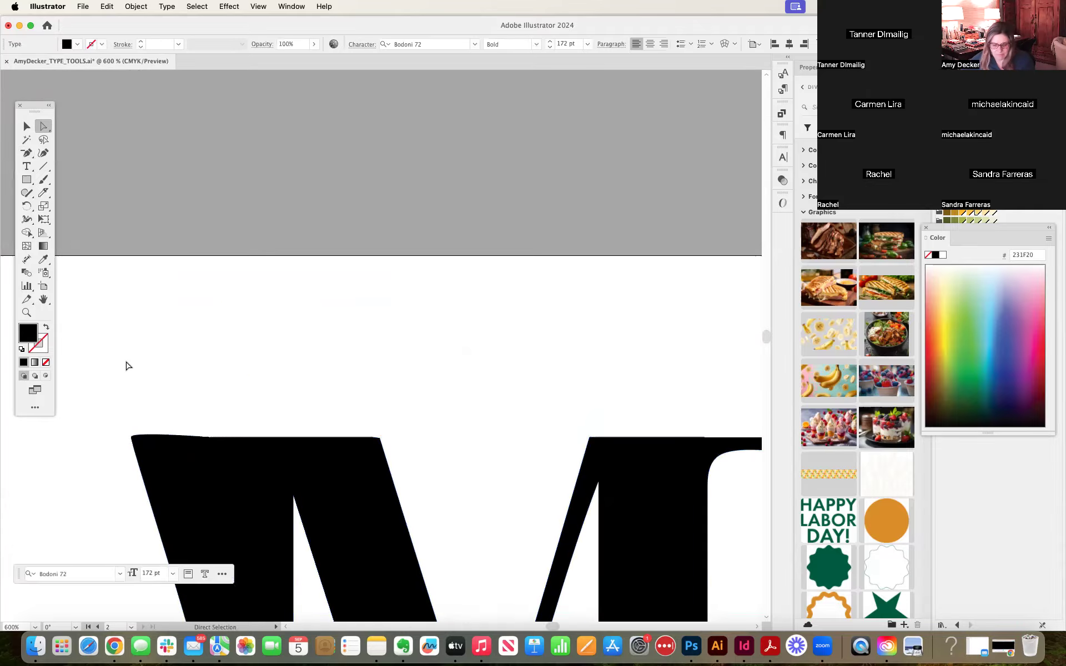
Step: Bring the M copy's flared upper-left corner back into view at 800% zoom
{"action": "key", "text": "super+equal"}
{"action": "key", "text": "super+equal"}
{"action": "key", "text": "space"}
{"action": "left_click_drag", "start_coordinate": [164, 279], "coordinate": [557, 397]}
{"action": "left_click_drag", "start_coordinate": [314, 376], "coordinate": [426, 236]}
{"action": "key", "text": "super+minus"}
{"action": "key", "text": "super+minus"}
{"action": "key", "text": "super+minus"}
{"action": "key", "text": "super+minus"}
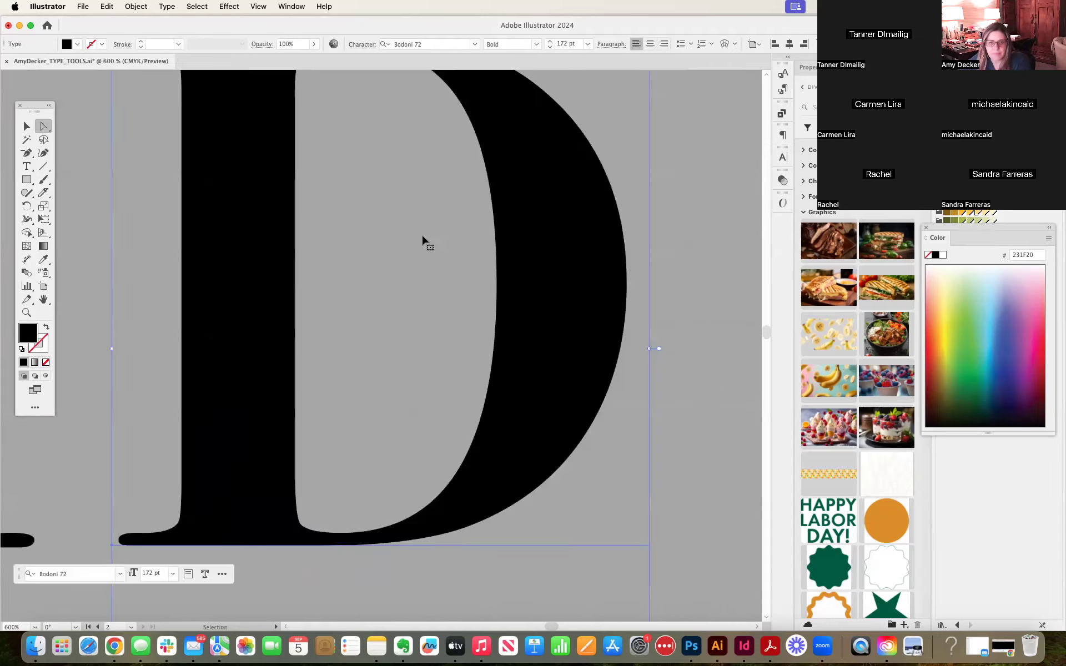
{"action": "left_click_drag", "start_coordinate": [266, 273], "coordinate": [651, 315]}
{"action": "left_click_drag", "start_coordinate": [414, 302], "coordinate": [576, 308]}
{"action": "left_click_drag", "start_coordinate": [567, 288], "coordinate": [831, 312]}
{"action": "key", "text": "super+minus"}
{"action": "key", "text": "super+minus"}
{"action": "key", "text": "super+minus"}
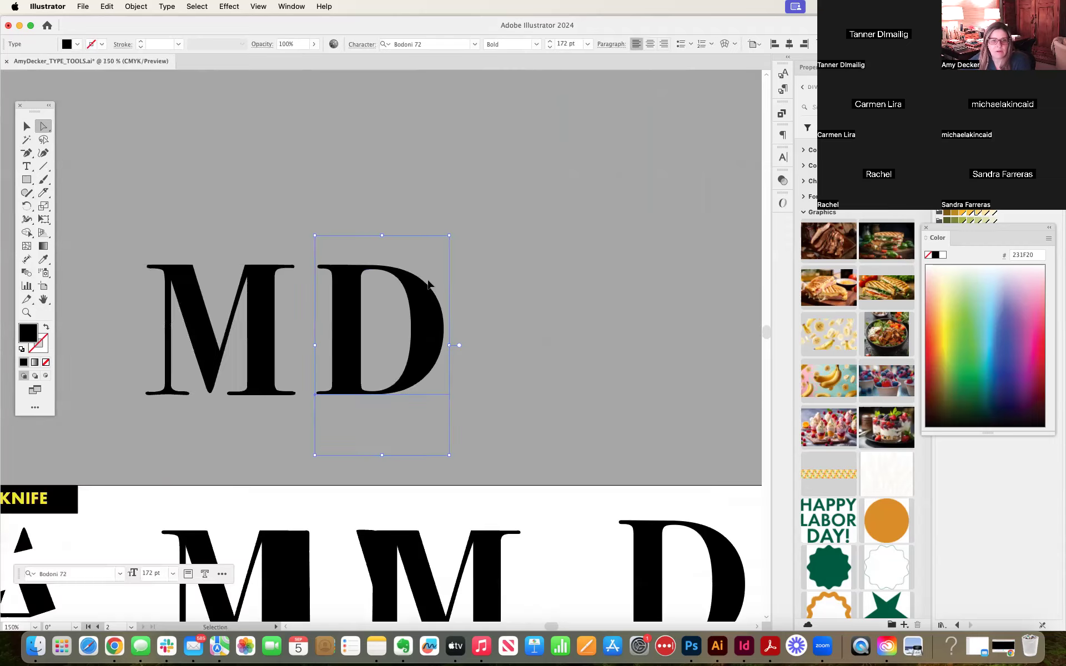
{"action": "left_click_drag", "start_coordinate": [337, 461], "coordinate": [423, 238]}
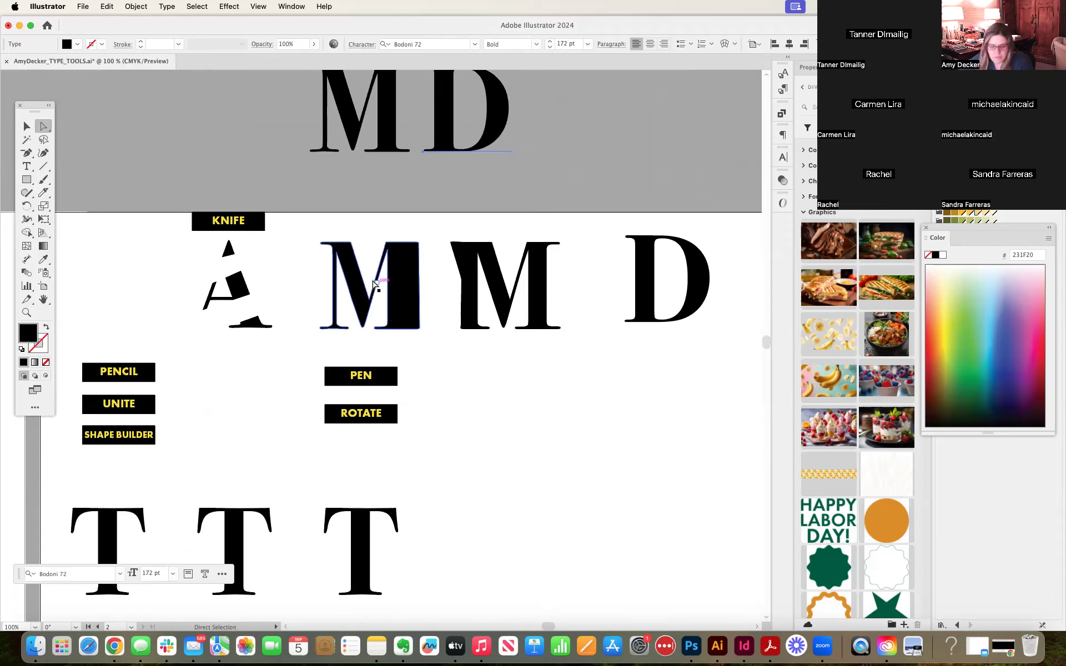
{"action": "key", "text": "super+plus"}
{"action": "scroll", "coordinate": [444, 398], "scroll_direction": "left", "scroll_amount": 5}
{"action": "scroll", "coordinate": [445, 398], "scroll_direction": "right", "scroll_amount": 1}
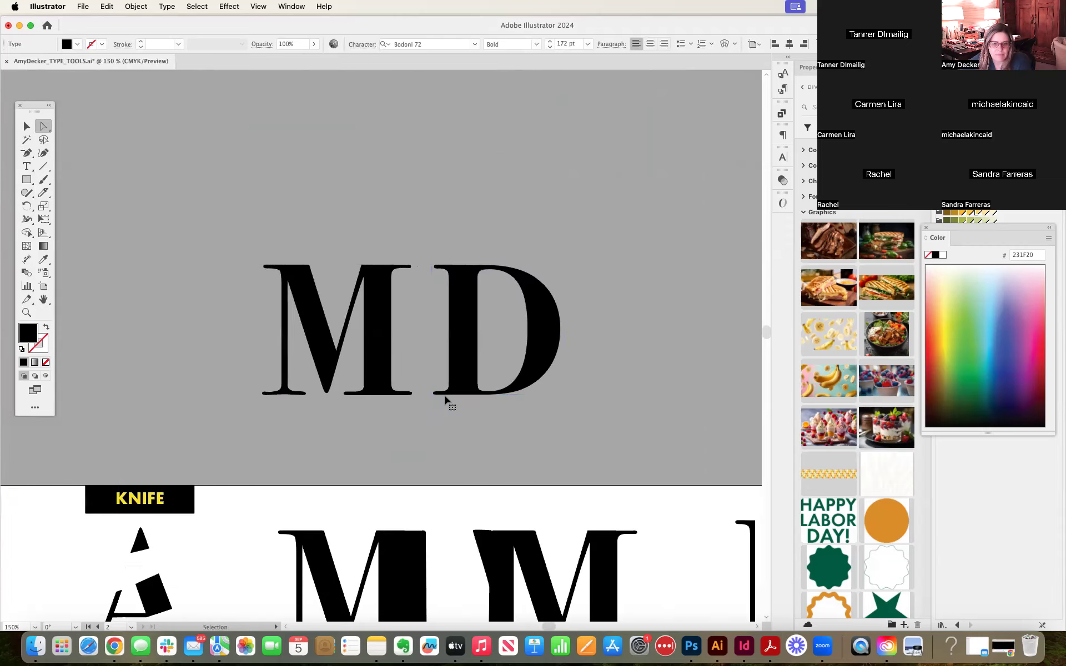
{"action": "left_click_drag", "start_coordinate": [508, 504], "coordinate": [442, 218]}
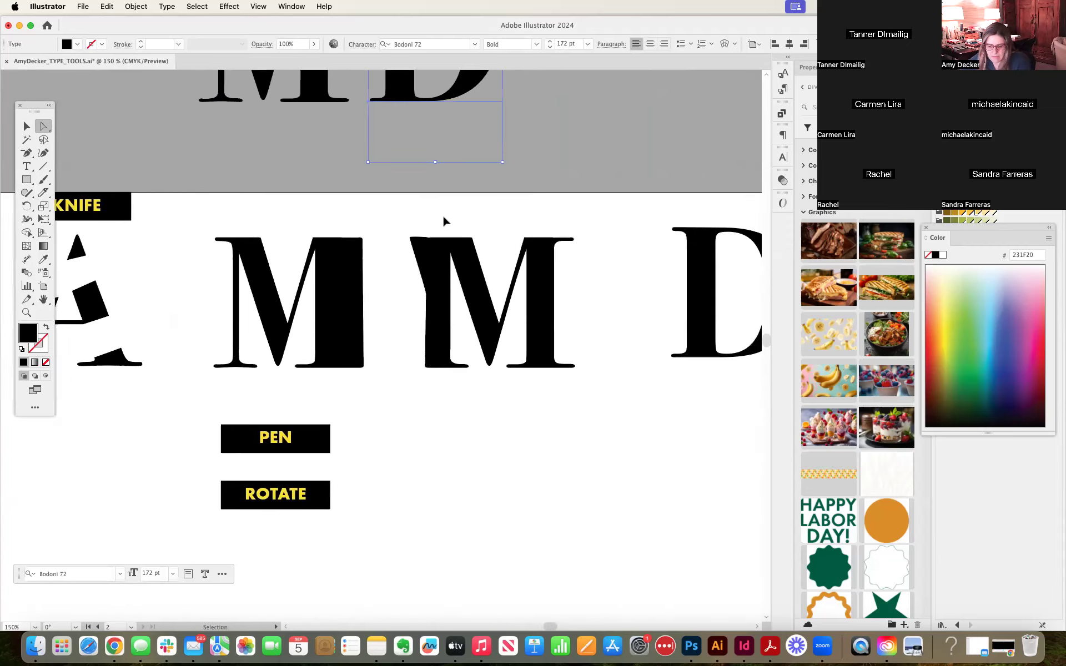
{"action": "key", "text": "super+plus"}
{"action": "key", "text": "super+plus"}
{"action": "key", "text": "super+plus"}
{"action": "left_click_drag", "start_coordinate": [466, 478], "coordinate": [472, 77]}
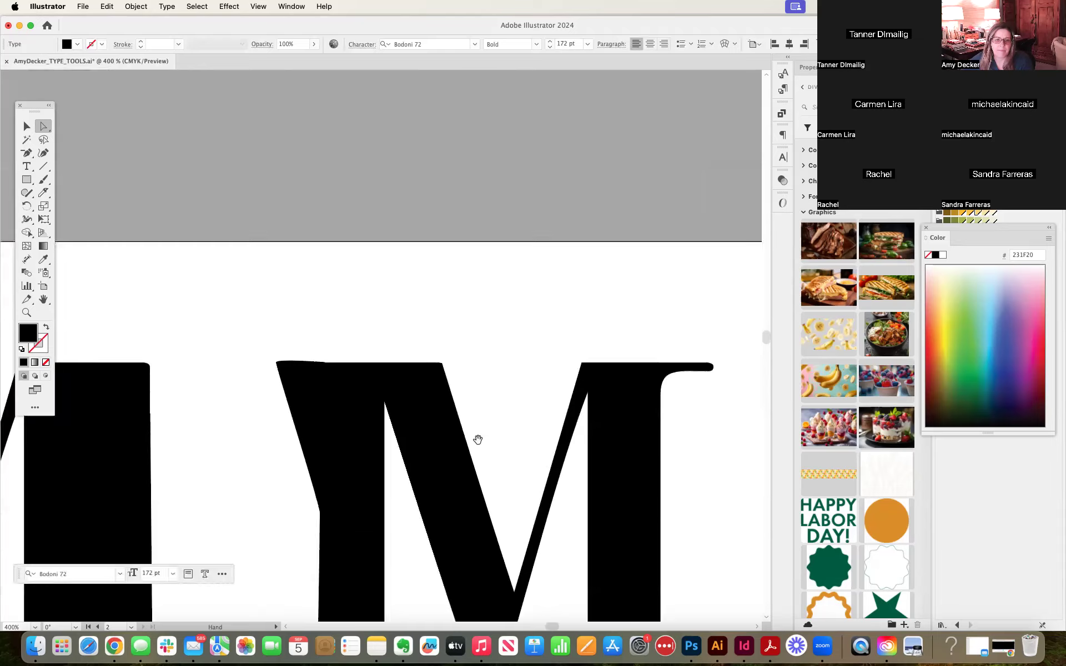
{"action": "left_click_drag", "start_coordinate": [476, 438], "coordinate": [467, 243]}
{"action": "key", "text": "super+plus"}
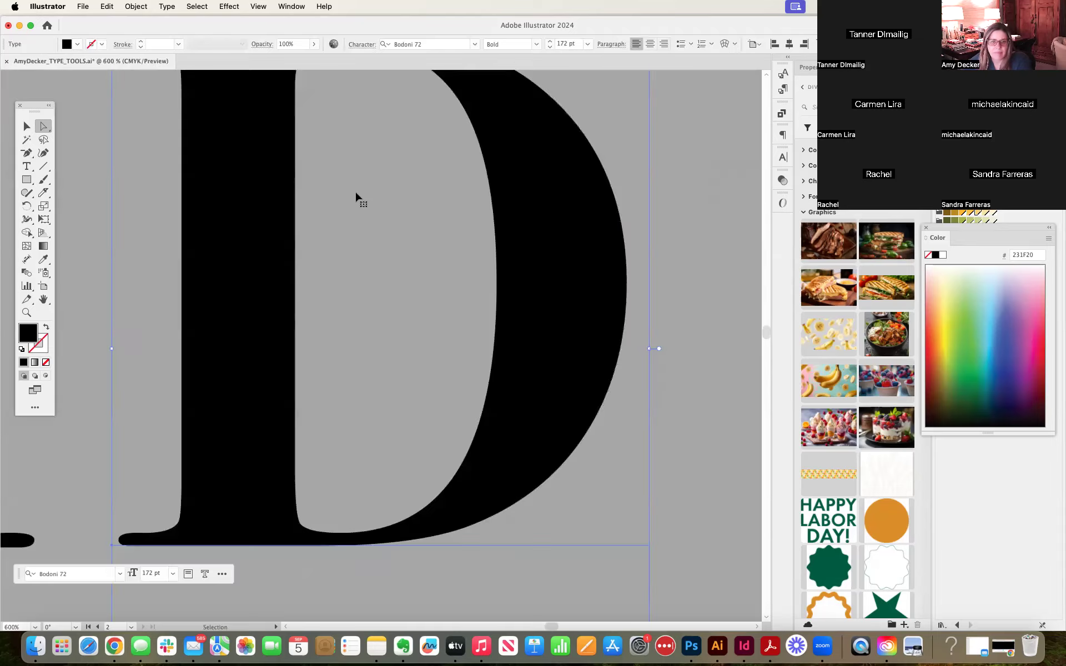
{"action": "key", "text": "super+plus"}
{"action": "left_click_drag", "start_coordinate": [277, 378], "coordinate": [306, 58]}
{"action": "left_click_drag", "start_coordinate": [393, 333], "coordinate": [412, 85]}
{"action": "left_click_drag", "start_coordinate": [441, 450], "coordinate": [467, 57]}
{"action": "left_click_drag", "start_coordinate": [321, 395], "coordinate": [647, 217]}
{"action": "left_click_drag", "start_coordinate": [180, 311], "coordinate": [416, 418]}
{"action": "left_click_drag", "start_coordinate": [666, 443], "coordinate": [141, 313]}
{"action": "left_click_drag", "start_coordinate": [548, 396], "coordinate": [221, 542]}
{"action": "left_click_drag", "start_coordinate": [420, 217], "coordinate": [418, 252]}
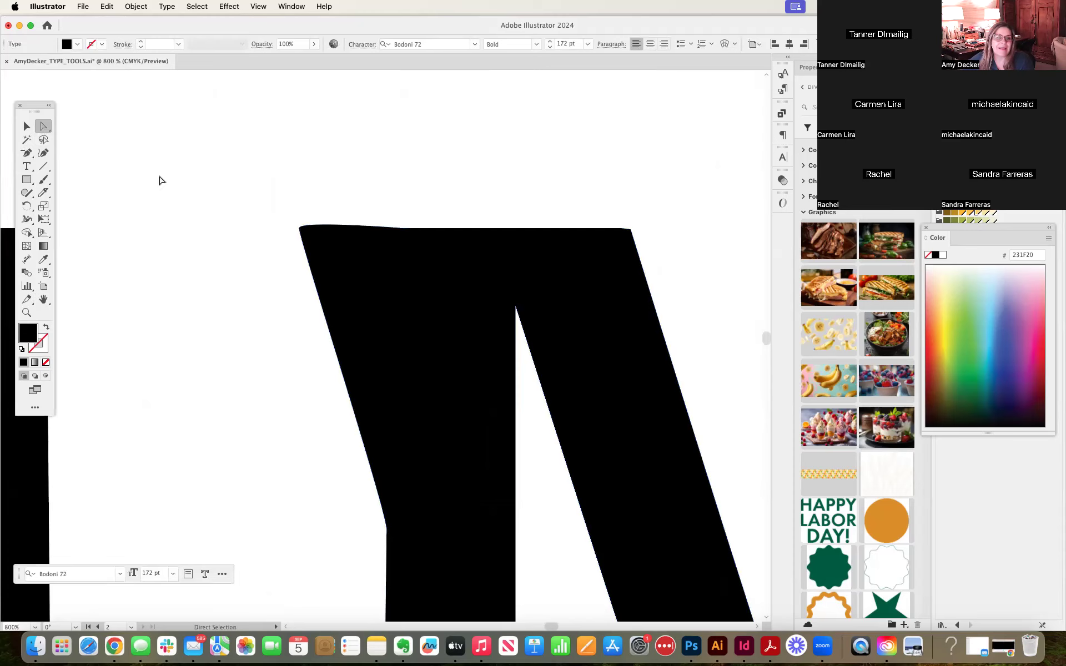
Step: Pull both direction handles of the M copy's upper-left tip to bulge the flared corner into a rounded curve
{"action": "left_click", "coordinate": [333, 228]}
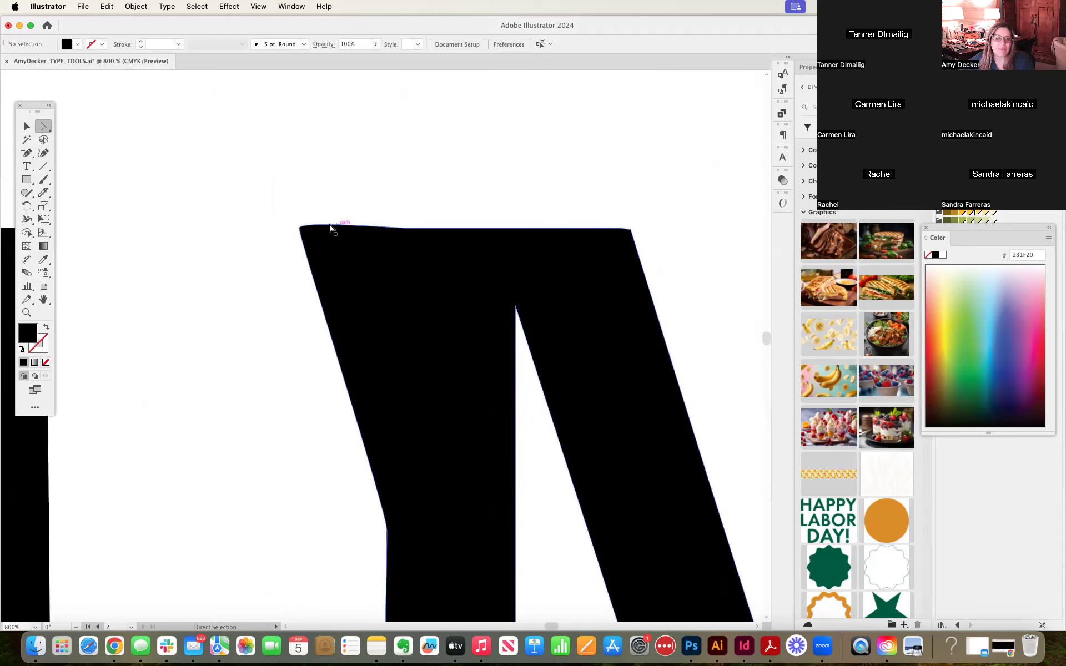
{"action": "left_click_drag", "start_coordinate": [298, 222], "coordinate": [342, 156]}
{"action": "left_click", "coordinate": [300, 228]}
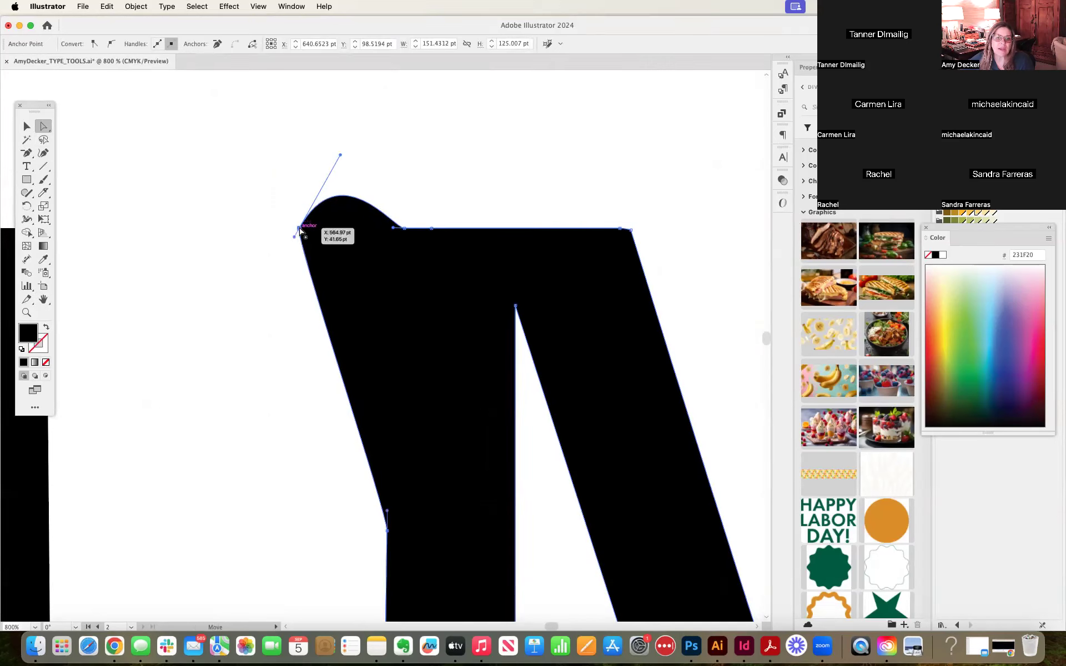
{"action": "left_click_drag", "start_coordinate": [294, 237], "coordinate": [201, 310]}
{"action": "left_click_drag", "start_coordinate": [369, 177], "coordinate": [332, 176]}
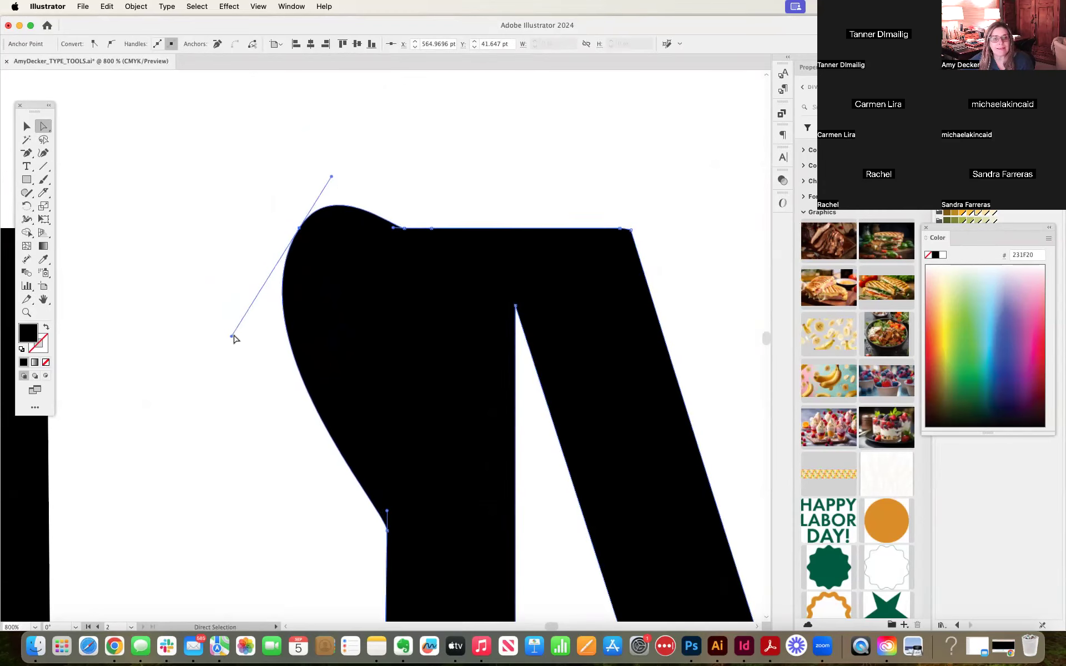
Step: Convert the M copy's rounded upper-left tip, the stem point below it and the remaining top-edge anchor points to corner points
{"action": "left_click_drag", "start_coordinate": [232, 336], "coordinate": [264, 270]}
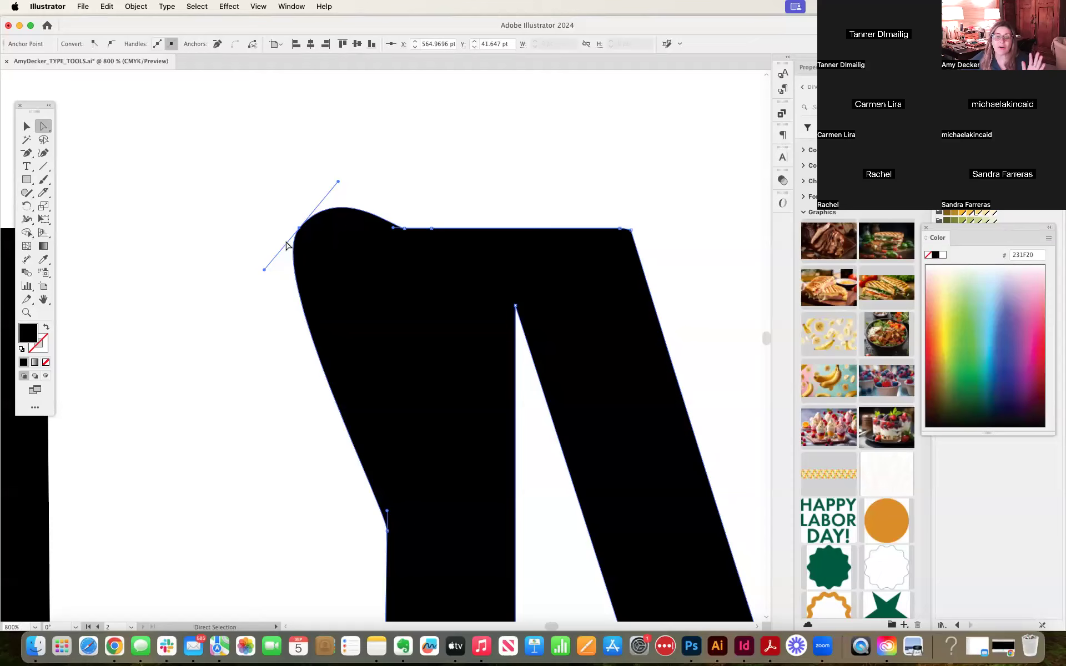
{"action": "left_click", "coordinate": [28, 157]}
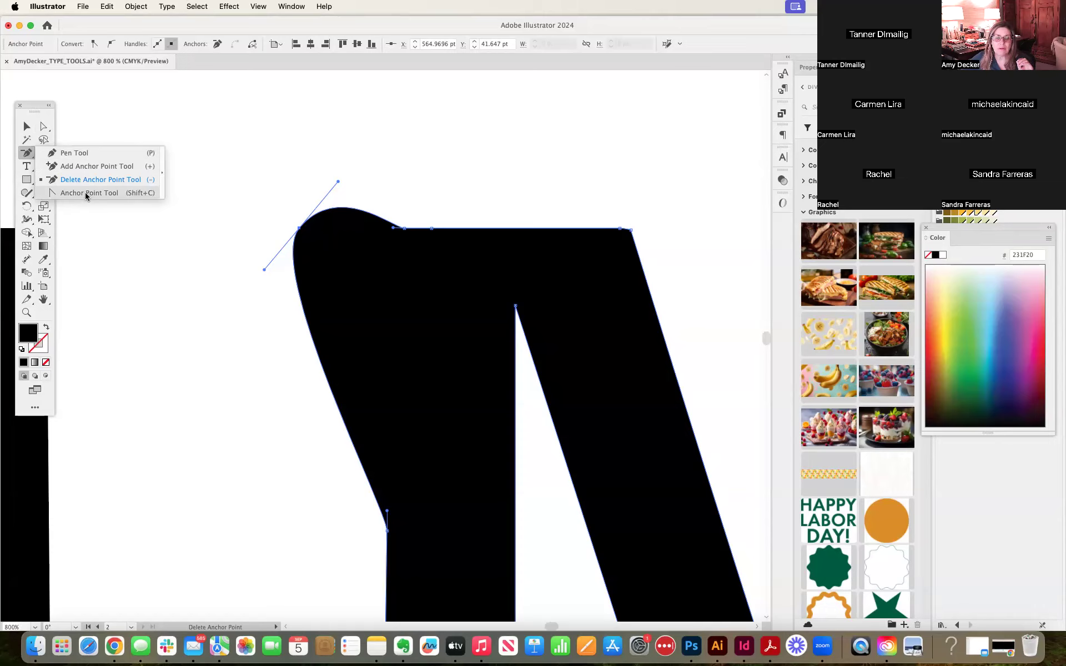
{"action": "left_click", "coordinate": [86, 194]}
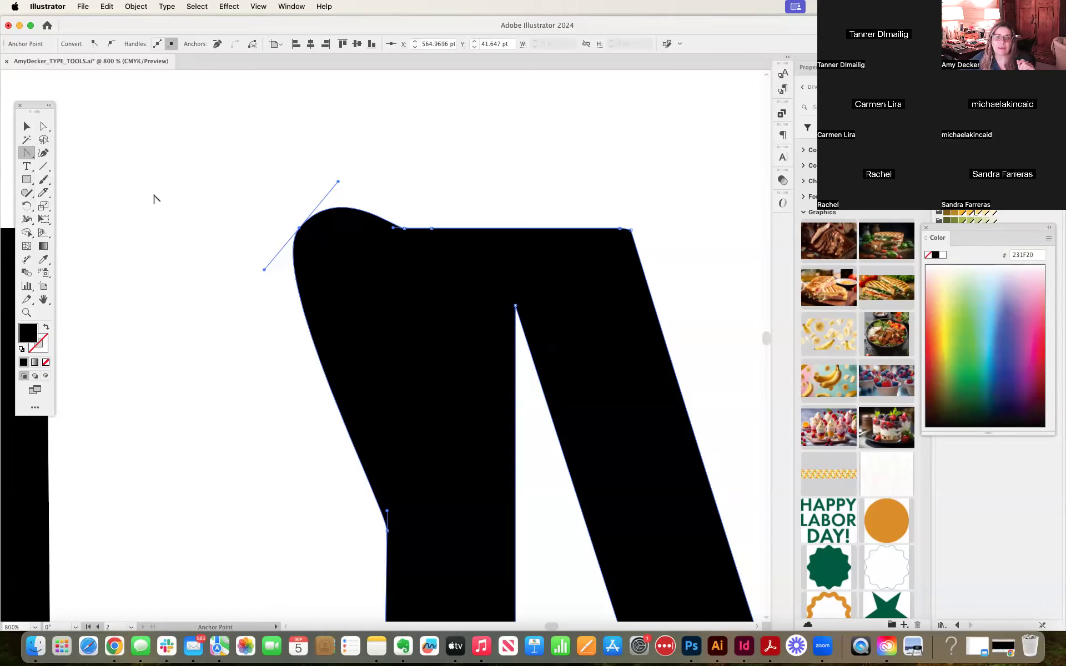
{"action": "left_click", "coordinate": [299, 228]}
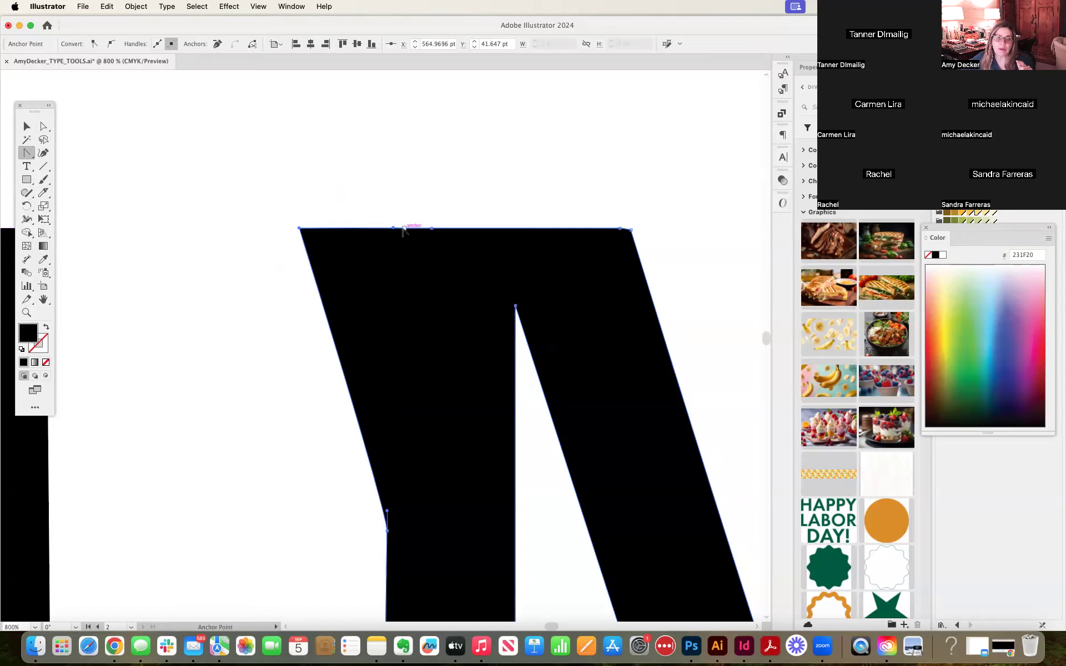
{"action": "left_click", "coordinate": [387, 529]}
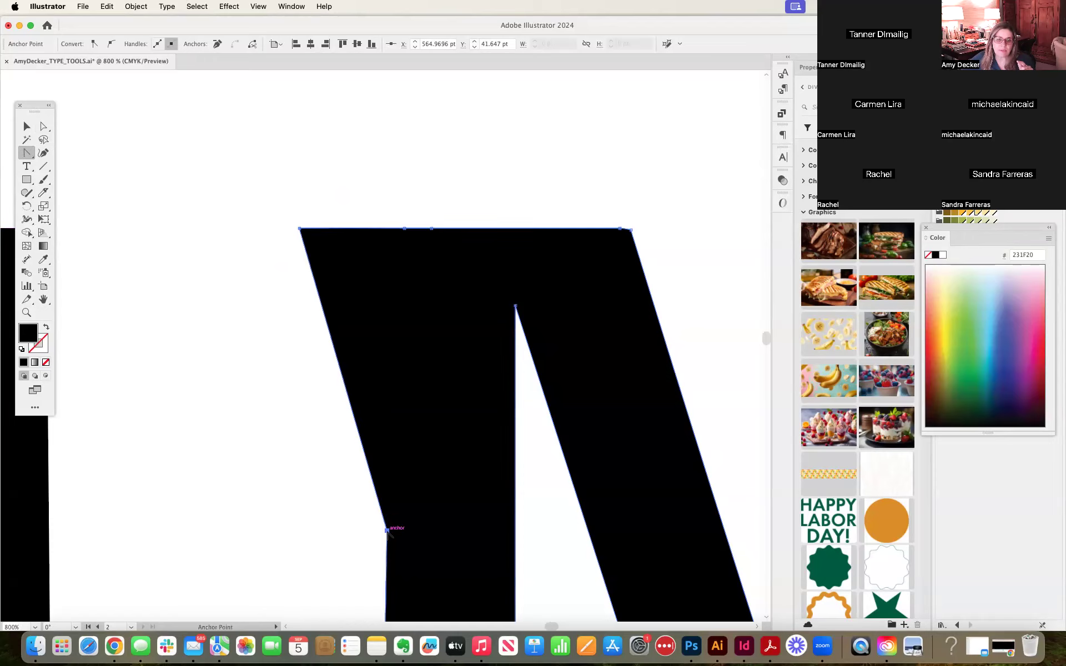
{"action": "left_click", "coordinate": [404, 229]}
{"action": "left_click", "coordinate": [431, 228]}
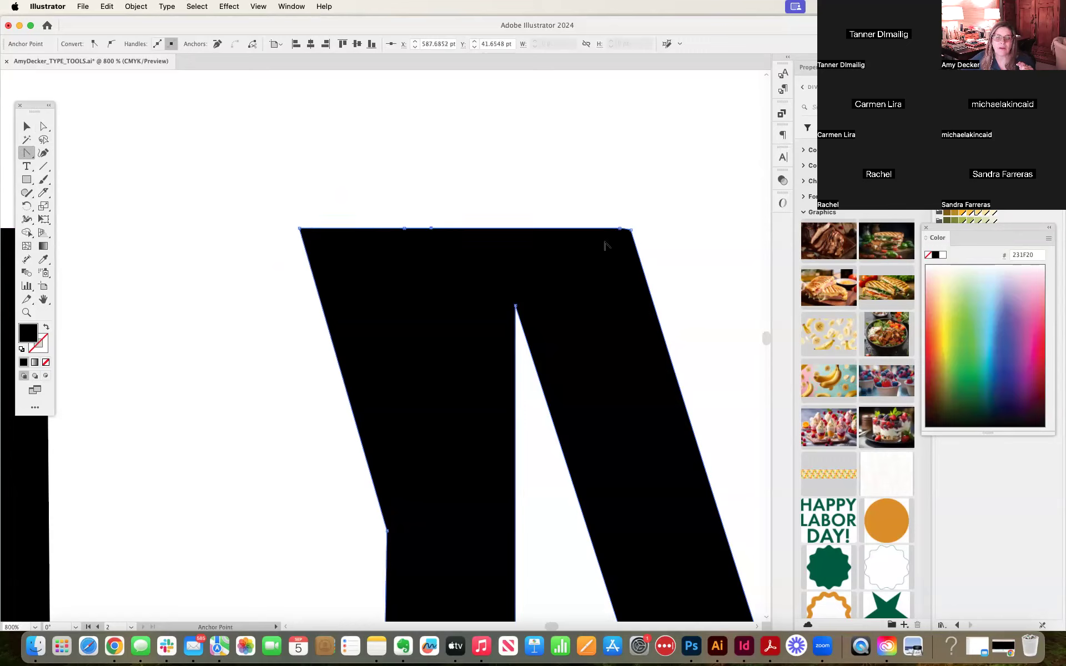
{"action": "left_click", "coordinate": [620, 229]}
{"action": "left_click", "coordinate": [630, 229]}
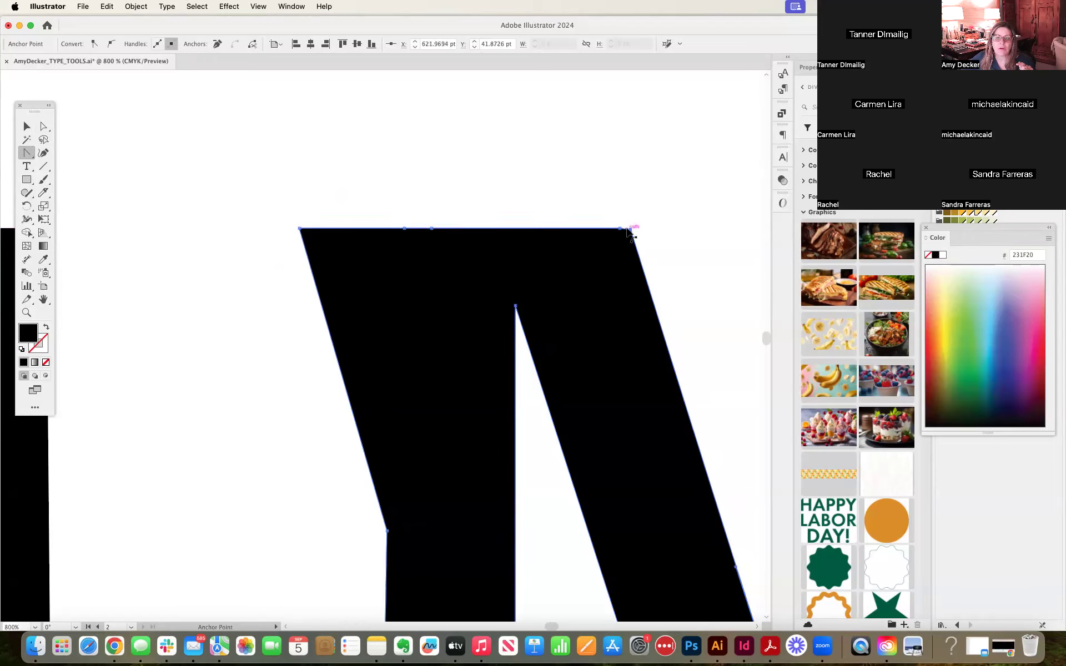
Step: Delete the three extra anchor points along the M copy's top edge, between the left tip and the right-hand corner
{"action": "left_click", "coordinate": [26, 157]}
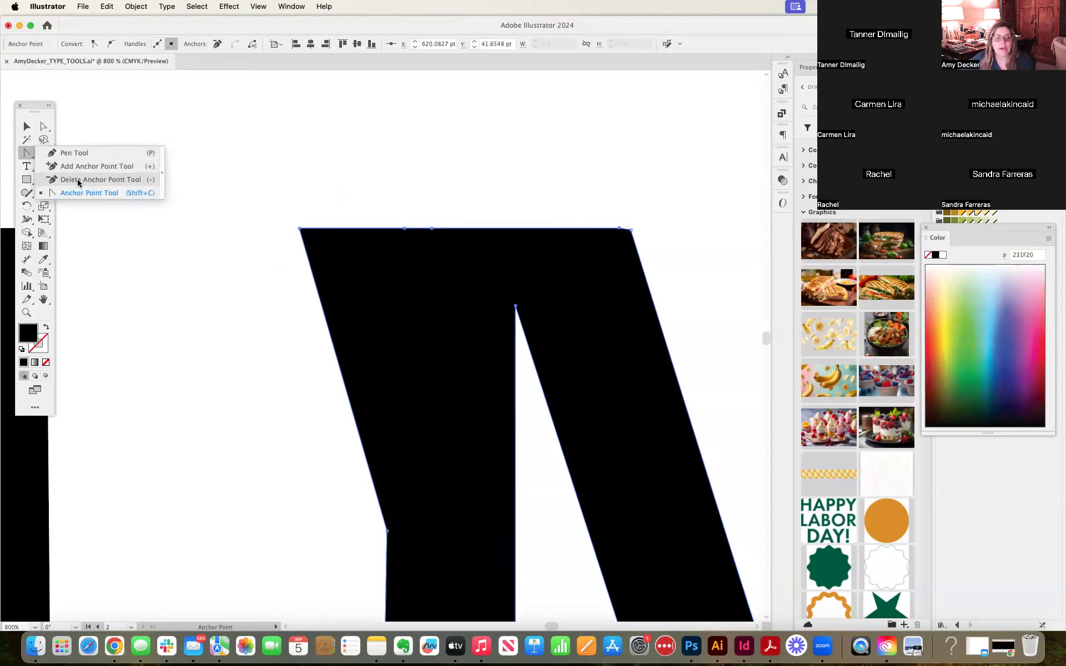
{"action": "left_click", "coordinate": [78, 180]}
{"action": "left_click", "coordinate": [404, 228]}
{"action": "left_click", "coordinate": [431, 228]}
{"action": "left_click", "coordinate": [619, 228]}
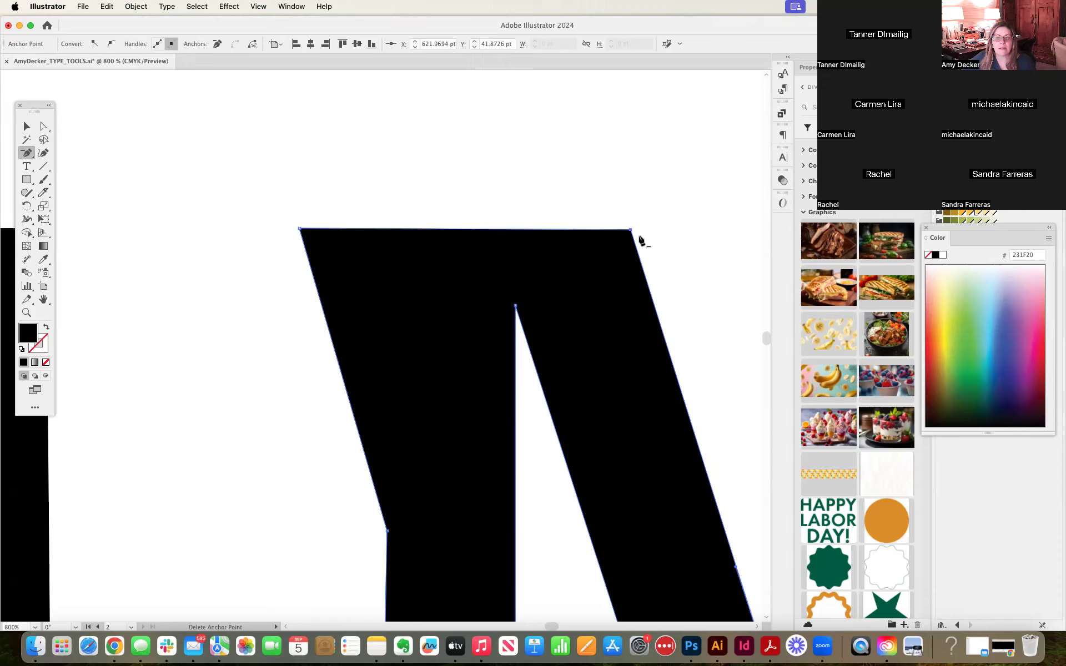
Step: Try to reposition the corner anchor point at the right end of the M copy's top edge, then undo it
{"action": "left_click", "coordinate": [43, 127]}
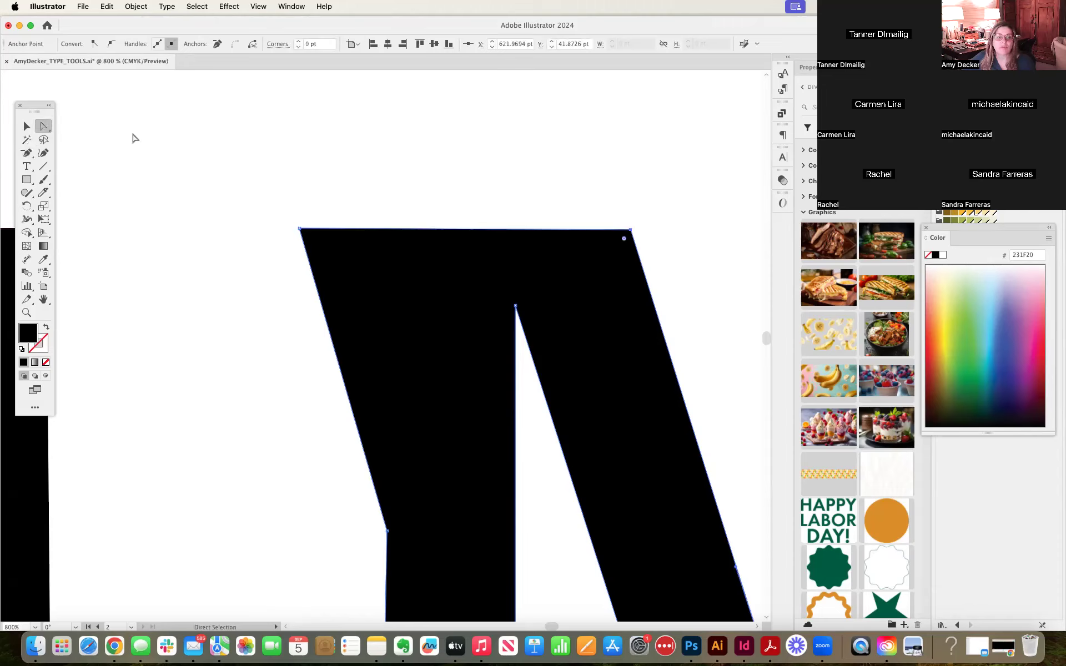
{"action": "left_click_drag", "start_coordinate": [631, 230], "coordinate": [614, 197]}
{"action": "key", "text": "super+z"}
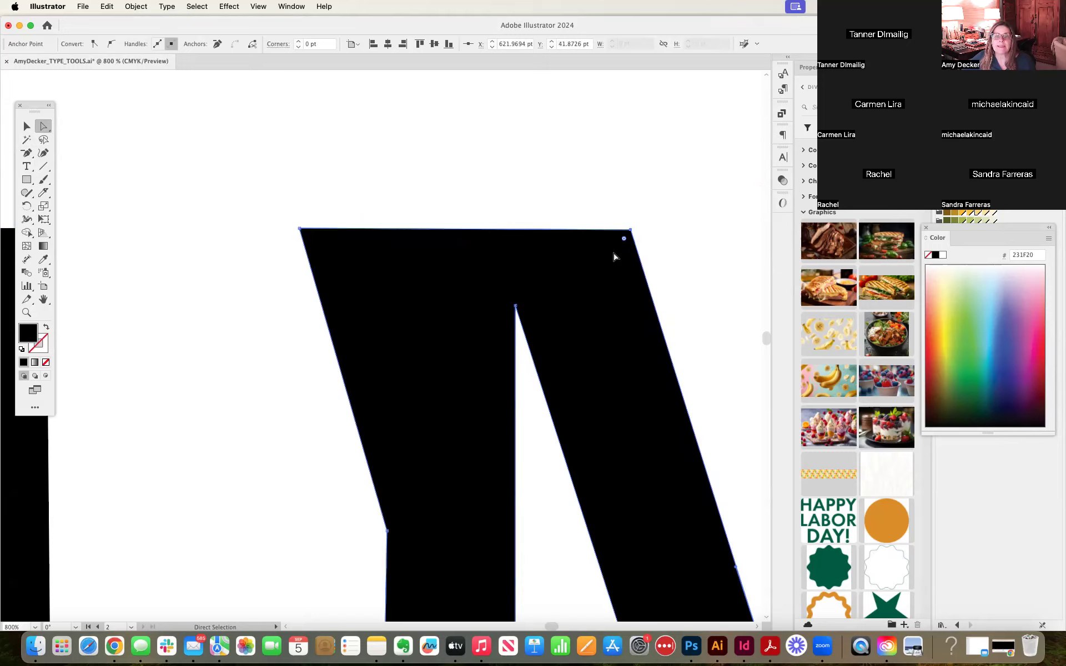
Step: Round the M copy's upper-left tip with its live corner widget to a radius of about 1.45 pt
{"action": "left_click", "coordinate": [301, 228]}
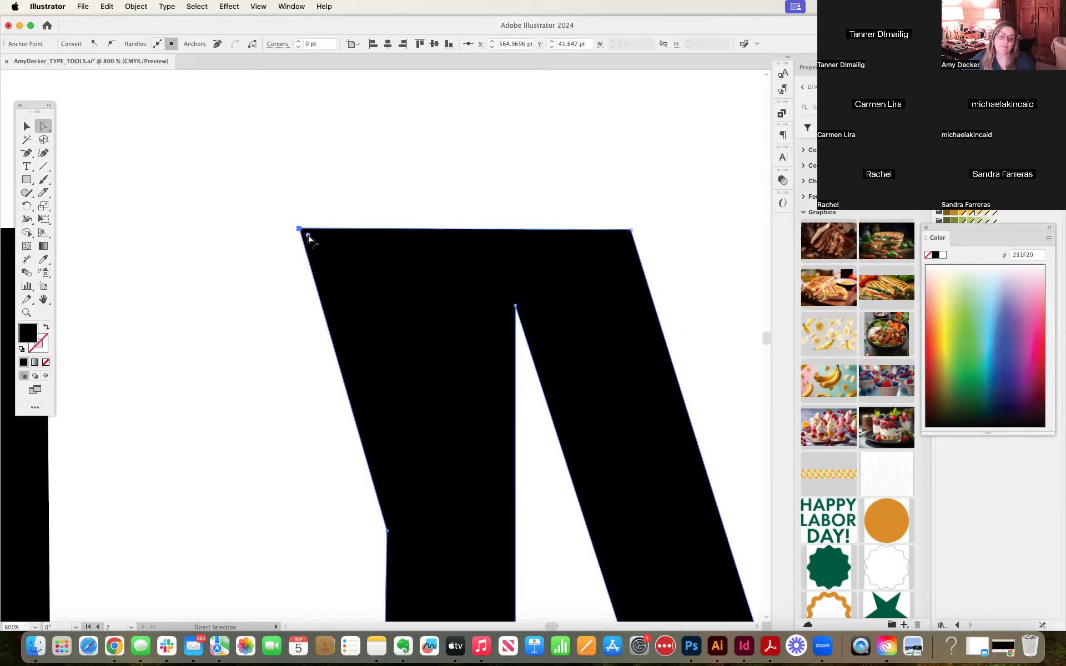
{"action": "key", "text": "super+equal"}
{"action": "key", "text": "super+equal"}
{"action": "key", "text": "super+equal"}
{"action": "key", "text": "super+equal"}
{"action": "key", "text": "super+equal"}
{"action": "key", "text": "super+equal"}
{"action": "key", "text": "super+equal"}
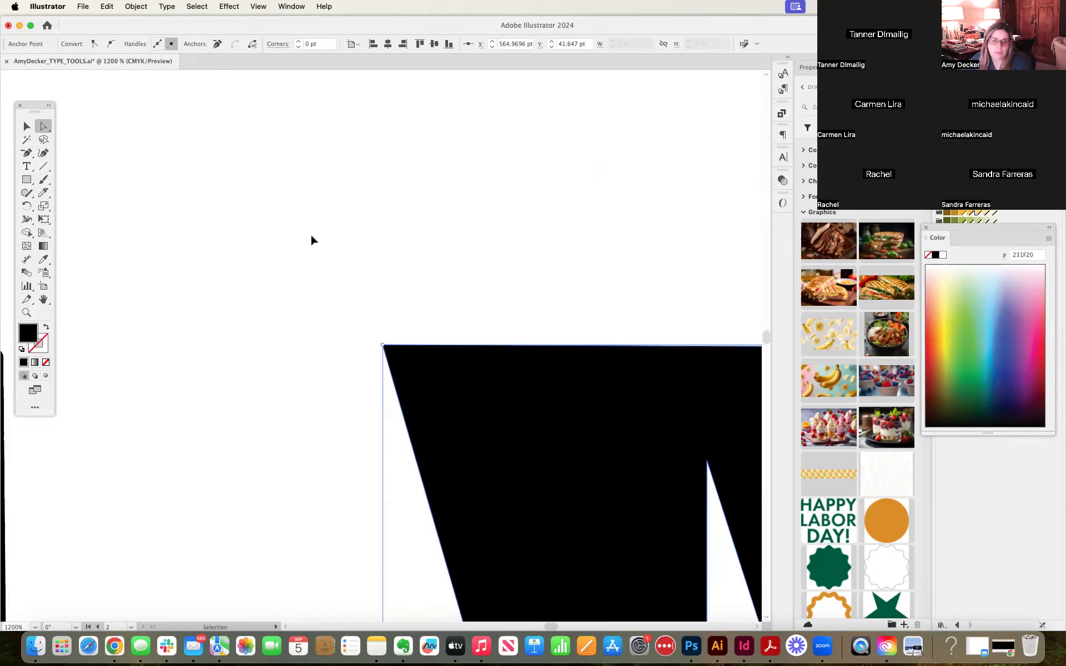
{"action": "key", "text": "super+equal"}
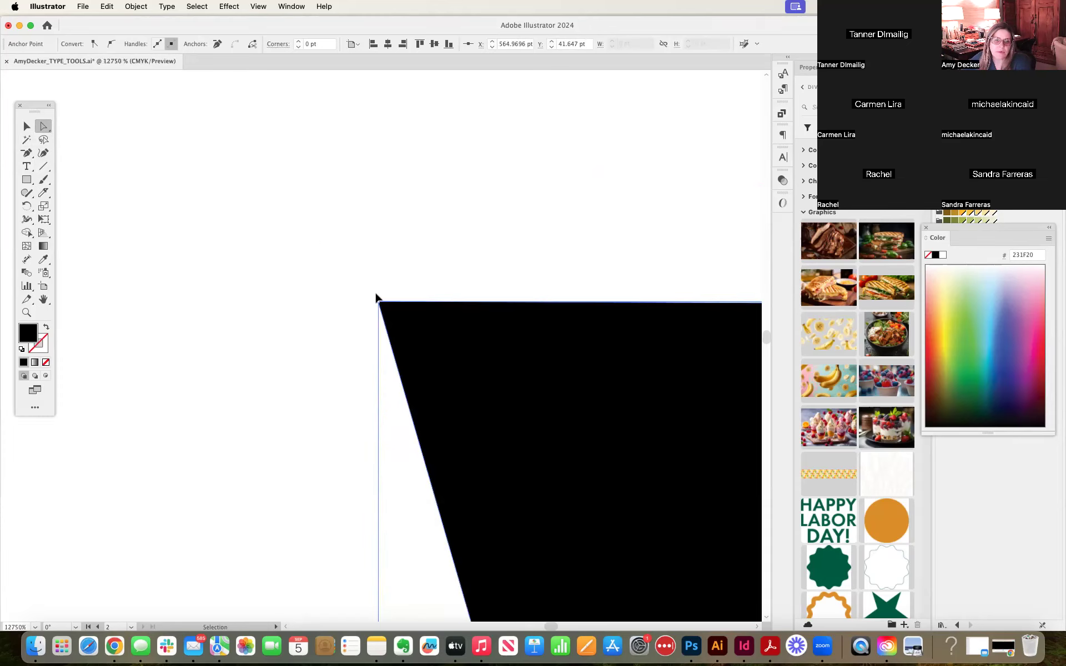
{"action": "left_click_drag", "start_coordinate": [405, 332], "coordinate": [221, 124]}
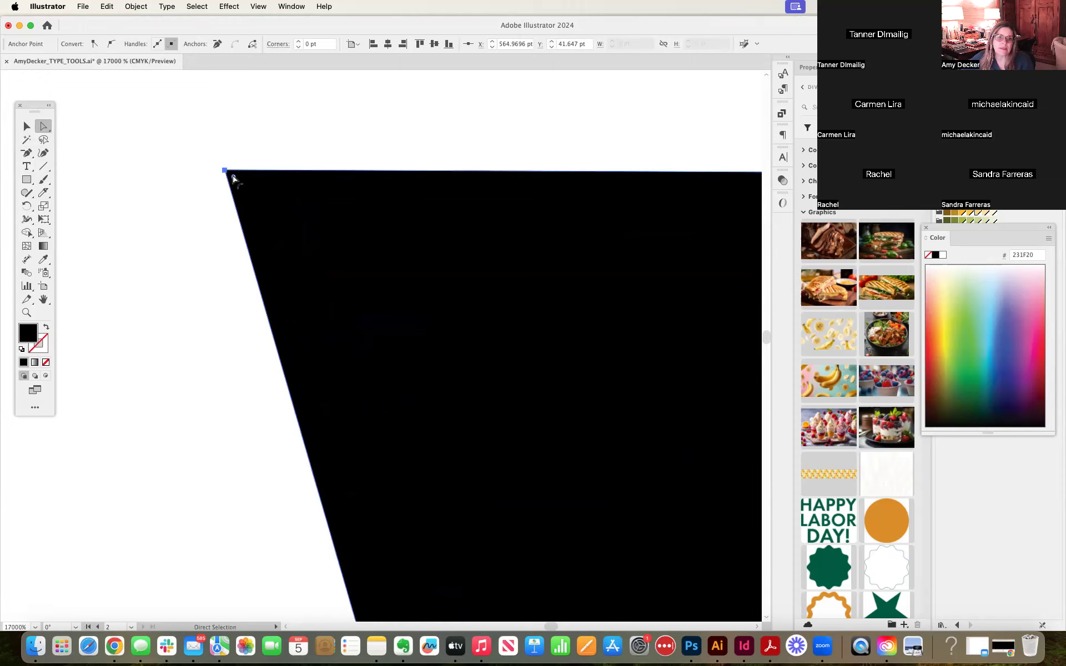
{"action": "left_click_drag", "start_coordinate": [228, 173], "coordinate": [455, 364]}
Step: Try rounding the corner at the right end of the M copy's top edge, first to about 9.27 pt, undoing each attempt
{"action": "key", "text": "super+minus"}
{"action": "key", "text": "super+minus"}
{"action": "key", "text": "super+minus"}
{"action": "key", "text": "super+minus"}
{"action": "key", "text": "super+minus"}
{"action": "key", "text": "super+minus"}
{"action": "key", "text": "super+minus"}
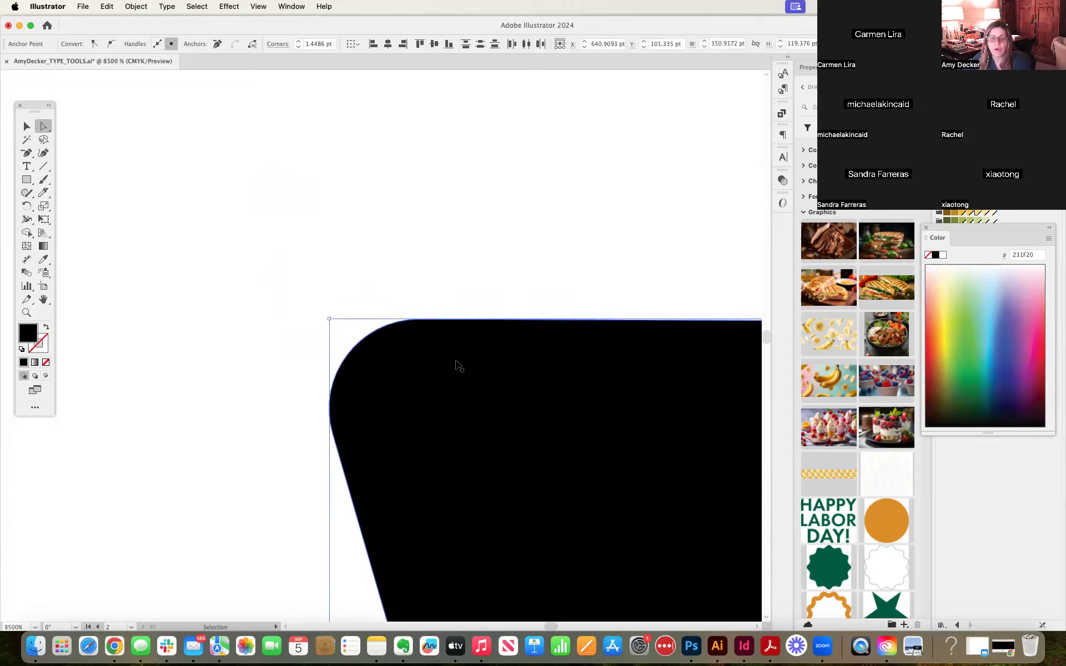
{"action": "scroll", "coordinate": [530, 329], "scroll_direction": "down", "scroll_amount": 5}
{"action": "scroll", "coordinate": [530, 329], "scroll_direction": "right", "scroll_amount": 8}
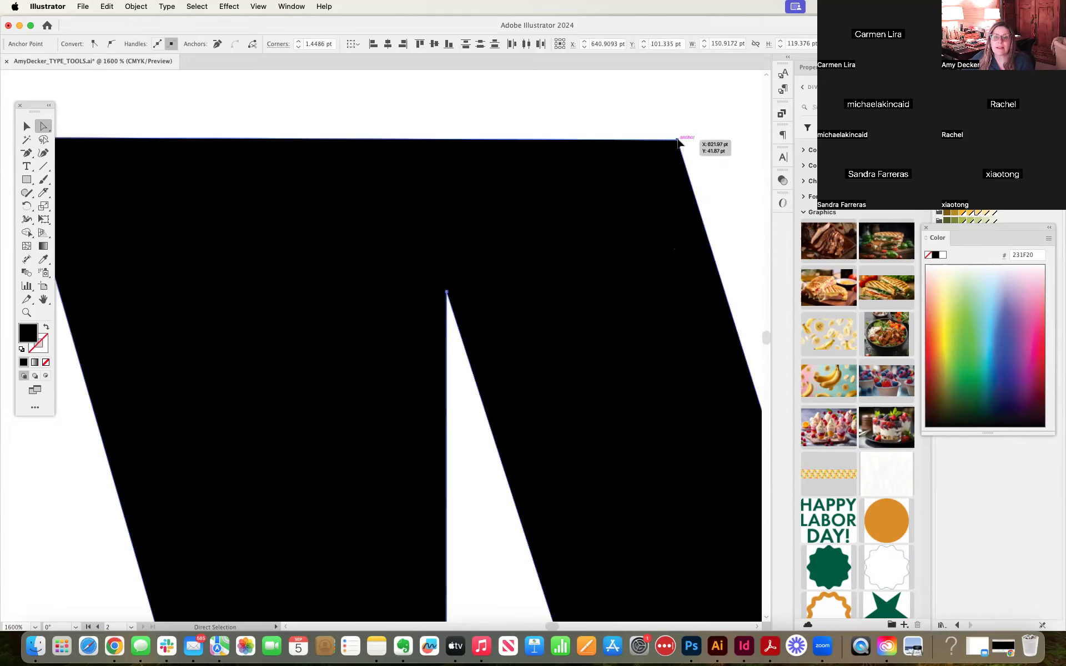
{"action": "left_click", "coordinate": [679, 142]}
{"action": "left_click_drag", "start_coordinate": [671, 148], "coordinate": [566, 221]}
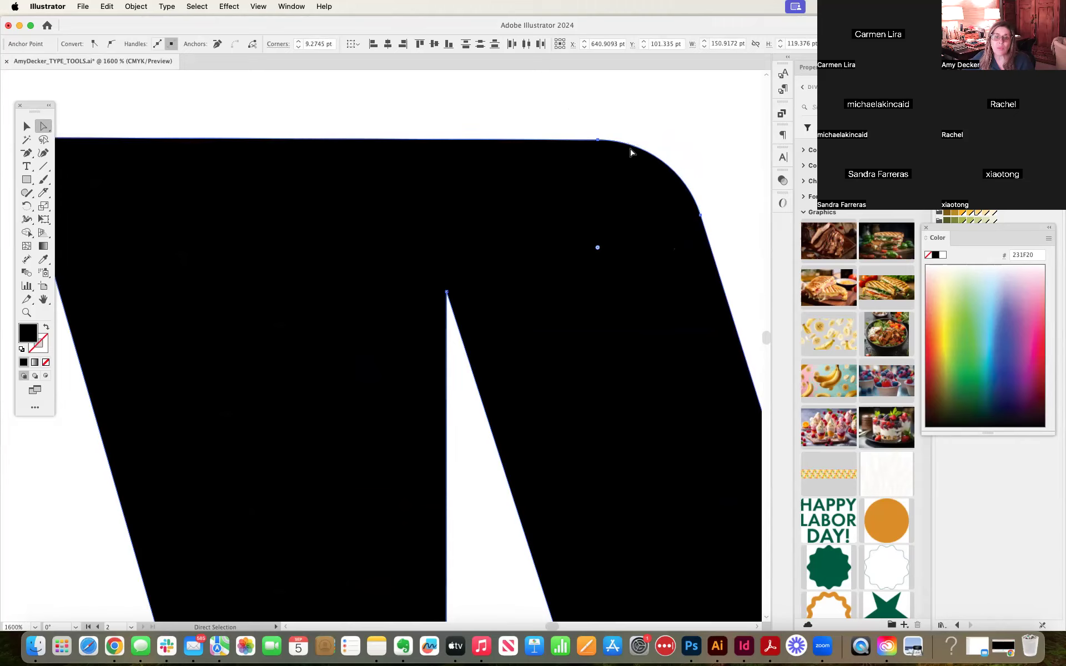
{"action": "key", "text": "super+z"}
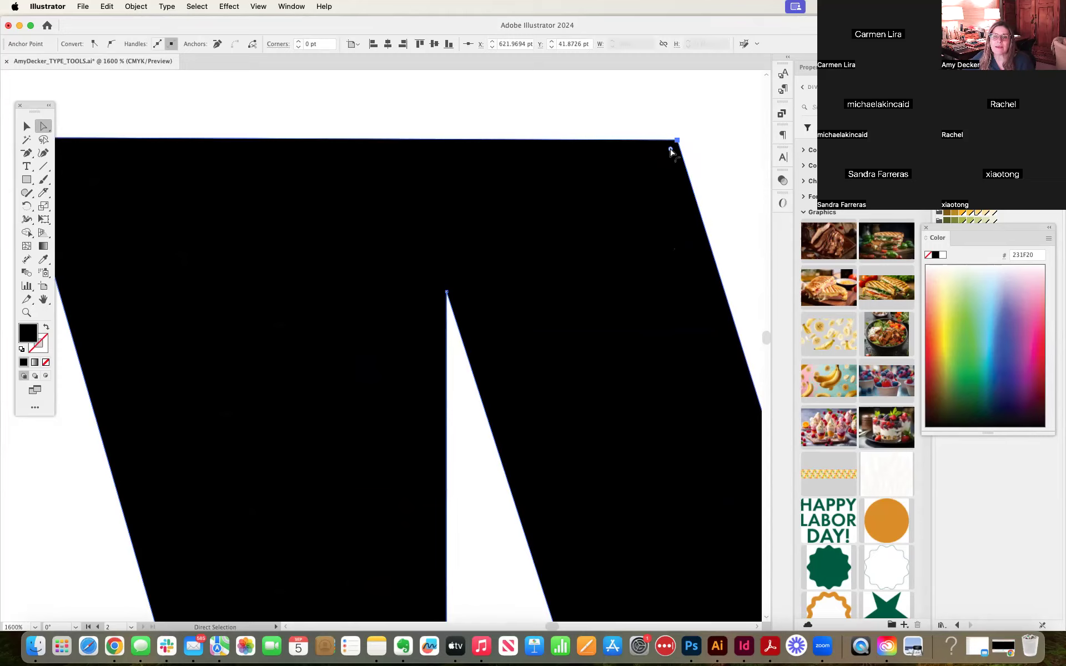
{"action": "left_click_drag", "start_coordinate": [670, 151], "coordinate": [507, 238]}
{"action": "key", "text": "super+z"}
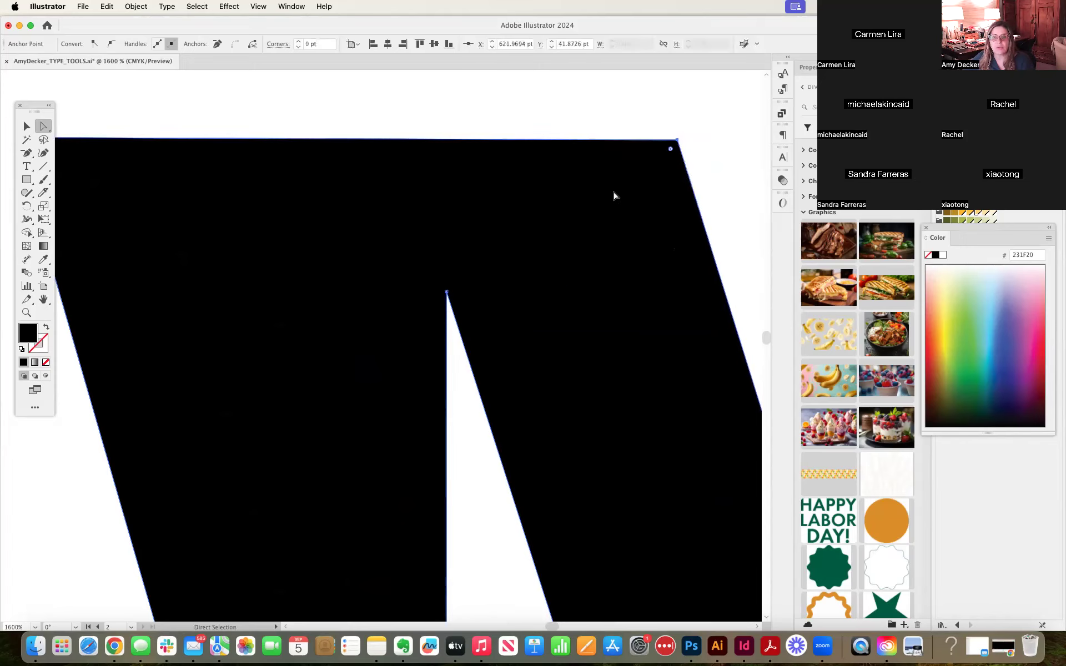
Step: Try inverted round corners across the whole selected M copy and undo them
{"action": "left_click", "coordinate": [673, 154]}
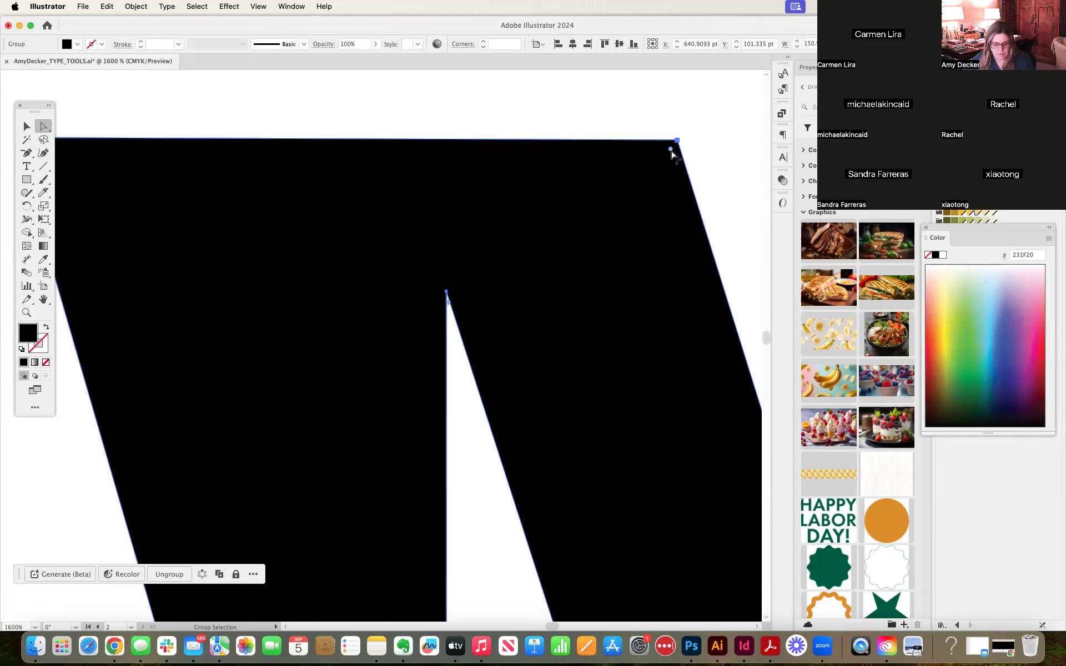
{"action": "key", "text": "super"}
{"action": "key", "text": "super"}
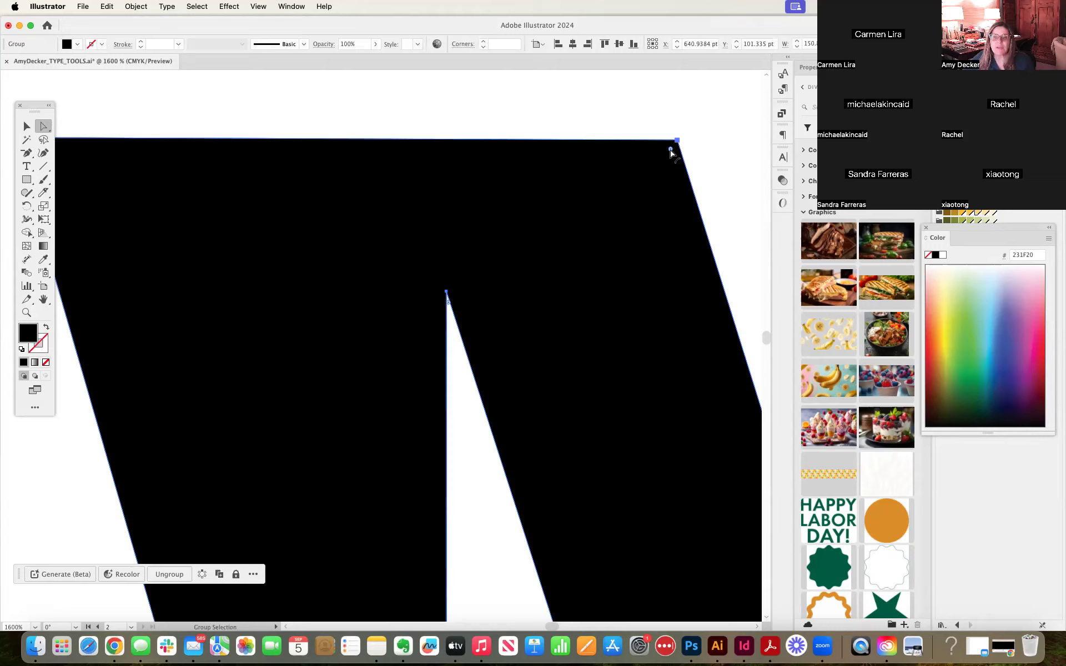
{"action": "left_click_drag", "start_coordinate": [671, 151], "coordinate": [606, 209]}
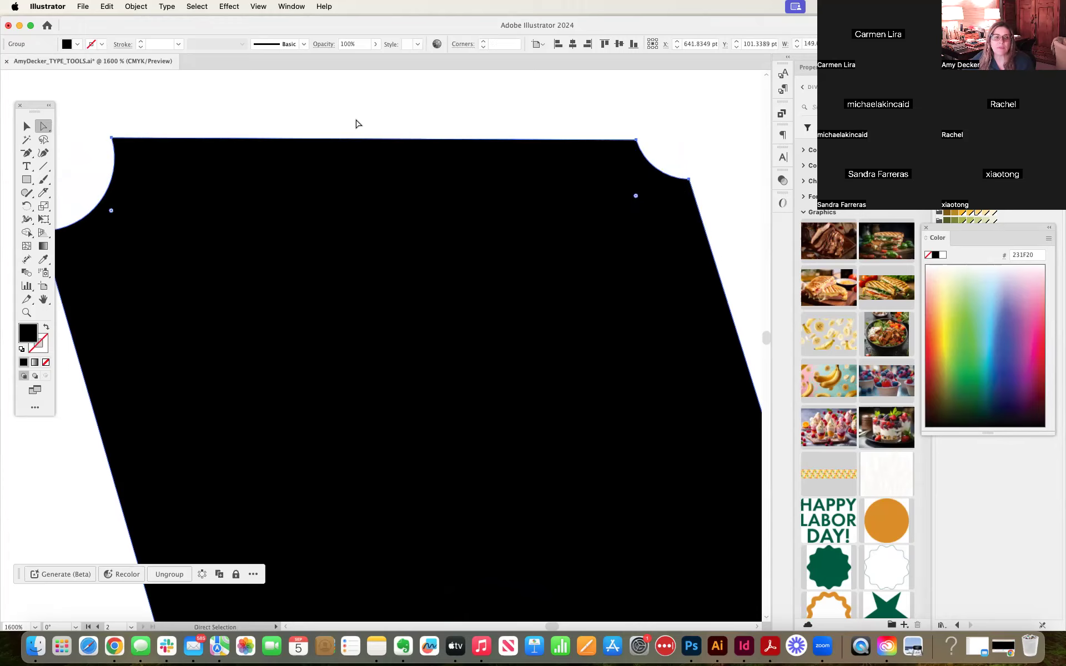
{"action": "key", "text": "super+z"}
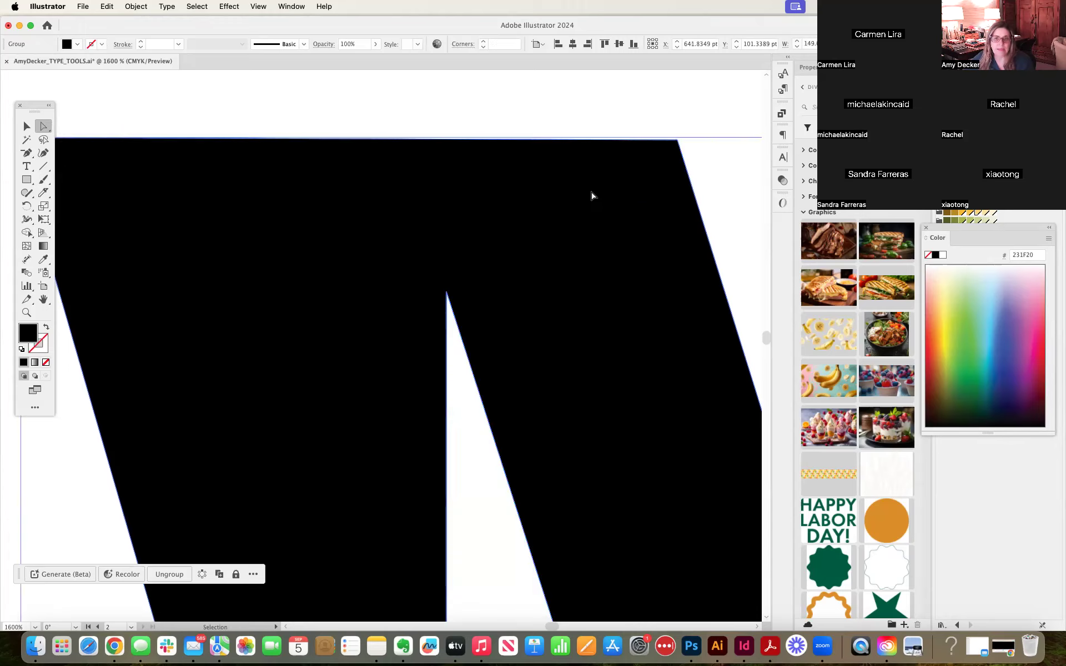
Step: Try a chamfer of about 8.11 pt and a rounding of about 7.54 pt on the top edge's right-hand corner alone, undoing each
{"action": "left_click", "coordinate": [647, 136]}
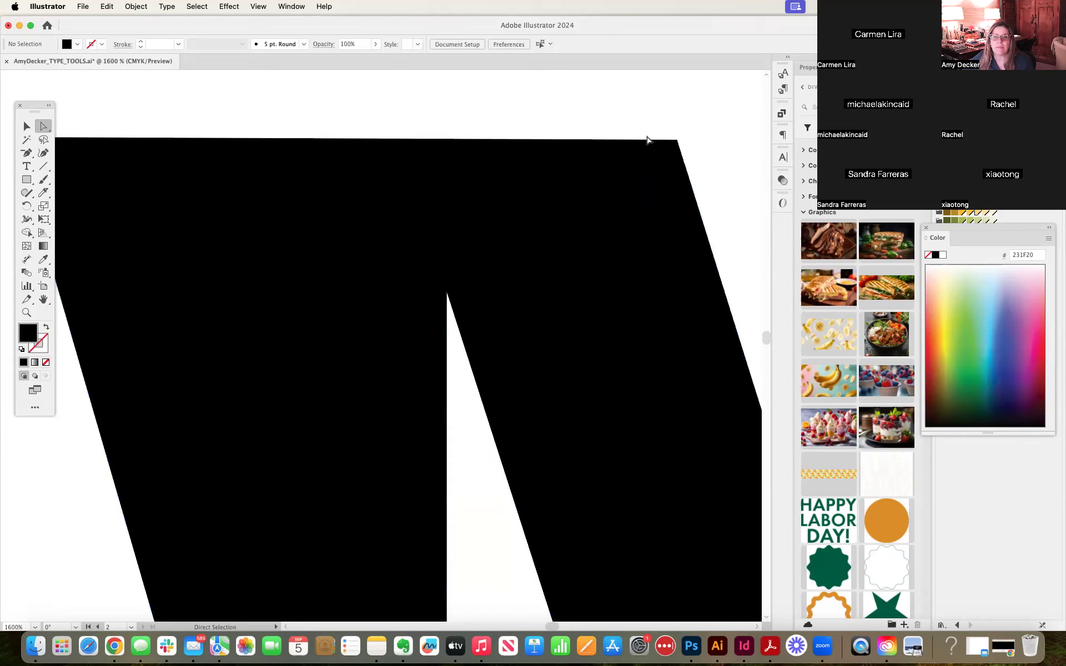
{"action": "left_click", "coordinate": [677, 140]}
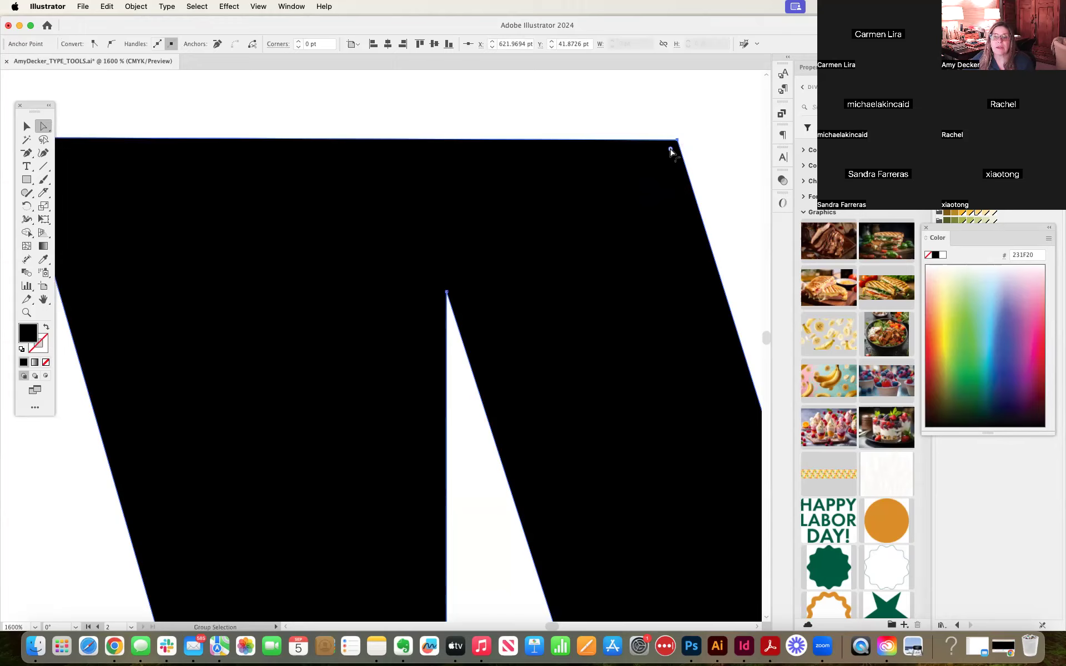
{"action": "left_click_drag", "start_coordinate": [671, 149], "coordinate": [600, 222]}
{"action": "key", "text": "super+z"}
{"action": "left_click_drag", "start_coordinate": [671, 150], "coordinate": [592, 227]}
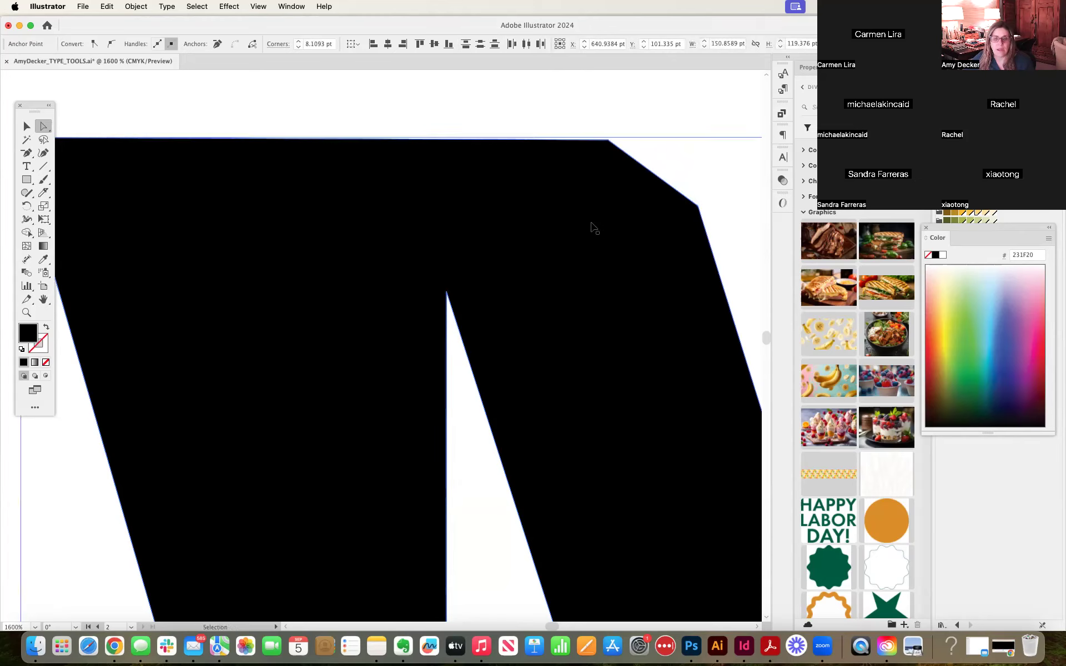
{"action": "key", "text": "super+z"}
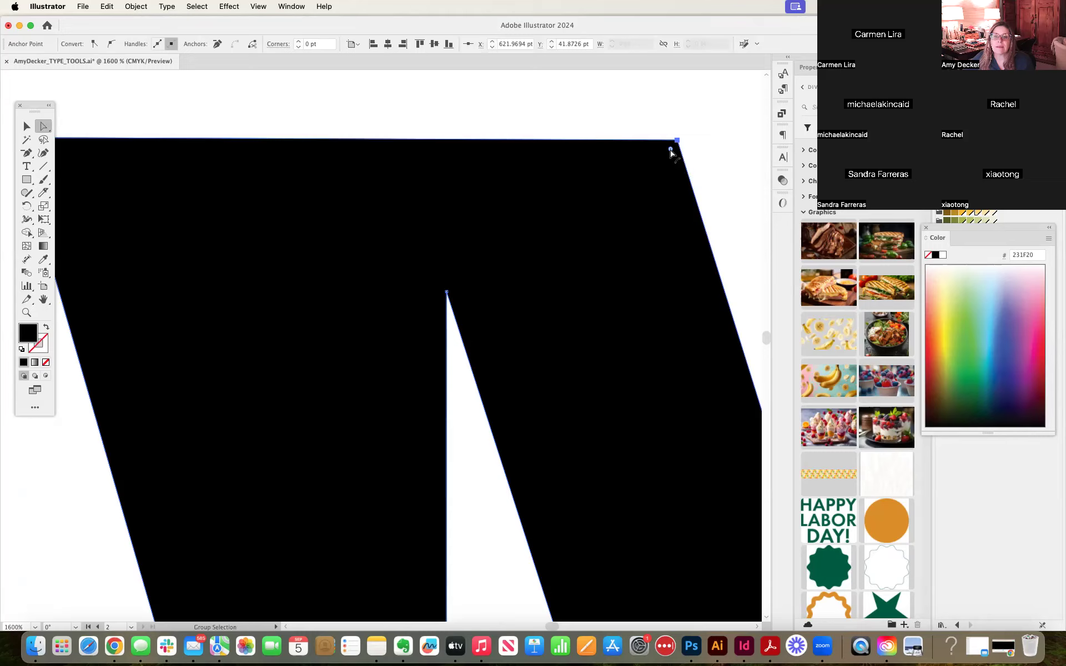
{"action": "left_click_drag", "start_coordinate": [671, 150], "coordinate": [599, 223]}
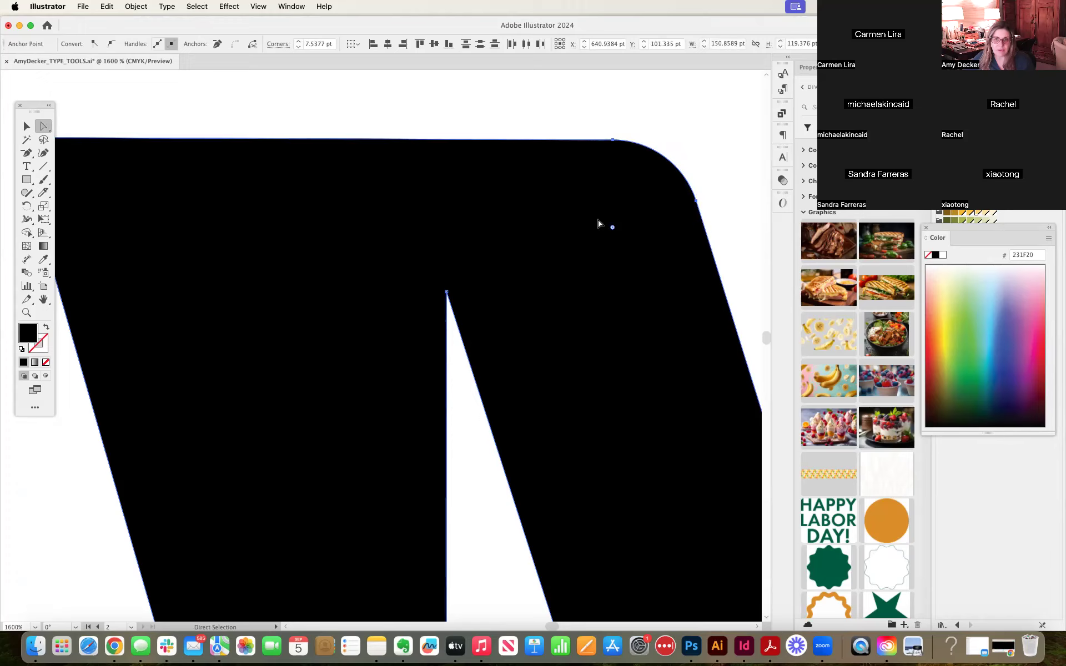
{"action": "key", "text": "super+z"}
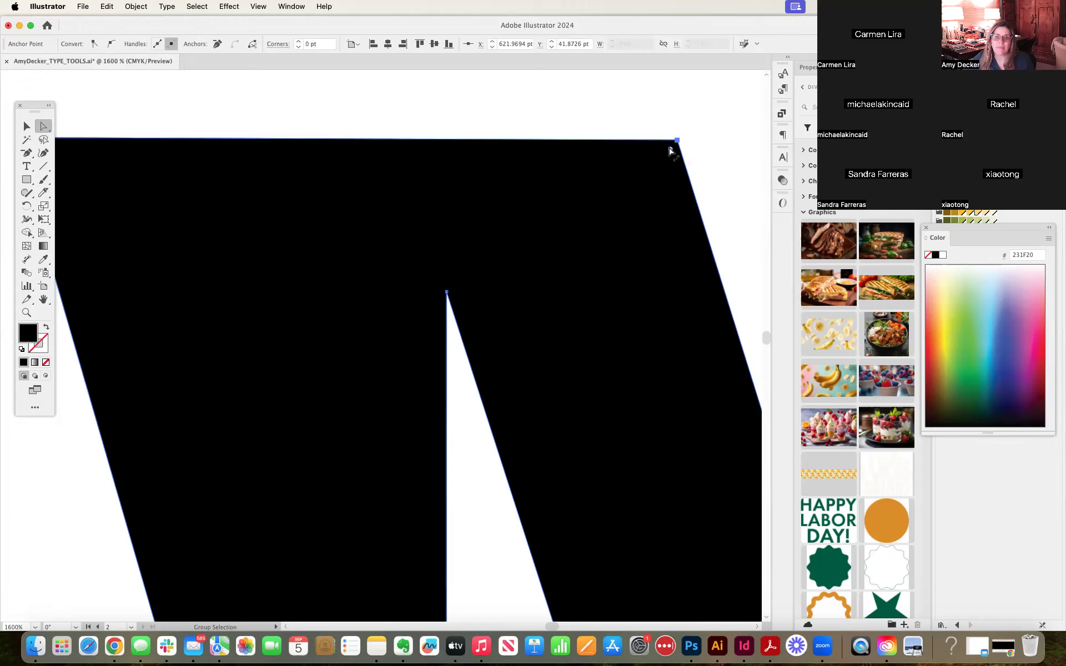
Step: Try an inverted round corner on the upper right corner of the M's thick diagonal stroke
{"action": "left_click_drag", "start_coordinate": [670, 151], "coordinate": [608, 215]}
{"action": "left_click", "coordinate": [721, 119]}
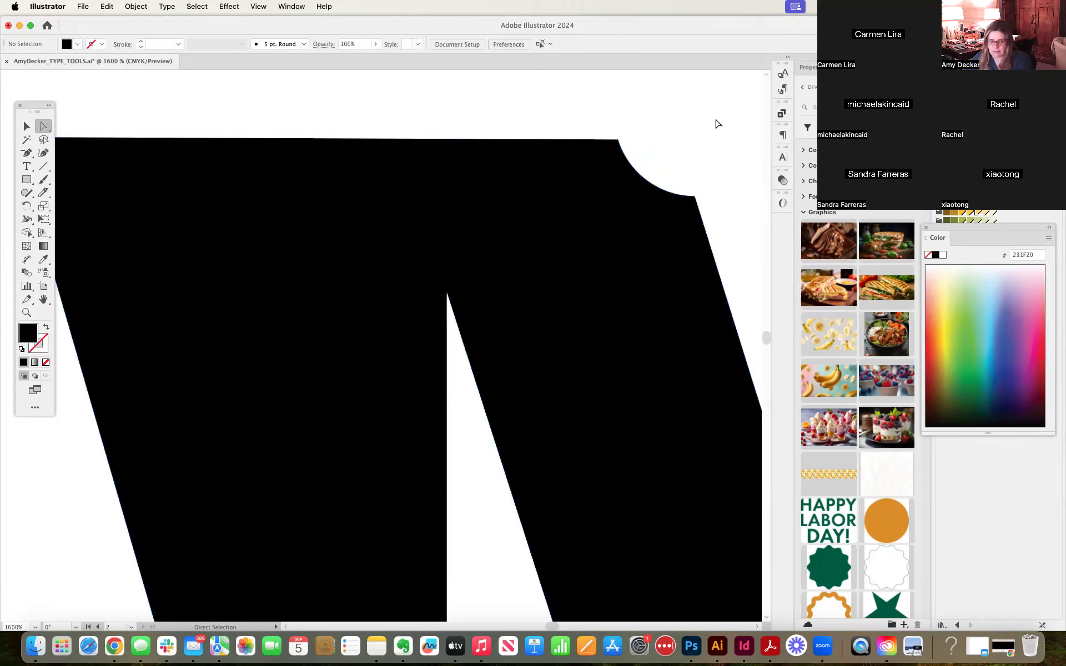
{"action": "key", "text": "super+minus"}
{"action": "key", "text": "super+minus"}
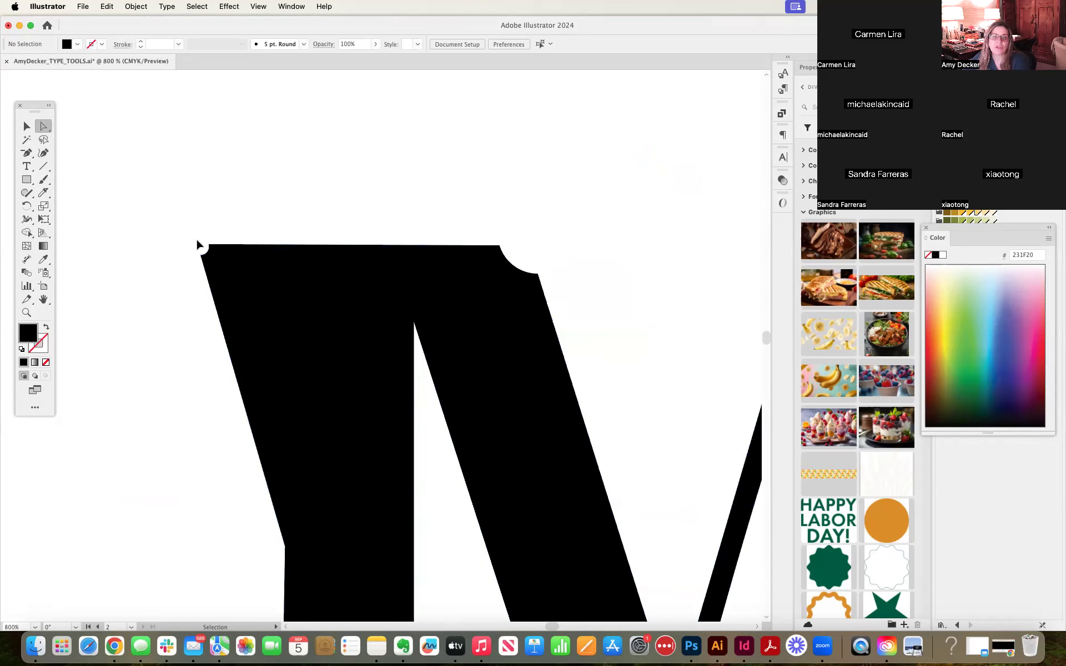
{"action": "left_click_drag", "start_coordinate": [392, 305], "coordinate": [355, 280]}
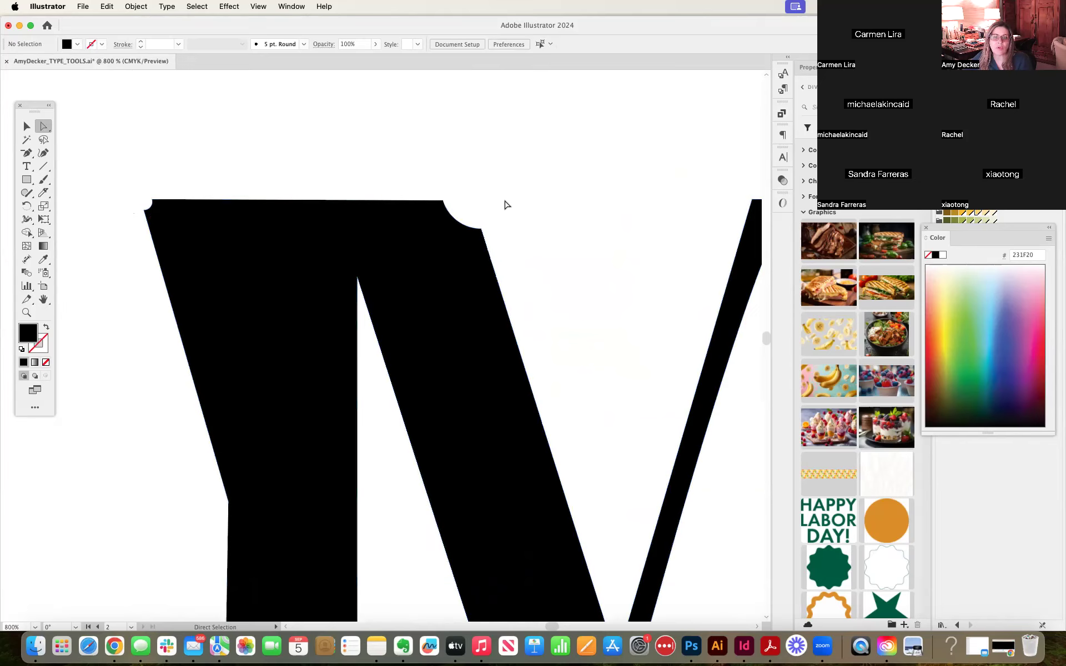
Step: Undo the inverted round corners on both upper corners of the M's thick diagonal stroke
{"action": "left_click", "coordinate": [148, 209]}
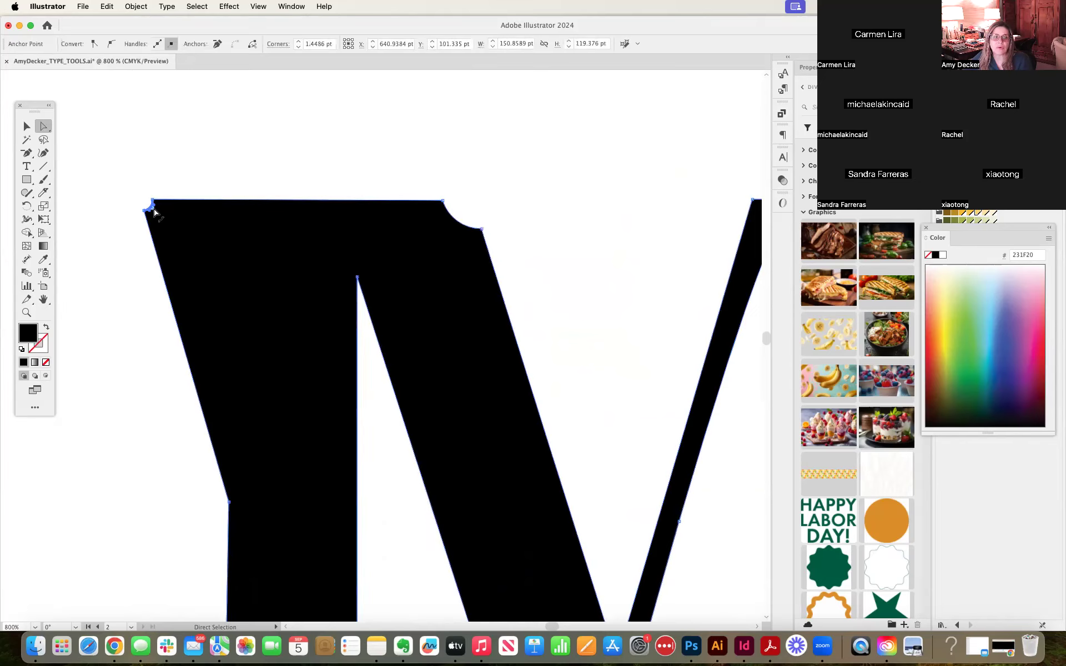
{"action": "key", "text": "super+z"}
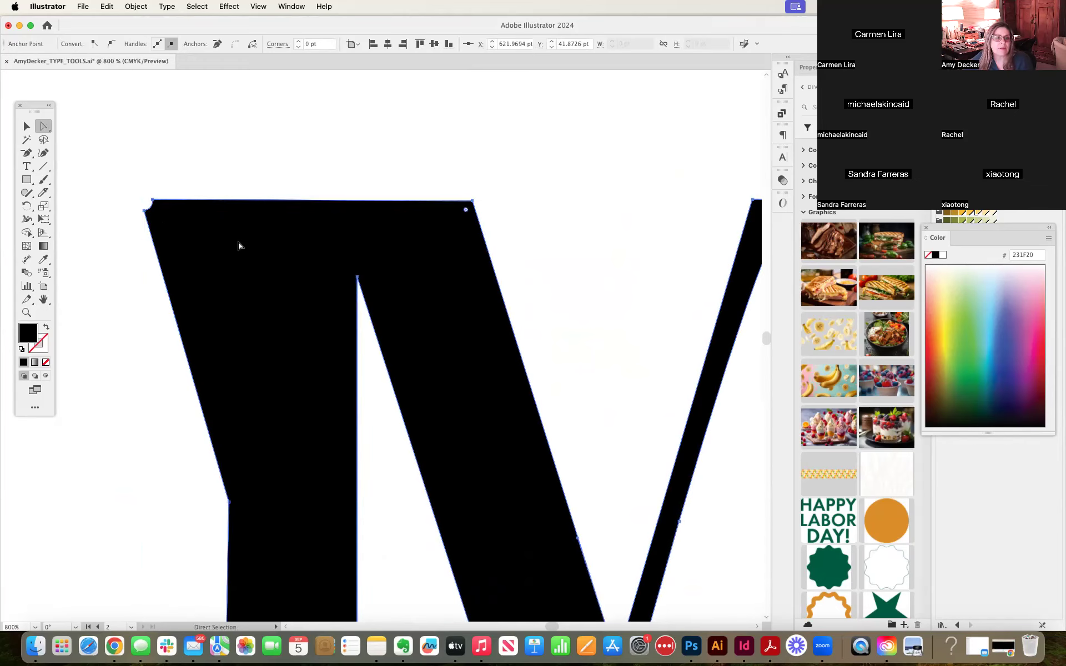
{"action": "key", "text": "super+z"}
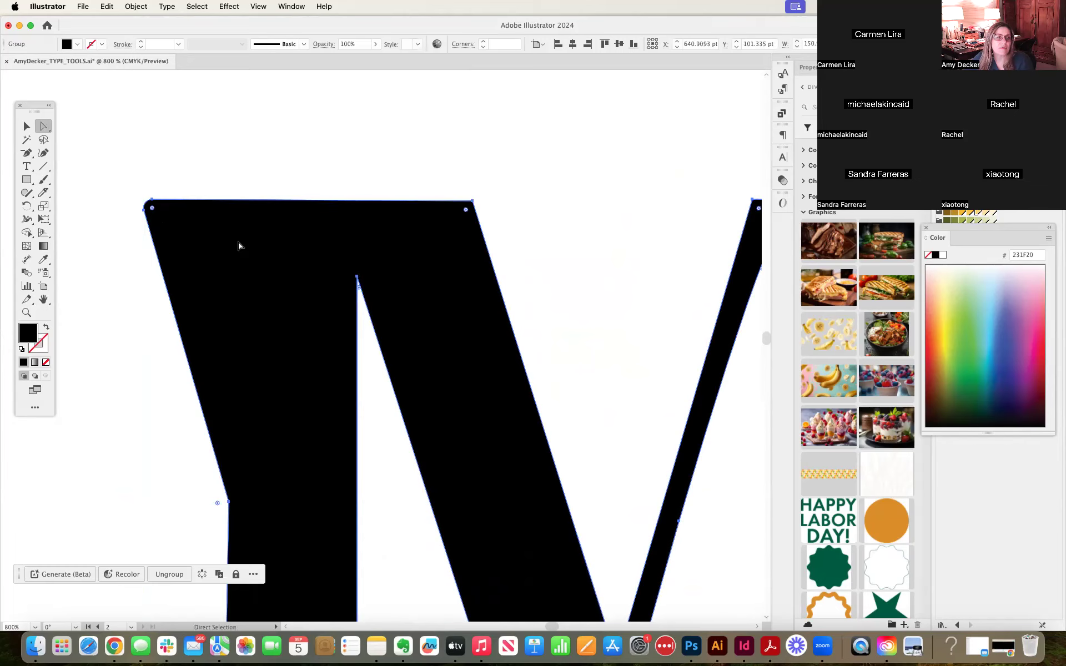
Step: Round all corners of the M beside the solid-stem M together with the live corner widgets, and deselect it
{"action": "left_click", "coordinate": [491, 184]}
{"action": "left_click", "coordinate": [469, 211]}
{"action": "left_click_drag", "start_coordinate": [469, 212], "coordinate": [400, 266]}
{"action": "key", "text": "super+minus"}
{"action": "key", "text": "super+minus"}
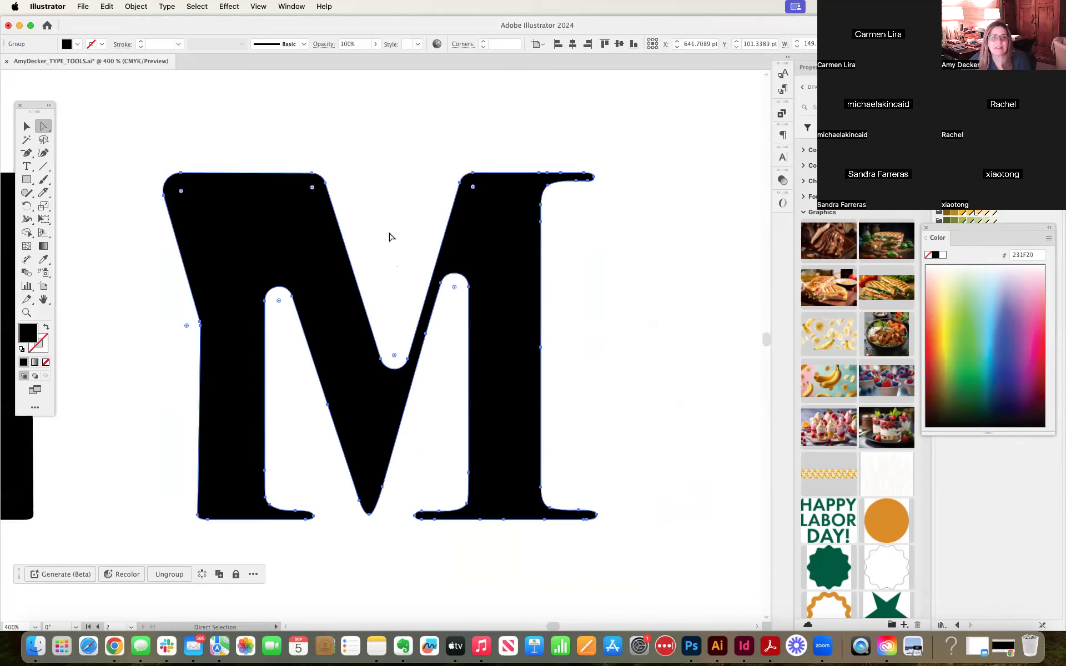
{"action": "left_click_drag", "start_coordinate": [312, 188], "coordinate": [294, 231]}
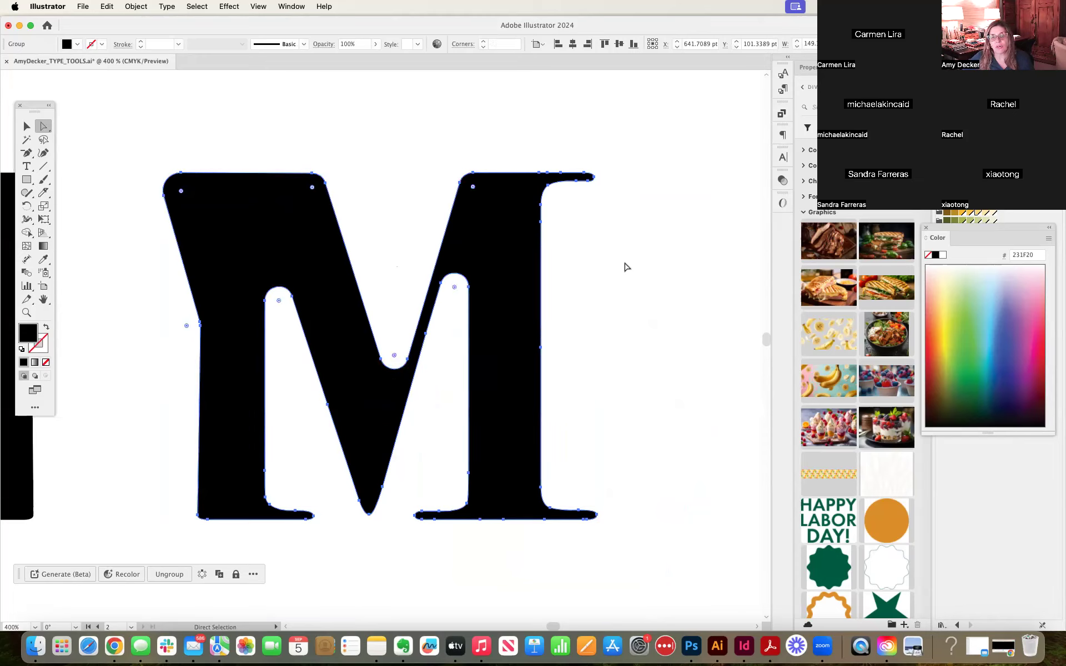
{"action": "left_click", "coordinate": [645, 267]}
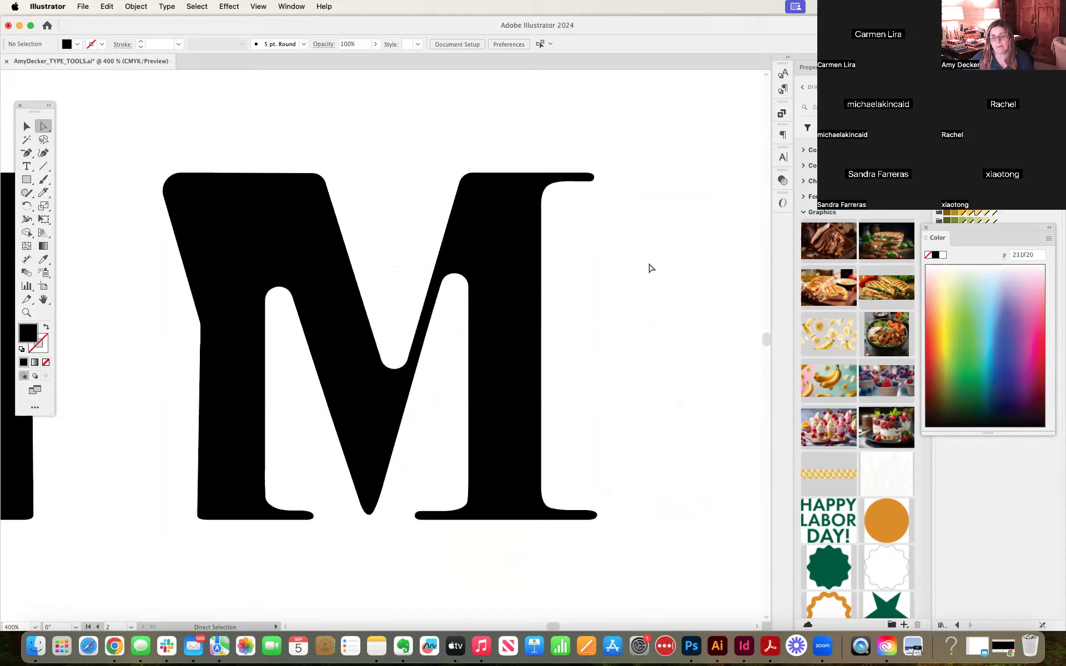
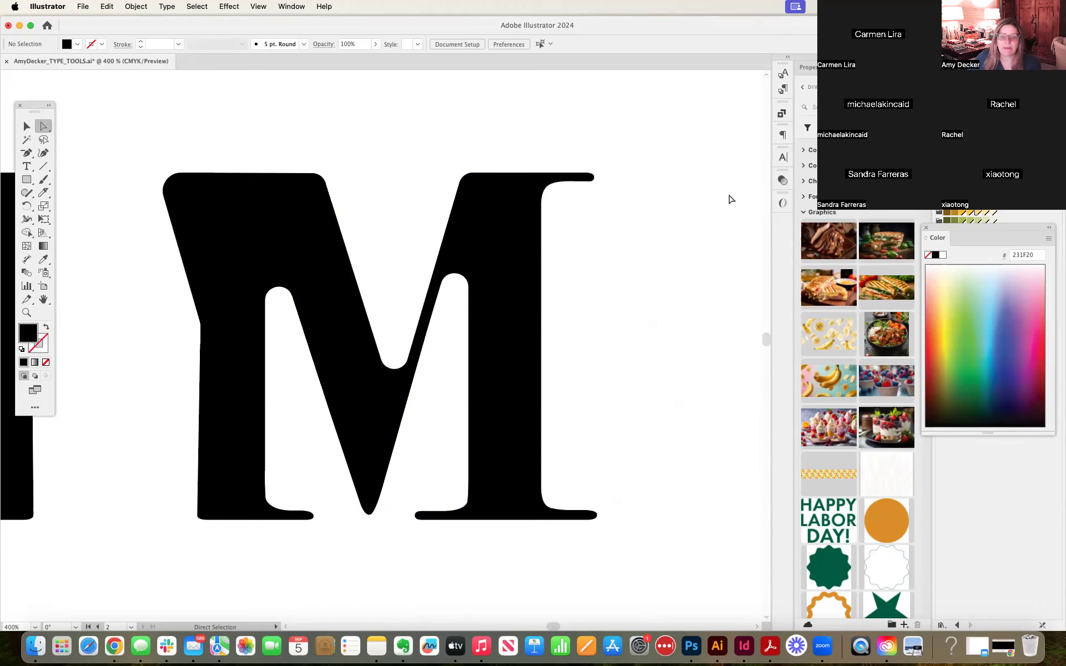
Step: Select the path of the other M, the one with the wide solid right stem
{"action": "left_click_drag", "start_coordinate": [700, 201], "coordinate": [399, 228]}
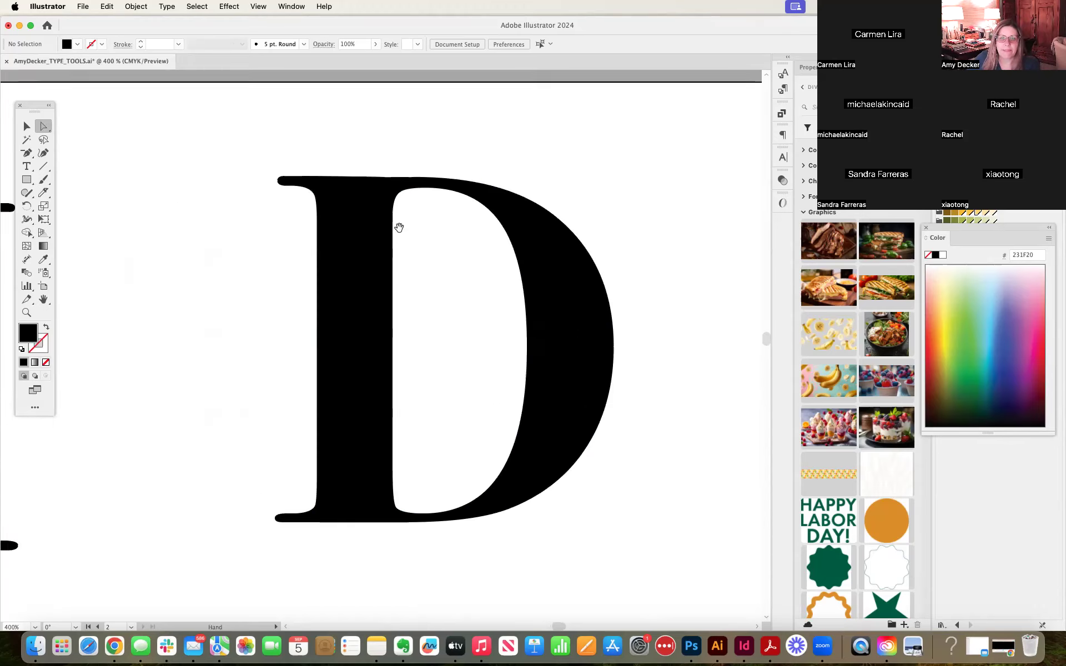
{"action": "left_click", "coordinate": [400, 230]}
{"action": "key", "text": "super+minus"}
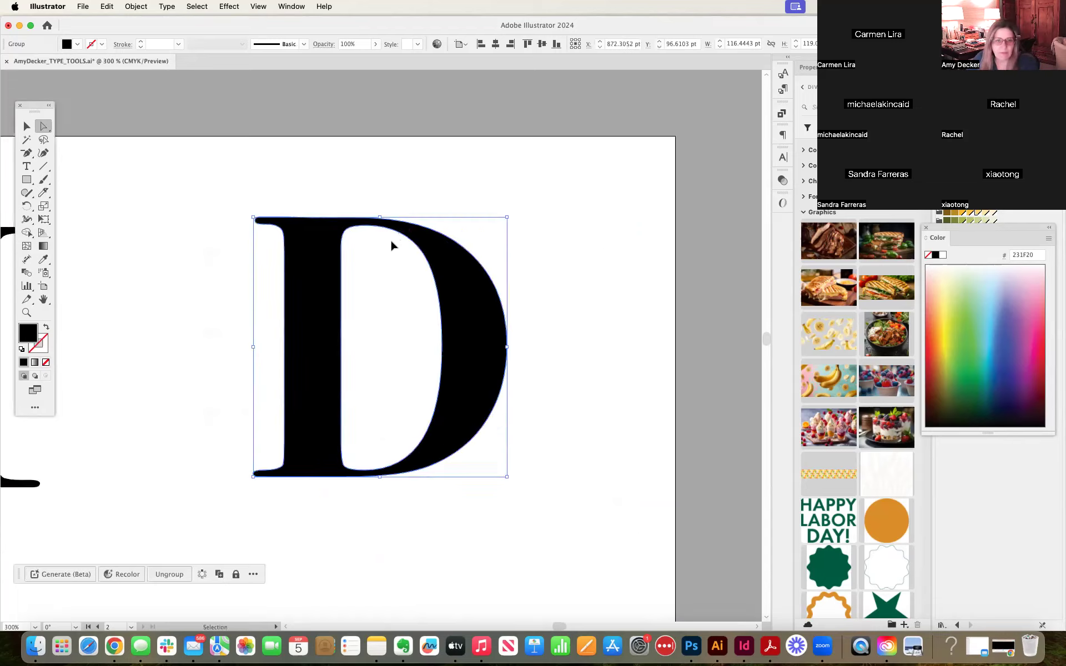
{"action": "key", "text": "super+minus"}
{"action": "left_click_drag", "start_coordinate": [226, 298], "coordinate": [507, 266]}
{"action": "left_click", "coordinate": [431, 301]}
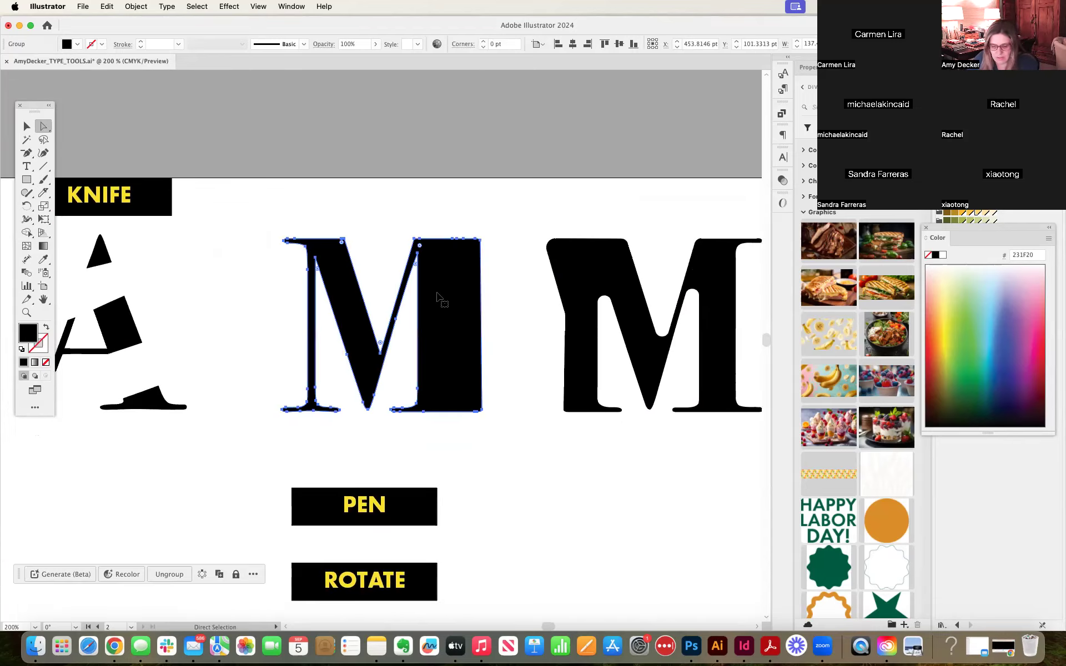
{"action": "key", "text": "super+plus"}
{"action": "key", "text": "super+plus"}
{"action": "key", "text": "super+plus"}
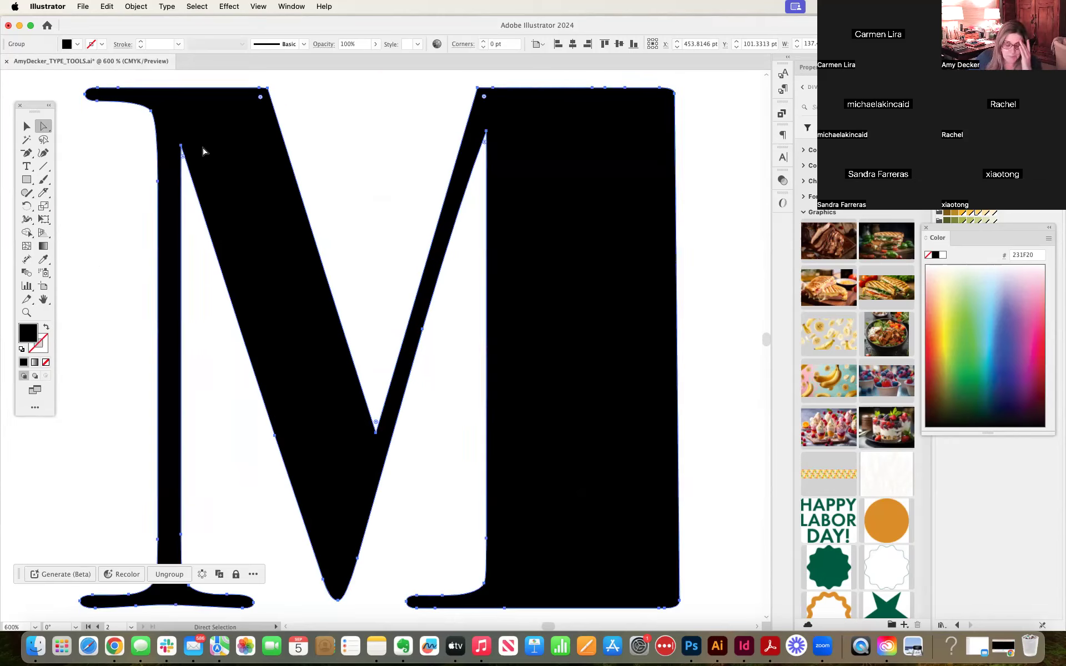
{"action": "left_click", "coordinate": [714, 124]}
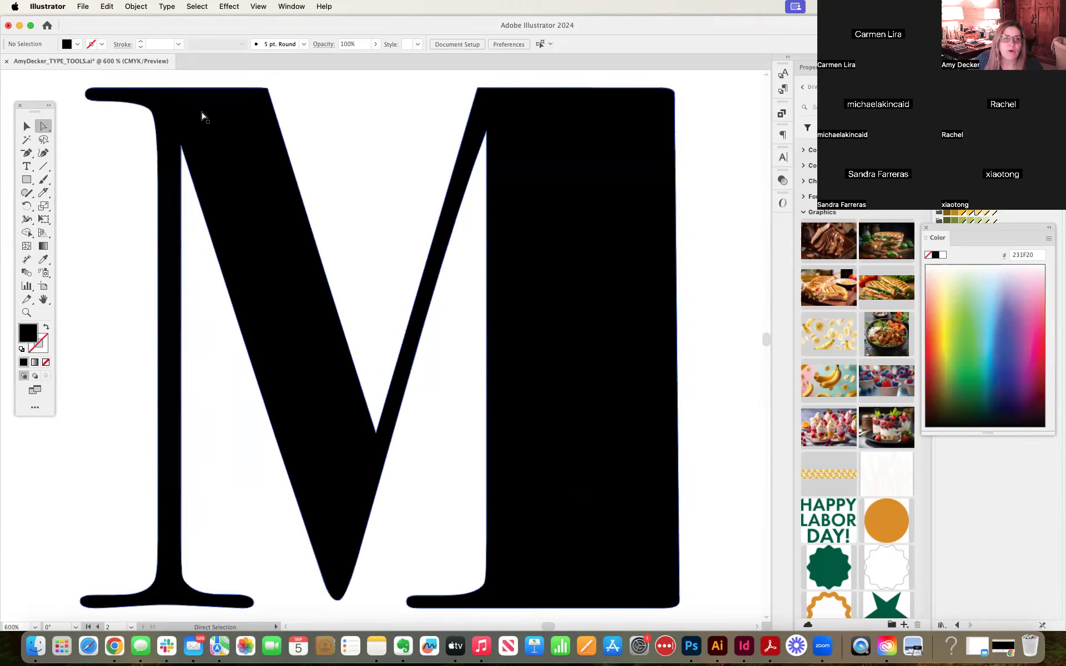
{"action": "left_click", "coordinate": [543, 89]}
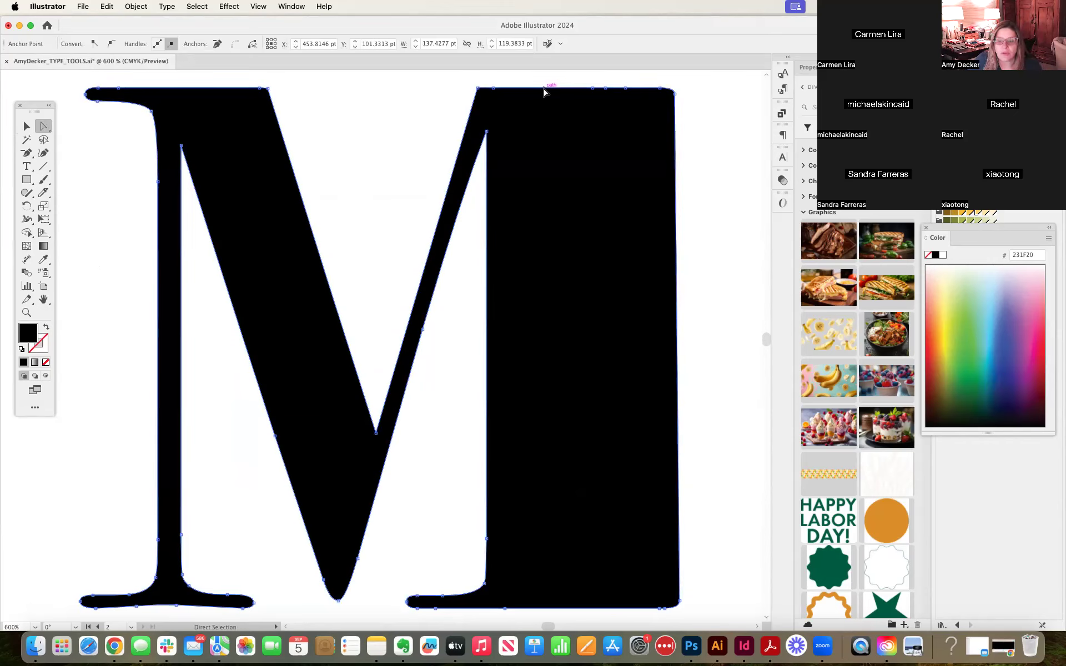
Step: Delete the lower anchor point of the rounded upper right corner on the M's wide stem
{"action": "key", "text": "super+equal"}
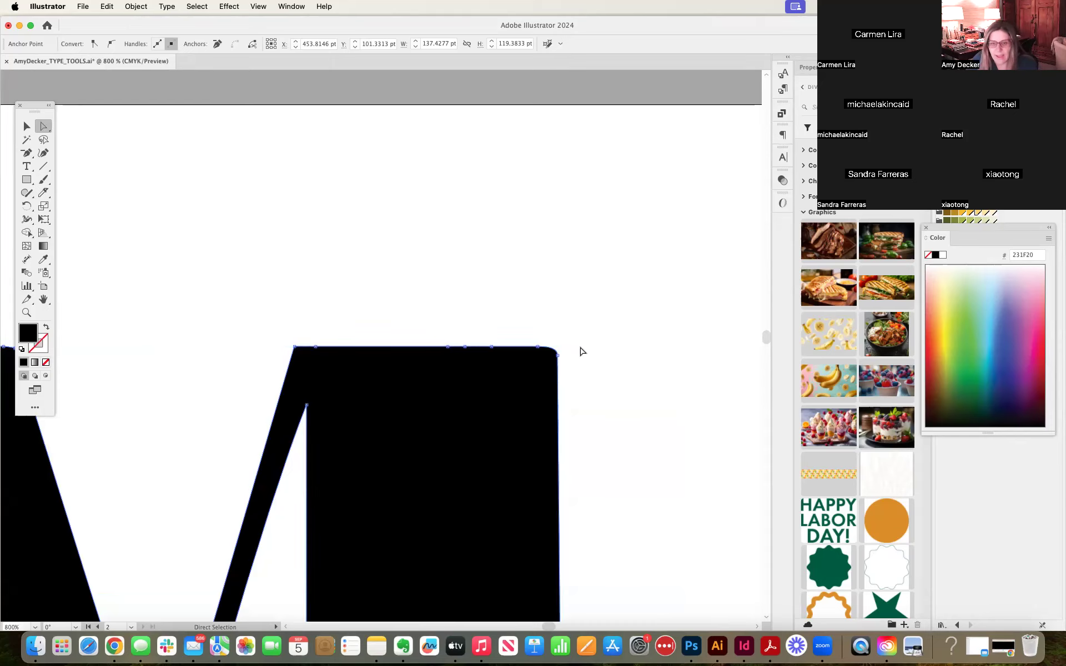
{"action": "key", "text": "super+equal"}
{"action": "key", "text": "super+equal"}
{"action": "left_click_drag", "start_coordinate": [590, 364], "coordinate": [476, 84]}
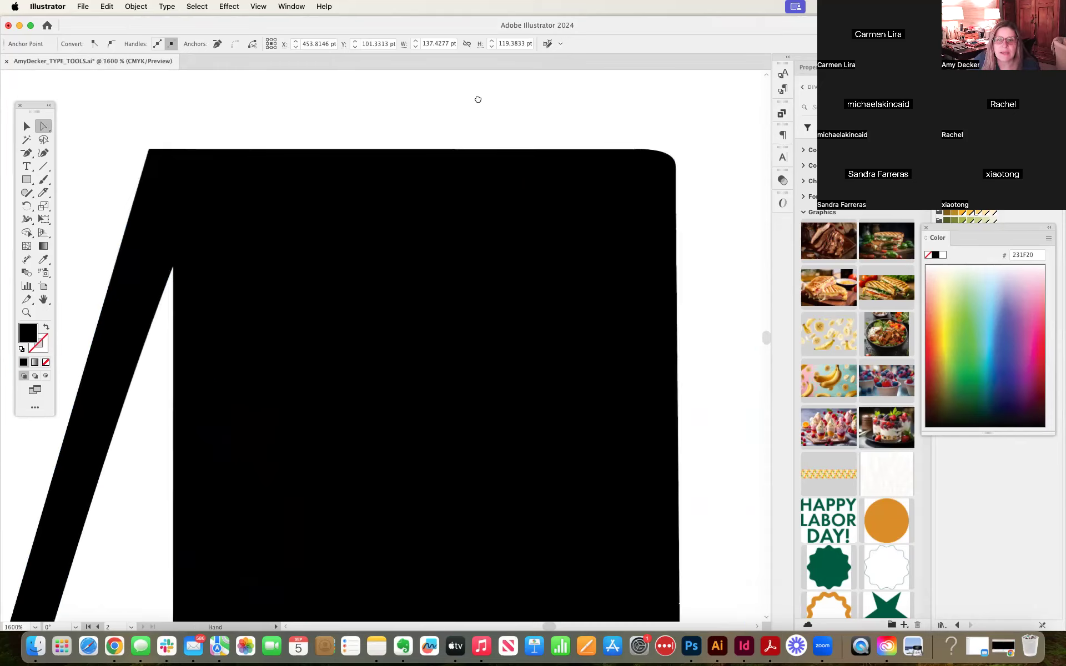
{"action": "left_click", "coordinate": [637, 151]}
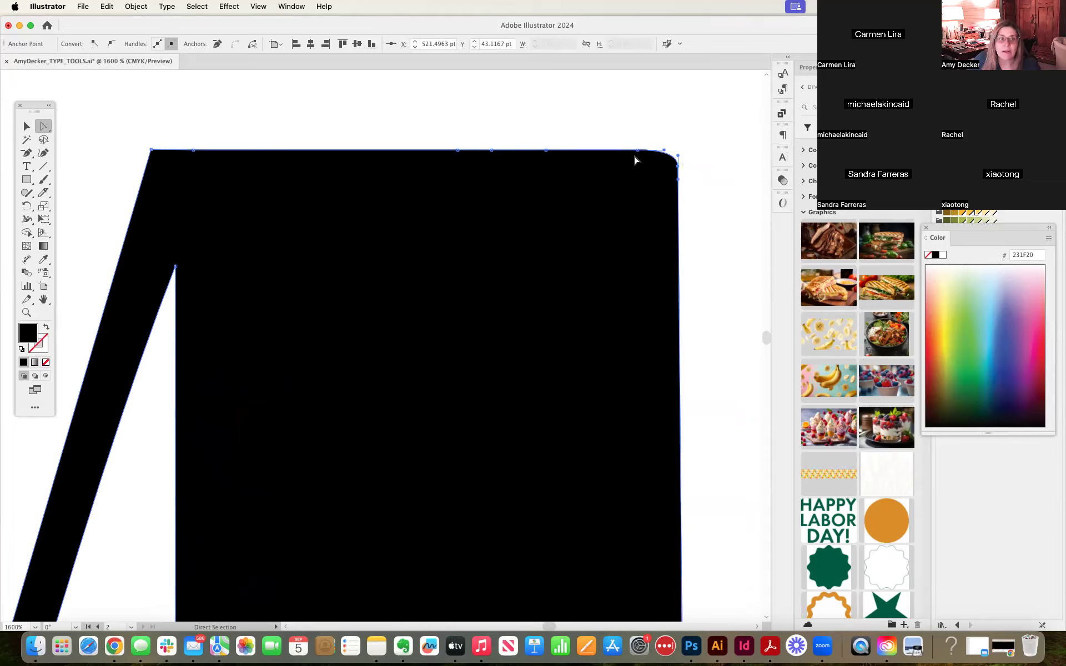
{"action": "left_click_drag", "start_coordinate": [27, 157], "coordinate": [81, 178]}
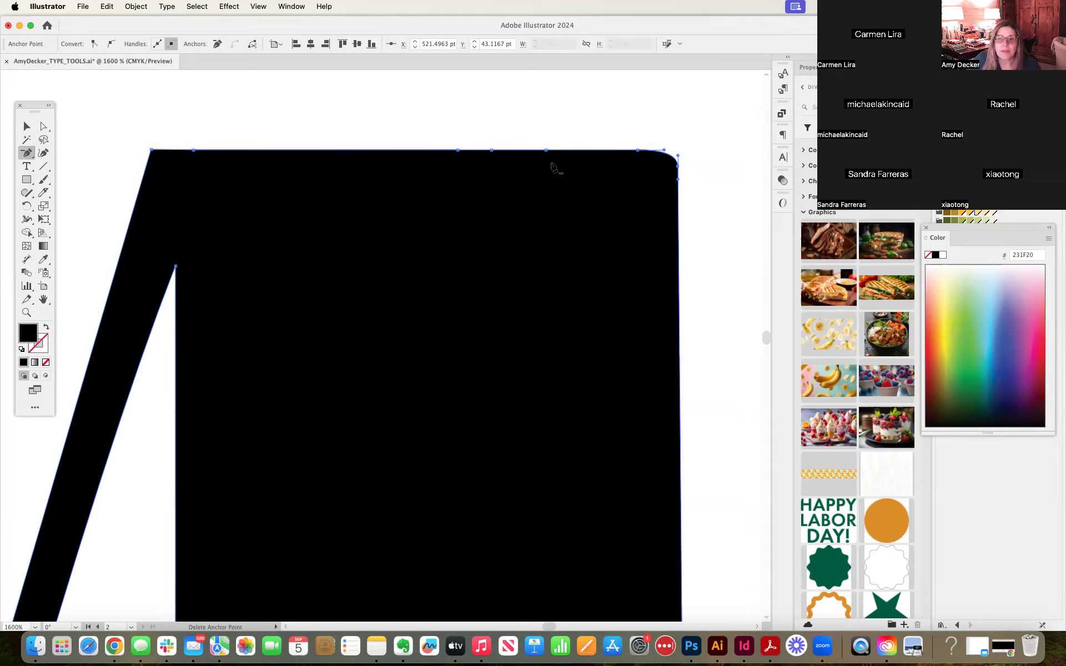
{"action": "left_click", "coordinate": [678, 168]}
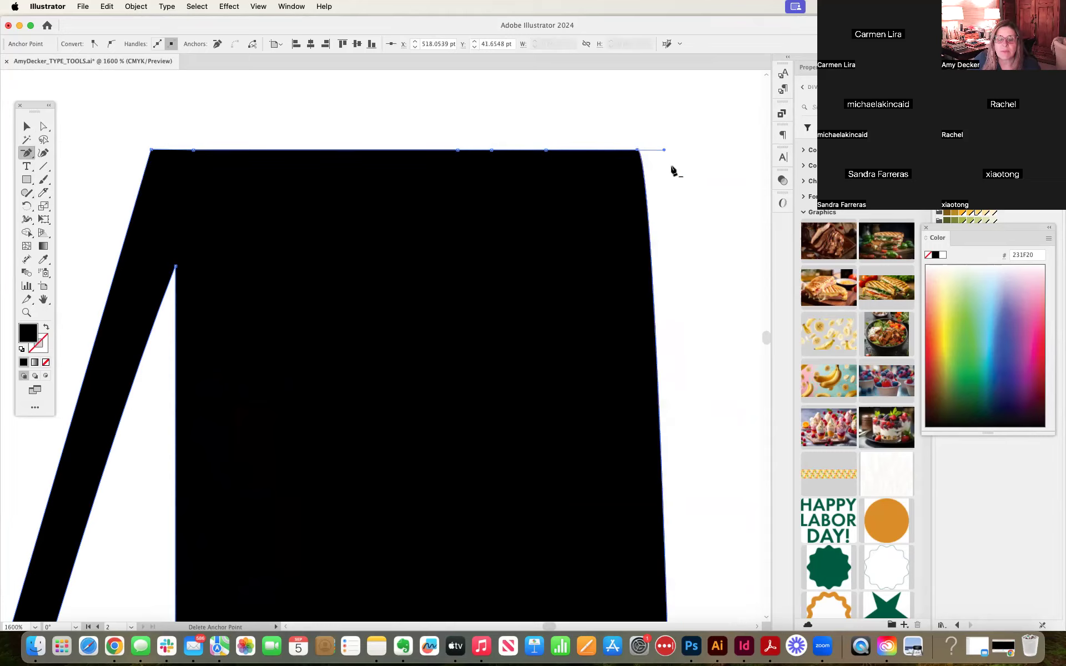
Step: Convert the stem's remaining upper right anchor to a corner point and move it outward to about X 521.76 pt to square the stem
{"action": "left_click_drag", "start_coordinate": [27, 155], "coordinate": [55, 194]}
{"action": "left_click", "coordinate": [638, 150]}
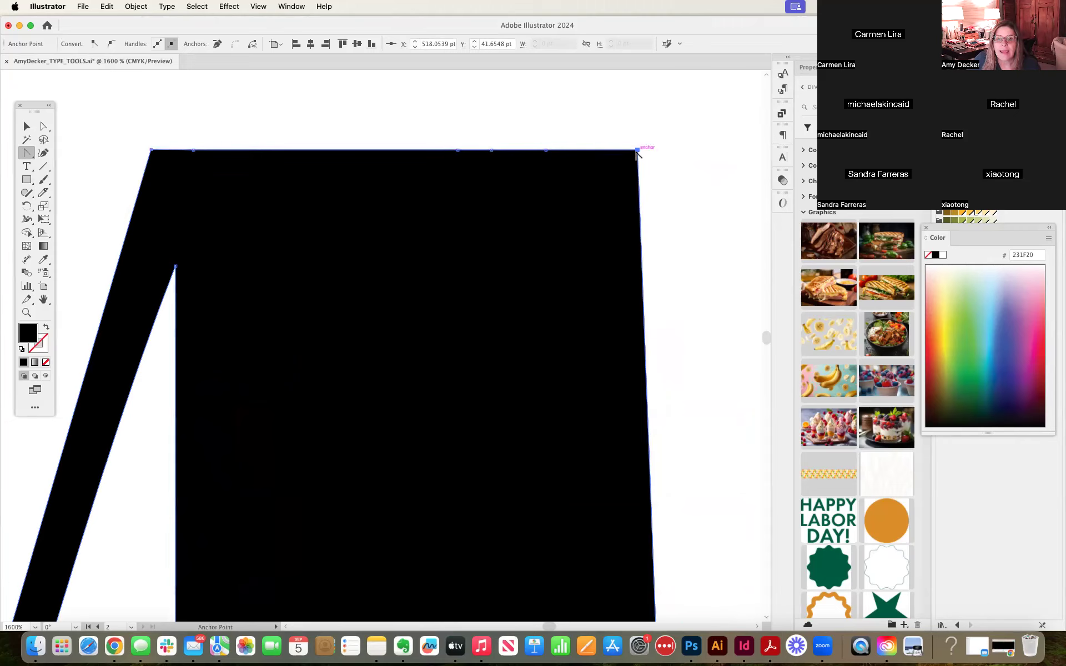
{"action": "left_click", "coordinate": [42, 127]}
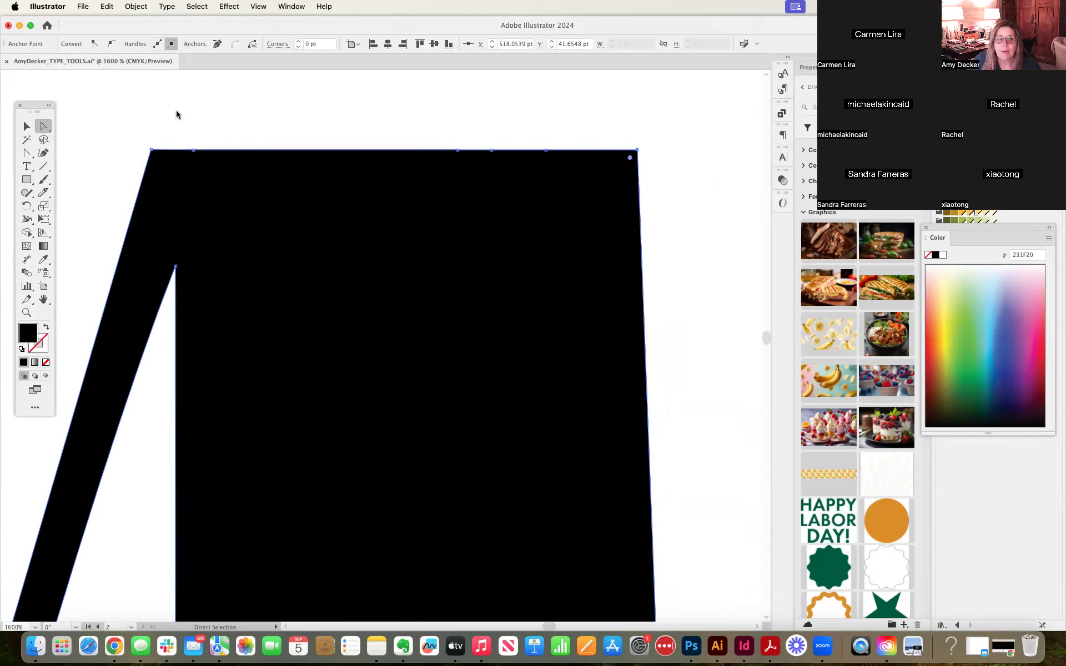
{"action": "left_click_drag", "start_coordinate": [45, 125], "coordinate": [46, 126]}
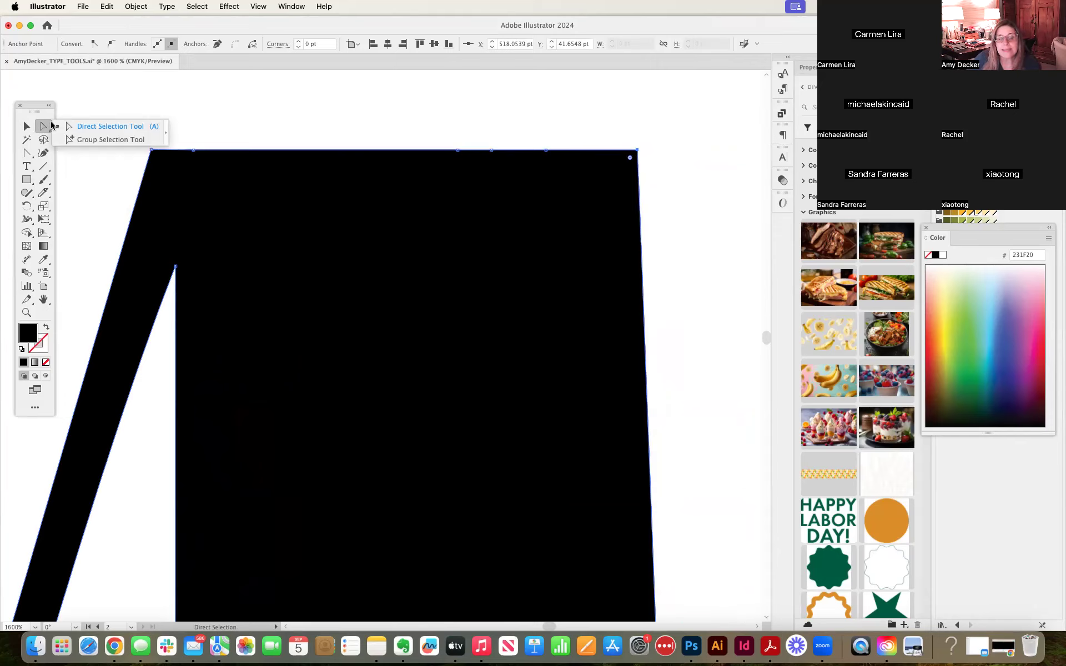
{"action": "left_click", "coordinate": [64, 127]}
{"action": "left_click_drag", "start_coordinate": [642, 151], "coordinate": [681, 152]}
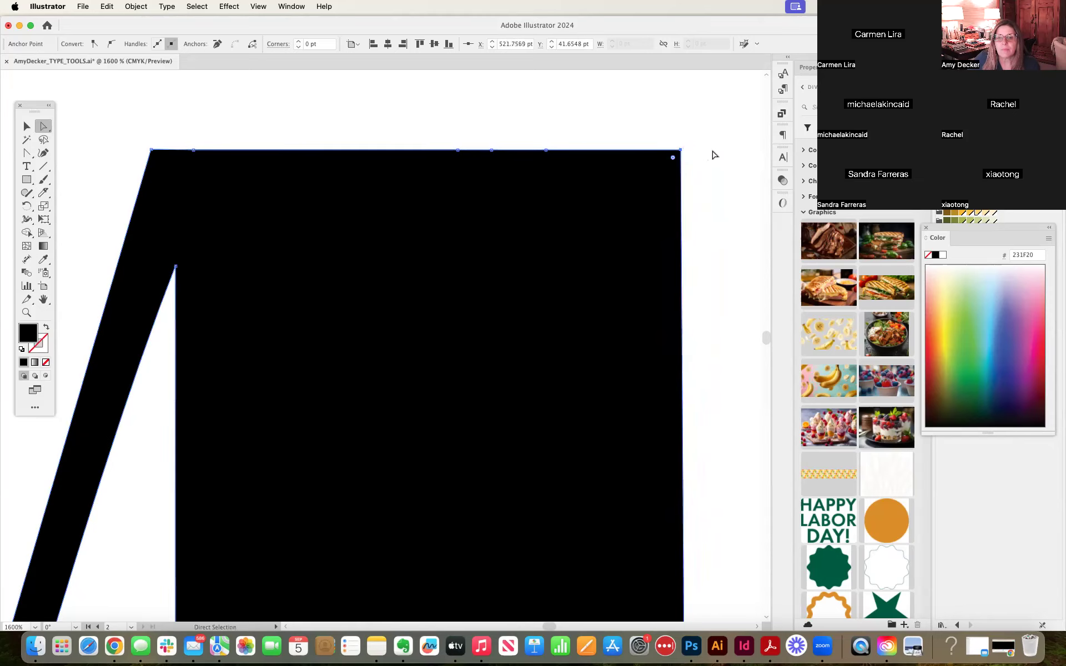
{"action": "left_click", "coordinate": [29, 154]}
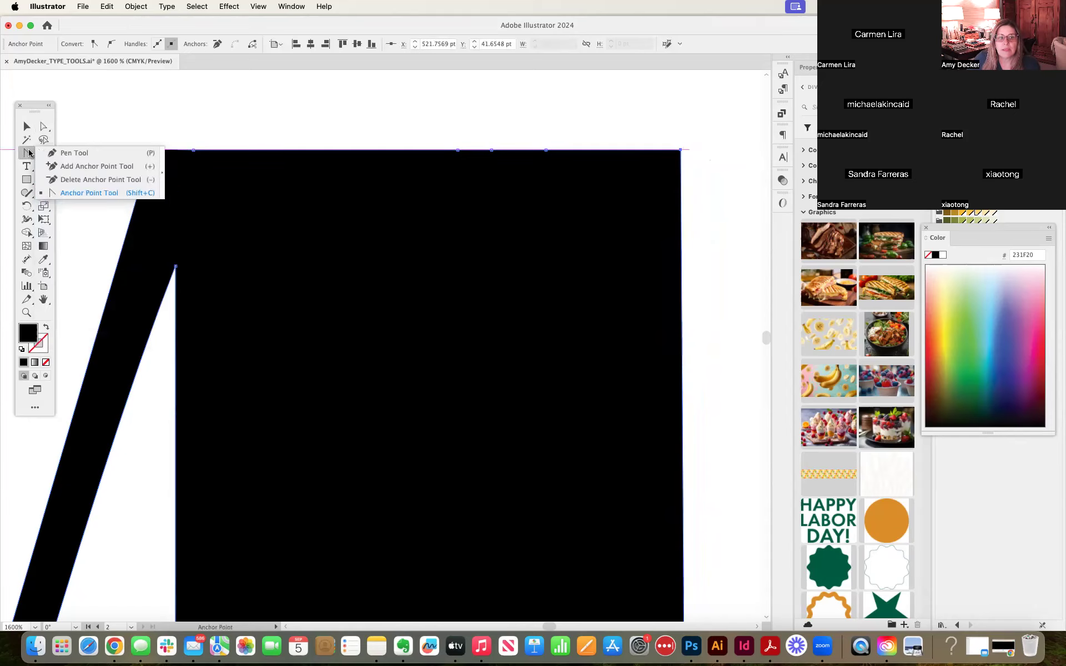
{"action": "left_click", "coordinate": [83, 179]}
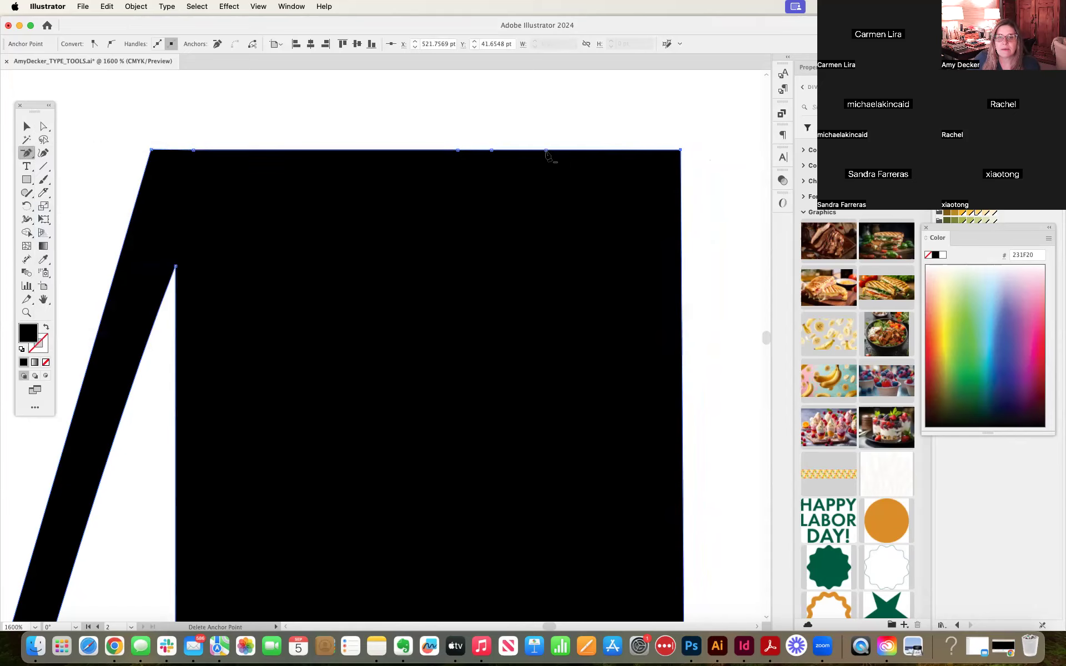
{"action": "left_click", "coordinate": [634, 345]}
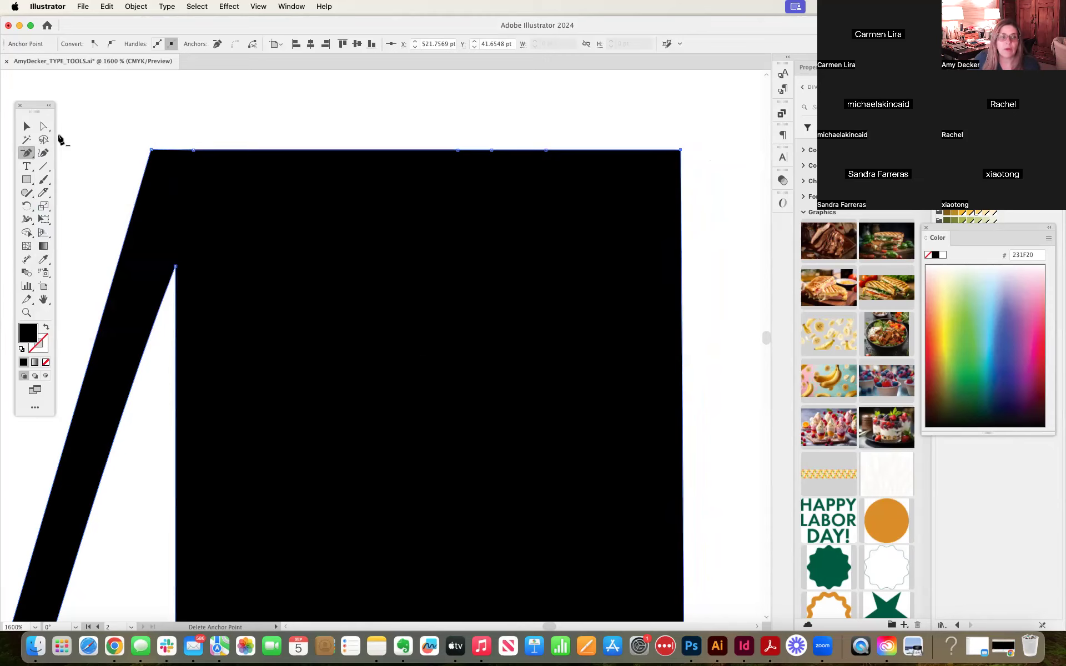
{"action": "left_click", "coordinate": [44, 127]}
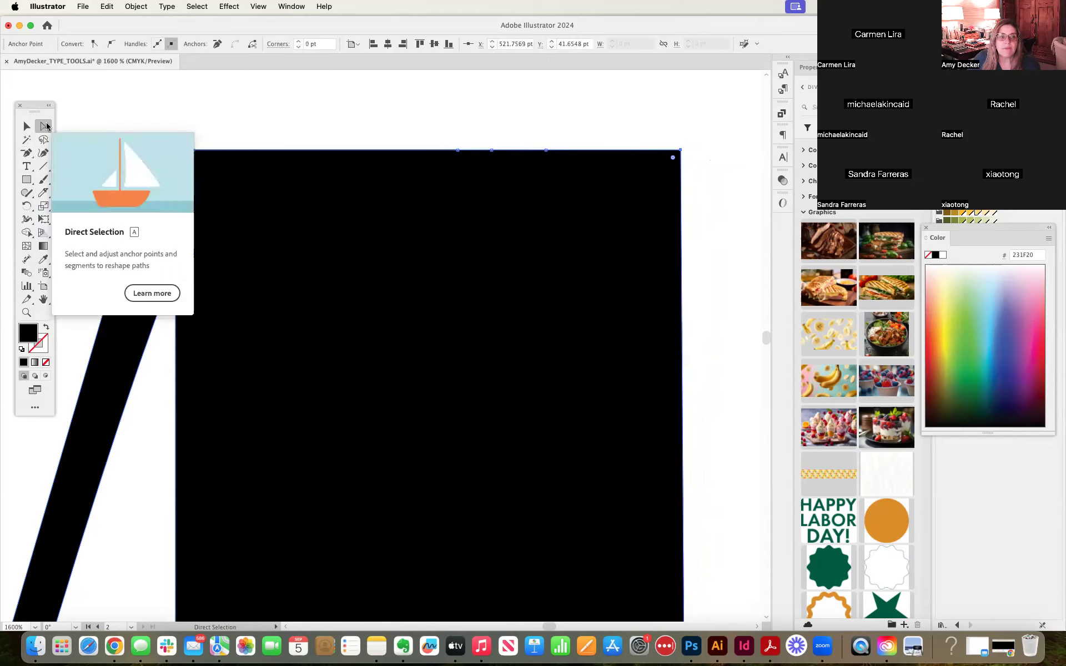
{"action": "left_click", "coordinate": [43, 127]}
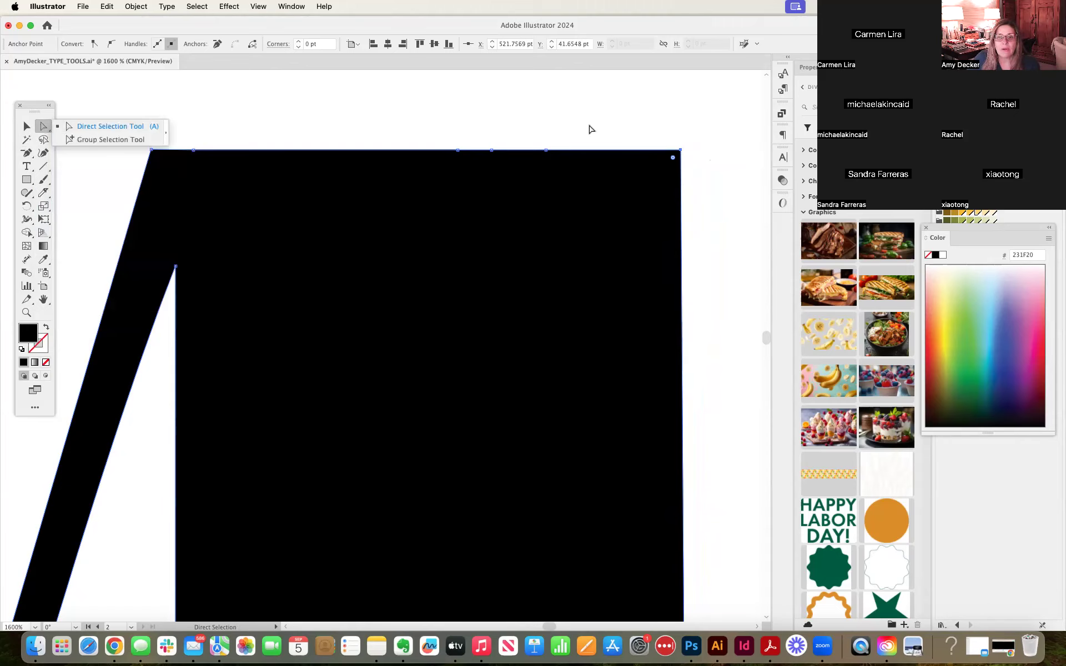
{"action": "left_click", "coordinate": [669, 134]}
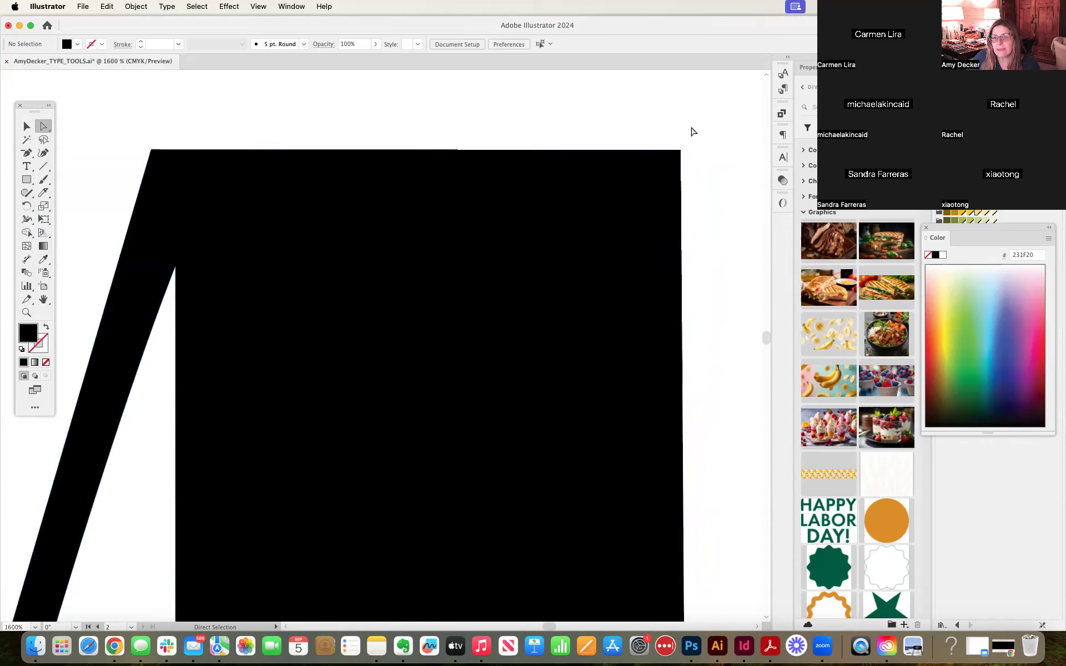
Step: Apply a live corner of about 8.1 pt to the wide stem's upper right corner, switching its style from inverted round through chamfer to round
{"action": "left_click", "coordinate": [681, 150]}
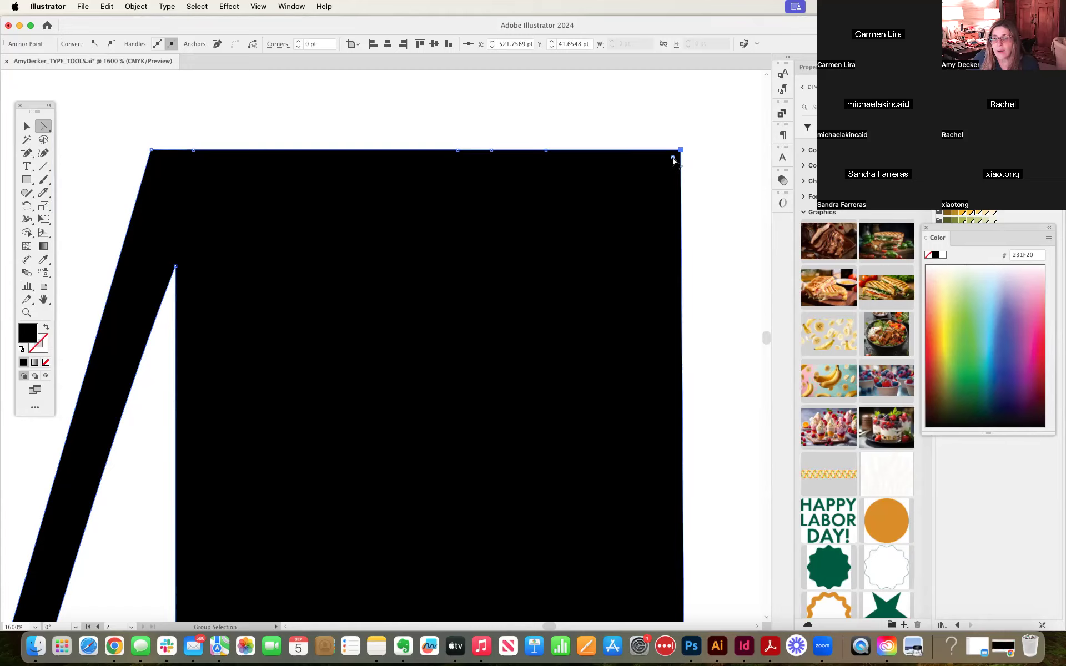
{"action": "left_click_drag", "start_coordinate": [673, 161], "coordinate": [575, 237]}
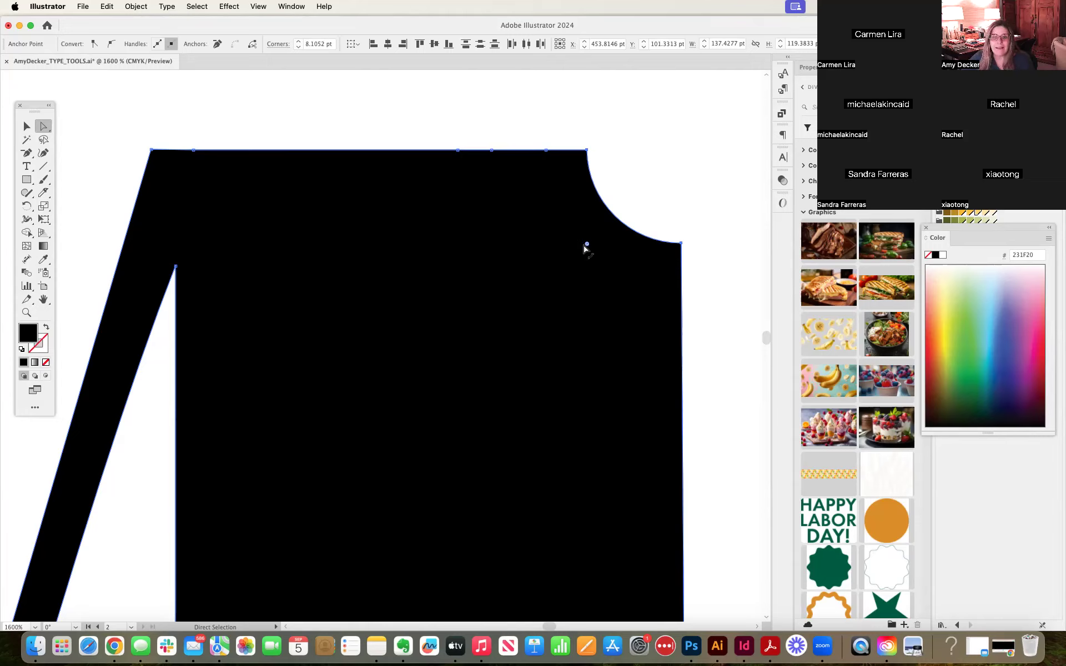
{"action": "left_click", "coordinate": [586, 243], "text": "alt"}
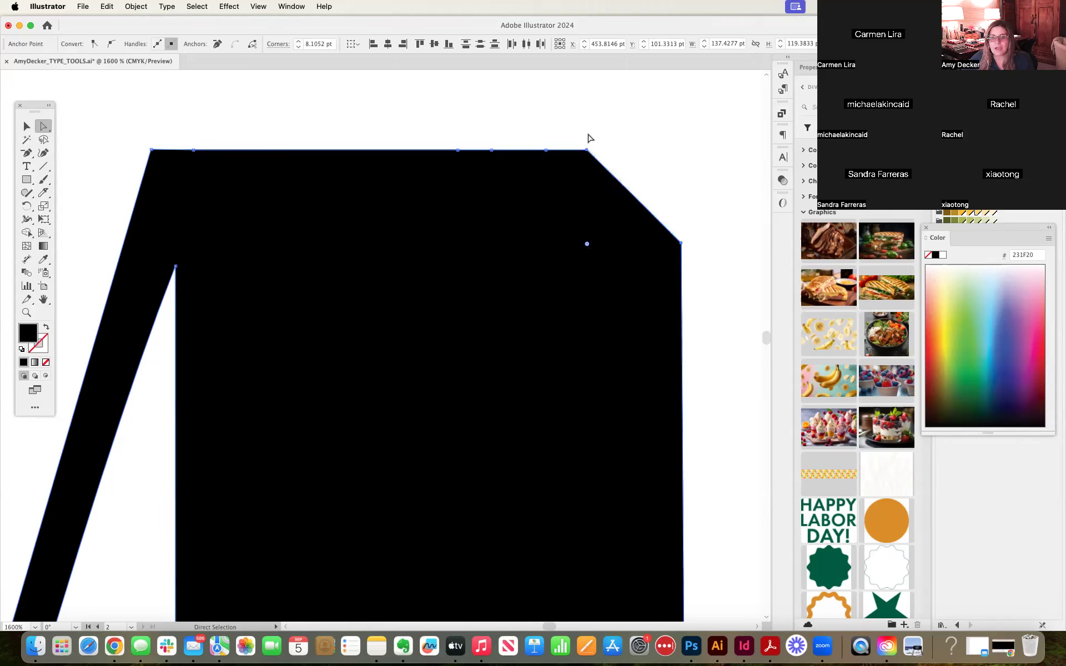
{"action": "left_click", "coordinate": [587, 243], "text": "alt"}
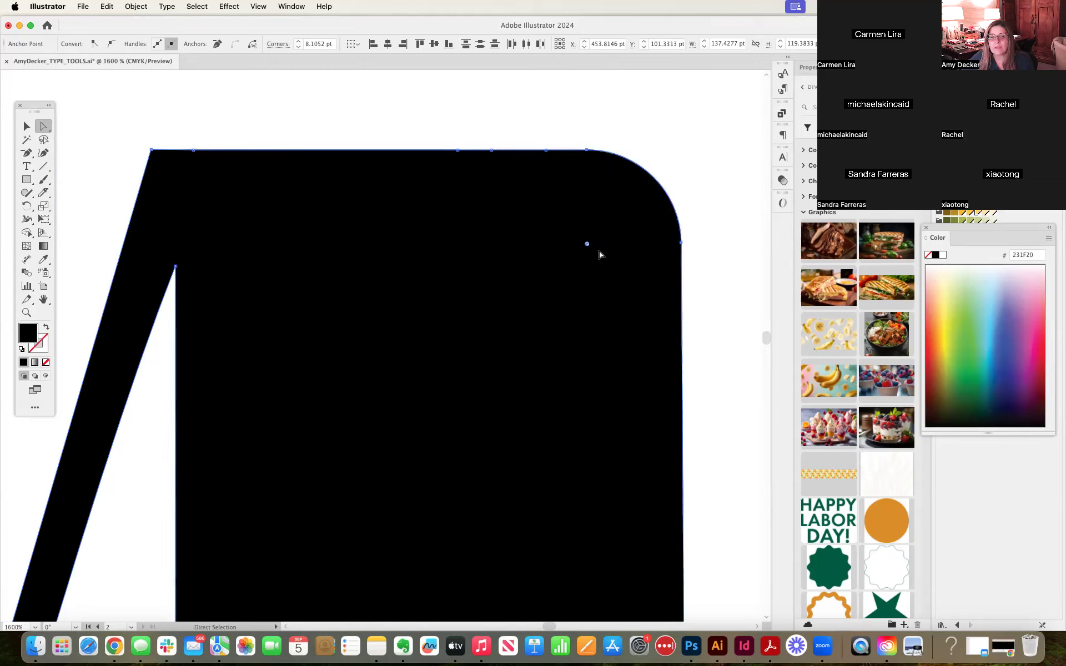
Step: Switch the wide stem's upper right live corner to inverted round and round the stem's upper left corner to about 4.8 pt
{"action": "left_click", "coordinate": [587, 244], "text": "alt"}
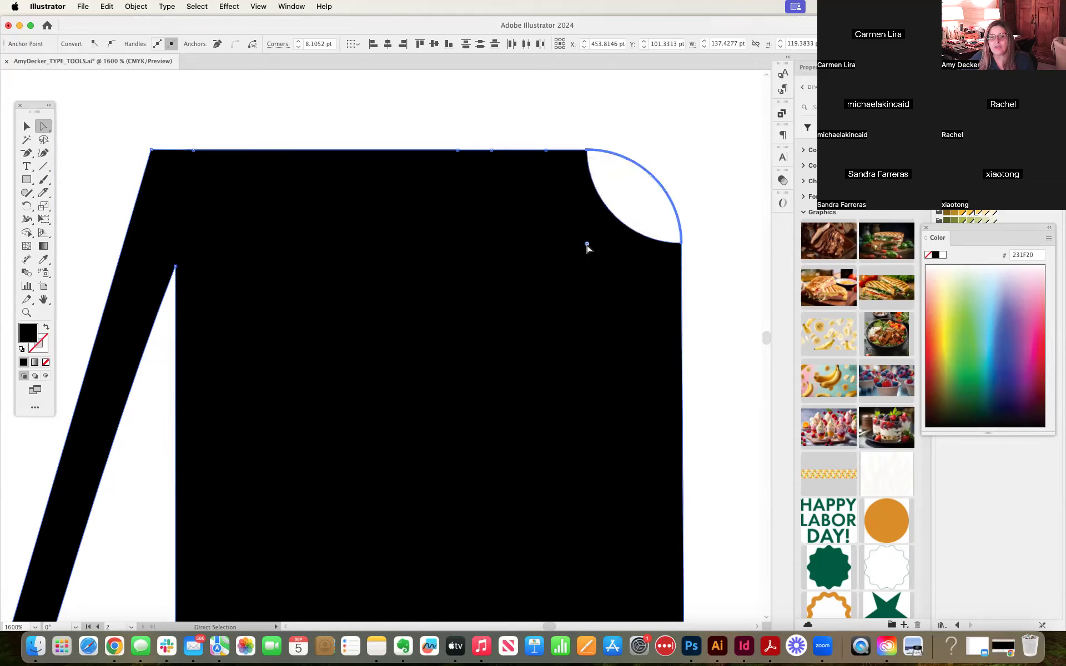
{"action": "left_click", "coordinate": [715, 267]}
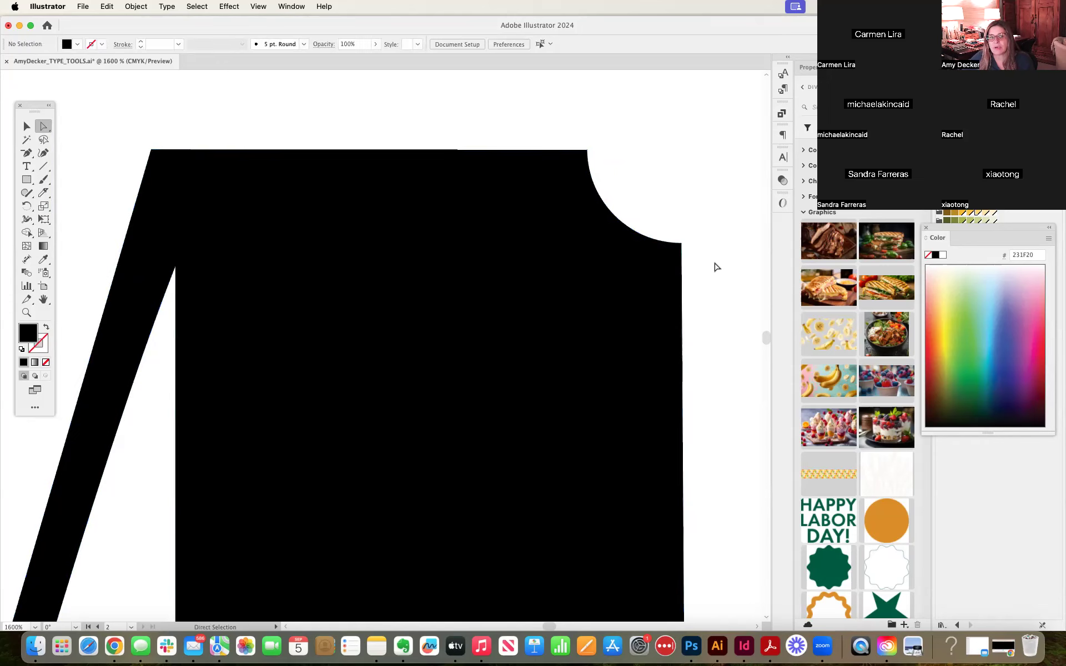
{"action": "left_click", "coordinate": [152, 148]}
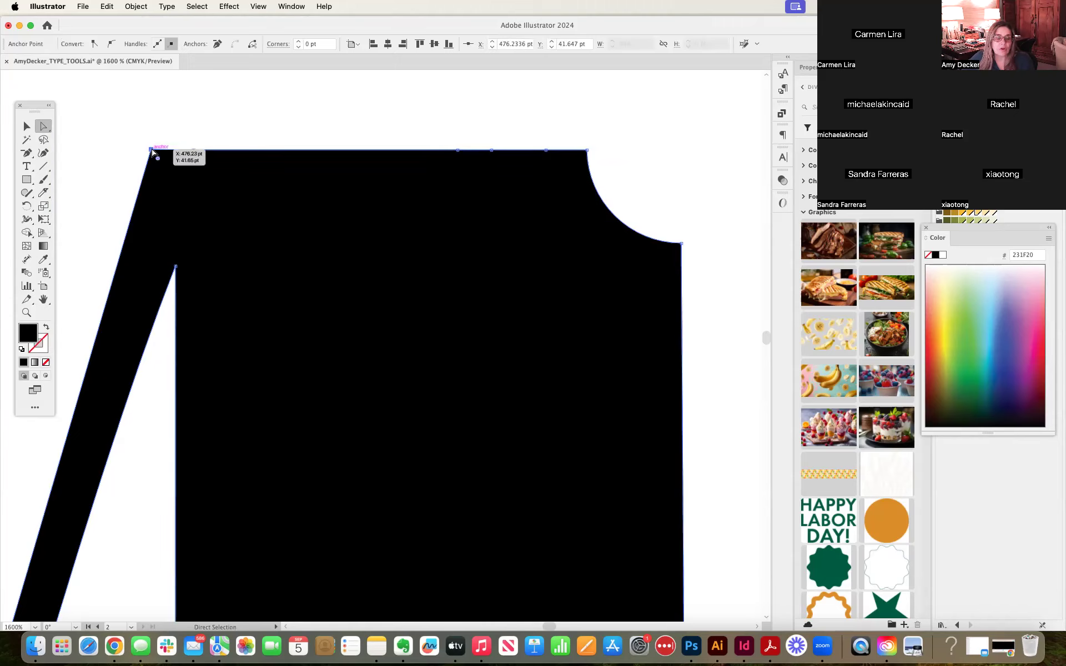
{"action": "left_click_drag", "start_coordinate": [159, 160], "coordinate": [197, 209]}
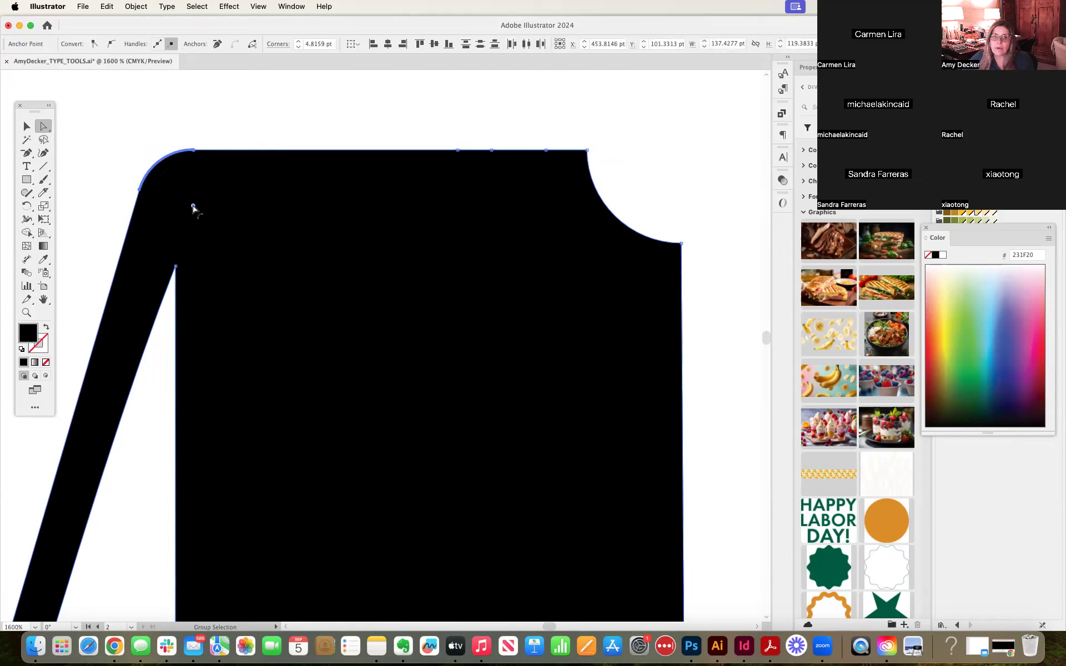
{"action": "left_click", "coordinate": [192, 207], "text": "alt"}
{"action": "left_click", "coordinate": [192, 207], "text": "alt"}
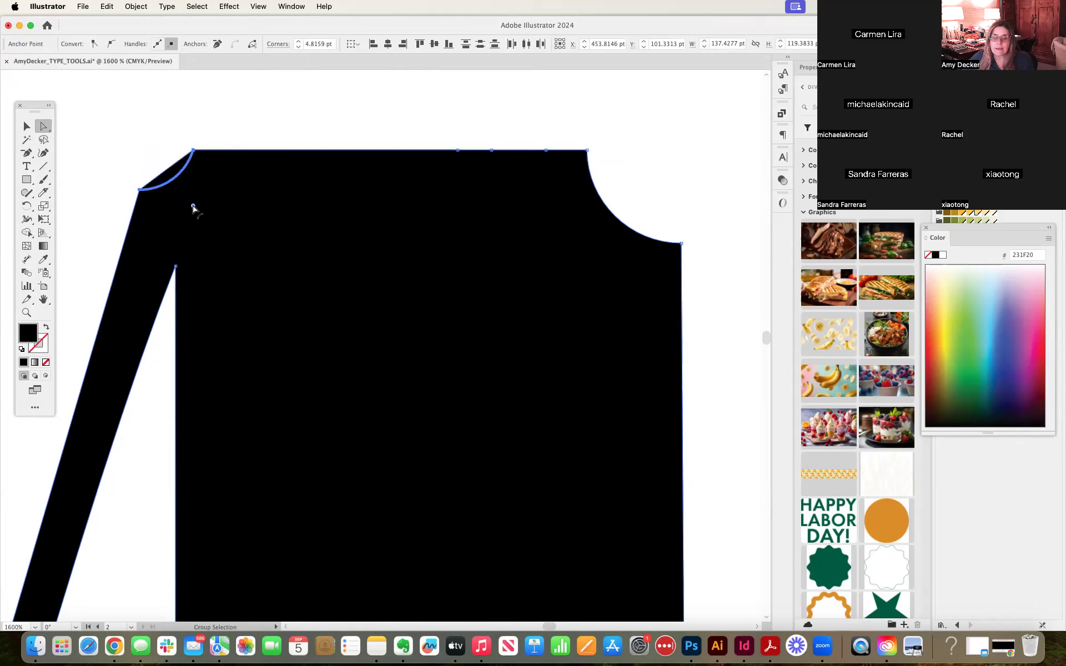
{"action": "left_click", "coordinate": [193, 206], "text": "alt"}
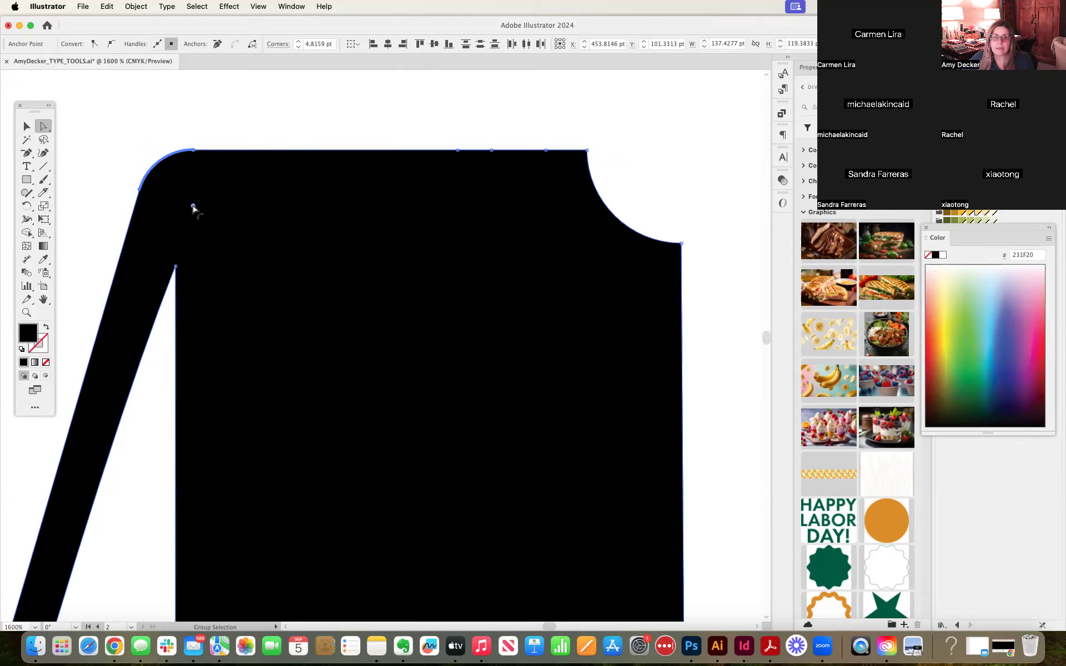
{"action": "left_click", "coordinate": [228, 139]}
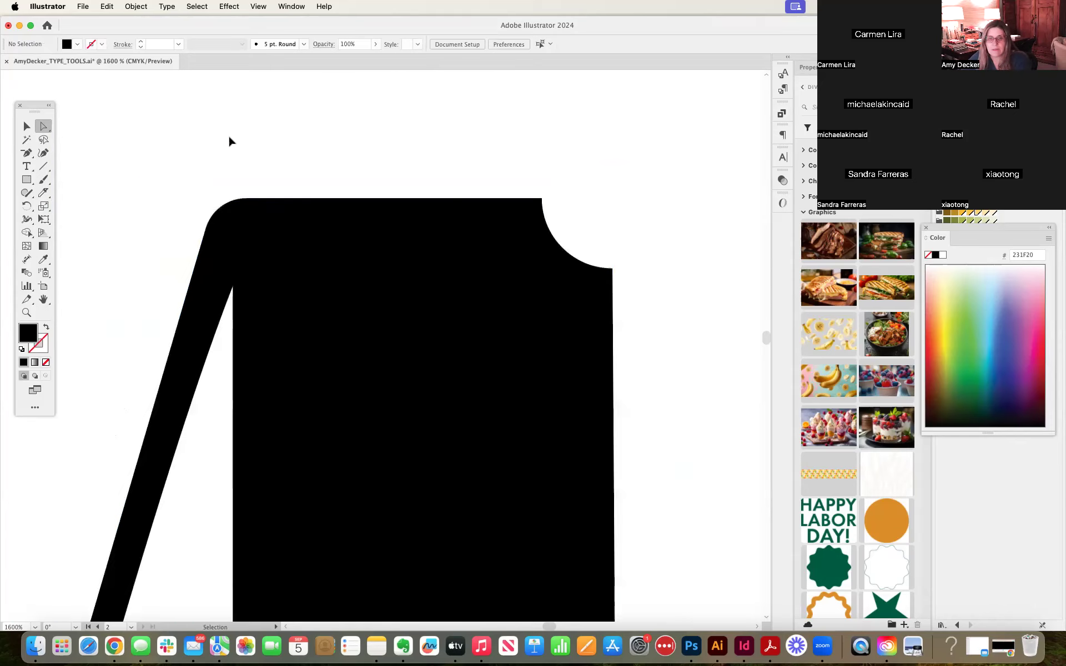
Step: Examine the reshaped corners across both M letterforms at 400% zoom
{"action": "key", "text": "super+minus"}
{"action": "key", "text": "super+minus"}
{"action": "key", "text": "space"}
{"action": "left_click_drag", "start_coordinate": [263, 195], "coordinate": [428, 135]}
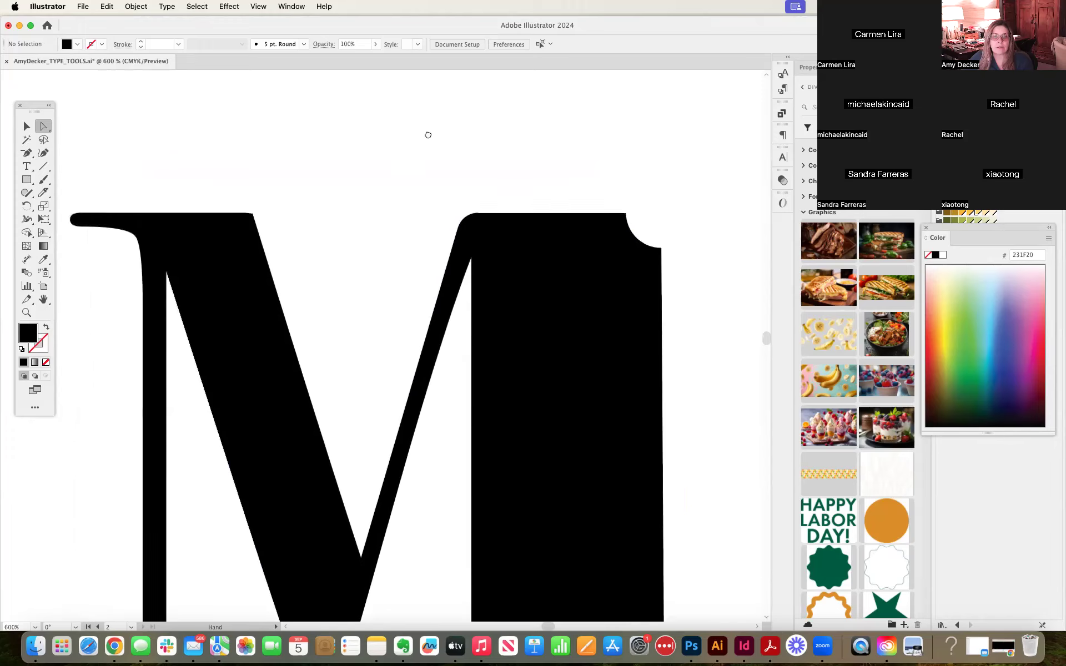
{"action": "key", "text": "super+minus"}
{"action": "left_click_drag", "start_coordinate": [424, 180], "coordinate": [183, 115]}
{"action": "left_click_drag", "start_coordinate": [552, 143], "coordinate": [394, 133]}
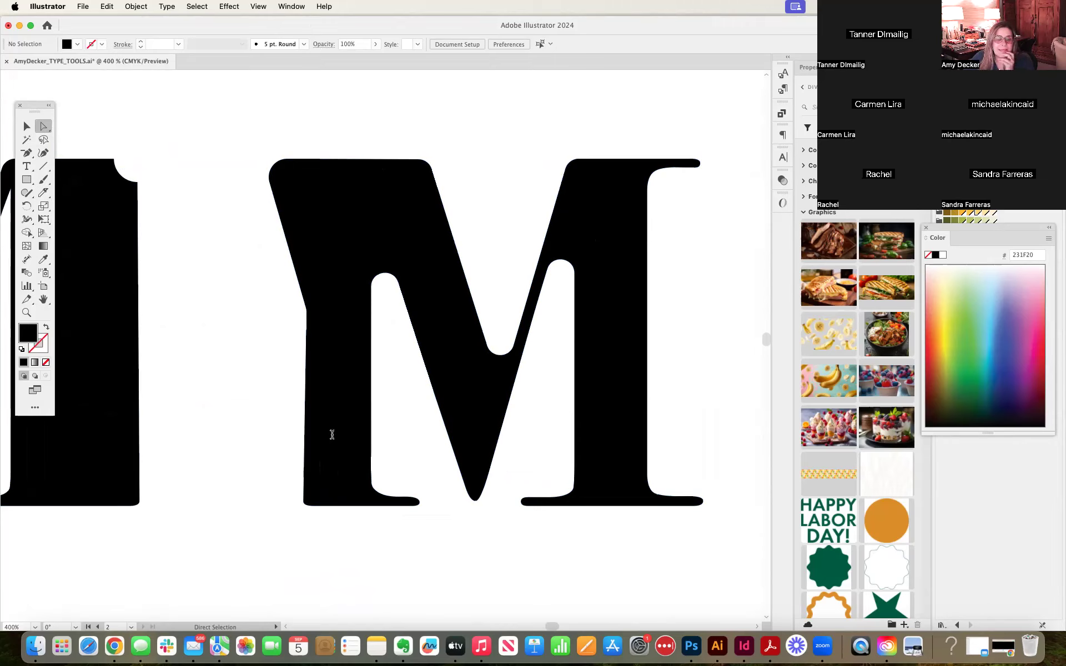
Step: Switch to the Eraser tool, then activate the Knife tool from the same tool group
{"action": "left_click", "coordinate": [49, 192]}
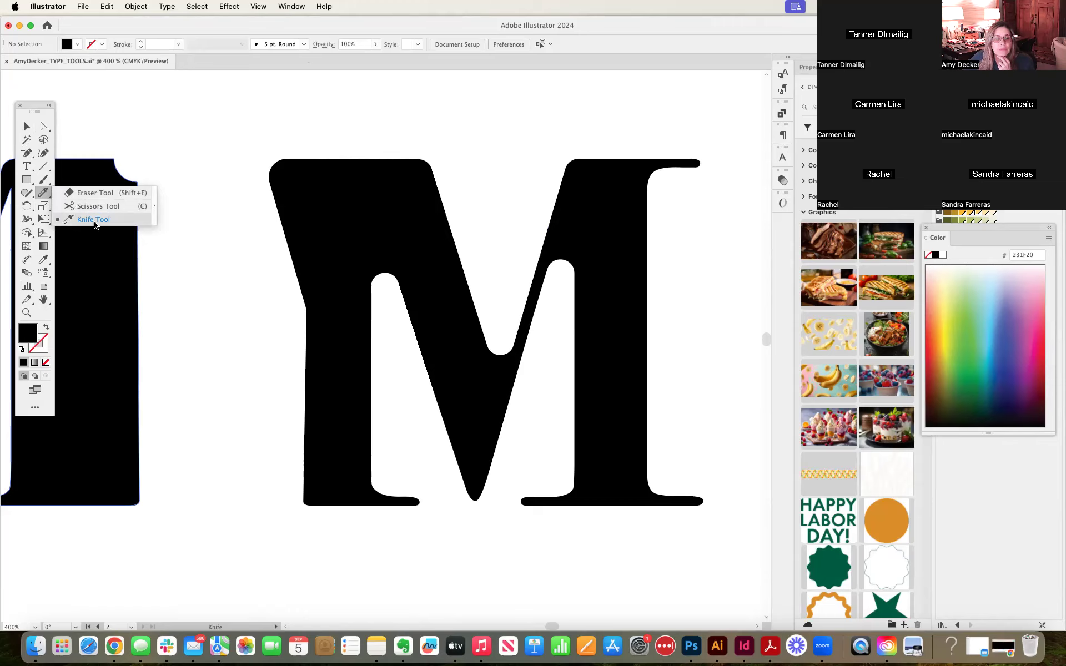
{"action": "left_click", "coordinate": [93, 193]}
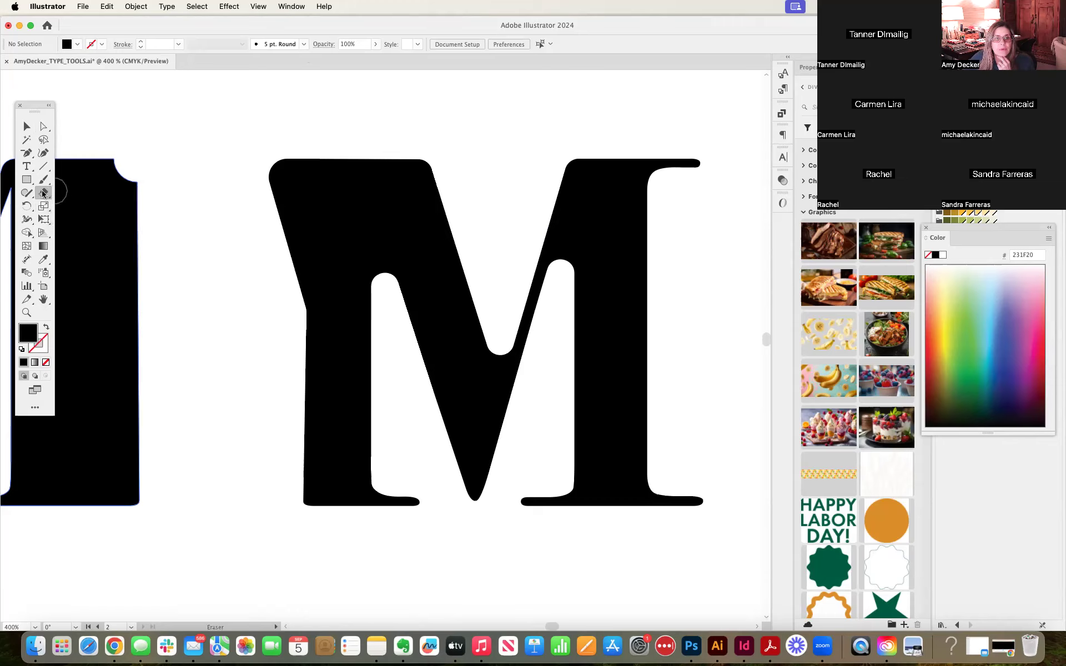
{"action": "left_click", "coordinate": [44, 194]}
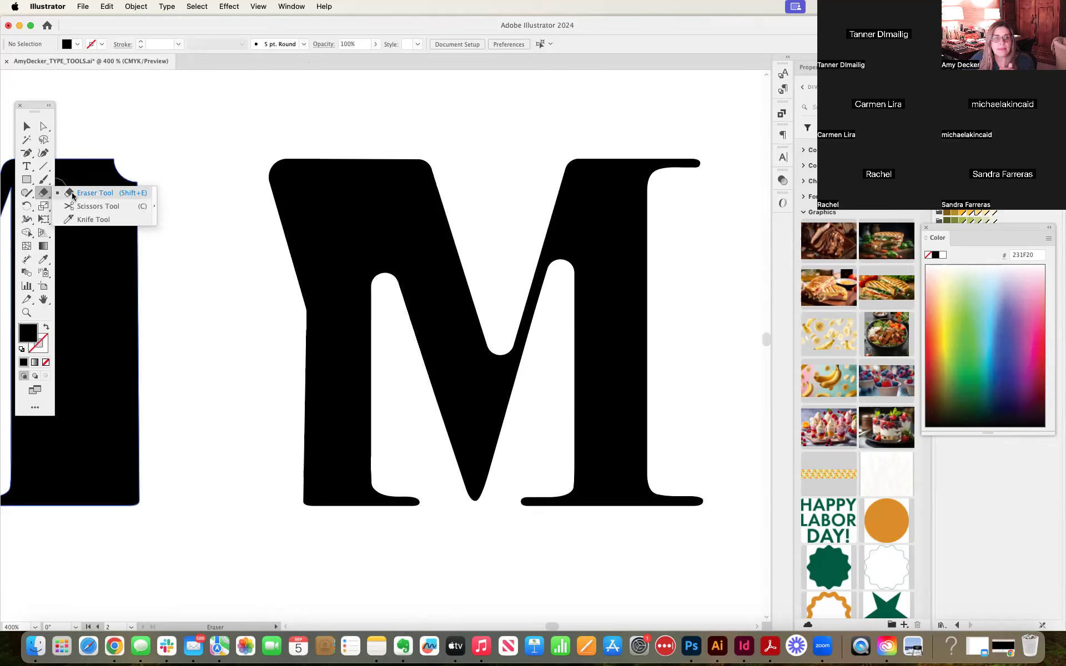
{"action": "left_click", "coordinate": [77, 224]}
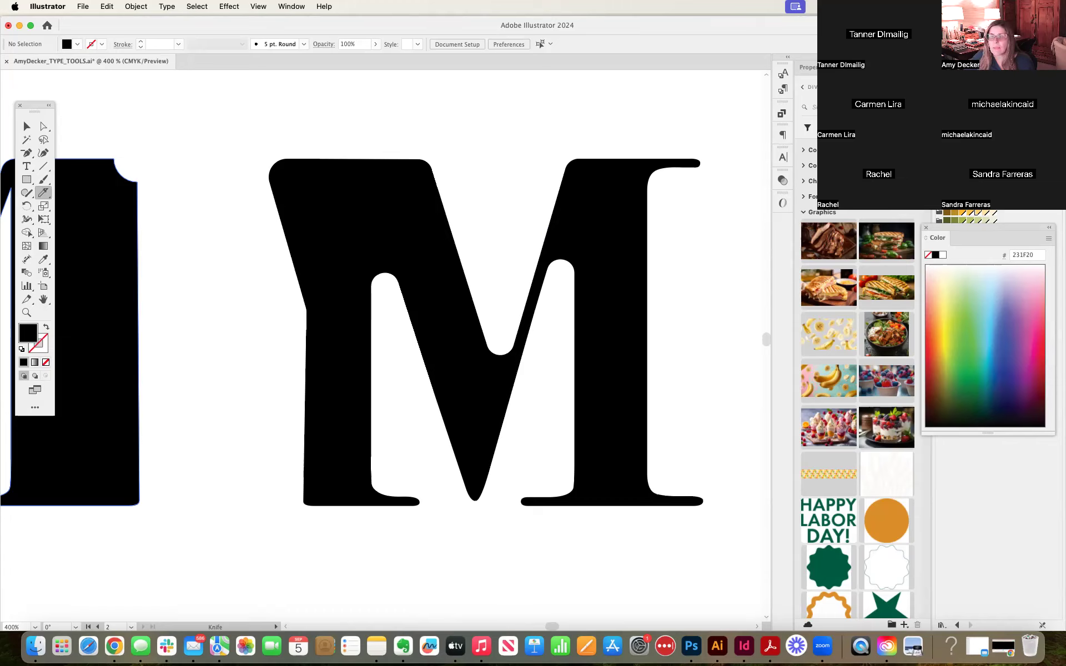
Step: Check the installed Illustrator version in its About window and close the window
{"action": "left_click", "coordinate": [17, 6]}
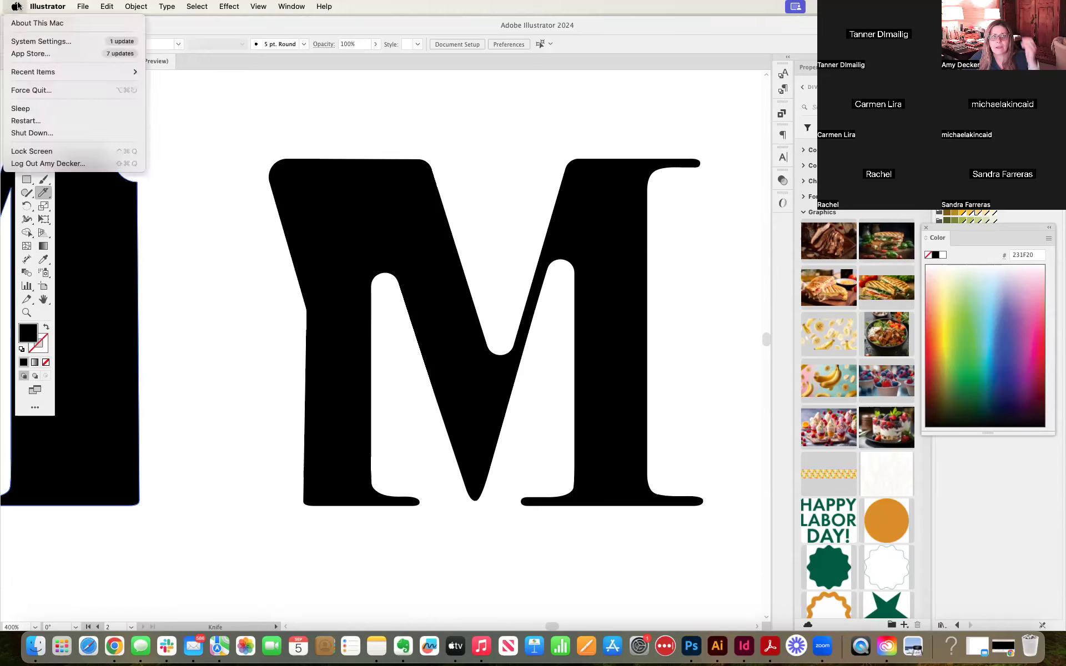
{"action": "left_click", "coordinate": [46, 22]}
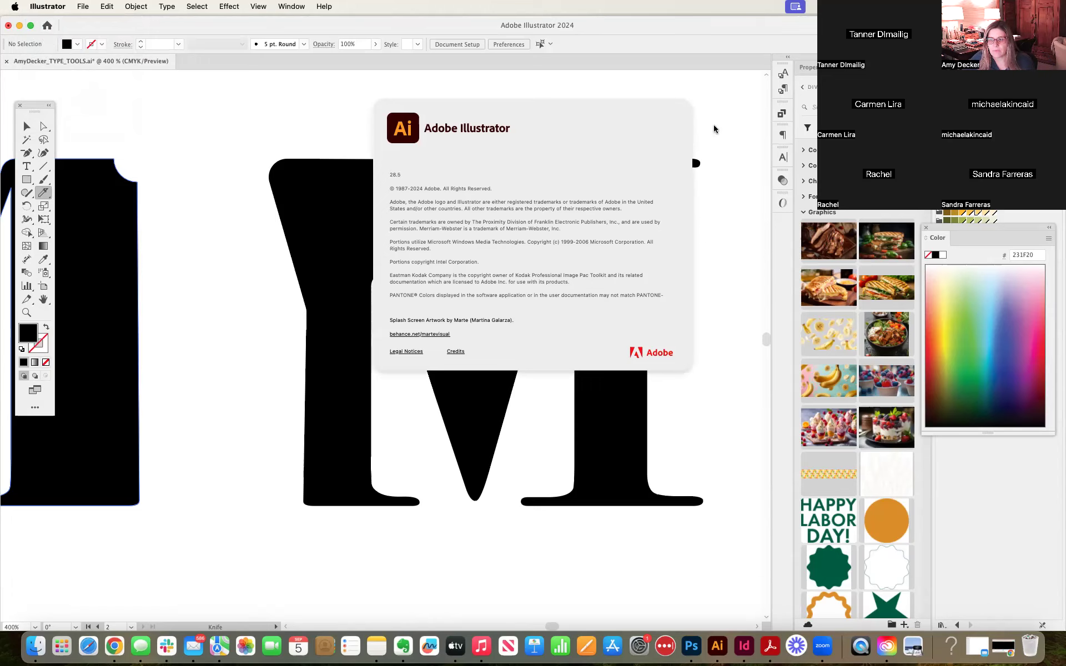
{"action": "left_click", "coordinate": [558, 117]}
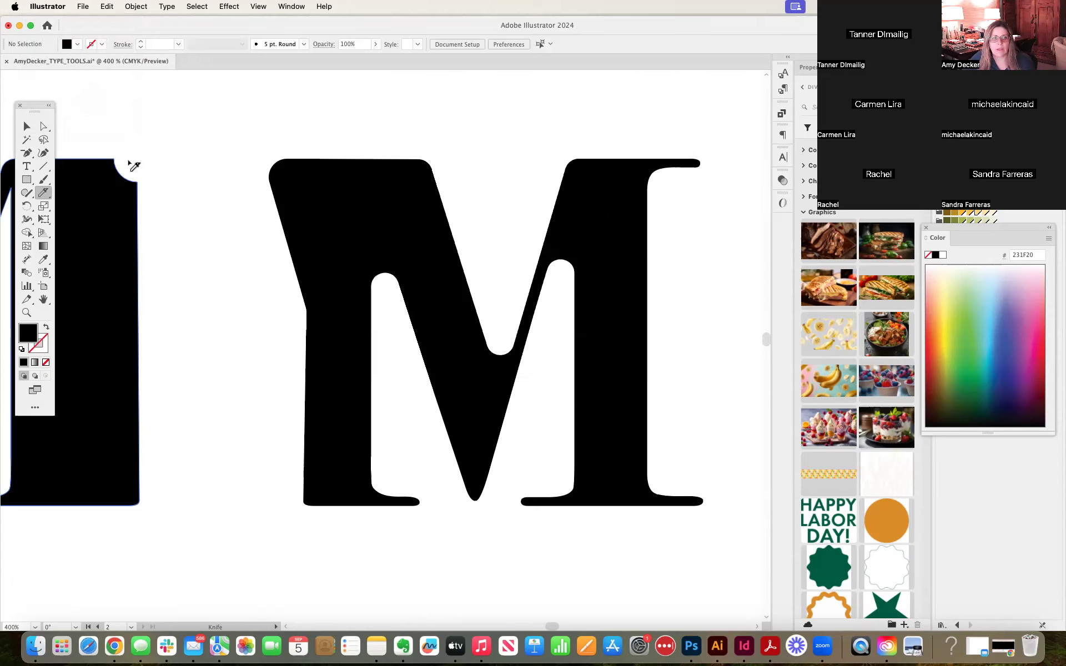
Step: Examine the Knife tool's group and check which toolbar set is active: Advanced, Basic or Introductory
{"action": "left_click", "coordinate": [46, 195]}
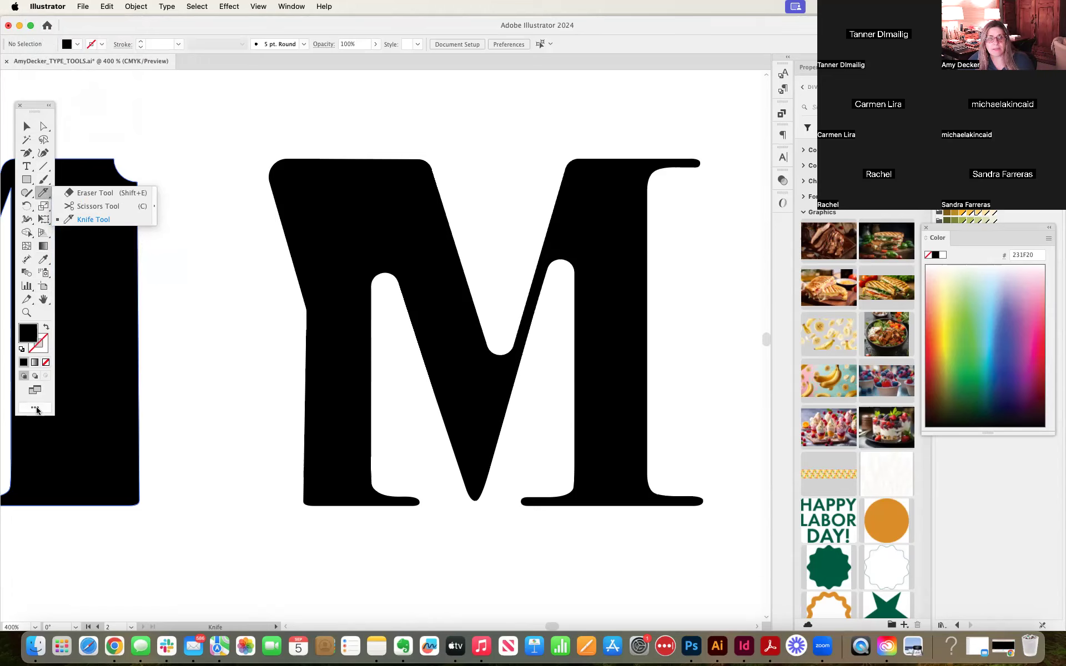
{"action": "left_click_drag", "start_coordinate": [38, 113], "coordinate": [64, 93]}
{"action": "left_click", "coordinate": [288, 6]}
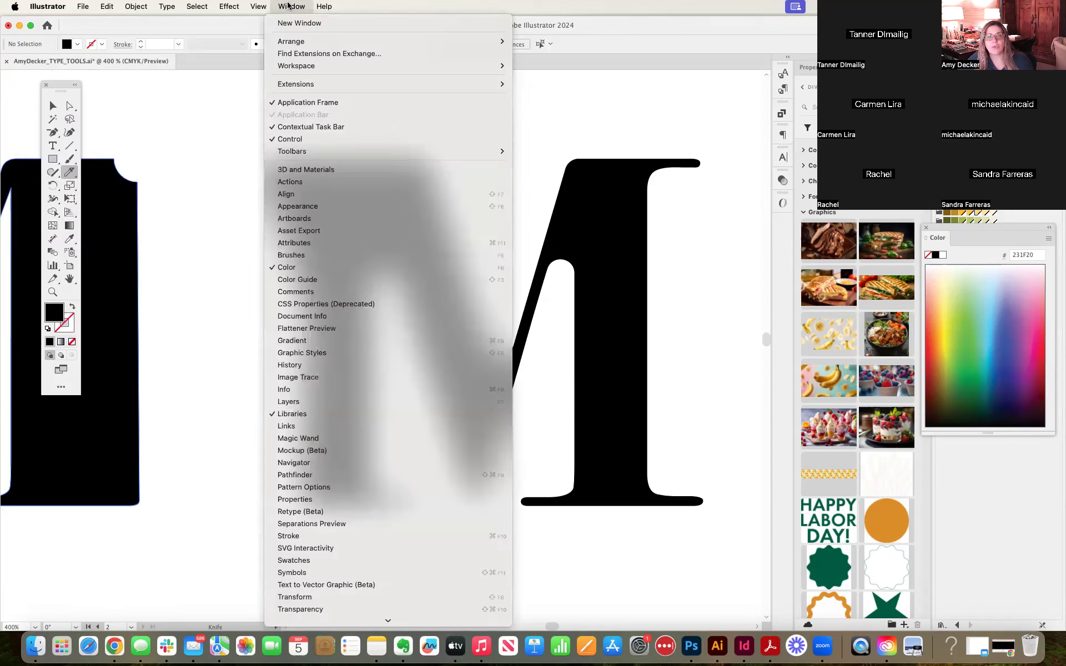
{"action": "mouse_move", "coordinate": [297, 66]}
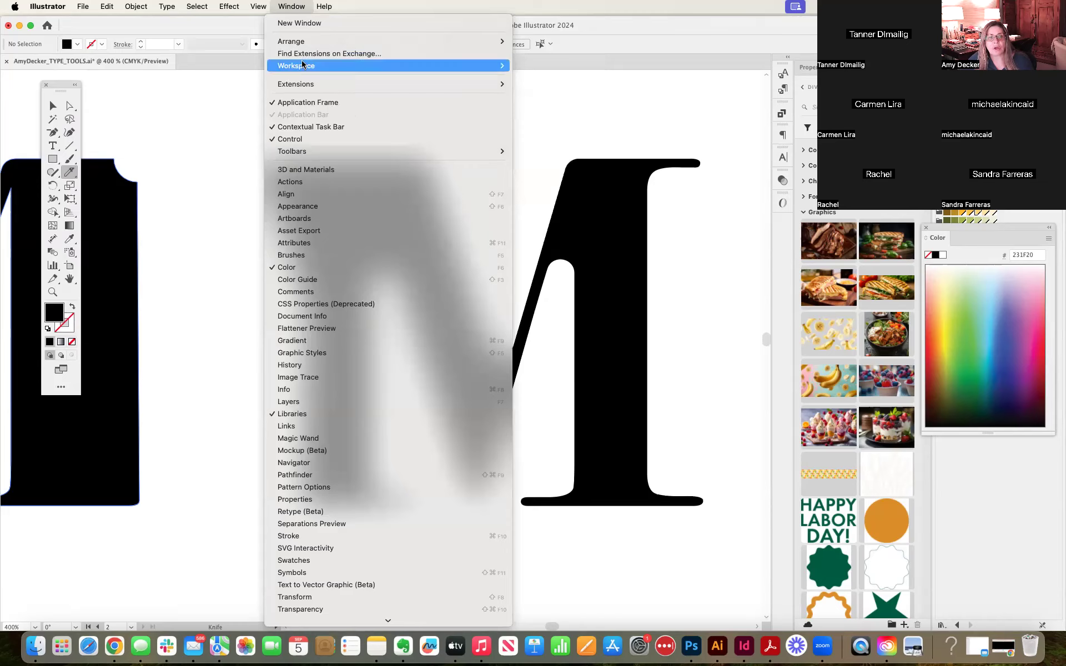
{"action": "mouse_move", "coordinate": [302, 151]}
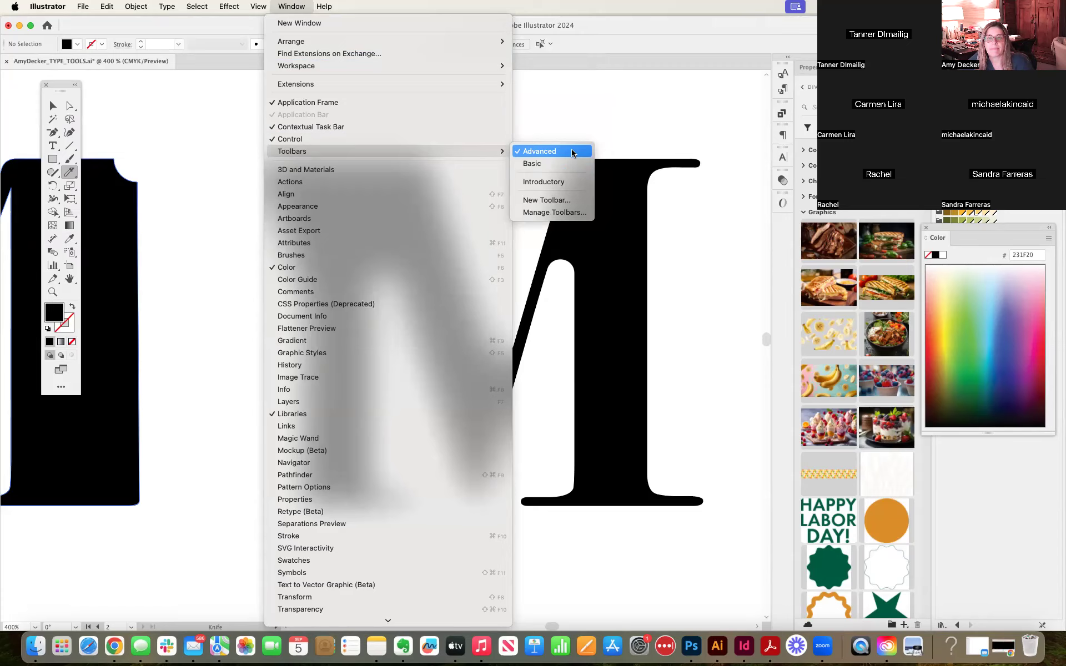
{"action": "left_click", "coordinate": [290, 6]}
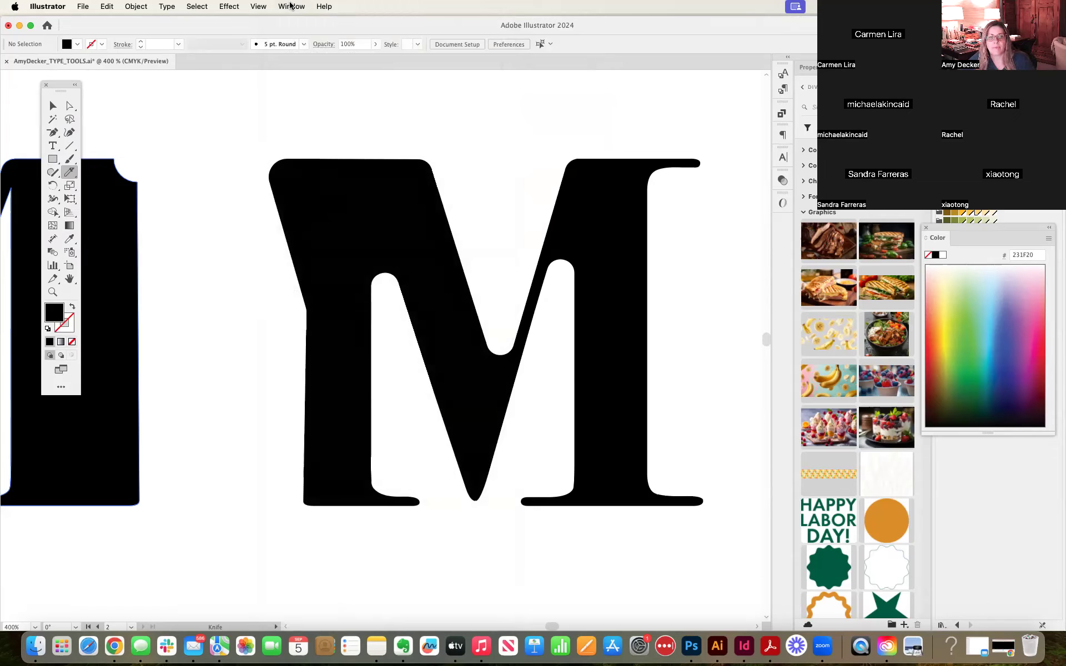
{"action": "left_click", "coordinate": [290, 6]}
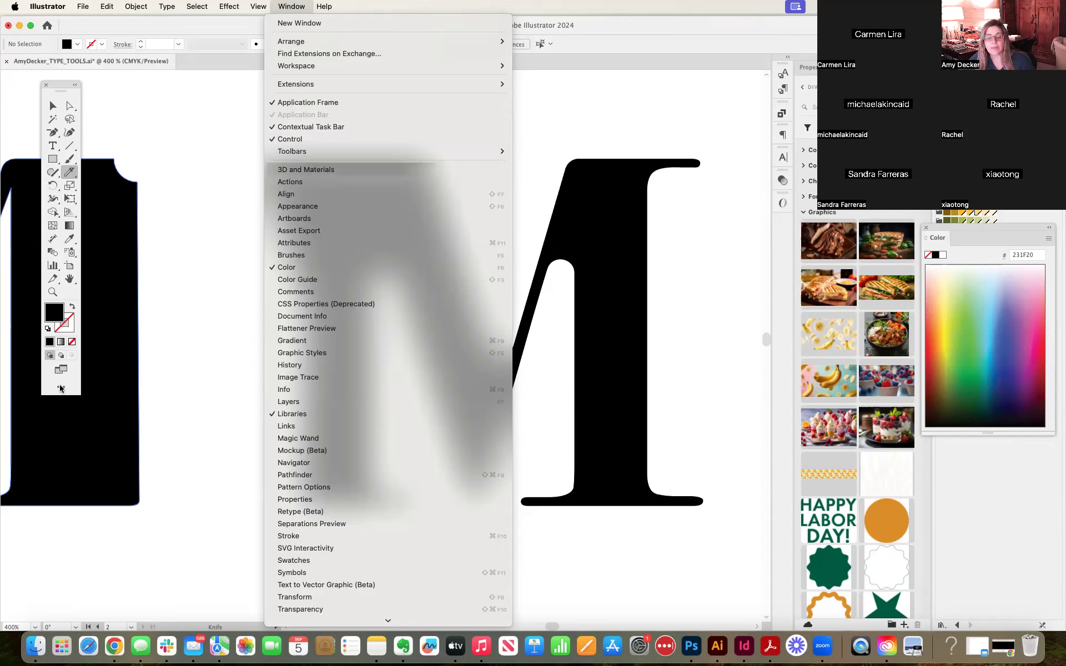
{"action": "left_click", "coordinate": [91, 98]}
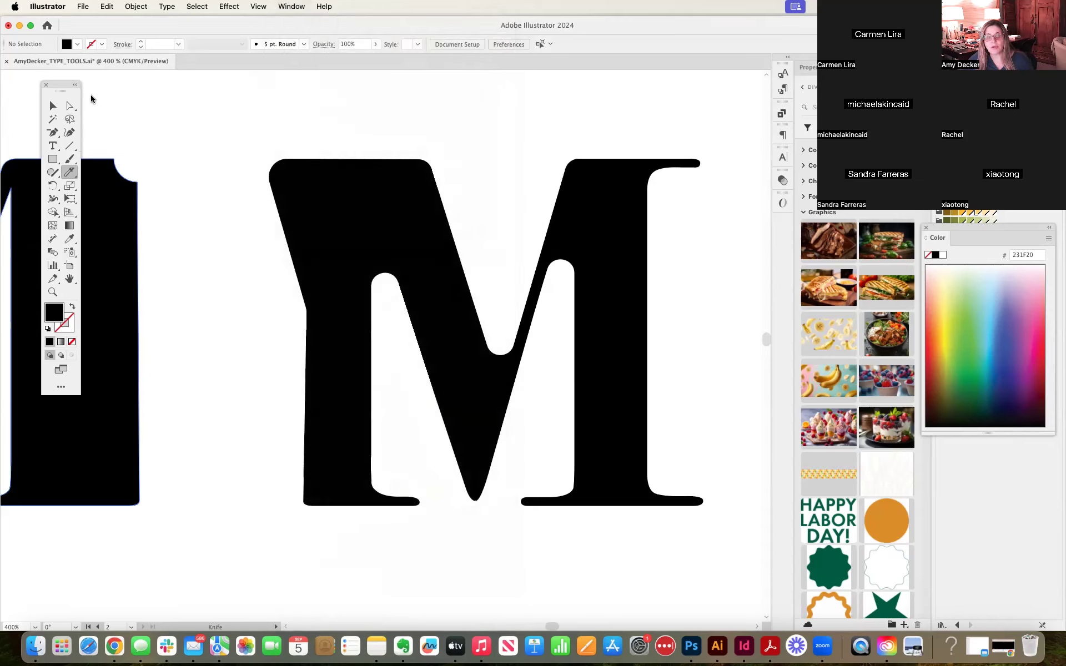
Step: Examine the complete All Tools list, including its Draw, Type, Paint, Modify and Navigate groups
{"action": "left_click_drag", "start_coordinate": [60, 87], "coordinate": [190, 87]}
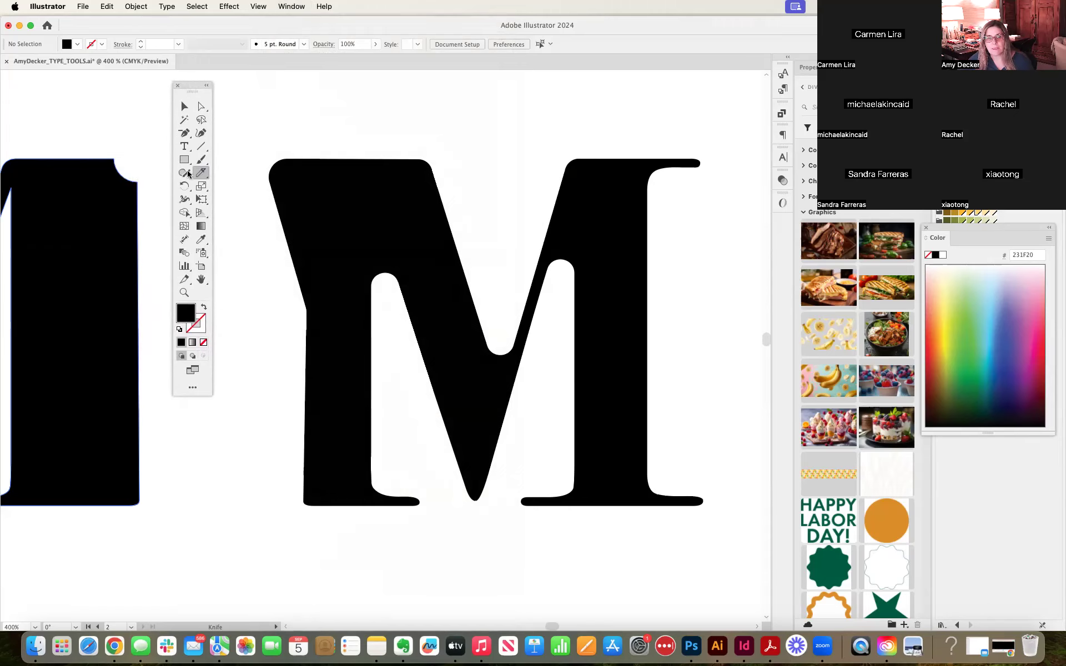
{"action": "left_click", "coordinate": [193, 388]}
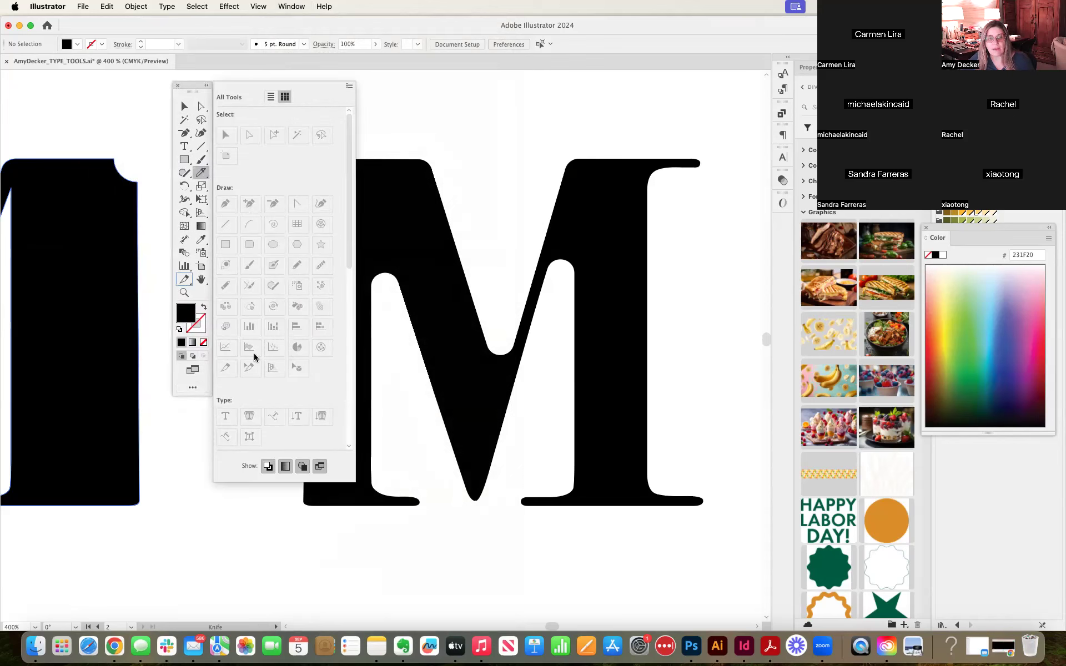
{"action": "scroll", "coordinate": [269, 347], "scroll_direction": "down", "scroll_amount": 5}
{"action": "scroll", "coordinate": [269, 348], "scroll_direction": "down", "scroll_amount": 2}
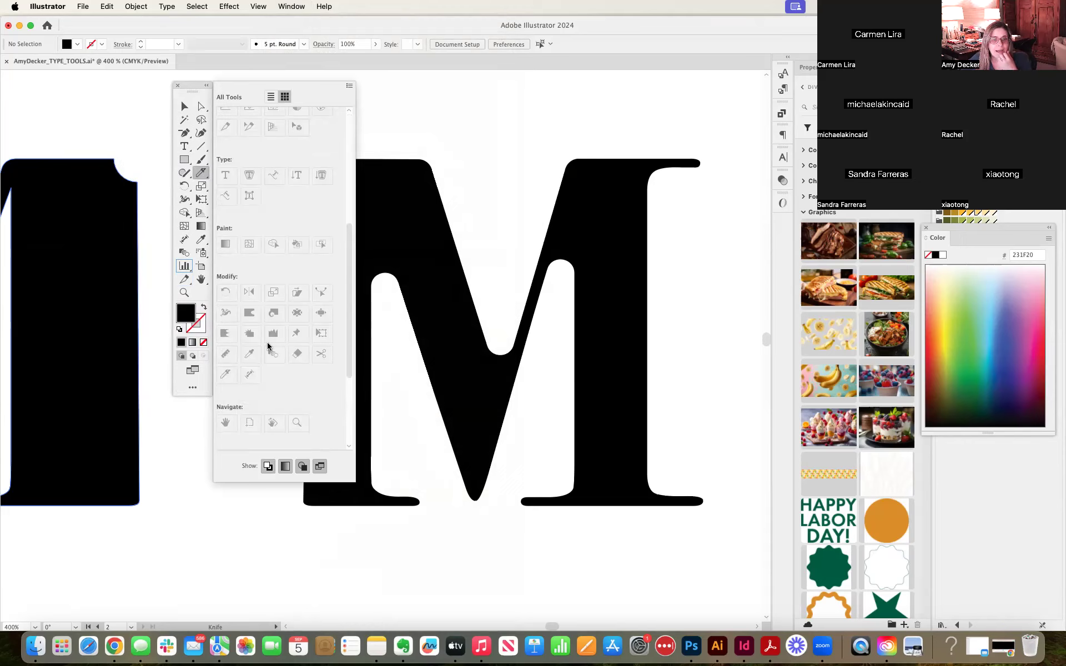
{"action": "scroll", "coordinate": [248, 304], "scroll_direction": "up", "scroll_amount": 7}
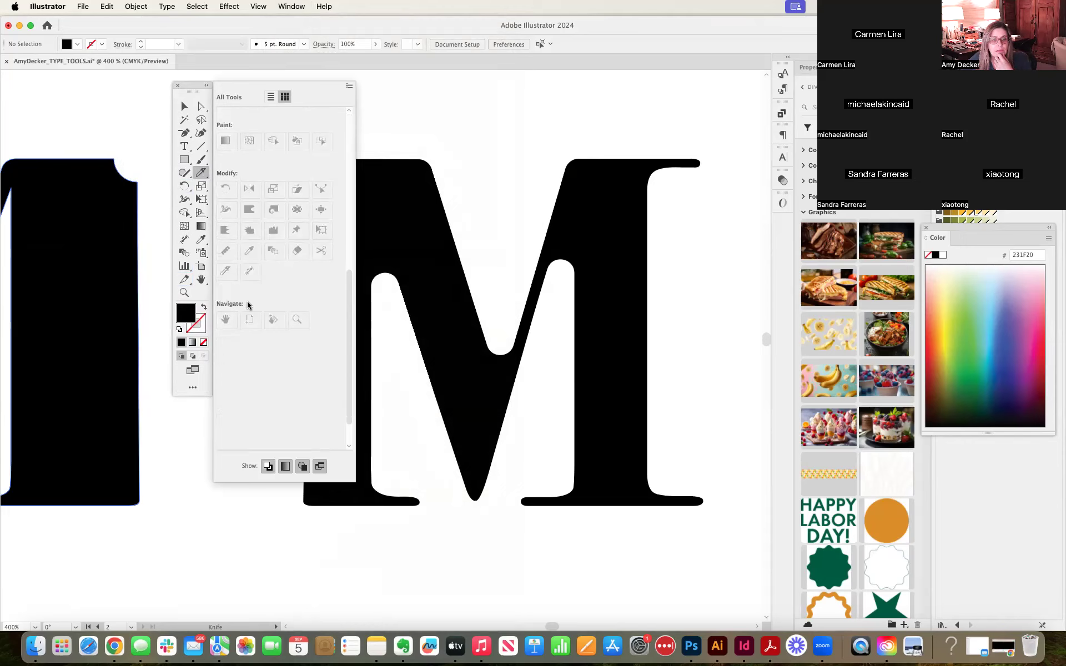
{"action": "scroll", "coordinate": [248, 304], "scroll_direction": "down", "scroll_amount": 6}
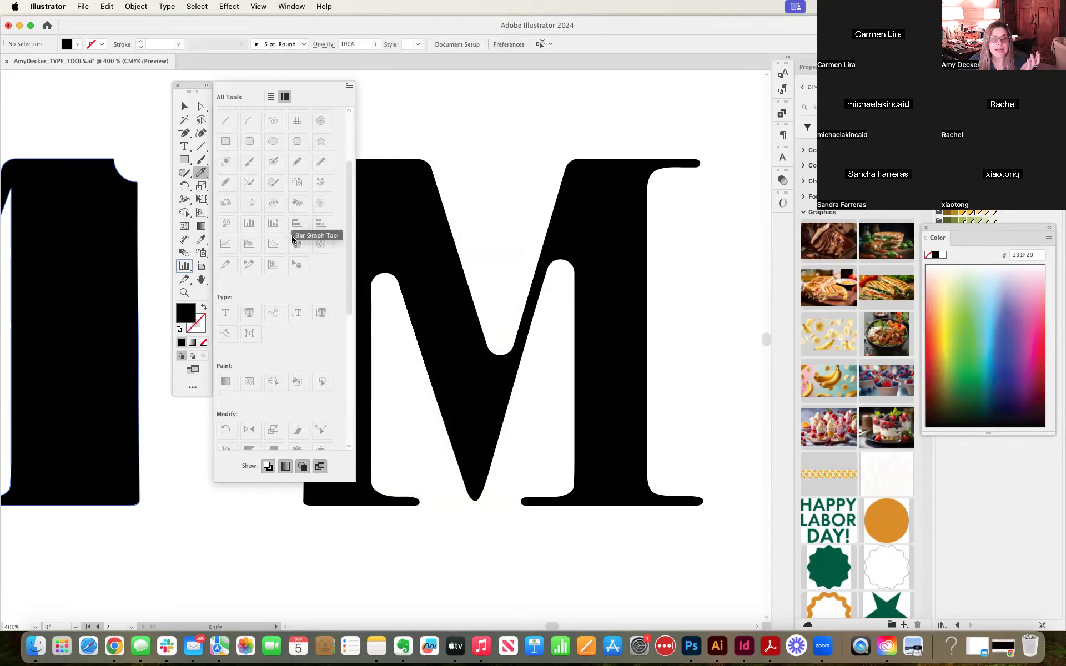
{"action": "scroll", "coordinate": [292, 286], "scroll_direction": "down", "scroll_amount": 2}
{"action": "scroll", "coordinate": [293, 287], "scroll_direction": "down", "scroll_amount": 5}
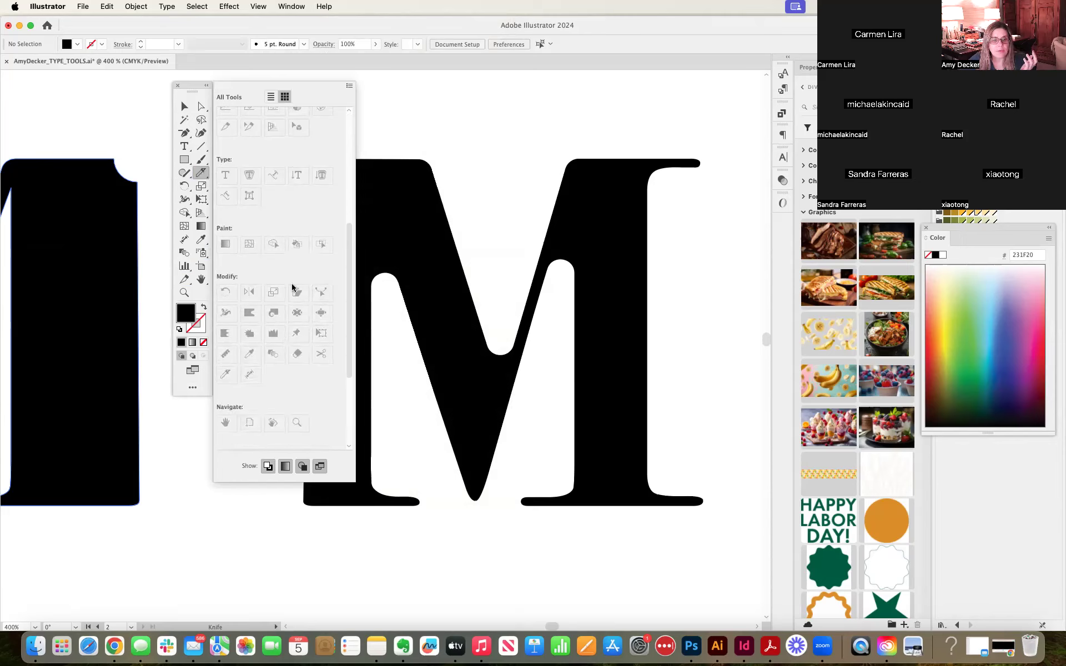
{"action": "scroll", "coordinate": [292, 287], "scroll_direction": "up", "scroll_amount": 4}
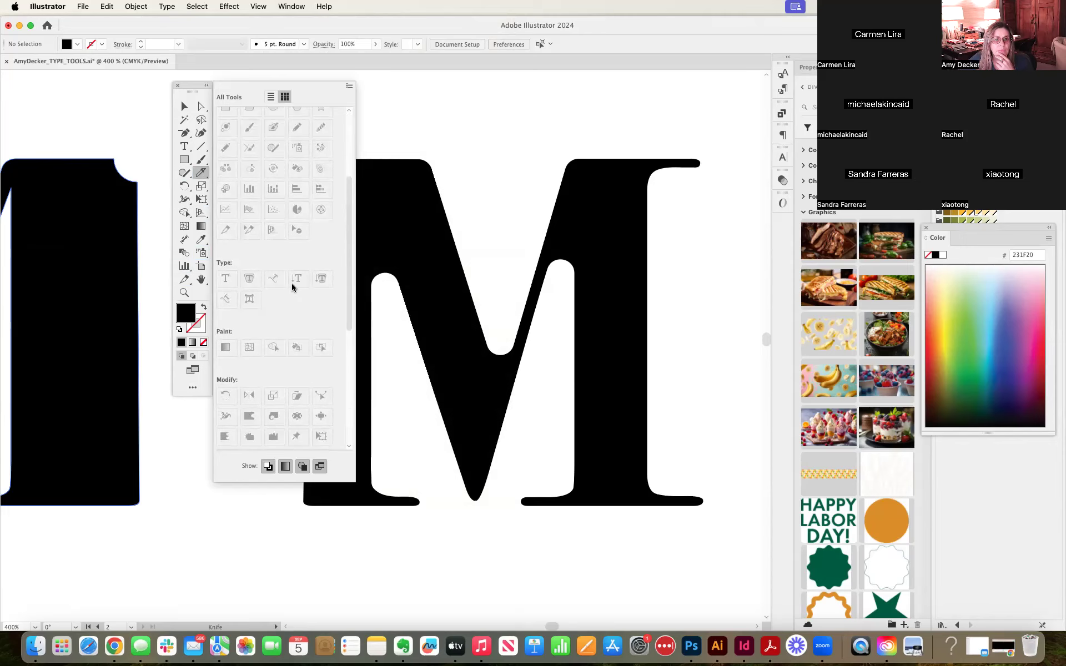
{"action": "scroll", "coordinate": [293, 288], "scroll_direction": "up", "scroll_amount": 4}
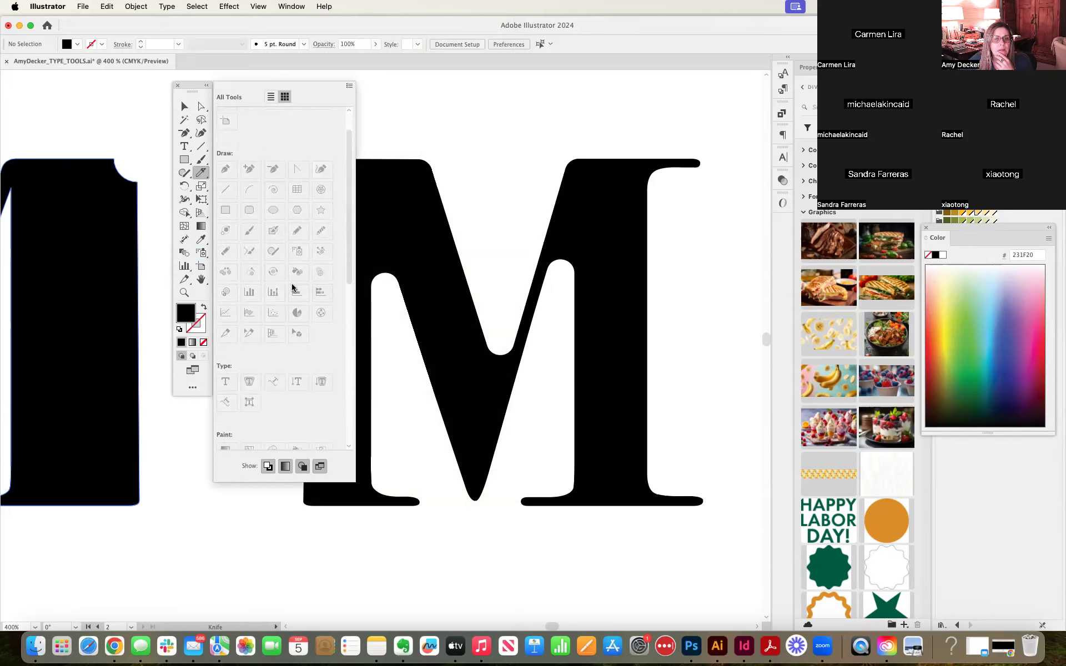
{"action": "scroll", "coordinate": [293, 288], "scroll_direction": "up", "scroll_amount": 1}
{"action": "scroll", "coordinate": [293, 287], "scroll_direction": "down", "scroll_amount": 6}
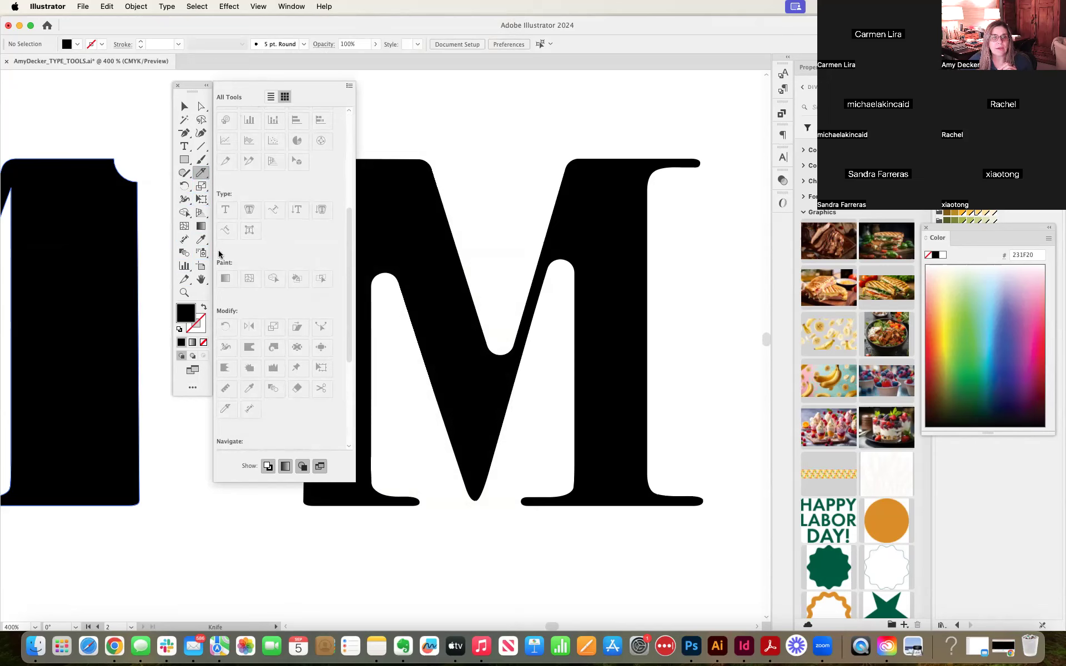
Step: Reselect the Knife tool, close the All Tools list and move the floating toolbar back over the wide-stemmed M
{"action": "left_click", "coordinate": [202, 175]}
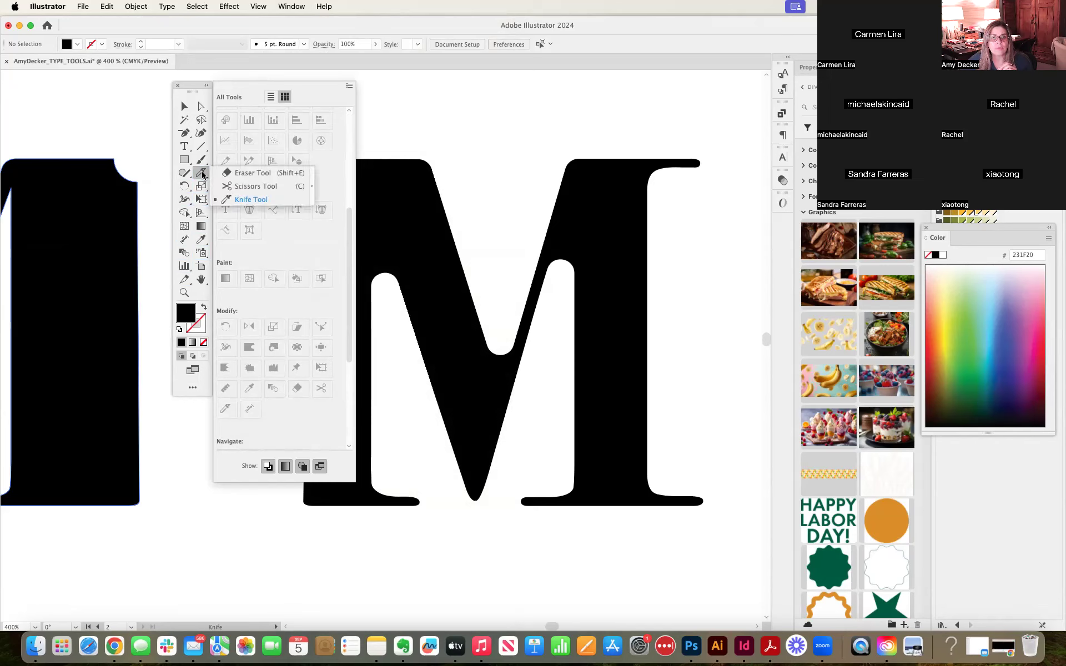
{"action": "left_click", "coordinate": [234, 203]}
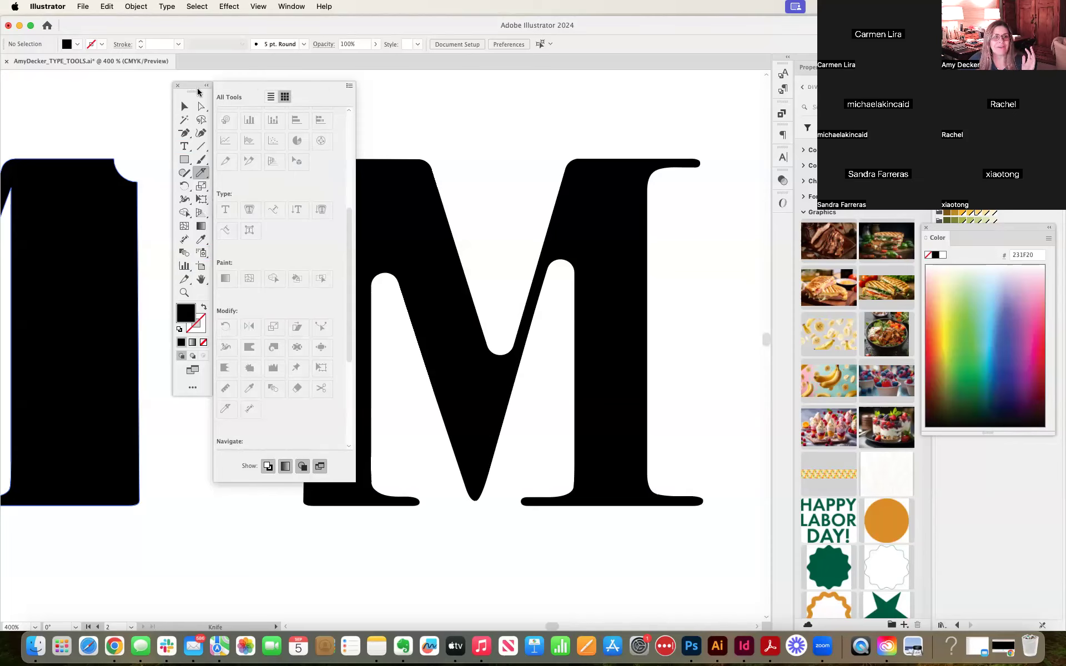
{"action": "left_click", "coordinate": [165, 99]}
{"action": "left_click_drag", "start_coordinate": [189, 94], "coordinate": [47, 95]}
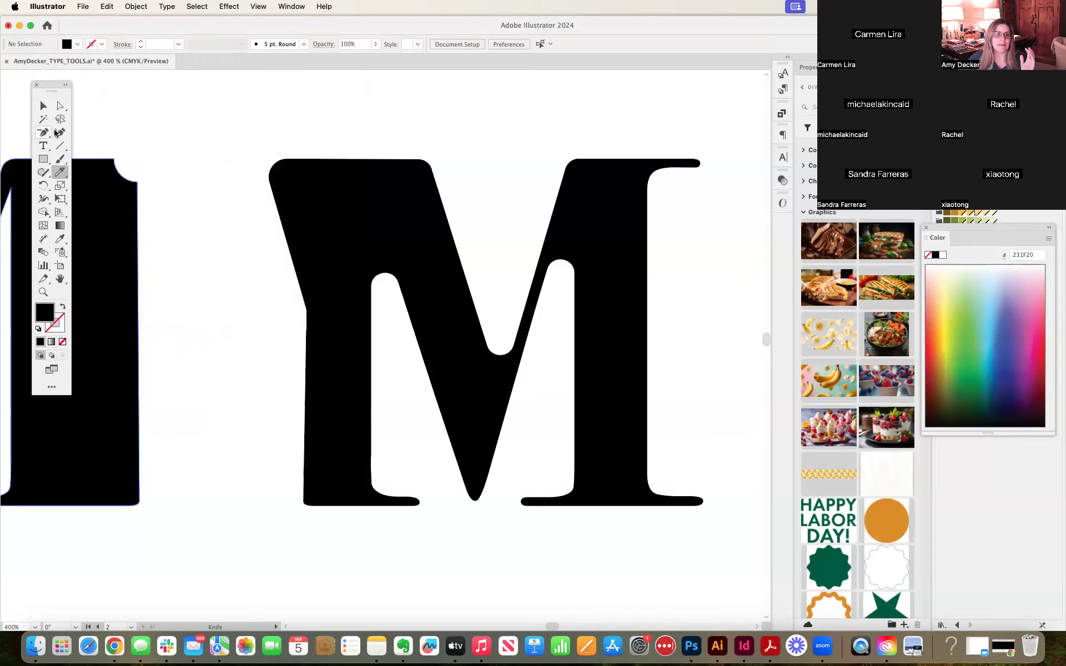
Step: Switch to the Selection tool and view the row of customized M letterforms beside the D
{"action": "left_click", "coordinate": [43, 106]}
{"action": "key", "text": "super"}
{"action": "key", "text": "super+minus"}
{"action": "key", "text": "super+minus"}
{"action": "key", "text": "super+minus"}
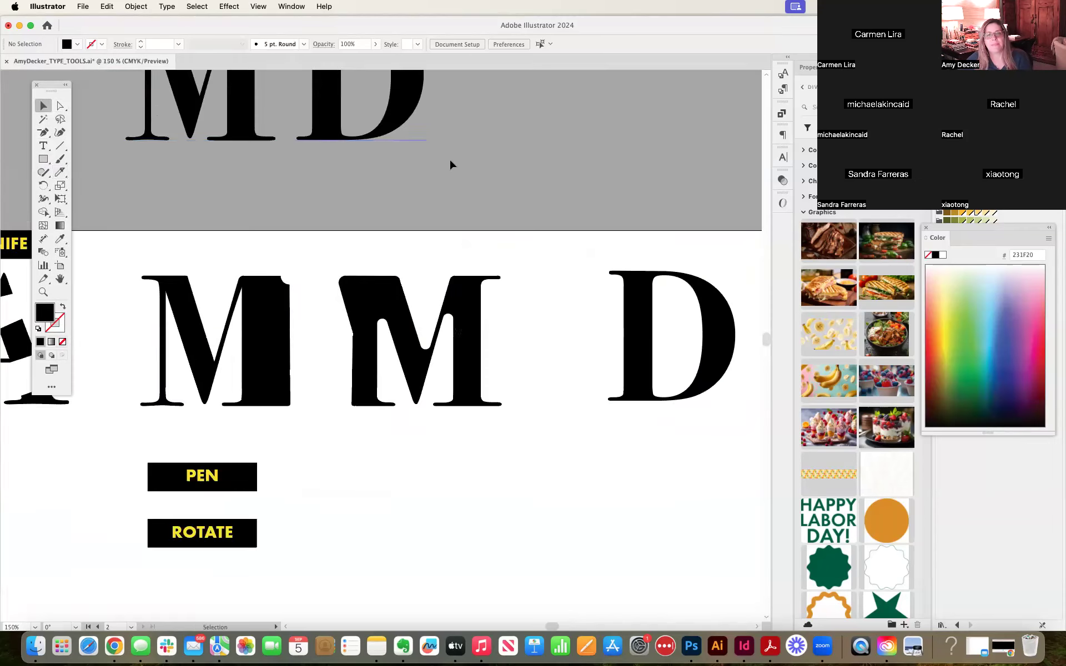
{"action": "scroll", "coordinate": [481, 171], "scroll_direction": "down", "scroll_amount": 3}
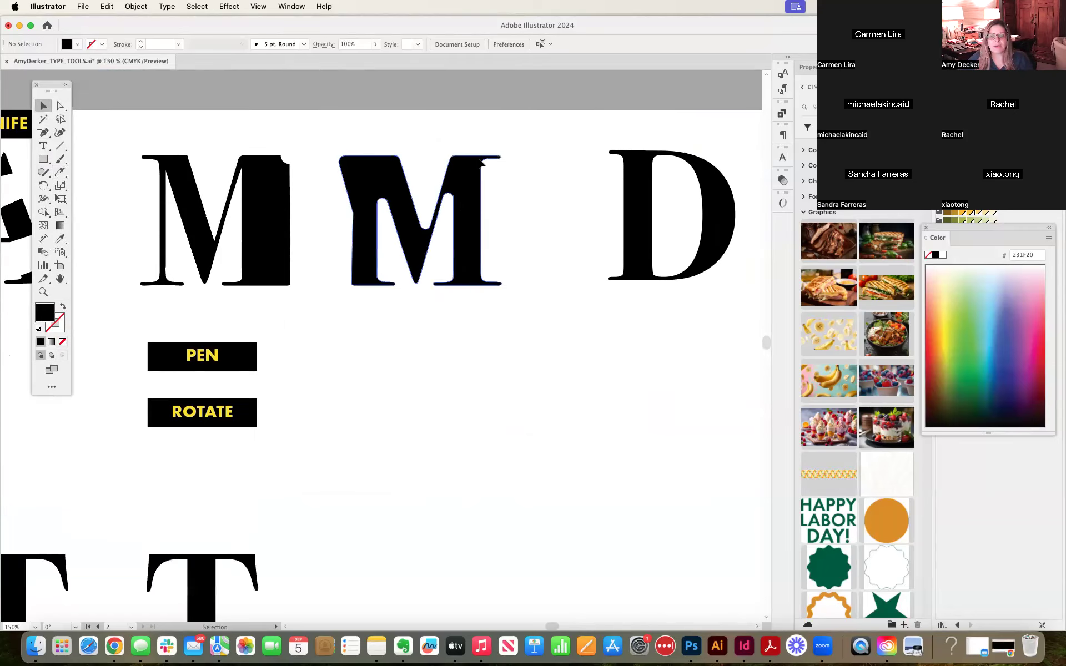
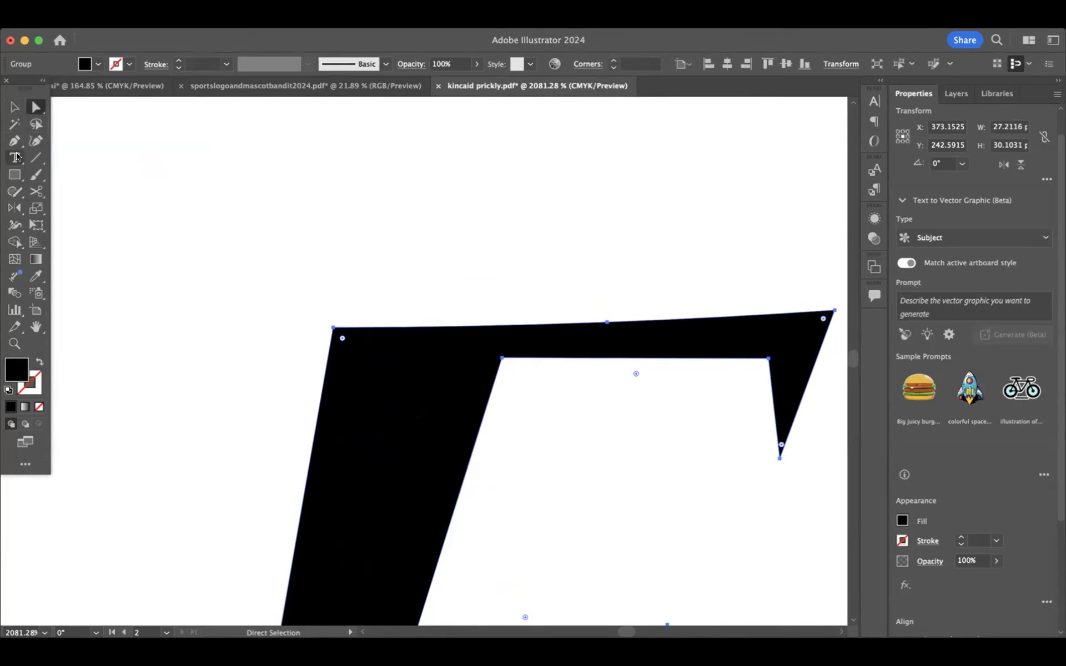
Step: With the Curvature tool, make the right junction of the F's stem and foot a corner and delete the anchor point just above it
{"action": "left_click", "coordinate": [15, 141]}
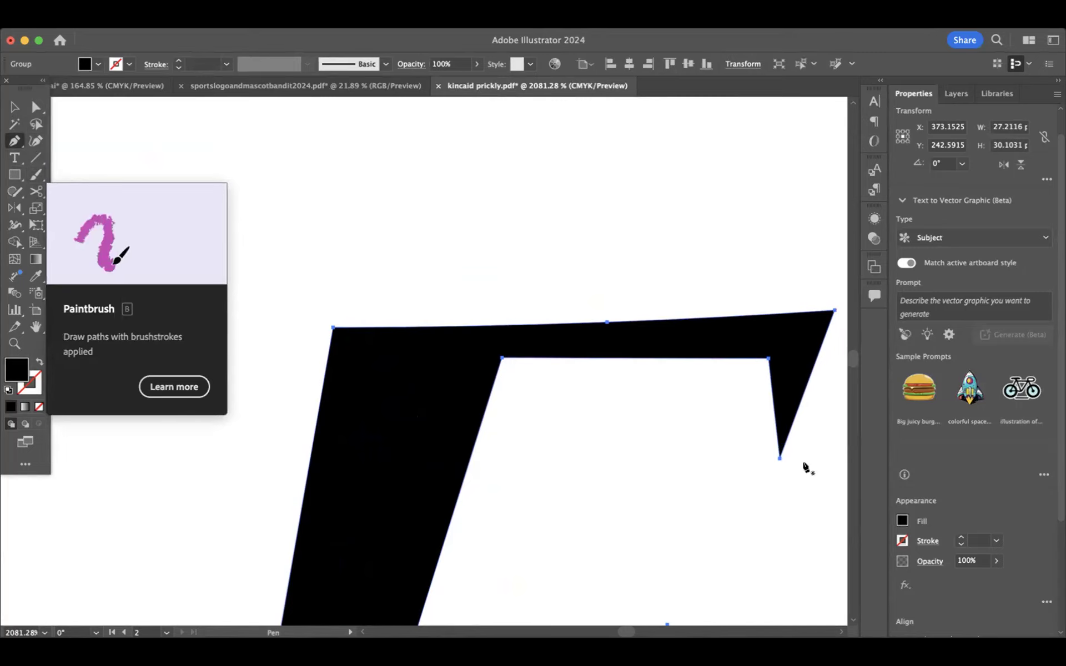
{"action": "scroll", "coordinate": [635, 476], "scroll_direction": "down", "scroll_amount": 5}
{"action": "scroll", "coordinate": [635, 476], "scroll_direction": "down", "scroll_amount": 3}
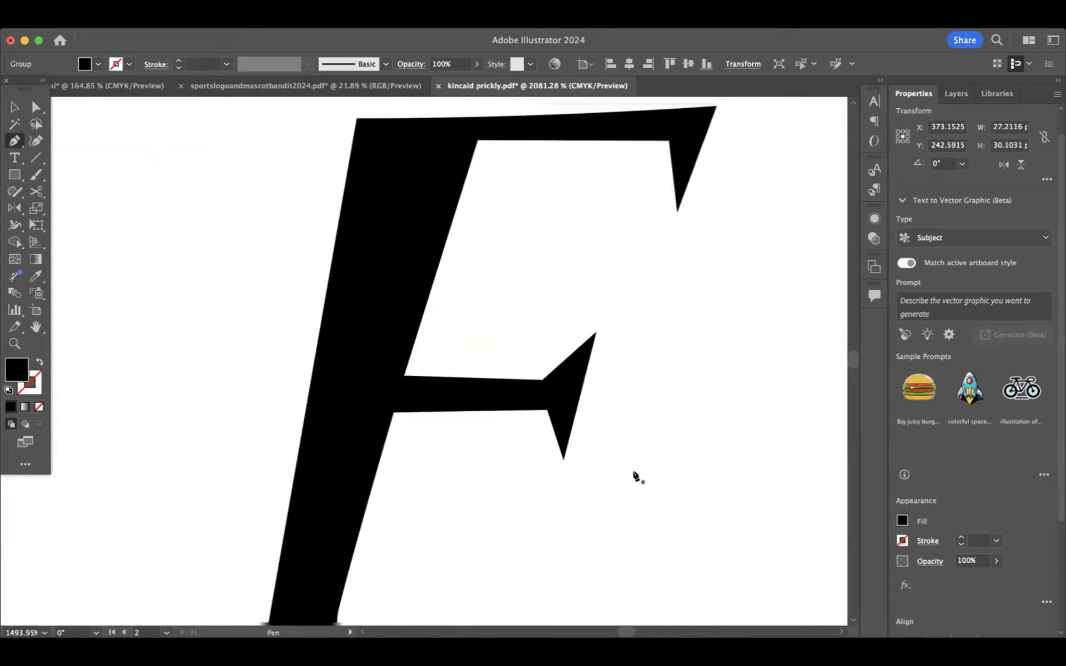
{"action": "scroll", "coordinate": [632, 477], "scroll_direction": "down", "scroll_amount": 5}
{"action": "scroll", "coordinate": [630, 491], "scroll_direction": "up", "scroll_amount": 5}
{"action": "scroll", "coordinate": [630, 490], "scroll_direction": "down", "scroll_amount": 3}
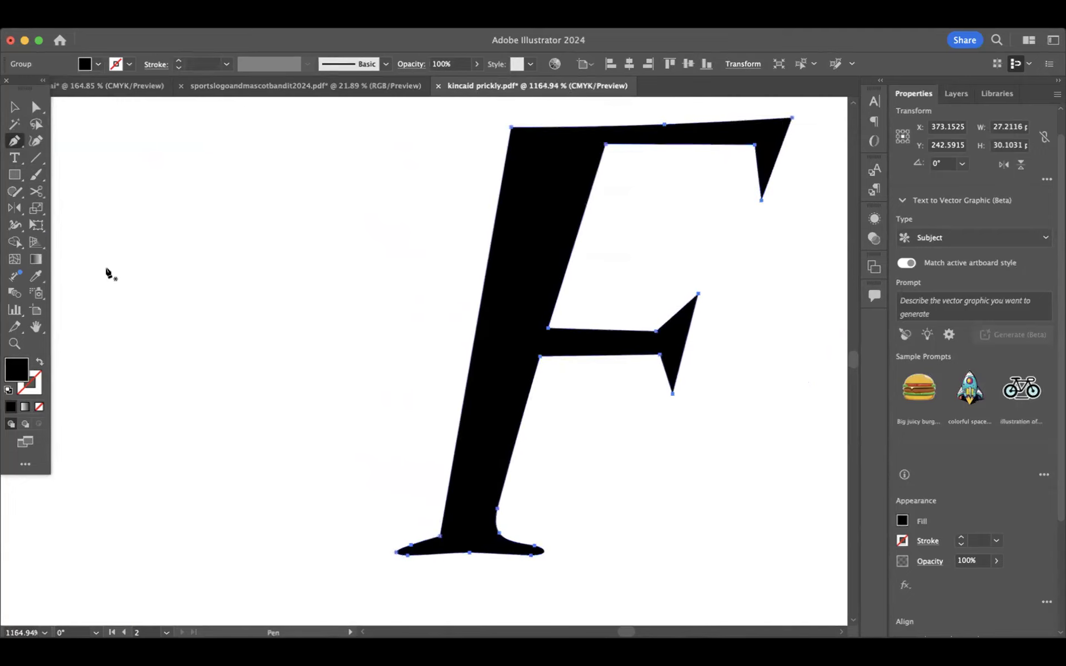
{"action": "left_click", "coordinate": [36, 140]}
{"action": "scroll", "coordinate": [493, 482], "scroll_direction": "up", "scroll_amount": 6}
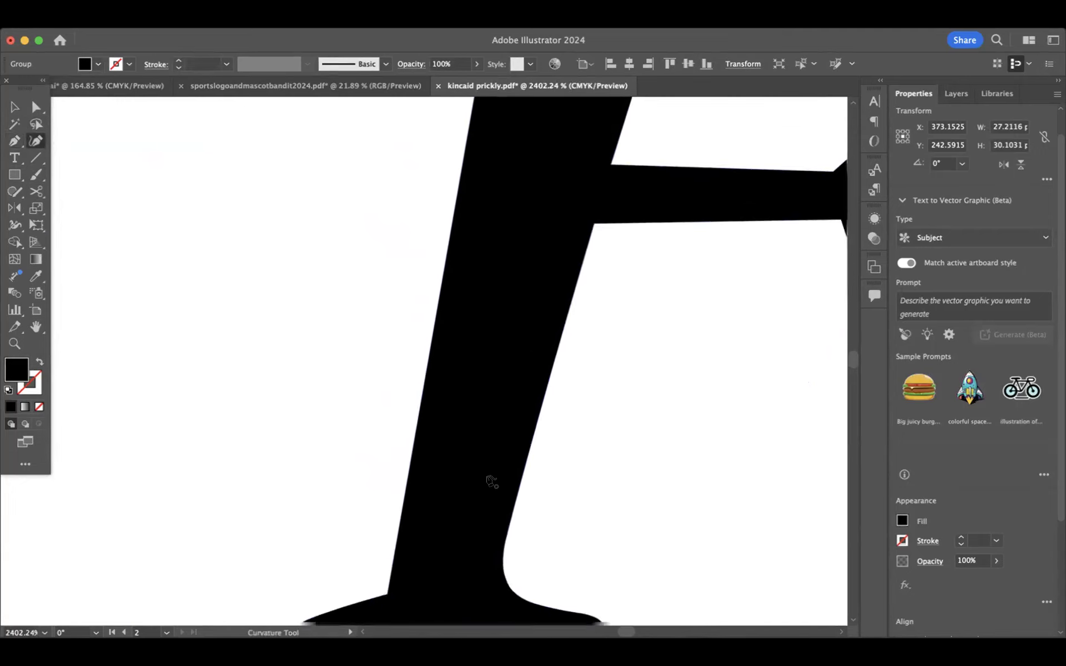
{"action": "double_click", "coordinate": [515, 428]}
{"action": "left_click", "coordinate": [513, 378]}
{"action": "key", "text": "Delete"}
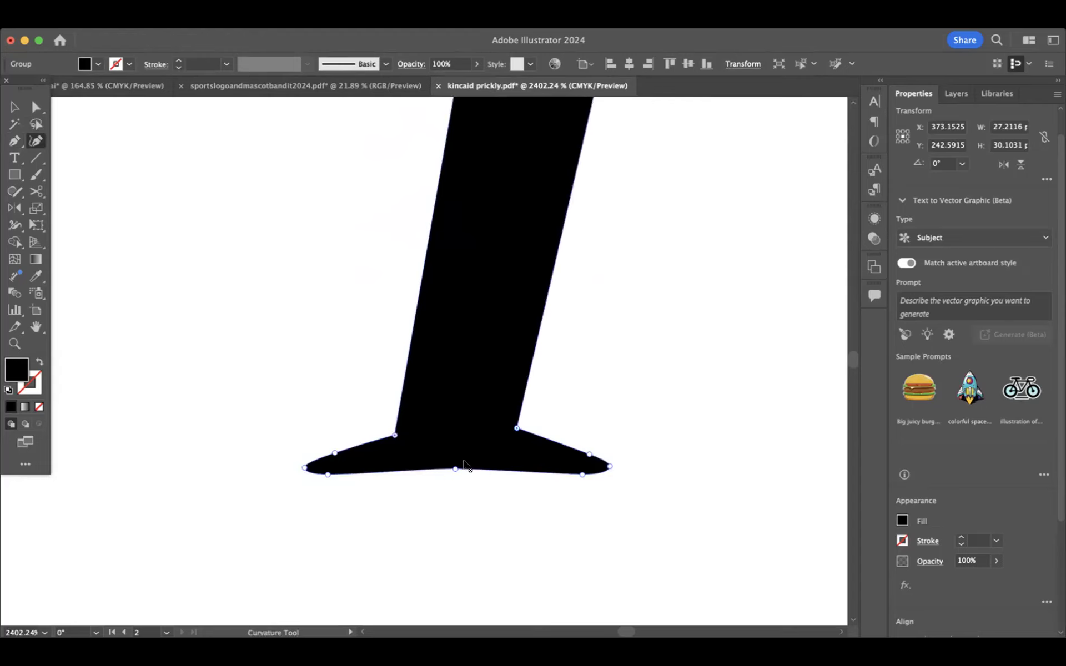
Step: Delete the middle anchor point on the foot's lower edge and toggle the foot's right tip between smooth and corner
{"action": "left_click", "coordinate": [456, 469]}
{"action": "key", "text": "Delete"}
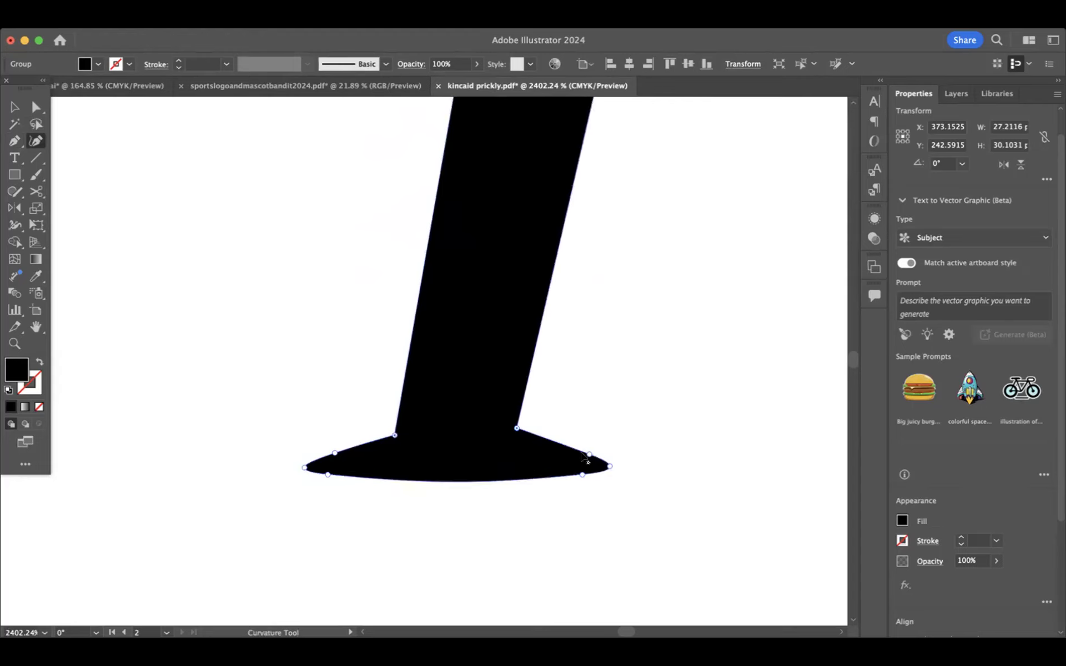
{"action": "double_click", "coordinate": [609, 466]}
{"action": "double_click", "coordinate": [609, 466]}
Step: Use the Anchor Point tool to pull a curve from the F's upper-left point, then convert the point back to a sharp corner
{"action": "left_click", "coordinate": [15, 142]}
{"action": "left_click", "coordinate": [16, 143]}
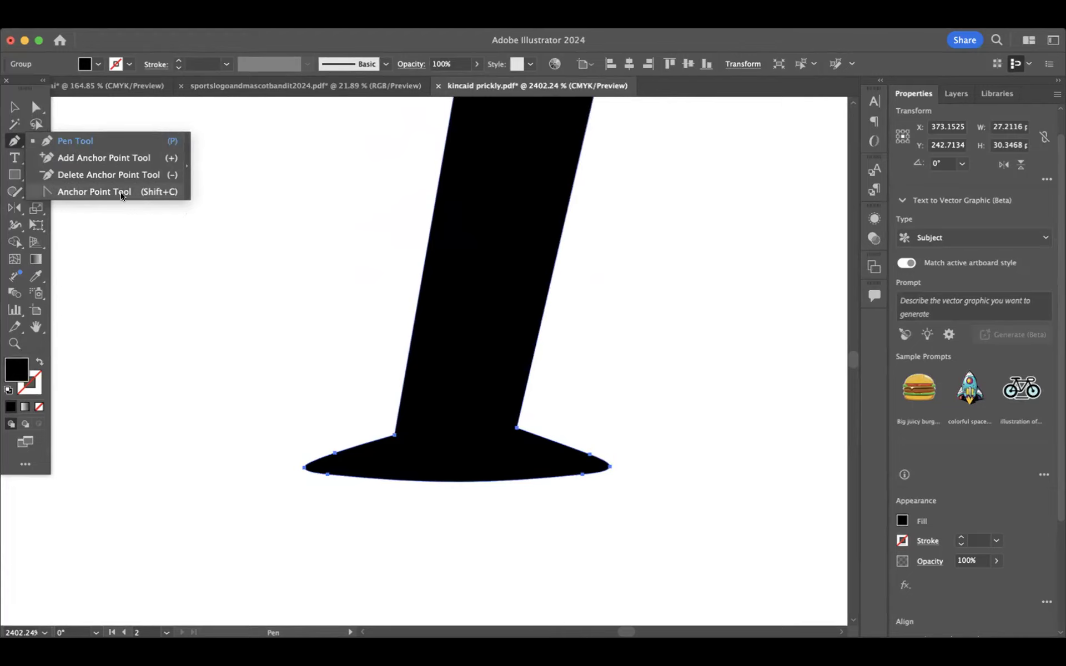
{"action": "left_click", "coordinate": [96, 191]}
{"action": "scroll", "coordinate": [273, 207], "scroll_direction": "up", "scroll_amount": 10}
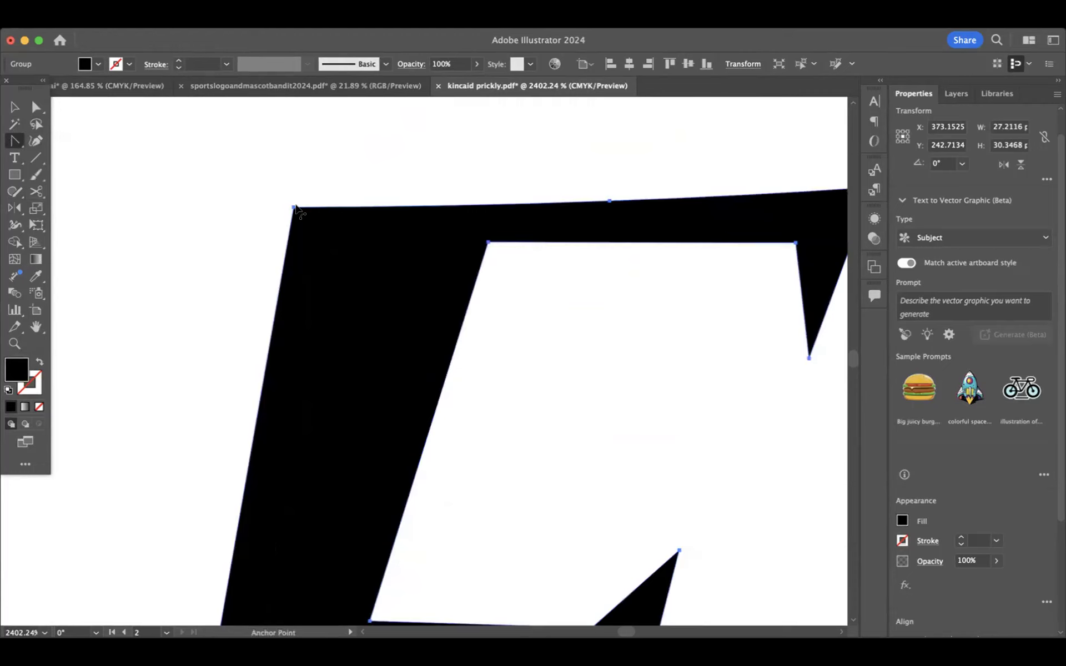
{"action": "left_click_drag", "start_coordinate": [296, 209], "coordinate": [304, 214]}
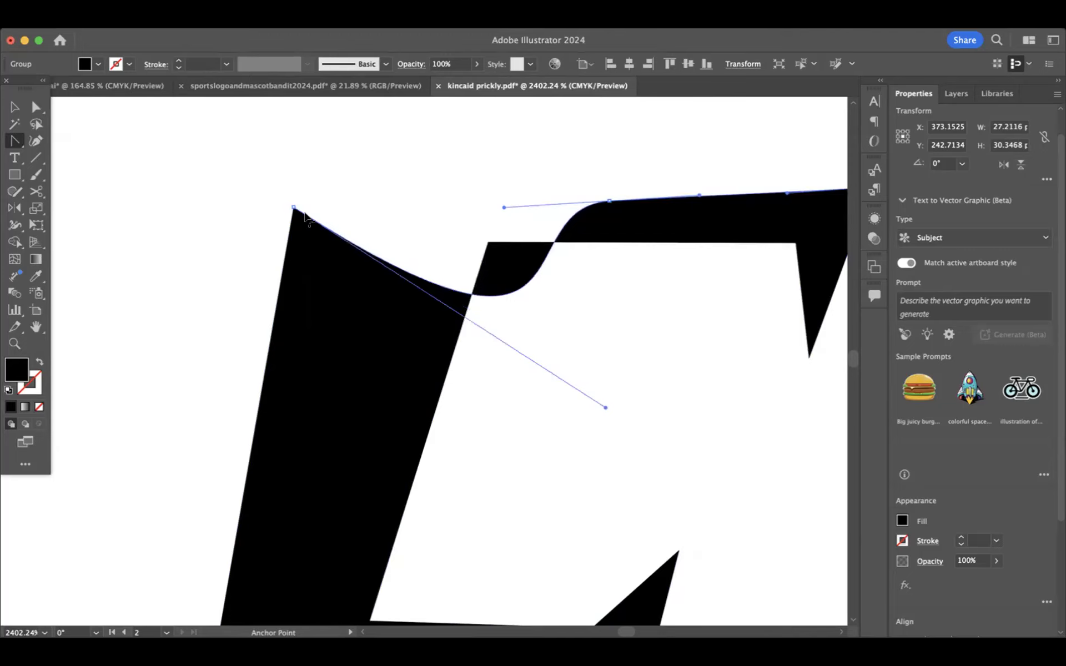
{"action": "left_click", "coordinate": [300, 213]}
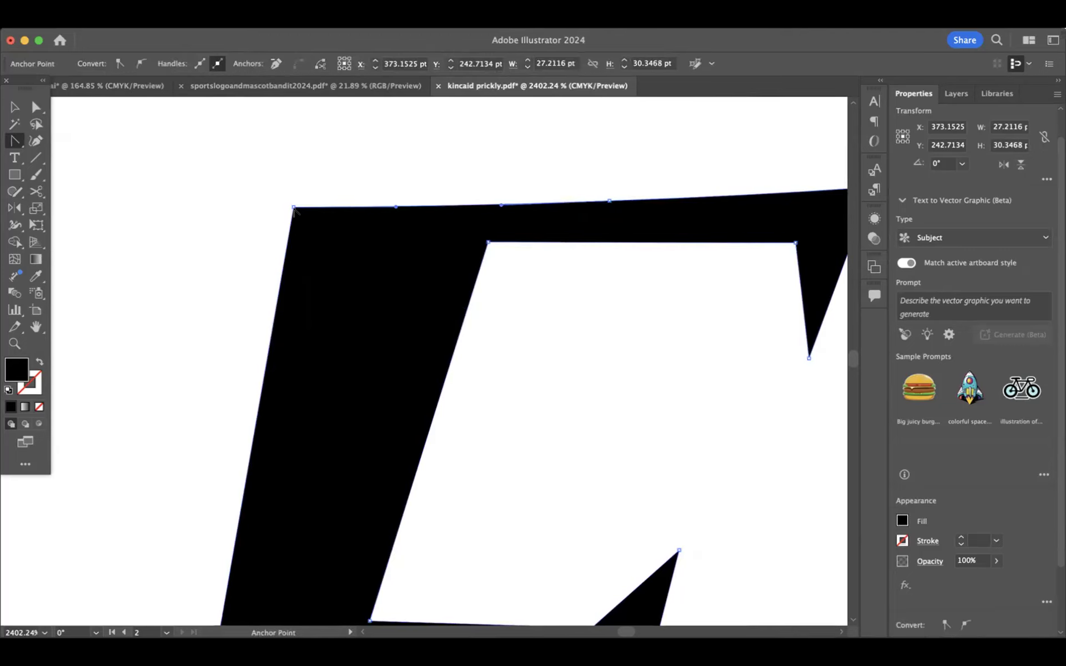
{"action": "left_click", "coordinate": [293, 208]}
Step: Try rounding the F's outer upper-left corner with its live corner widget to a radius of about 1.5 pt
{"action": "scroll", "coordinate": [293, 206], "scroll_direction": "up", "scroll_amount": 5}
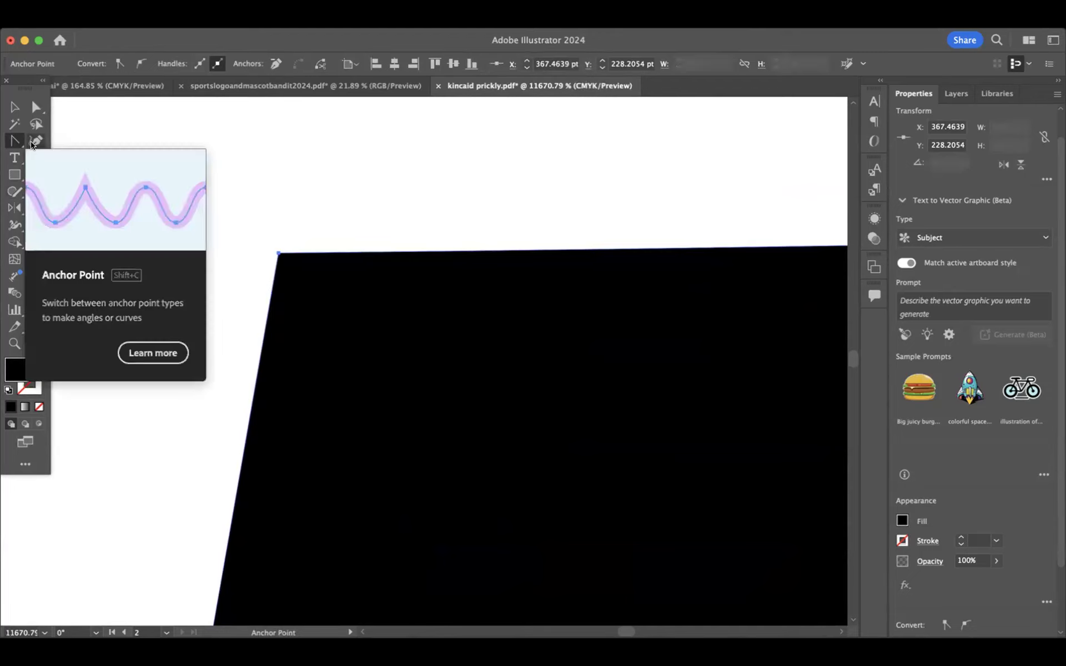
{"action": "left_click", "coordinate": [36, 106]}
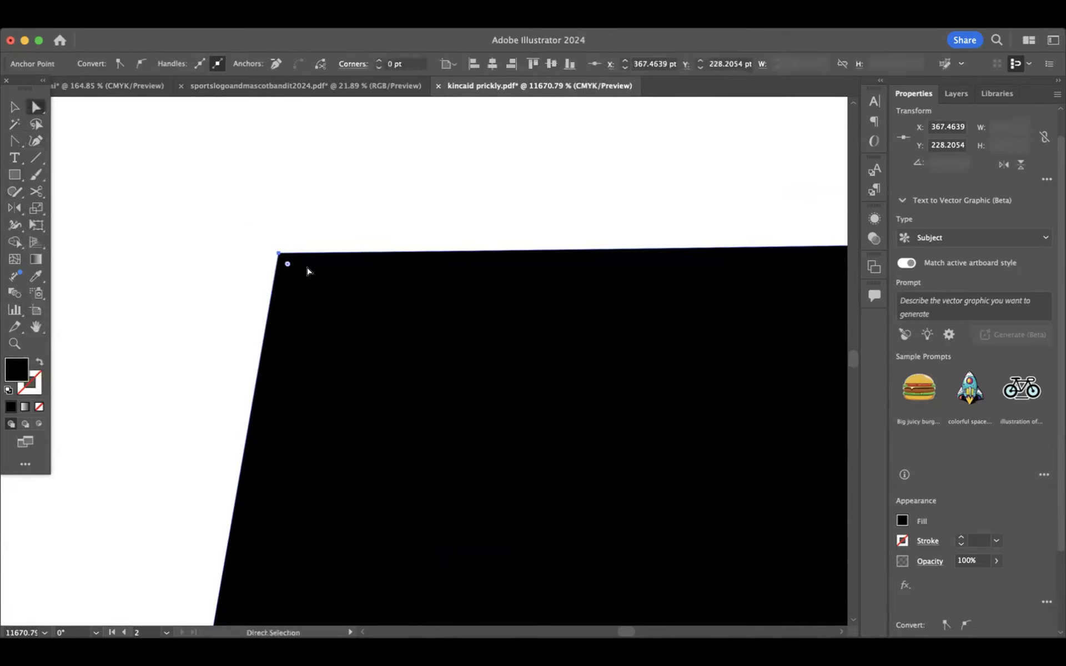
{"action": "scroll", "coordinate": [287, 269], "scroll_direction": "down", "scroll_amount": 5}
{"action": "scroll", "coordinate": [288, 274], "scroll_direction": "up", "scroll_amount": 4}
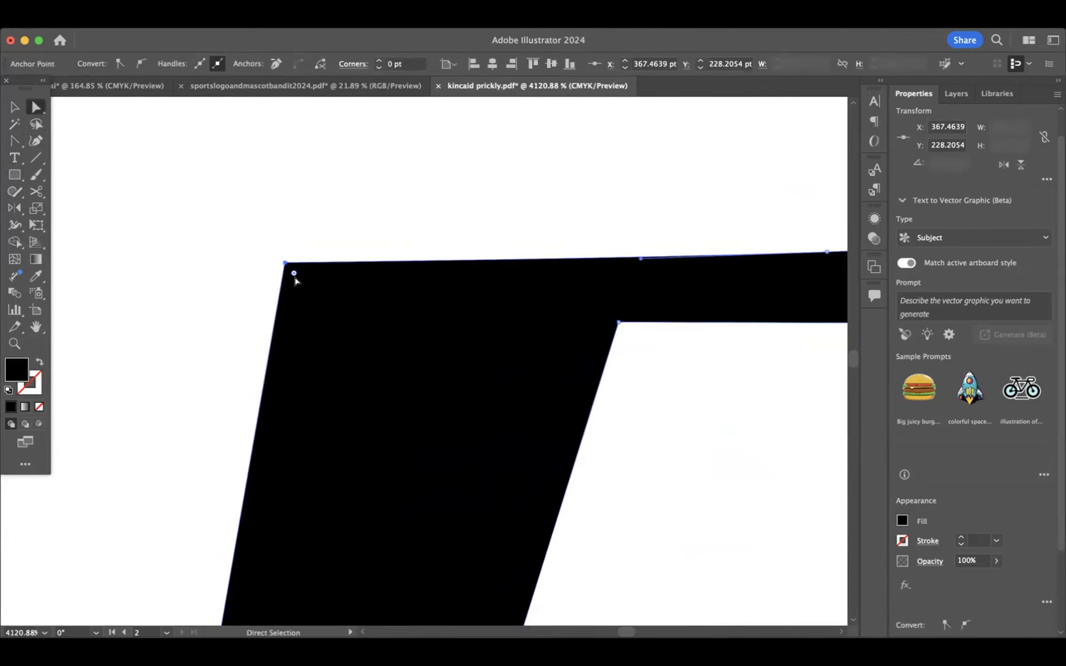
{"action": "left_click_drag", "start_coordinate": [295, 275], "coordinate": [376, 323]}
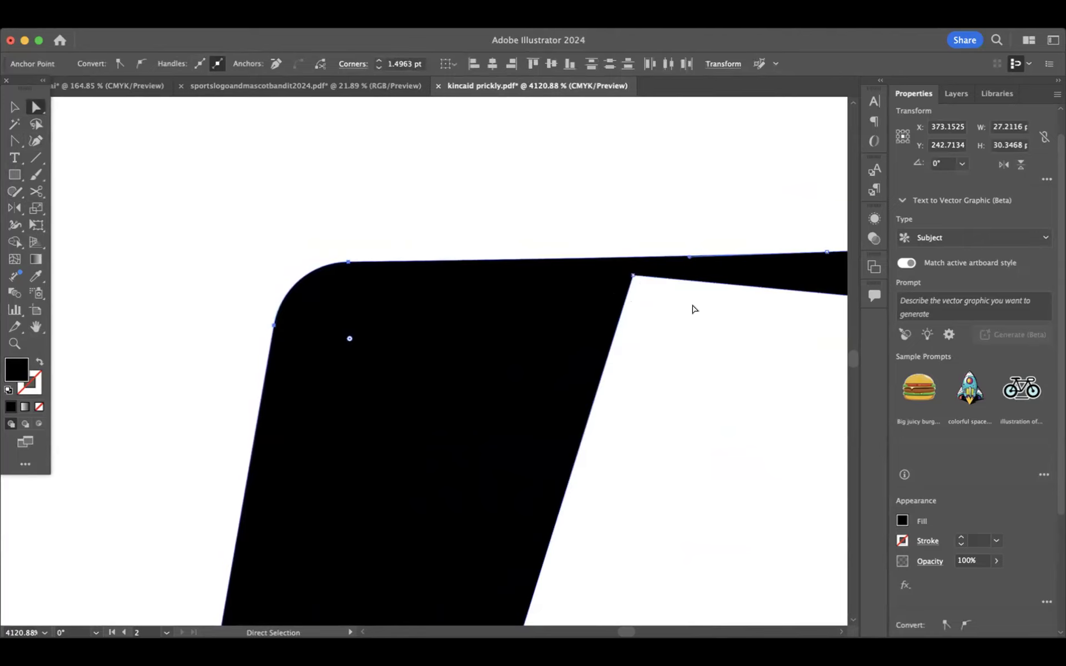
Step: Try reshaping the inner corner beneath the F's upper arm, then undo back to the unrounded letter
{"action": "left_click_drag", "start_coordinate": [632, 278], "coordinate": [693, 416]}
{"action": "key", "text": "super+z"}
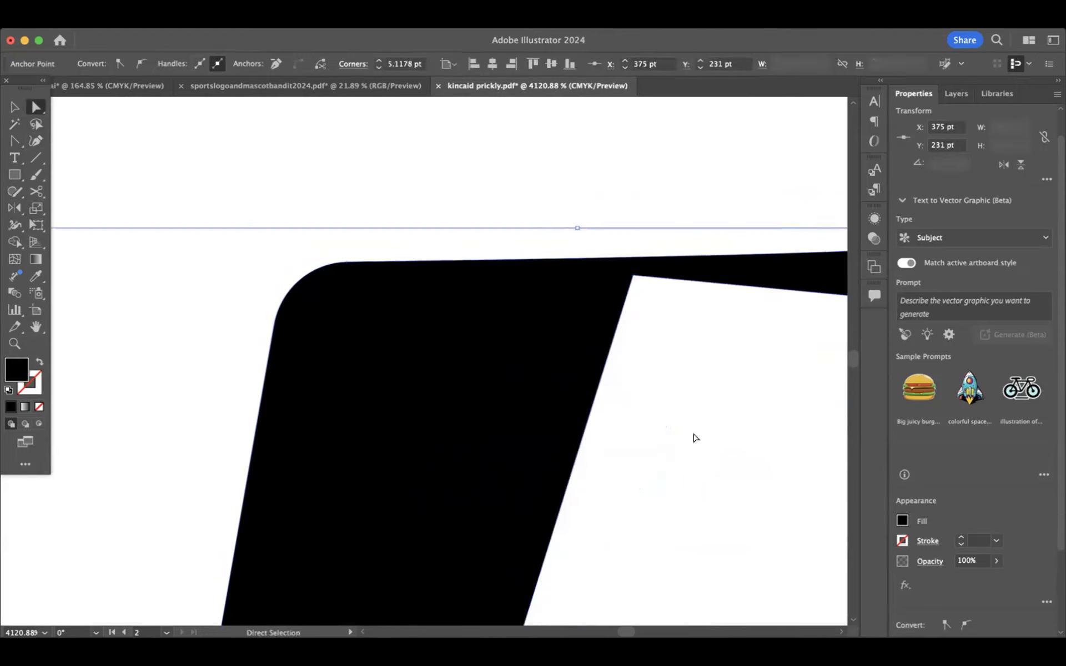
{"action": "scroll", "coordinate": [695, 438], "scroll_direction": "down", "scroll_amount": 5}
{"action": "scroll", "coordinate": [696, 439], "scroll_direction": "right", "scroll_amount": 4}
{"action": "scroll", "coordinate": [695, 439], "scroll_direction": "down", "scroll_amount": 3}
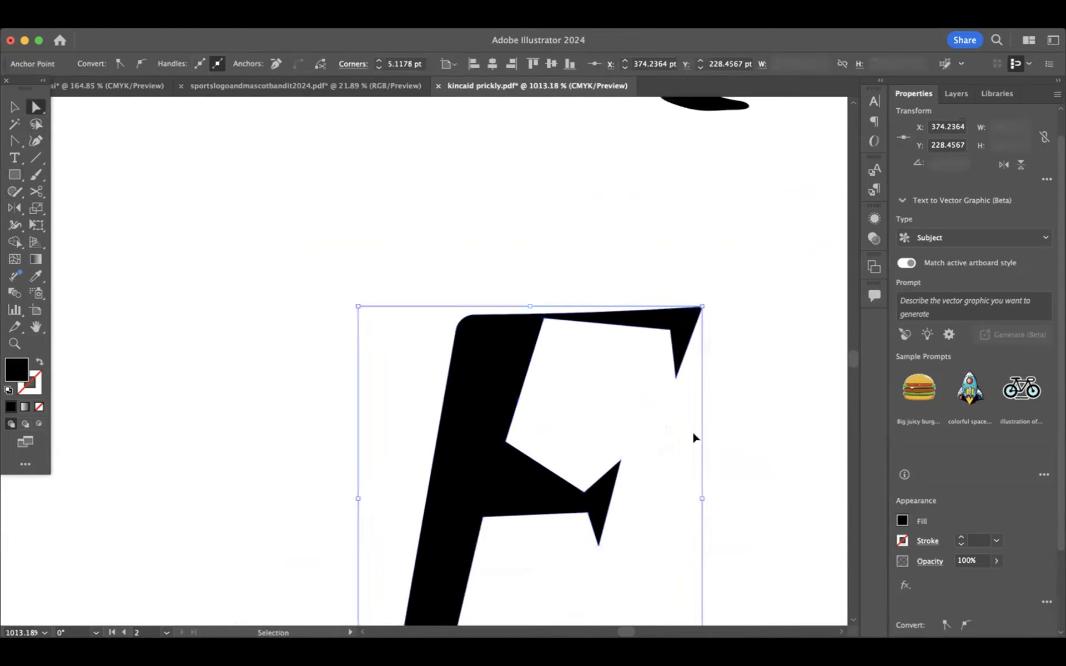
{"action": "key", "text": "super+z"}
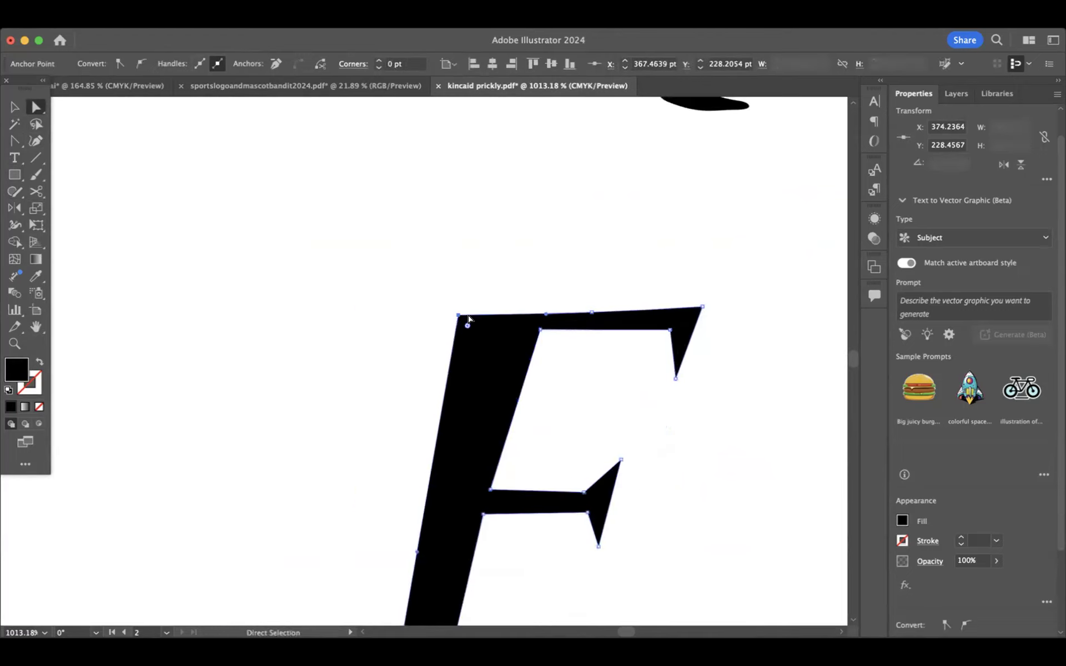
Step: Redo the corner edits, try rounding the F's outer upper-left corner to about 2.9 pt, then undo the changes
{"action": "key", "text": "super+shift+z"}
{"action": "key", "text": "super+shift+z"}
{"action": "left_click_drag", "start_coordinate": [471, 332], "coordinate": [489, 351]}
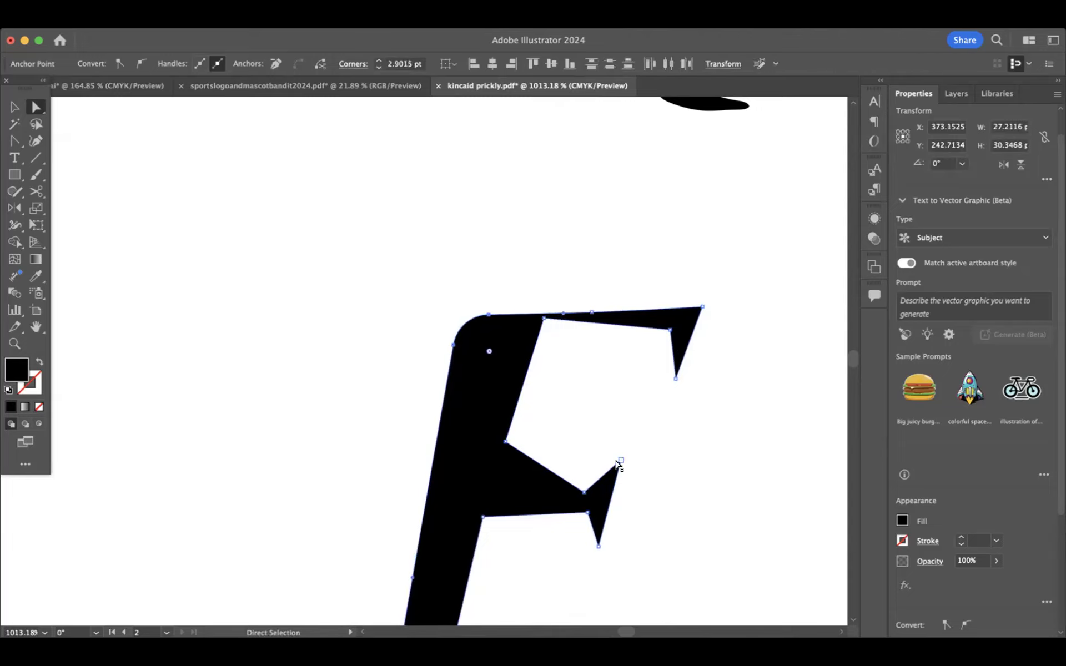
{"action": "key", "text": "super+z"}
{"action": "key", "text": "super+z"}
{"action": "key", "text": "super+z"}
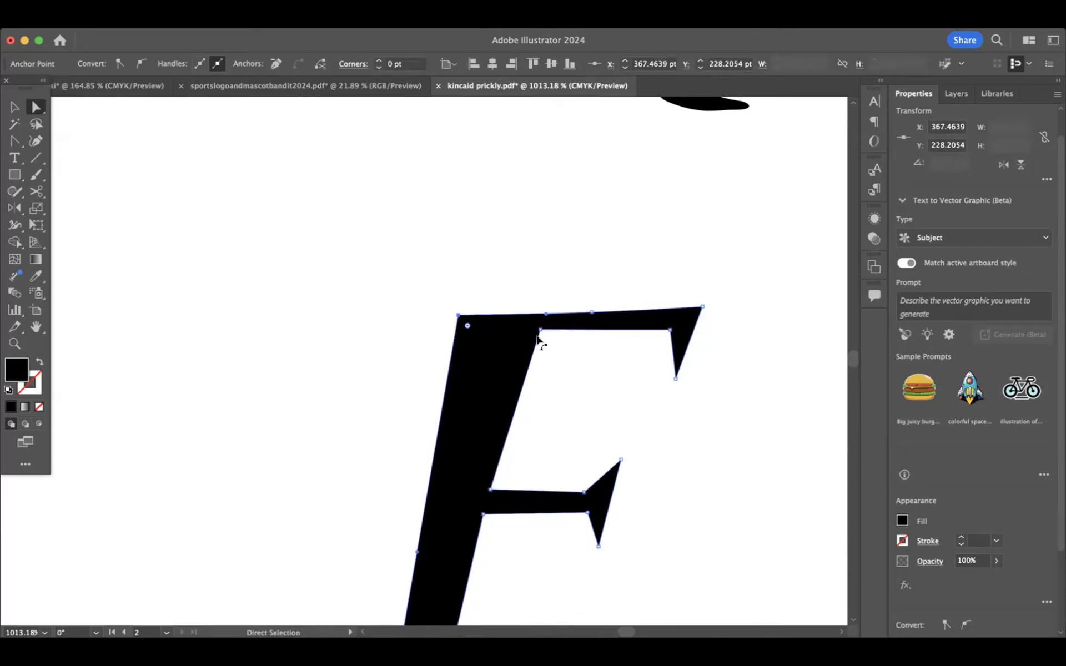
Step: Try setting the live corner of the inner point beneath the upper arm to about 5.87 pt, then undo it
{"action": "scroll", "coordinate": [566, 335], "scroll_direction": "up", "scroll_amount": 5}
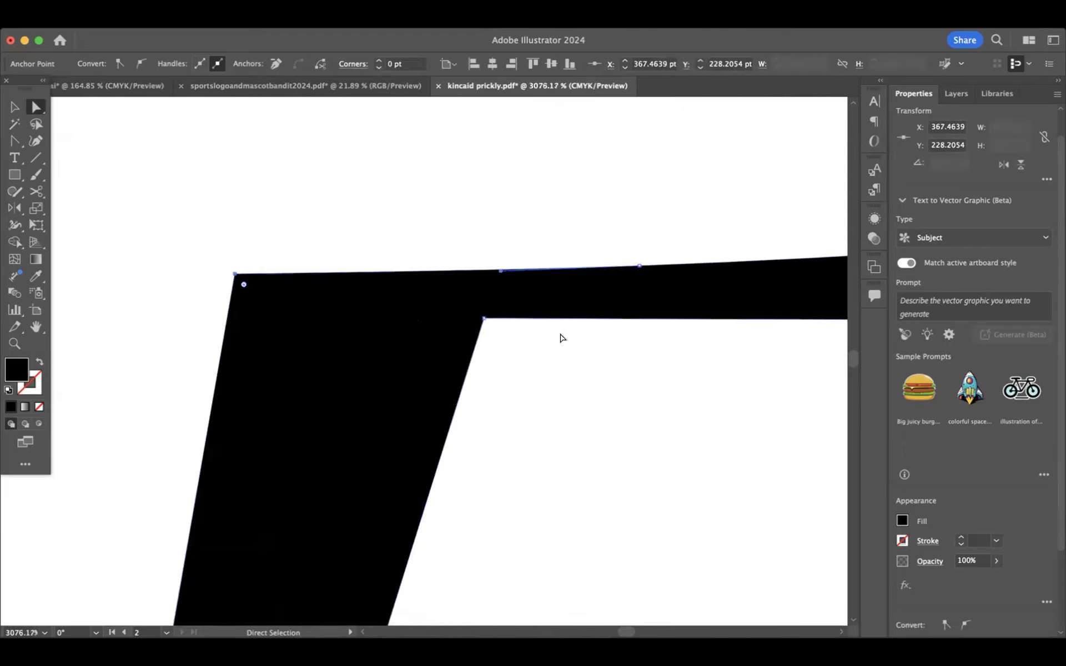
{"action": "left_click", "coordinate": [484, 318]}
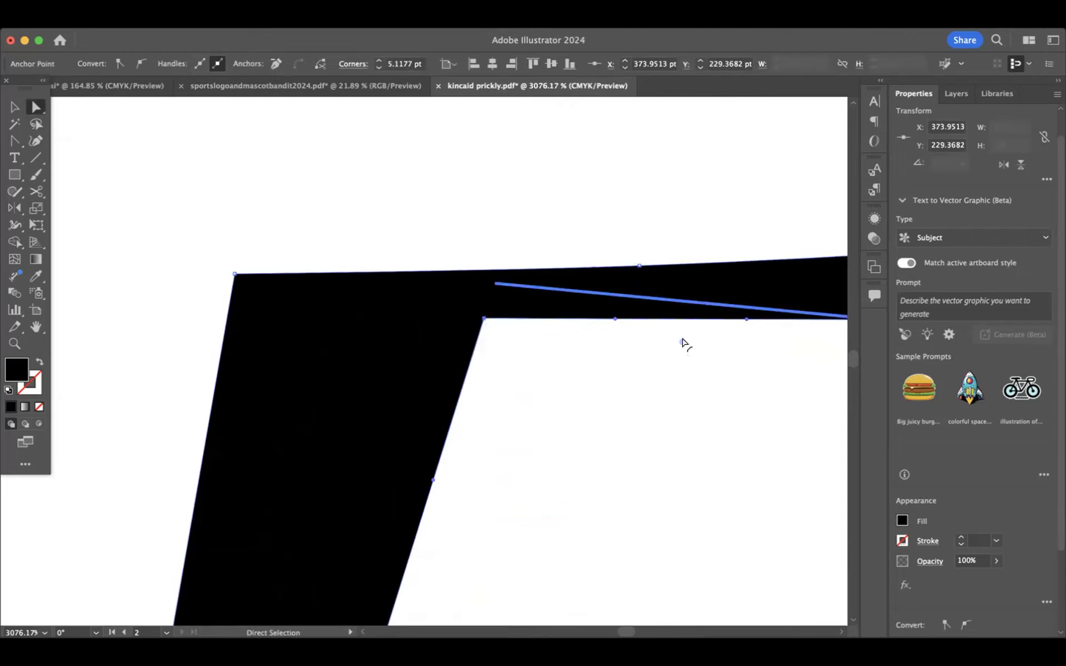
{"action": "left_click_drag", "start_coordinate": [682, 340], "coordinate": [625, 476]}
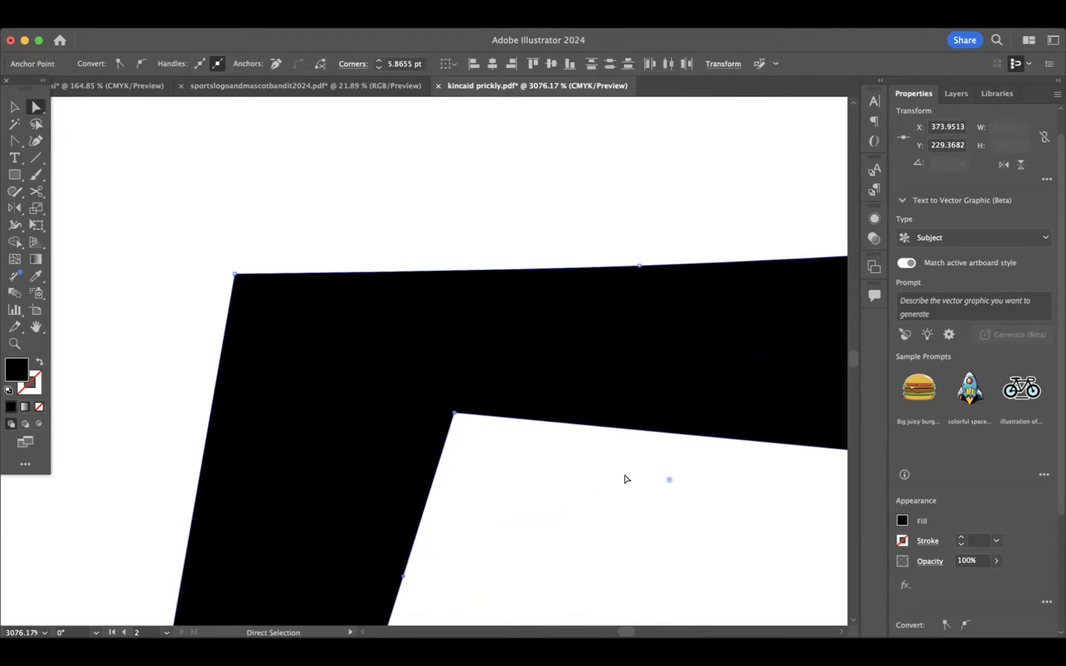
{"action": "scroll", "coordinate": [625, 475], "scroll_direction": "down", "scroll_amount": 5}
{"action": "scroll", "coordinate": [624, 478], "scroll_direction": "up", "scroll_amount": 5}
{"action": "key", "text": "super+z"}
{"action": "scroll", "coordinate": [625, 478], "scroll_direction": "up", "scroll_amount": 2}
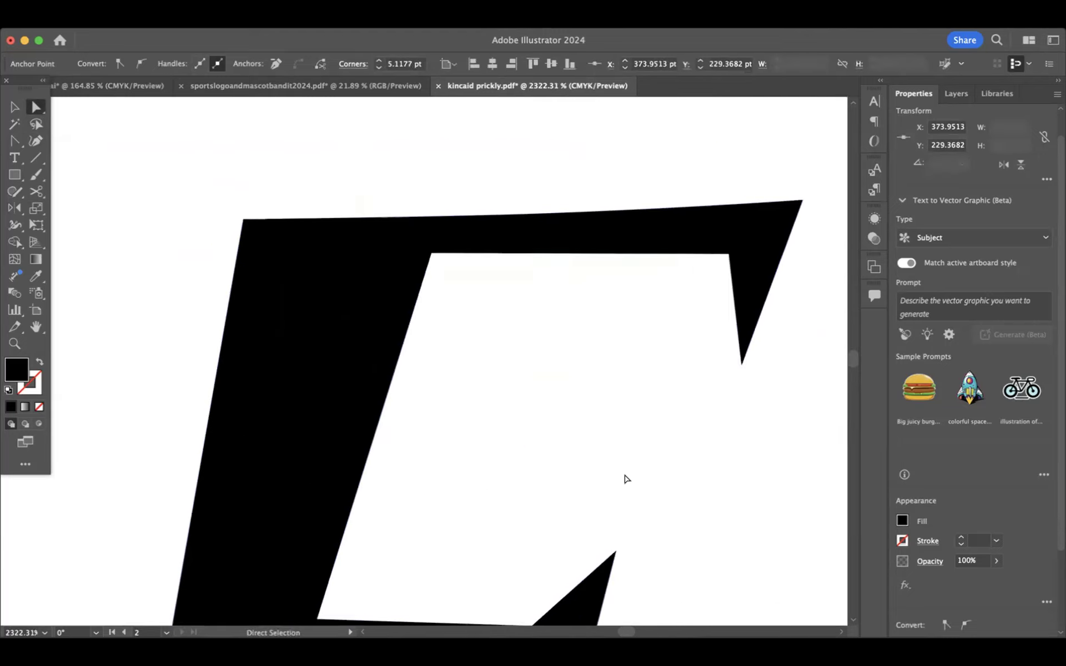
{"action": "scroll", "coordinate": [624, 480], "scroll_direction": "down", "scroll_amount": 5}
{"action": "scroll", "coordinate": [626, 479], "scroll_direction": "up", "scroll_amount": 3}
{"action": "scroll", "coordinate": [625, 480], "scroll_direction": "down", "scroll_amount": 3}
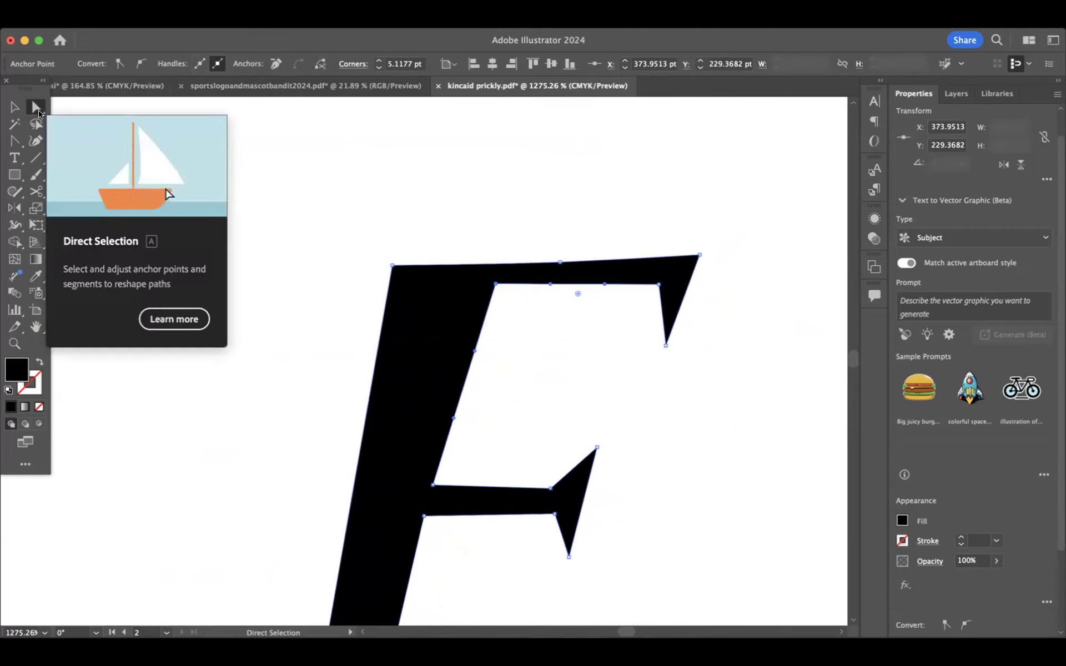
Step: Convert the inner point where the F's stem meets the upper arm to a sharp corner with the Anchor Point tool
{"action": "left_click", "coordinate": [17, 143]}
{"action": "left_click_drag", "start_coordinate": [16, 143], "coordinate": [67, 140]}
{"action": "scroll", "coordinate": [462, 259], "scroll_direction": "up", "scroll_amount": 5}
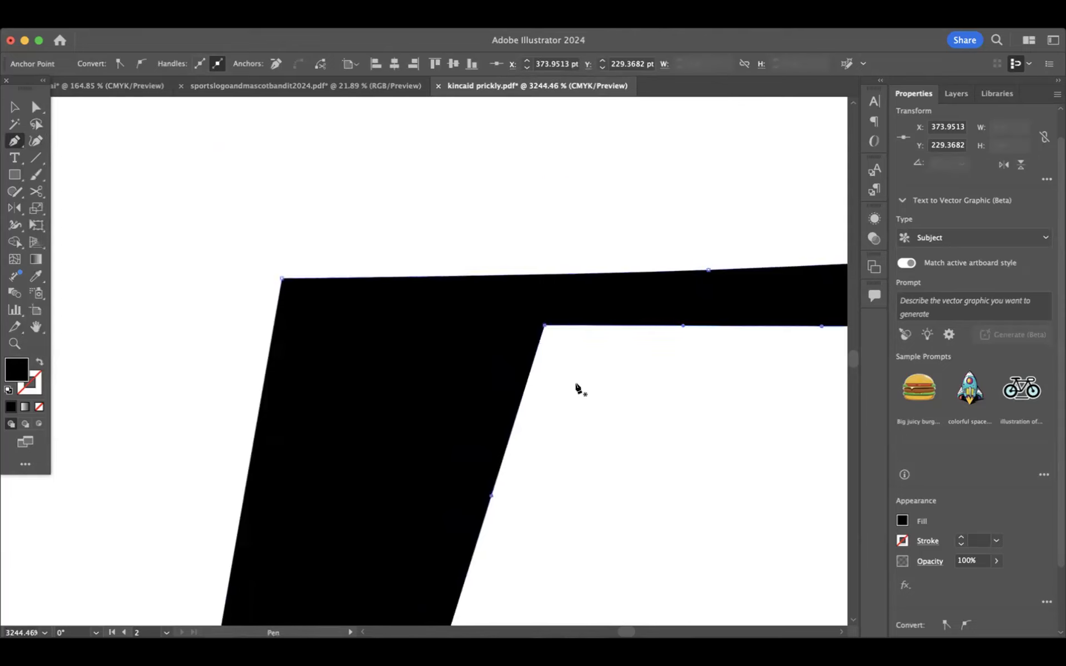
{"action": "scroll", "coordinate": [576, 388], "scroll_direction": "up", "scroll_amount": 5}
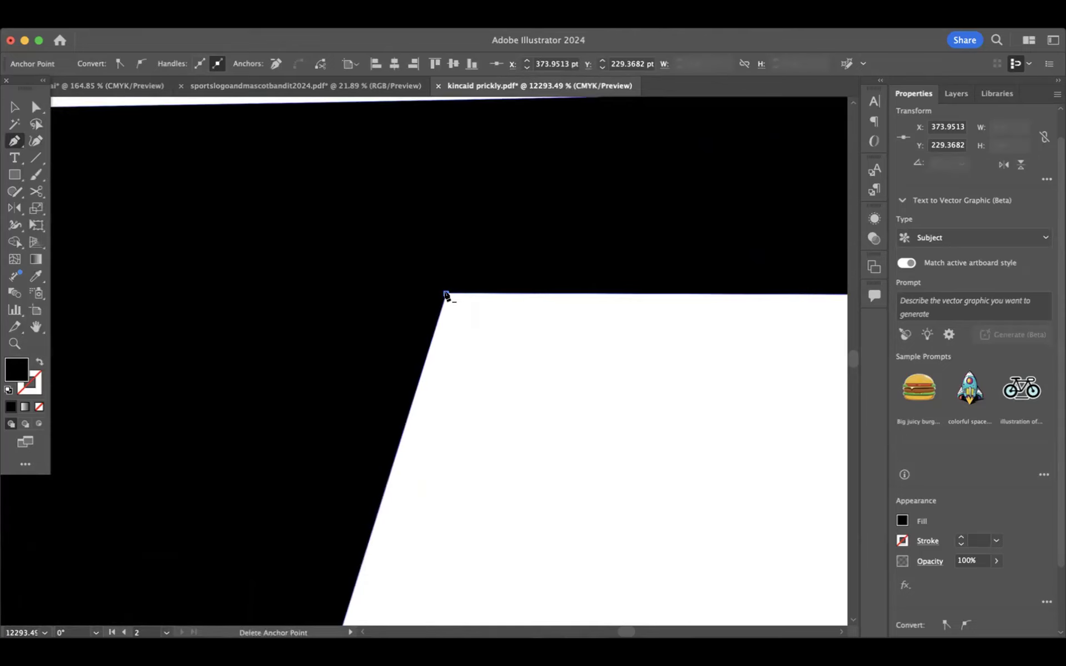
{"action": "scroll", "coordinate": [447, 294], "scroll_direction": "down", "scroll_amount": 3}
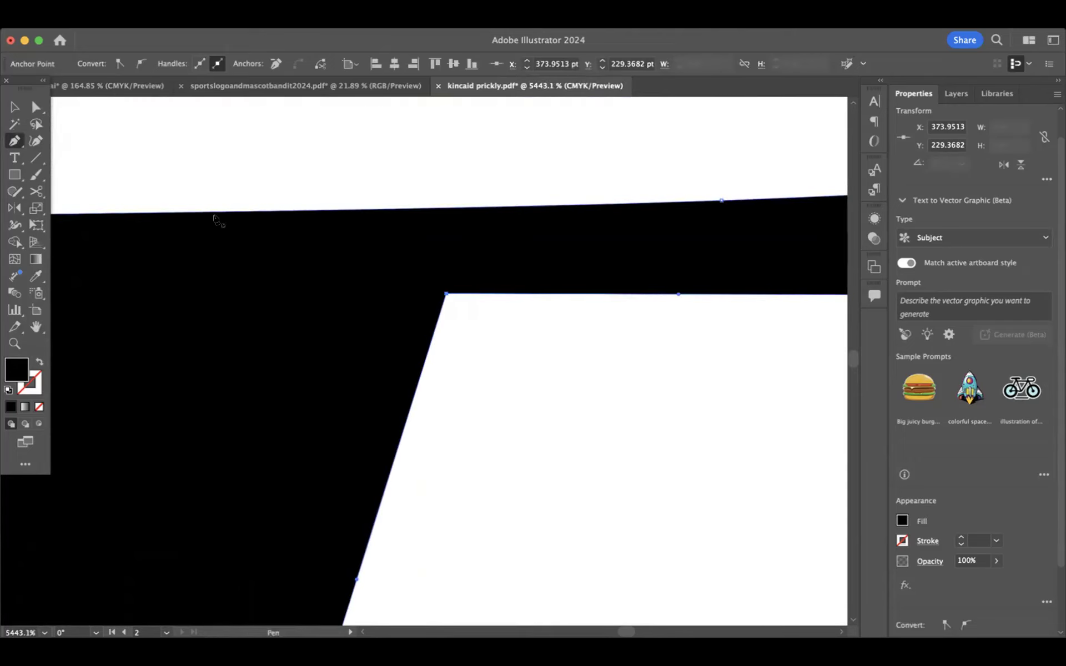
{"action": "left_click_drag", "start_coordinate": [17, 145], "coordinate": [75, 158]}
{"action": "left_click_drag", "start_coordinate": [14, 143], "coordinate": [62, 191]}
{"action": "left_click_drag", "start_coordinate": [444, 294], "coordinate": [445, 295]}
{"action": "scroll", "coordinate": [444, 294], "scroll_direction": "down", "scroll_amount": 4}
{"action": "scroll", "coordinate": [445, 293], "scroll_direction": "up", "scroll_amount": 7}
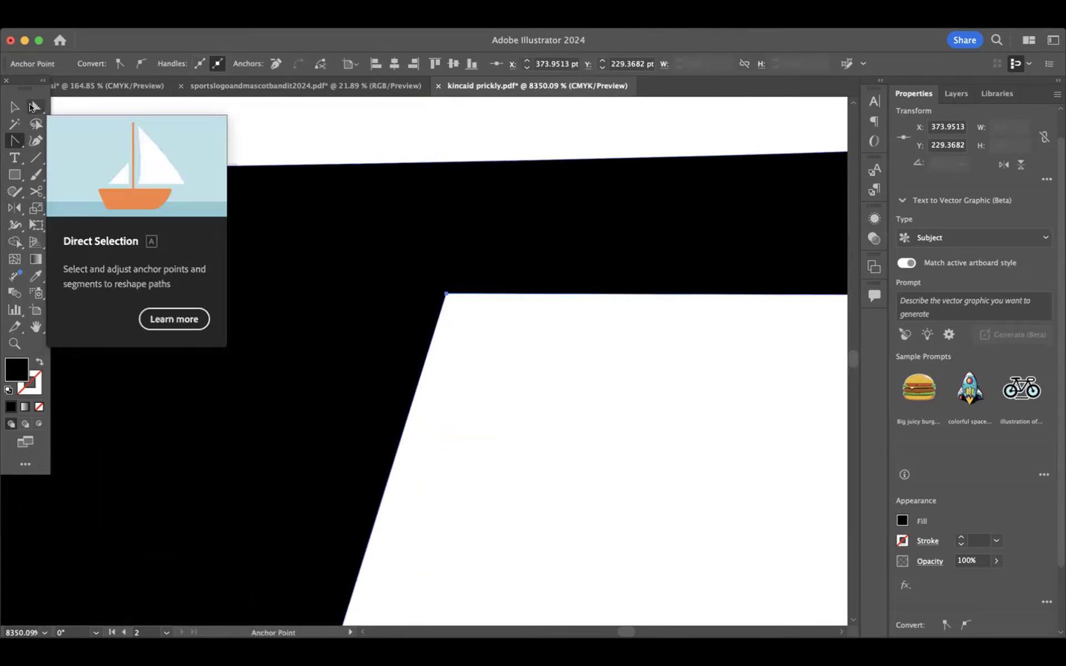
Step: Round the inner corner between the F's stem and upper arm to about 1.18 pt and return to the Anchor Point tool
{"action": "left_click", "coordinate": [31, 107]}
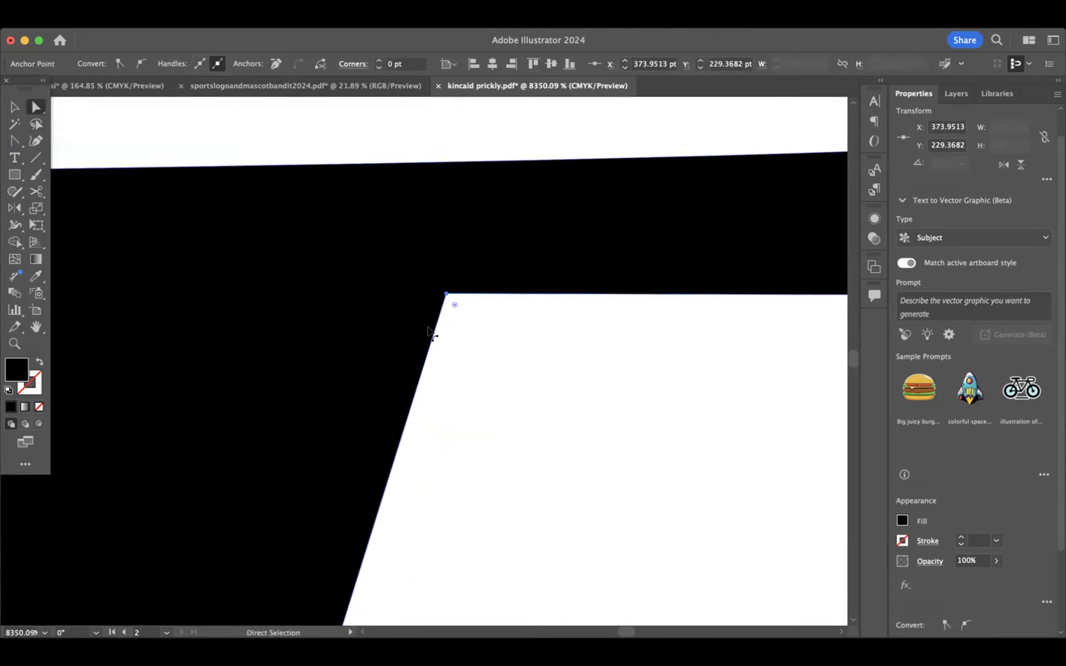
{"action": "left_click_drag", "start_coordinate": [454, 305], "coordinate": [532, 420]}
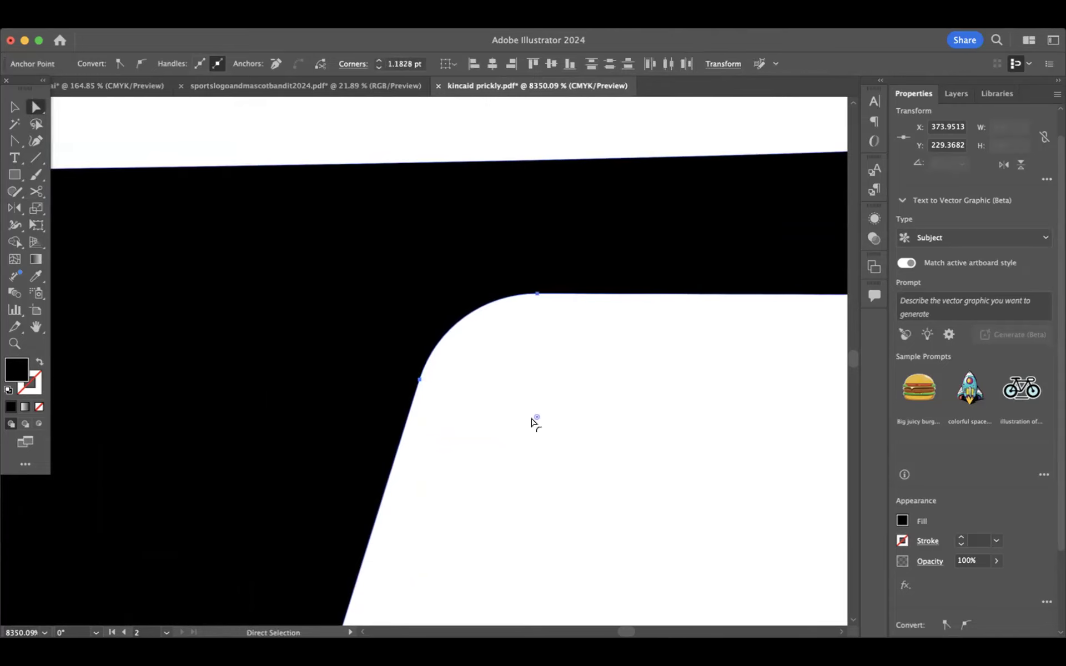
{"action": "scroll", "coordinate": [532, 421], "scroll_direction": "down", "scroll_amount": 5}
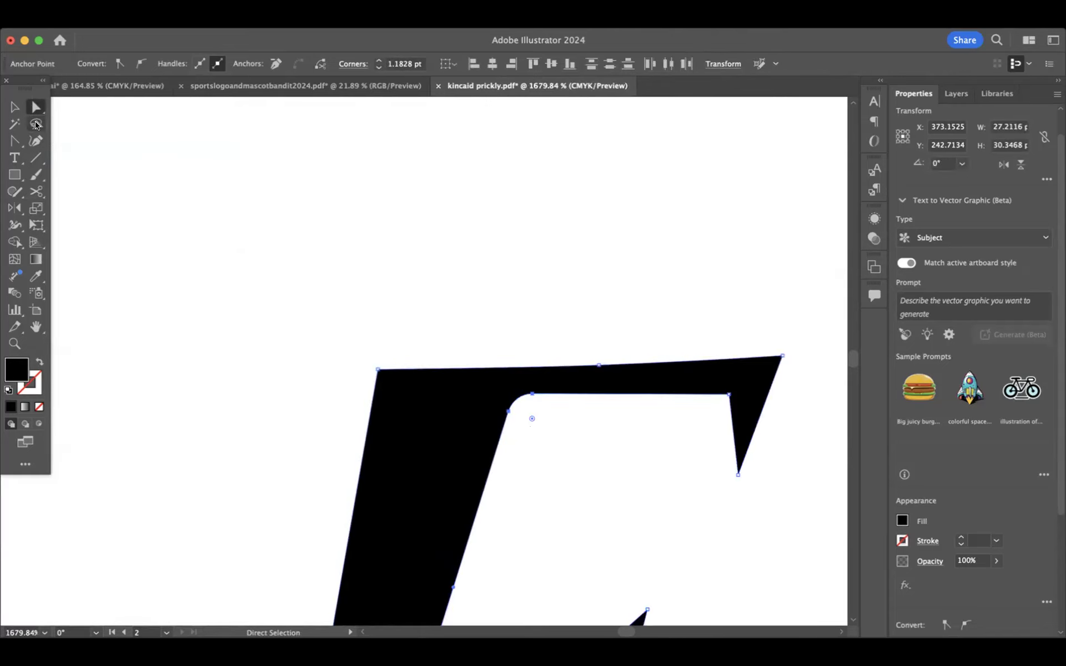
{"action": "left_click", "coordinate": [15, 142]}
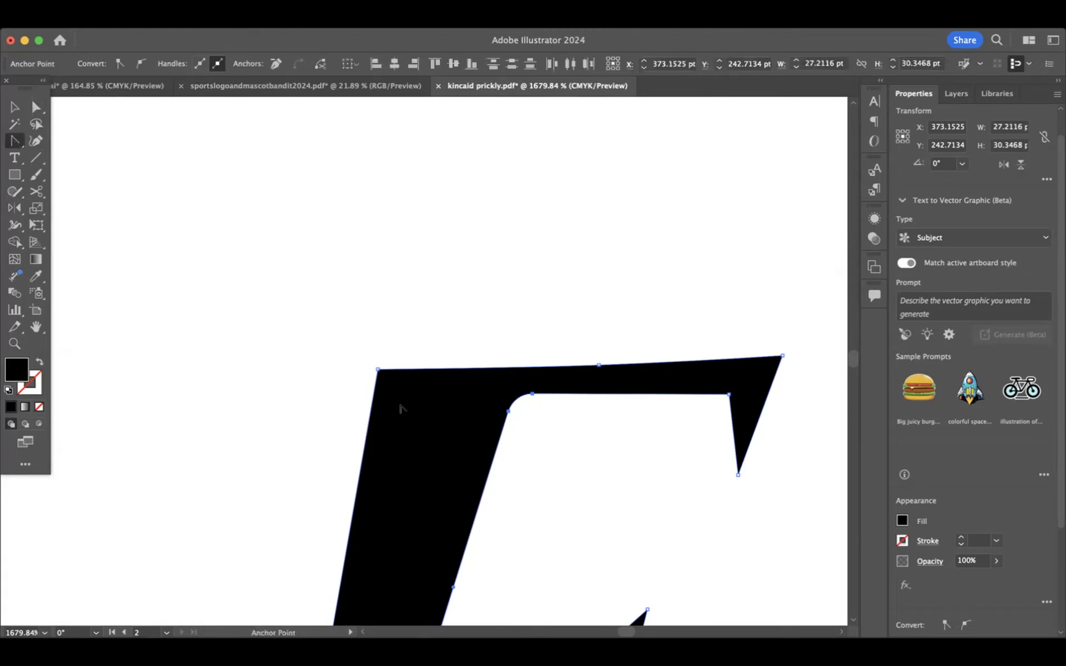
Step: Convert the F's outer upper-left point to a corner with the Anchor Point tool and round it to about 1.29 pt
{"action": "scroll", "coordinate": [372, 369], "scroll_direction": "up", "scroll_amount": 7}
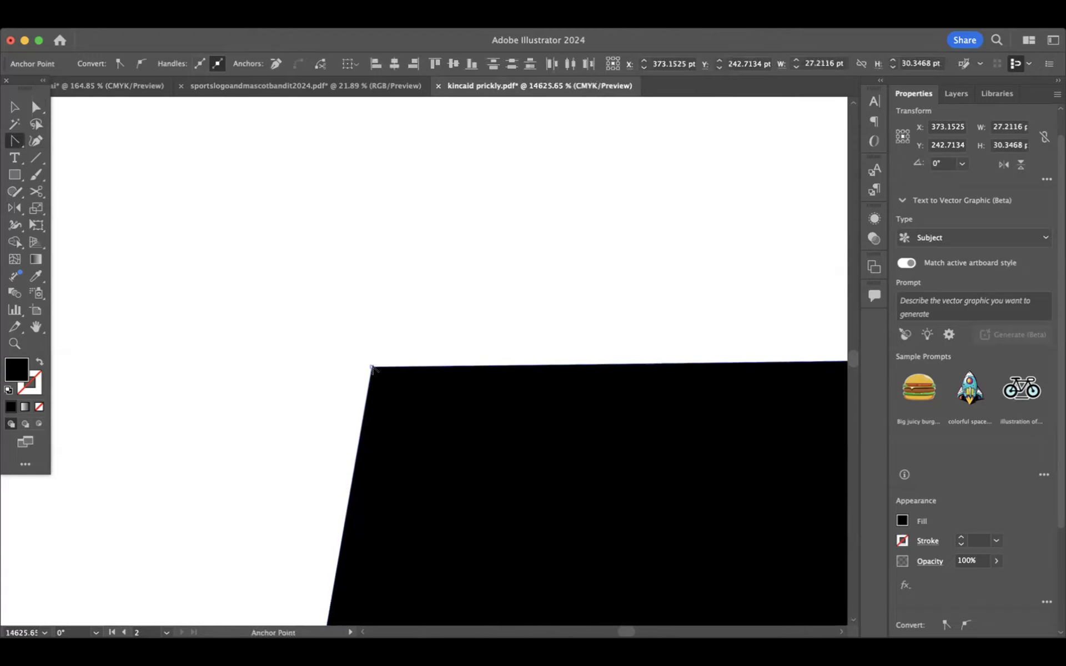
{"action": "left_click", "coordinate": [369, 367]}
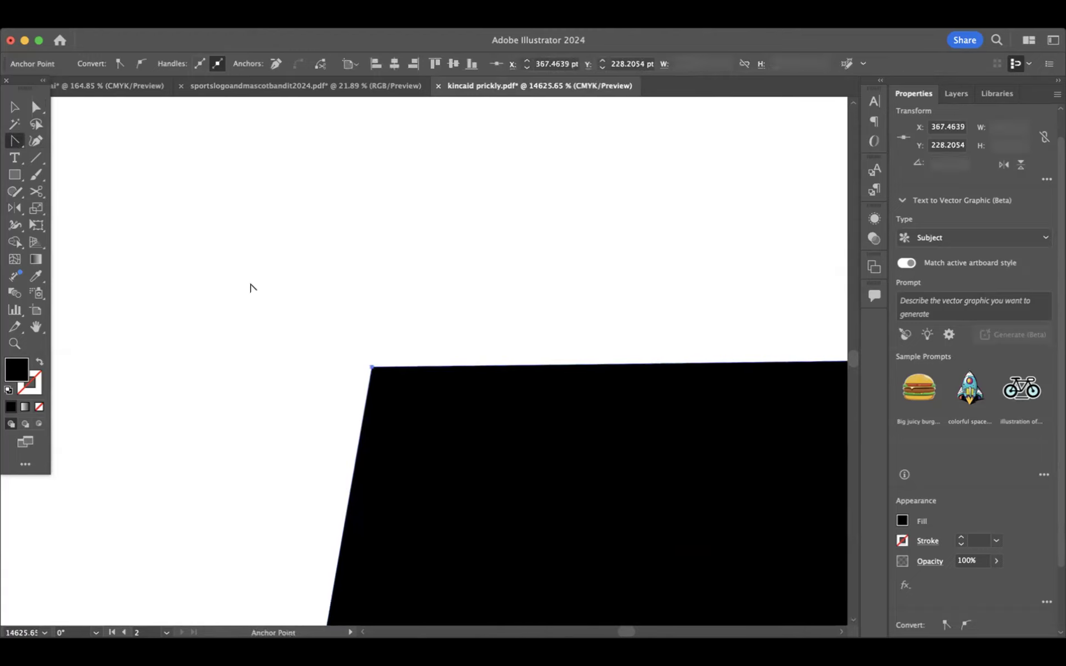
{"action": "left_click", "coordinate": [41, 111]}
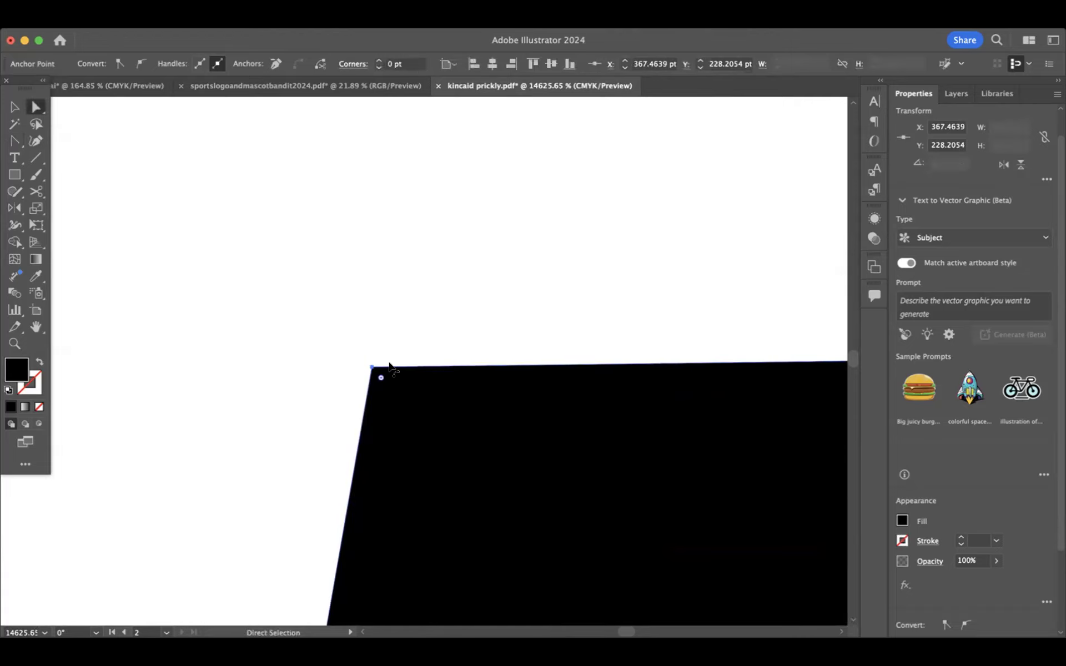
{"action": "left_click_drag", "start_coordinate": [384, 377], "coordinate": [627, 549]}
{"action": "scroll", "coordinate": [628, 549], "scroll_direction": "down", "scroll_amount": 3}
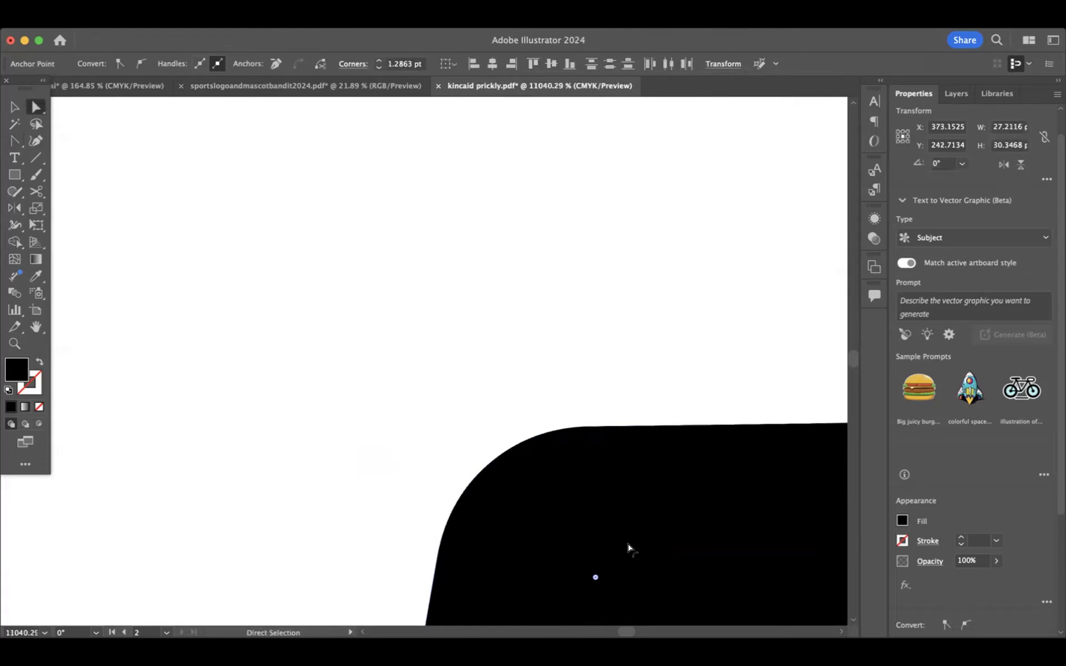
{"action": "scroll", "coordinate": [628, 550], "scroll_direction": "down", "scroll_amount": 6}
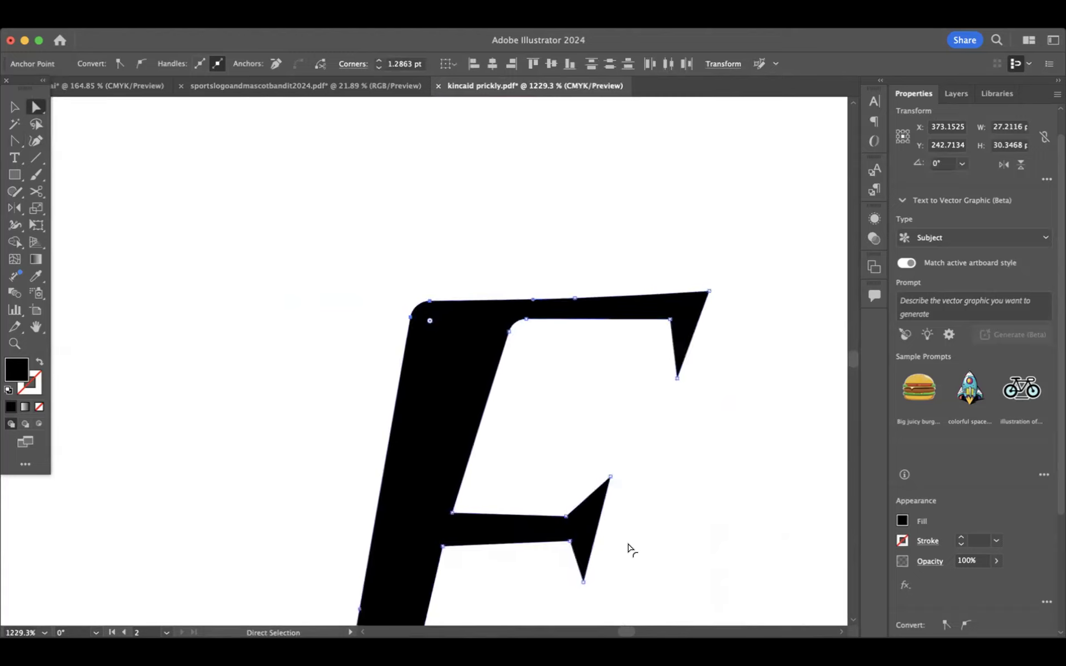
Step: Convert the inner point beneath the F's upper arm tip to a corner with the Anchor Point tool and round it to about 1.74 pt
{"action": "scroll", "coordinate": [628, 550], "scroll_direction": "up", "scroll_amount": 5}
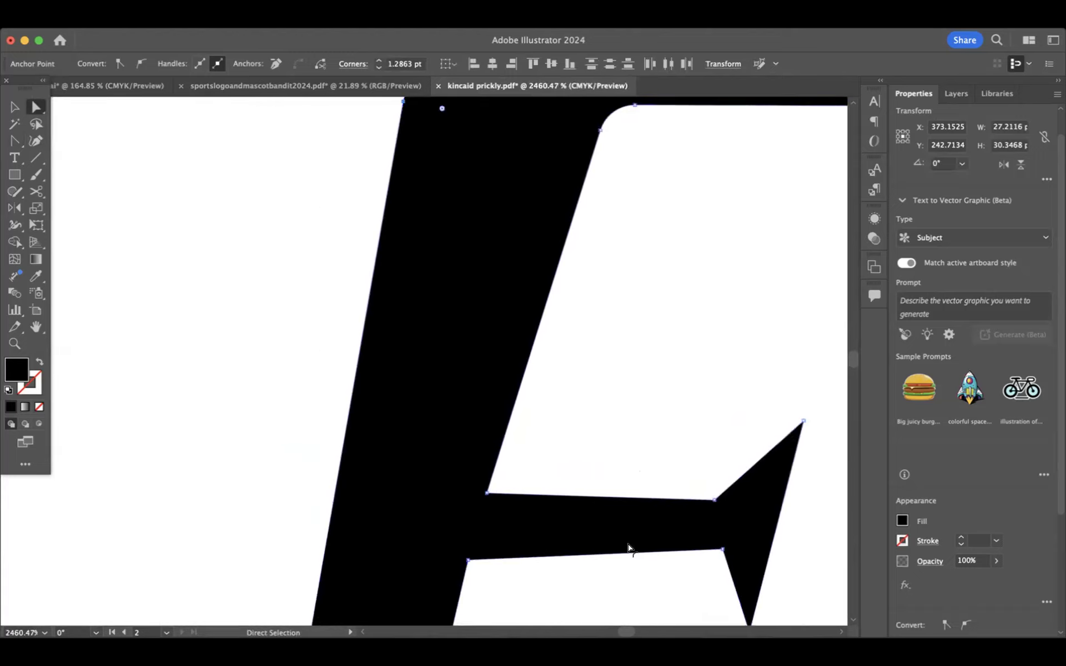
{"action": "scroll", "coordinate": [628, 550], "scroll_direction": "down", "scroll_amount": 3}
{"action": "scroll", "coordinate": [628, 550], "scroll_direction": "up", "scroll_amount": 3}
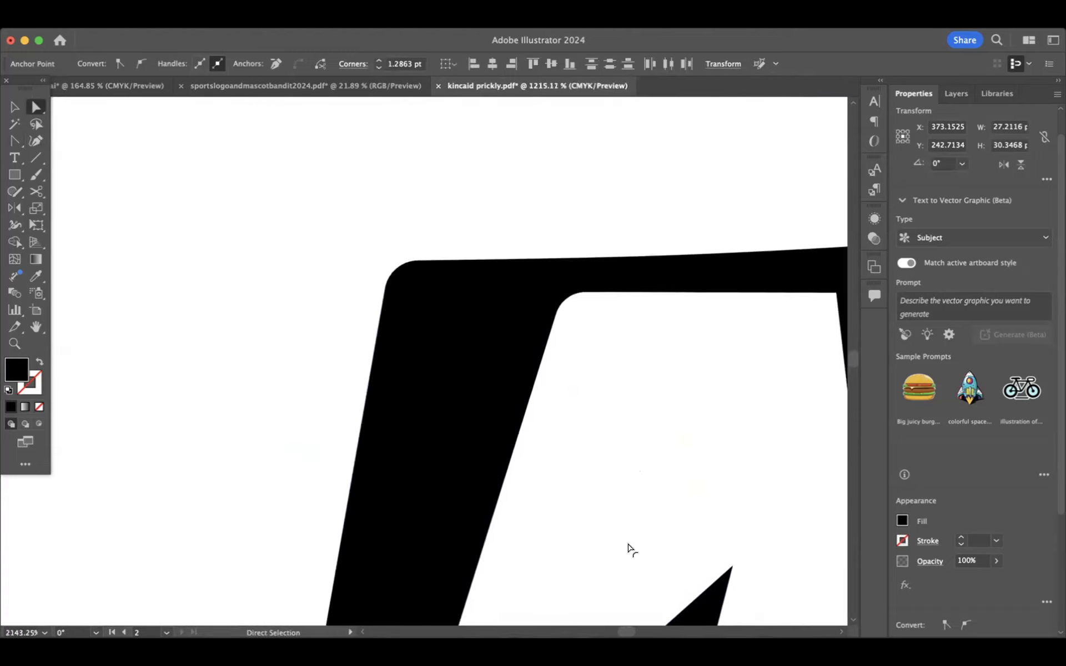
{"action": "scroll", "coordinate": [628, 550], "scroll_direction": "right", "scroll_amount": 5}
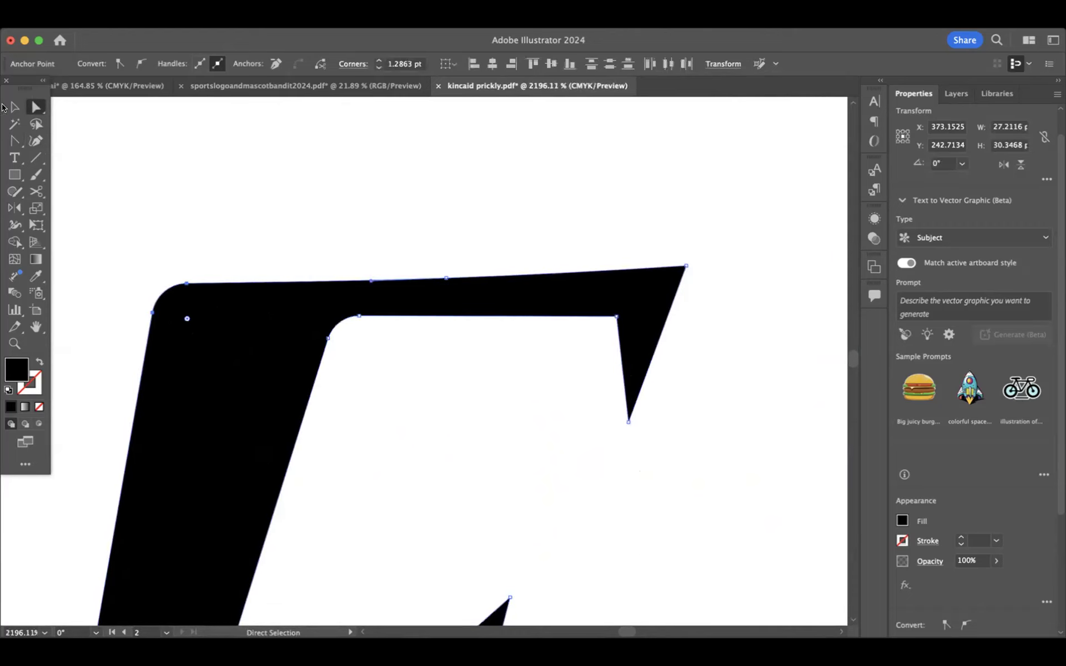
{"action": "left_click", "coordinate": [14, 141]}
{"action": "scroll", "coordinate": [557, 361], "scroll_direction": "up", "scroll_amount": 3}
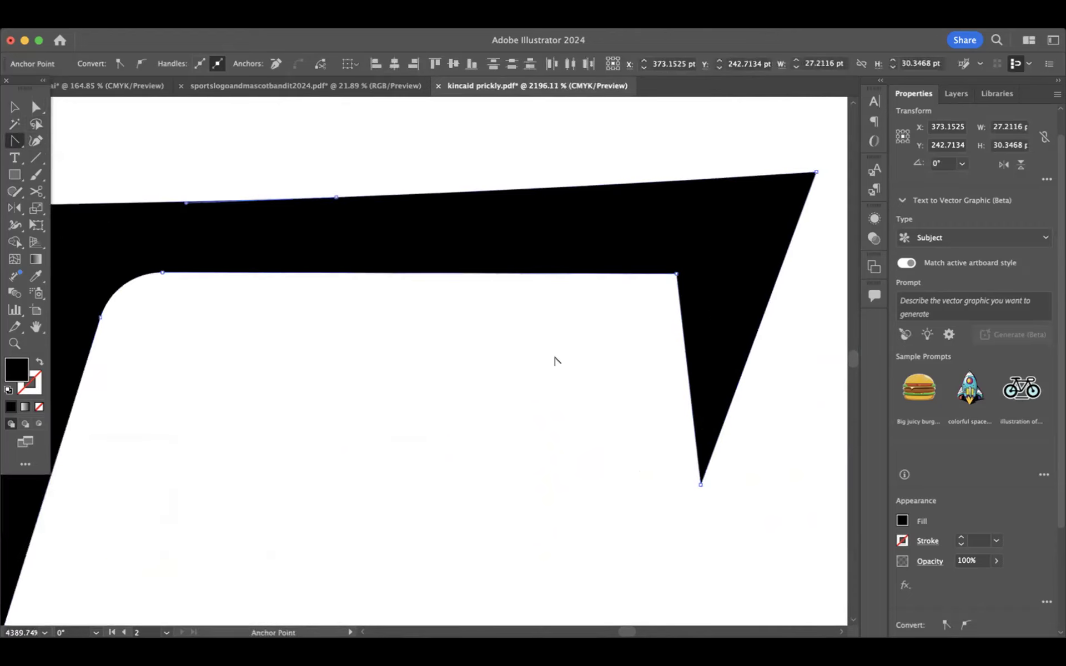
{"action": "scroll", "coordinate": [556, 361], "scroll_direction": "up", "scroll_amount": 3}
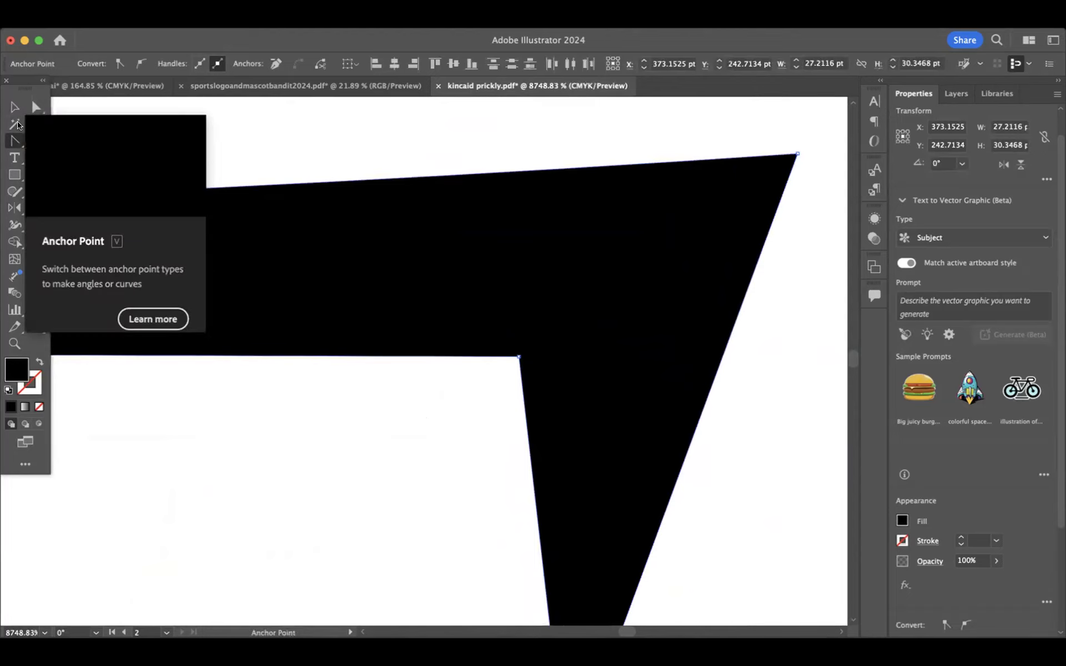
{"action": "left_click", "coordinate": [516, 357]}
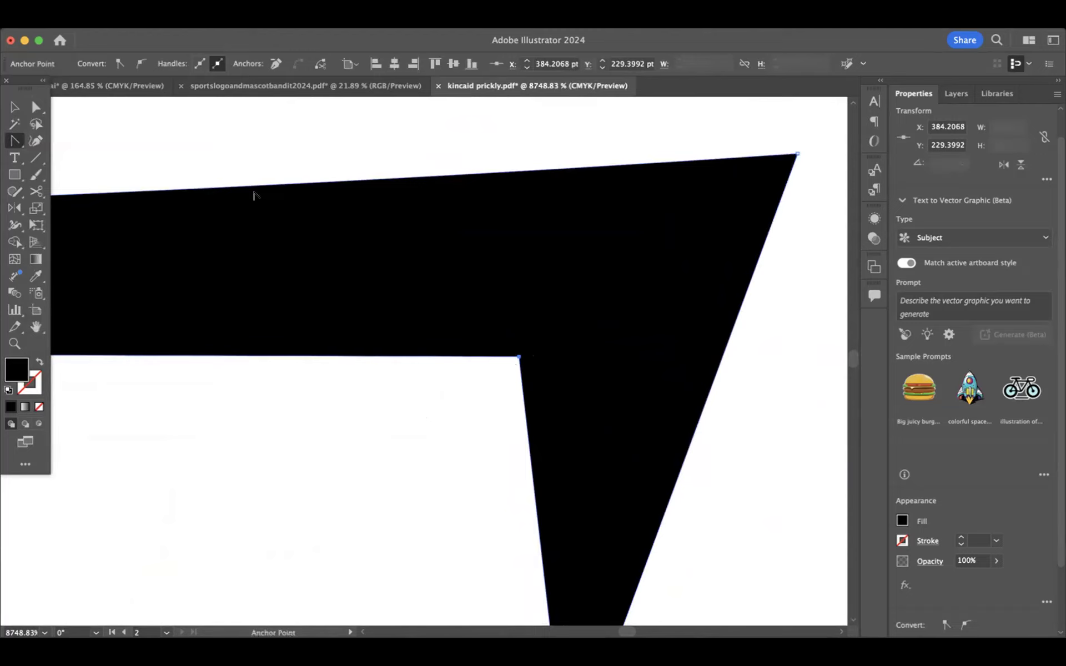
{"action": "left_click", "coordinate": [36, 109]}
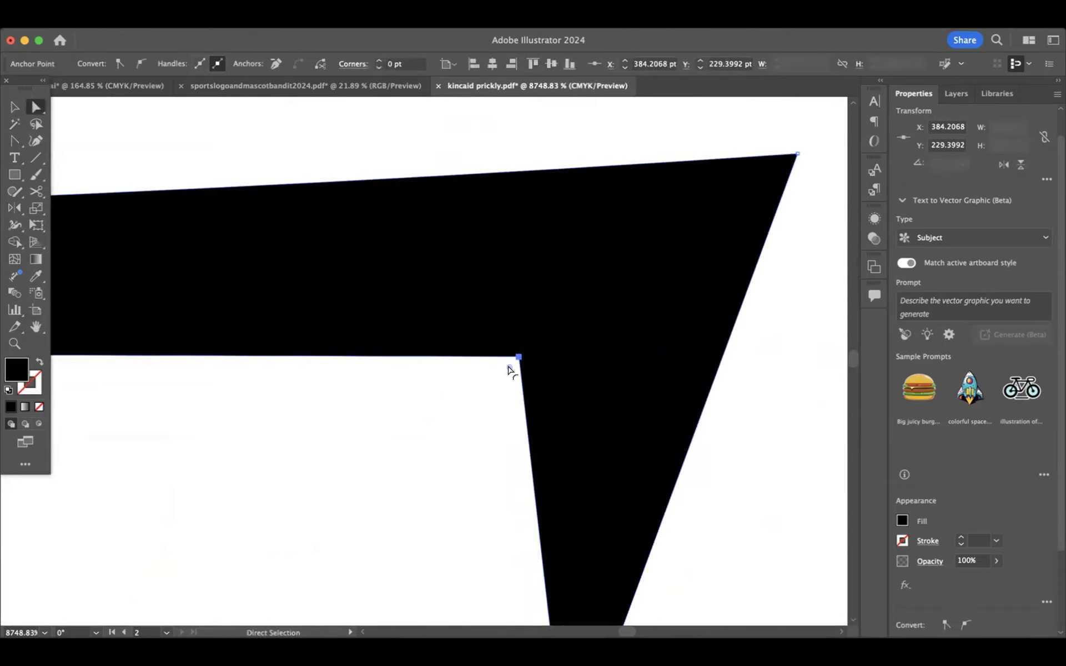
{"action": "left_click_drag", "start_coordinate": [508, 369], "coordinate": [295, 499]}
Step: Examine the rounded inner corner and sharp tips of the F's upper arm, and reactivate the Anchor Point tool
{"action": "scroll", "coordinate": [331, 450], "scroll_direction": "down", "scroll_amount": 5}
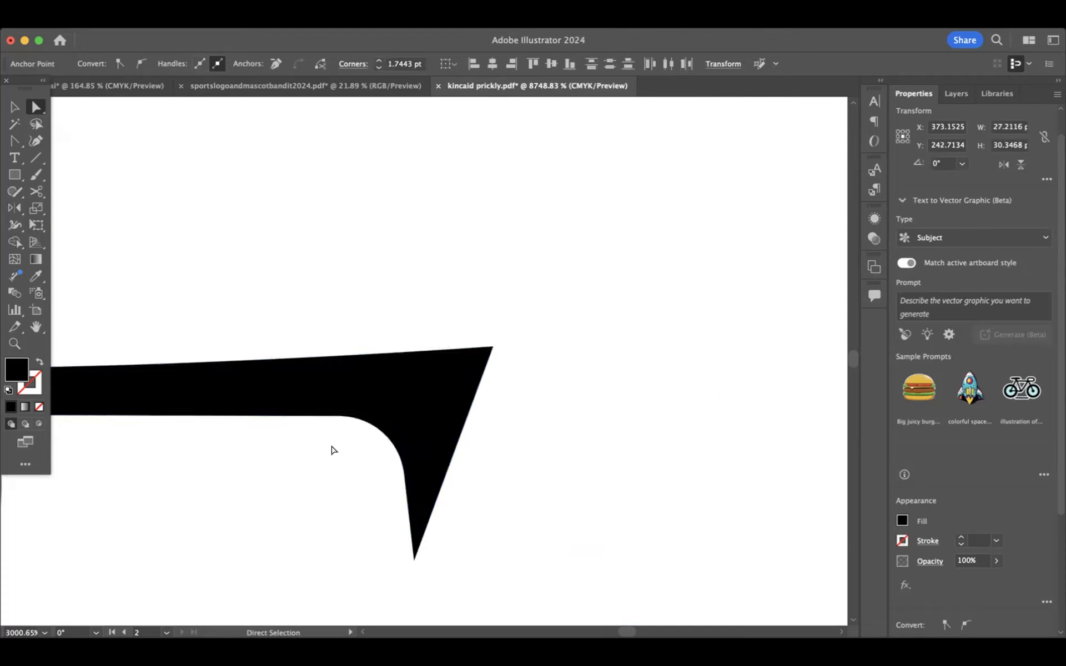
{"action": "scroll", "coordinate": [331, 450], "scroll_direction": "left", "scroll_amount": 4}
{"action": "scroll", "coordinate": [332, 450], "scroll_direction": "down", "scroll_amount": 2}
{"action": "scroll", "coordinate": [691, 339], "scroll_direction": "right", "scroll_amount": 3}
{"action": "scroll", "coordinate": [692, 339], "scroll_direction": "up", "scroll_amount": 3}
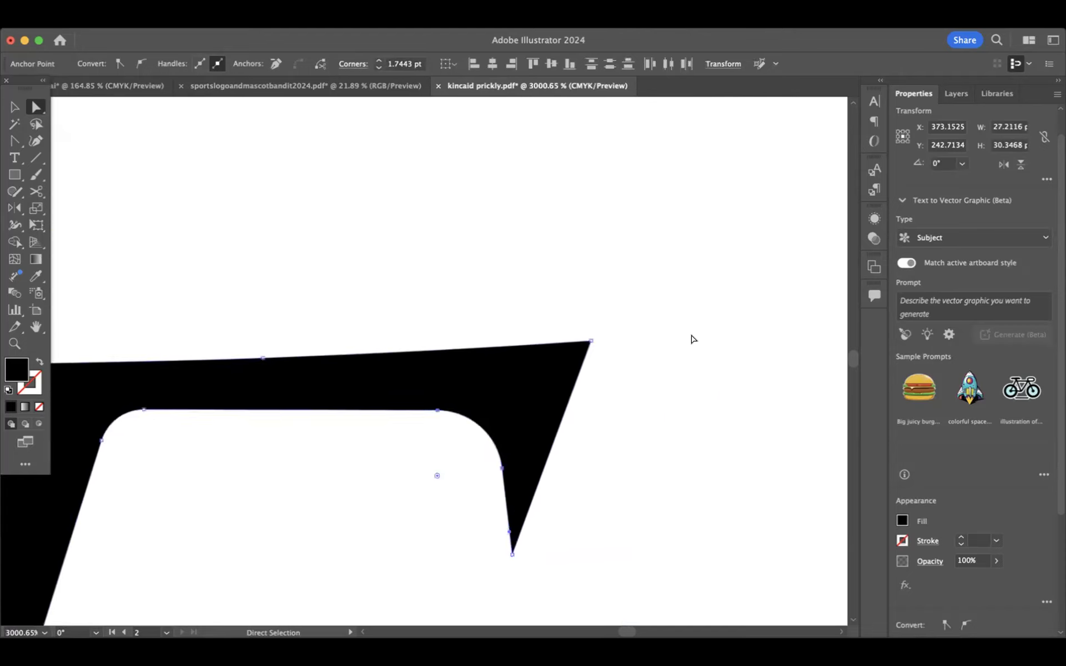
{"action": "scroll", "coordinate": [692, 339], "scroll_direction": "up", "scroll_amount": 3}
{"action": "scroll", "coordinate": [691, 339], "scroll_direction": "left", "scroll_amount": 3}
{"action": "scroll", "coordinate": [691, 339], "scroll_direction": "down", "scroll_amount": 2}
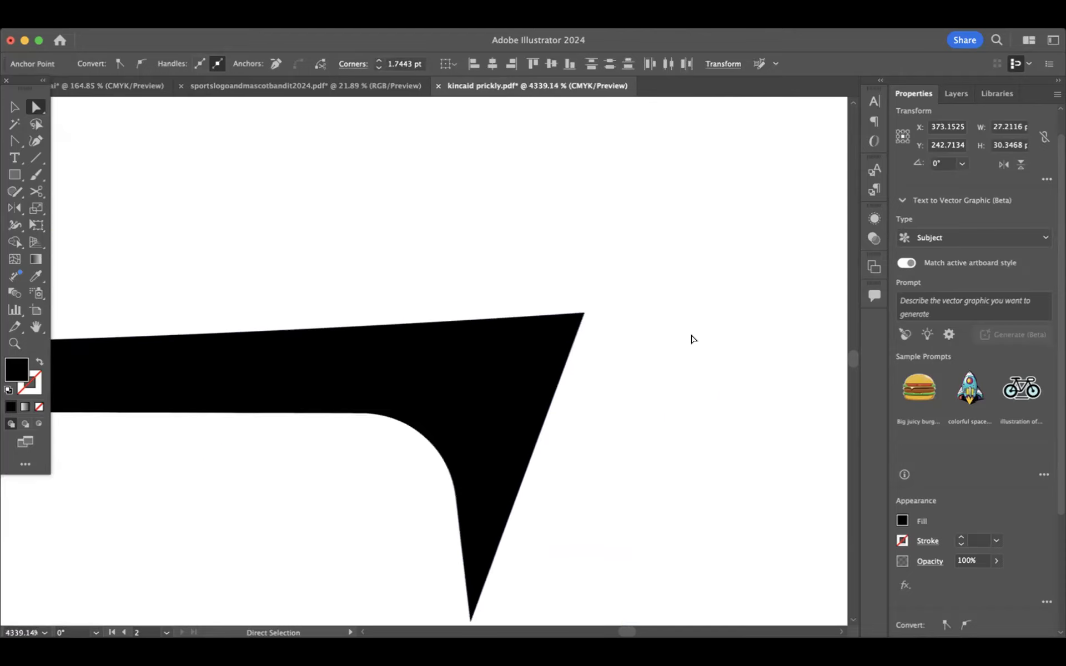
{"action": "left_click", "coordinate": [11, 141]}
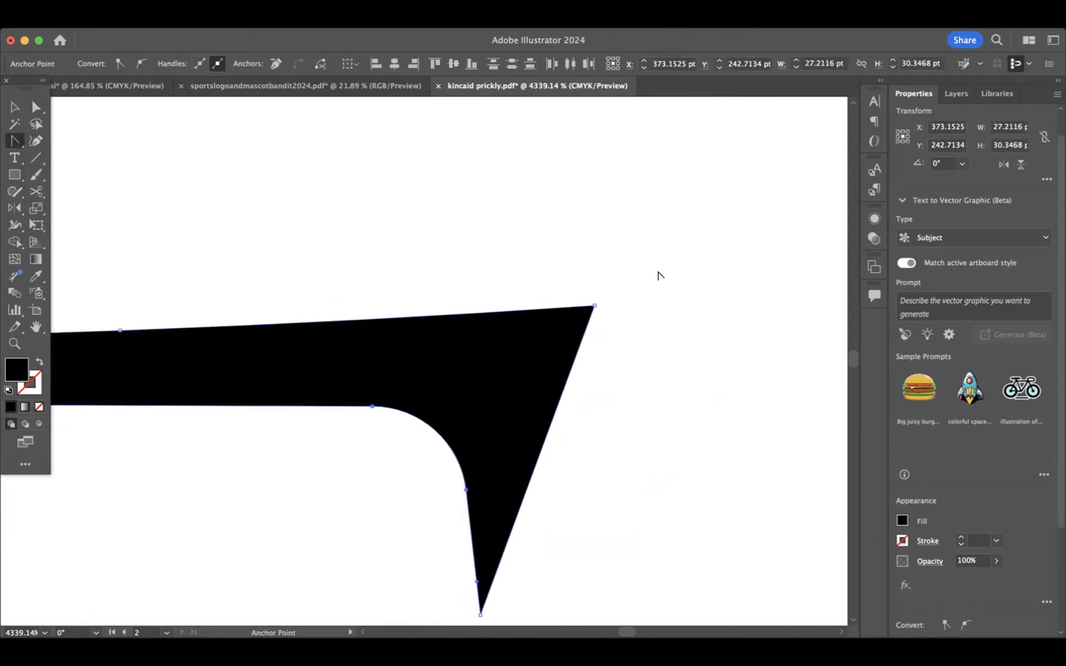
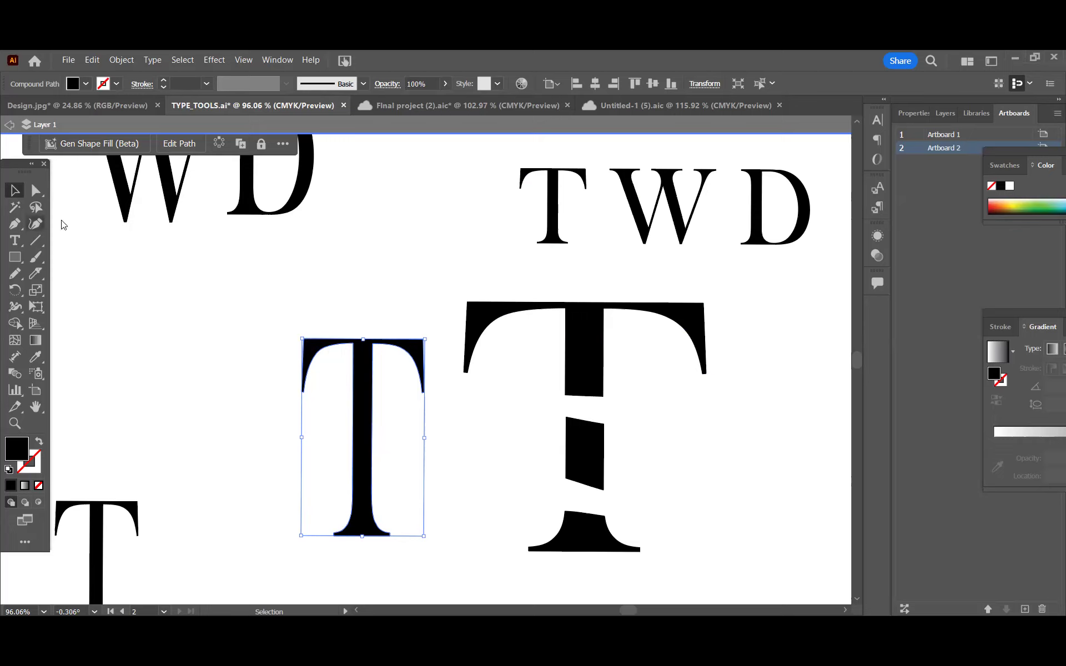
Step: Remove the anchor point at the lower tip of the middle T's left serif with the Pen tool, keeping that tool active
{"action": "left_click", "coordinate": [18, 225]}
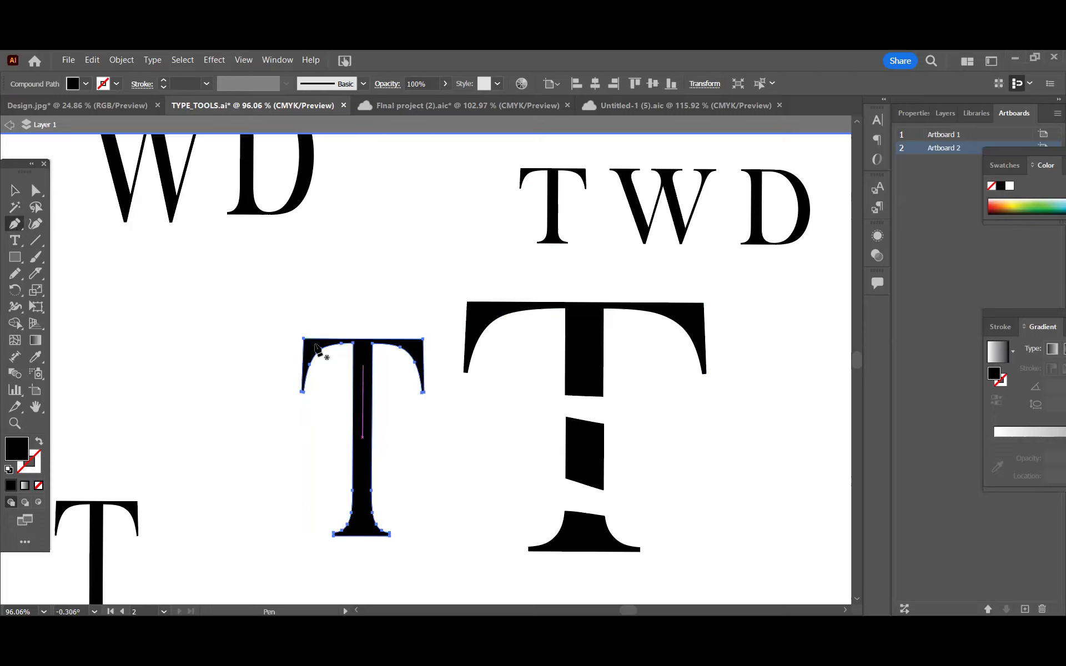
{"action": "left_click", "coordinate": [303, 393]}
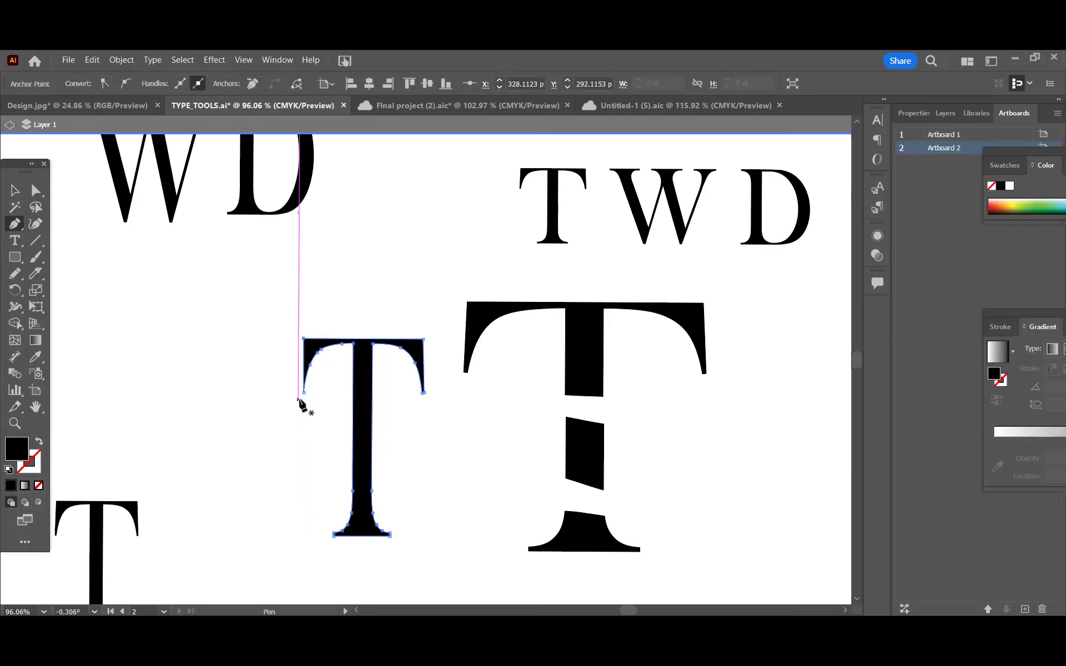
{"action": "left_click", "coordinate": [13, 224]}
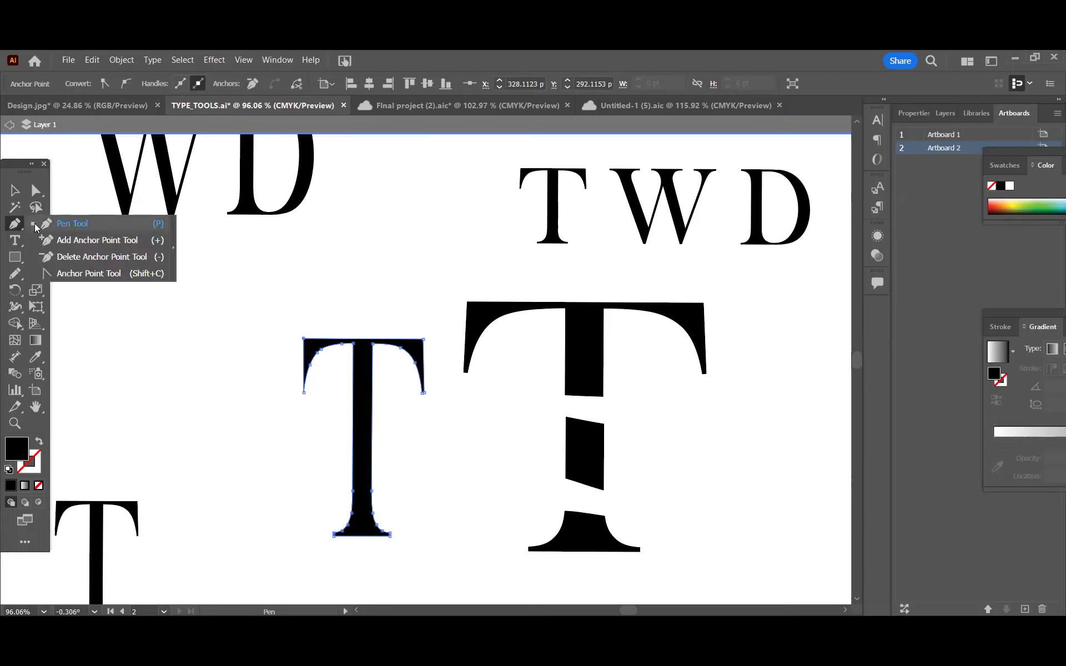
{"action": "left_click", "coordinate": [38, 227]}
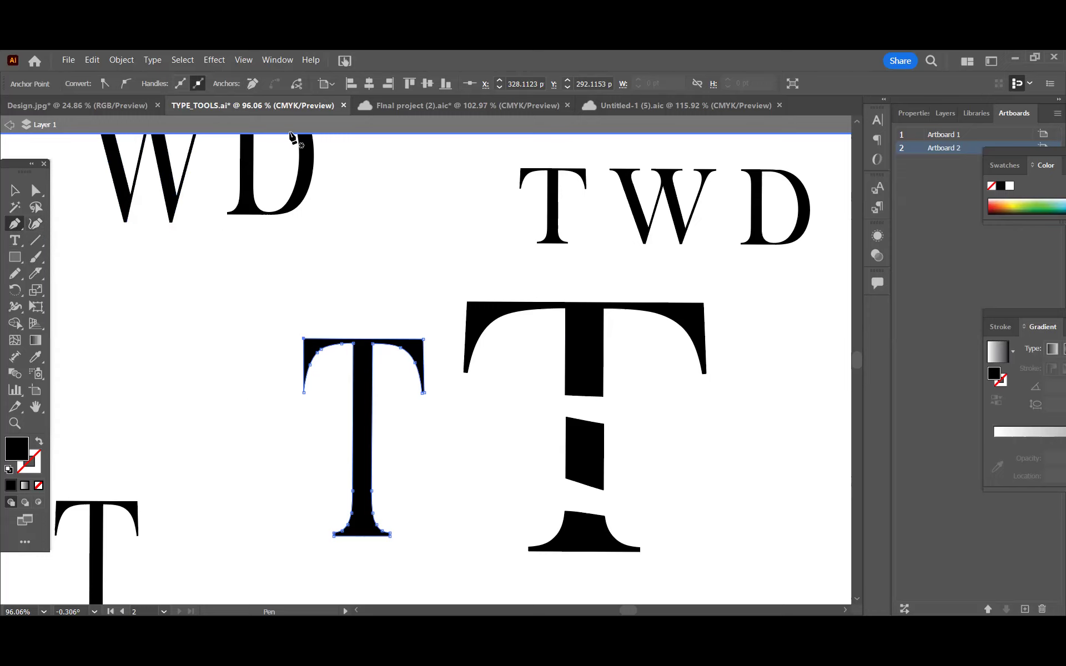
Step: Examine the list of available panels and the workspace presets
{"action": "left_click", "coordinate": [286, 60]}
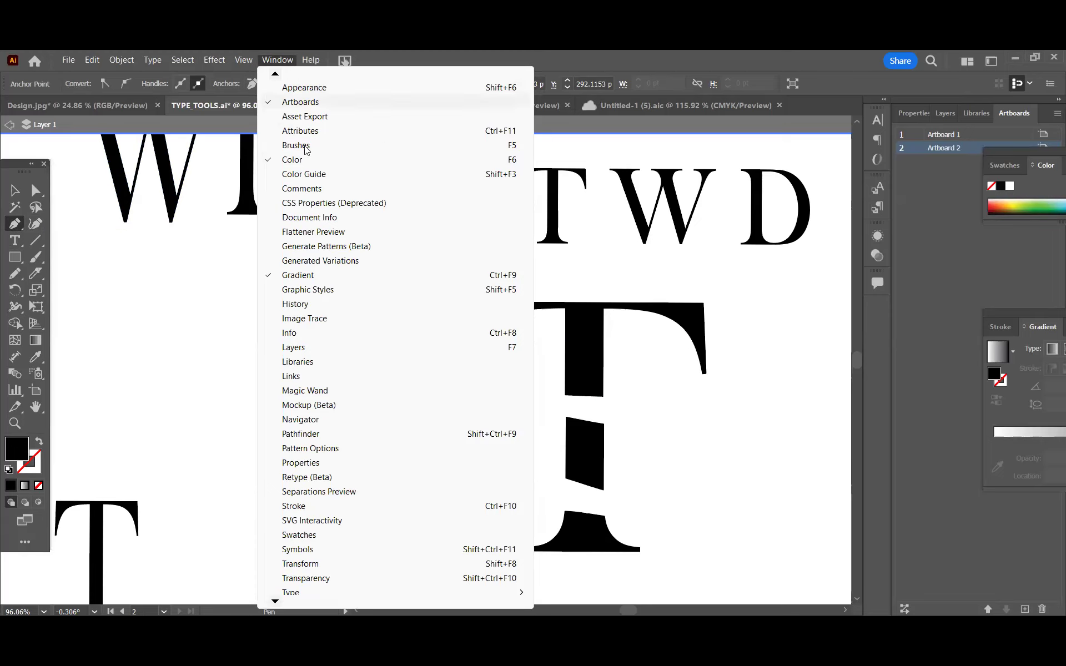
{"action": "mouse_move", "coordinate": [272, 604]}
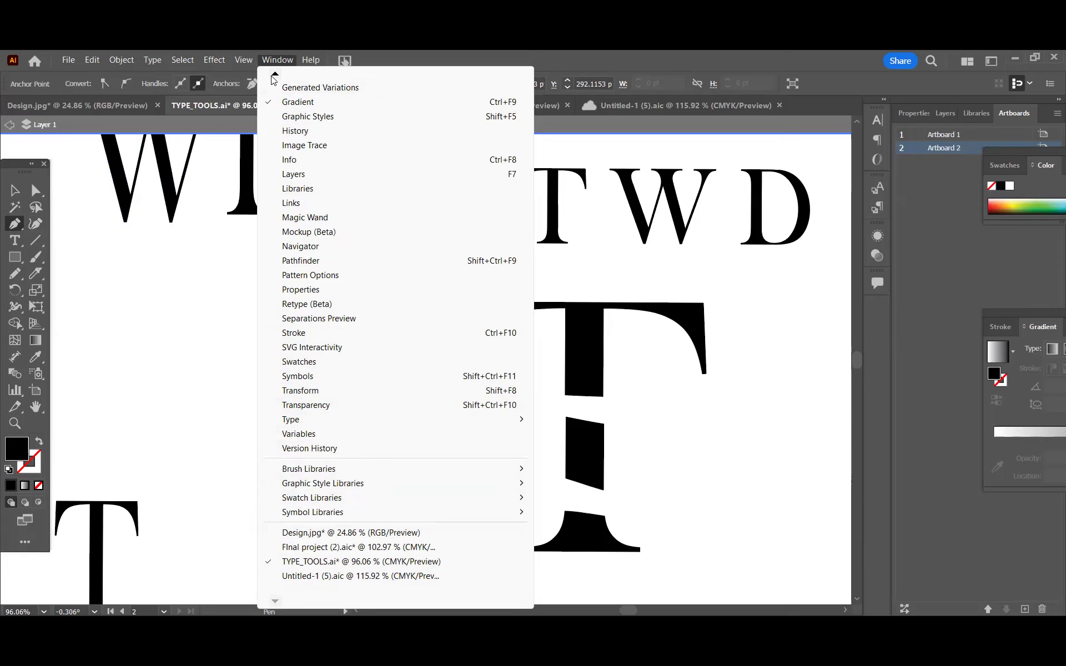
{"action": "mouse_move", "coordinate": [274, 79]}
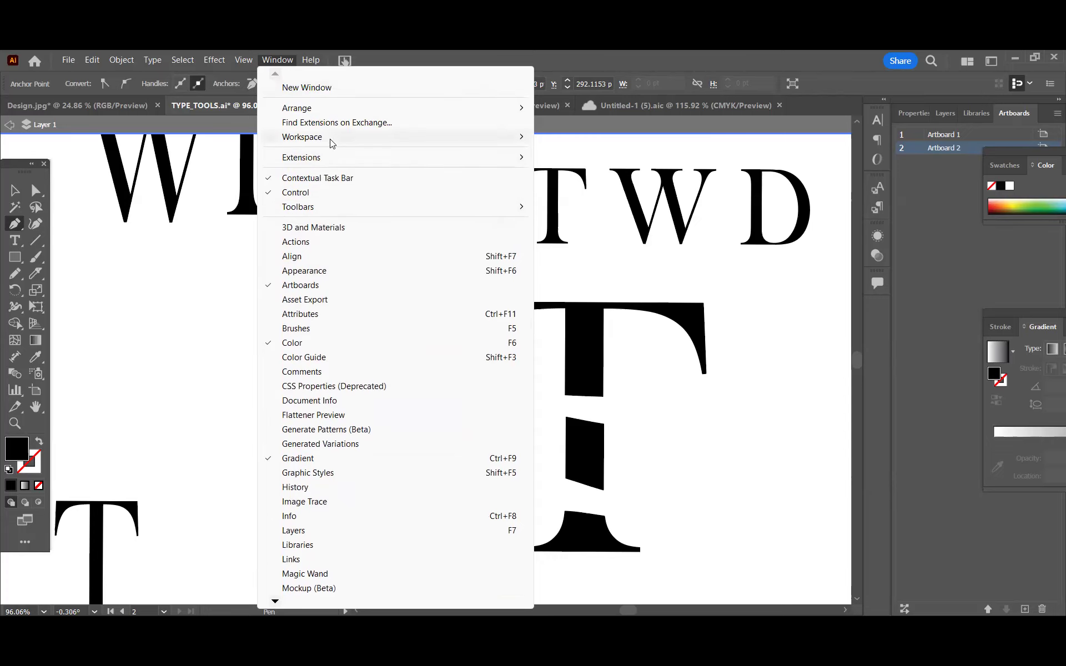
{"action": "mouse_move", "coordinate": [333, 143]}
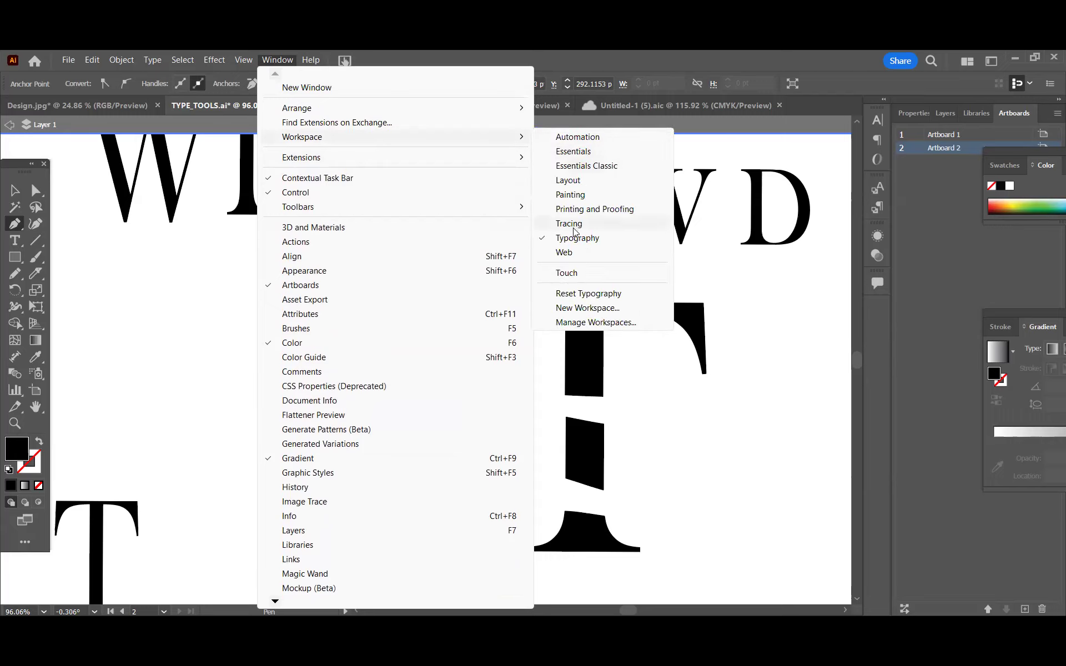
{"action": "left_click", "coordinate": [197, 311]}
{"action": "left_click", "coordinate": [195, 313]}
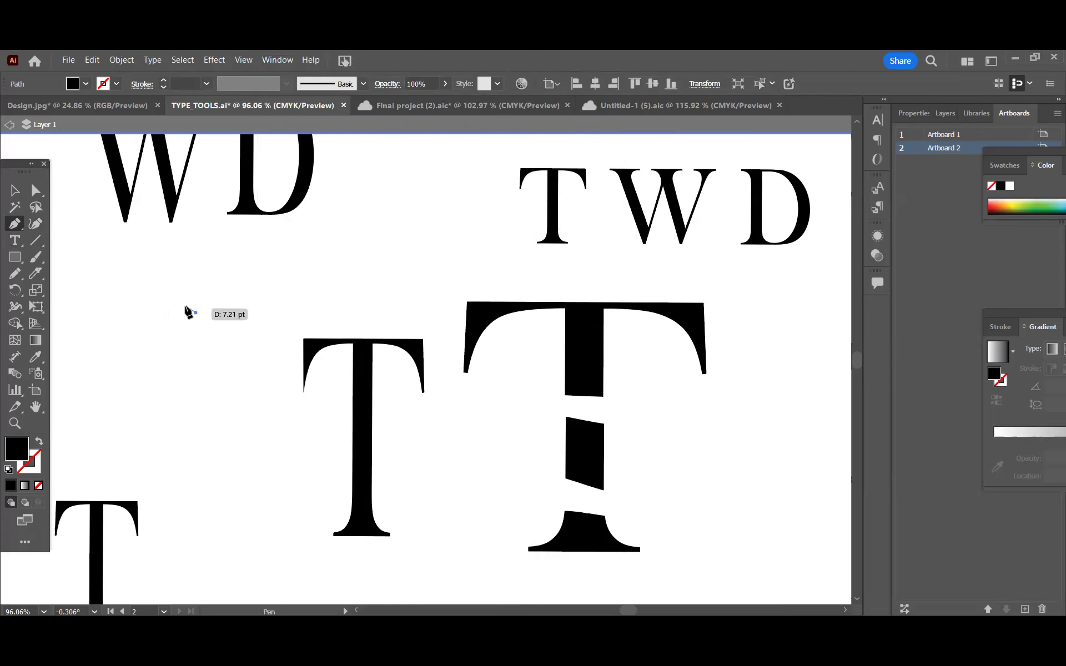
Step: Check the available toolbar sets and exit isolation mode
{"action": "left_click", "coordinate": [293, 62]}
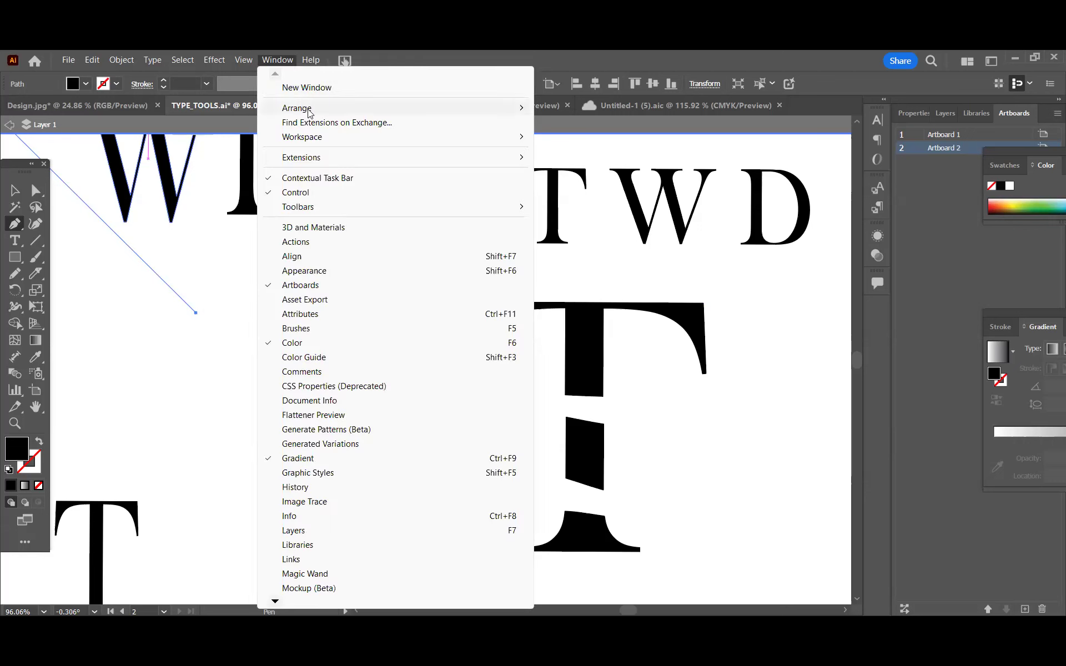
{"action": "mouse_move", "coordinate": [505, 211]}
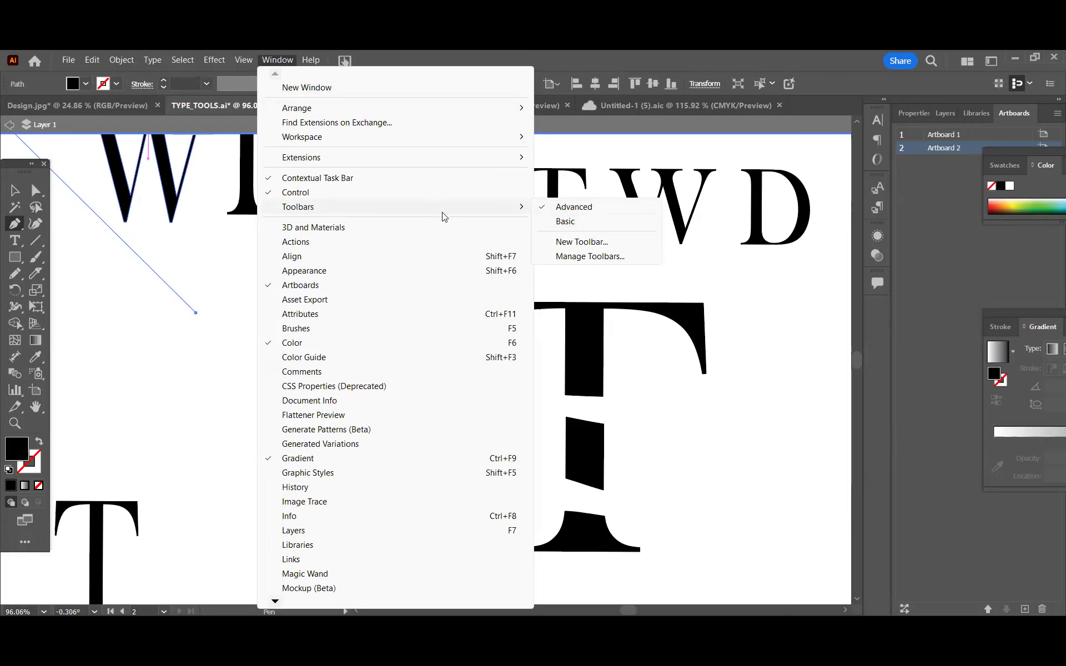
{"action": "left_click", "coordinate": [196, 331]}
{"action": "left_click", "coordinate": [10, 126]}
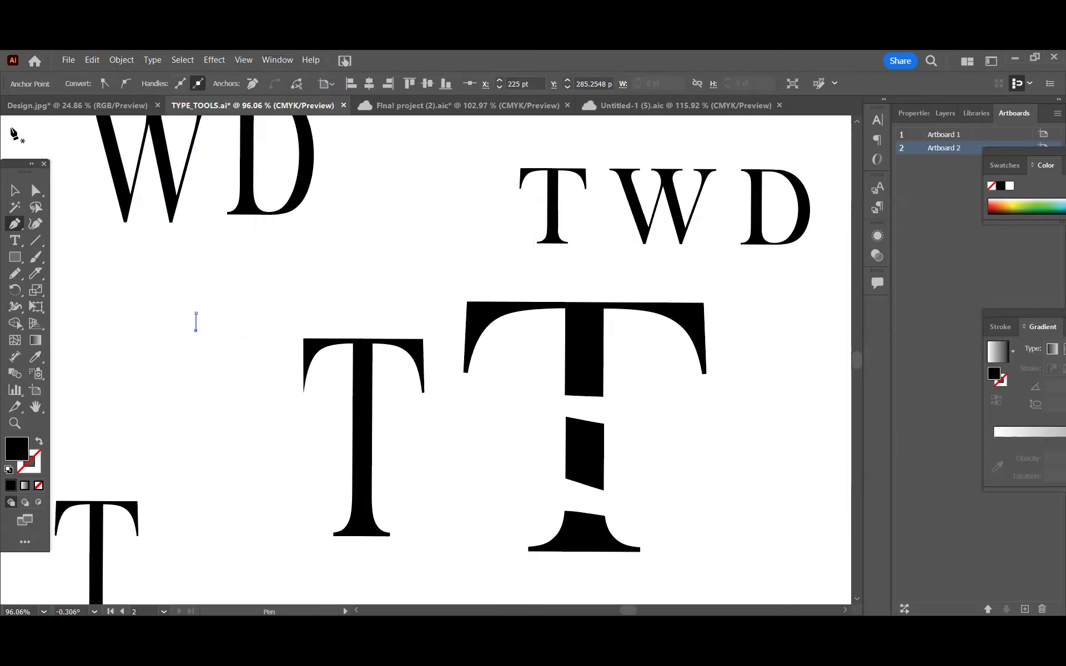
Step: Activate the Anchor Point tool and select the anchor at the lower tip of the middle T's left serif
{"action": "left_click", "coordinate": [16, 224]}
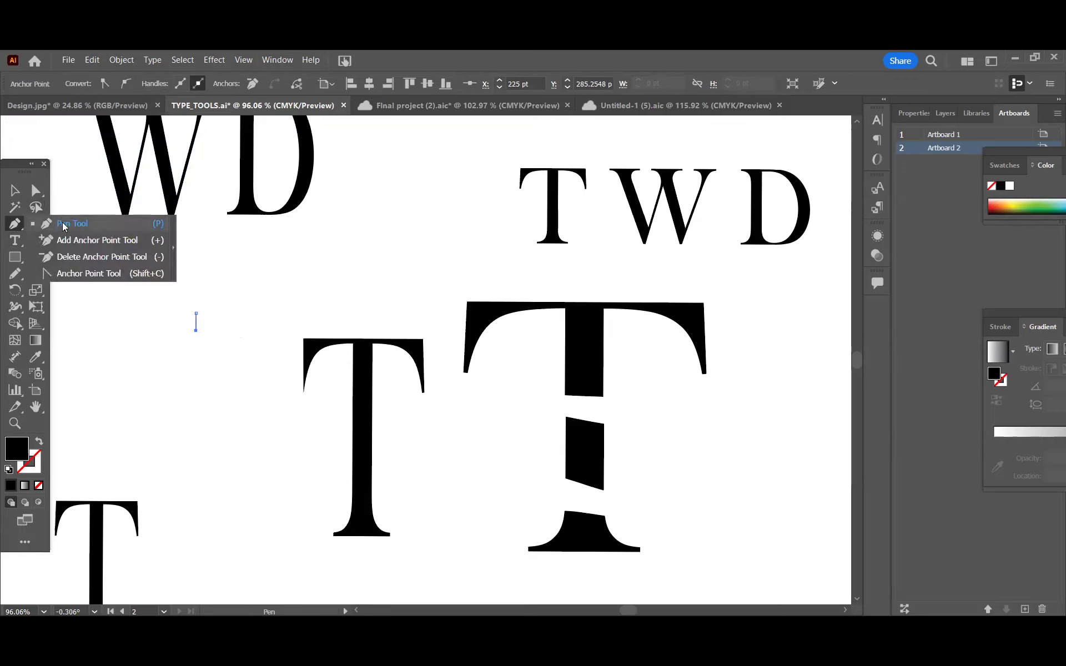
{"action": "left_click", "coordinate": [73, 274]}
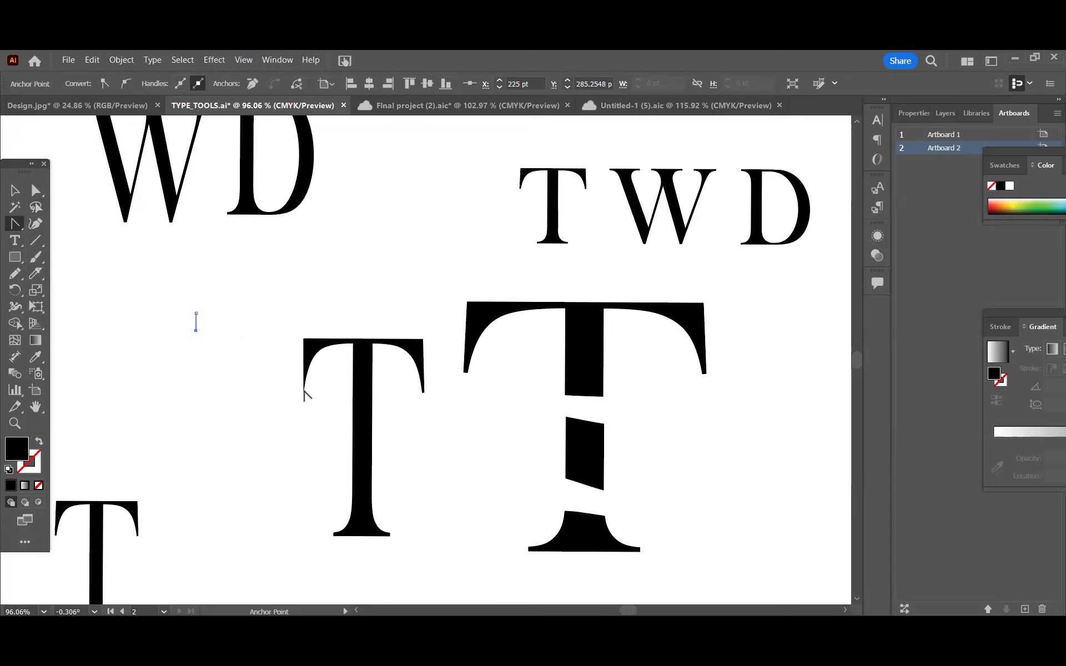
{"action": "key", "text": "ctrl"}
{"action": "key", "text": "ctrl+1"}
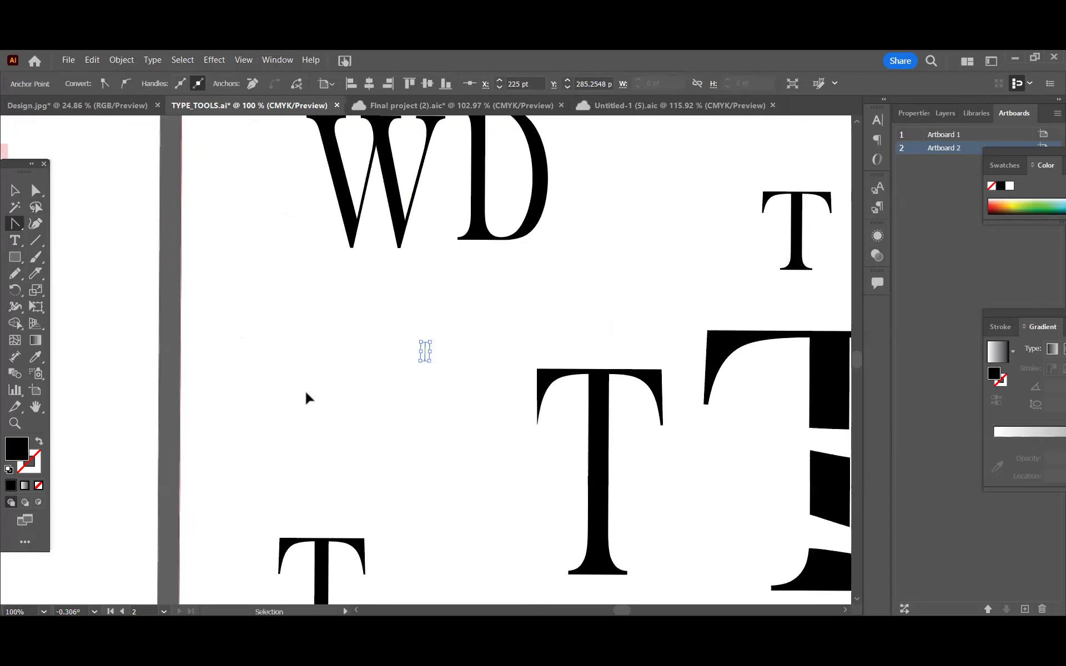
{"action": "key", "text": "ctrl+equal"}
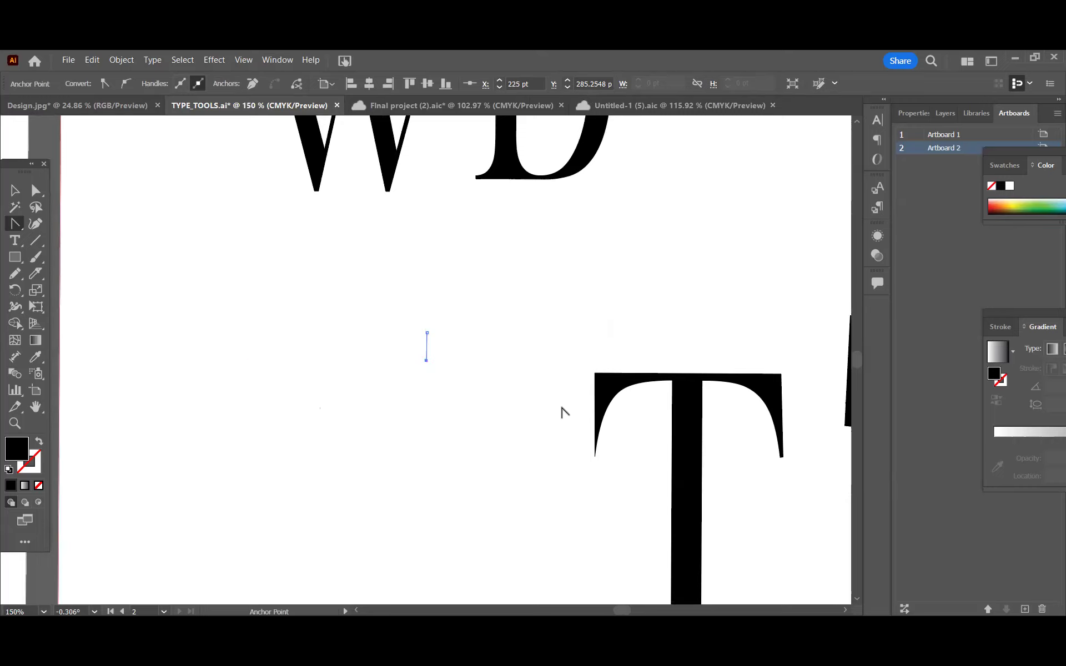
{"action": "scroll", "coordinate": [475, 338], "scroll_direction": "down", "scroll_amount": 1}
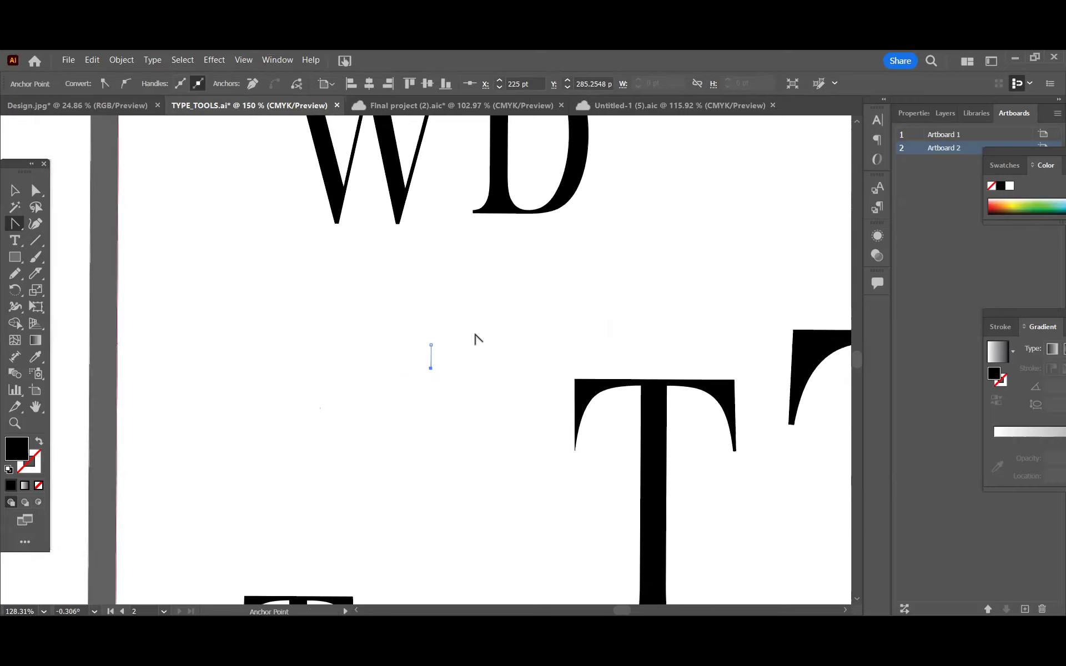
{"action": "left_click_drag", "start_coordinate": [523, 451], "coordinate": [365, 339]}
{"action": "scroll", "coordinate": [365, 342], "scroll_direction": "up", "scroll_amount": 1}
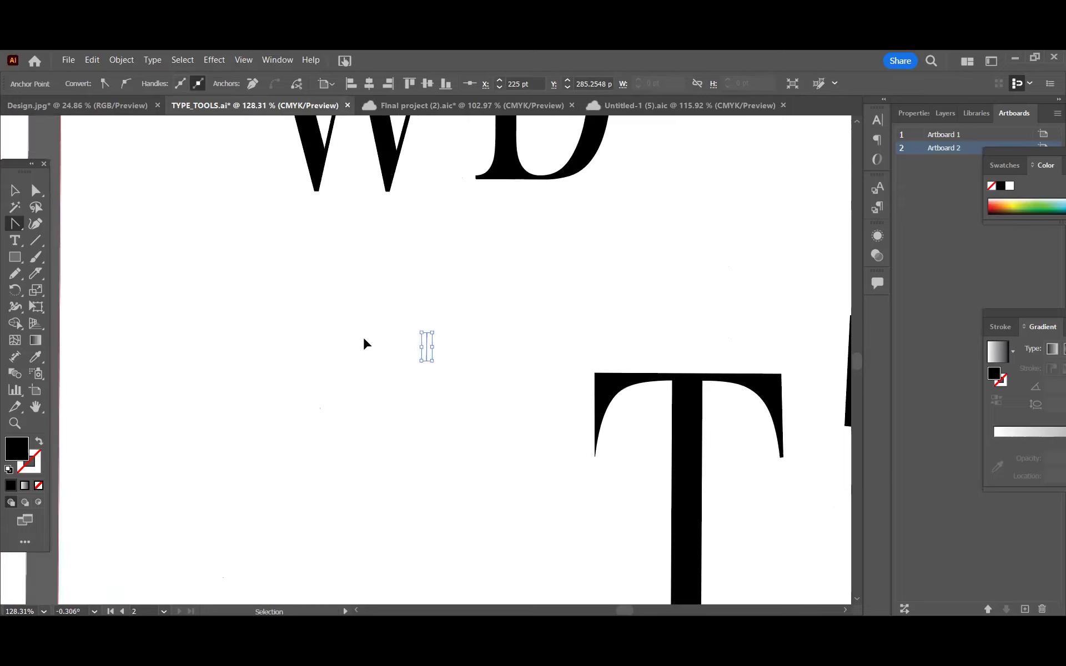
{"action": "left_click_drag", "start_coordinate": [517, 287], "coordinate": [360, 191]}
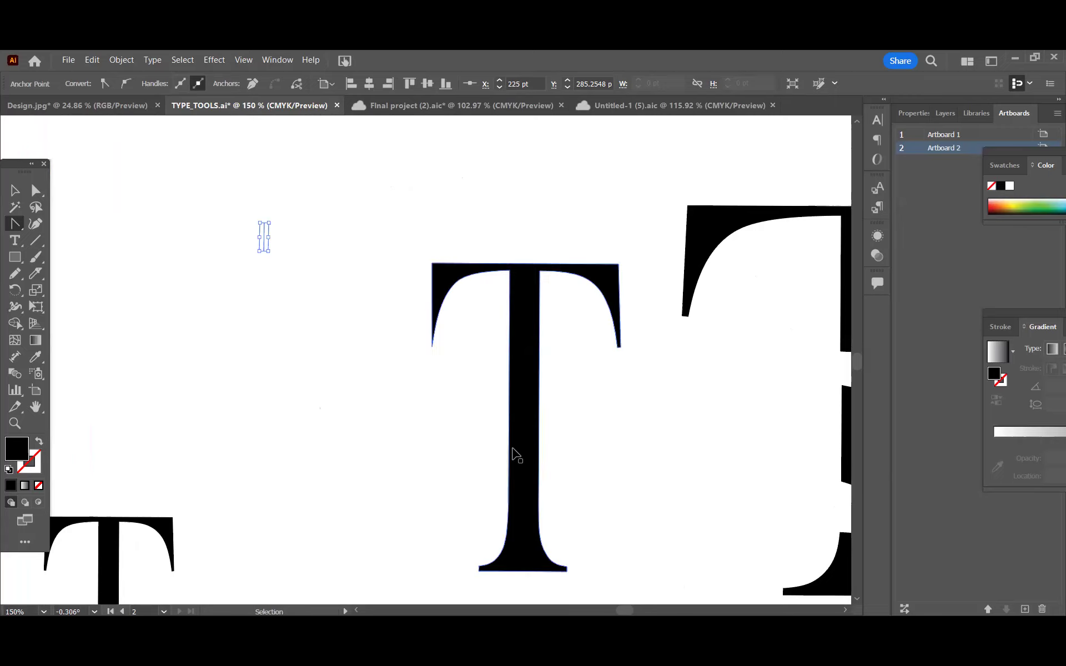
{"action": "key", "text": "ctrl+equal"}
{"action": "key", "text": "ctrl+equal"}
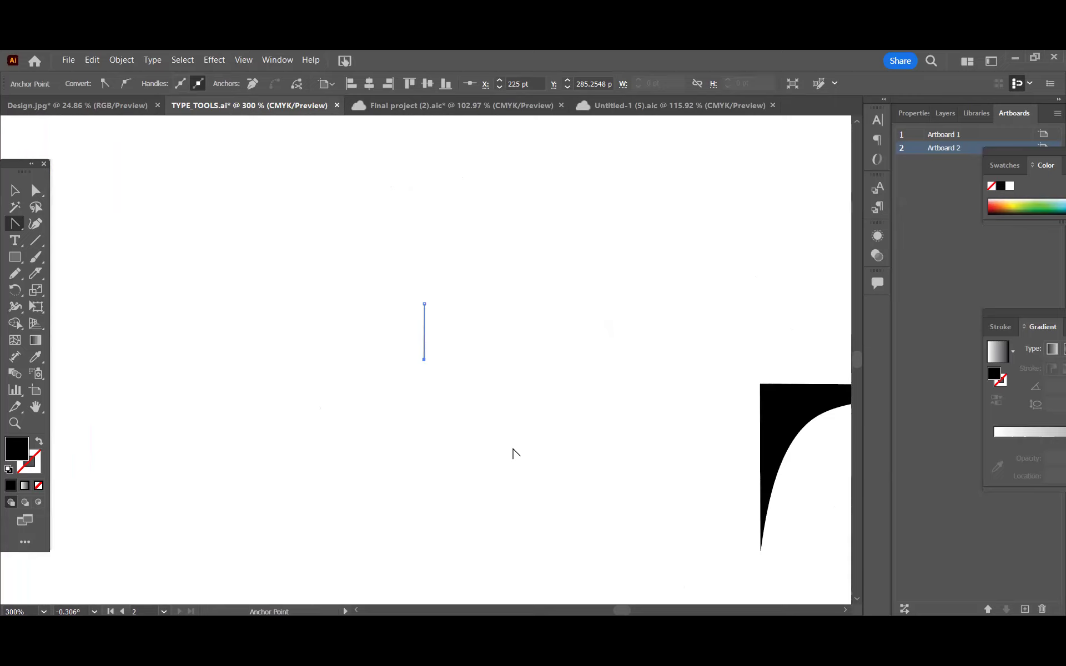
{"action": "scroll", "coordinate": [593, 455], "scroll_direction": "down", "scroll_amount": 3}
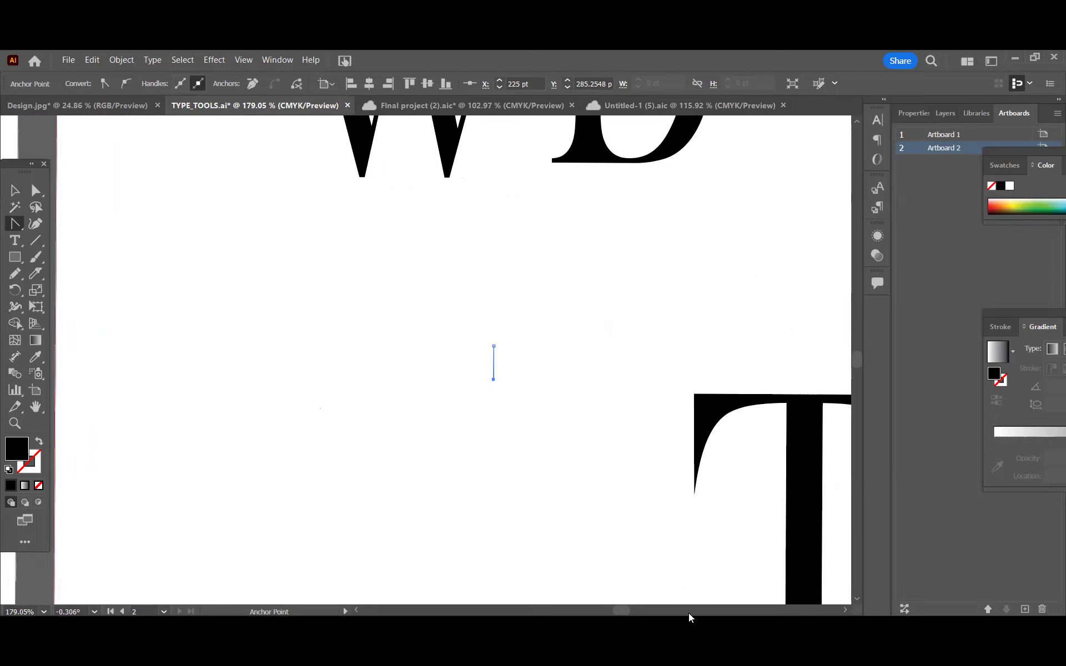
{"action": "key", "text": "space"}
{"action": "key", "text": "space"}
{"action": "left_click_drag", "start_coordinate": [524, 402], "coordinate": [366, 316]}
{"action": "left_click_drag", "start_coordinate": [430, 357], "coordinate": [270, 250]}
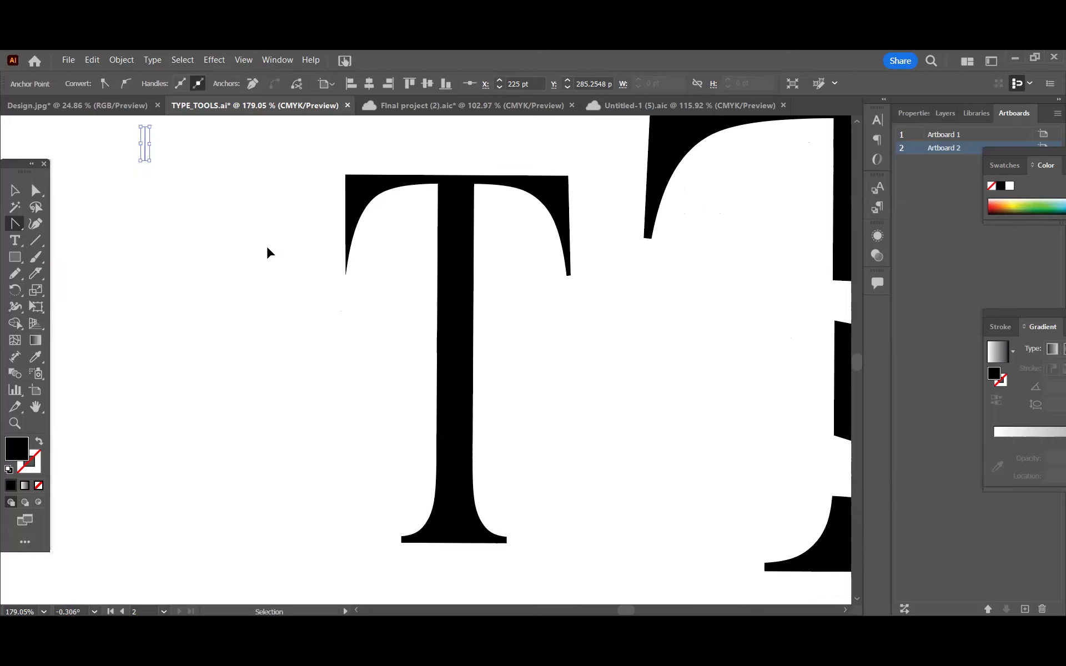
{"action": "key", "text": "ctrl+equal"}
{"action": "left_click_drag", "start_coordinate": [562, 421], "coordinate": [364, 289]}
{"action": "left_click_drag", "start_coordinate": [365, 338], "coordinate": [278, 274]}
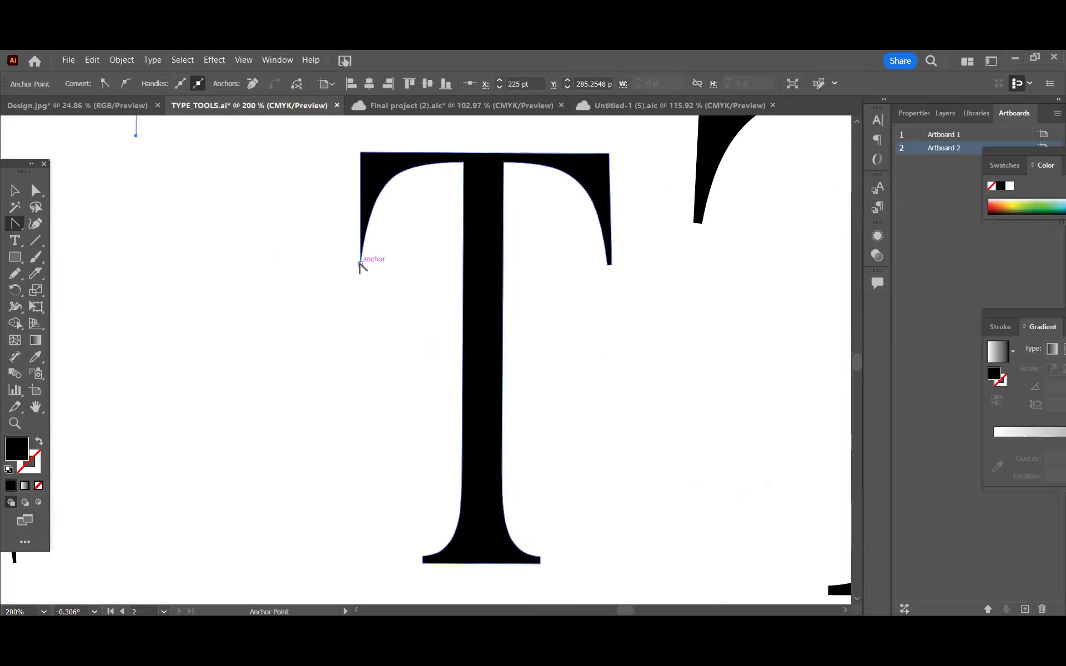
{"action": "mouse_move", "coordinate": [360, 265]}
{"action": "left_mouse_down"}
{"action": "mouse_move", "coordinate": [362, 297]}
{"action": "mouse_move", "coordinate": [359, 266]}
{"action": "left_mouse_up"}
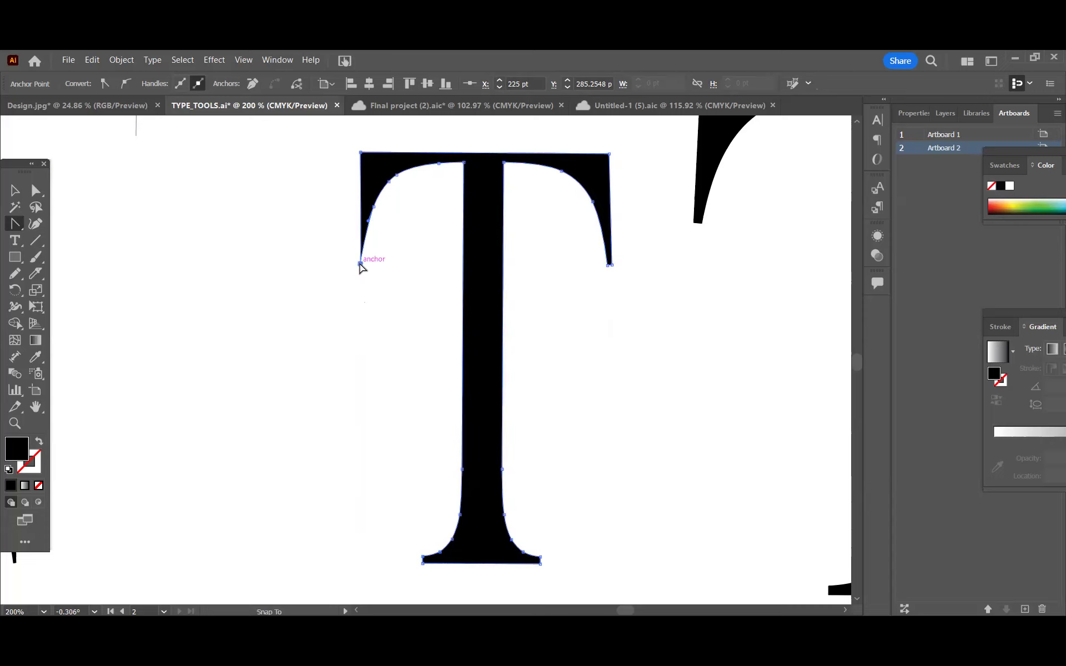
{"action": "left_click", "coordinate": [360, 264]}
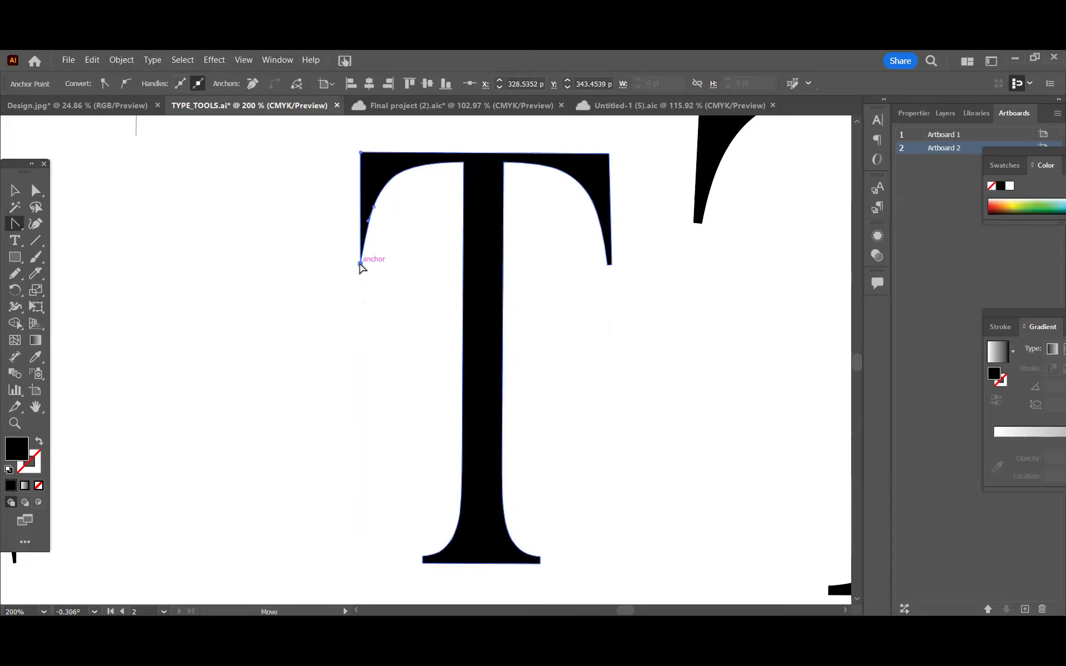
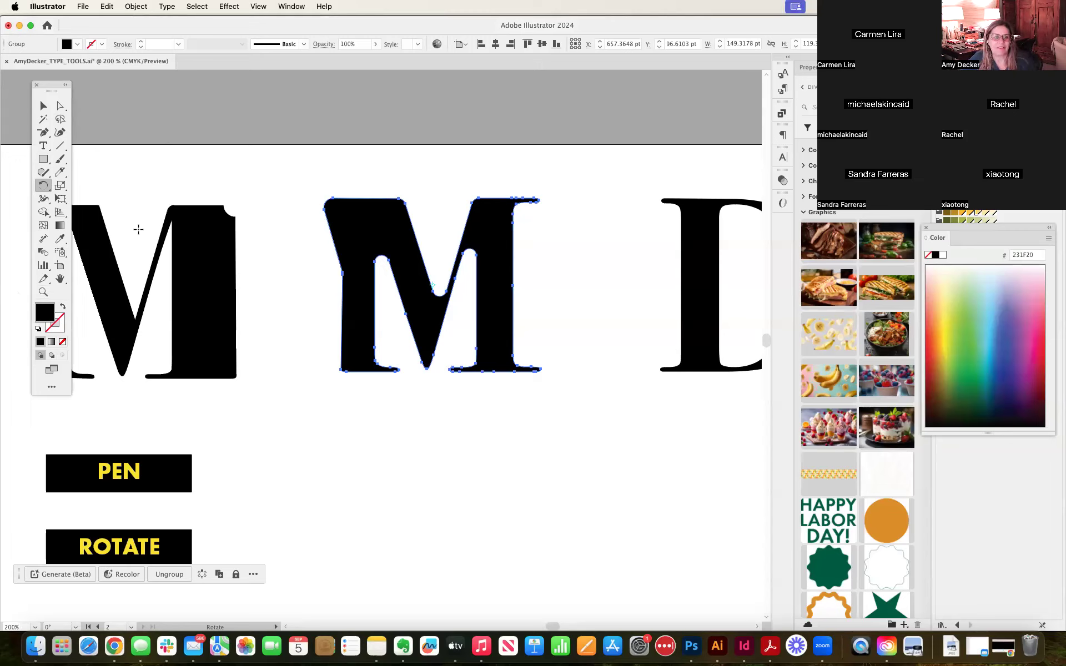
Step: Try reflecting the middle M freehand with the Reflect tool, and preview its reflection about the vertical axis
{"action": "left_click", "coordinate": [44, 187]}
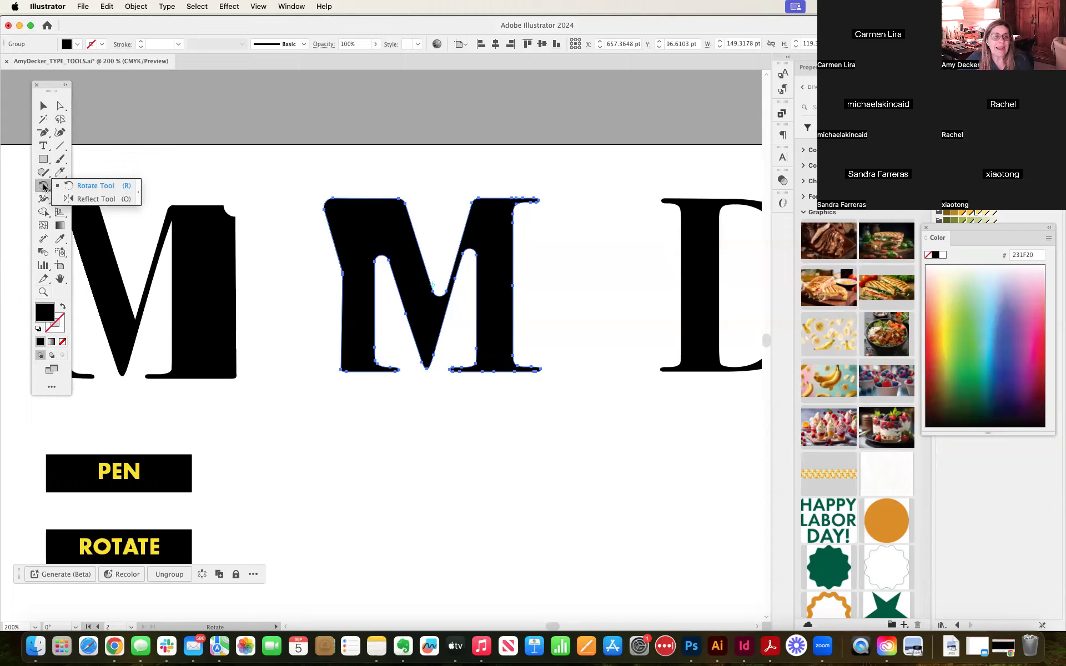
{"action": "left_click", "coordinate": [91, 200]}
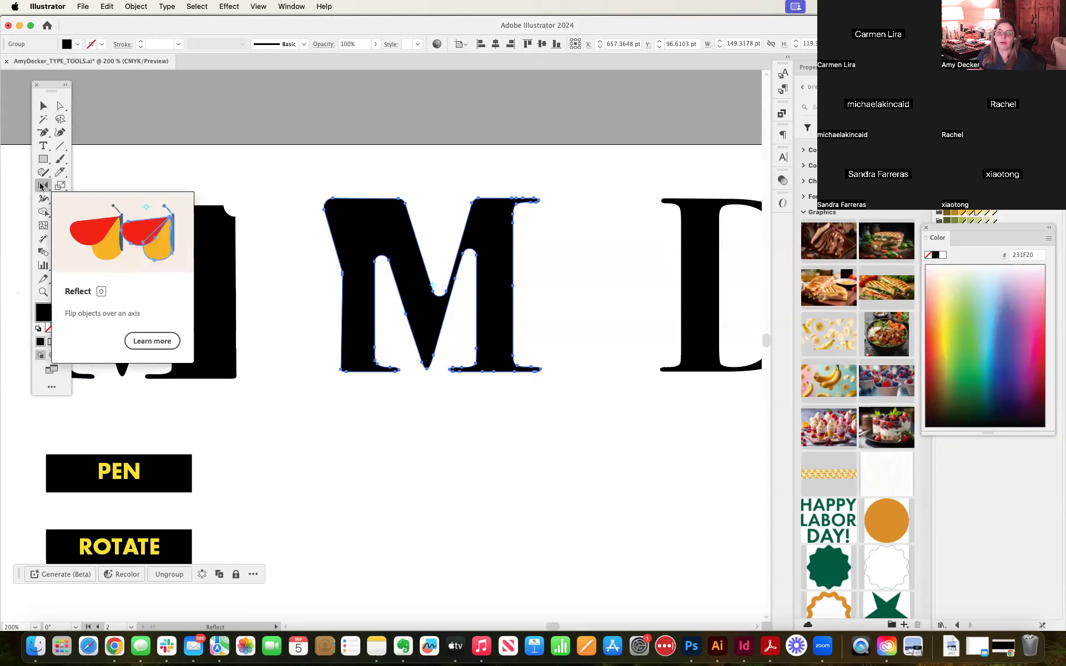
{"action": "left_click", "coordinate": [41, 186]}
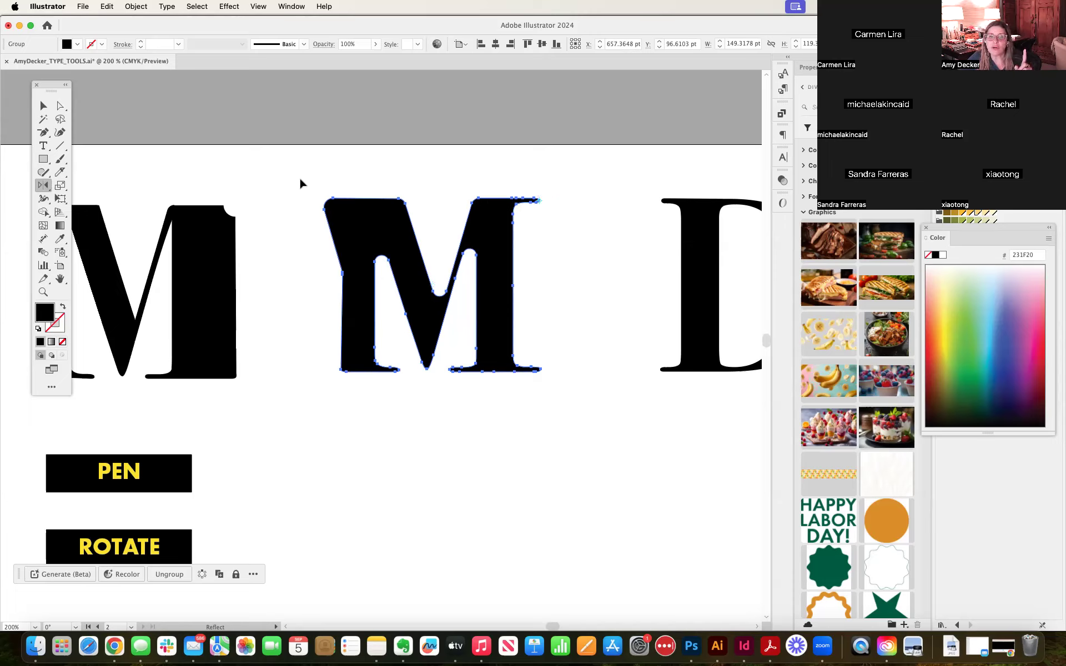
{"action": "left_click_drag", "start_coordinate": [305, 343], "coordinate": [558, 271]}
{"action": "key", "text": "super+z"}
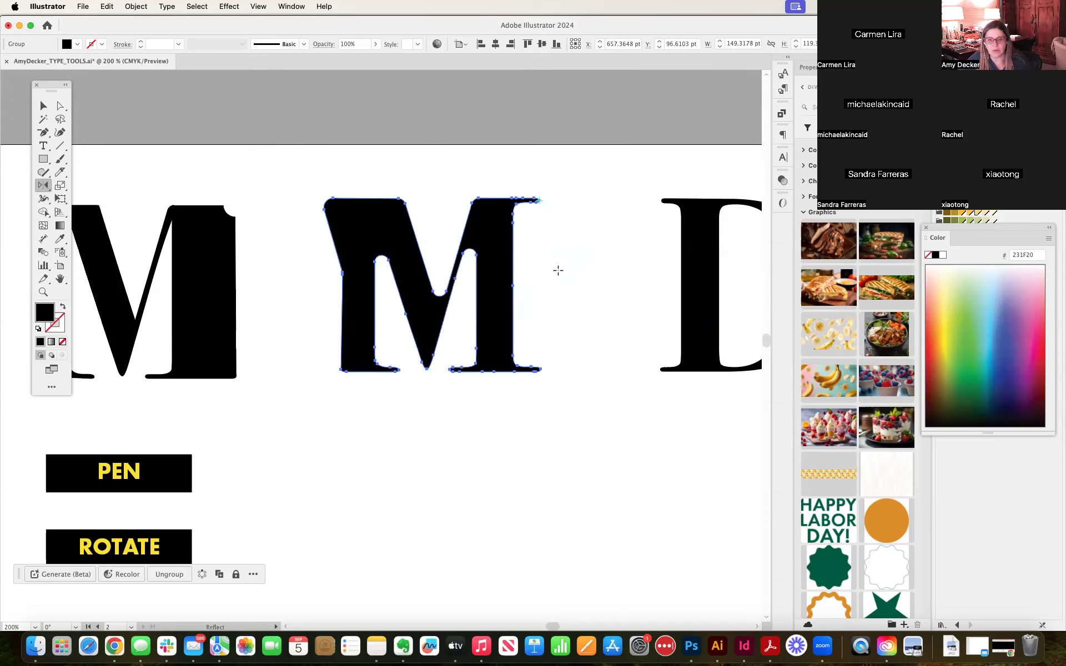
{"action": "double_click", "coordinate": [44, 186]}
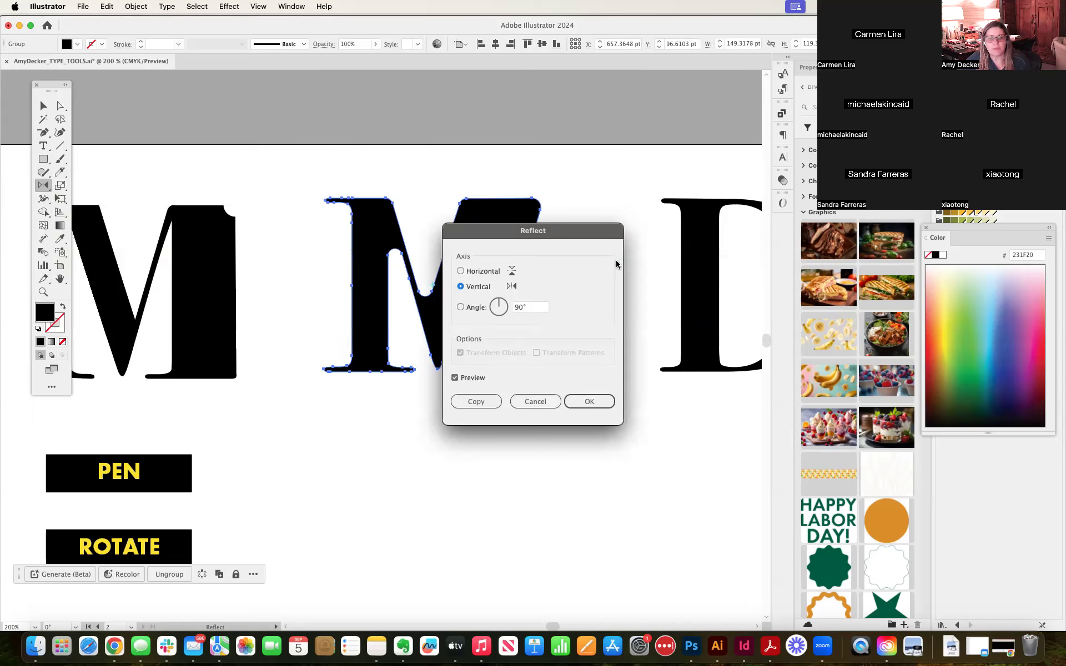
{"action": "left_click", "coordinate": [536, 401]}
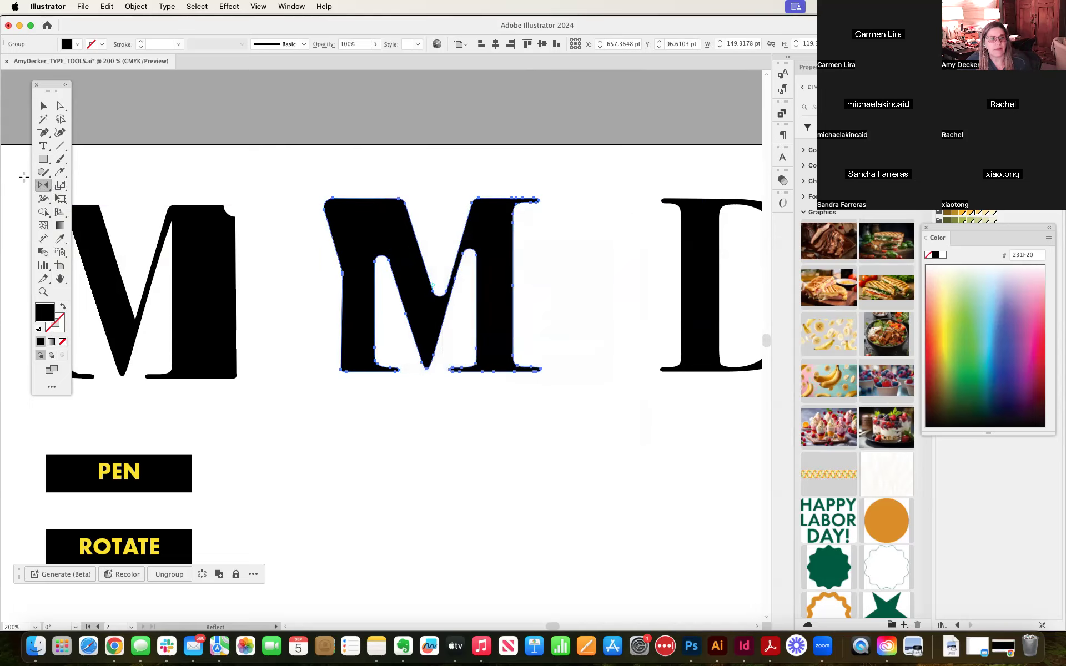
Step: Switch to the Rotate tool and try rotating the M clockwise around a pivot at its lower-left corner
{"action": "left_click", "coordinate": [40, 187]}
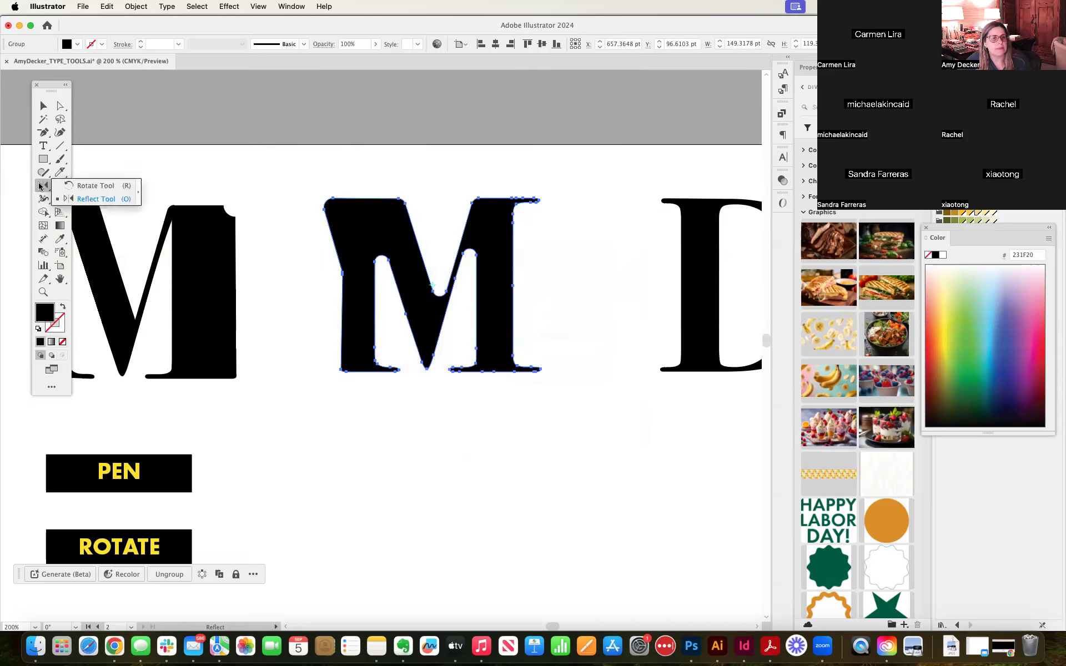
{"action": "left_click", "coordinate": [81, 185]}
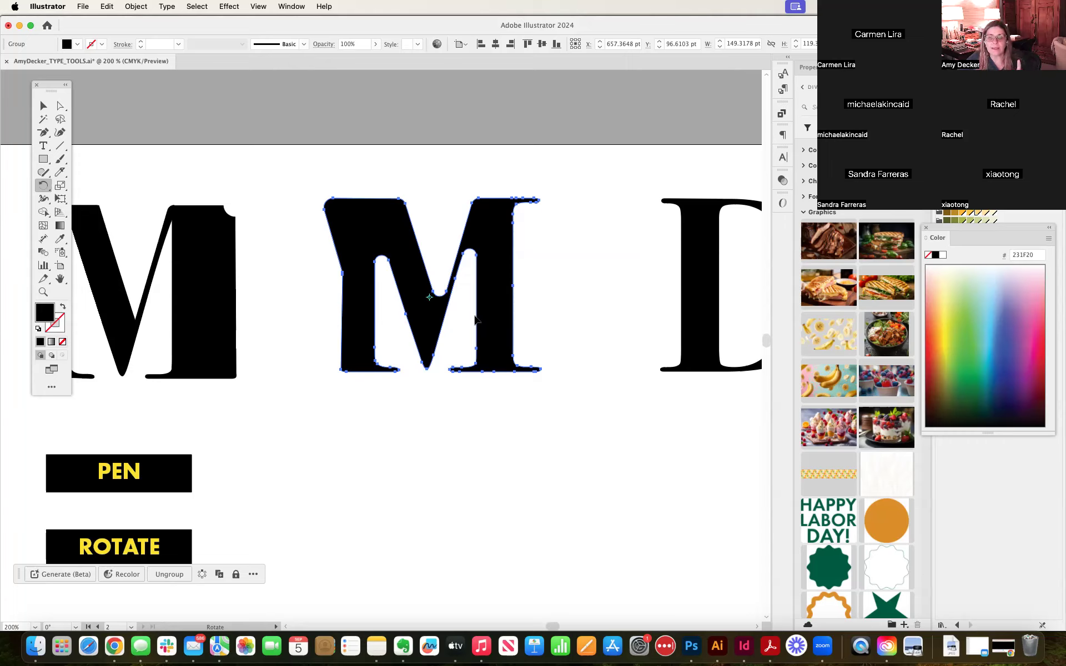
{"action": "left_click_drag", "start_coordinate": [565, 371], "coordinate": [501, 343]}
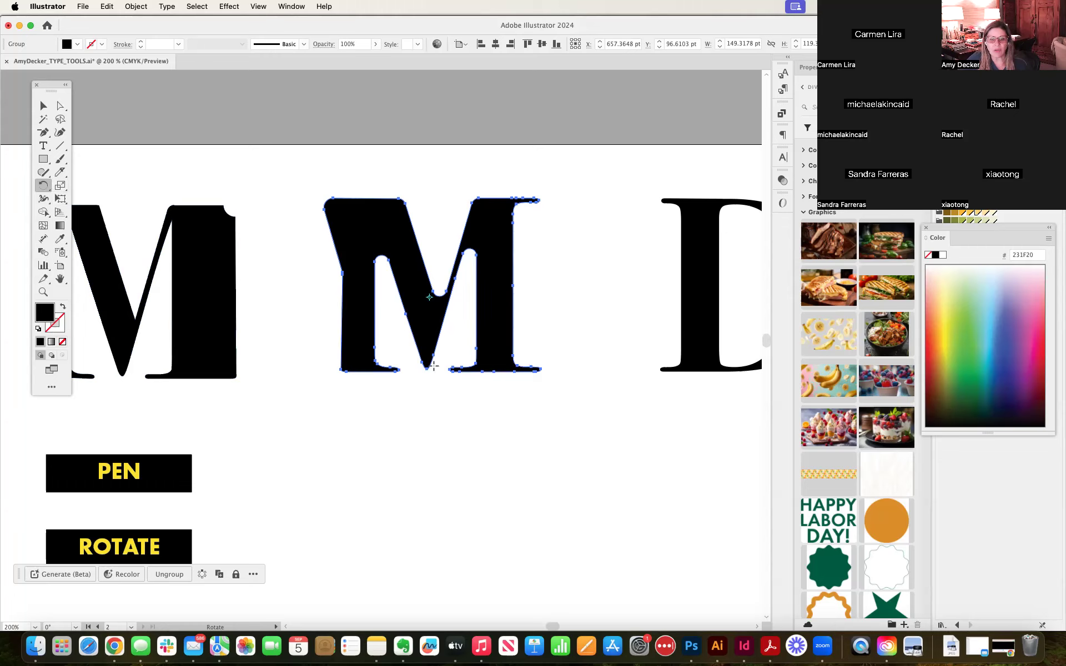
{"action": "left_click", "coordinate": [340, 367]}
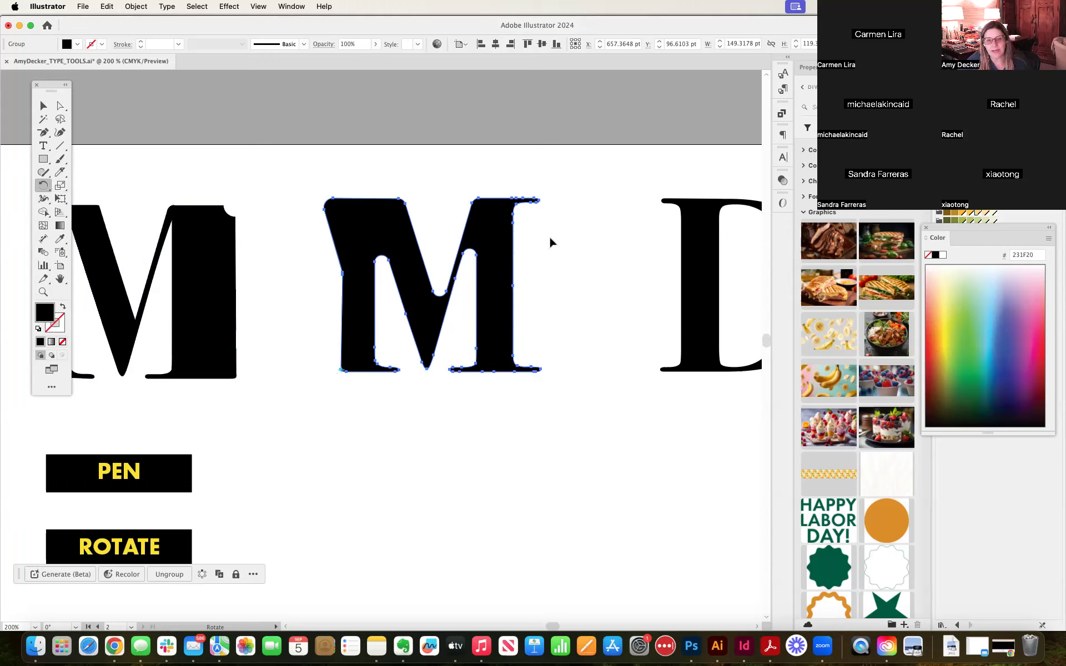
{"action": "left_click_drag", "start_coordinate": [546, 198], "coordinate": [455, 385]}
{"action": "key", "text": "super+z"}
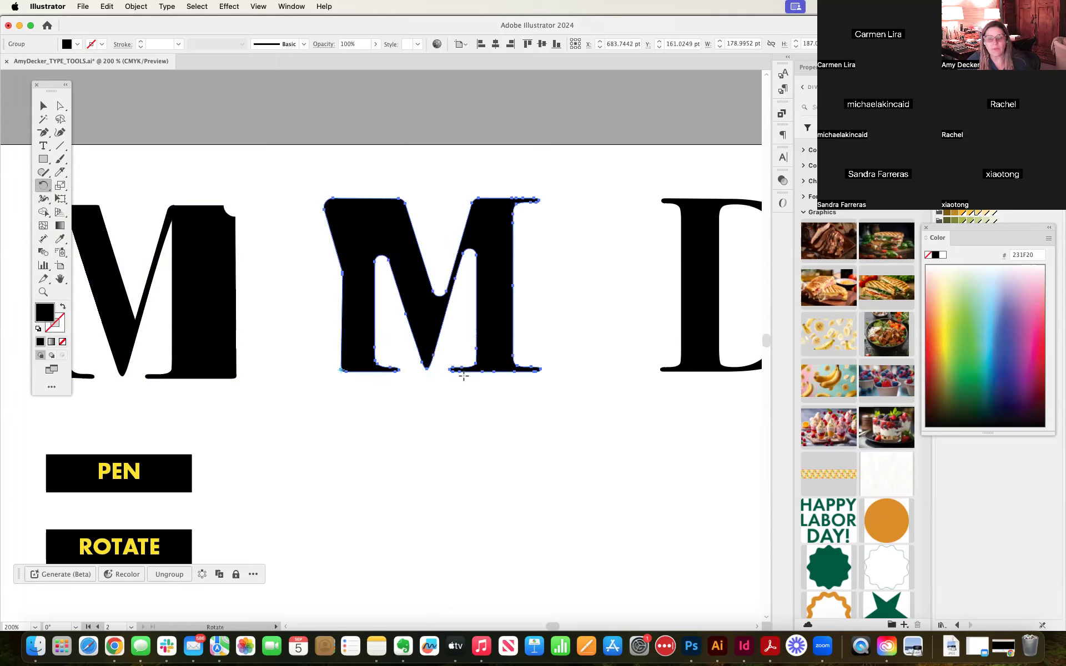
Step: Try a small freehand rotation of the M around its centre, and another around its lower-left corner
{"action": "left_click", "coordinate": [42, 185]}
{"action": "left_click_drag", "start_coordinate": [438, 272], "coordinate": [454, 295]}
{"action": "key", "text": "super+z"}
{"action": "left_click", "coordinate": [341, 370]}
{"action": "left_click_drag", "start_coordinate": [451, 249], "coordinate": [398, 286]}
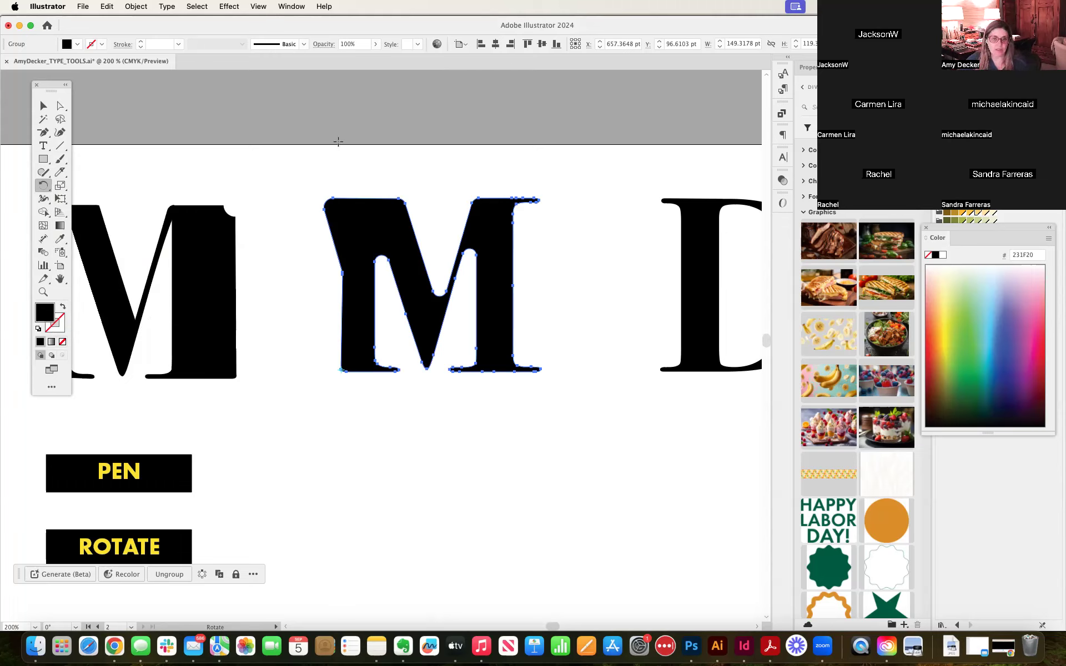
Step: Try rotating the M by a constrained 180° around a pivot inside its left diagonal stroke, and undo it
{"action": "left_click", "coordinate": [409, 270]}
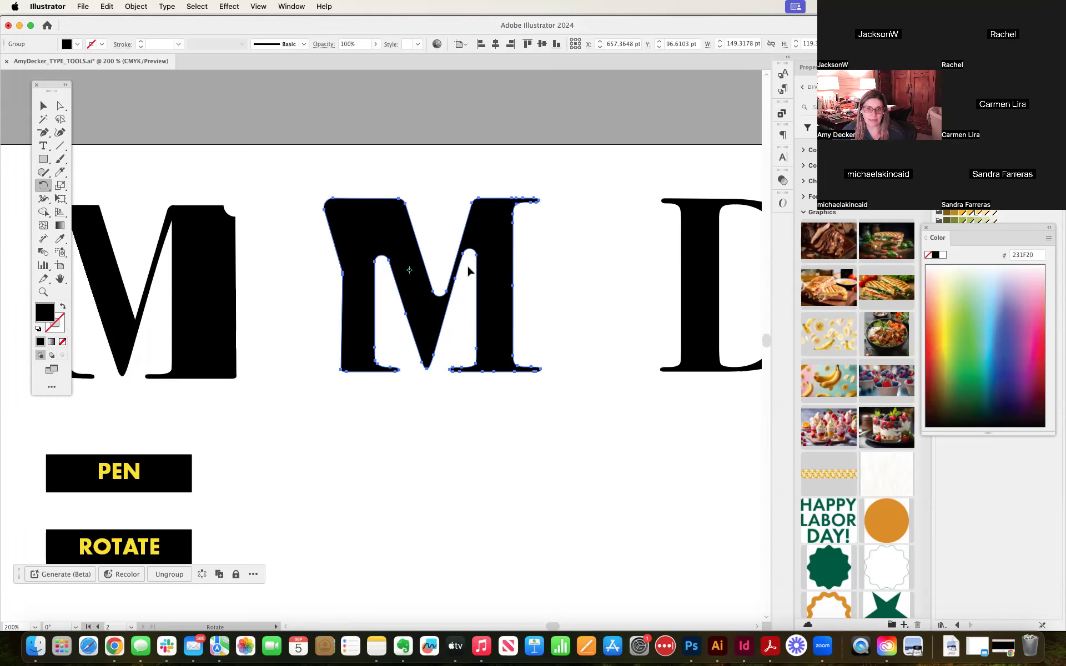
{"action": "left_click_drag", "start_coordinate": [468, 271], "coordinate": [416, 417]}
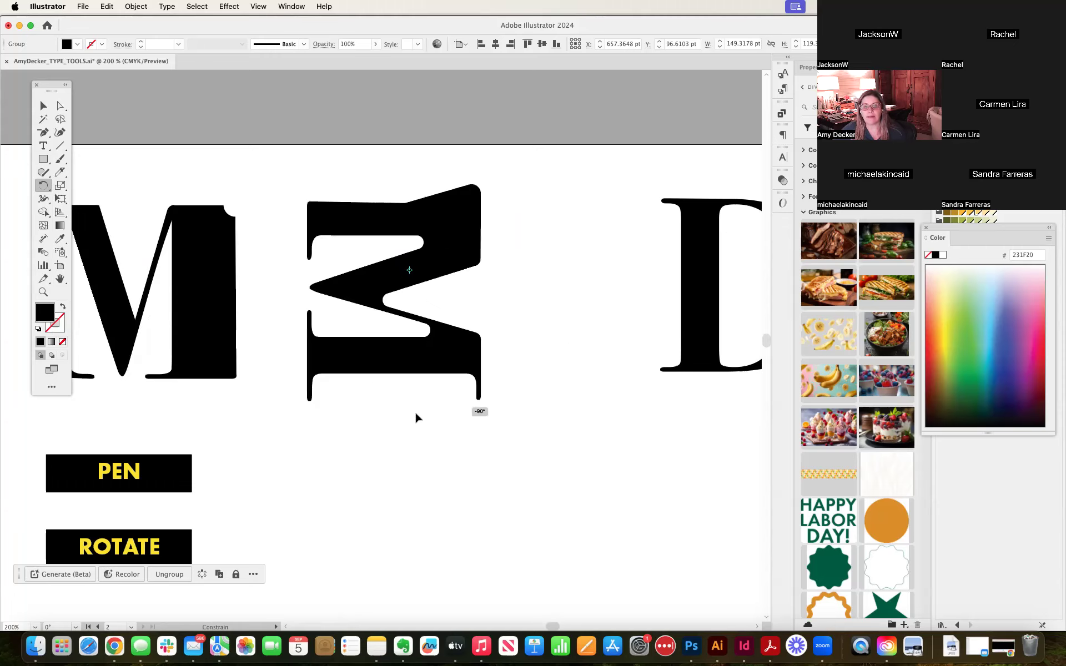
{"action": "left_click_drag", "start_coordinate": [353, 386], "coordinate": [304, 289]}
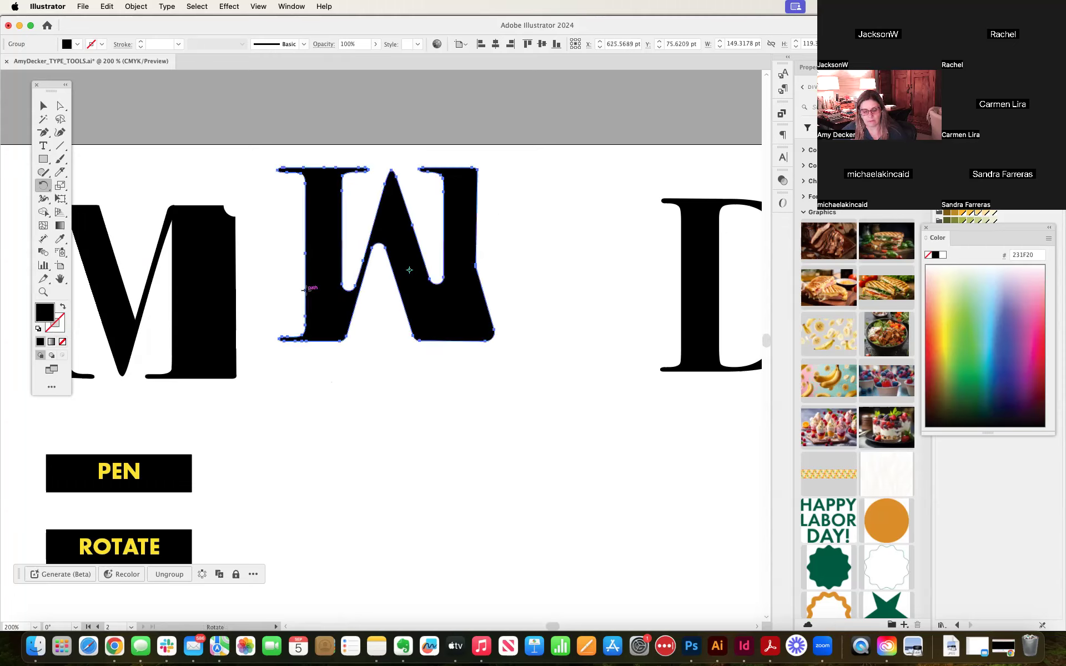
{"action": "key", "text": "super+z"}
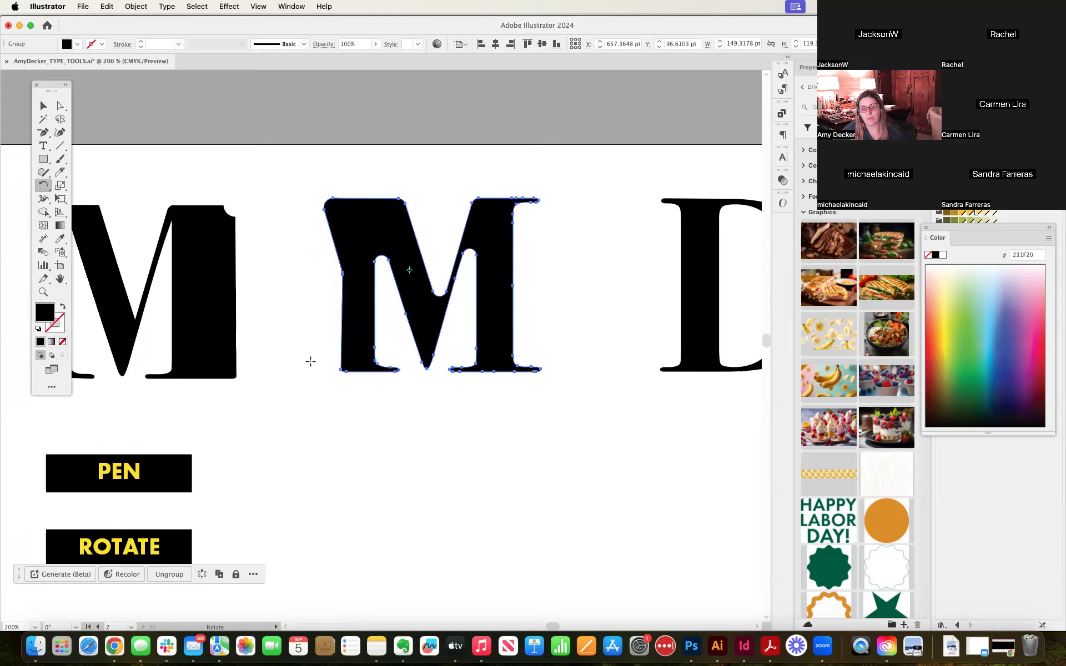
Step: Try rotating the M about 39° counterclockwise around its lower-left corner, undo it, and repeat the attempt from the same pivot
{"action": "left_click", "coordinate": [337, 370]}
{"action": "left_click_drag", "start_coordinate": [487, 382], "coordinate": [401, 367]}
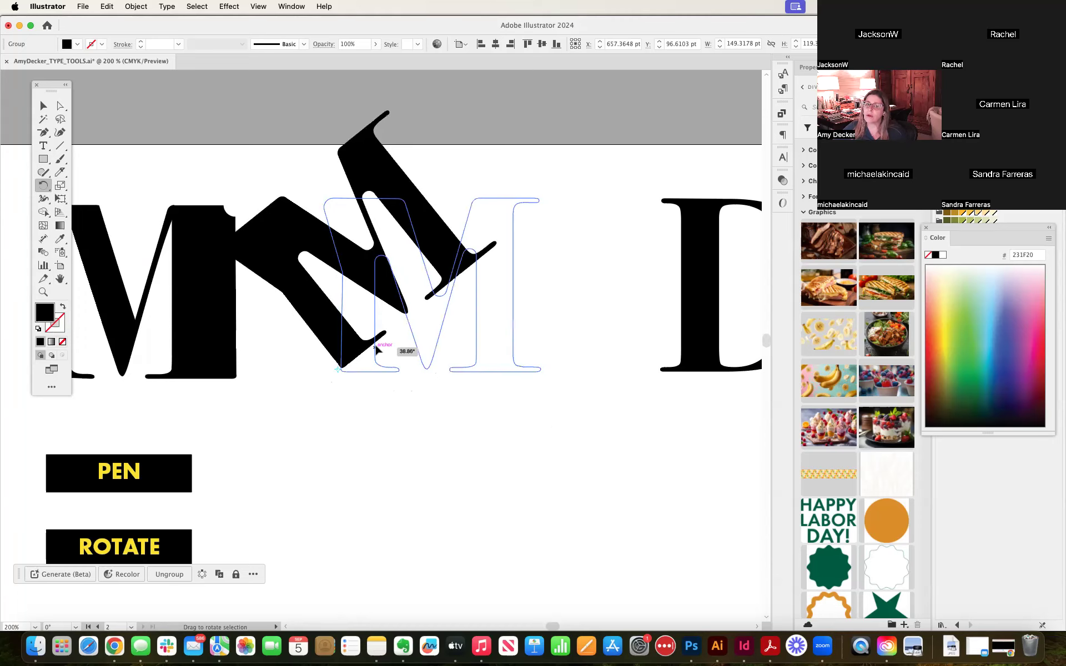
{"action": "left_click_drag", "start_coordinate": [376, 350], "coordinate": [378, 347]}
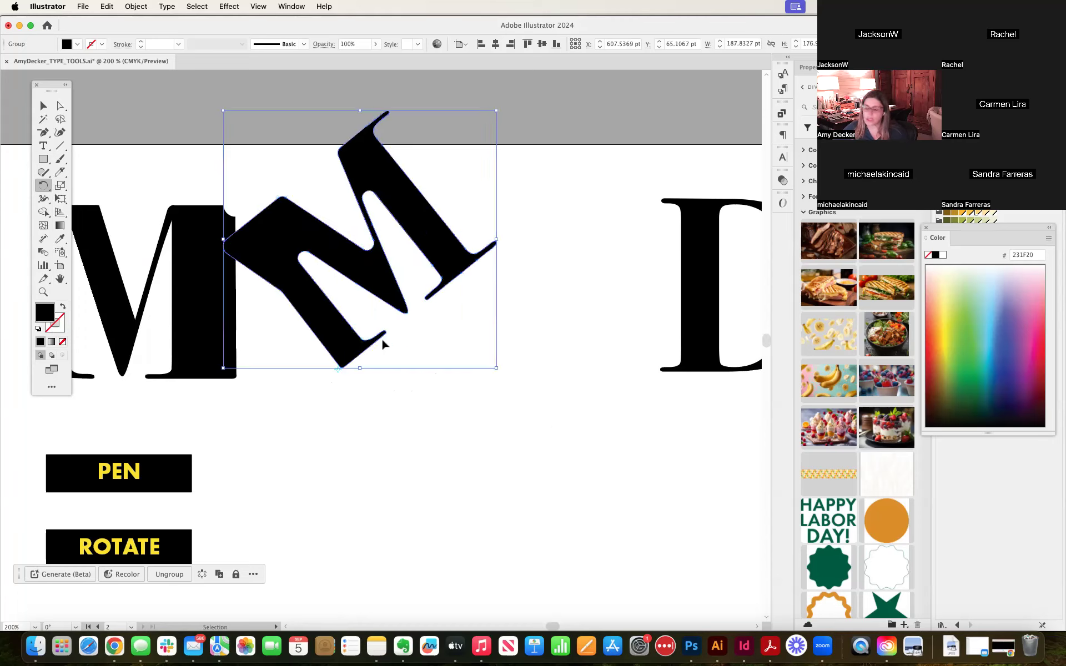
{"action": "key", "text": "super+z"}
{"action": "left_click", "coordinate": [336, 370]}
{"action": "left_click_drag", "start_coordinate": [417, 401], "coordinate": [365, 383]}
{"action": "key", "text": "super+z"}
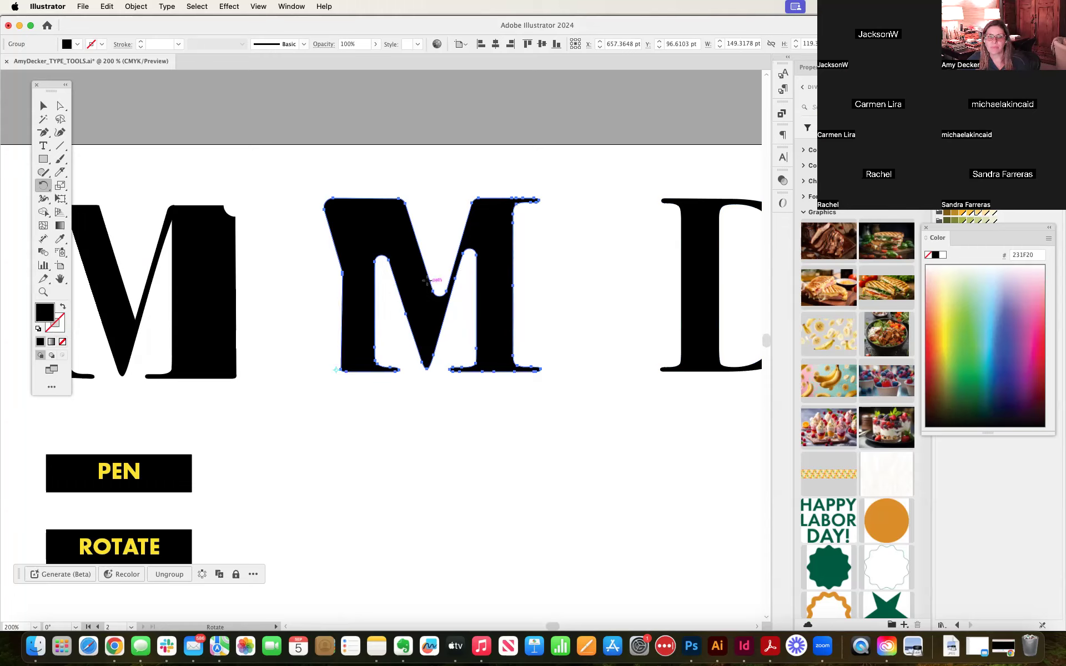
Step: Move the middle M about 6 pt to the right and 5 pt down with the Selection tool
{"action": "left_click", "coordinate": [44, 106]}
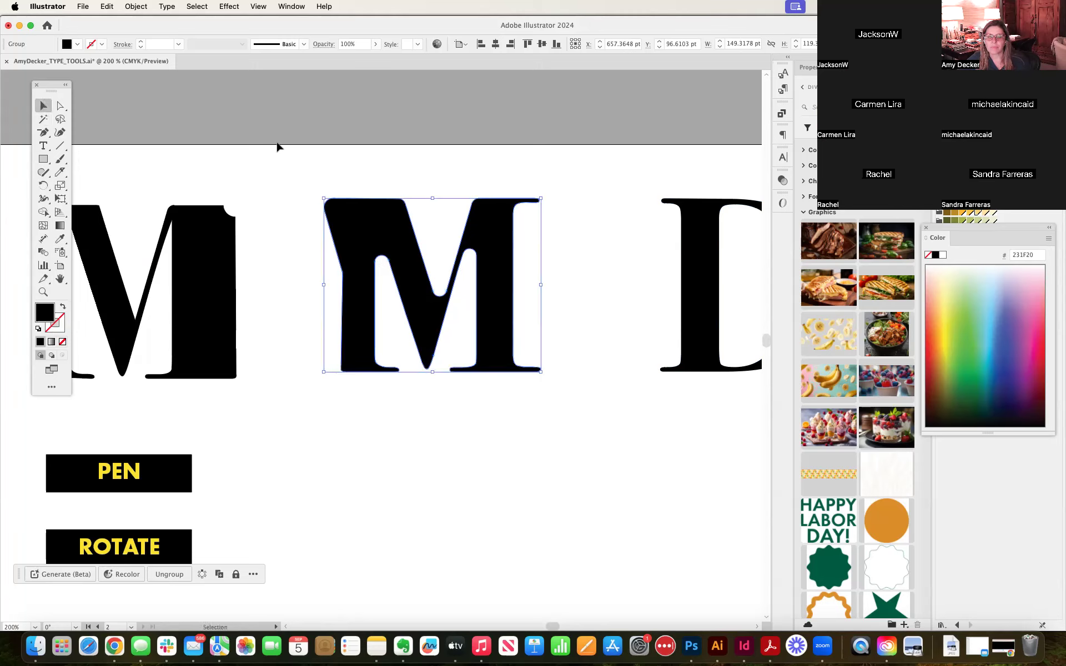
{"action": "mouse_move", "coordinate": [374, 222]}
{"action": "left_mouse_down"}
{"action": "mouse_move", "coordinate": [443, 220]}
{"action": "mouse_move", "coordinate": [383, 217]}
{"action": "mouse_move", "coordinate": [404, 229]}
{"action": "mouse_move", "coordinate": [381, 230]}
{"action": "left_mouse_up"}
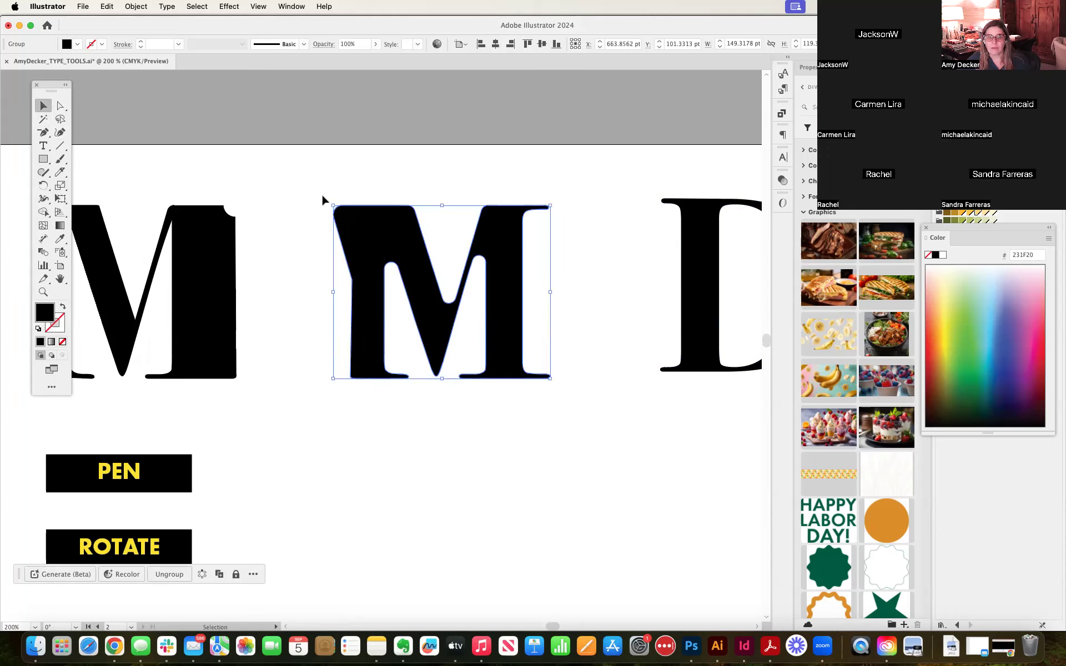
Step: Try a slight freehand rotation of the middle M from a corner of its bounding box, undo it, and repeat the attempt
{"action": "left_click_drag", "start_coordinate": [328, 200], "coordinate": [372, 240]}
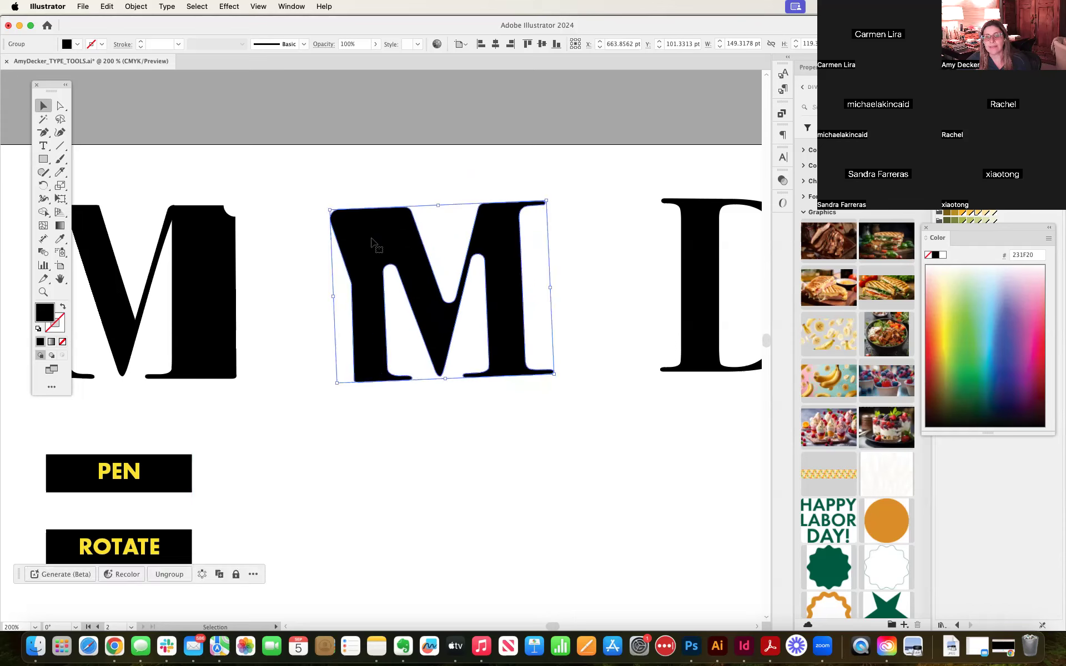
{"action": "key", "text": "super+z"}
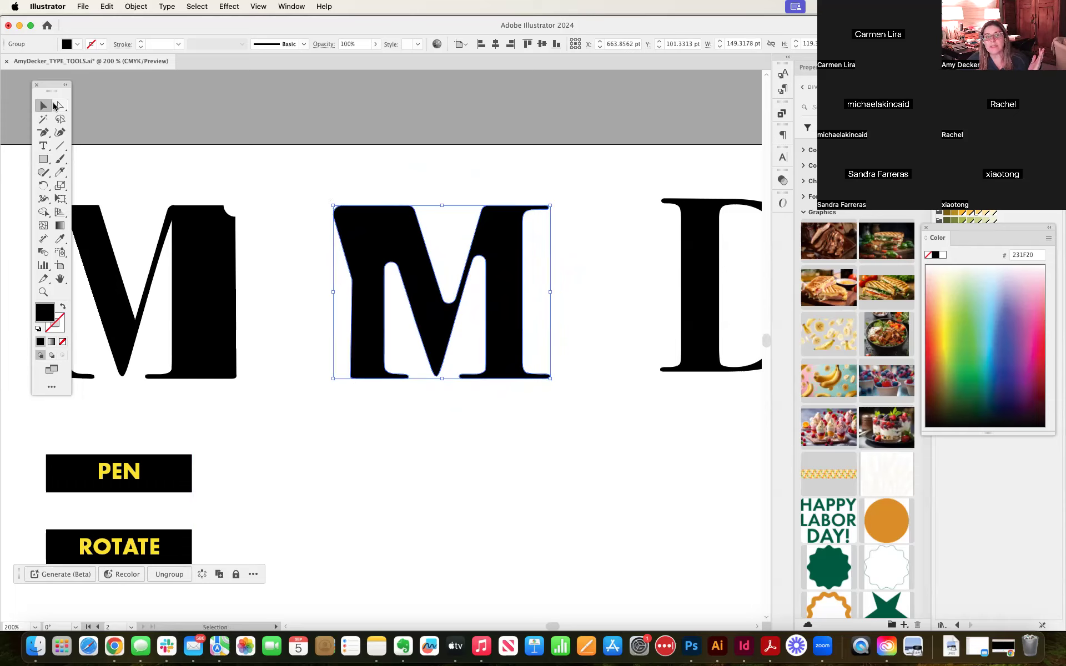
{"action": "left_click_drag", "start_coordinate": [328, 201], "coordinate": [373, 240]}
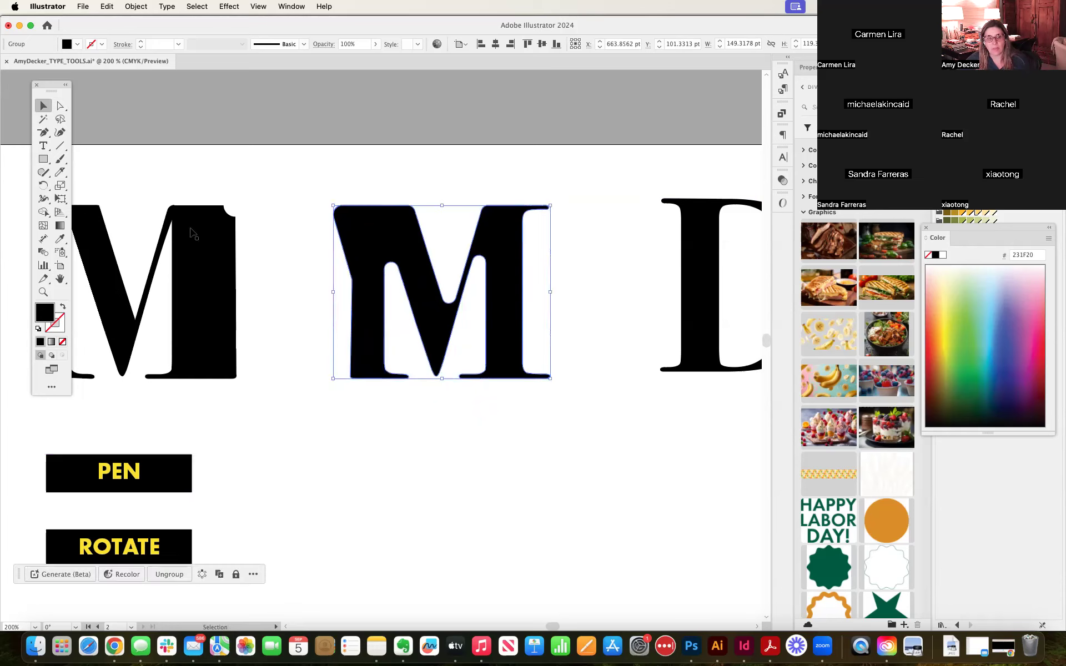
Step: Try rotating the M counterclockwise around a pivot at its lower-left corner with the Rotate tool, and undo it
{"action": "left_click", "coordinate": [43, 187]}
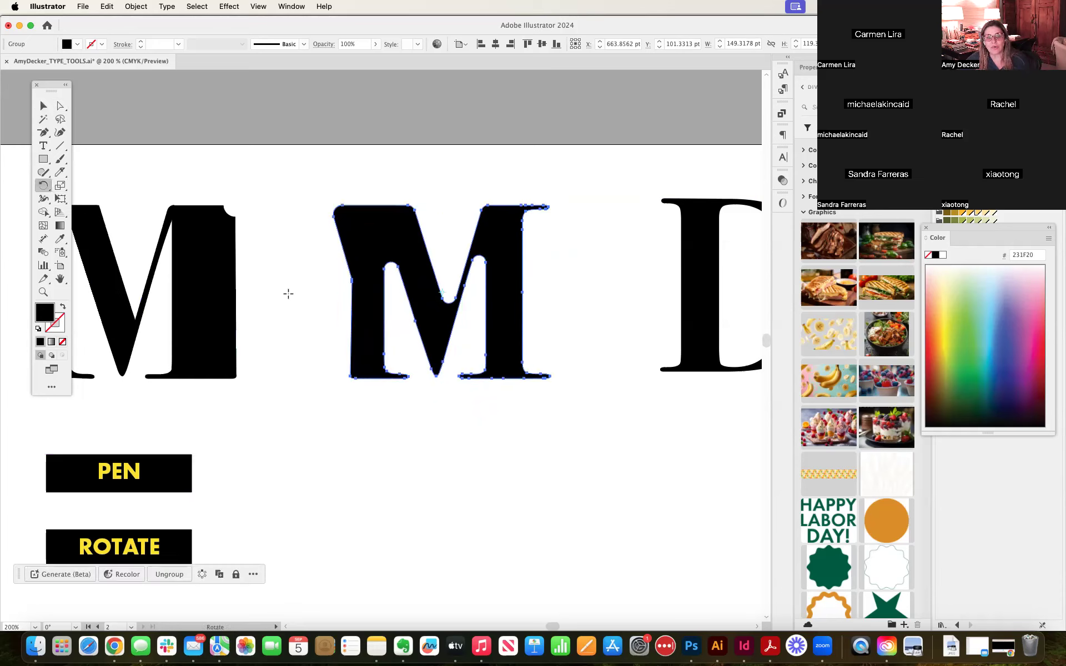
{"action": "left_click", "coordinate": [347, 380]}
{"action": "mouse_move", "coordinate": [349, 340]}
{"action": "left_mouse_down"}
{"action": "mouse_move", "coordinate": [300, 325]}
{"action": "mouse_move", "coordinate": [383, 366]}
{"action": "mouse_move", "coordinate": [335, 395]}
{"action": "mouse_move", "coordinate": [361, 379]}
{"action": "mouse_move", "coordinate": [327, 358]}
{"action": "mouse_move", "coordinate": [358, 366]}
{"action": "mouse_move", "coordinate": [336, 402]}
{"action": "mouse_move", "coordinate": [351, 367]}
{"action": "mouse_move", "coordinate": [333, 355]}
{"action": "left_mouse_up"}
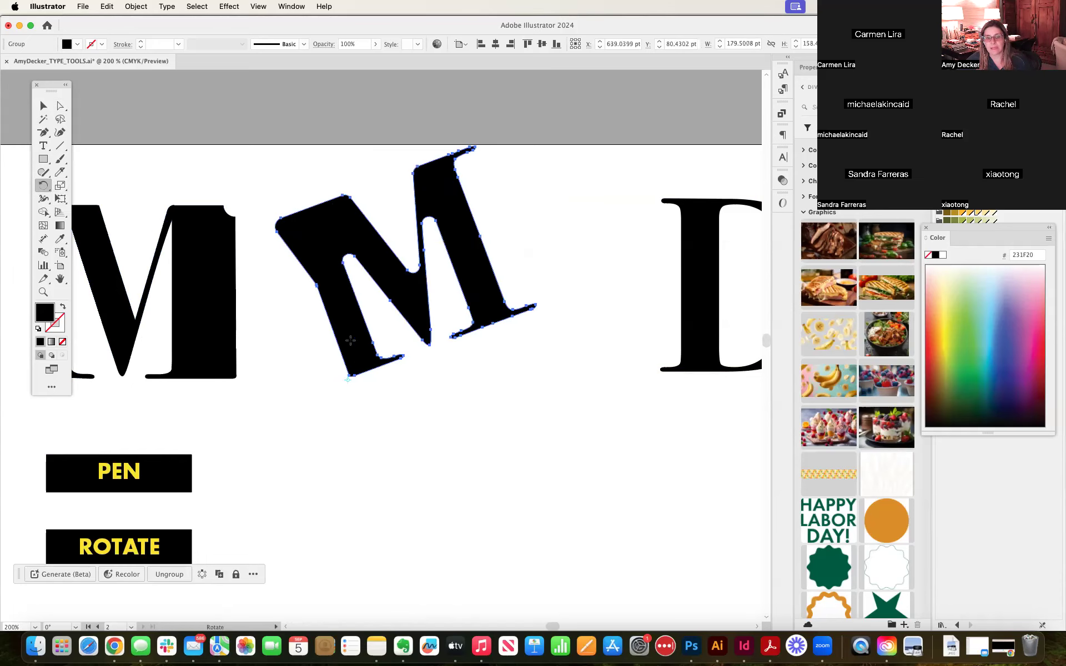
{"action": "key", "text": "super+z"}
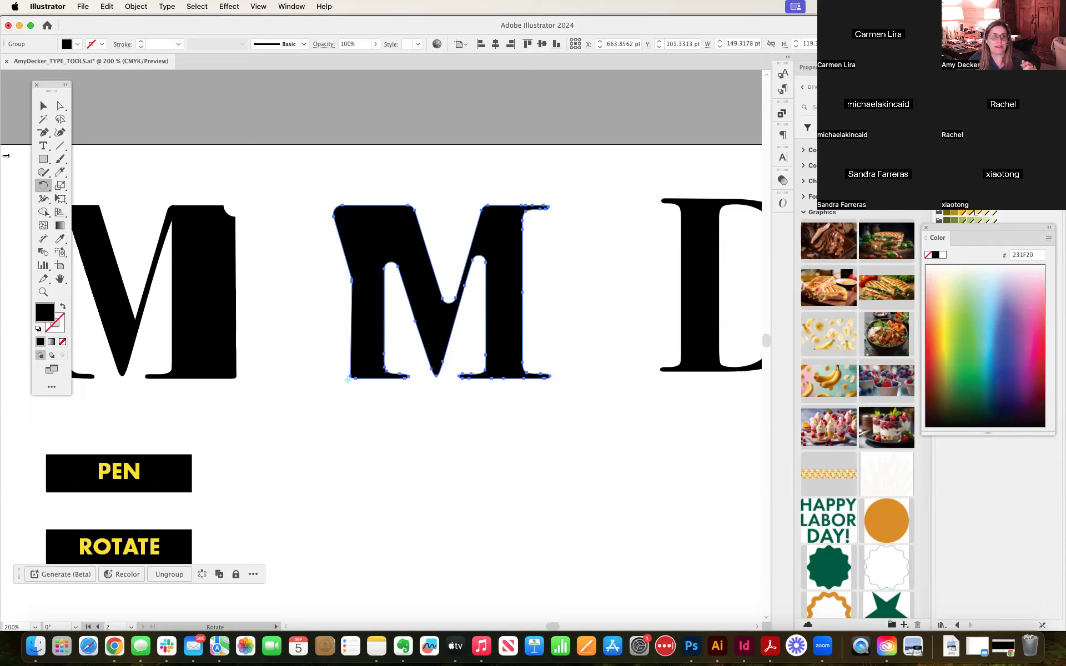
Step: Try flipping the M upside down with the Reflect tool around a pivot beside its upper-left corner, and undo the reflection
{"action": "left_click", "coordinate": [43, 187]}
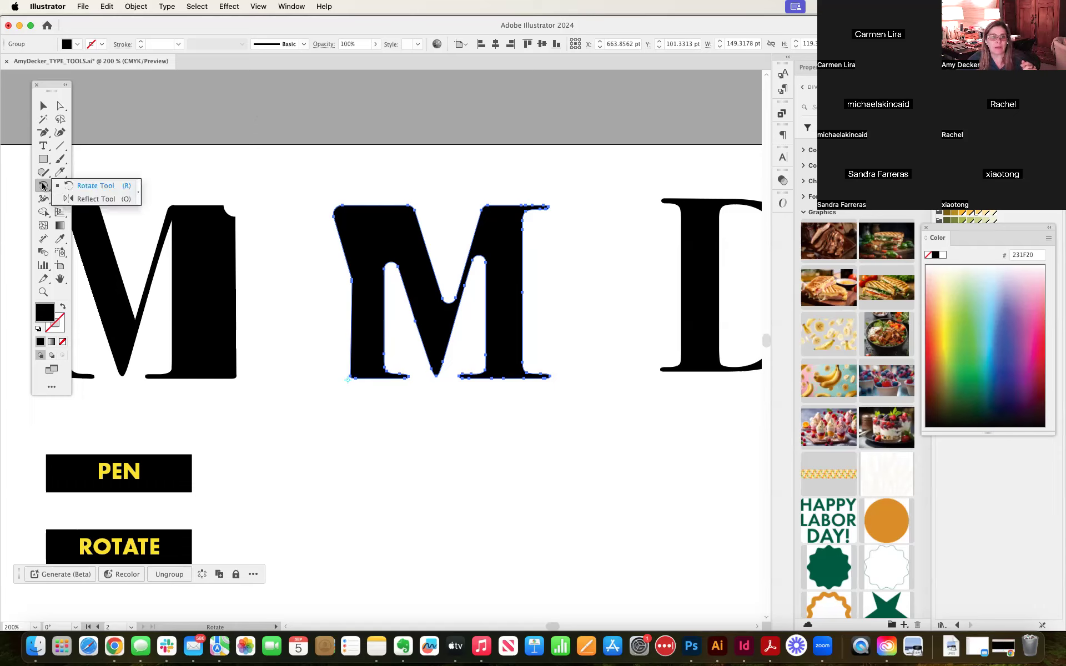
{"action": "left_click", "coordinate": [96, 199]}
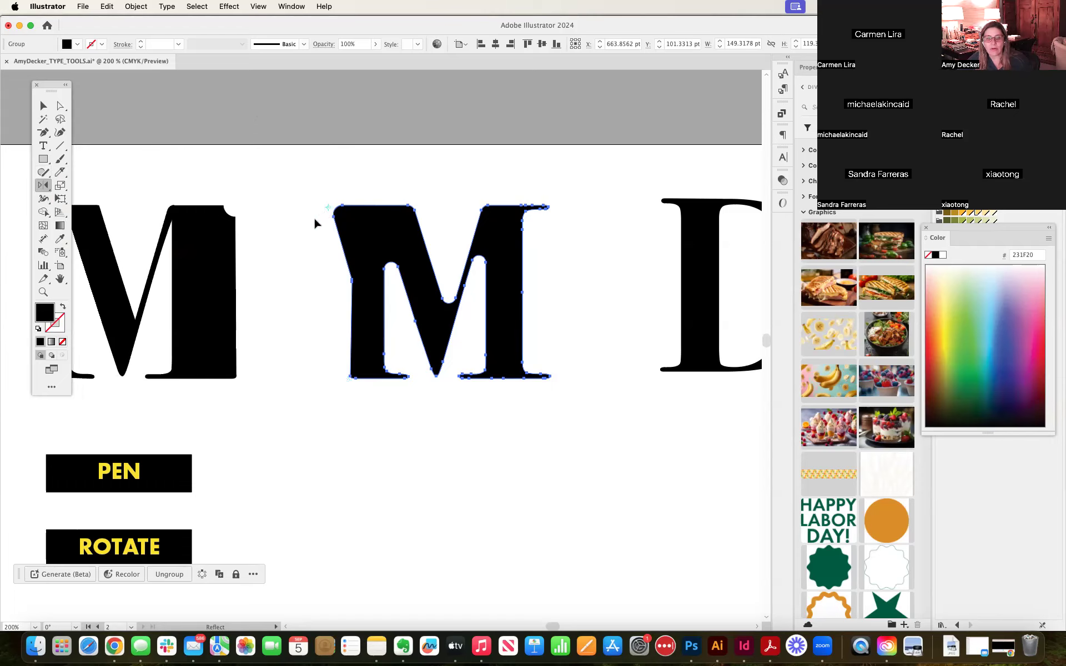
{"action": "left_click_drag", "start_coordinate": [502, 264], "coordinate": [571, 231]}
{"action": "key", "text": "shift"}
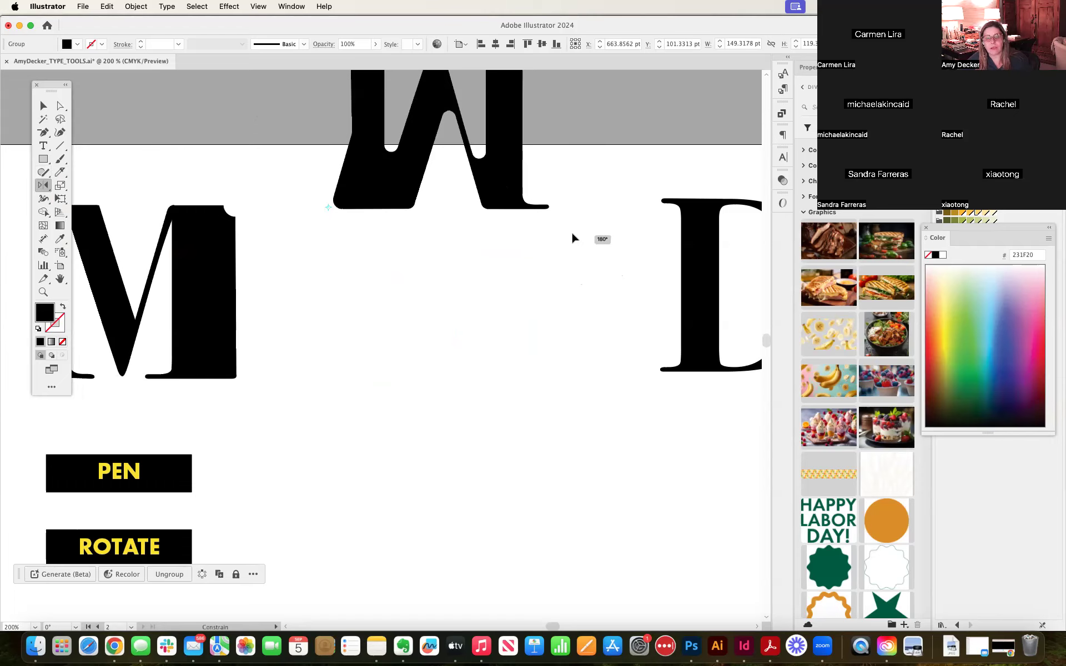
{"action": "left_click_drag", "start_coordinate": [572, 231], "coordinate": [569, 230]}
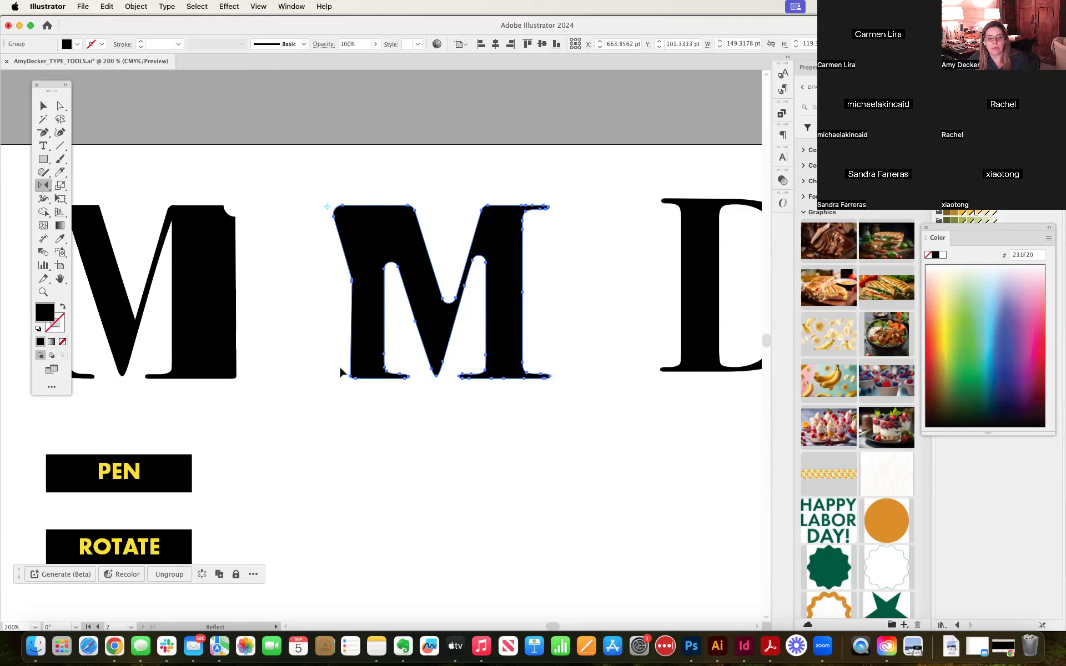
{"action": "left_click_drag", "start_coordinate": [335, 380], "coordinate": [335, 380]}
{"action": "key", "text": "super+z"}
Step: Try moving the M to the left, undo that, and move it into the empty area below the D
{"action": "left_click", "coordinate": [47, 108]}
{"action": "left_click_drag", "start_coordinate": [221, 259], "coordinate": [4, 271]}
{"action": "key", "text": "super+z"}
{"action": "left_click_drag", "start_coordinate": [417, 265], "coordinate": [541, 488]}
{"action": "key", "text": "space"}
{"action": "left_click_drag", "start_coordinate": [535, 422], "coordinate": [364, 119]}
{"action": "left_click_drag", "start_coordinate": [447, 237], "coordinate": [618, 276]}
Step: Reflect the M across a vertical axis just beside its left edge, and reflect it back across a similar axis defined from the opposite end
{"action": "left_click", "coordinate": [43, 184]}
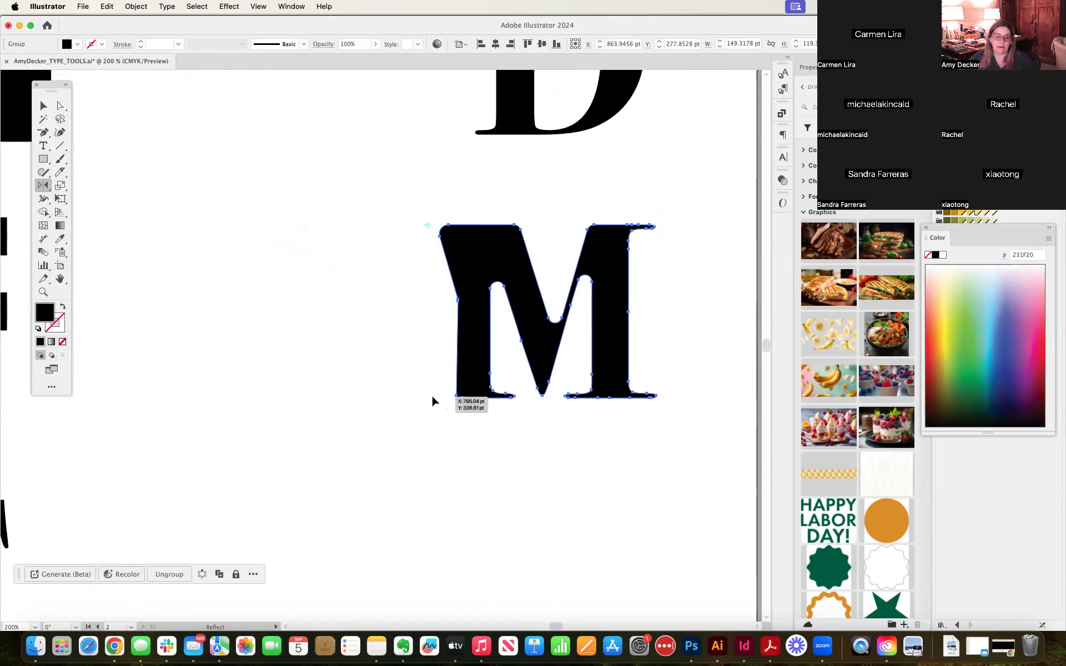
{"action": "left_click_drag", "start_coordinate": [432, 397], "coordinate": [433, 398]}
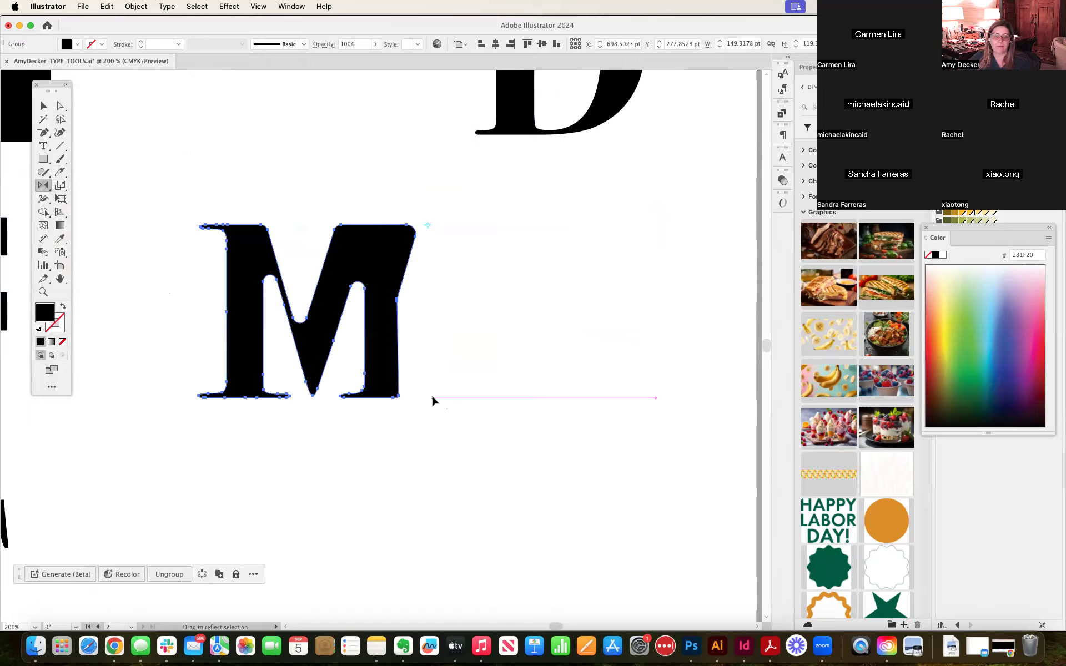
{"action": "left_click_drag", "start_coordinate": [432, 398], "coordinate": [432, 397]}
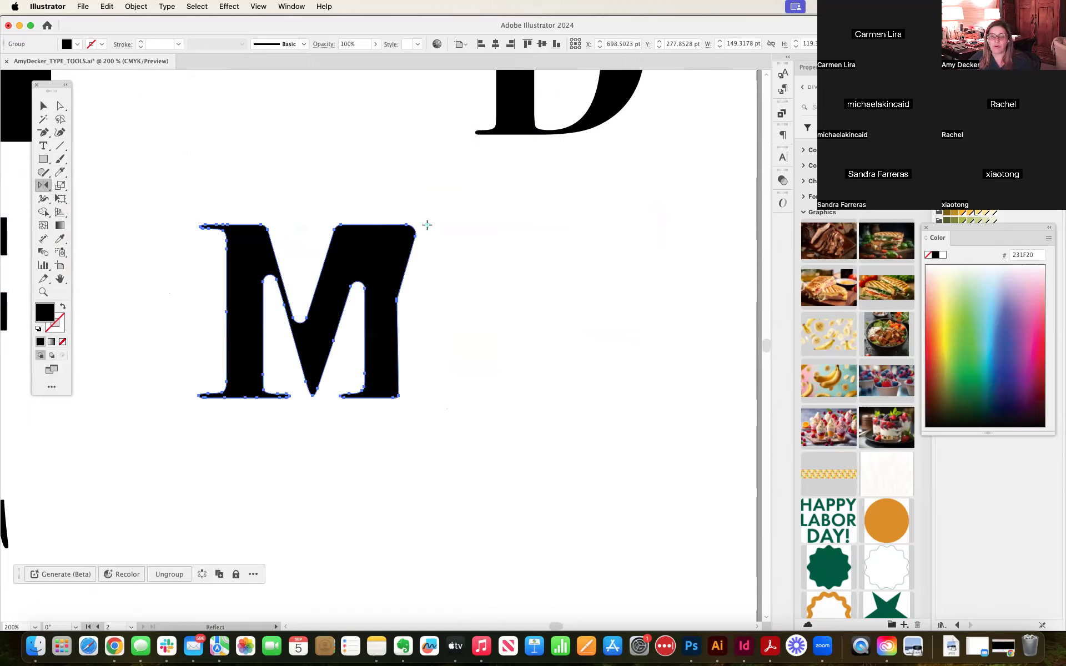
{"action": "left_click", "coordinate": [425, 398]}
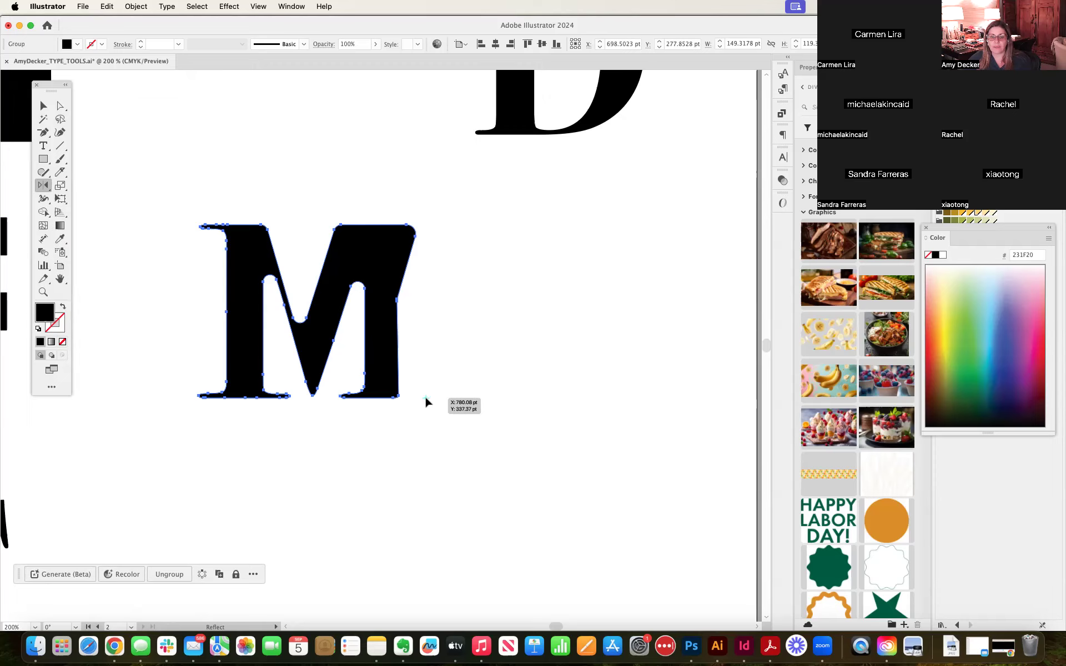
{"action": "left_click_drag", "start_coordinate": [425, 221], "coordinate": [426, 224]}
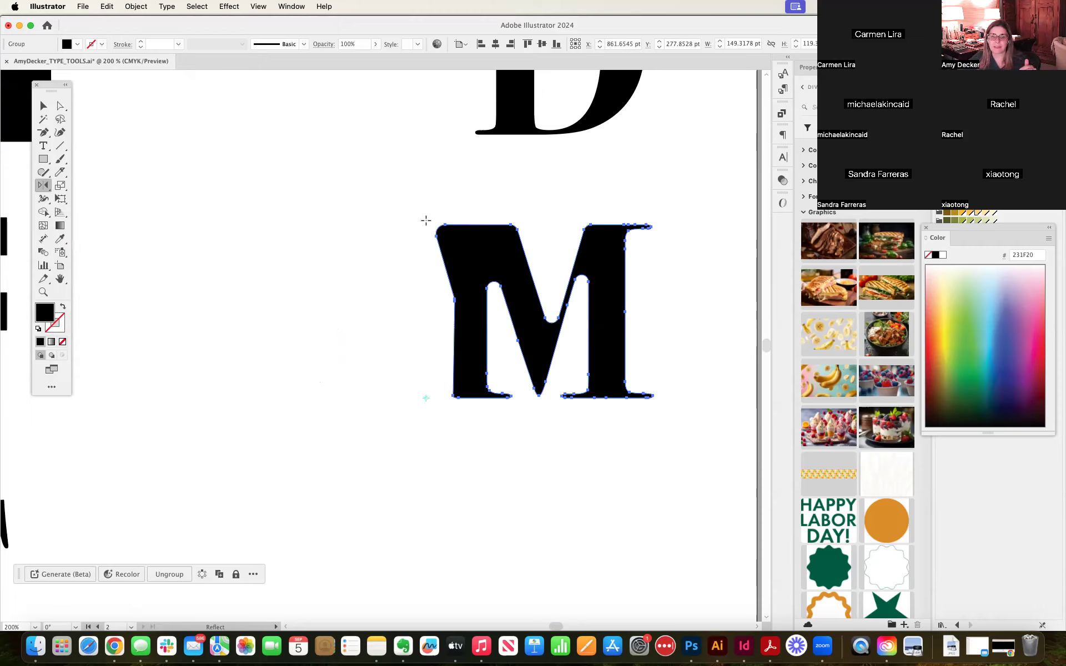
Step: Try reflecting the M across a nearly vertical axis through a point beside its upper-left corner, and undo it
{"action": "left_click", "coordinate": [425, 220]}
{"action": "left_click_drag", "start_coordinate": [425, 397], "coordinate": [426, 400]}
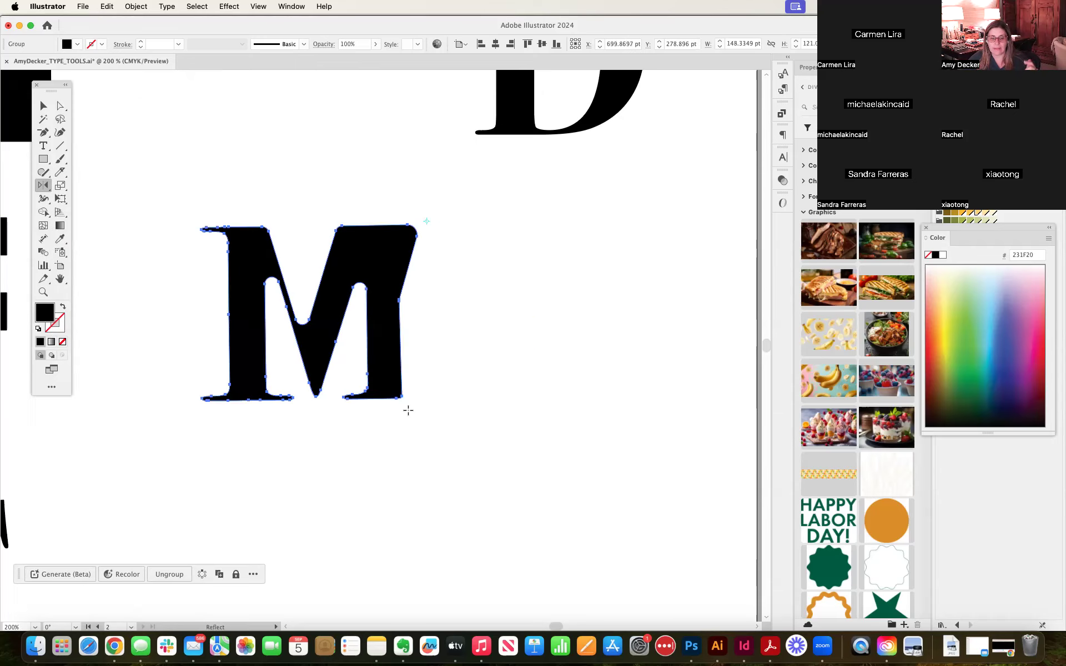
{"action": "left_click_drag", "start_coordinate": [408, 410], "coordinate": [408, 410]}
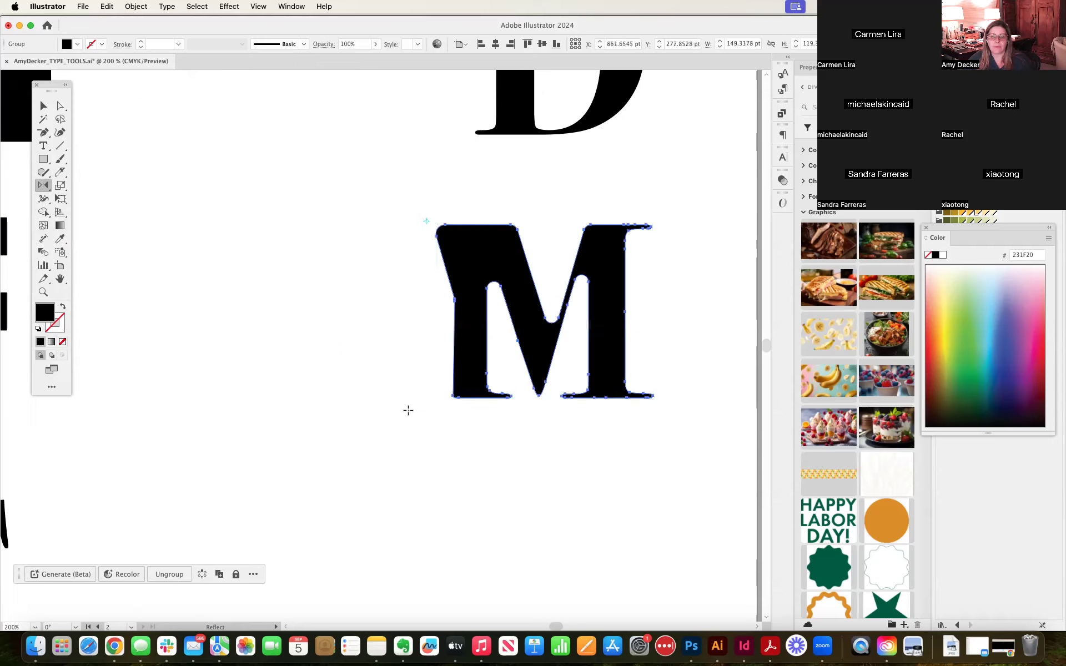
Step: Move the M back into the upper row between the other M and the D, and deselect it
{"action": "left_click", "coordinate": [43, 106]}
{"action": "left_click", "coordinate": [295, 178]}
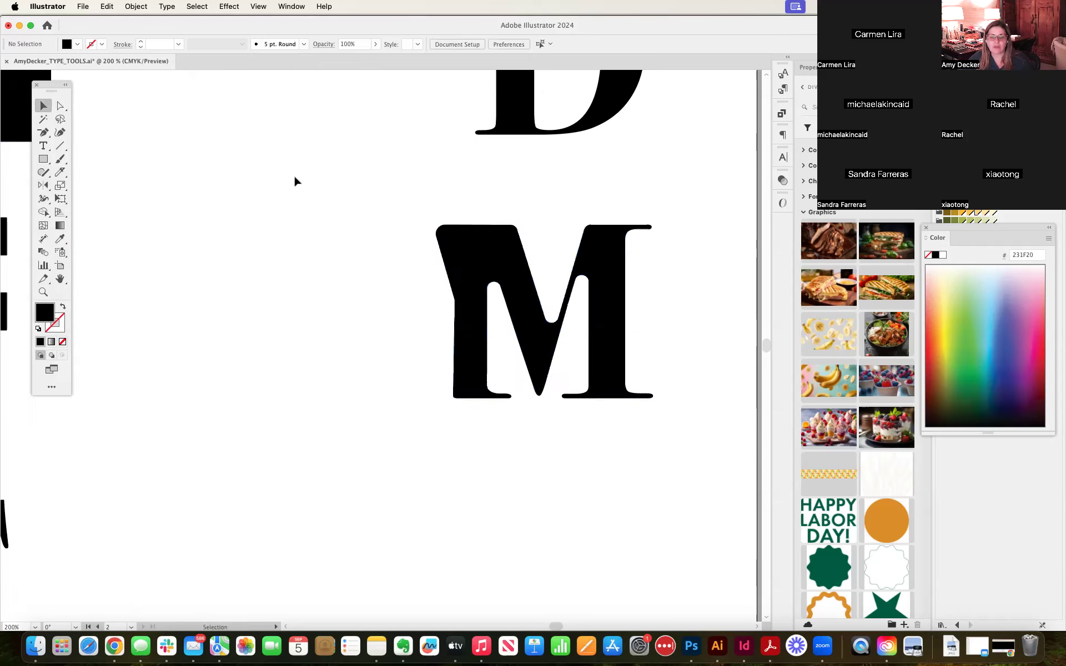
{"action": "key", "text": "super+minus"}
{"action": "key", "text": "super+minus"}
{"action": "key", "text": "super+minus"}
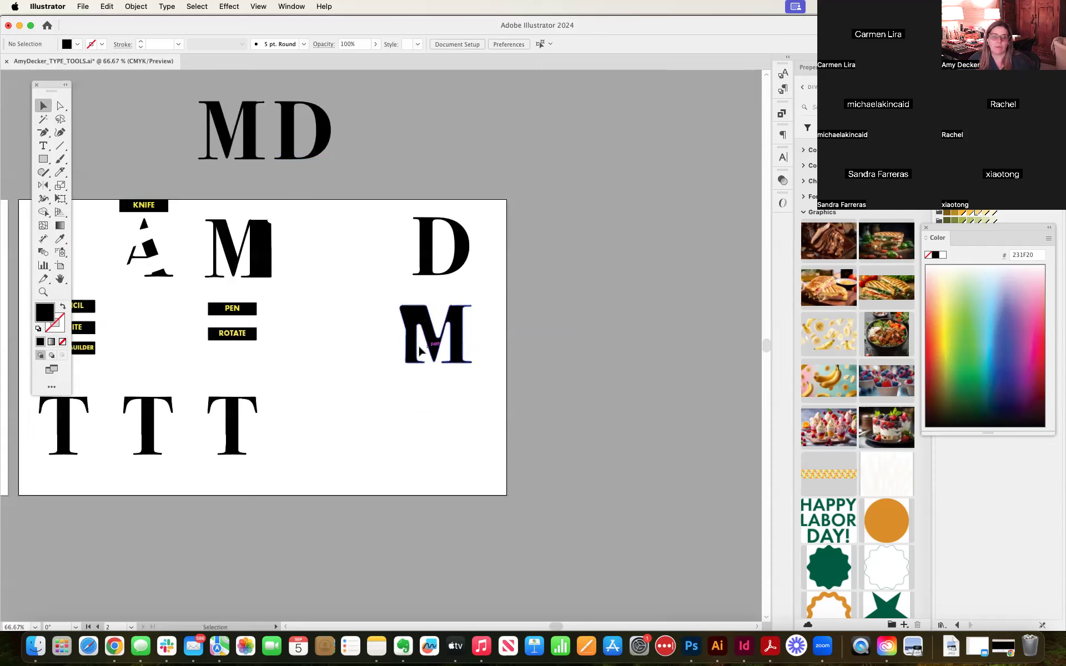
{"action": "left_click_drag", "start_coordinate": [419, 349], "coordinate": [306, 270]}
{"action": "left_click", "coordinate": [352, 314]}
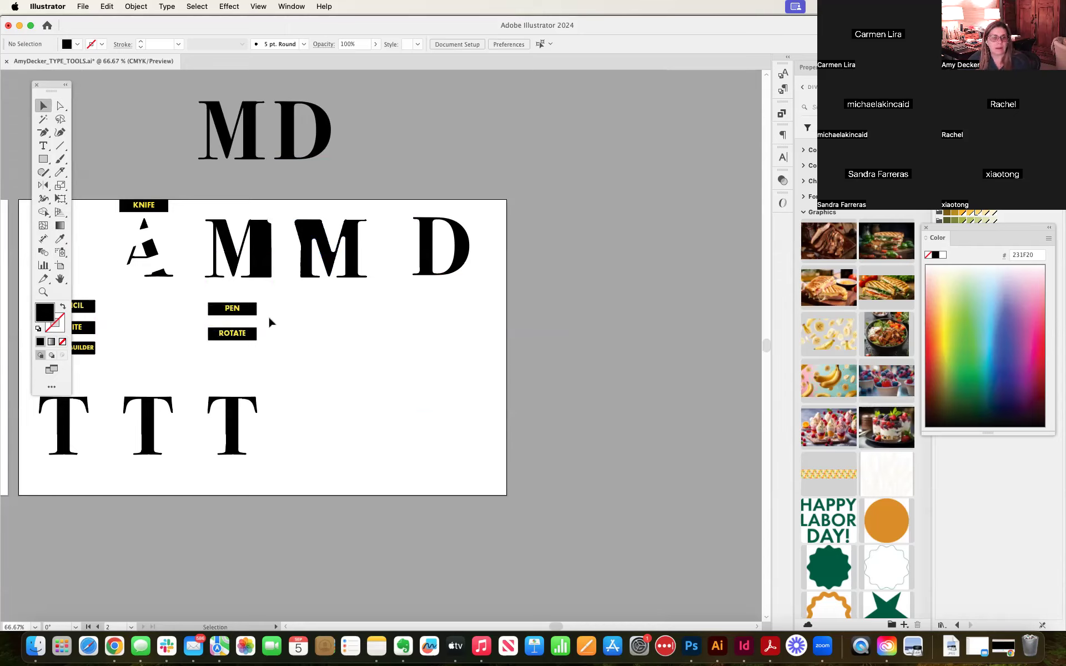
Step: Move the PENCIL label left of the cut-up A, and set the D lower with the UNITE and SHAPE BUILDER labels beneath it
{"action": "left_click_drag", "start_coordinate": [287, 318], "coordinate": [468, 279]}
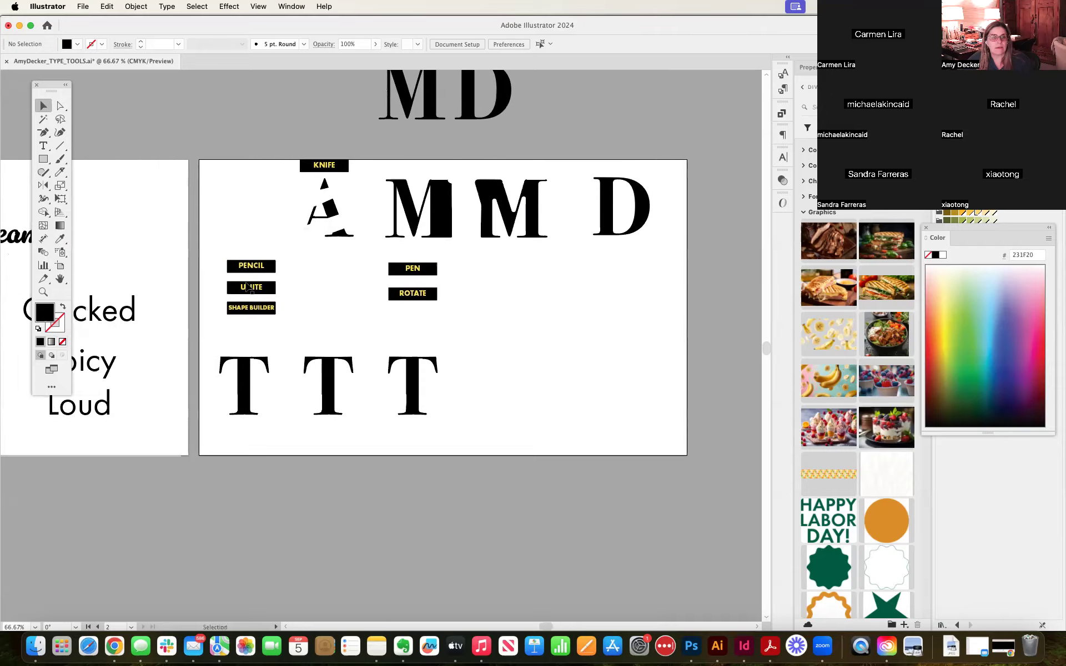
{"action": "left_click_drag", "start_coordinate": [278, 269], "coordinate": [244, 183]}
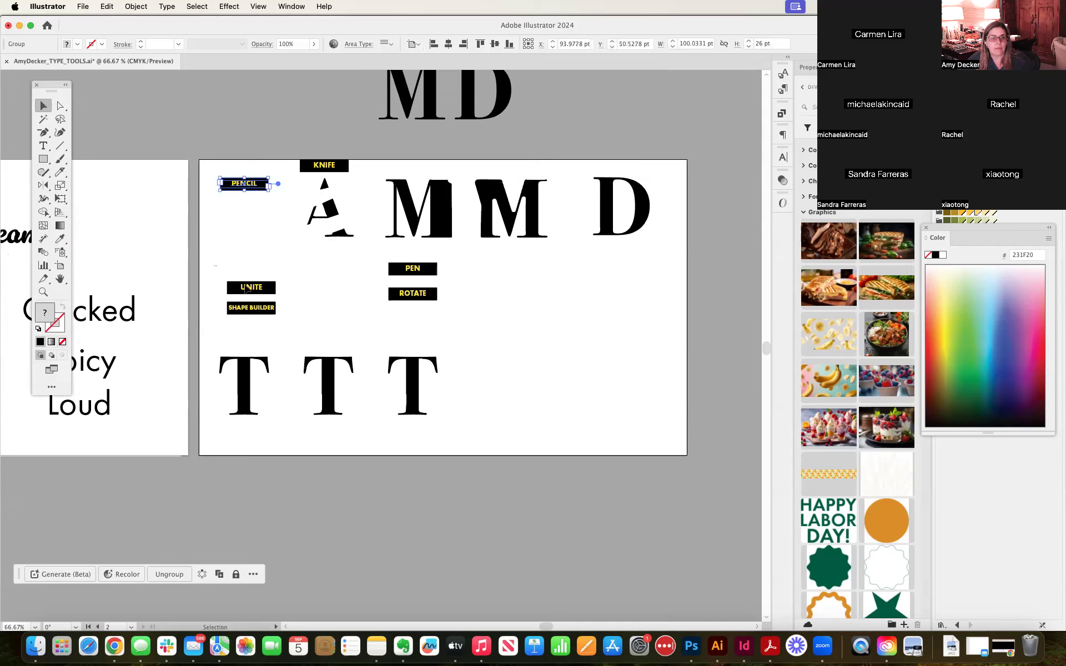
{"action": "mouse_move", "coordinate": [253, 310]}
{"action": "left_mouse_down"}
{"action": "mouse_move", "coordinate": [487, 340]}
{"action": "mouse_move", "coordinate": [501, 370]}
{"action": "left_mouse_up"}
{"action": "left_click_drag", "start_coordinate": [609, 234], "coordinate": [606, 327]}
{"action": "left_click_drag", "start_coordinate": [510, 367], "coordinate": [632, 399]}
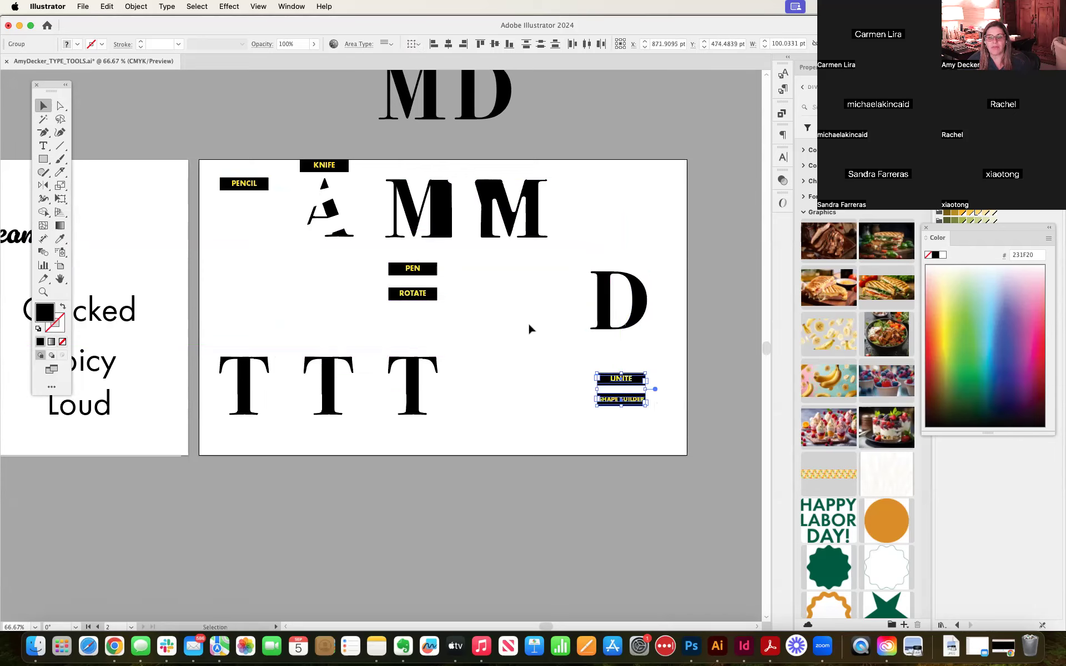
{"action": "left_click", "coordinate": [535, 322]}
Step: Show the Pathfinder panel and place it below and to the right of the D
{"action": "key", "text": "super+equal"}
{"action": "key", "text": "super+equal"}
{"action": "key", "text": "super+equal"}
{"action": "left_click_drag", "start_coordinate": [660, 330], "coordinate": [352, 304]}
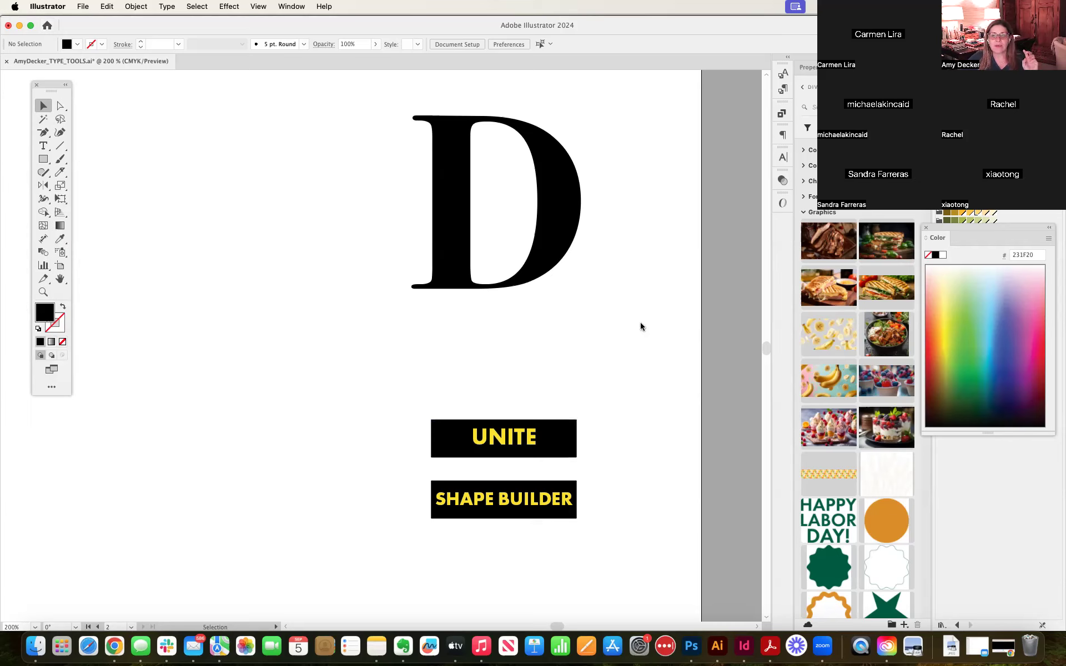
{"action": "left_click", "coordinate": [292, 7]}
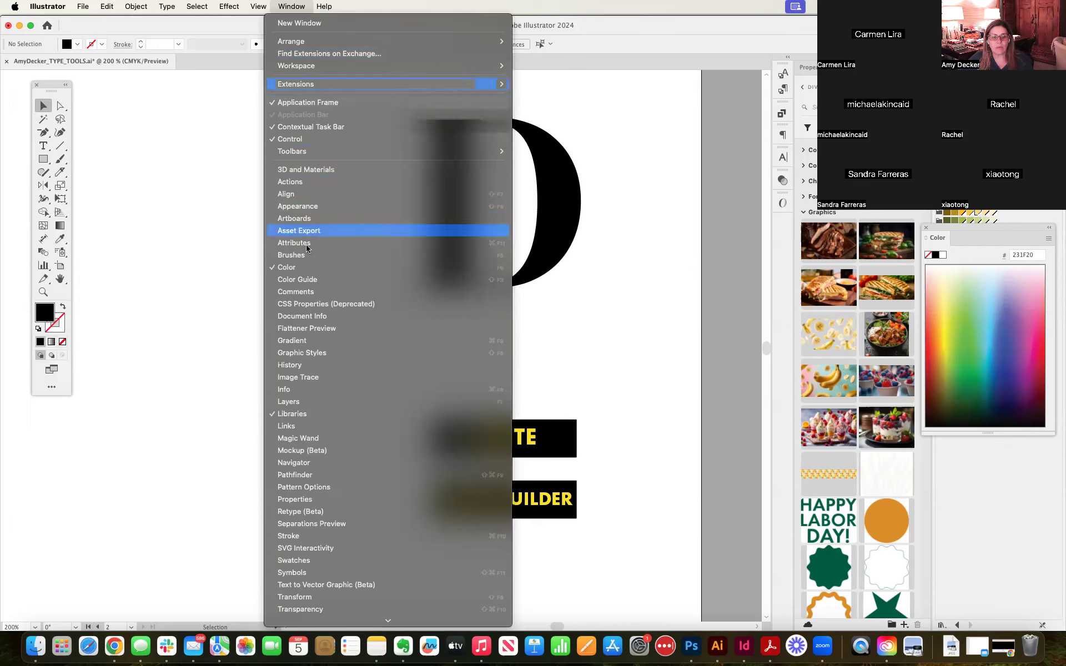
{"action": "scroll", "coordinate": [310, 355], "scroll_direction": "down", "scroll_amount": 5}
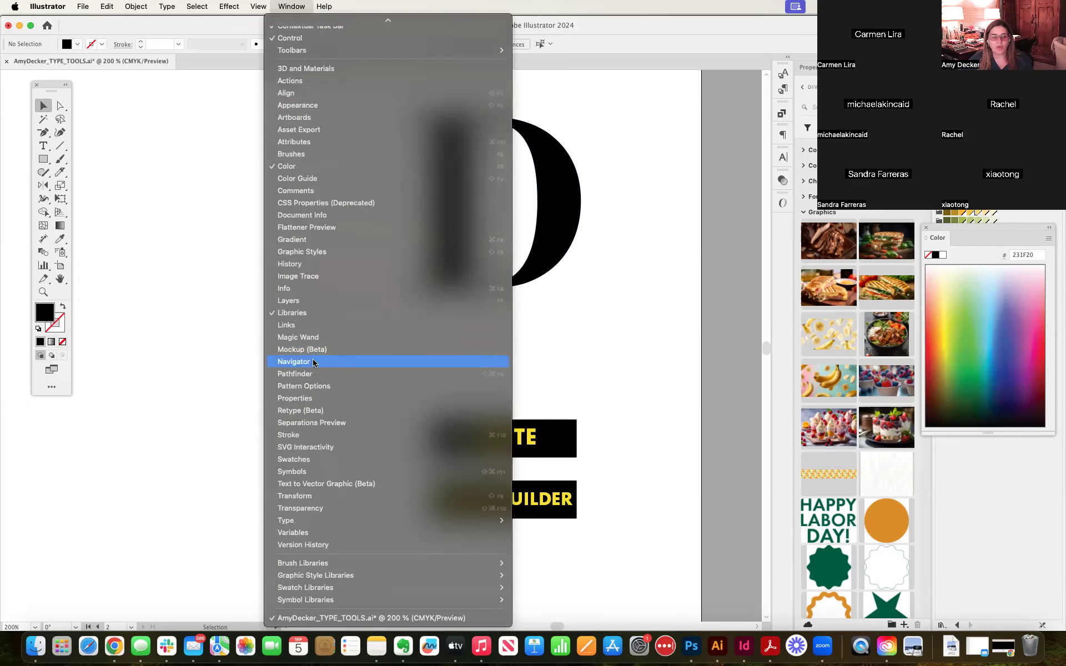
{"action": "left_click", "coordinate": [289, 376]}
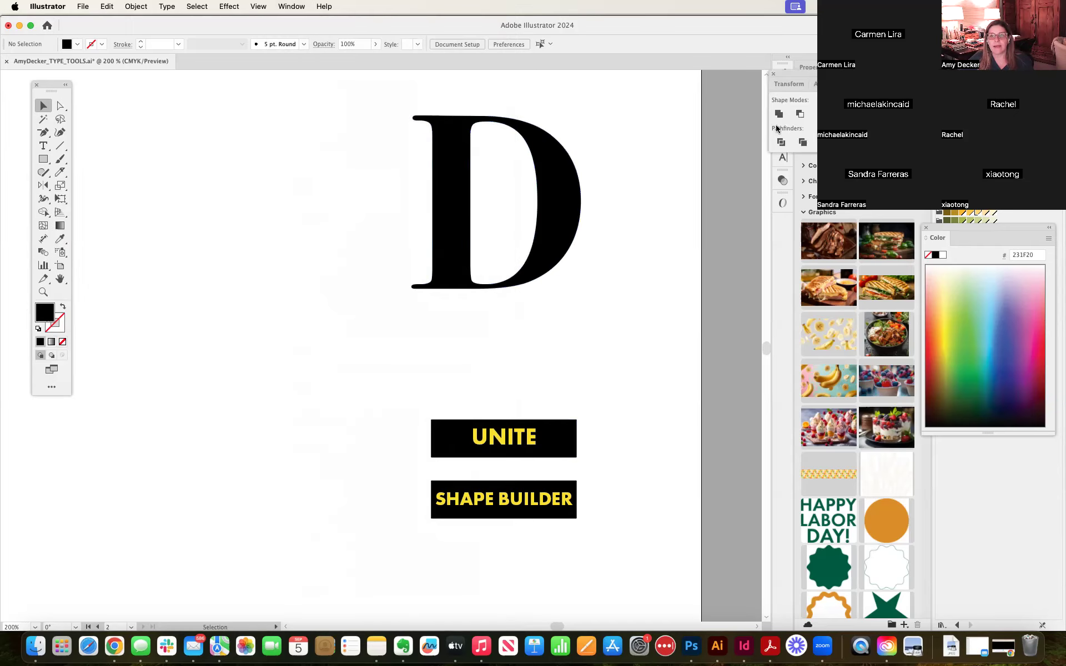
{"action": "left_click_drag", "start_coordinate": [826, 74], "coordinate": [642, 300]}
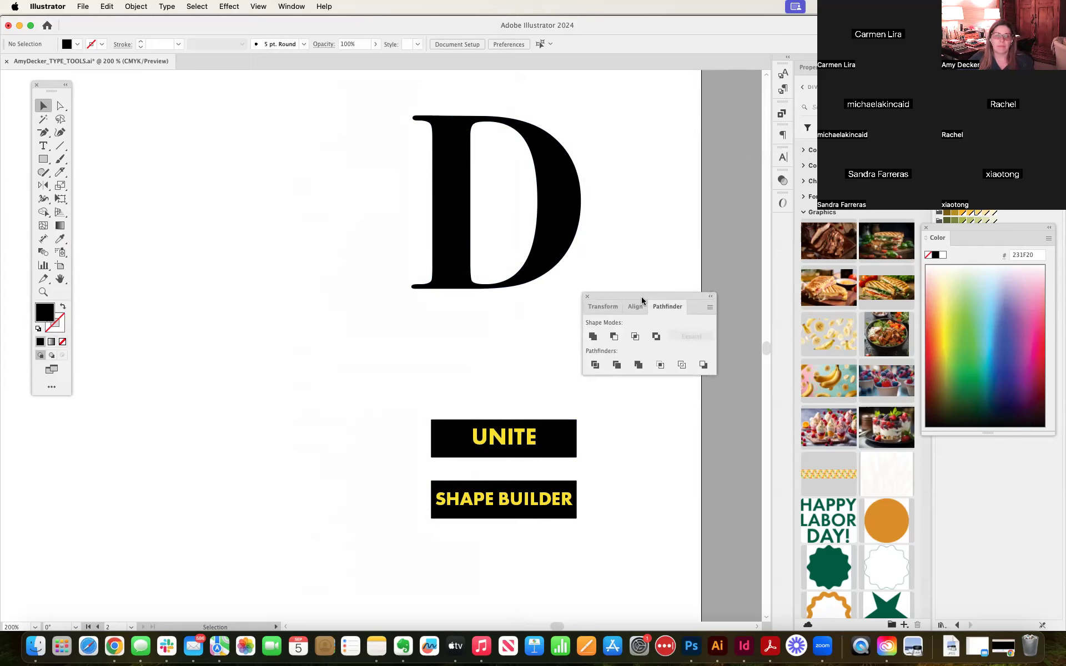
{"action": "left_click", "coordinate": [297, 6]}
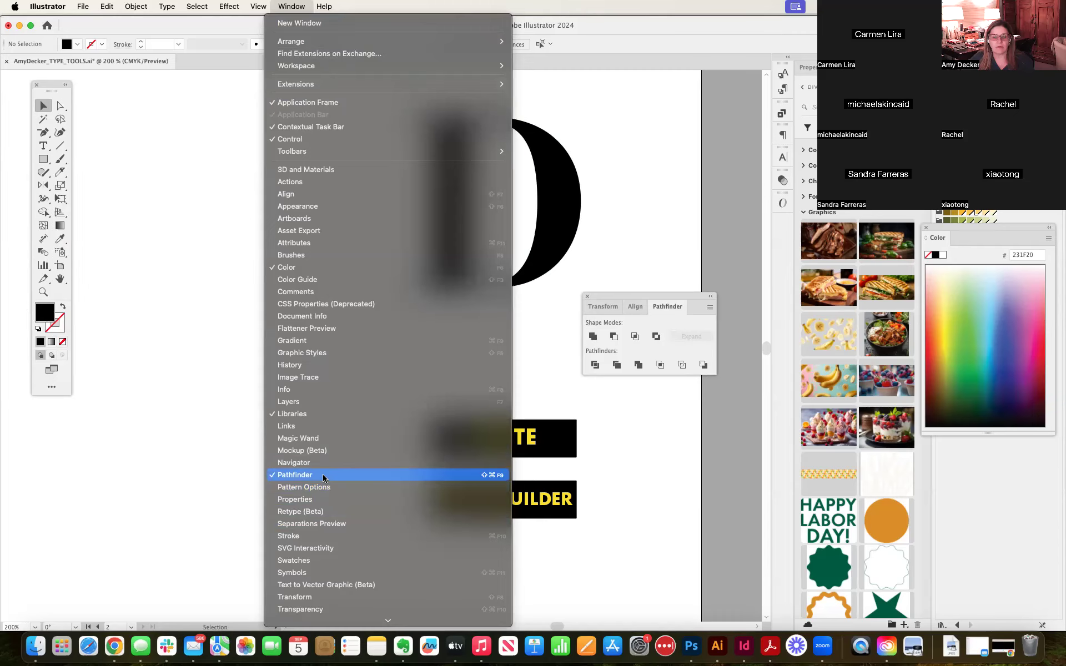
{"action": "left_click", "coordinate": [676, 206]}
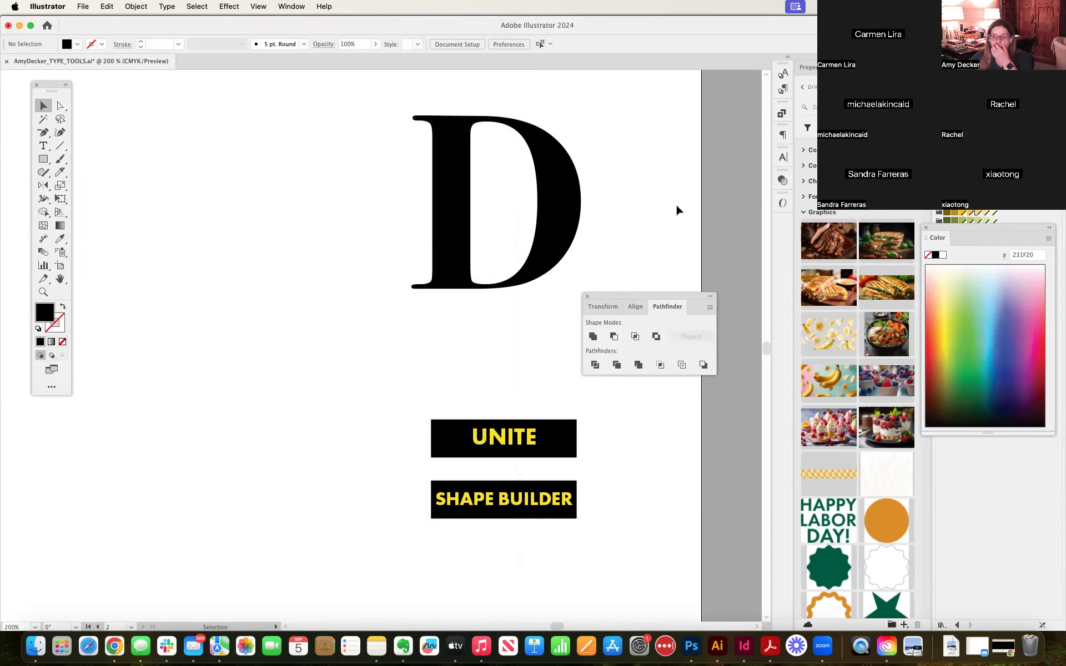
{"action": "left_click", "coordinate": [782, 114]}
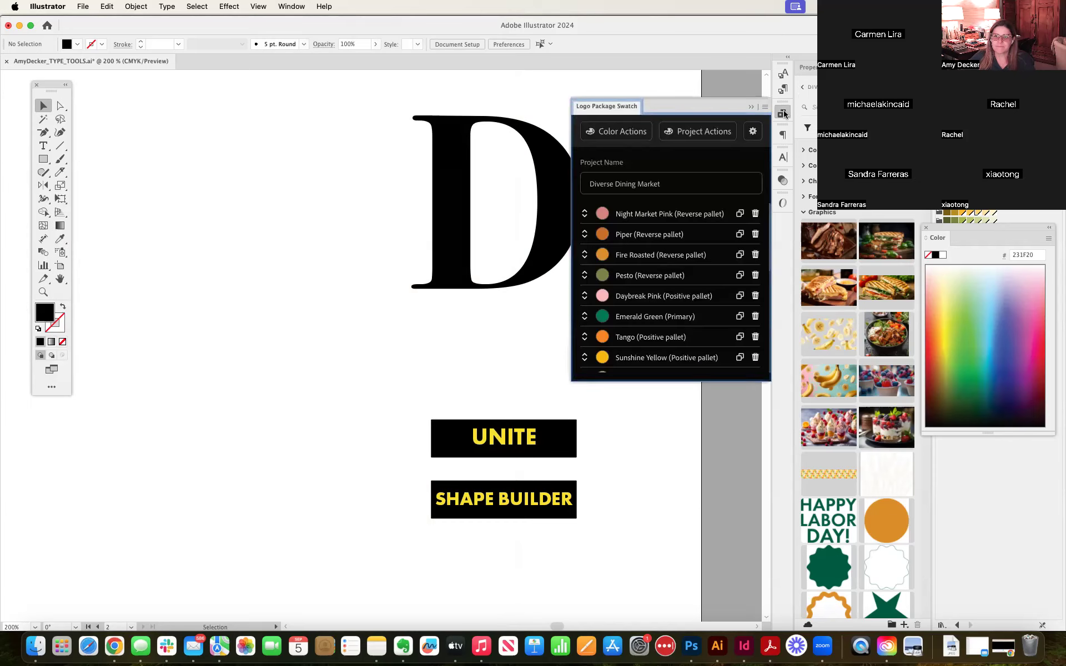
{"action": "left_click", "coordinate": [751, 107]}
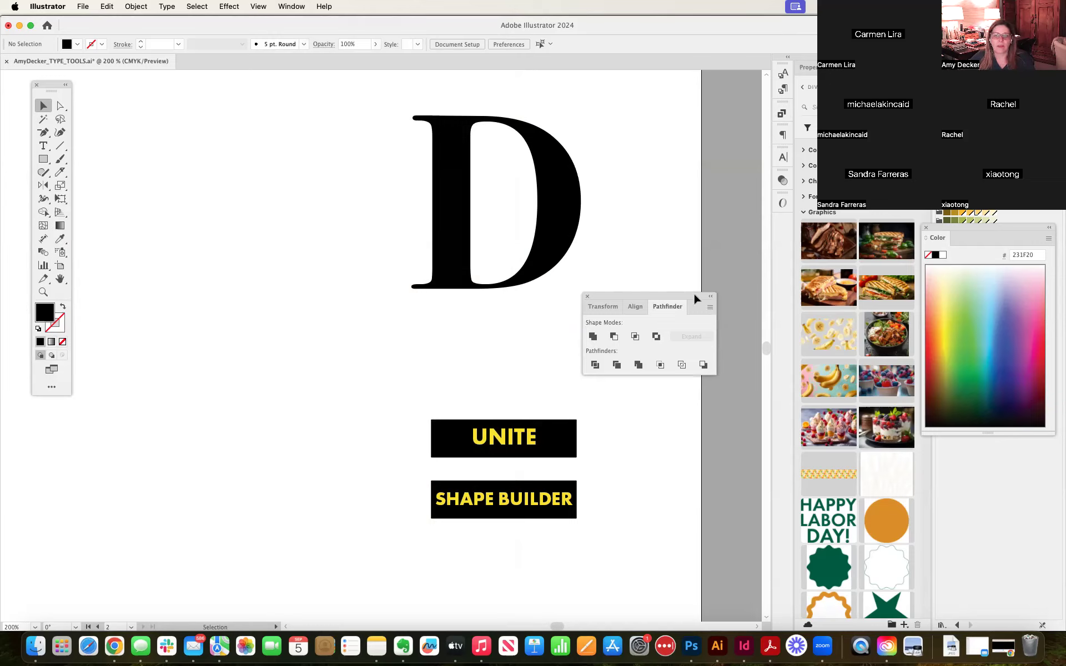
Step: Shift the Pathfinder panel aside, move the D to the left, and duplicate it about 154 pt to its right at the same height
{"action": "left_click_drag", "start_coordinate": [665, 293], "coordinate": [704, 281]}
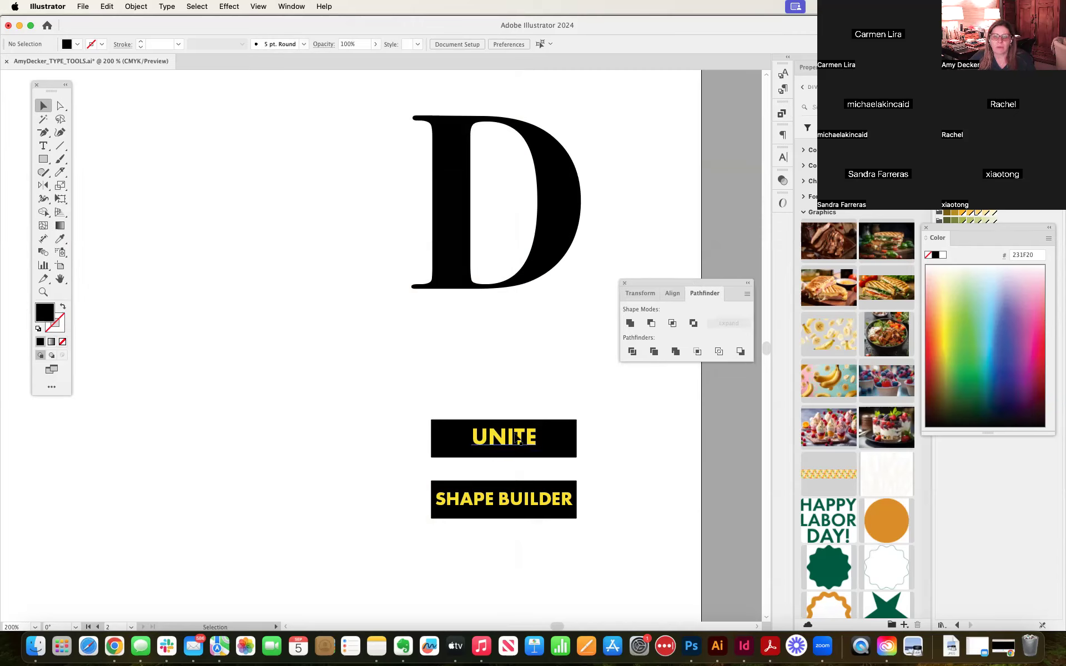
{"action": "left_click_drag", "start_coordinate": [497, 286], "coordinate": [335, 293]}
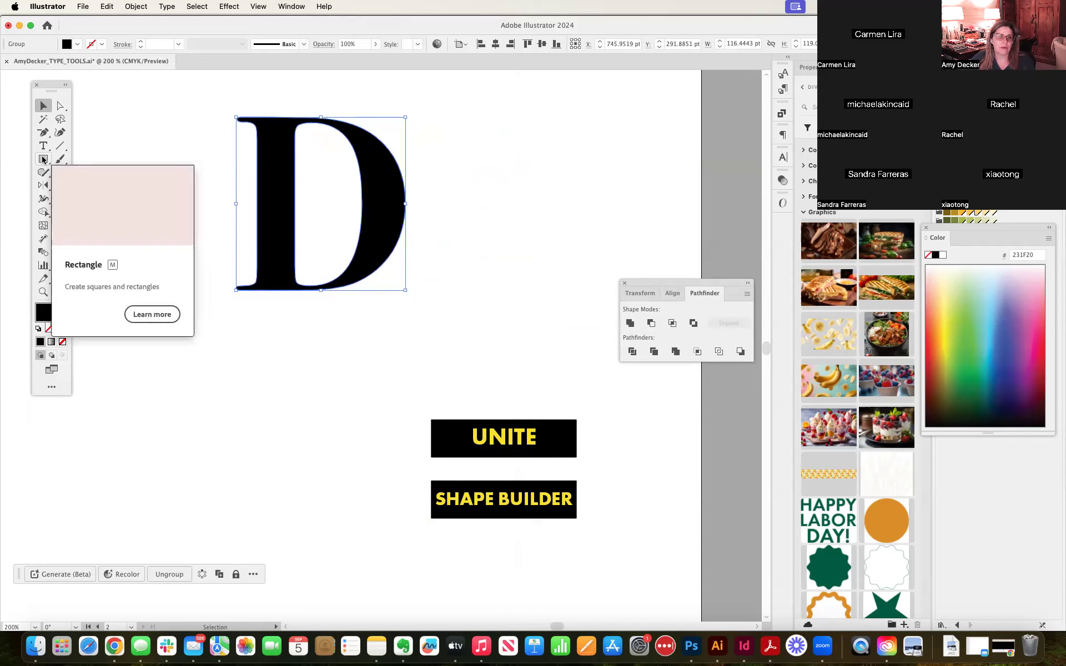
{"action": "left_click_drag", "start_coordinate": [270, 253], "coordinate": [496, 267]}
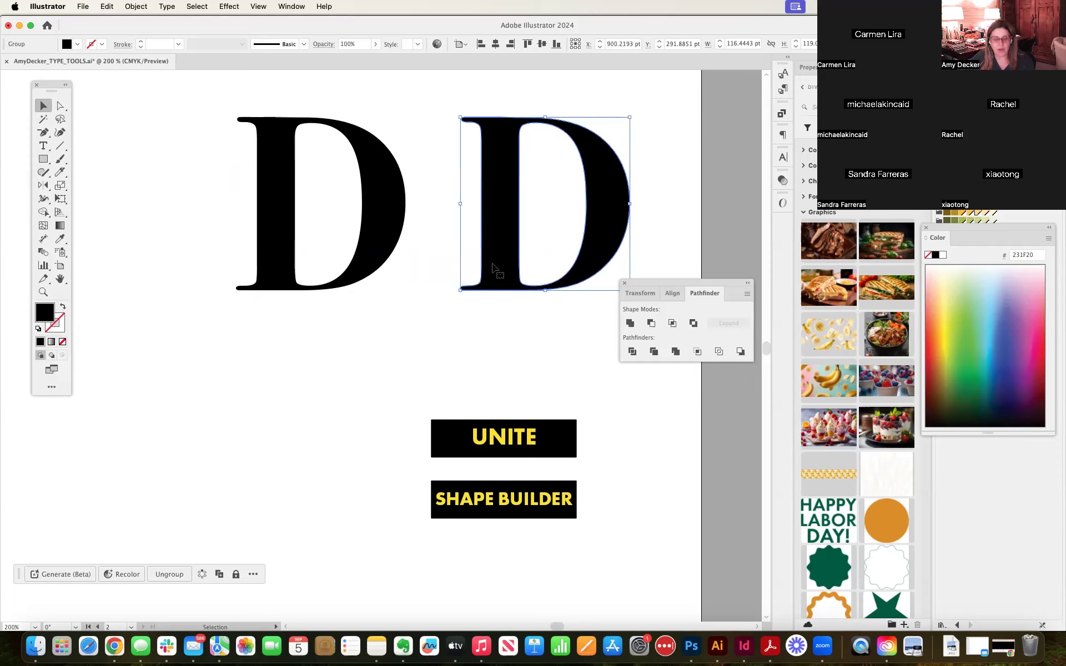
Step: Move the left D about 50 pt further left and select the right D
{"action": "left_click", "coordinate": [517, 314]}
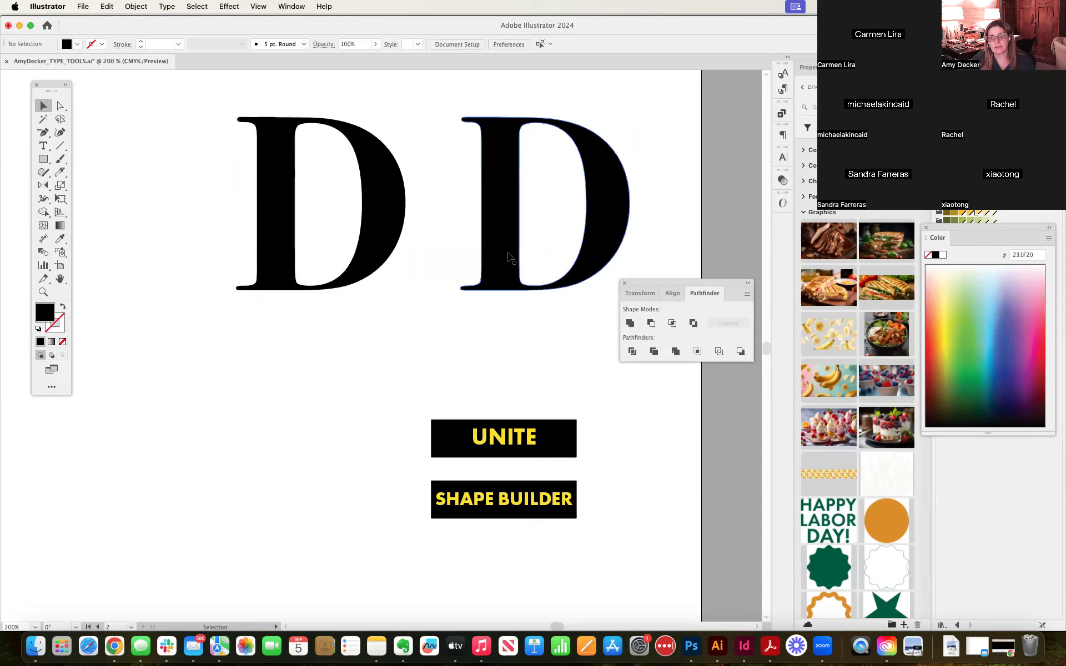
{"action": "left_click", "coordinate": [506, 265]}
{"action": "left_click_drag", "start_coordinate": [397, 258], "coordinate": [324, 259]}
{"action": "left_click", "coordinate": [515, 279]}
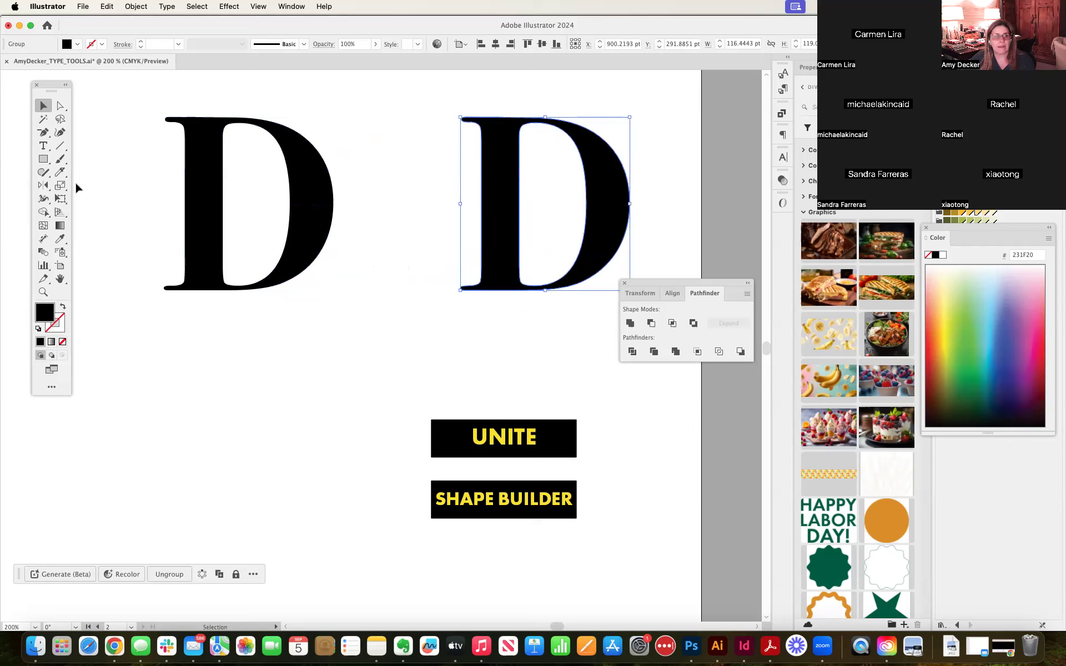
Step: Reflect the selected right D horizontally across a vertical axis just beside its stem so it overlaps the other D
{"action": "left_click", "coordinate": [43, 185]}
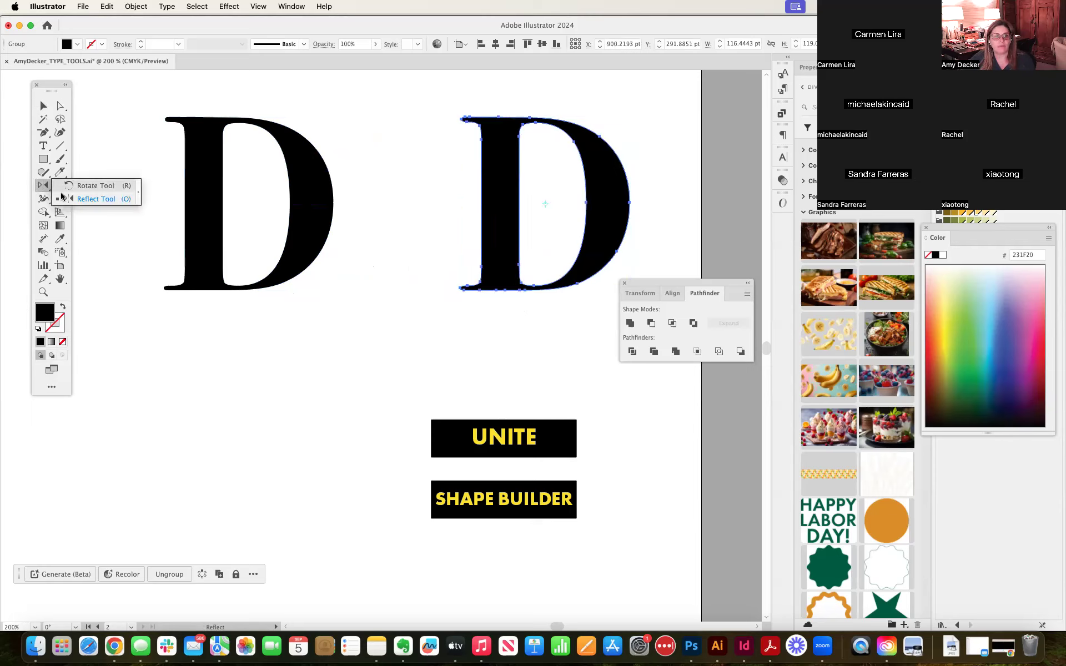
{"action": "left_click", "coordinate": [84, 199]}
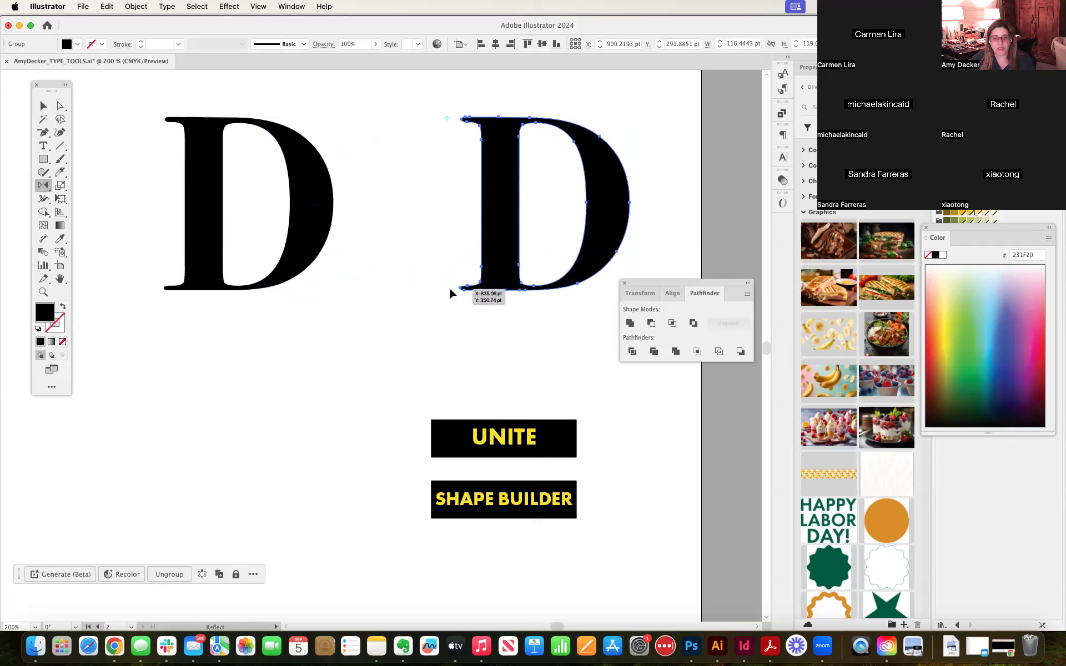
{"action": "left_click_drag", "start_coordinate": [449, 286], "coordinate": [448, 285]}
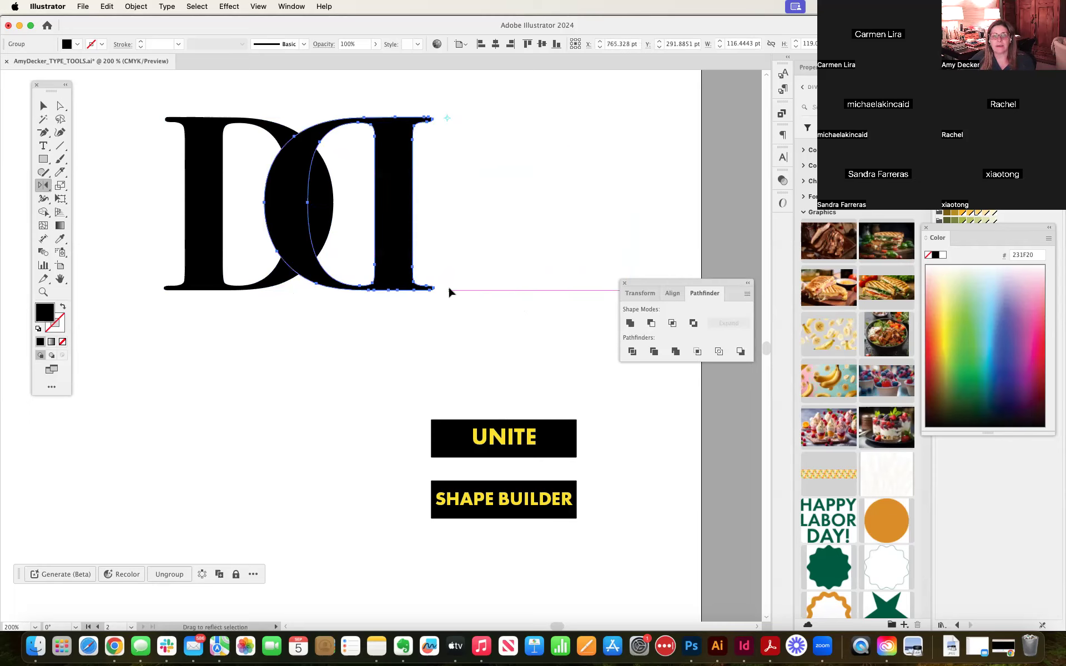
Step: Move the mirrored D about 25 pt left to deepen the overlap, and shift the pair right above the UNITE label
{"action": "left_click", "coordinate": [44, 106]}
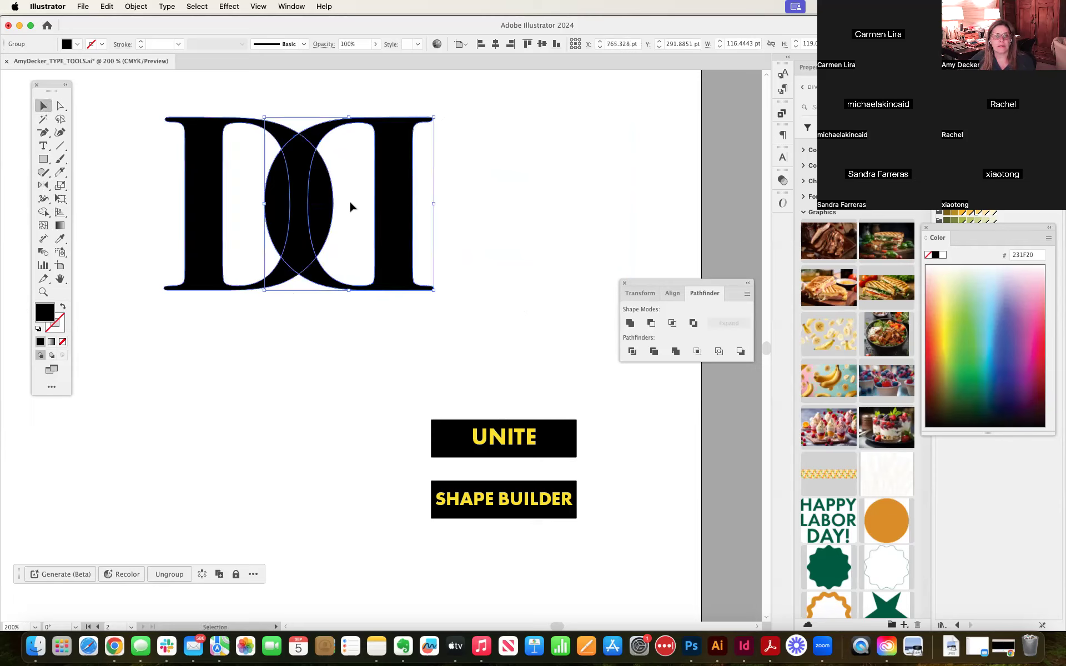
{"action": "left_click_drag", "start_coordinate": [396, 214], "coordinate": [358, 216]}
{"action": "left_click_drag", "start_coordinate": [213, 176], "coordinate": [369, 176]}
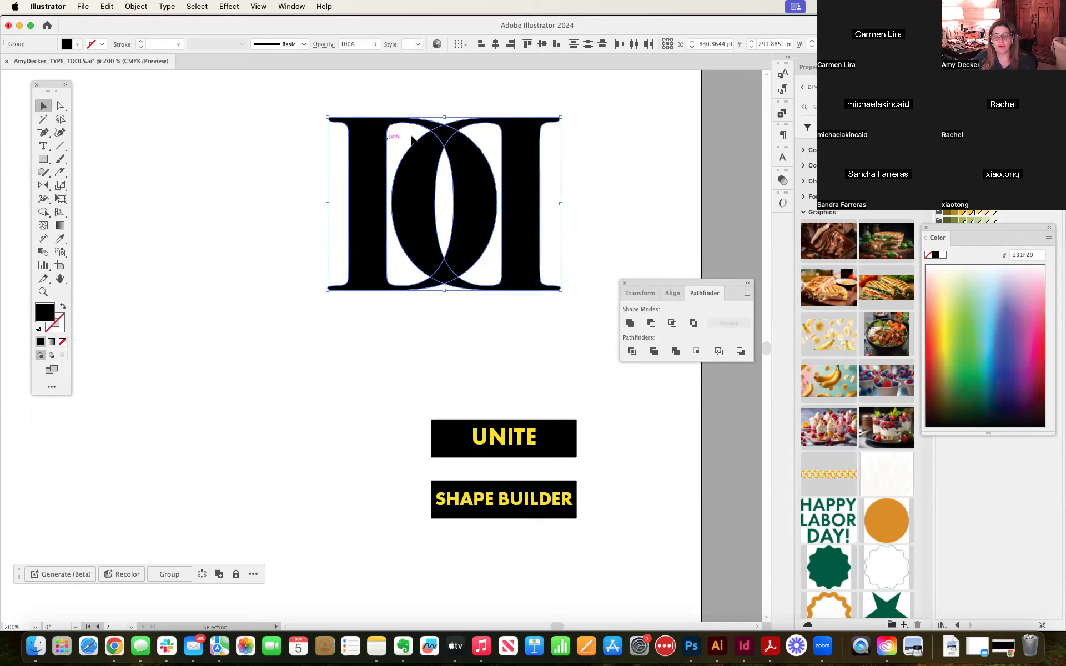
{"action": "left_click", "coordinate": [595, 169]}
Step: Unite the two overlapping black Ds into one shape with Pathfinder
{"action": "left_click", "coordinate": [417, 176]}
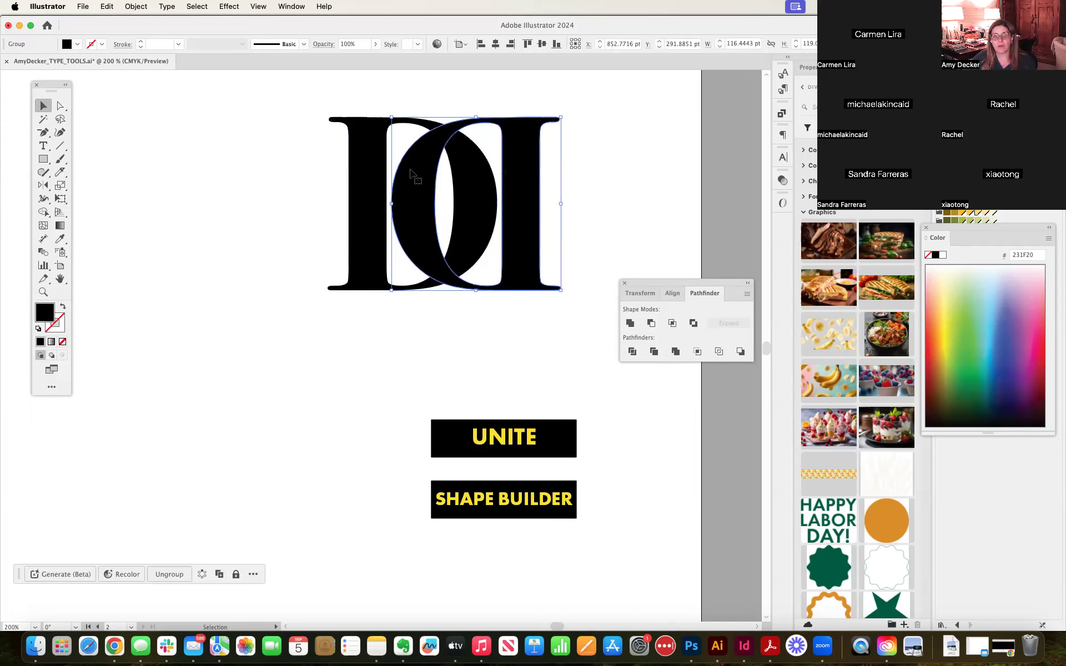
{"action": "left_click", "coordinate": [374, 170]}
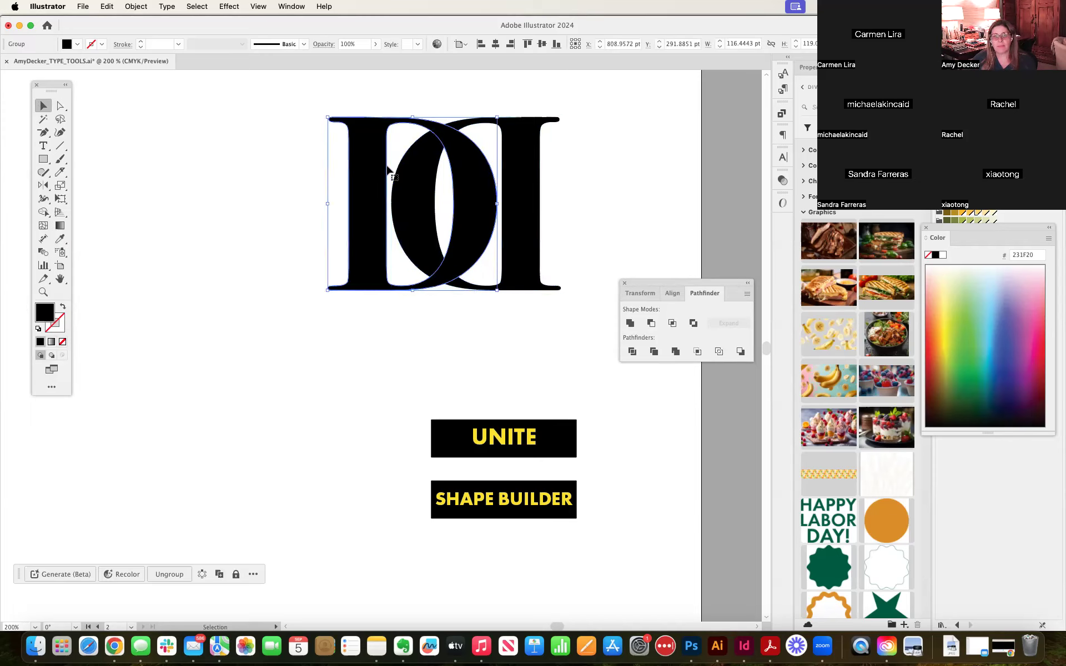
{"action": "left_click", "coordinate": [529, 176], "text": "shift"}
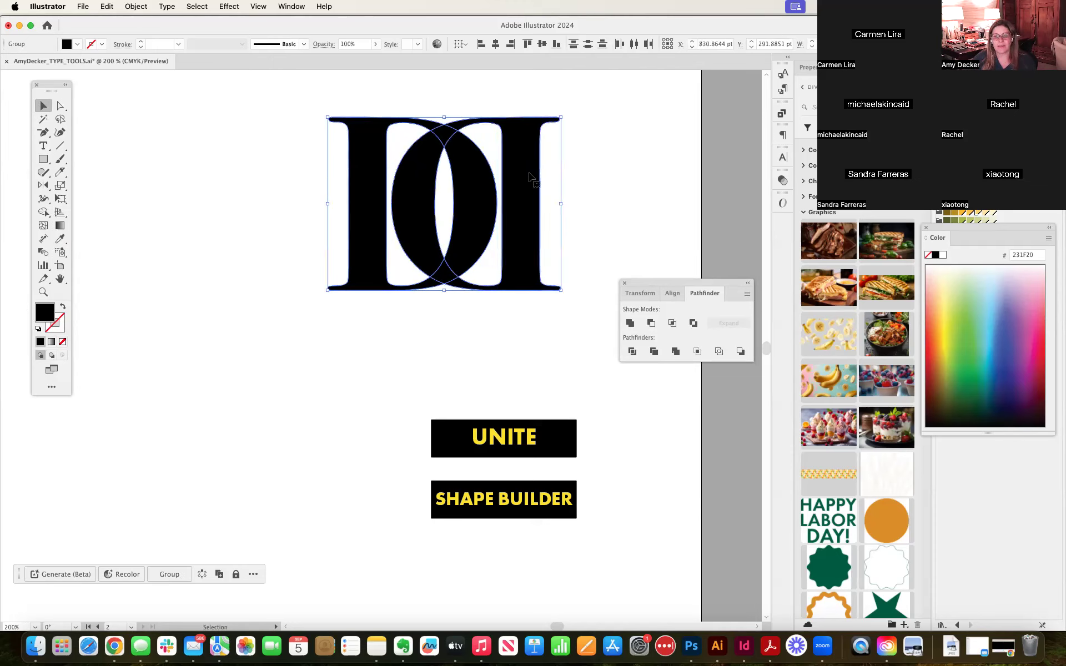
{"action": "left_click", "coordinate": [282, 132]}
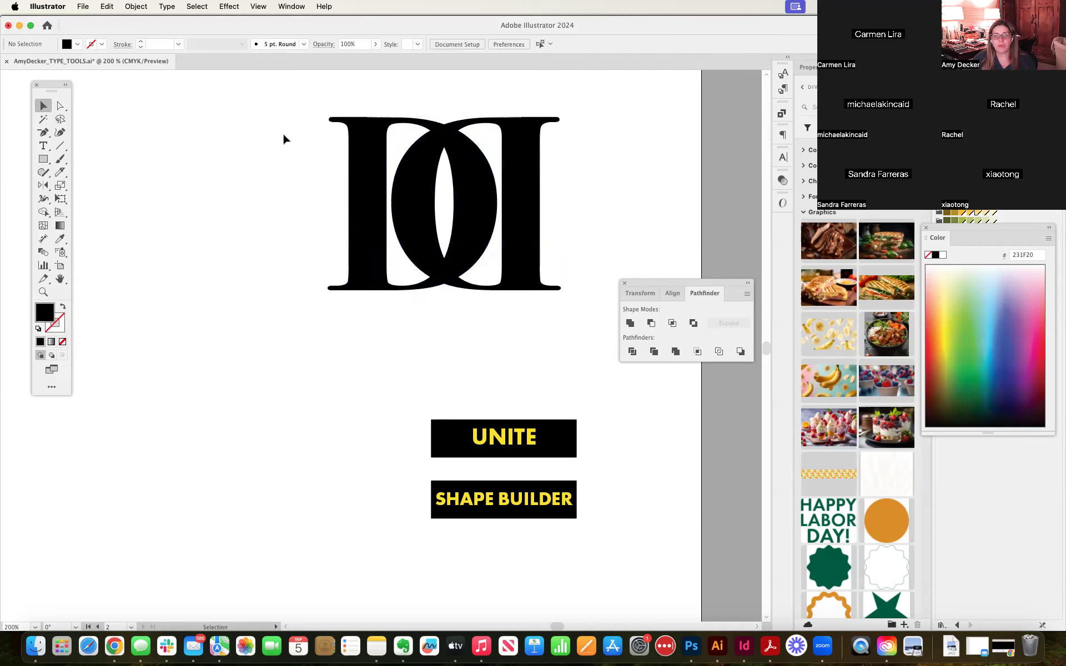
{"action": "left_click", "coordinate": [368, 138]}
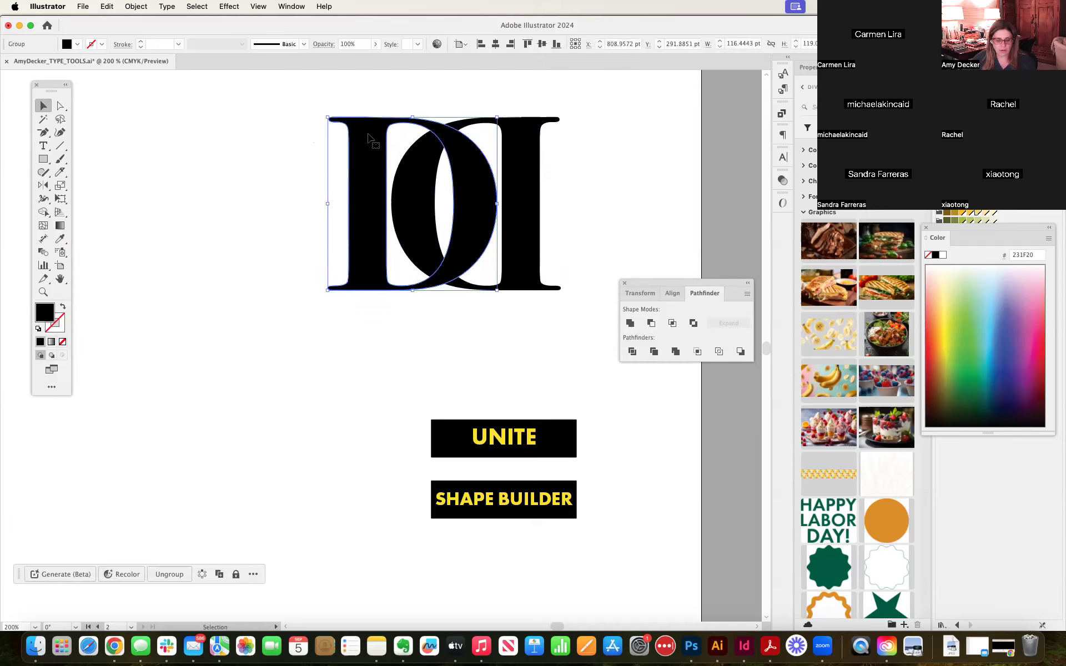
{"action": "left_click", "coordinate": [527, 144], "text": "shift"}
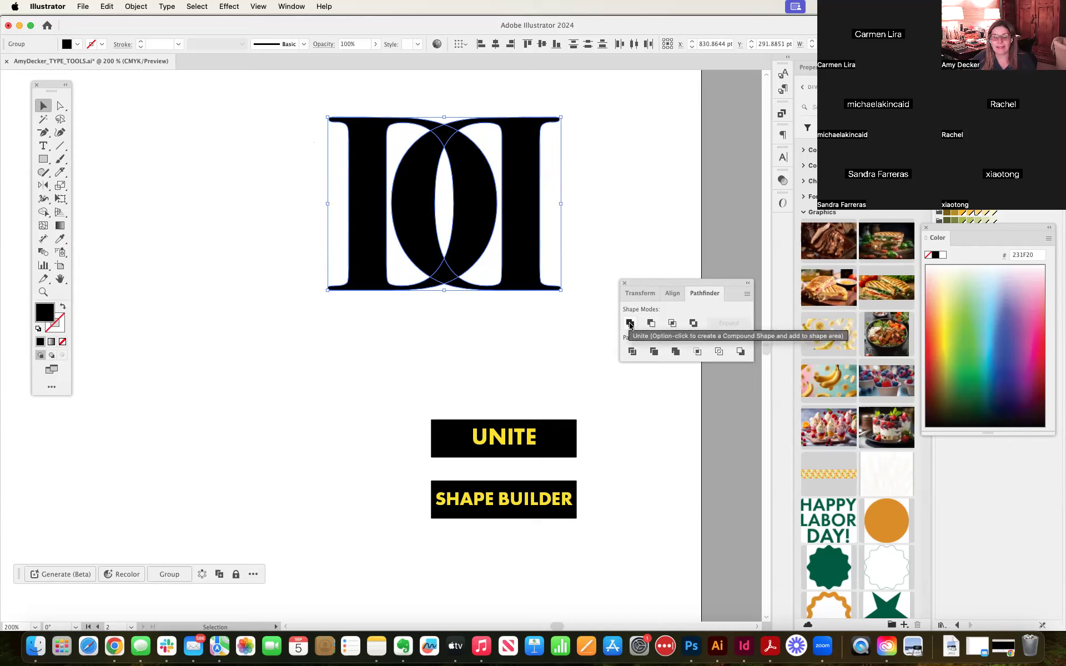
{"action": "left_click", "coordinate": [630, 324]}
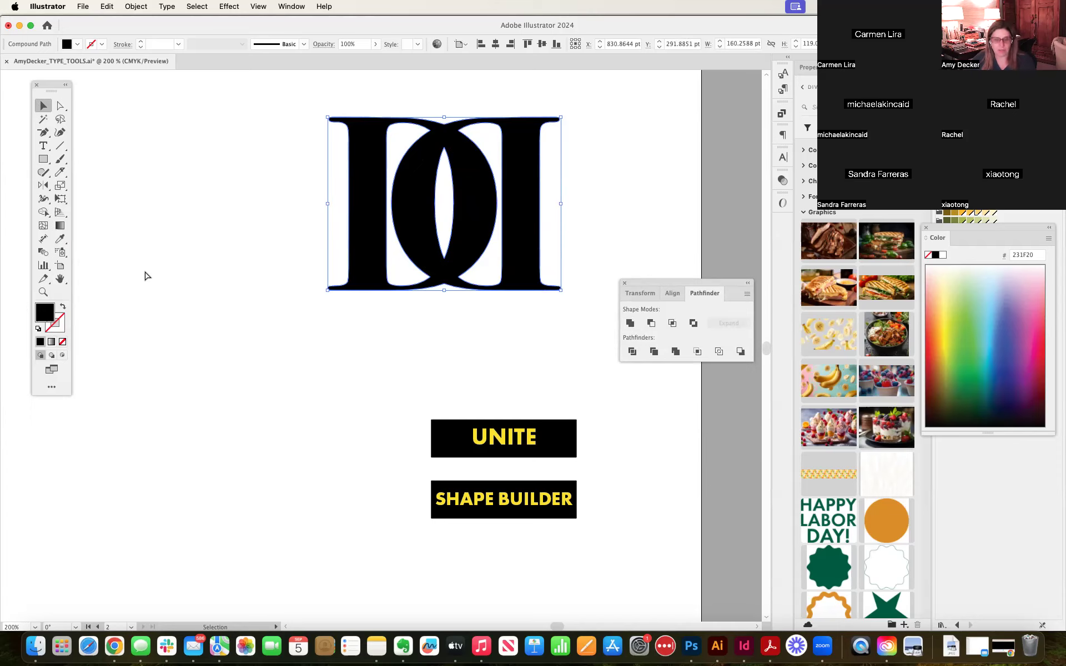
{"action": "left_click", "coordinate": [565, 177]}
Step: Fill the mirrored D green and the other D blue-violet (#484699), and deselect them
{"action": "left_click", "coordinate": [528, 178]}
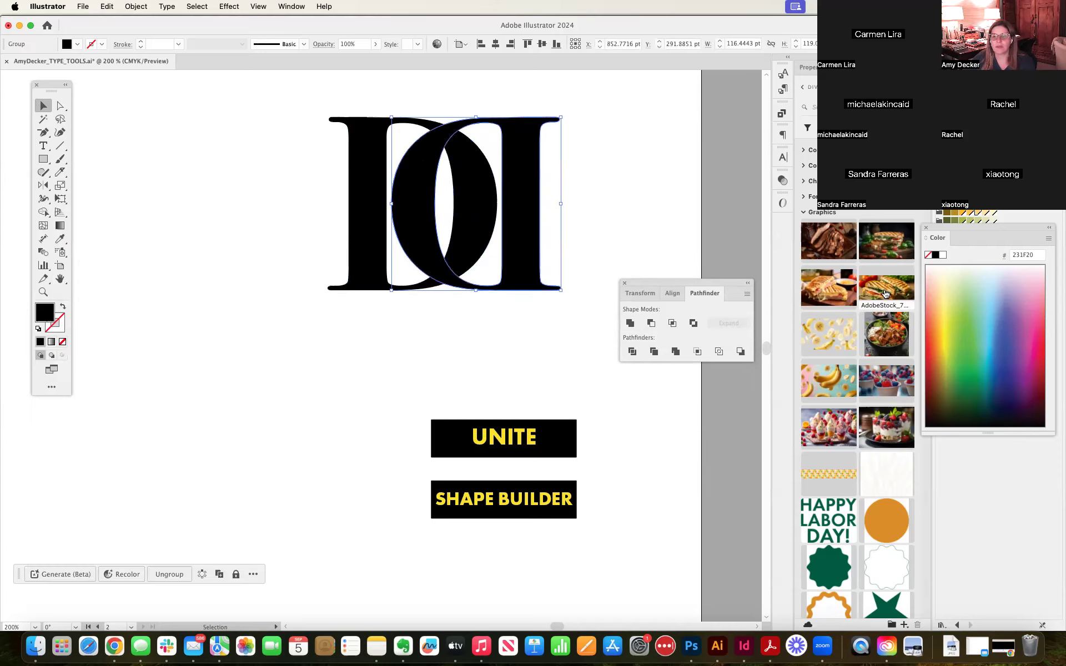
{"action": "left_click", "coordinate": [965, 350]}
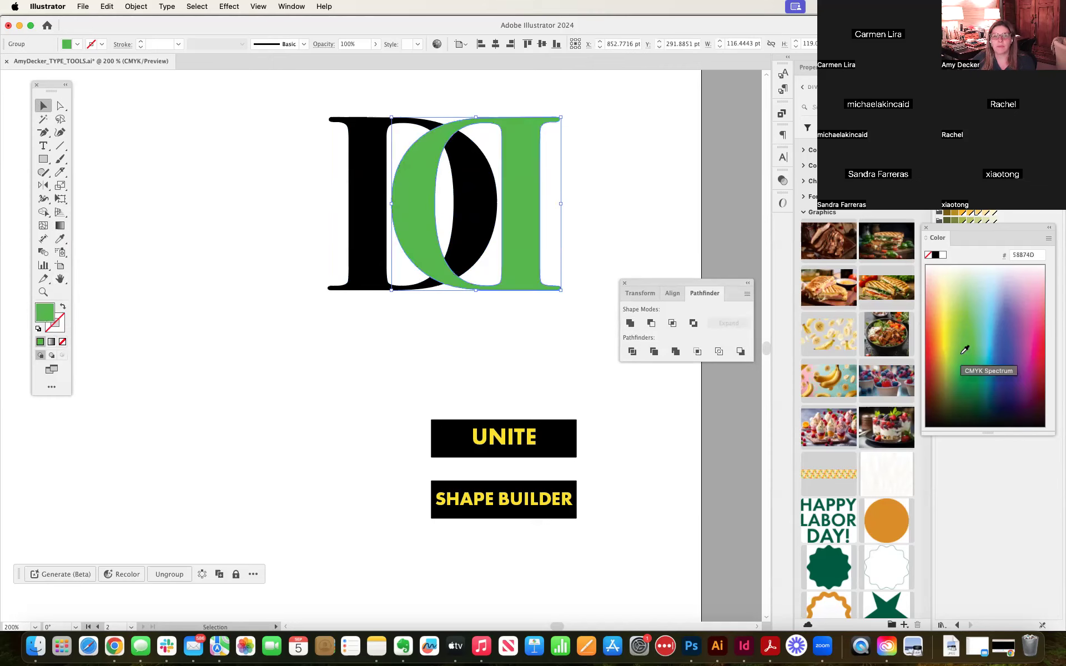
{"action": "left_click", "coordinate": [371, 200]}
{"action": "left_click", "coordinate": [1013, 357]}
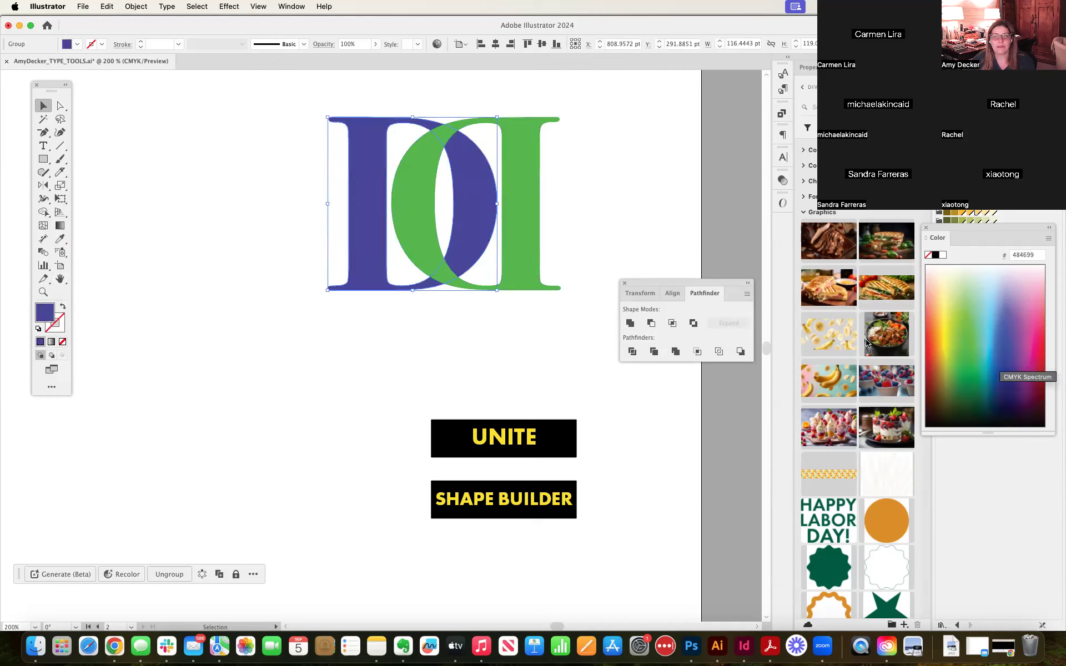
{"action": "left_click", "coordinate": [590, 146]}
Step: Try uniting the green and blue-violet Ds and moving the merged shape left, and undo these changes
{"action": "left_click_drag", "start_coordinate": [313, 113], "coordinate": [597, 321]}
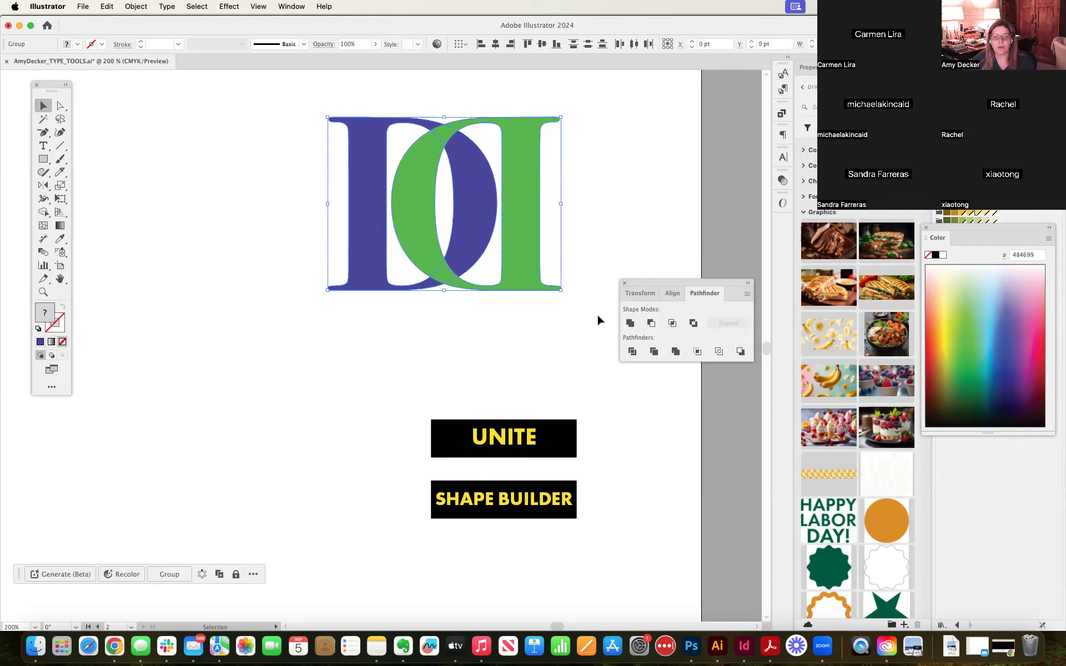
{"action": "left_click", "coordinate": [629, 322]}
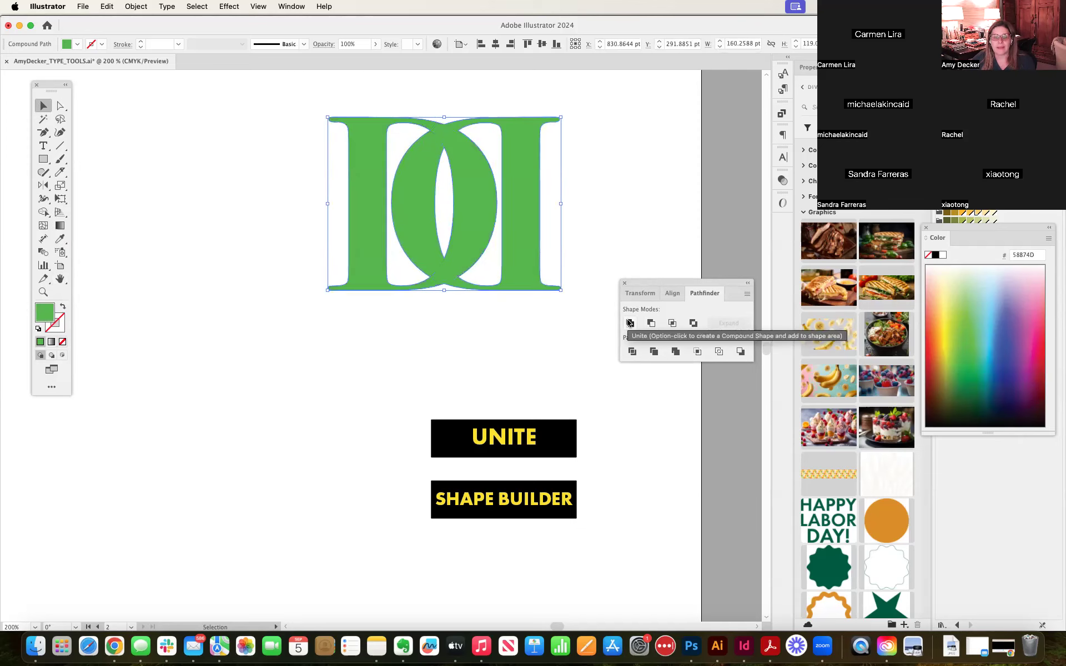
{"action": "left_click_drag", "start_coordinate": [537, 203], "coordinate": [422, 193]}
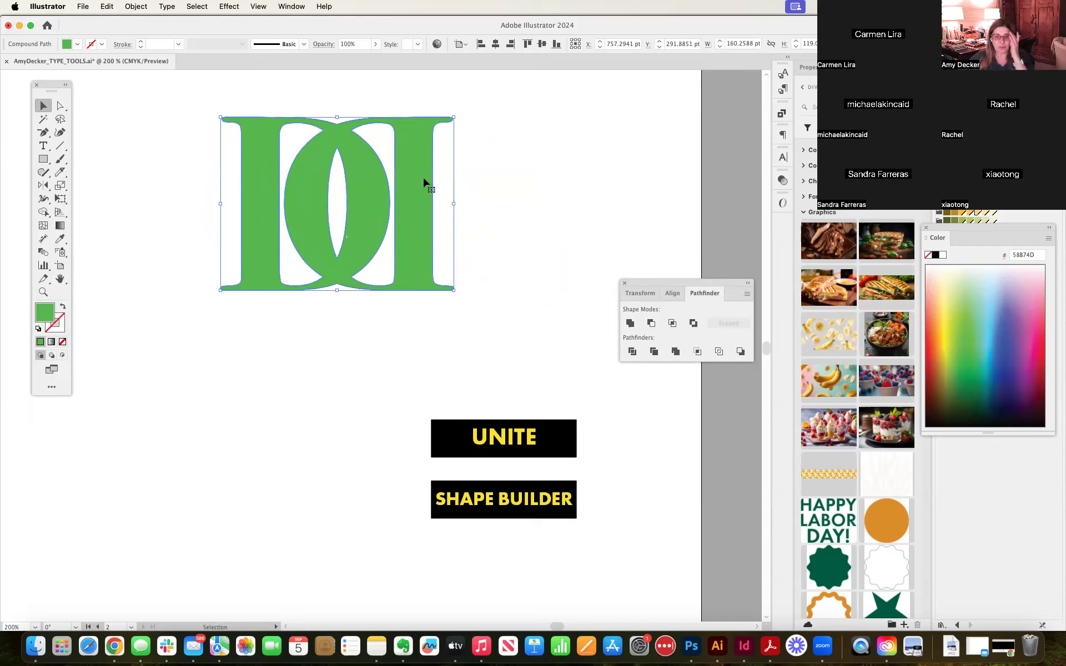
{"action": "left_click_drag", "start_coordinate": [432, 166], "coordinate": [413, 171]}
{"action": "key", "text": "super+z"}
{"action": "key", "text": "super+z"}
{"action": "key", "text": "super+z"}
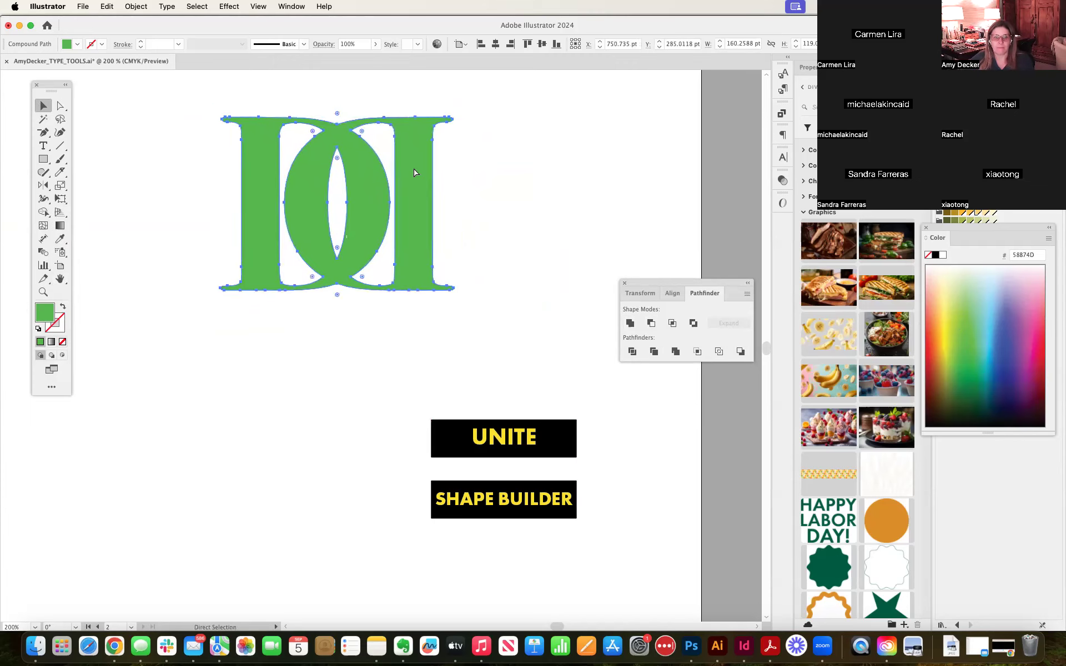
Step: Duplicate the two-color D pair about 208 pt to its left and unite the copy into a single shape
{"action": "left_click", "coordinate": [577, 166]}
{"action": "left_click_drag", "start_coordinate": [319, 178], "coordinate": [219, 217]}
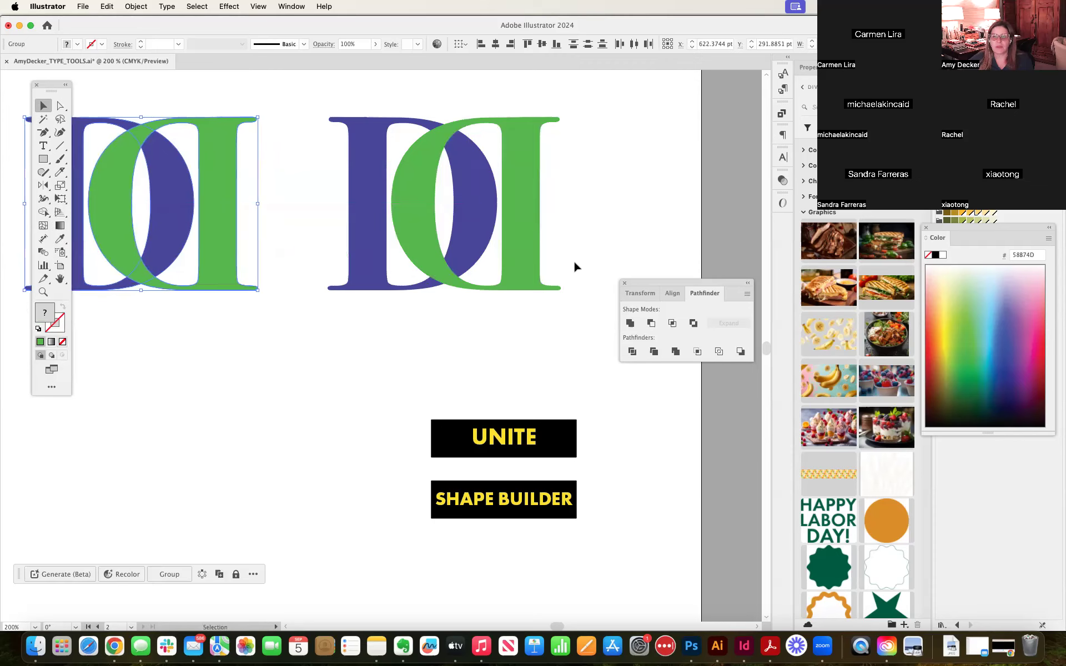
{"action": "left_click", "coordinate": [630, 323]}
{"action": "left_click", "coordinate": [616, 181]}
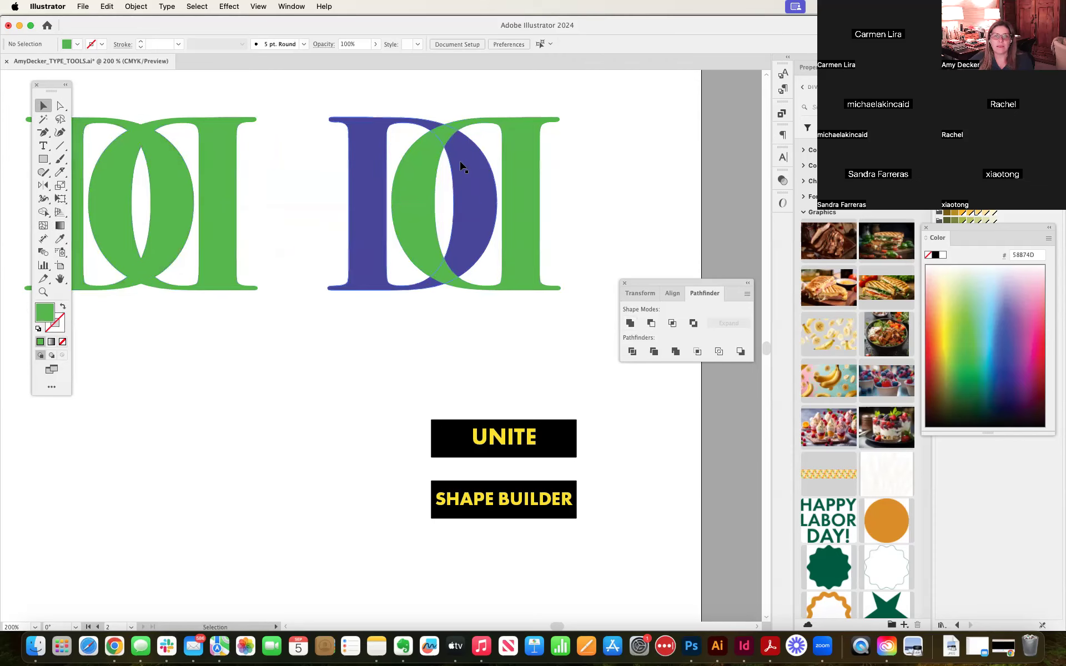
Step: Move the two-color D pair about 22 pt right and deselect it
{"action": "left_click_drag", "start_coordinate": [330, 99], "coordinate": [600, 305]}
{"action": "left_click_drag", "start_coordinate": [521, 247], "coordinate": [555, 247]}
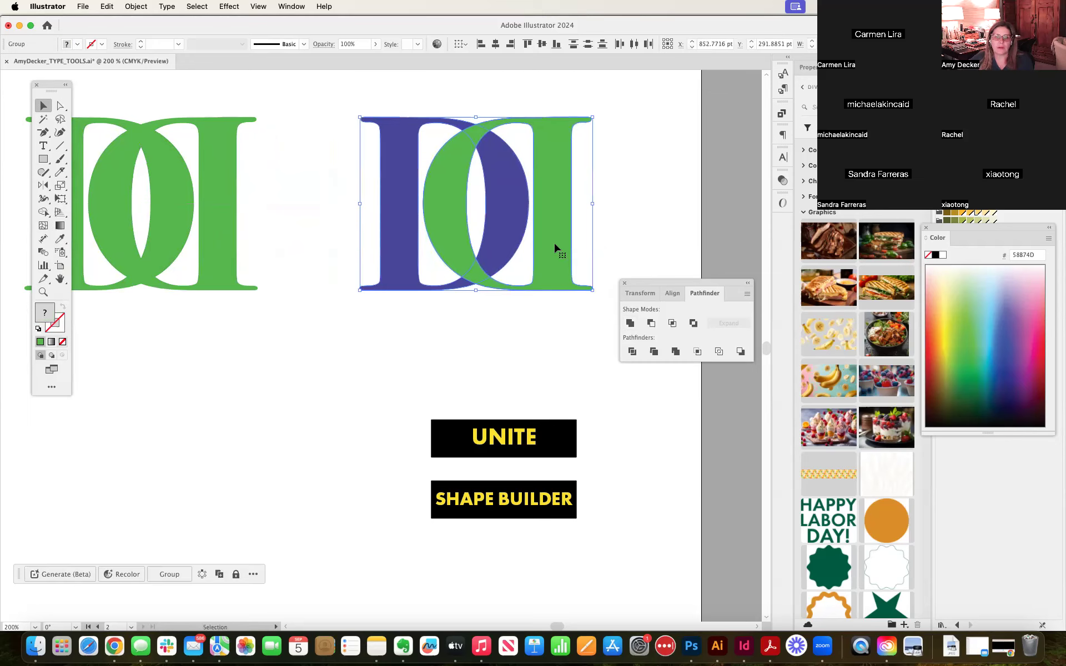
{"action": "left_click", "coordinate": [660, 197]}
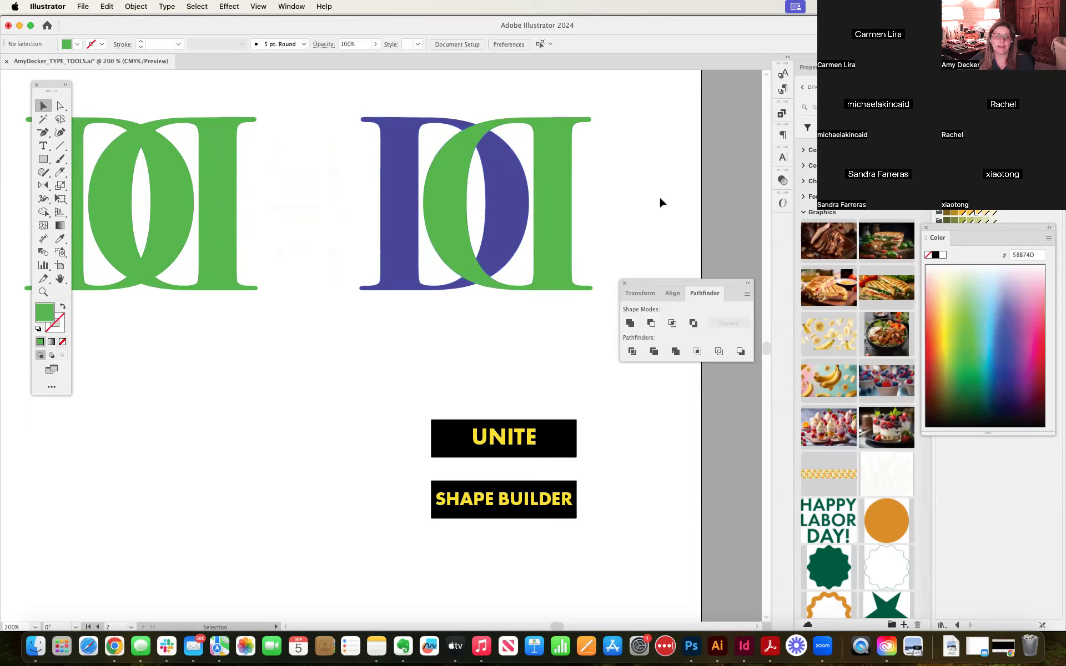
Step: Draw a horizontal rectangle about 132 by 19 pt across the two-color Ds, fill it yellow, and center it between their stems
{"action": "left_click", "coordinate": [43, 159]}
{"action": "left_click_drag", "start_coordinate": [377, 185], "coordinate": [569, 212]}
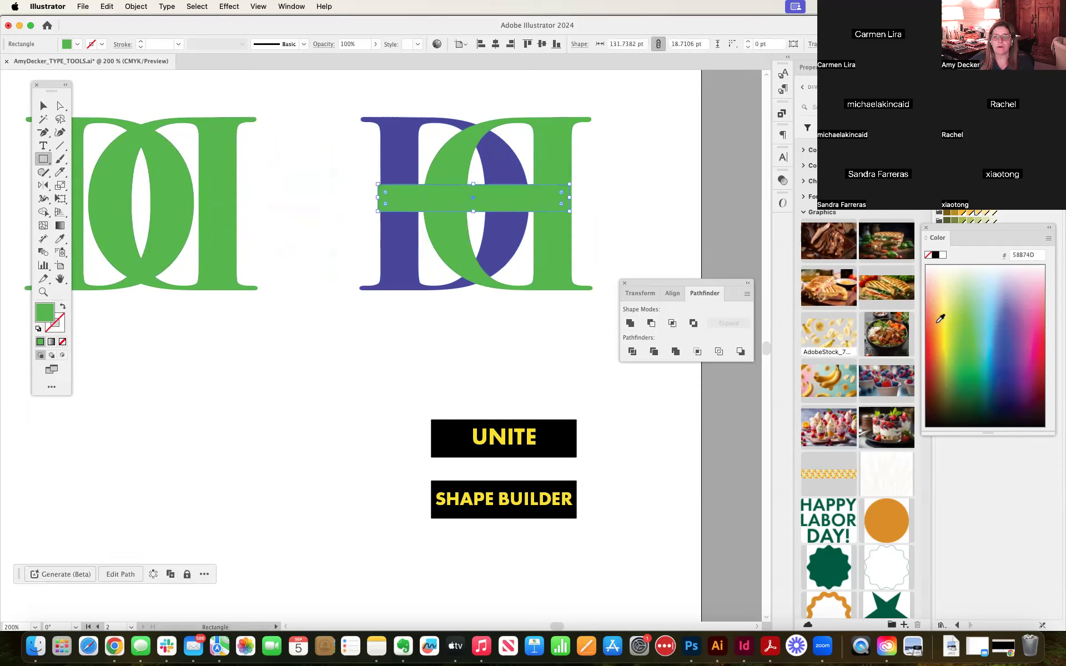
{"action": "left_click", "coordinate": [947, 317]}
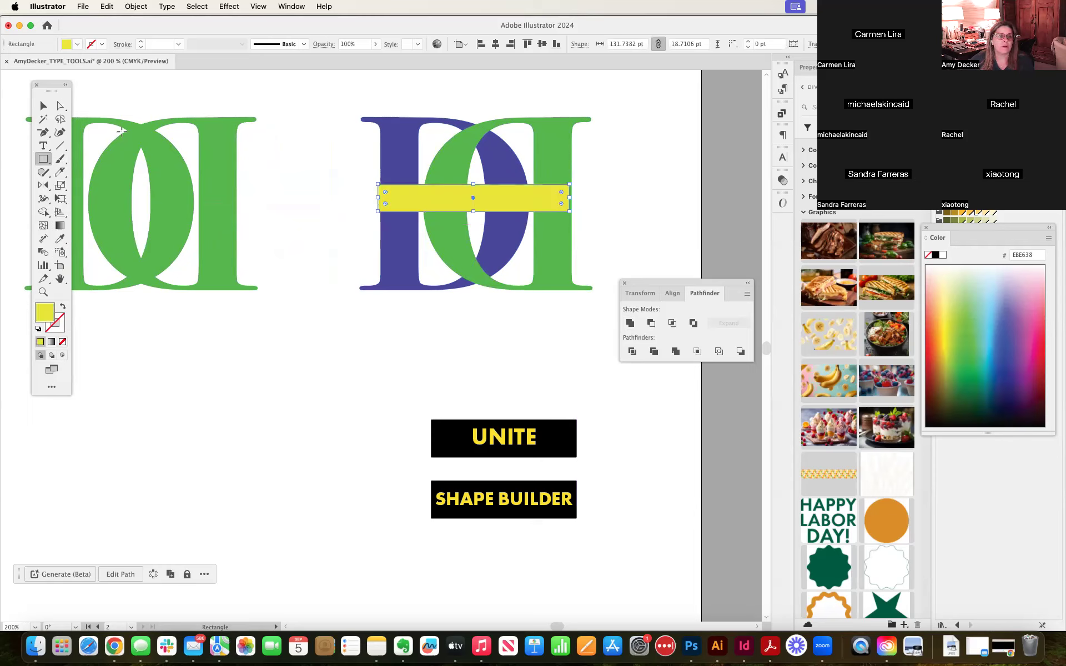
{"action": "key", "text": "a"}
{"action": "left_click_drag", "start_coordinate": [377, 198], "coordinate": [381, 196]}
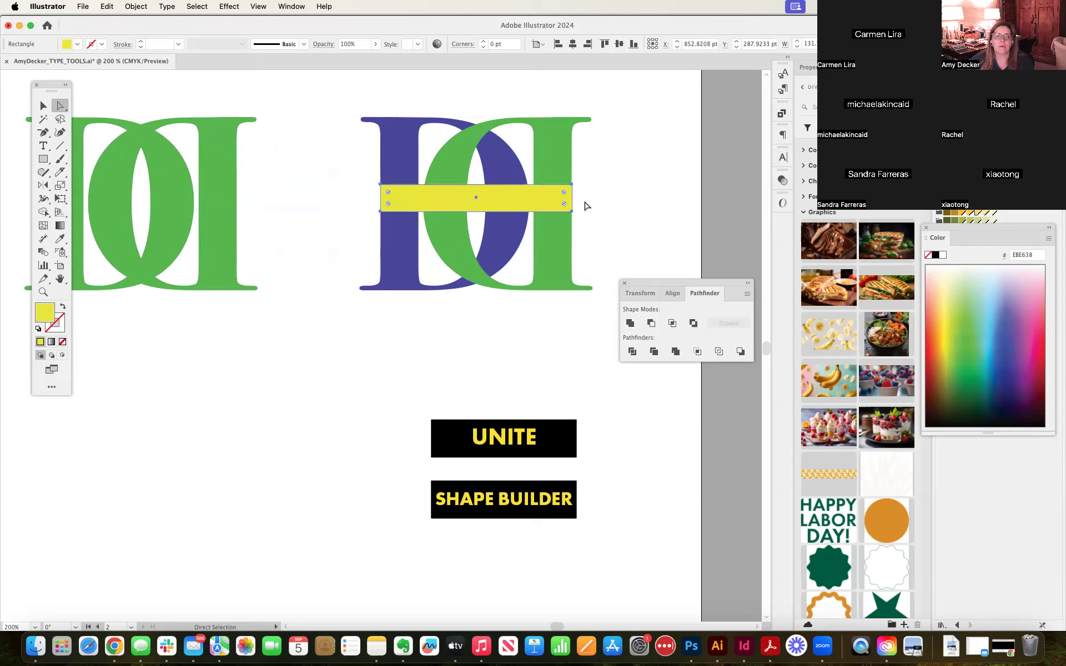
Step: Duplicate the yellow bar once above and once below the original at even spacing across the Ds, and deselect
{"action": "left_click", "coordinate": [575, 201]}
{"action": "left_click_drag", "start_coordinate": [574, 201], "coordinate": [542, 153]}
{"action": "left_click", "coordinate": [610, 204]}
{"action": "left_click", "coordinate": [518, 202]}
{"action": "left_click", "coordinate": [685, 165]}
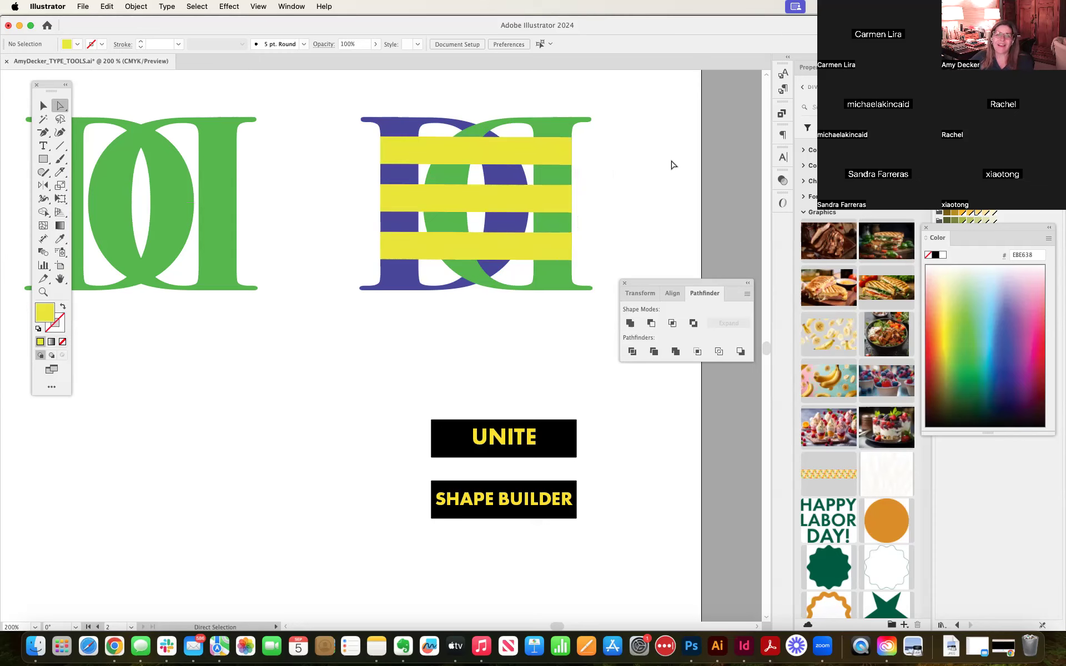
Step: Select the two-color Ds with the three yellow bars and try merging the lowest bar's leftmost pieces with the Shape Builder tool
{"action": "left_click_drag", "start_coordinate": [327, 96], "coordinate": [631, 324]}
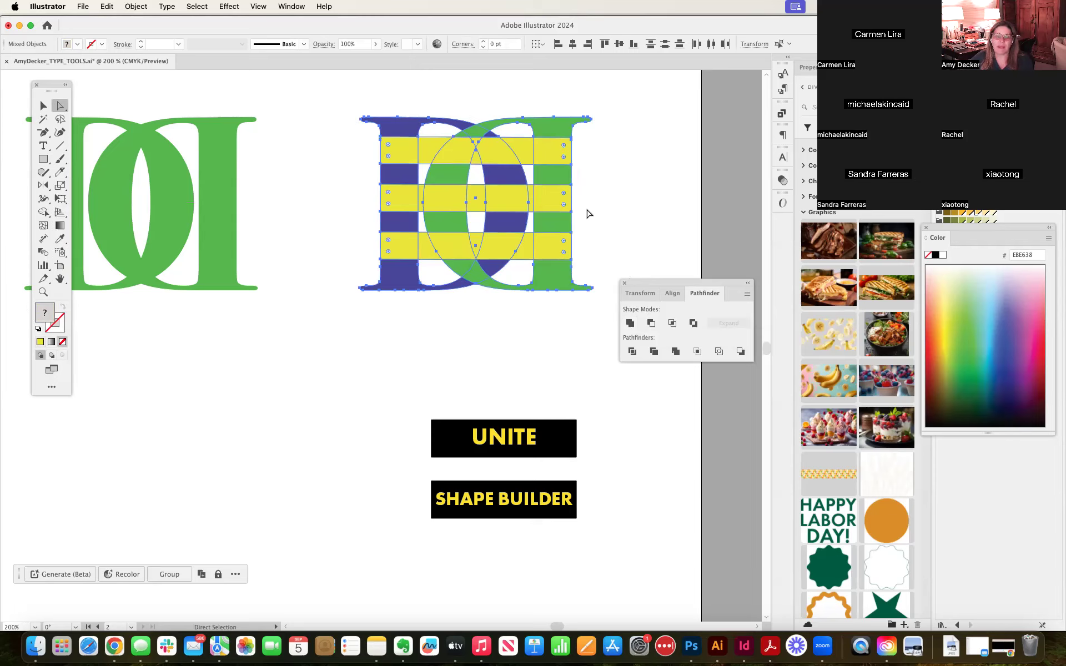
{"action": "left_click", "coordinate": [613, 206]}
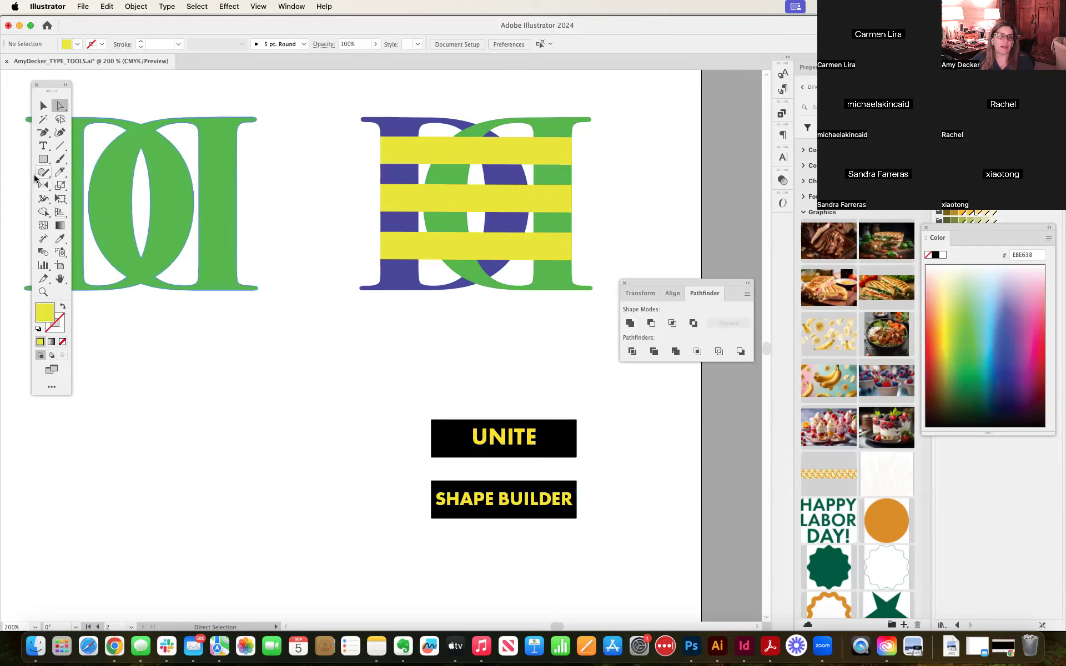
{"action": "left_click_drag", "start_coordinate": [338, 94], "coordinate": [608, 316]}
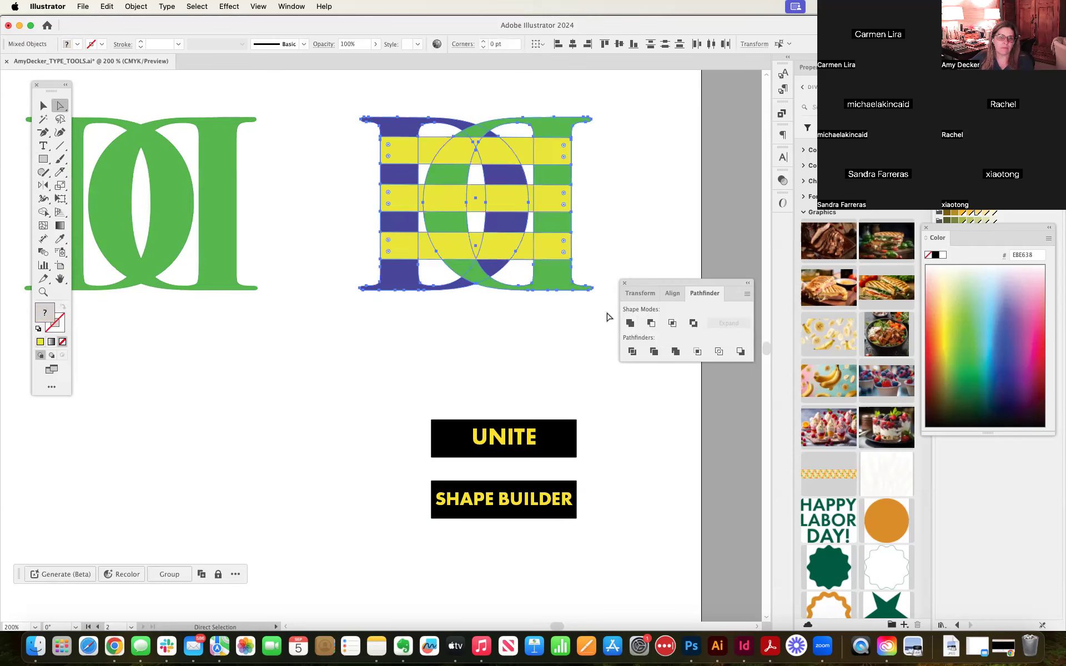
{"action": "left_click", "coordinate": [43, 216]}
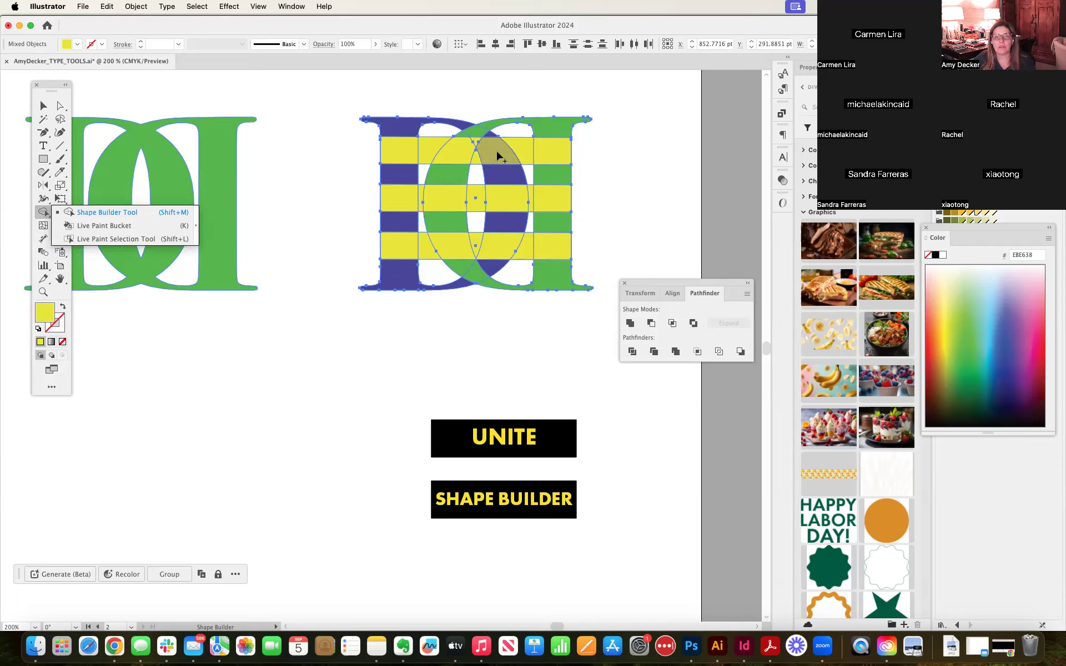
{"action": "left_click", "coordinate": [524, 148]}
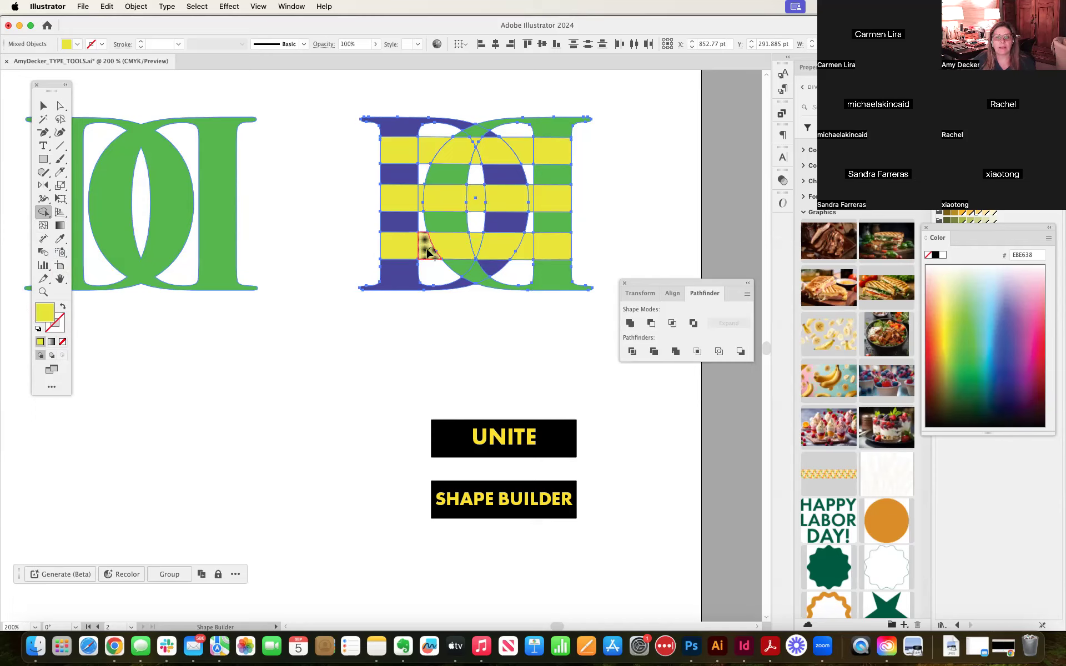
{"action": "left_click_drag", "start_coordinate": [429, 253], "coordinate": [405, 253]}
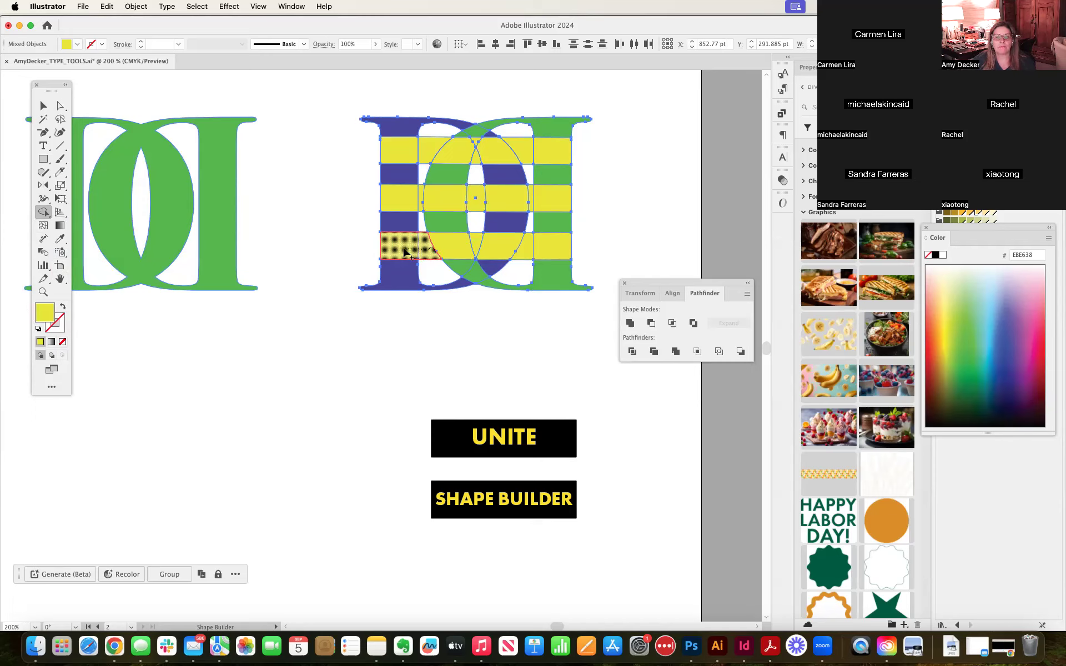
{"action": "left_click_drag", "start_coordinate": [405, 253], "coordinate": [406, 253]}
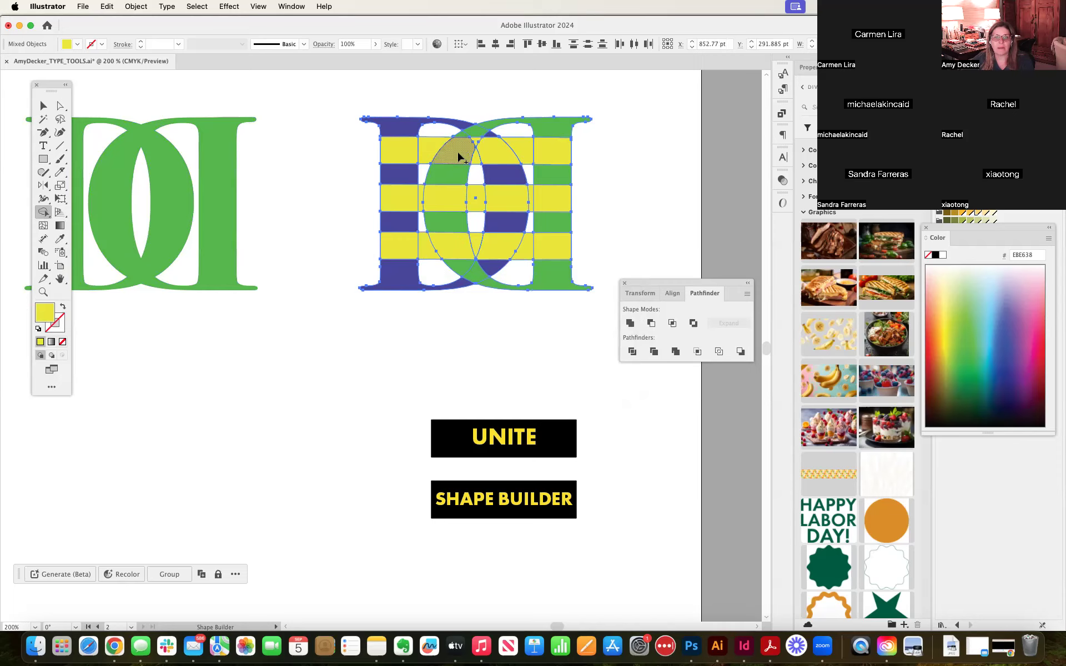
Step: Merge the upper bowl of the reversed D, the central lens opening and the gap beside the left stem as yellow areas with Shape Builder
{"action": "mouse_move", "coordinate": [459, 157]}
{"action": "left_mouse_down"}
{"action": "mouse_move", "coordinate": [475, 136]}
{"action": "mouse_move", "coordinate": [470, 158]}
{"action": "left_mouse_up"}
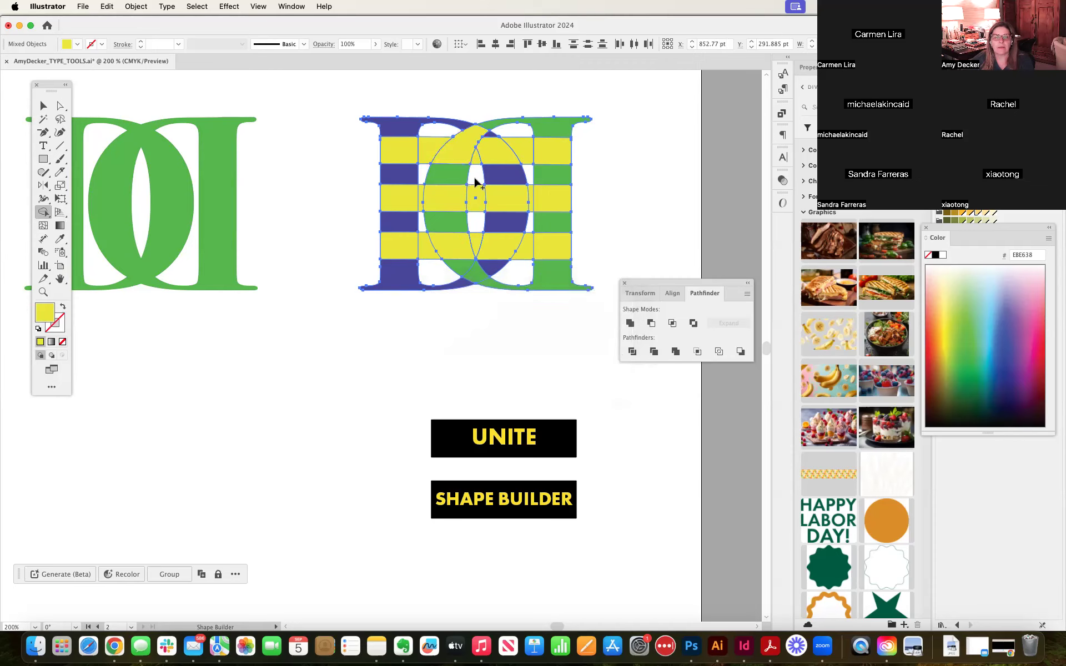
{"action": "left_click_drag", "start_coordinate": [477, 167], "coordinate": [478, 226]}
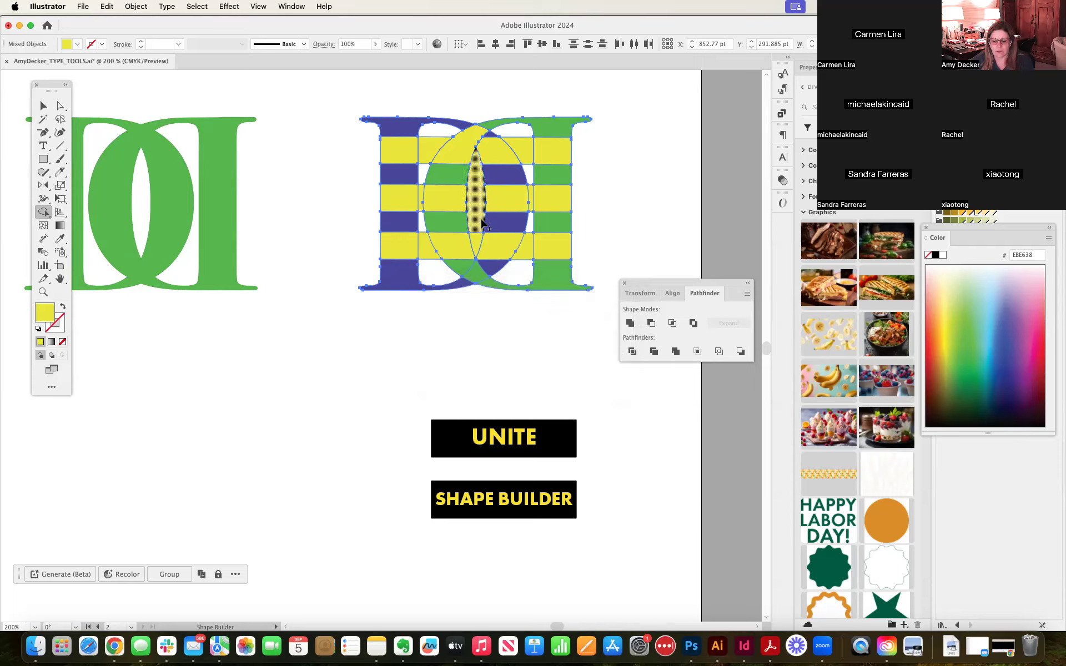
{"action": "left_click_drag", "start_coordinate": [430, 147], "coordinate": [425, 259]}
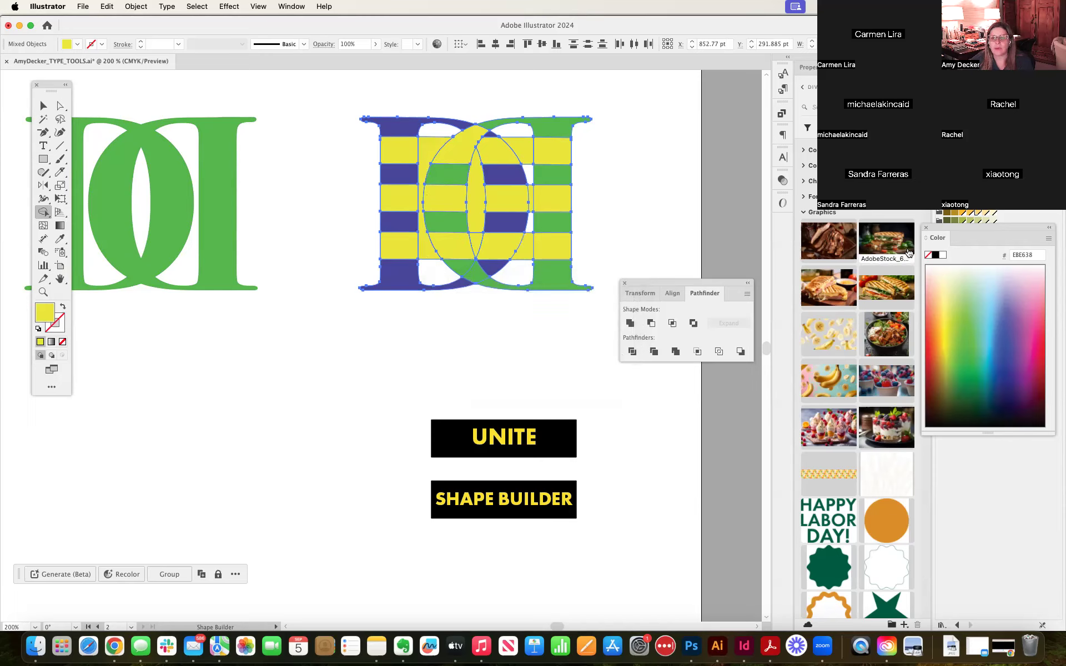
Step: Set the fill to white and use Shape Builder on the side gaps, the central lens and the top part of the reversed D
{"action": "left_click", "coordinate": [940, 255]}
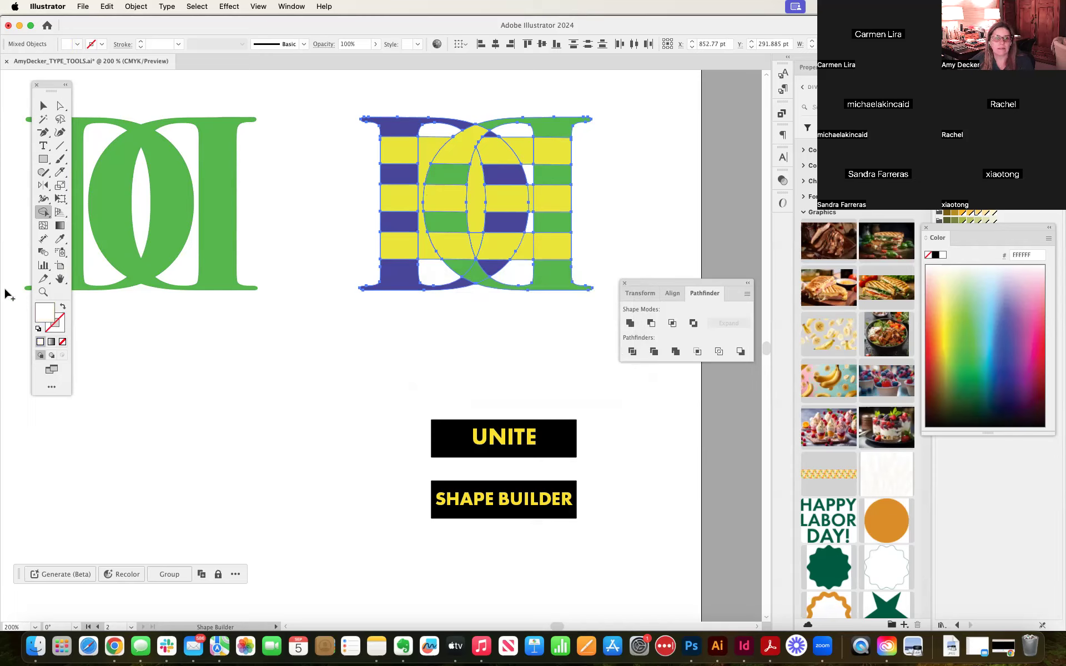
{"action": "left_click", "coordinate": [425, 147]}
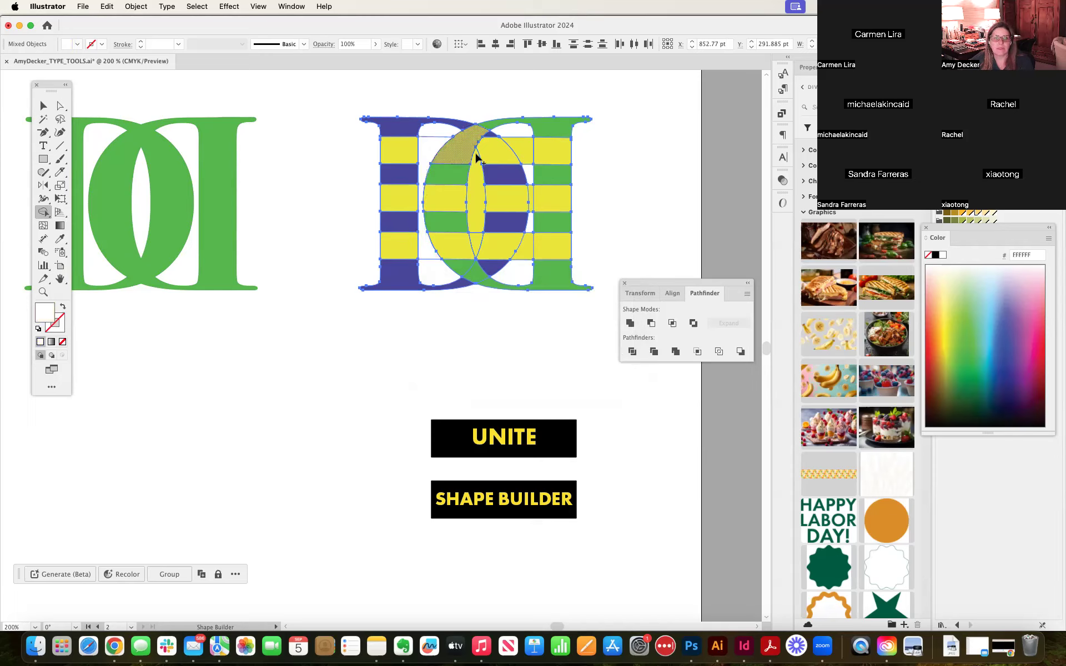
{"action": "left_click", "coordinate": [477, 166]}
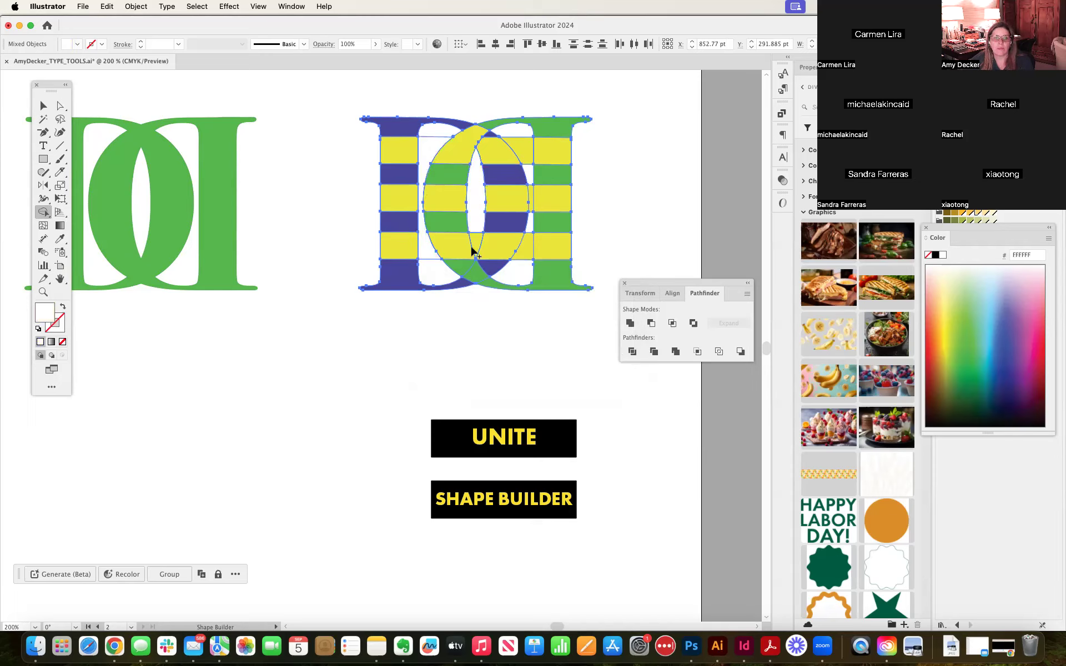
{"action": "left_click_drag", "start_coordinate": [475, 225], "coordinate": [476, 241]}
{"action": "left_click_drag", "start_coordinate": [529, 187], "coordinate": [528, 258]}
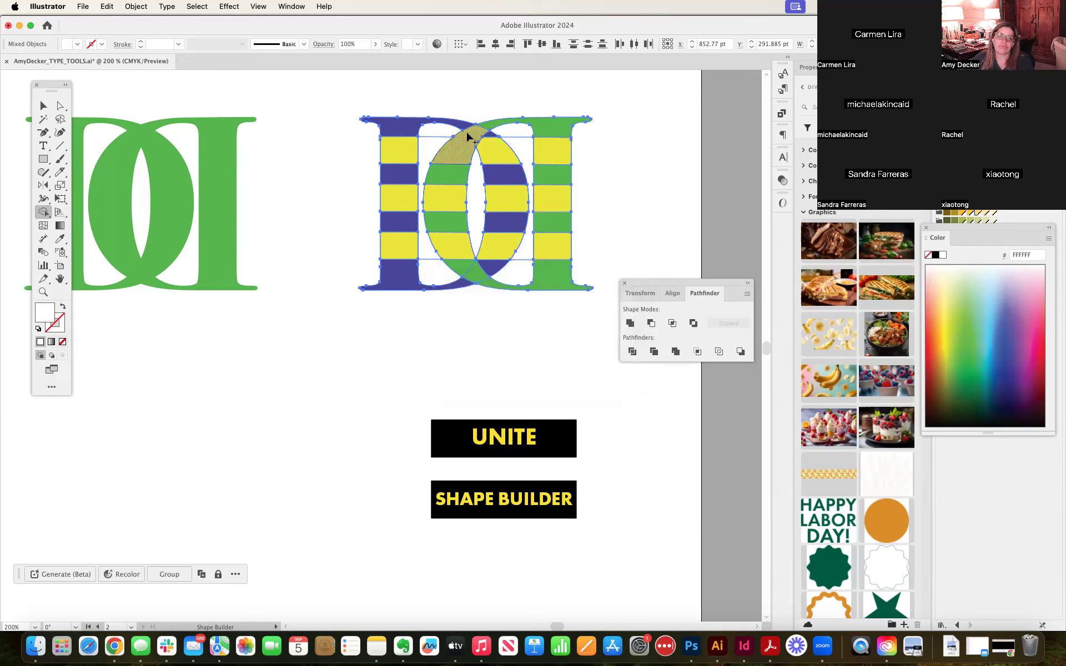
{"action": "mouse_move", "coordinate": [493, 126]}
{"action": "left_mouse_down"}
{"action": "mouse_move", "coordinate": [470, 138]}
{"action": "mouse_move", "coordinate": [451, 180]}
{"action": "mouse_move", "coordinate": [466, 155]}
{"action": "left_mouse_up"}
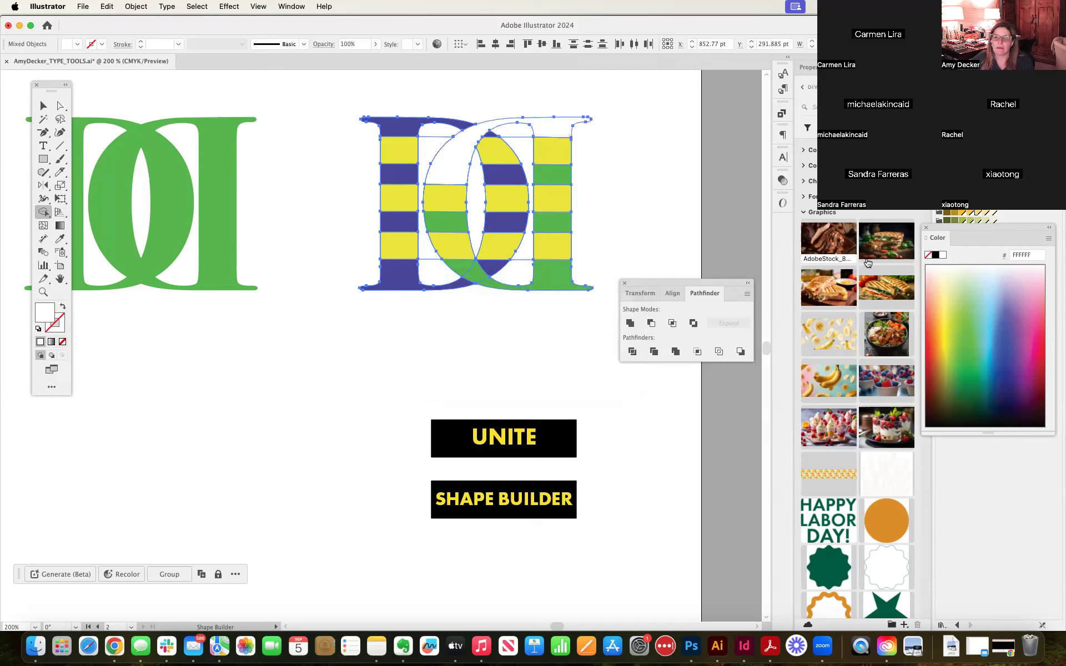
Step: Try a green fill sampled from the reversed D's stem with the Eyedropper, and undo the recoloring of the whole selection
{"action": "left_click", "coordinate": [969, 322]}
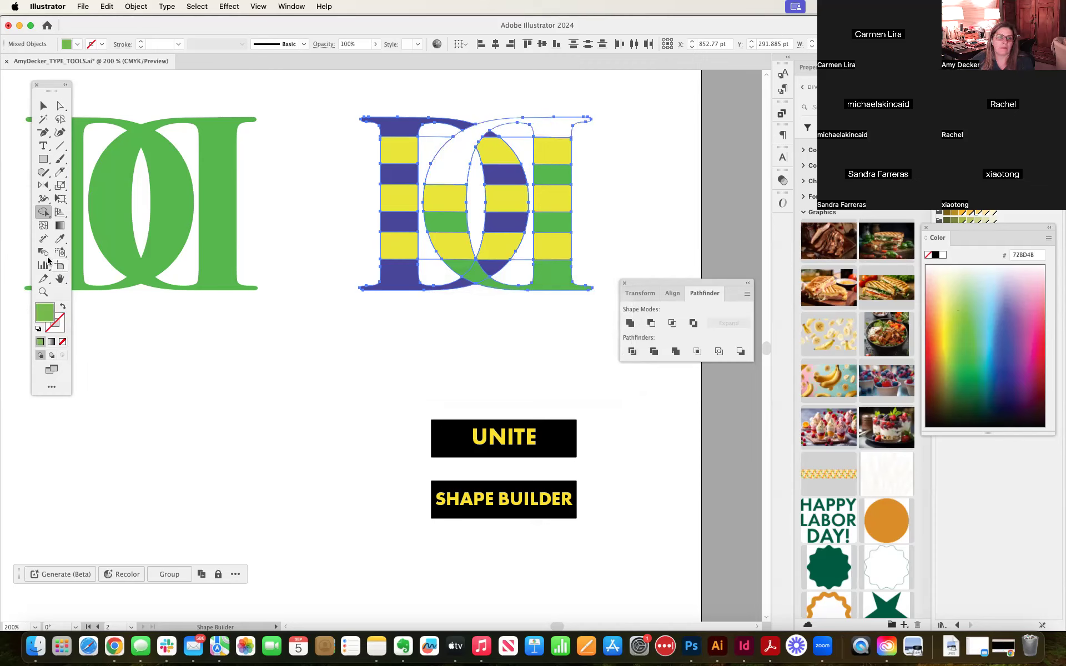
{"action": "left_click", "coordinate": [60, 239]}
{"action": "left_click", "coordinate": [563, 216]}
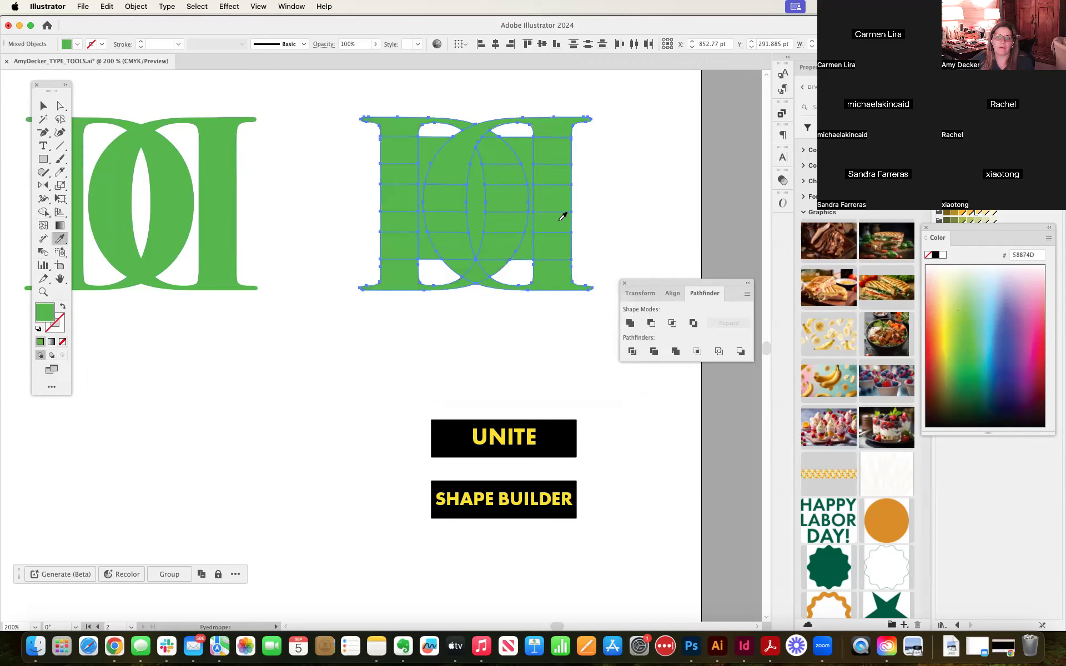
{"action": "key", "text": "super+z"}
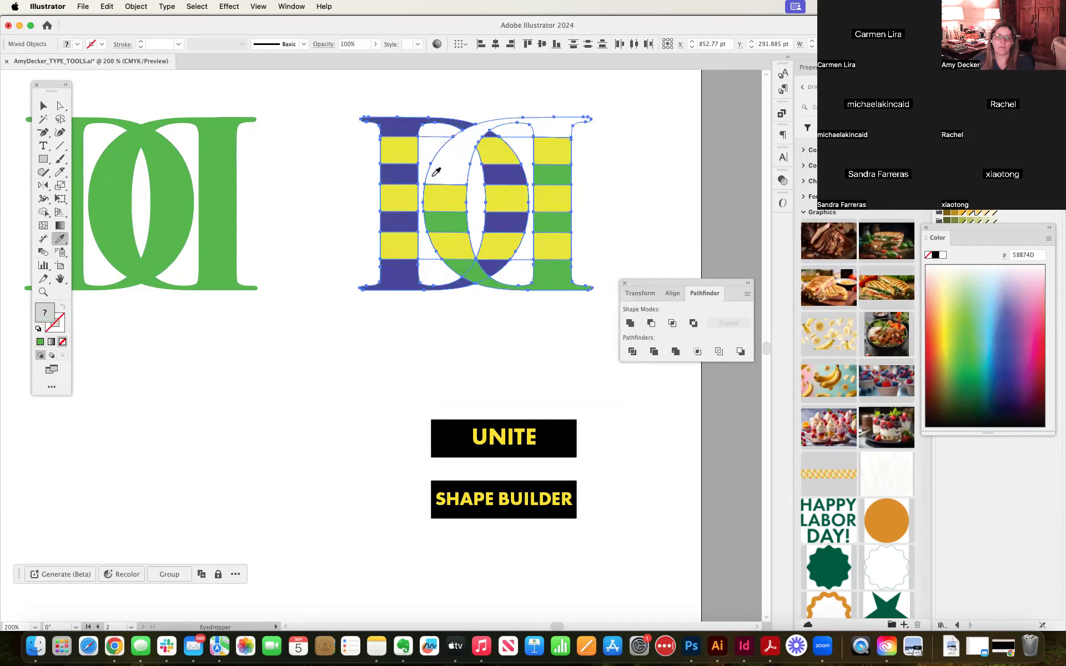
Step: Add the united D pair to the selection, merge stem and bowl bands in green #58B74D with Shape Builder, and deselect
{"action": "left_click", "coordinate": [60, 105]}
{"action": "left_click", "coordinate": [105, 150], "text": "shift"}
{"action": "left_click", "coordinate": [43, 212]}
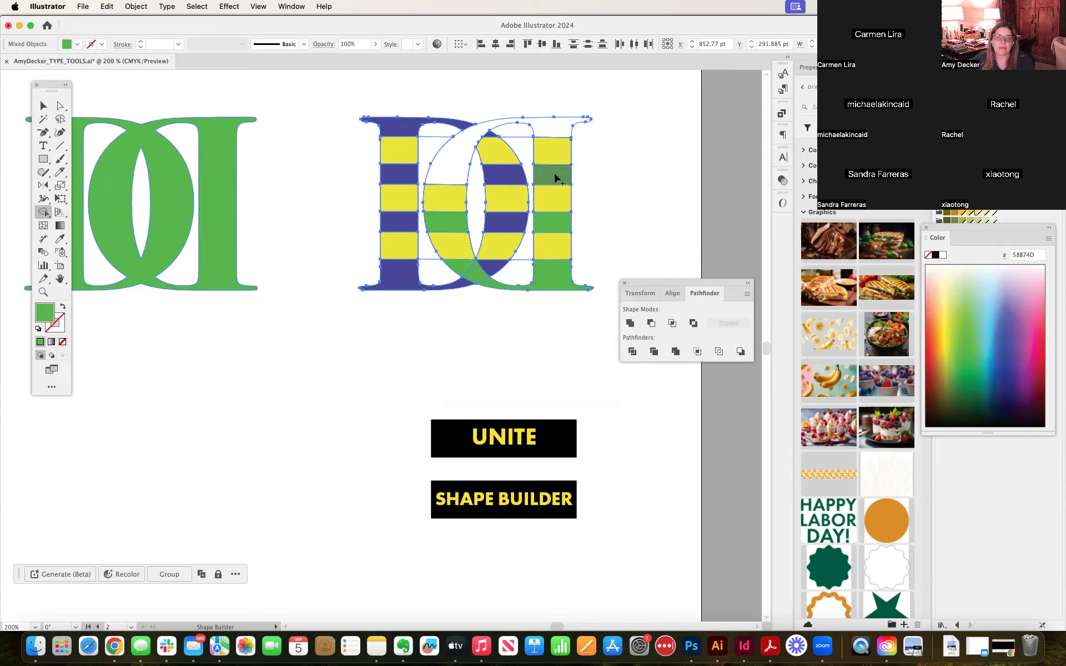
{"action": "mouse_move", "coordinate": [556, 178]}
{"action": "left_mouse_down"}
{"action": "mouse_move", "coordinate": [563, 198]}
{"action": "mouse_move", "coordinate": [504, 217]}
{"action": "mouse_move", "coordinate": [500, 255]}
{"action": "left_mouse_up"}
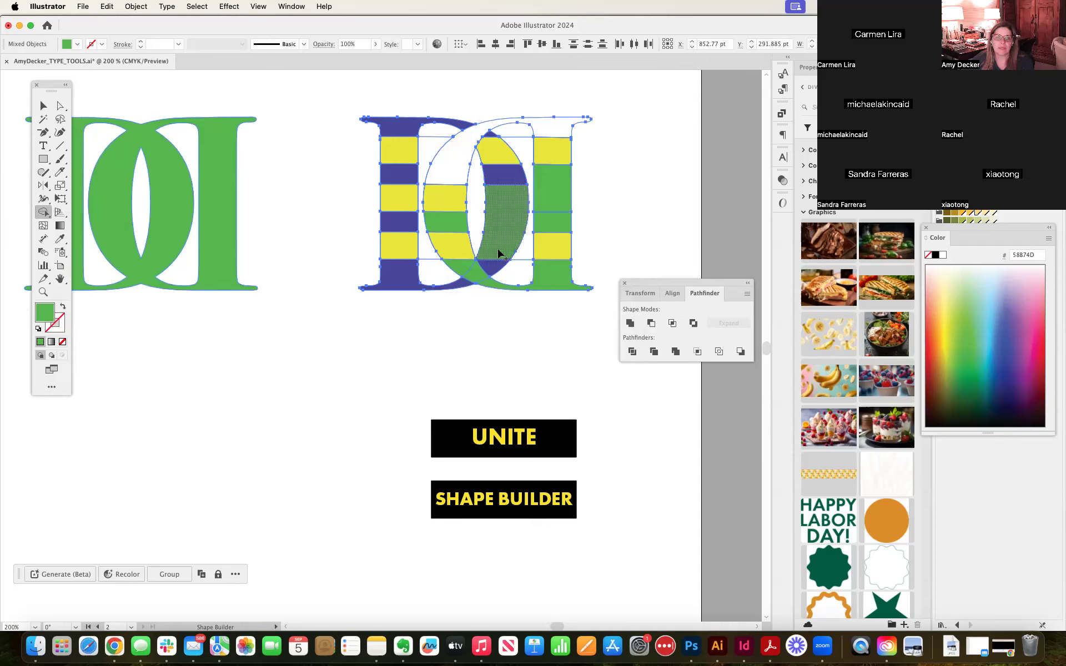
{"action": "left_click_drag", "start_coordinate": [392, 128], "coordinate": [393, 153]}
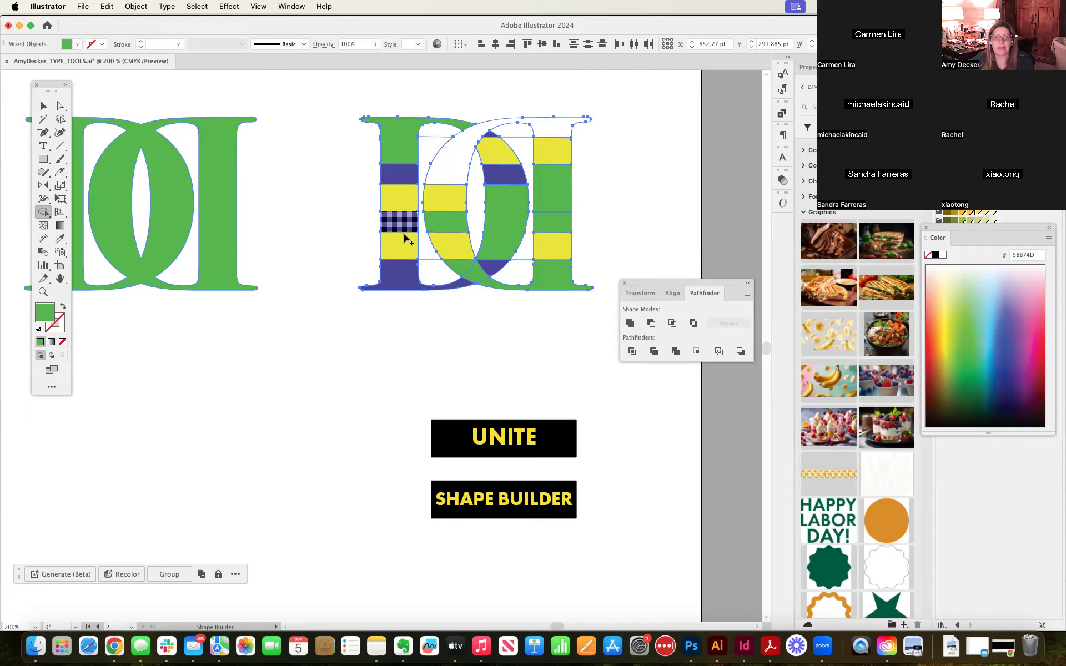
{"action": "left_click_drag", "start_coordinate": [403, 245], "coordinate": [402, 282]}
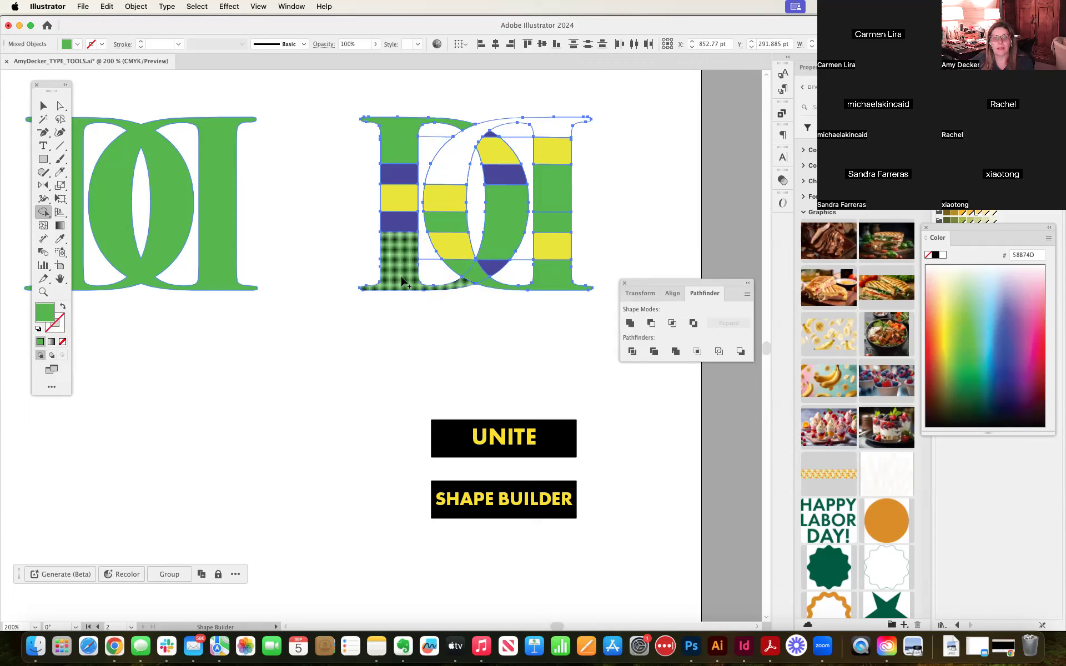
{"action": "left_click", "coordinate": [61, 106]}
{"action": "left_click", "coordinate": [336, 107]}
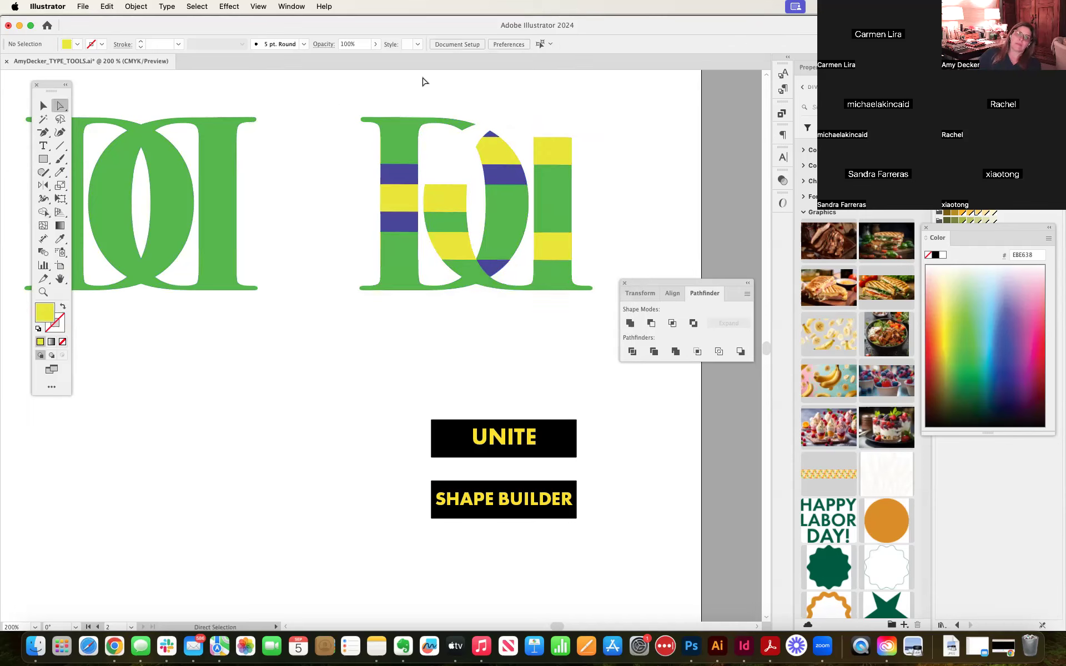
Step: Recolor the white top part of the reversed D by sampling the green of the other D with the Eyedropper, and deselect it
{"action": "left_click", "coordinate": [566, 126]}
{"action": "left_click", "coordinate": [60, 239]}
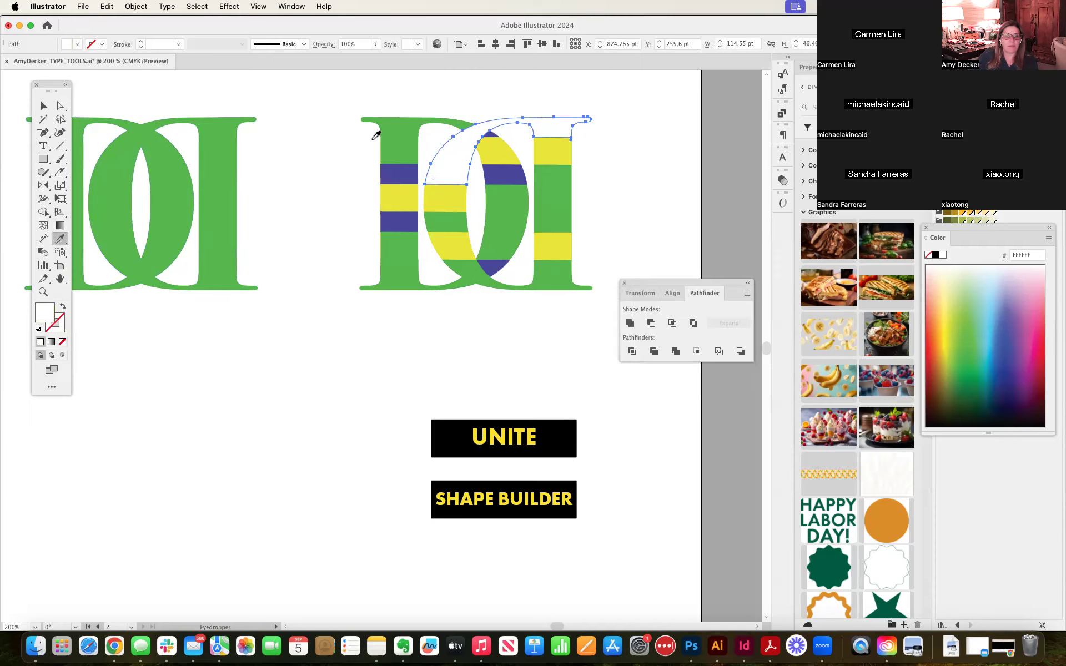
{"action": "left_click", "coordinate": [413, 120]}
{"action": "left_click", "coordinate": [61, 106]}
{"action": "left_click", "coordinate": [442, 125]}
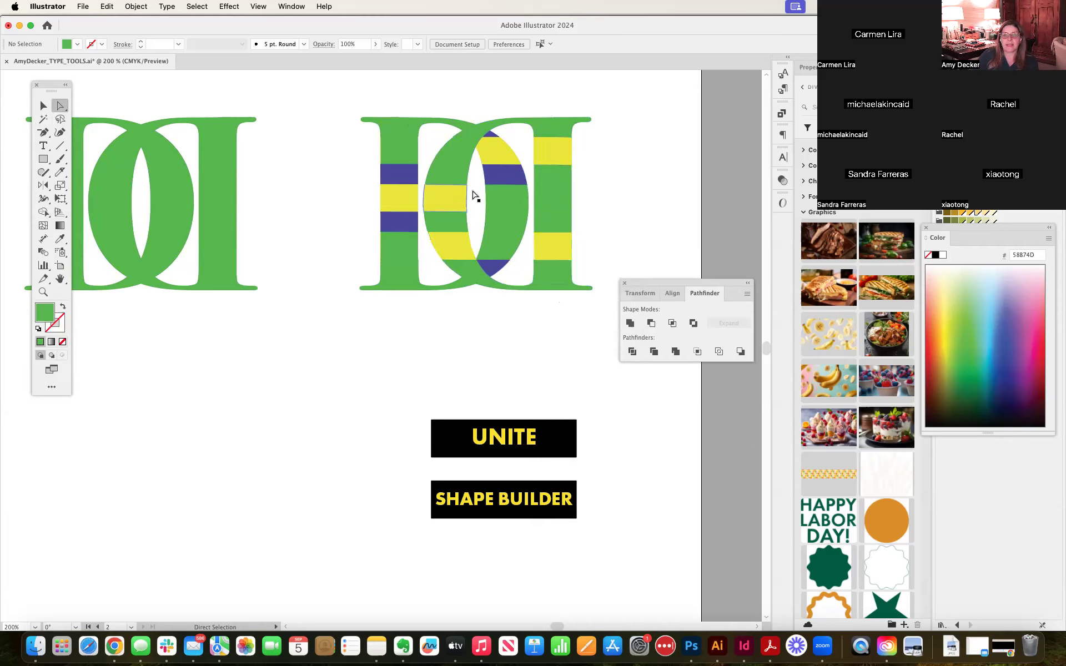
Step: Delete the leftover white shapes in the gaps between the stems and bowls of the striped Ds, and clear the selection
{"action": "left_click", "coordinate": [529, 158]}
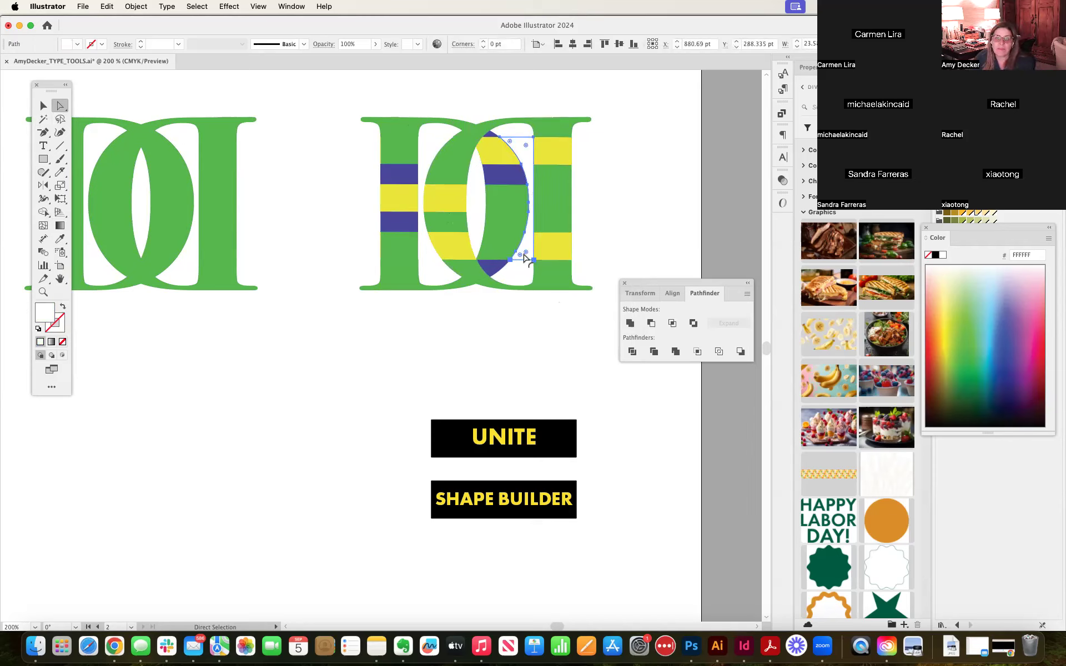
{"action": "key", "text": "Delete"}
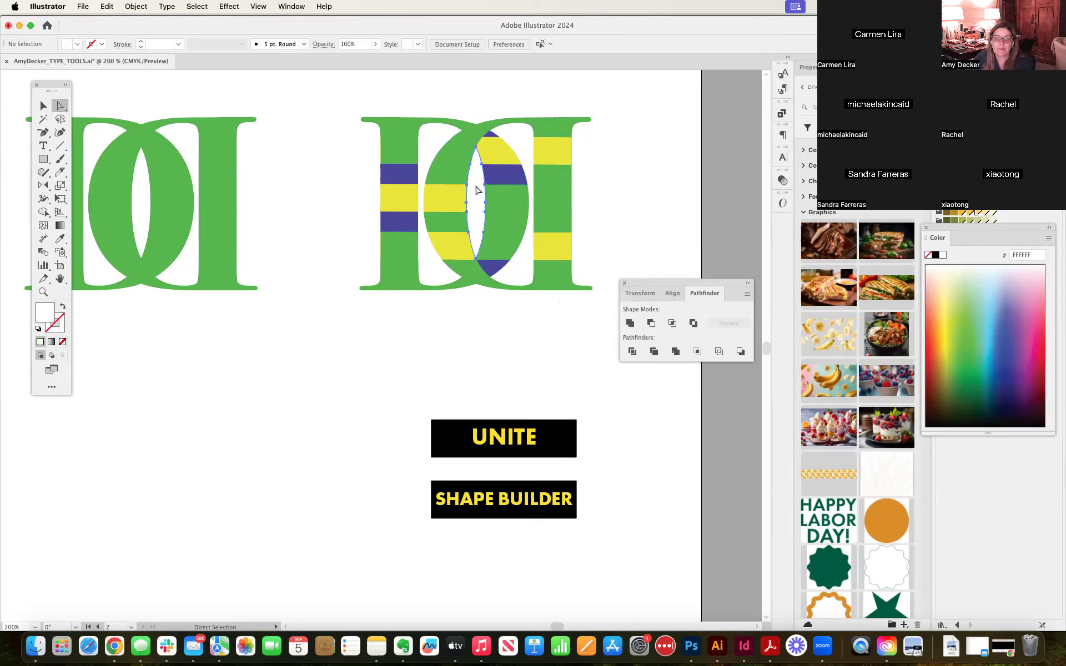
{"action": "left_click", "coordinate": [434, 146]}
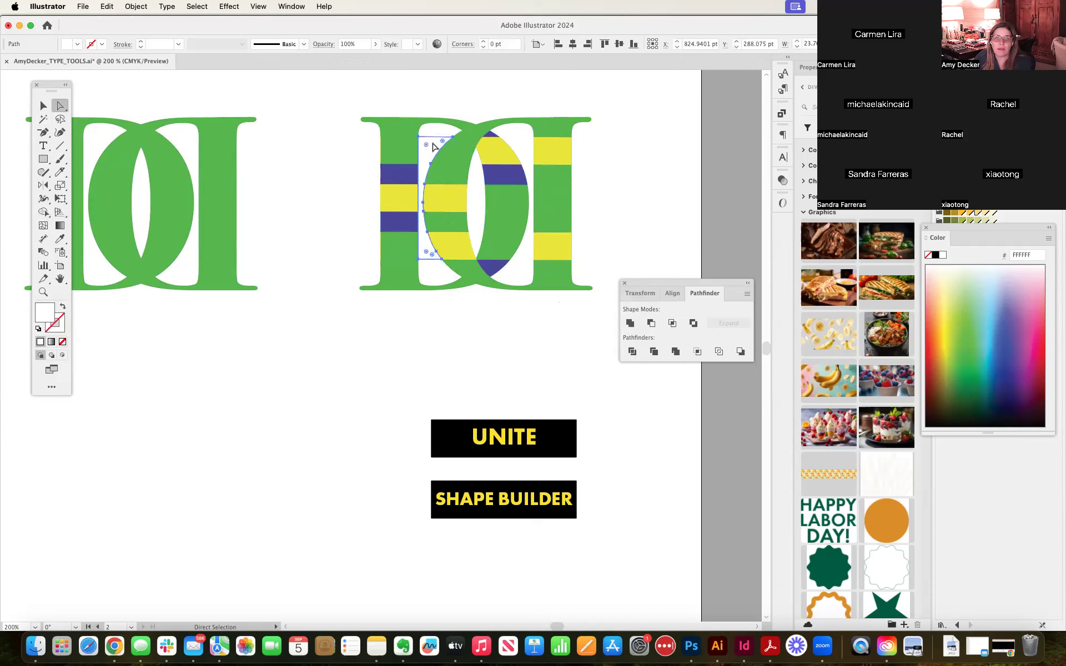
{"action": "key", "text": "Delete"}
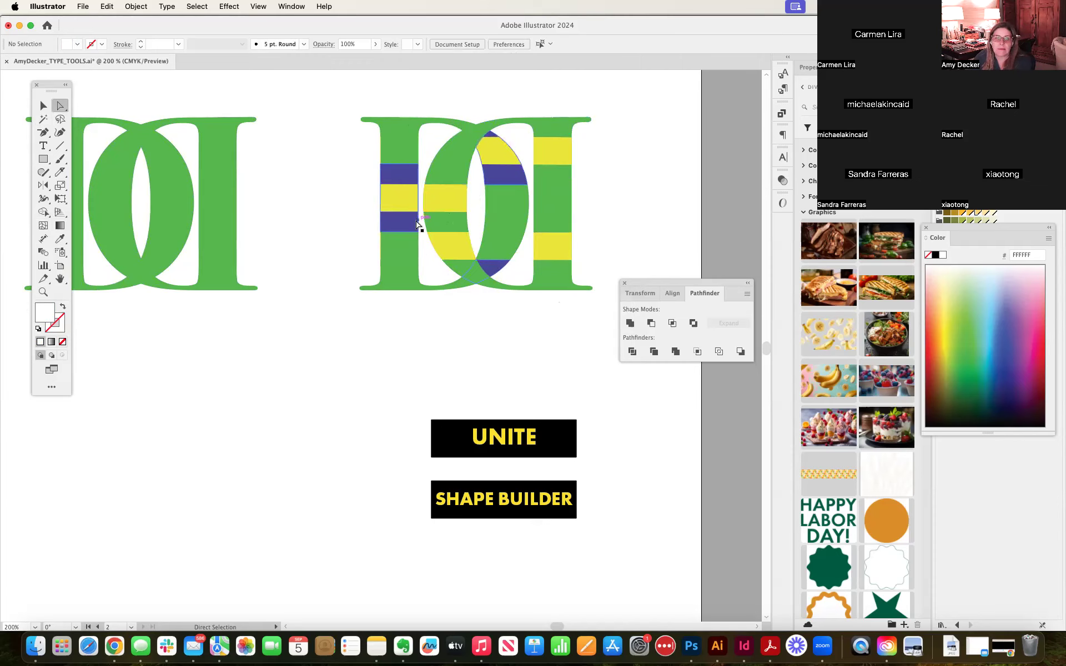
{"action": "left_click", "coordinate": [420, 199]}
{"action": "left_click", "coordinate": [420, 199]}
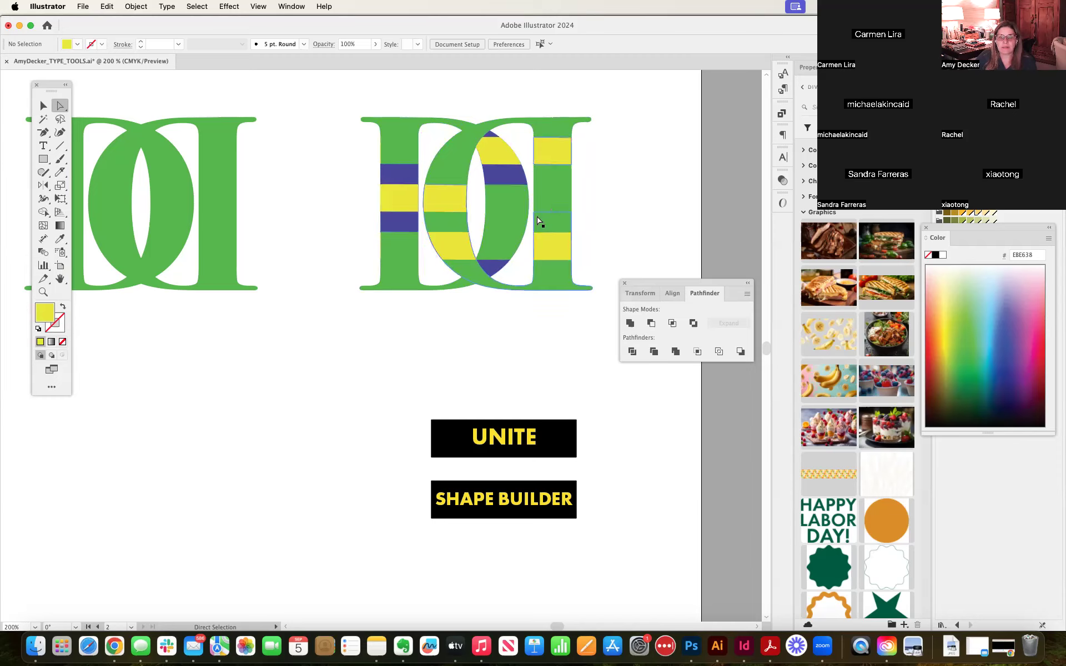
Step: Place the UNITE label below the solid green Ds and the SHAPE BUILDER label below the striped Ds, and move the Pathfinder panel clear
{"action": "left_click_drag", "start_coordinate": [382, 385], "coordinate": [619, 470]}
{"action": "left_click_drag", "start_coordinate": [549, 450], "coordinate": [192, 384]}
{"action": "left_click_drag", "start_coordinate": [383, 437], "coordinate": [505, 392]}
{"action": "scroll", "coordinate": [526, 438], "scroll_direction": "left", "scroll_amount": 5}
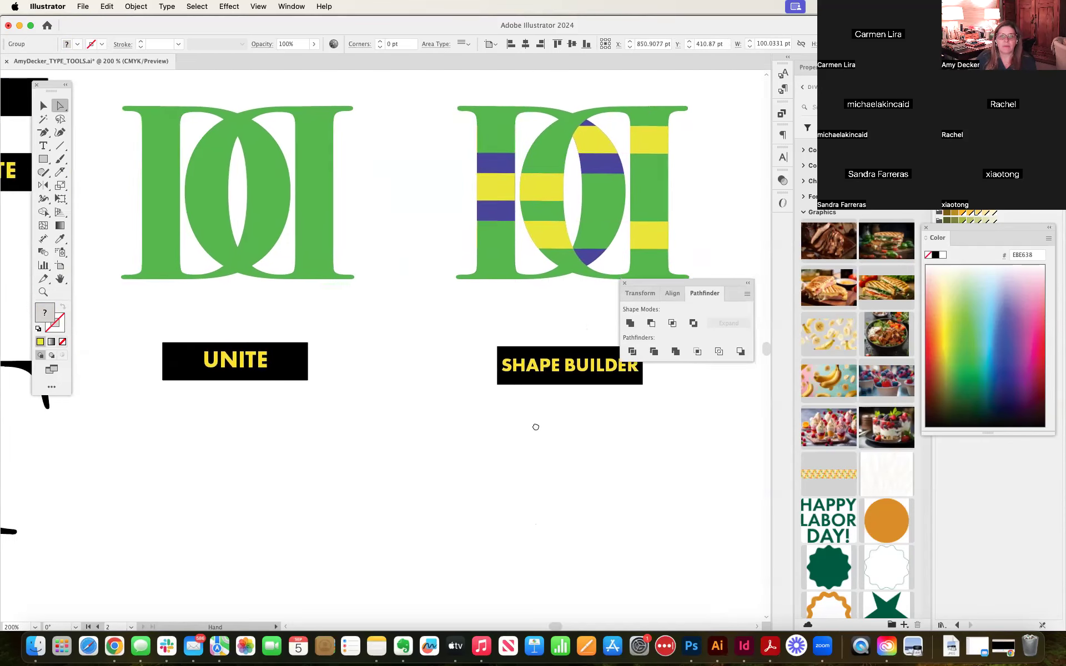
{"action": "scroll", "coordinate": [533, 426], "scroll_direction": "down", "scroll_amount": 1}
{"action": "left_click_drag", "start_coordinate": [708, 284], "coordinate": [246, 403]}
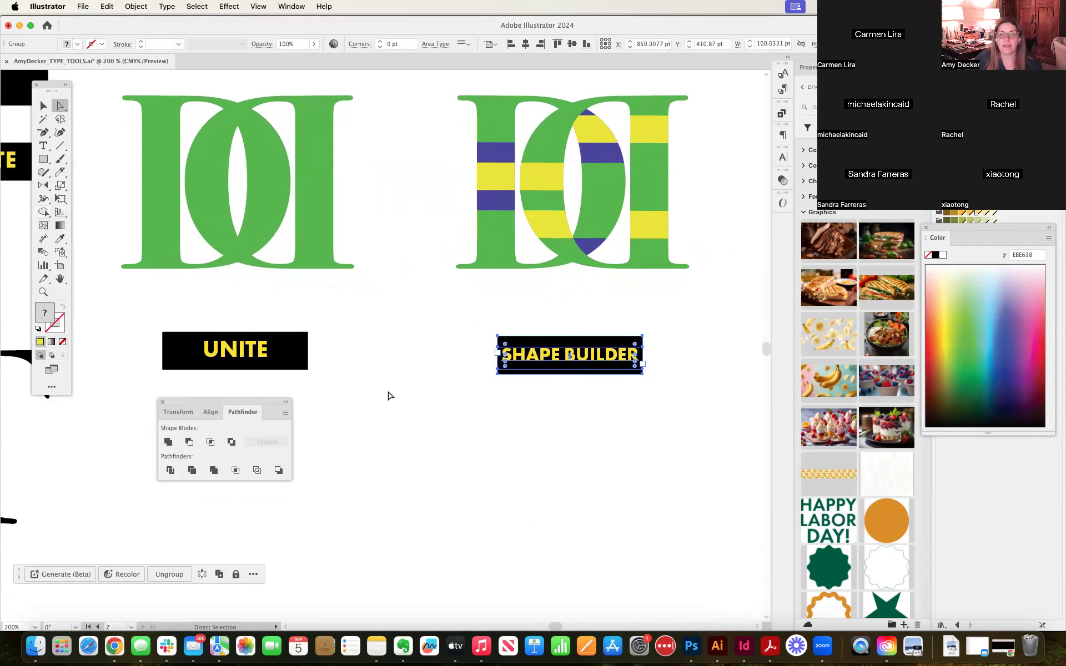
{"action": "left_click", "coordinate": [411, 415]}
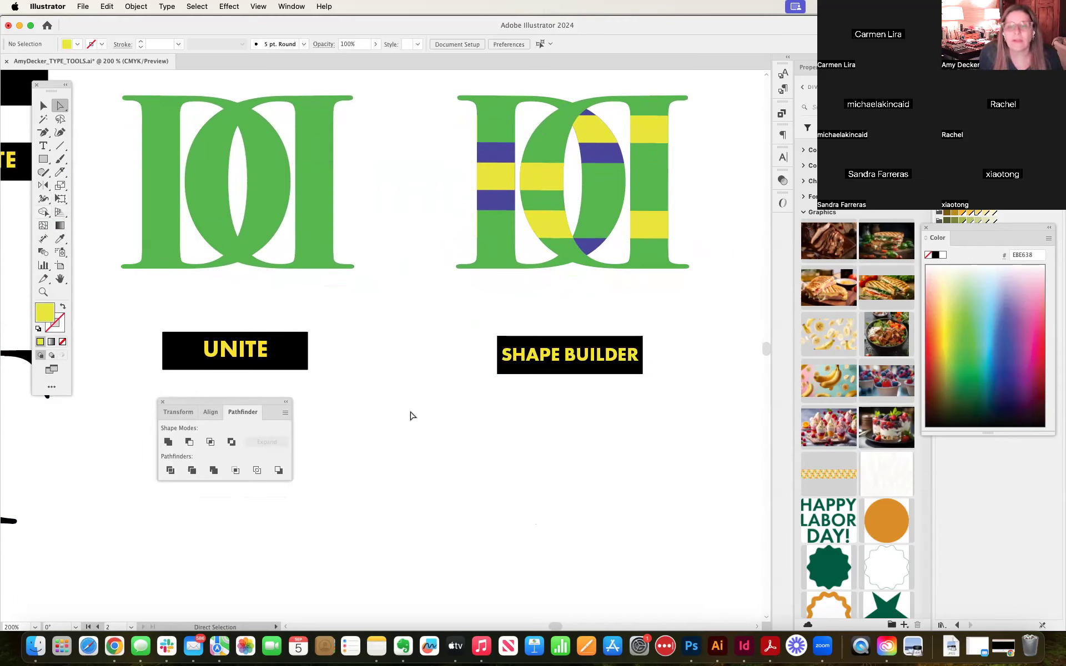